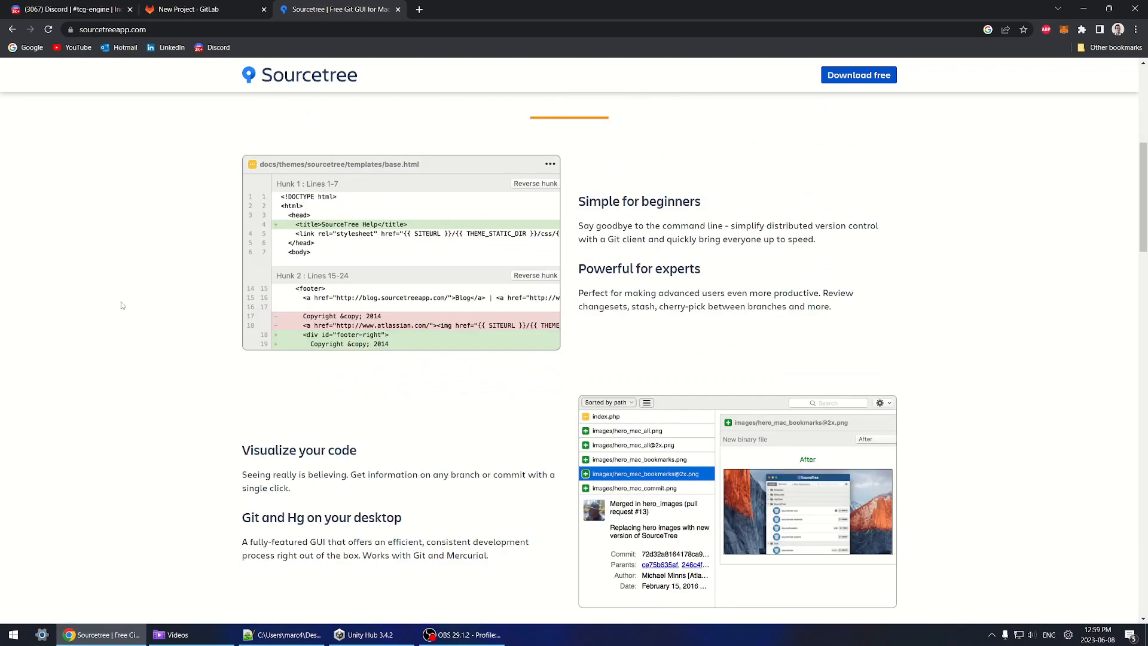
scroll(131, 274, "up", 6)
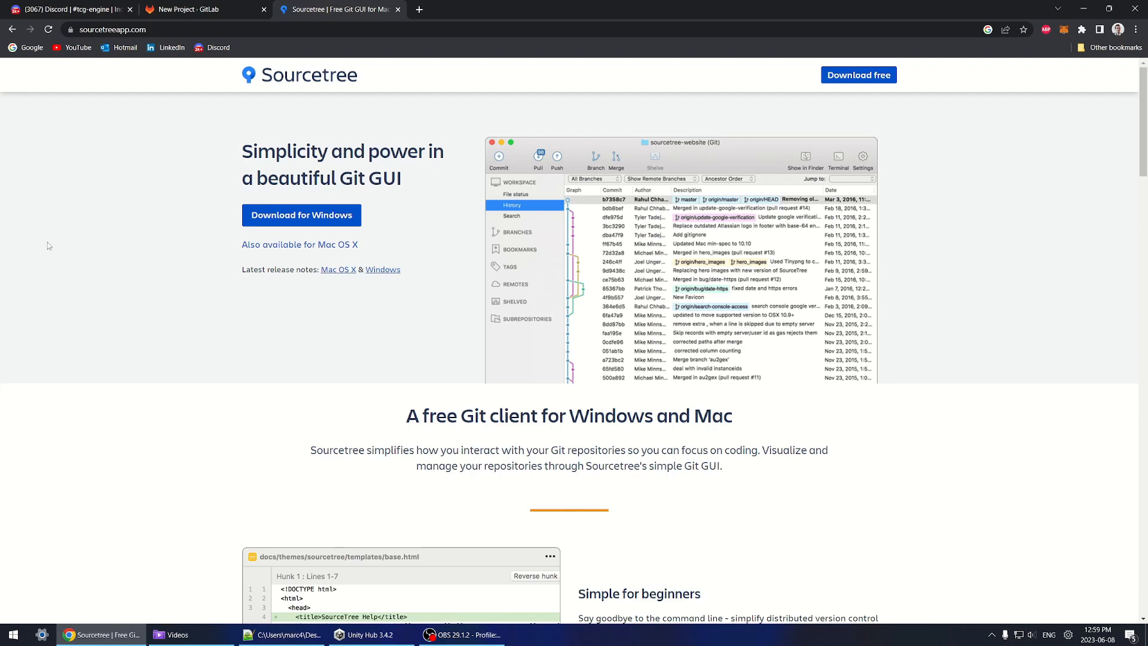
Step: Download the Sourcetree for Windows installer after accepting the license agreement, and run it
scroll(802, 341, "down", 4)
scroll(142, 292, "up", 4)
left_click(223, 10)
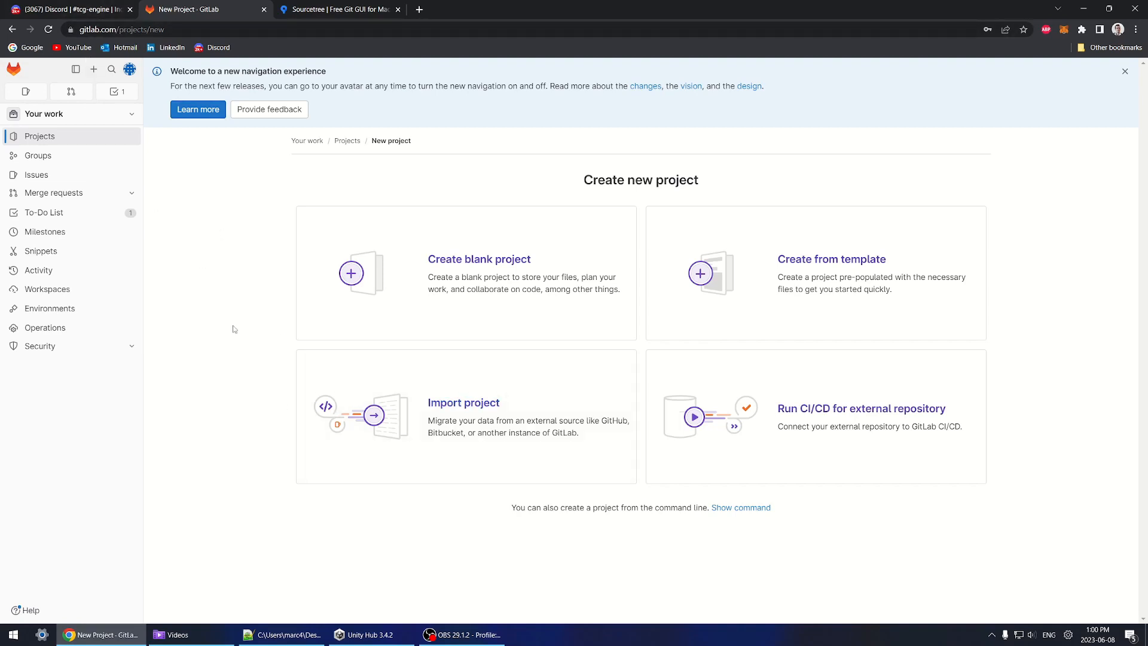
left_click(366, 7)
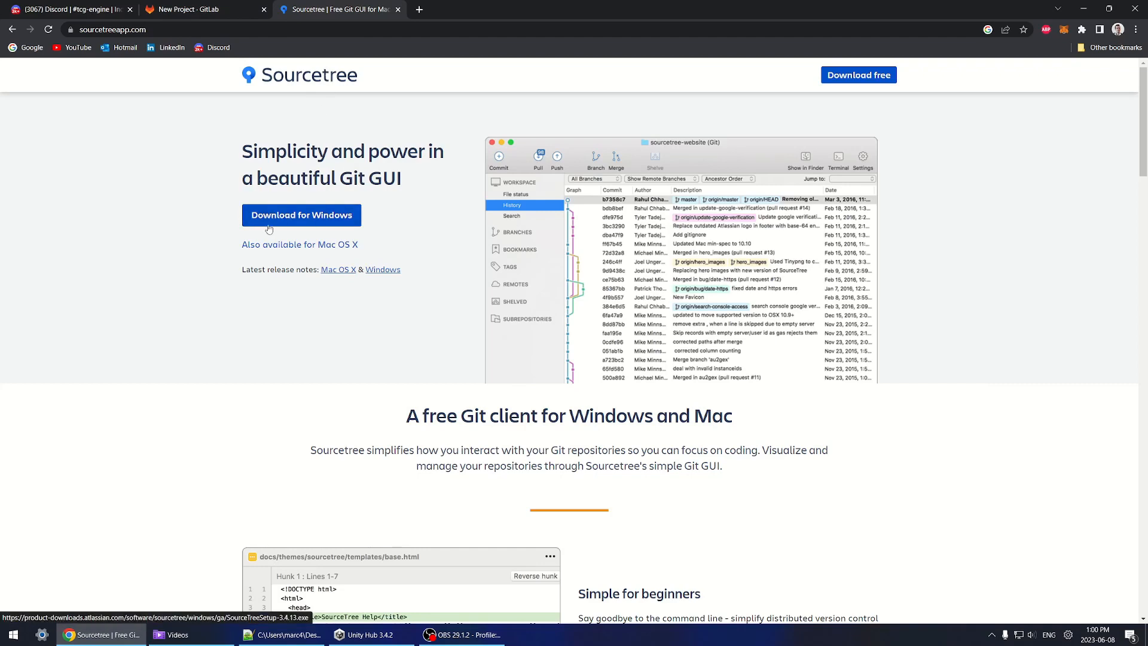
left_click(312, 221)
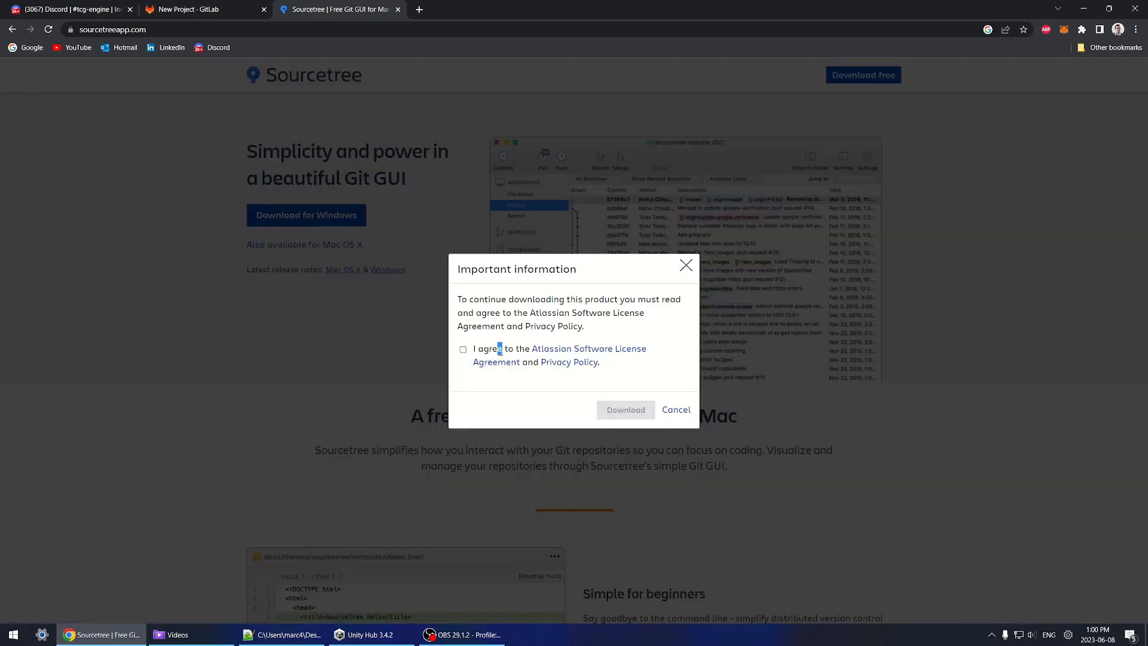
left_click(462, 349)
left_click(625, 410)
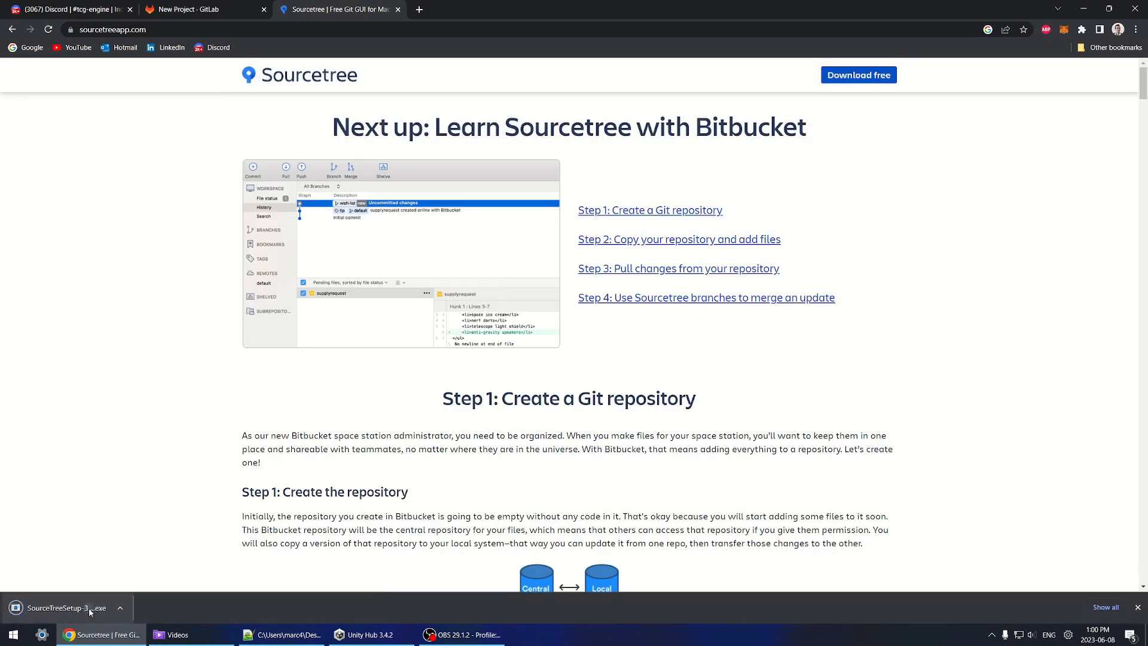
left_click(66, 607)
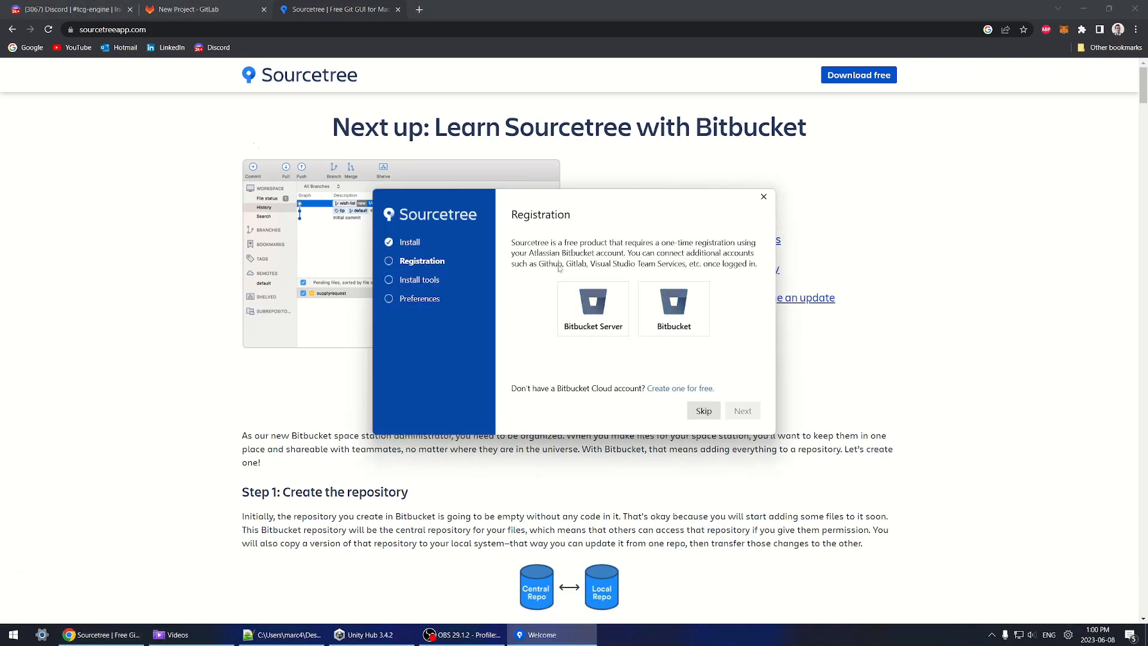
Step: Install Sourcetree with Git only, skipping account registration and declining to load an SSH key
left_click(702, 411)
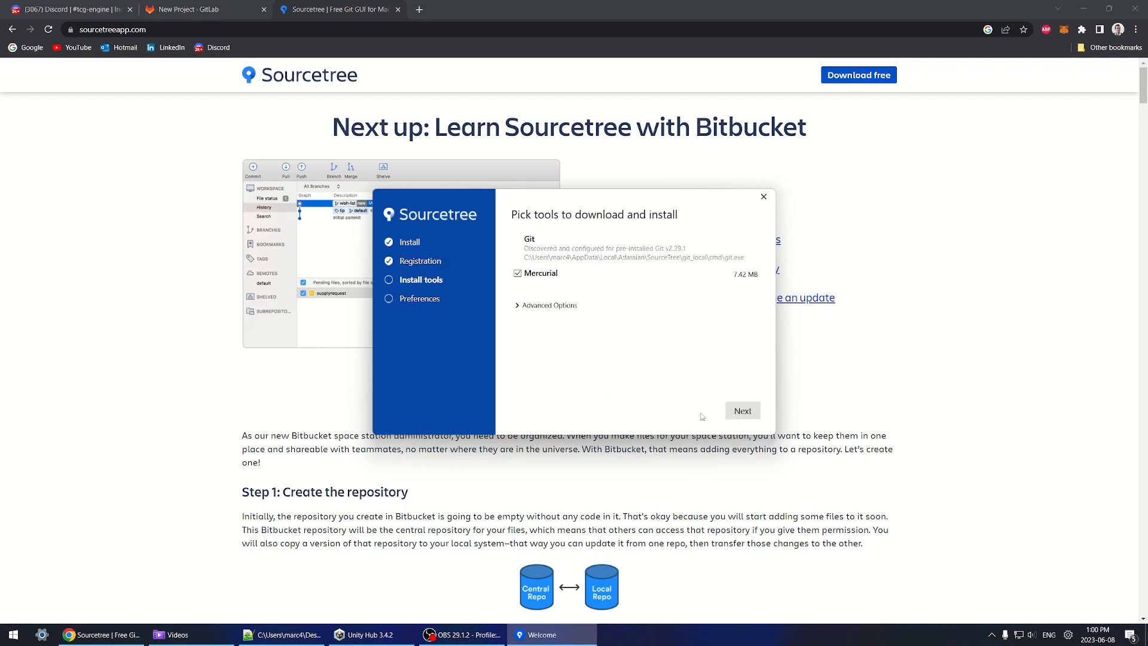
left_click(517, 273)
left_click(518, 306)
left_click(517, 305)
left_click(743, 410)
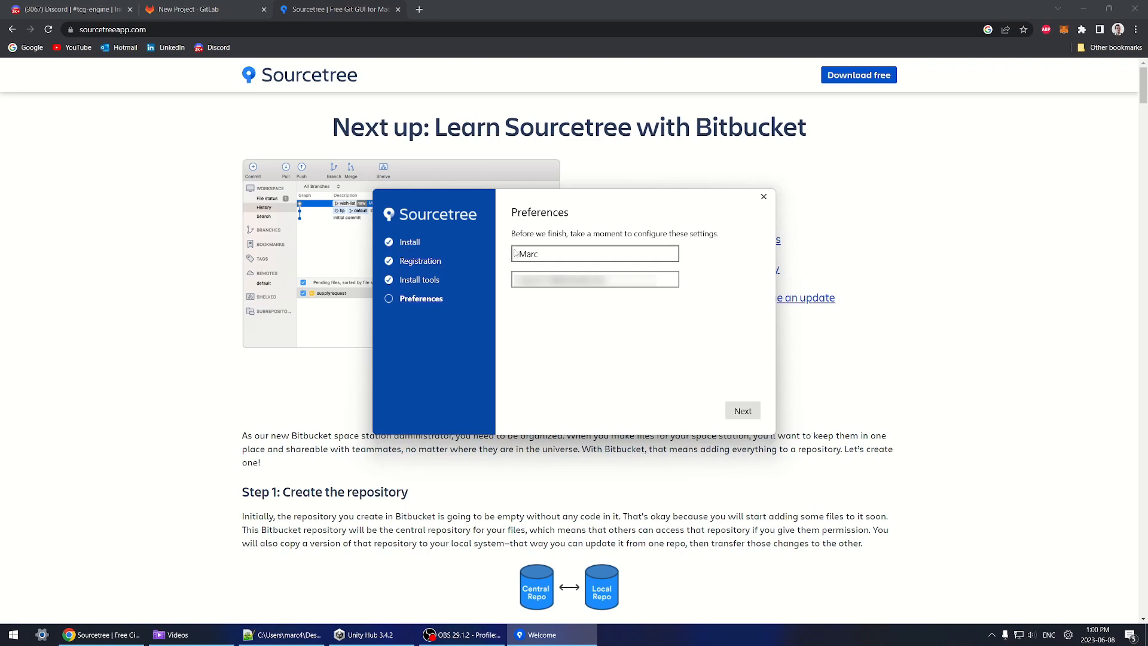
left_click(742, 410)
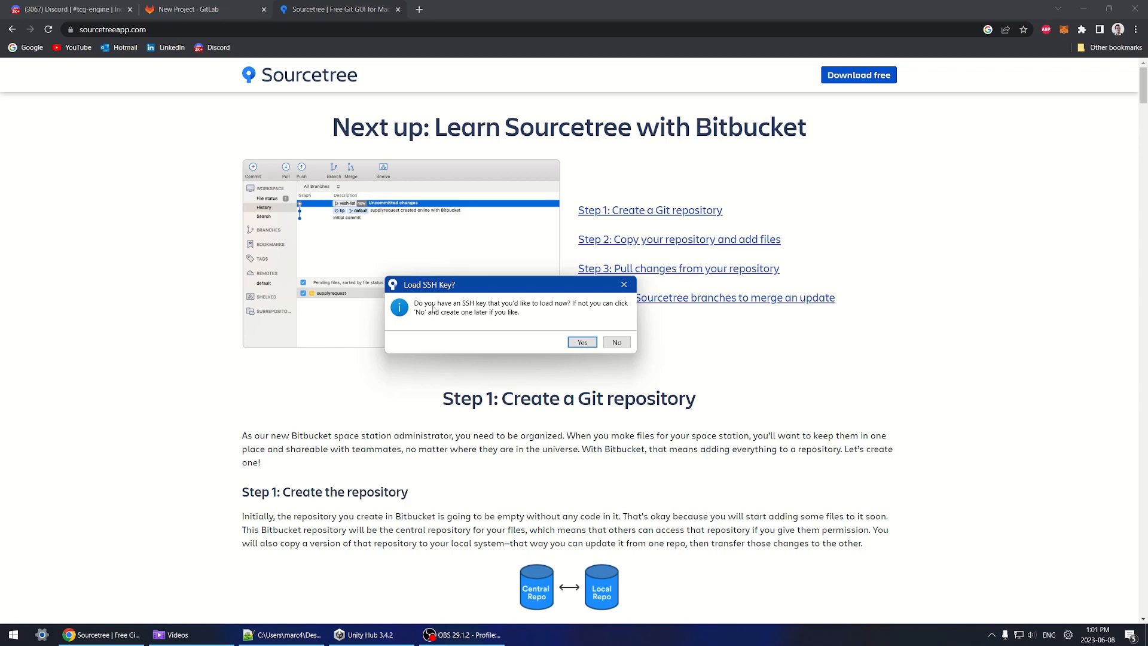
left_click(616, 342)
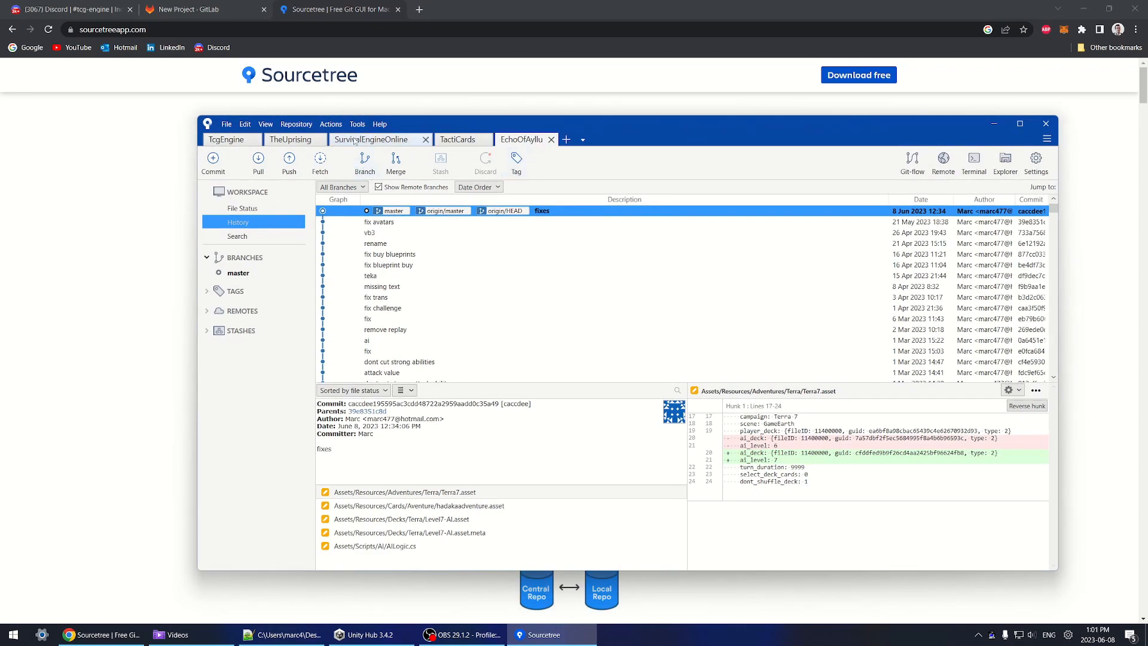
Step: Open Sourcetree's Tools > Options on the Authentication section
left_click(209, 9)
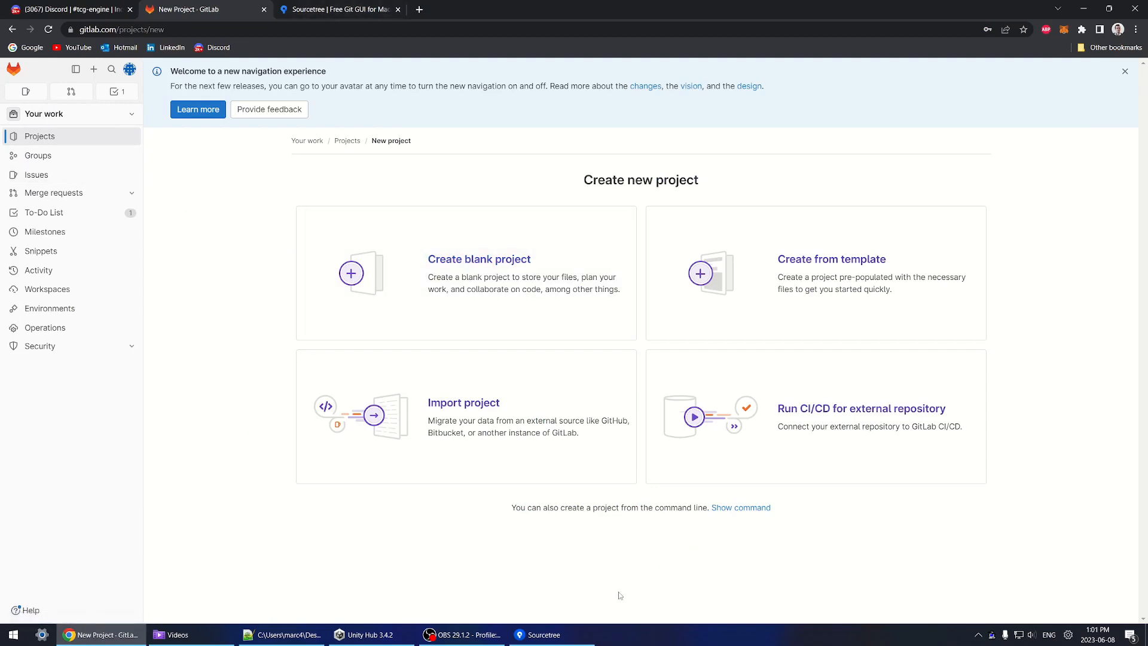
left_click(566, 637)
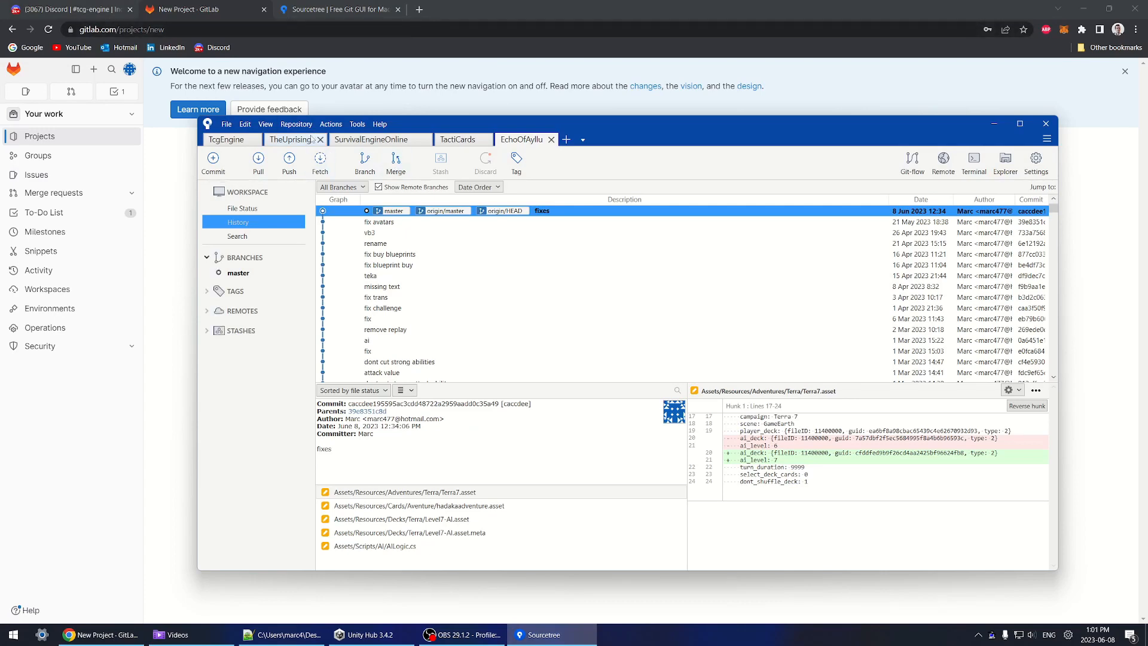
left_click(330, 124)
left_click(360, 133)
left_click(358, 124)
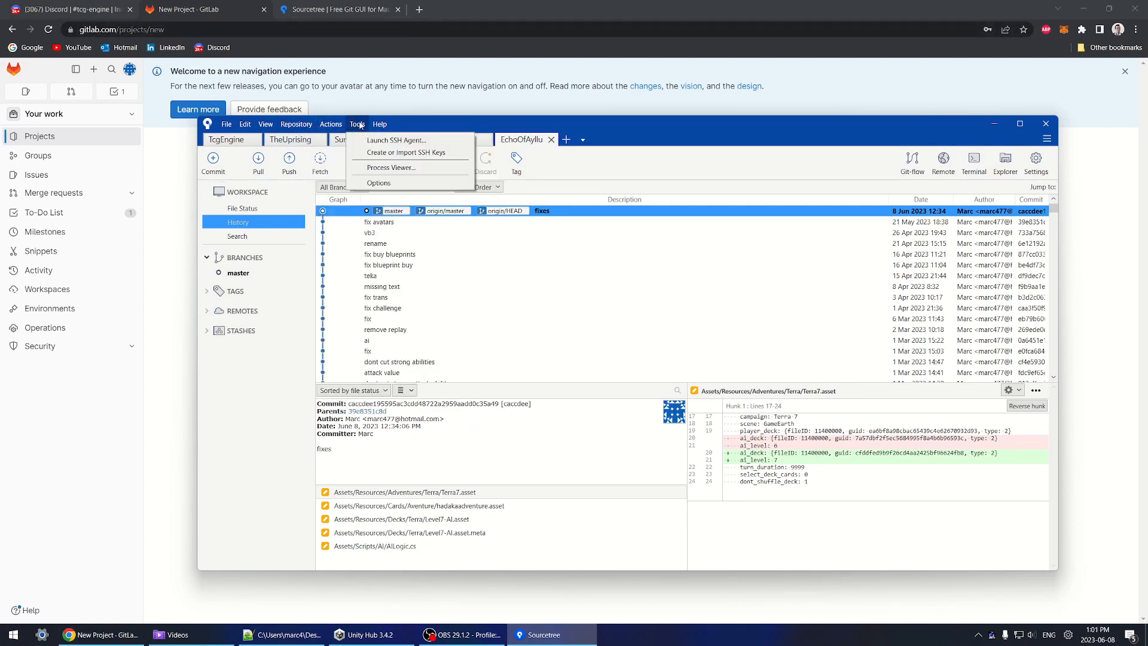
left_click(377, 183)
left_click_drag(557, 181, 526, 179)
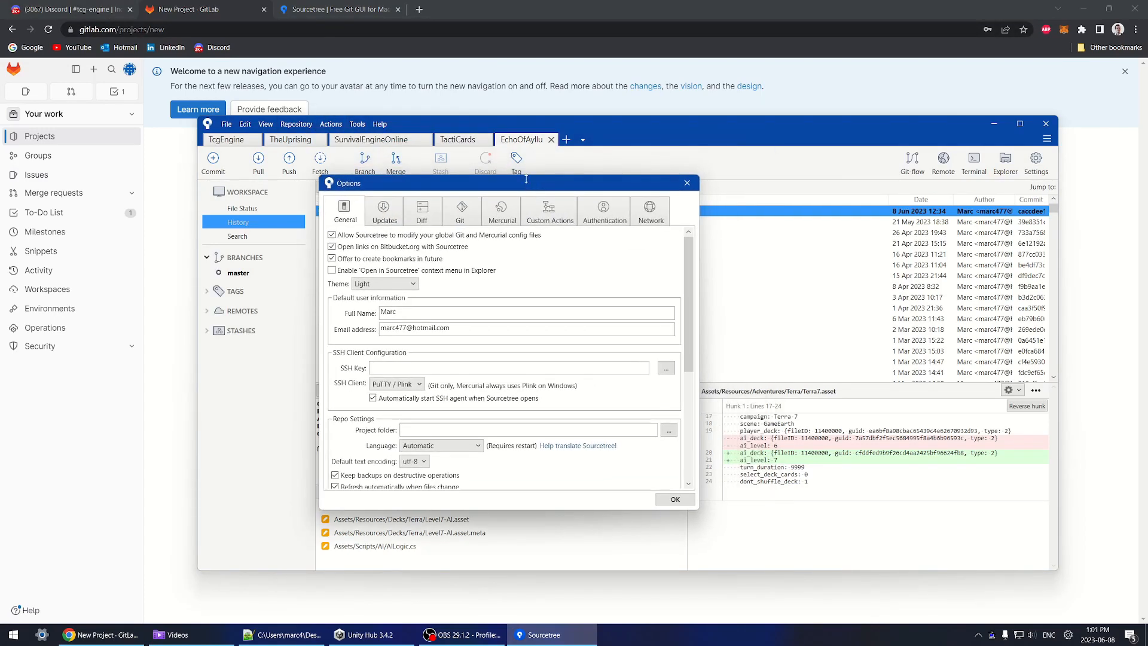
left_click(602, 208)
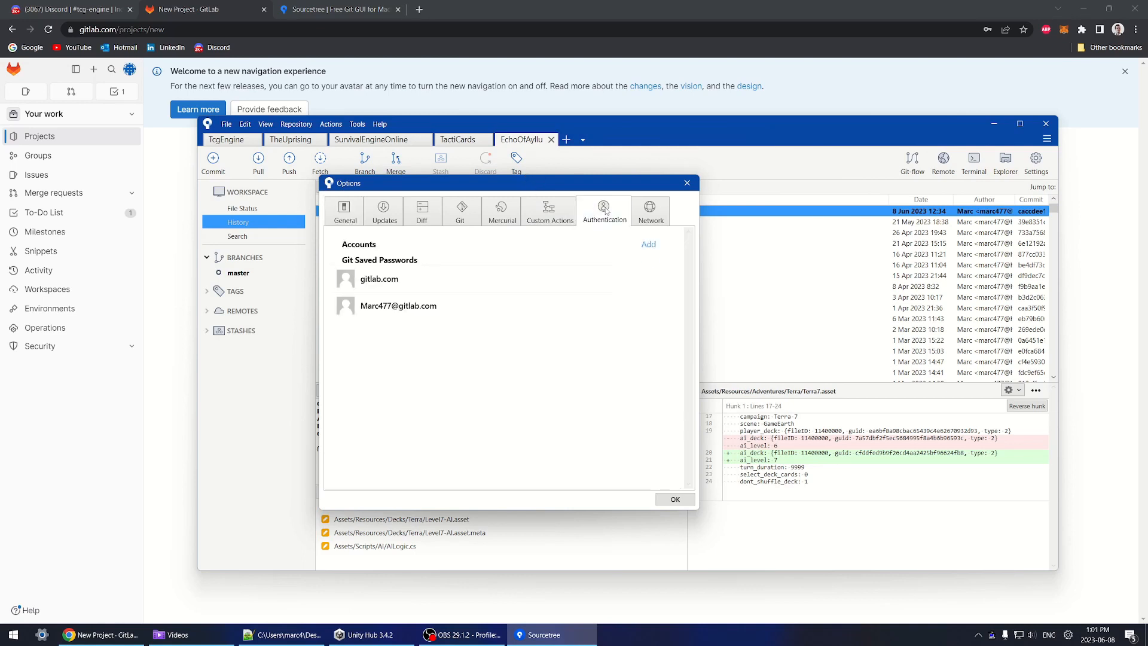
Step: Add a new hosting account with GitLab selected as the hosting service
left_click(647, 250)
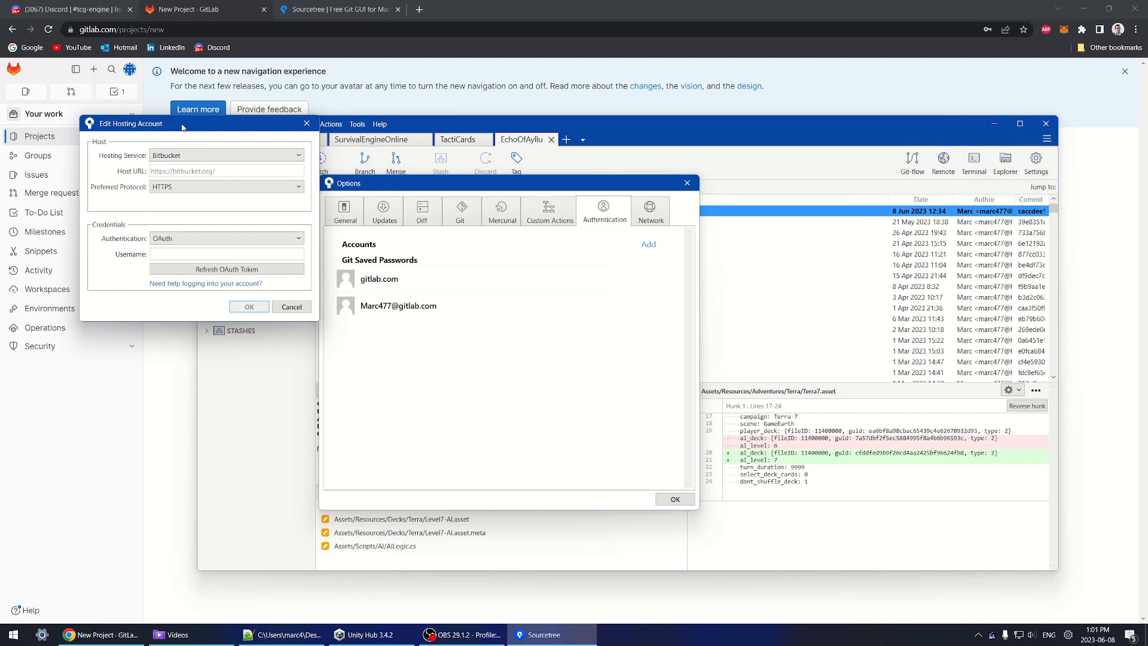
left_click_drag(179, 125, 457, 191)
left_click(460, 219)
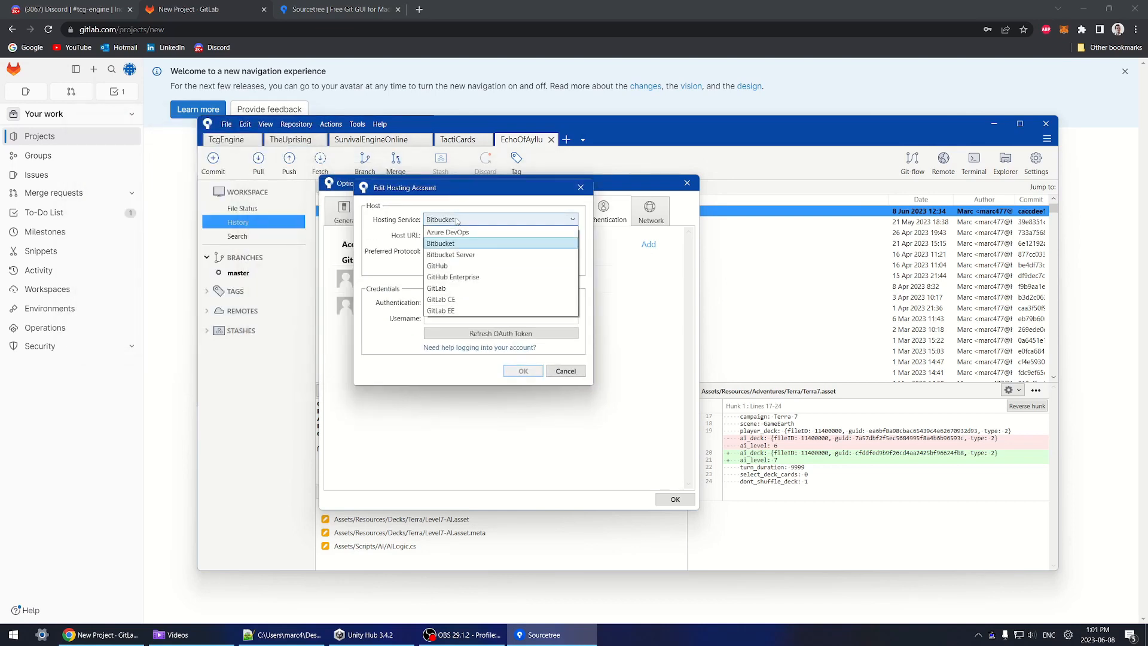
left_click(456, 288)
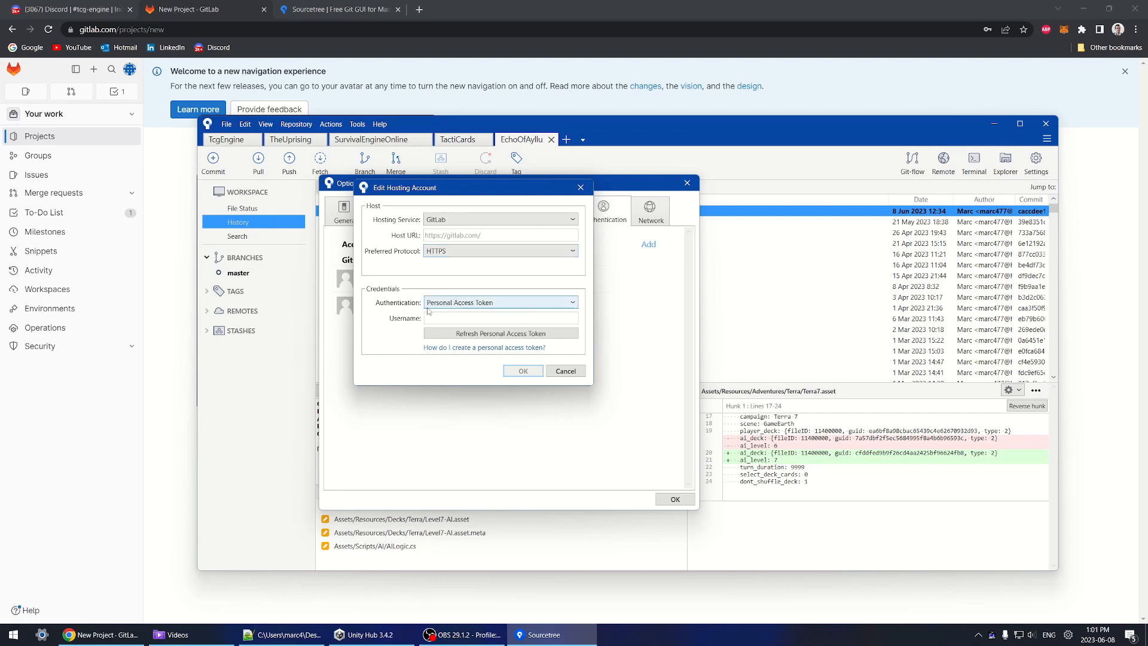
left_click(167, 262)
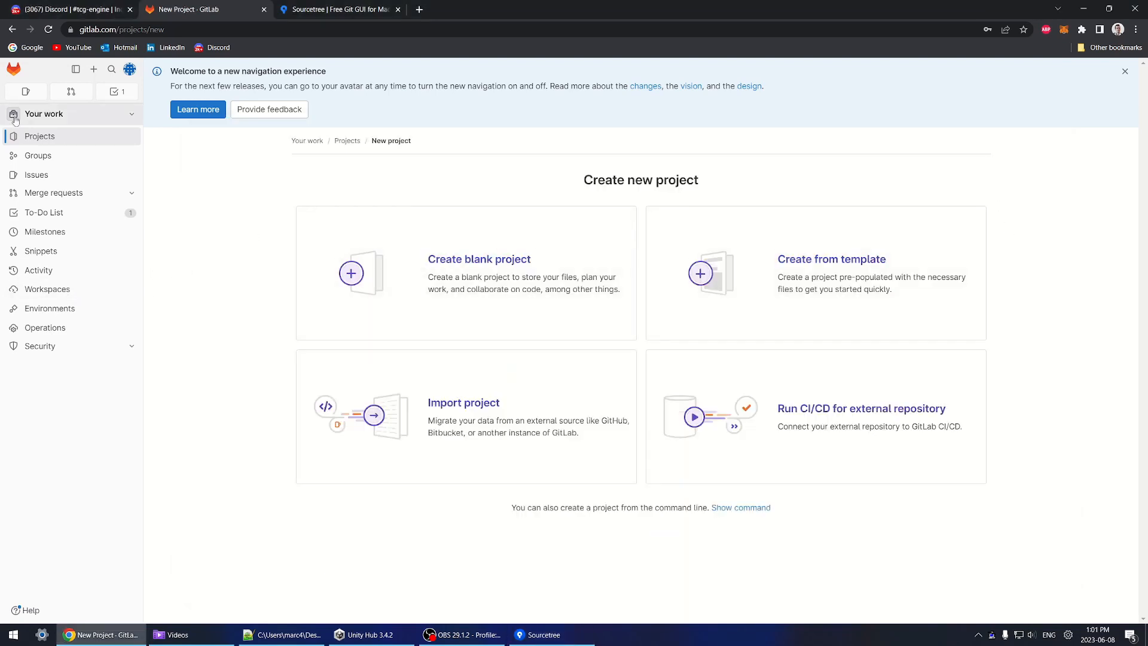
Step: In GitLab Access Tokens, grant api, read_api, read_user, read/write_repository and read/write_registry scopes
left_click(129, 70)
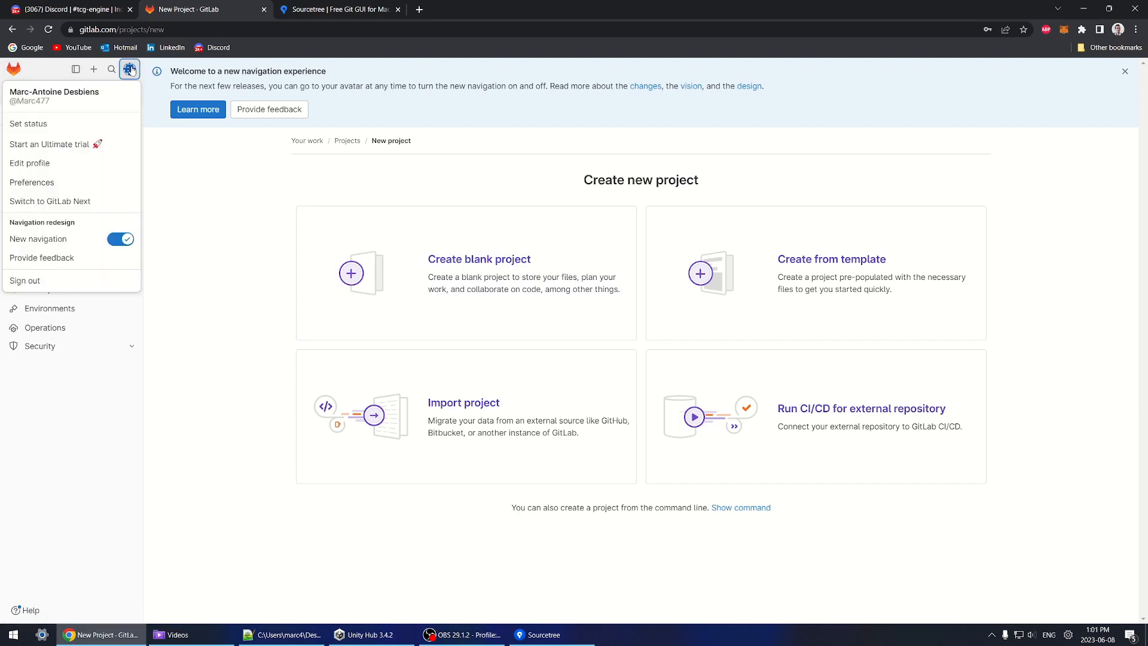
left_click(36, 182)
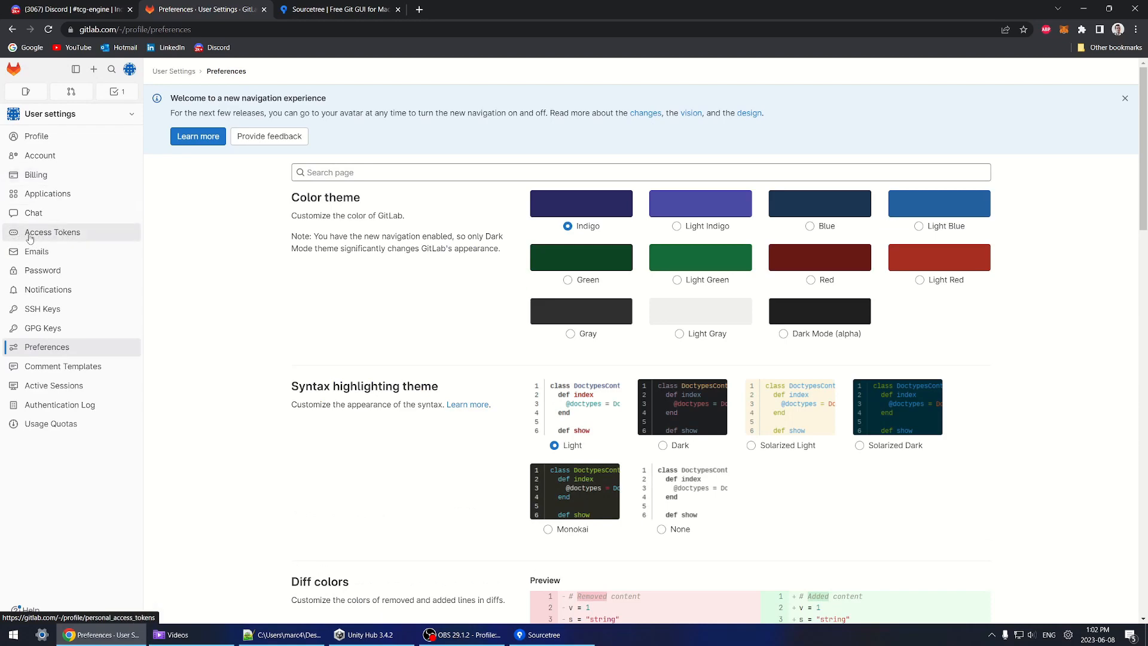
left_click(57, 239)
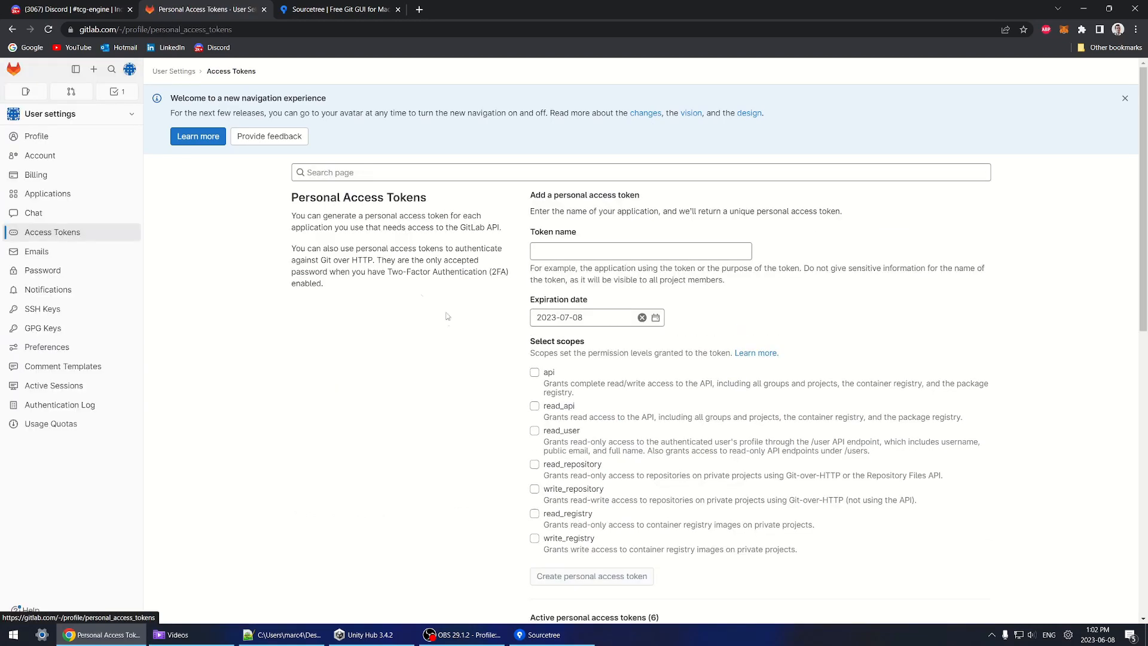
scroll(442, 304, "down", 1)
left_click(534, 316)
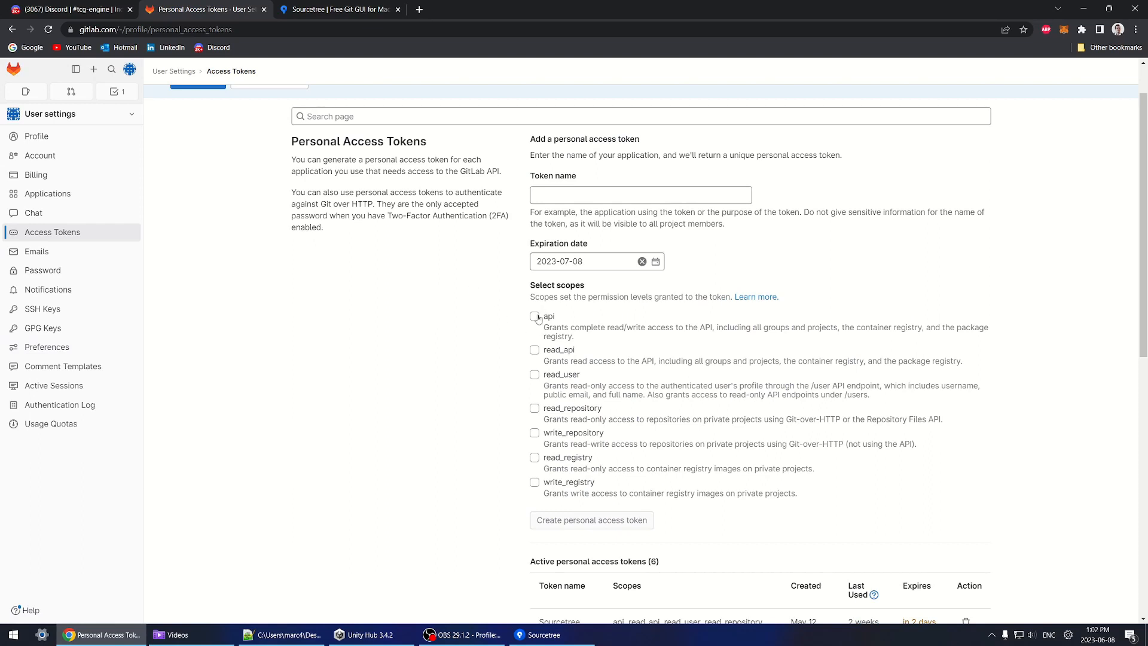
left_click(535, 349)
left_click(534, 374)
left_click(535, 408)
left_click(534, 432)
left_click(534, 458)
left_click(534, 482)
scroll(479, 468, "up", 1)
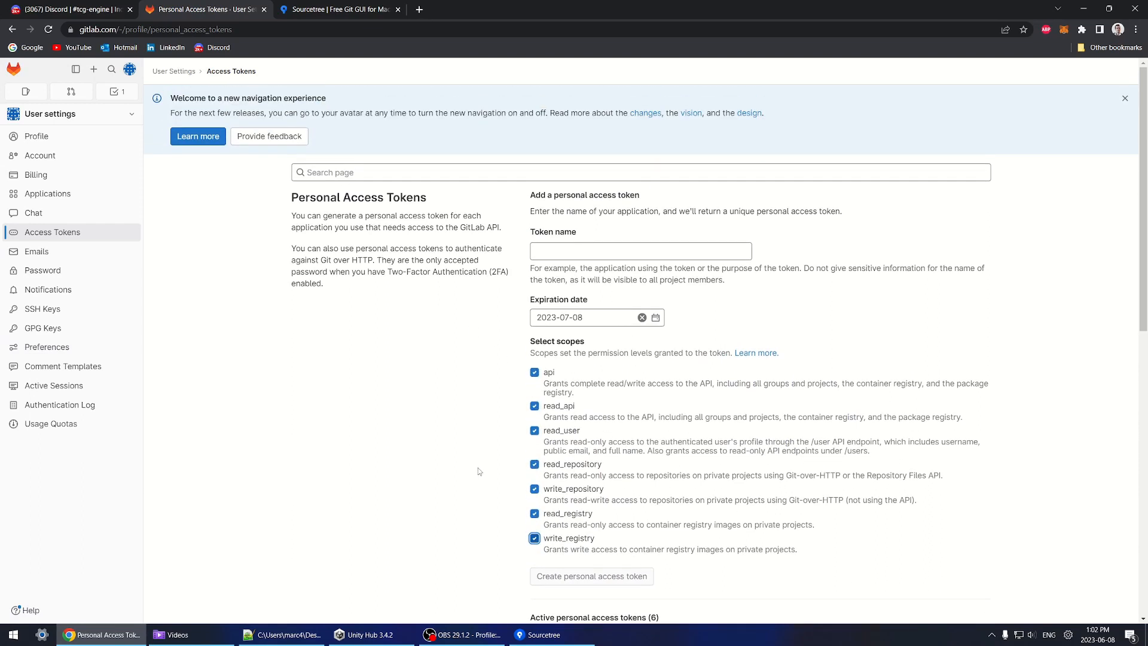
Step: Name the token Sourcetree, create it, and copy the new token to the clipboard
left_click(596, 250)
key("Down")
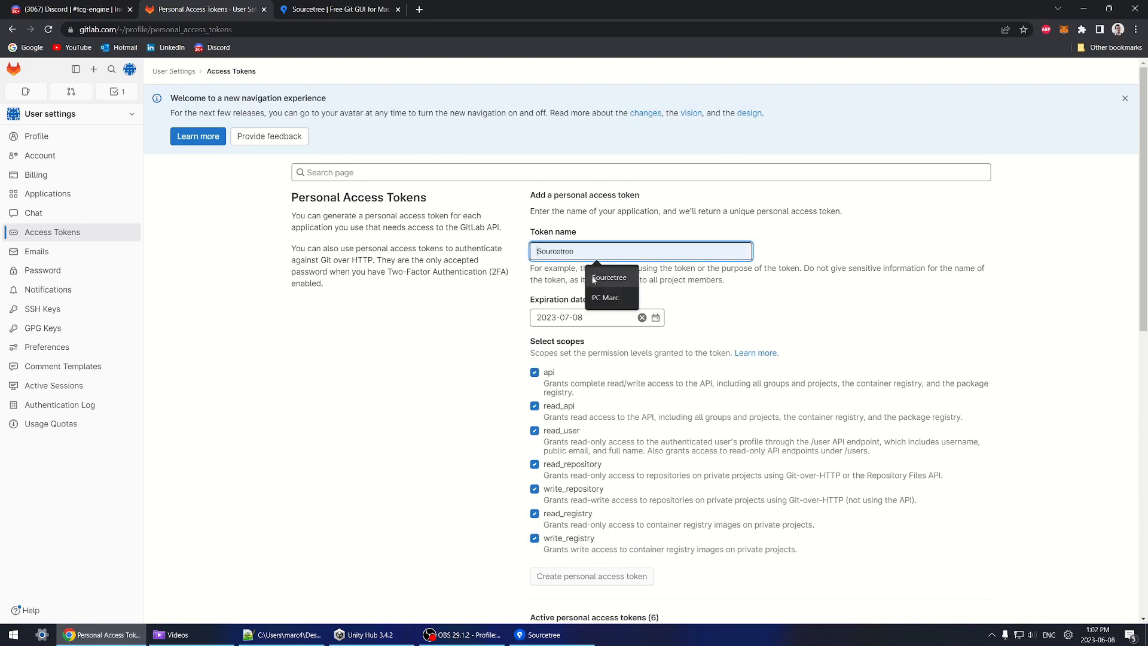
key("Return")
scroll(455, 364, "down", 3)
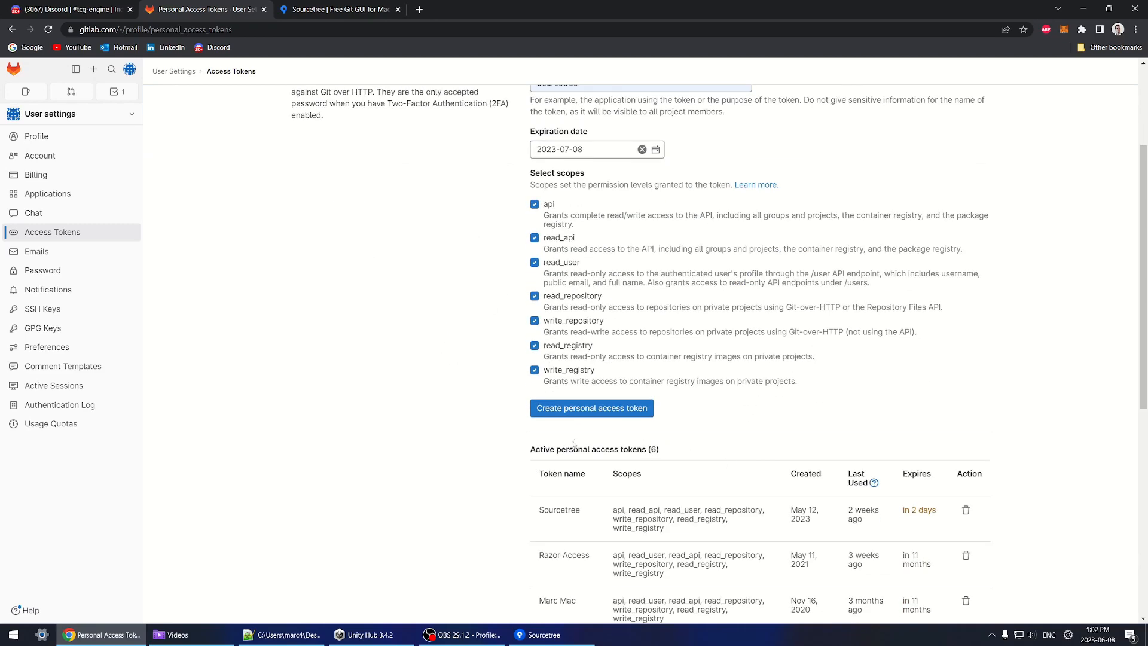
left_click(608, 413)
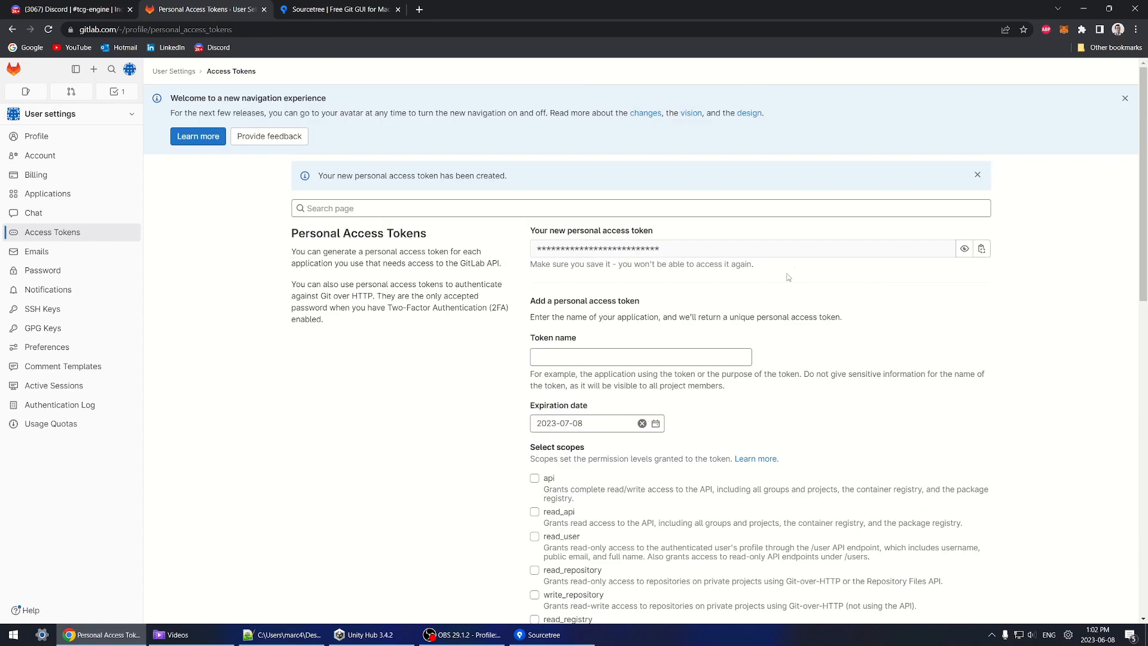
left_click(982, 249)
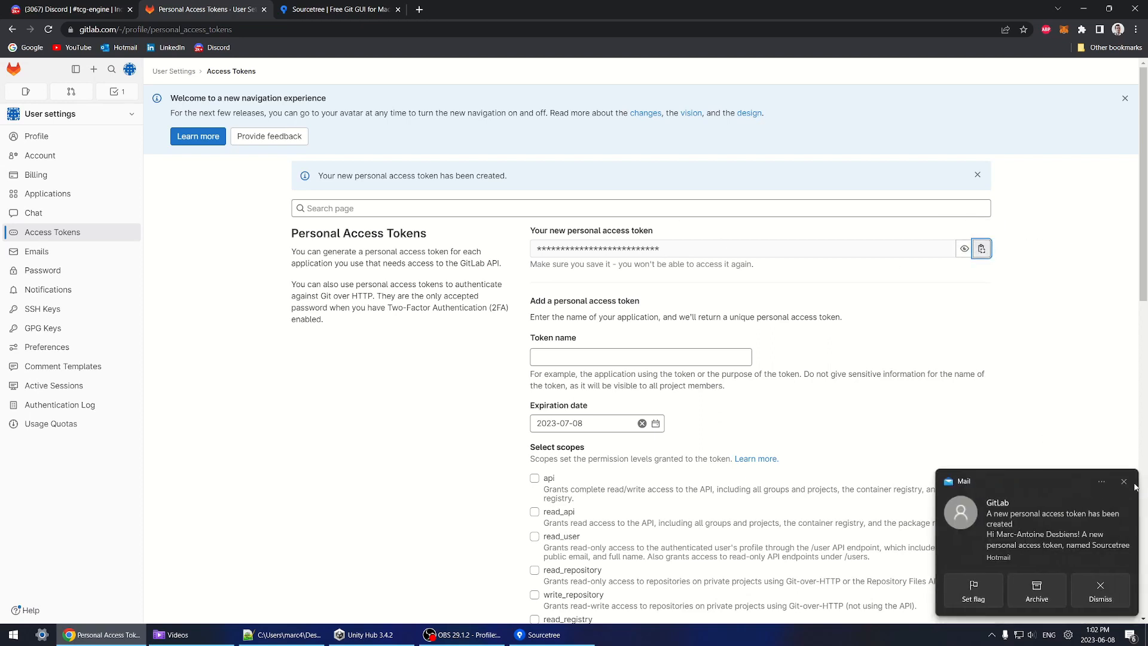
left_click(1124, 481)
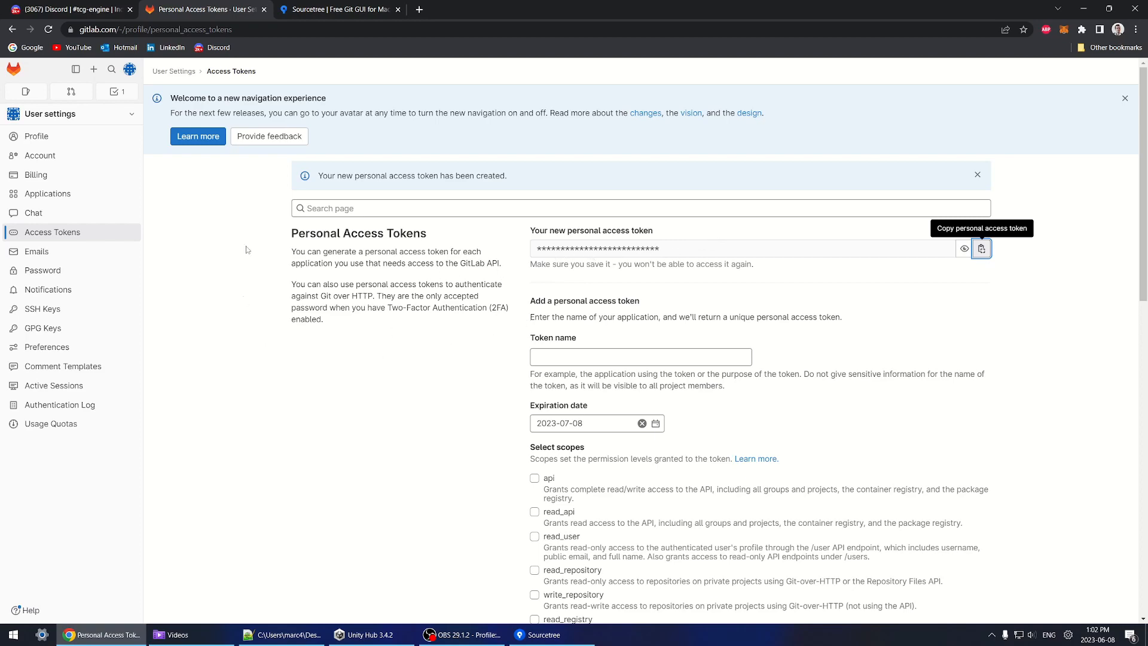
Step: Refresh the GitLab account's personal access token, entering the GitLab username and the pasted token
key("alt+Tab")
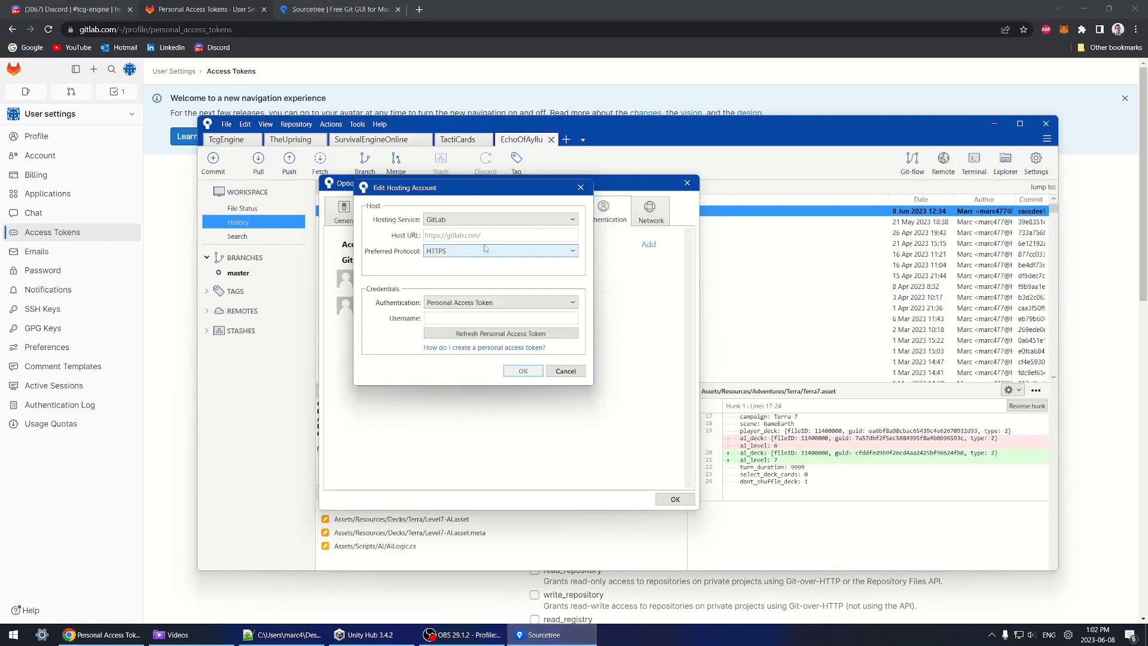
left_click_drag(472, 190, 490, 235)
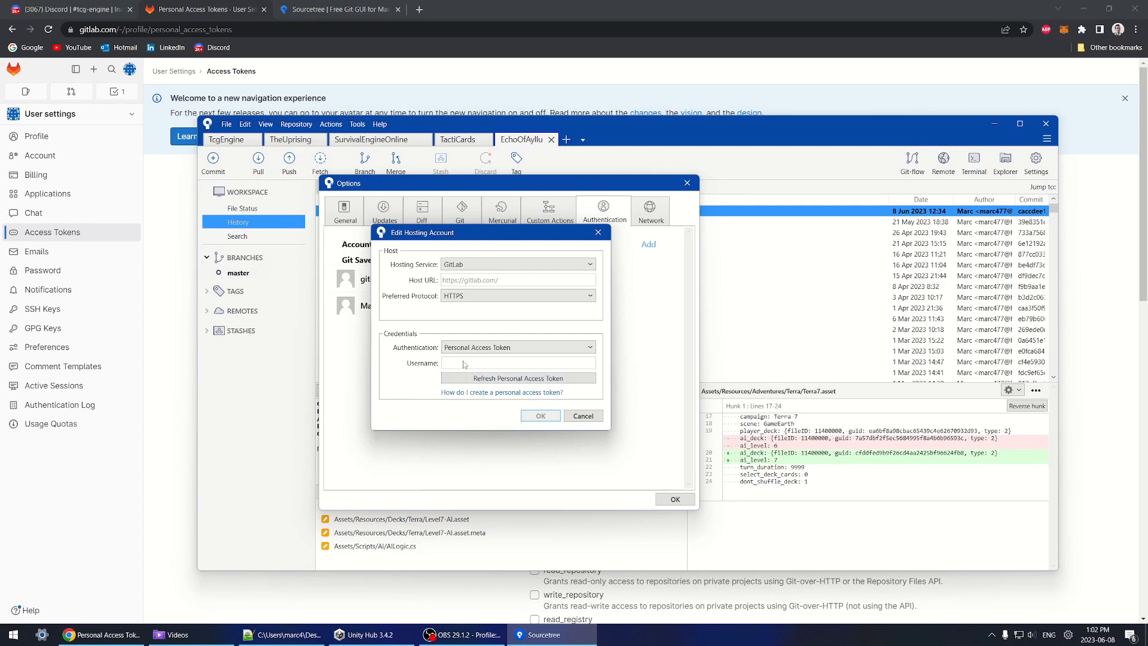
left_click(550, 379)
type("marc477")
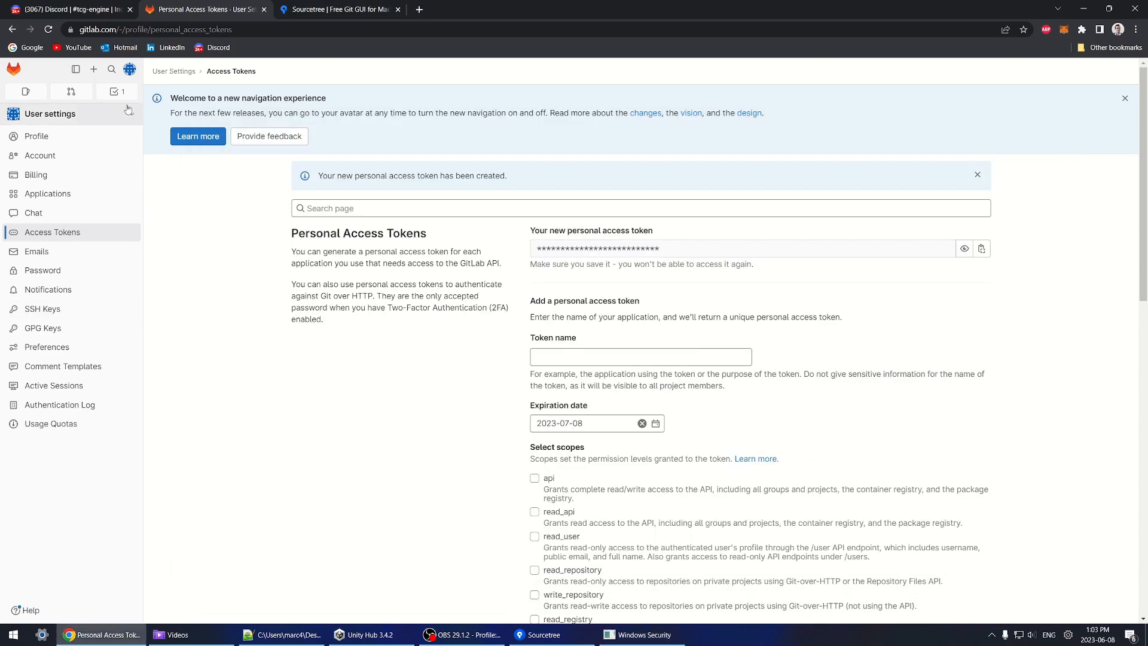
left_click(175, 293)
left_click(129, 68)
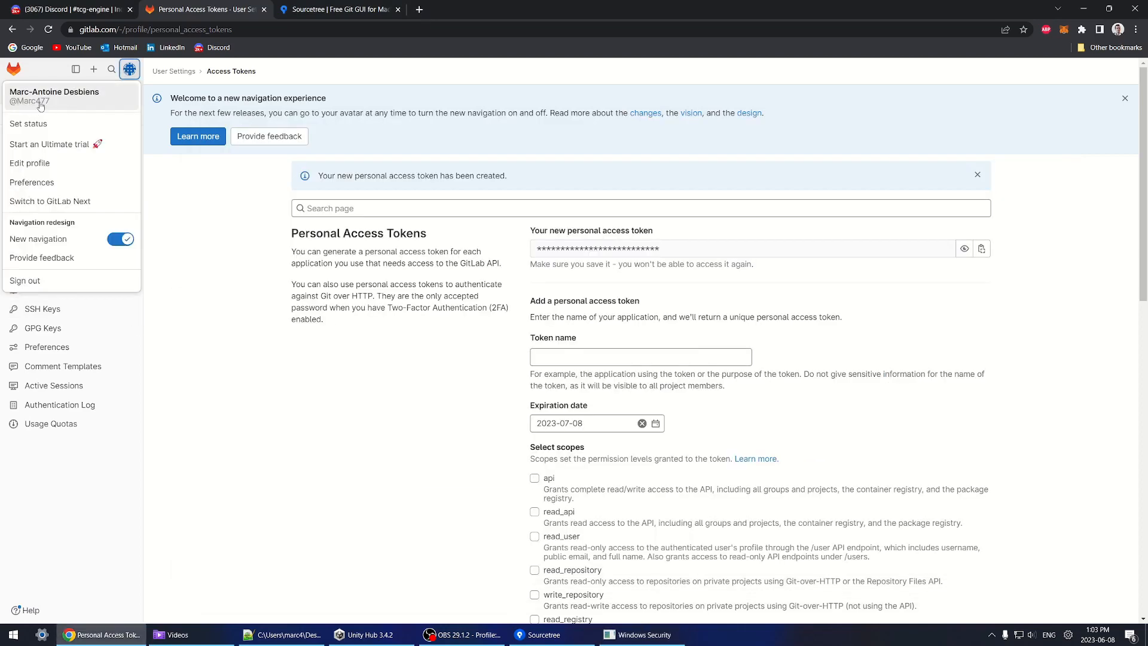
left_click(644, 635)
left_click_drag(638, 358, 260, 328)
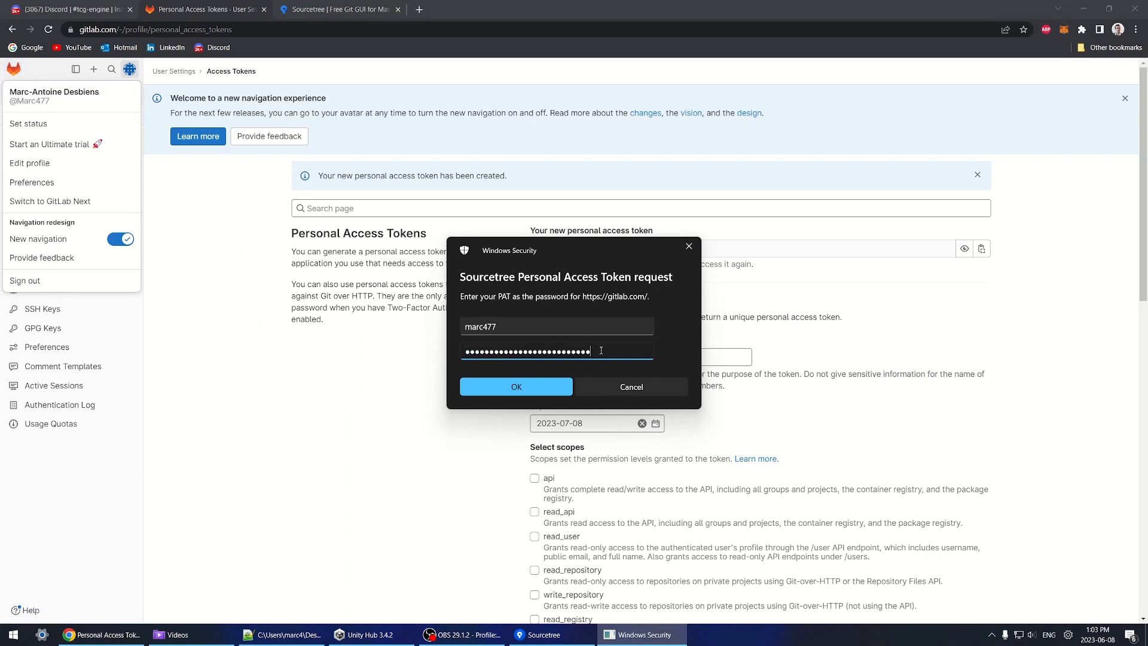
left_click(651, 389)
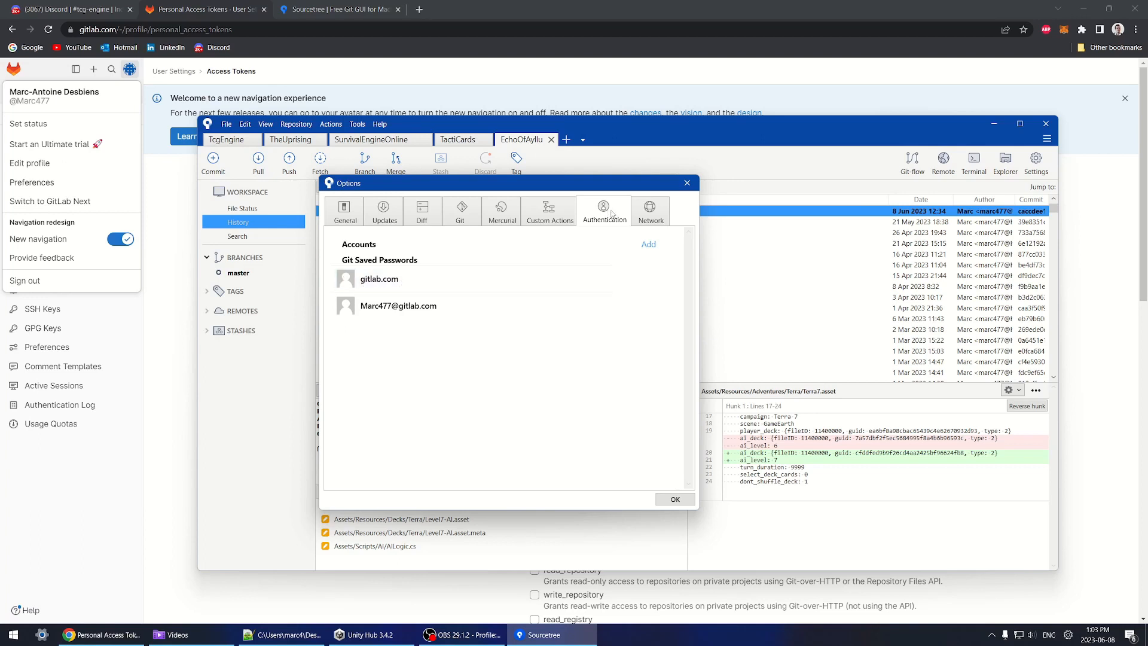
left_click(179, 220)
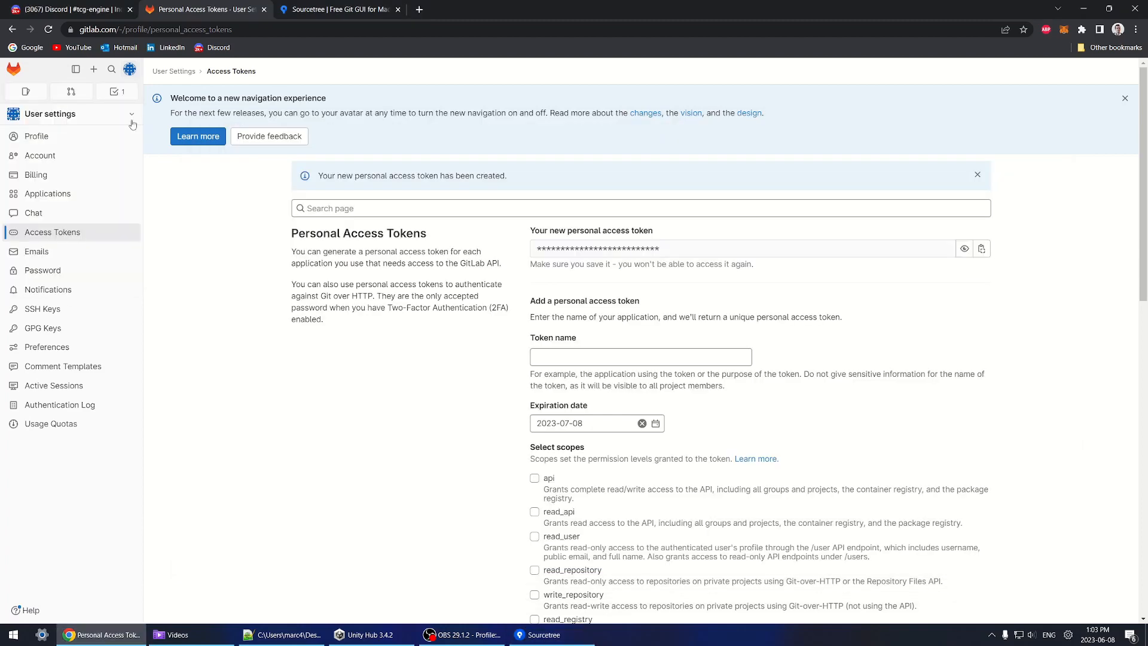
Step: Create a blank private GitLab project named 'Test Git' with no README
left_click(131, 72)
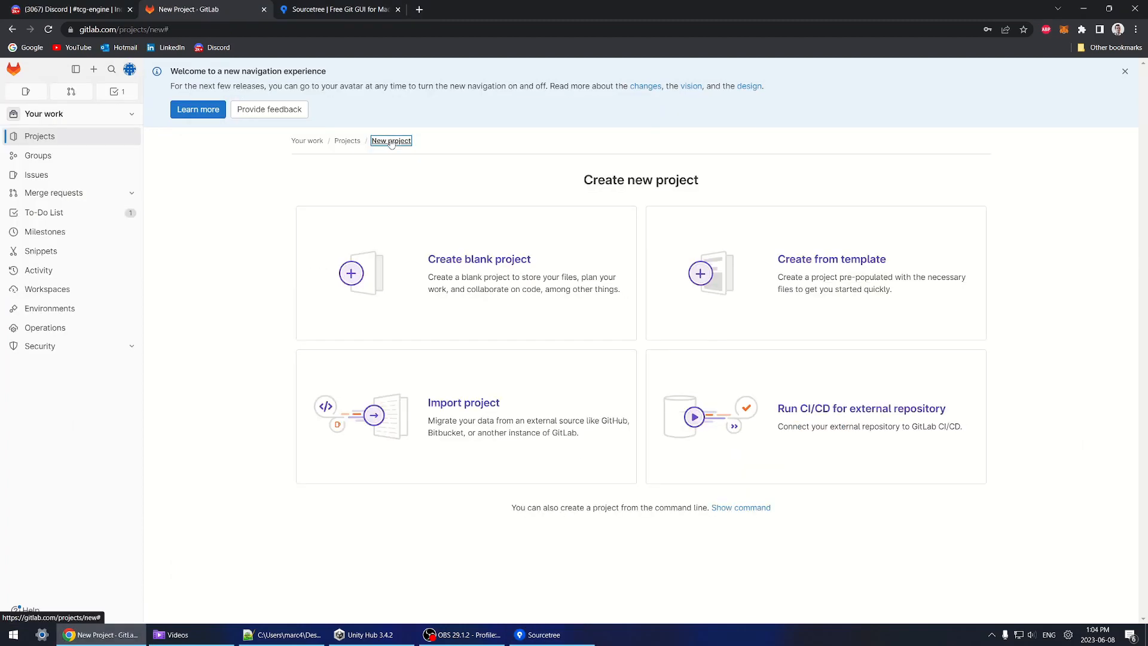
left_click(500, 266)
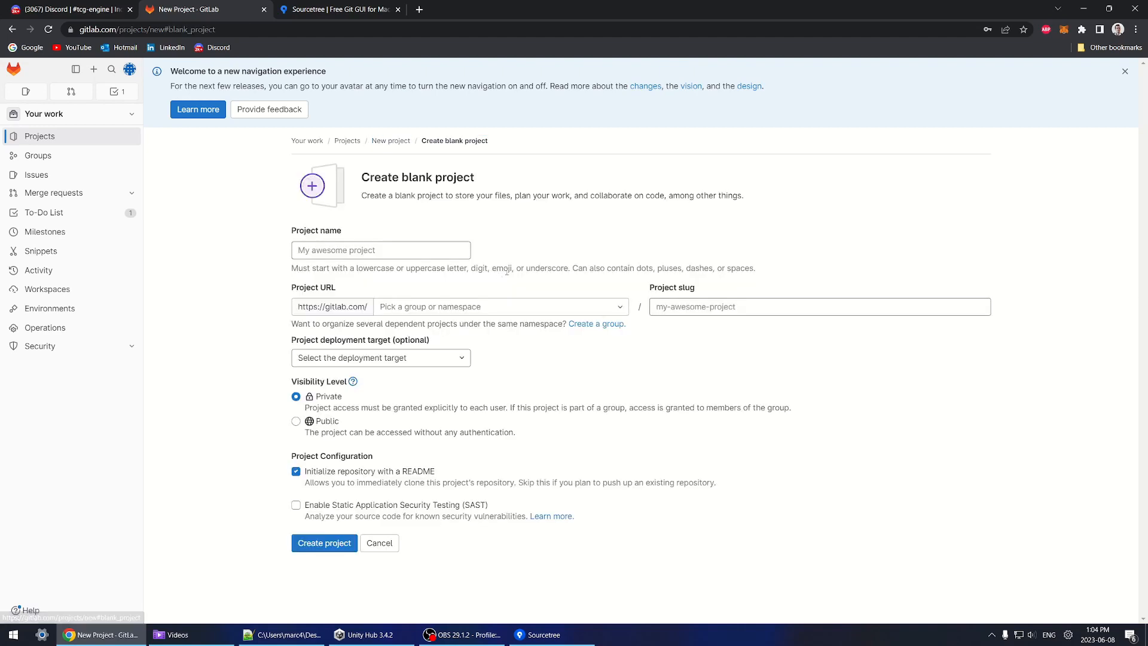
left_click(326, 248)
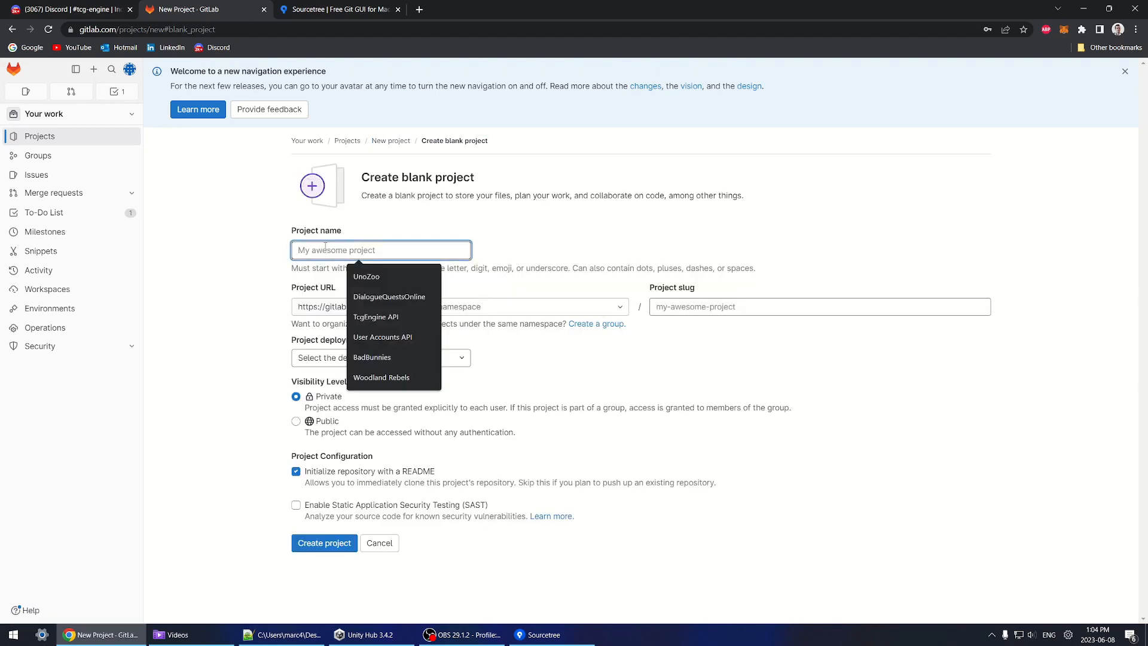
type("Test Git")
left_click(296, 397)
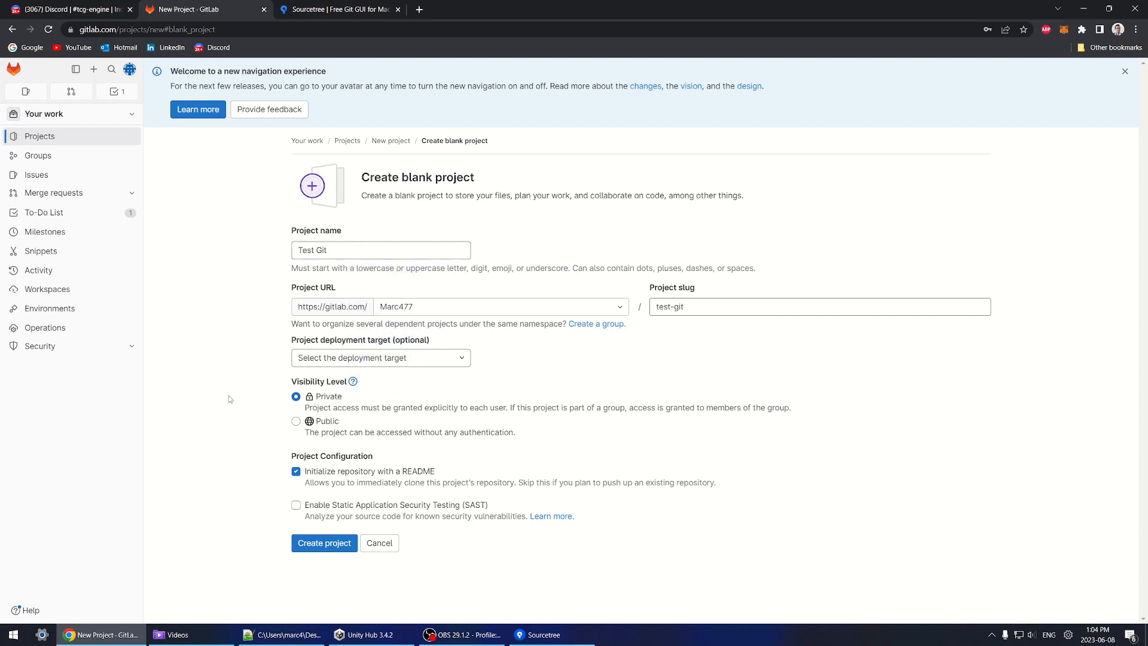
left_click(302, 474)
left_click(337, 547)
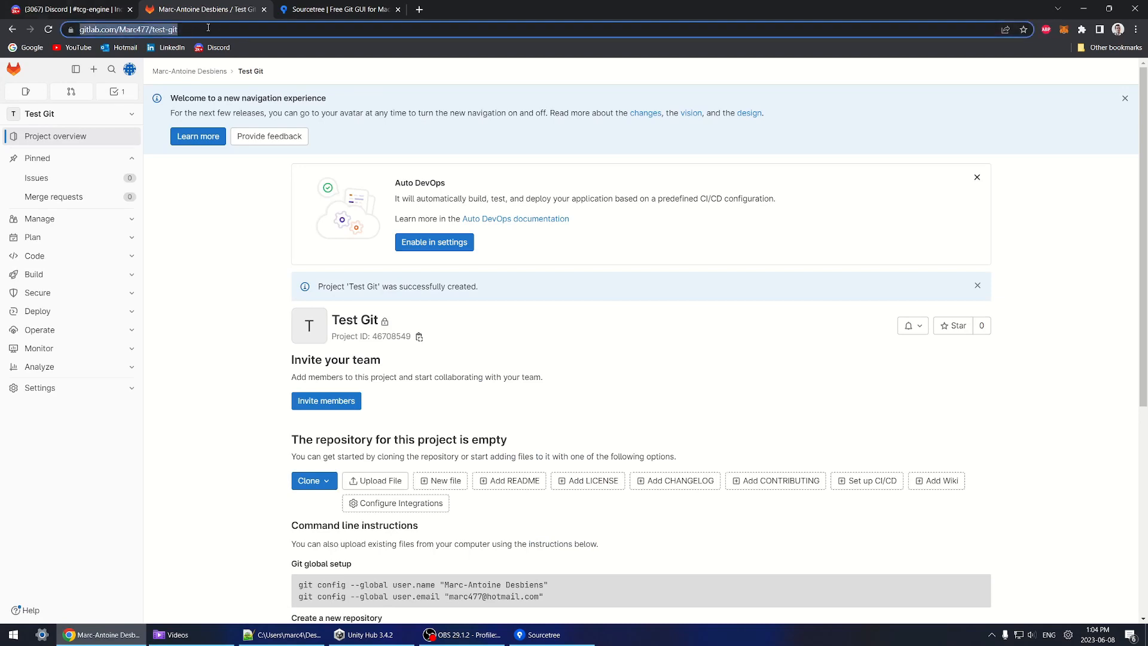
Step: Clone the pasted test-git repository URL into C:\Marc\Unity\TestGit from a new Sourcetree tab
left_click(553, 633)
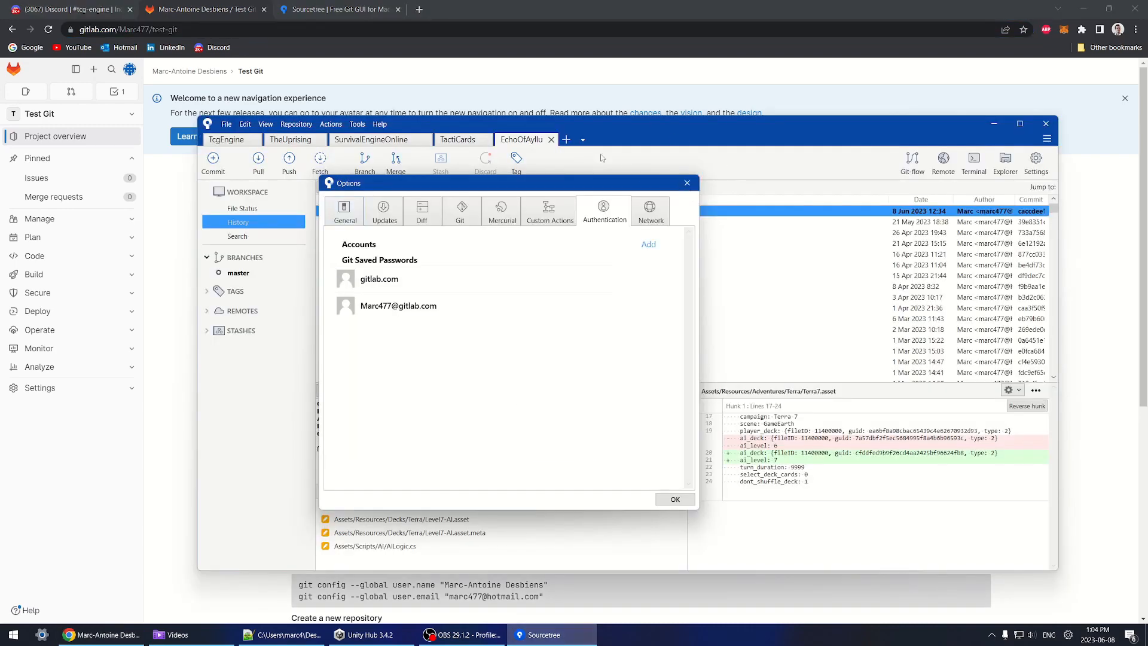
left_click(687, 182)
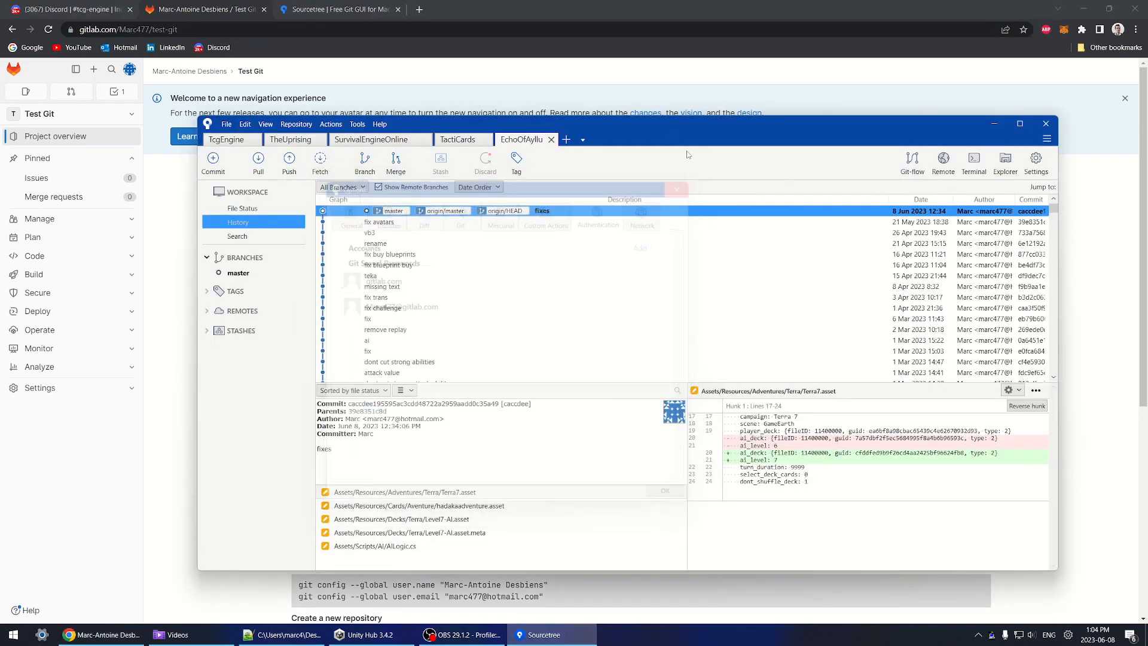
left_click(567, 140)
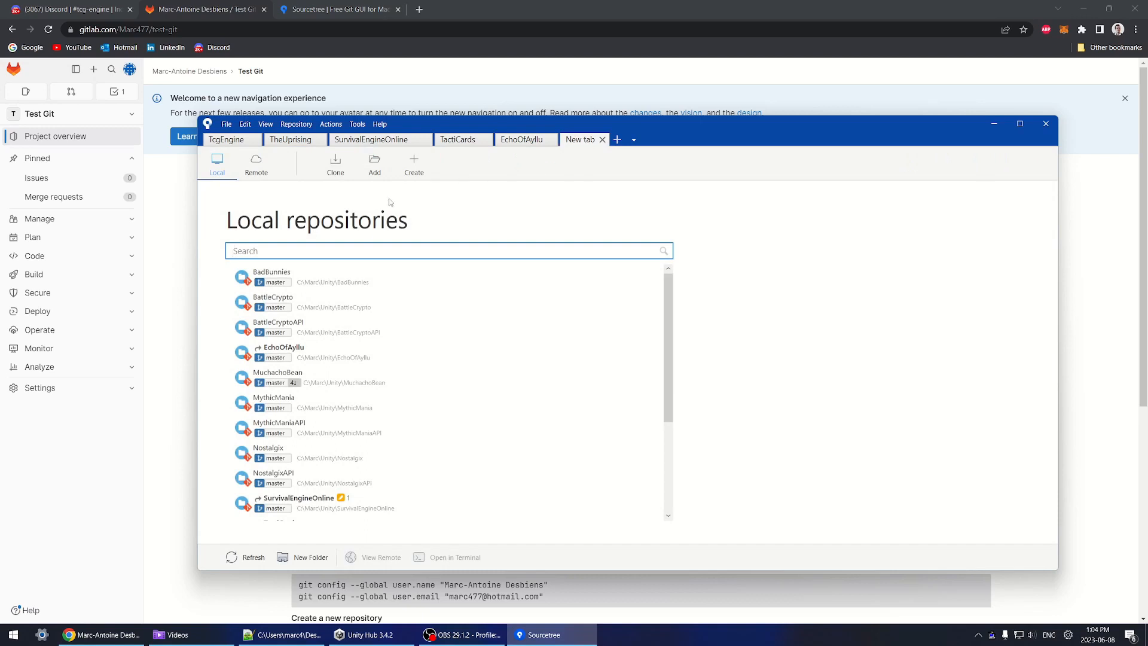
left_click(335, 169)
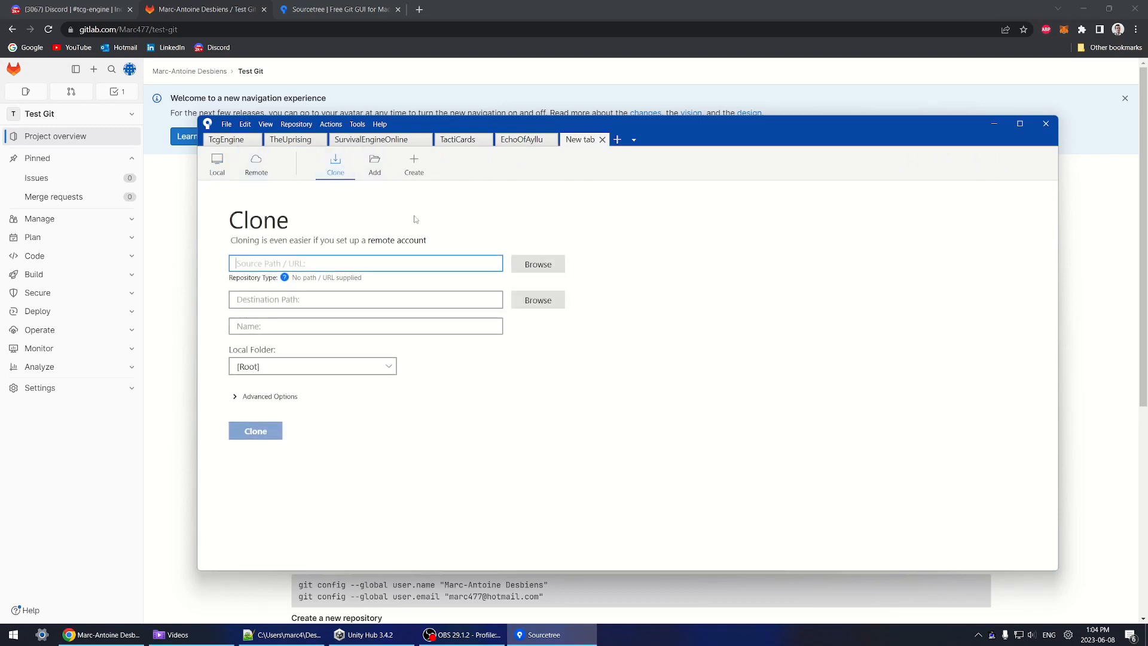
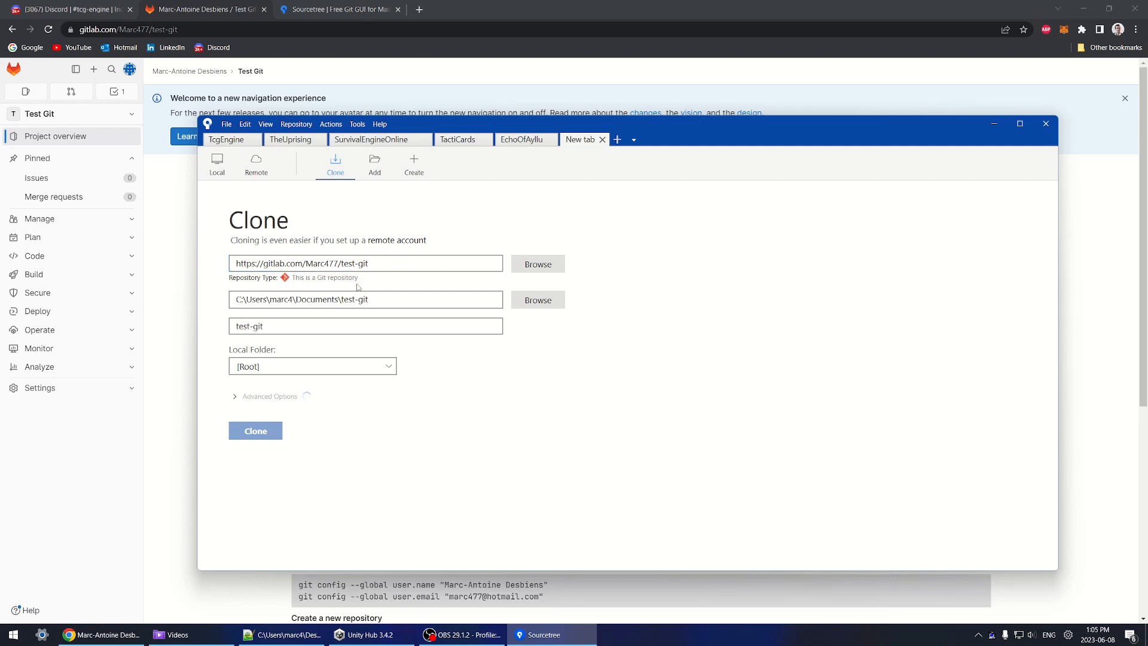
left_click_drag(369, 299, 162, 297)
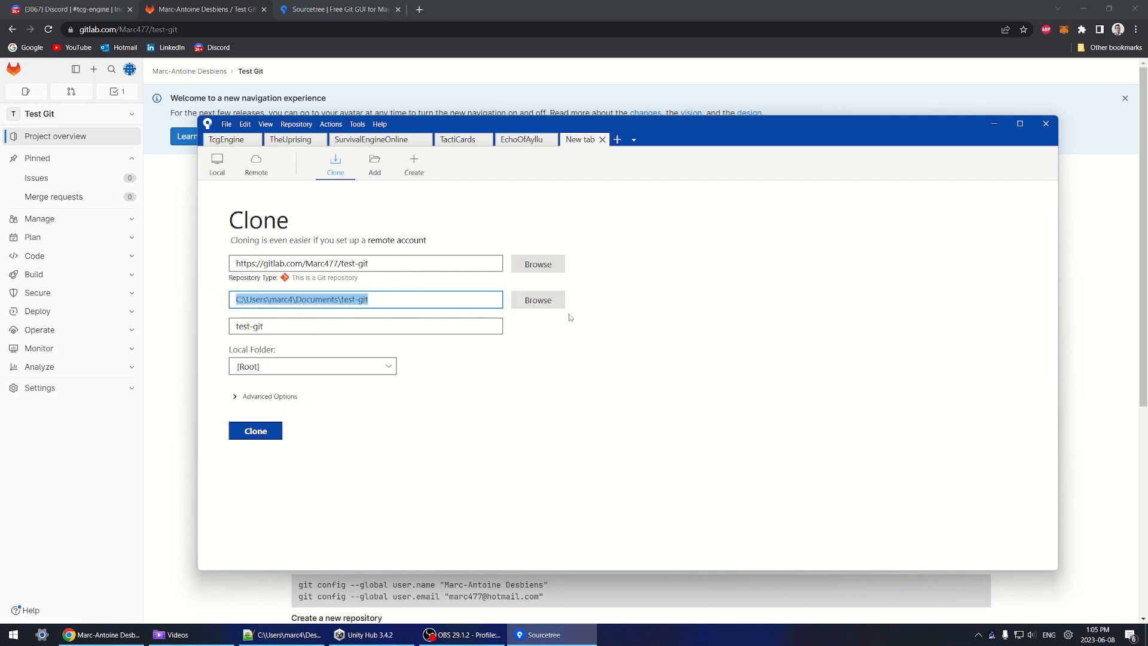
left_click(541, 302)
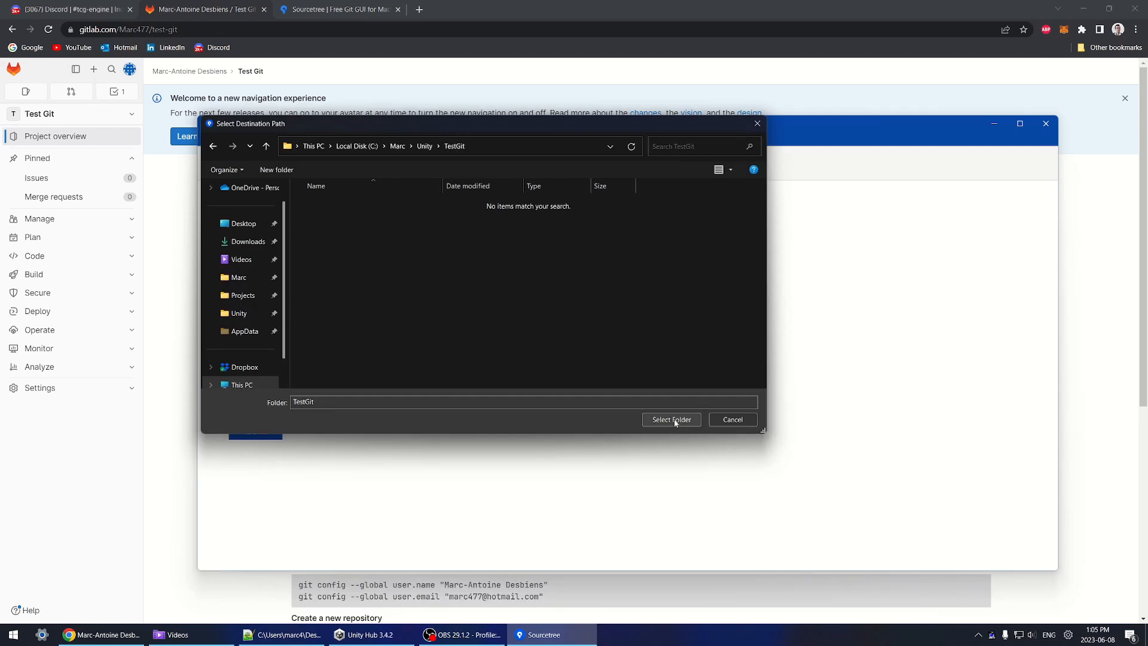
left_click(671, 420)
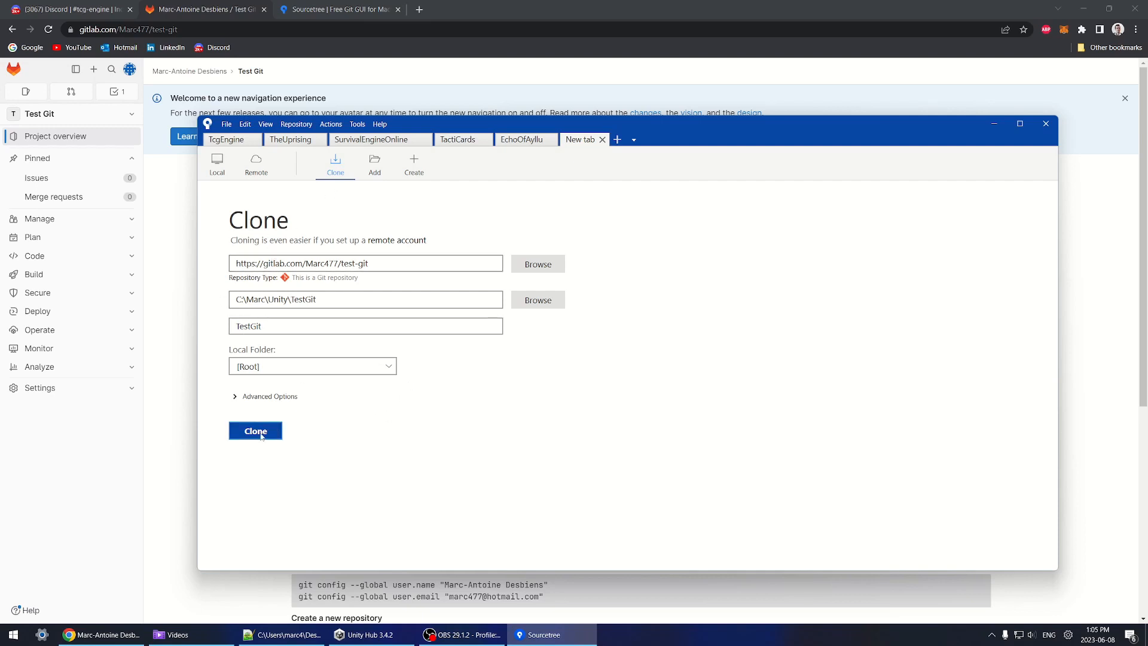
left_click(270, 431)
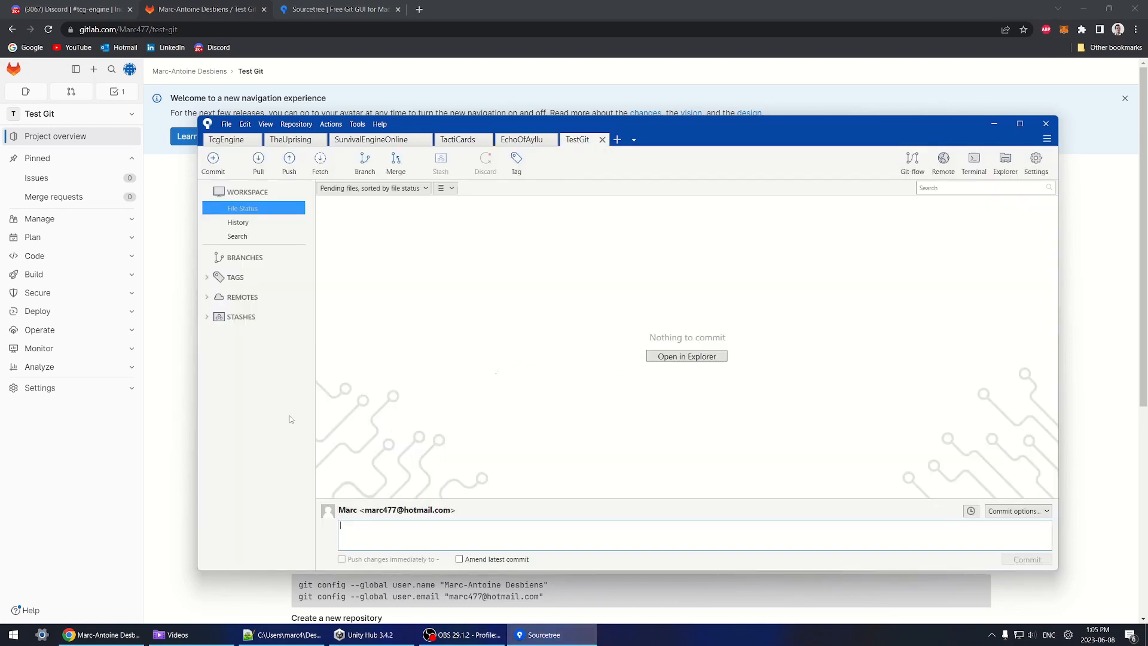
Step: Show the cloned TestGit folder, holding only .git, in File Explorer beside Sourcetree, then switch to Unity Hub
right_click(185, 639)
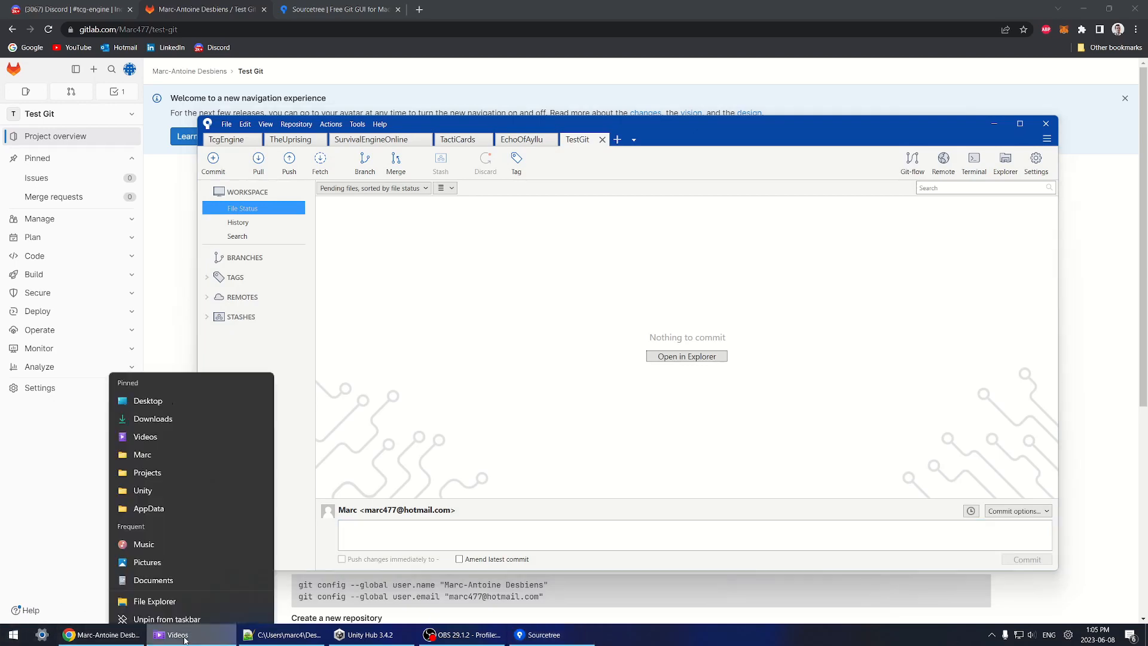
left_click(154, 601)
left_click(264, 249)
left_click_drag(524, 24, 787, 137)
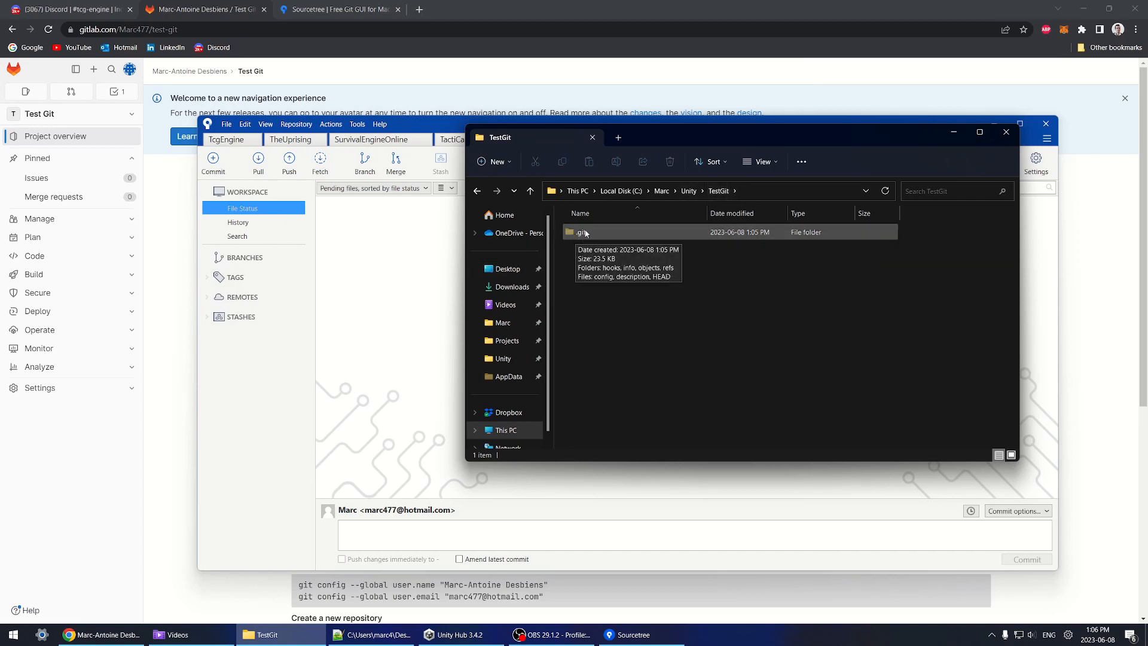
mouse_move(434, 126)
left_mouse_down()
mouse_move(371, 128)
mouse_move(412, 134)
left_mouse_up()
left_click(267, 634)
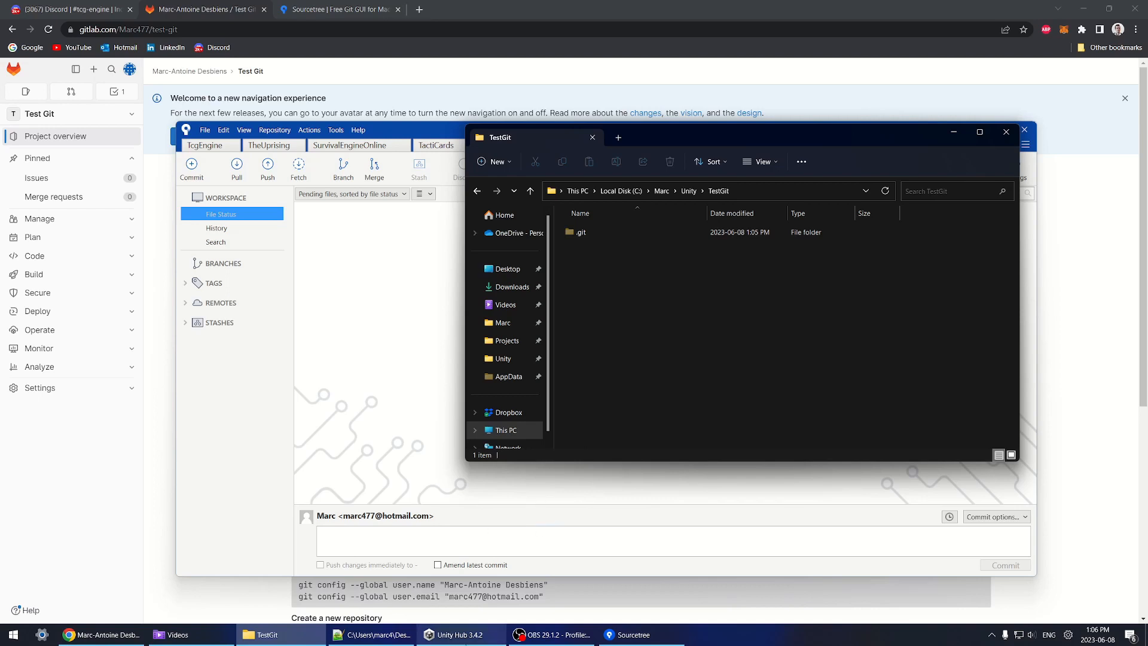
left_click(467, 640)
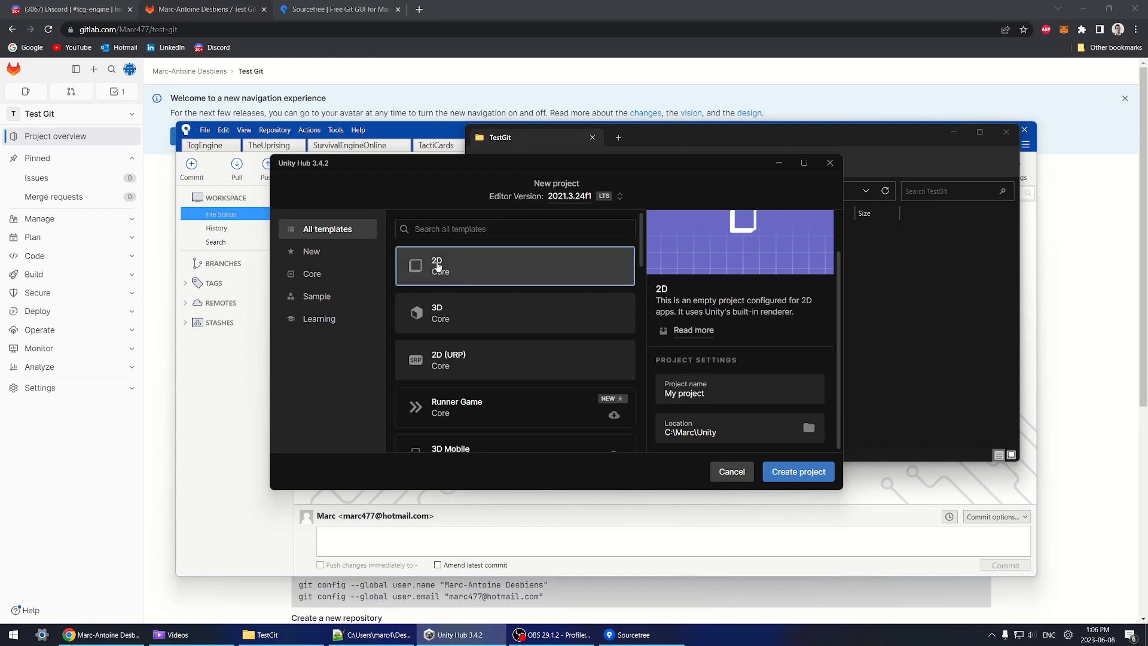
Step: Name the new 2D project TestGit2 in C:\Marc\Unity and create it
left_click(744, 393)
type("TestGit")
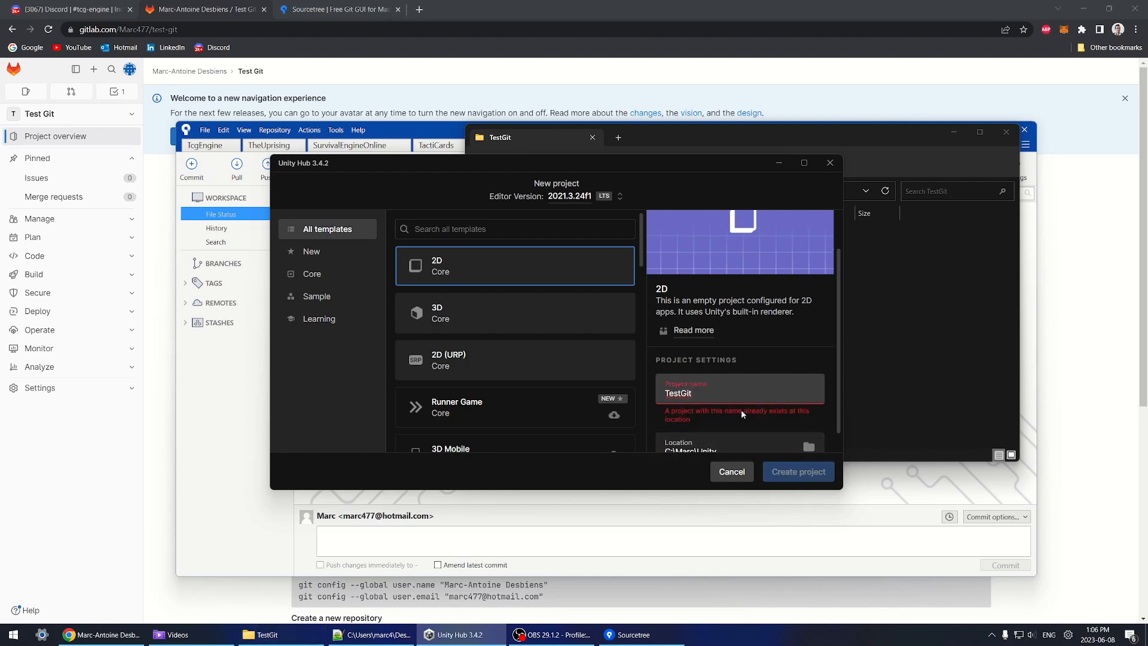
scroll(719, 421, "down", 1)
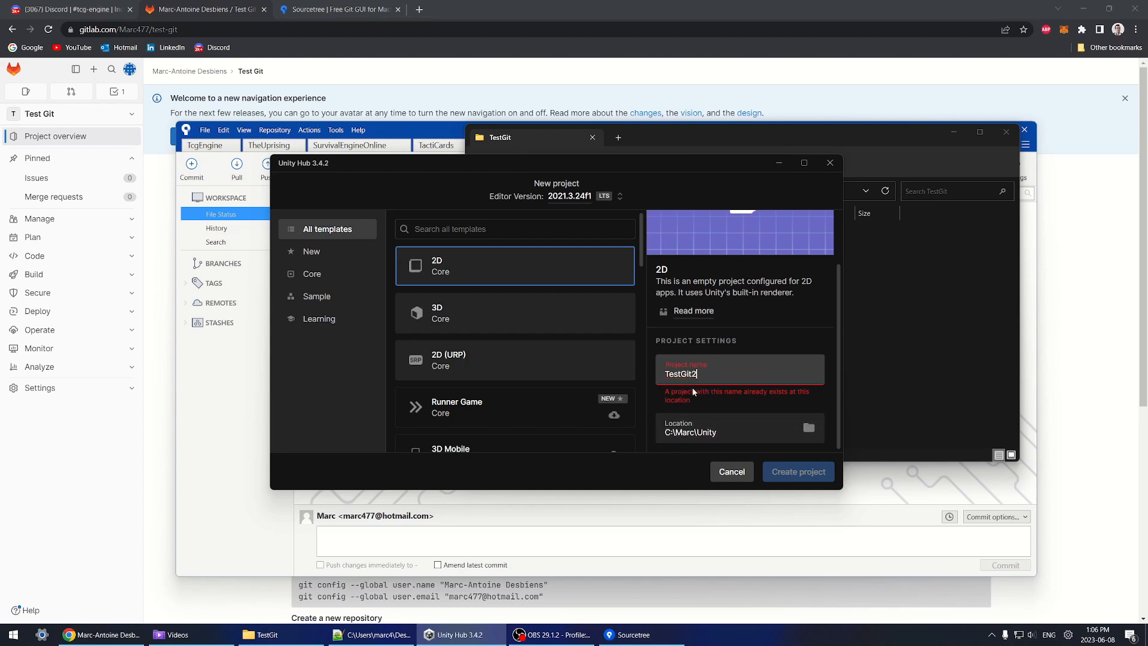
type("2")
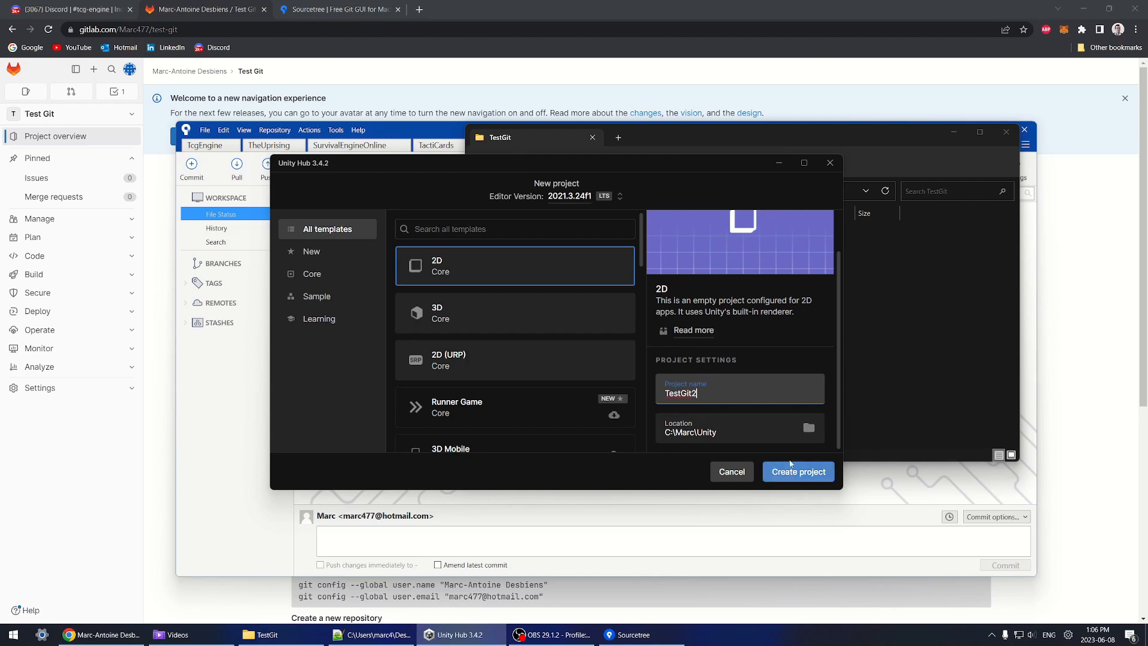
left_click(809, 476)
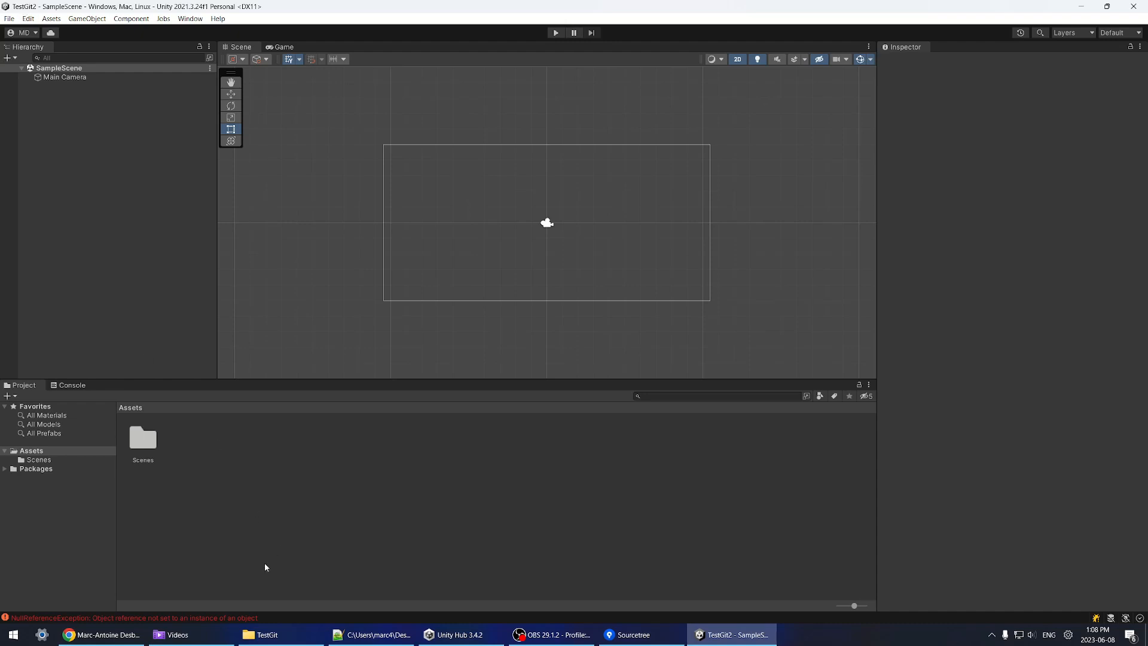
Step: Close the Unity editor and select all eight items in C:\Marc\Unity\TestGit2
left_click(263, 634)
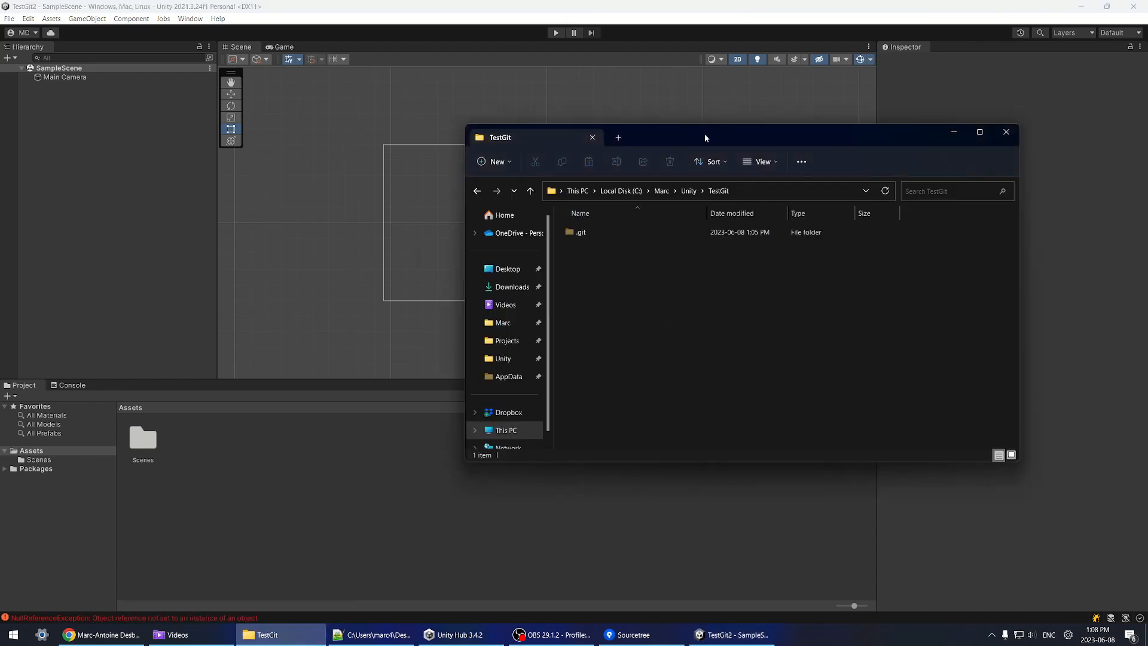
left_click_drag(706, 138, 450, 164)
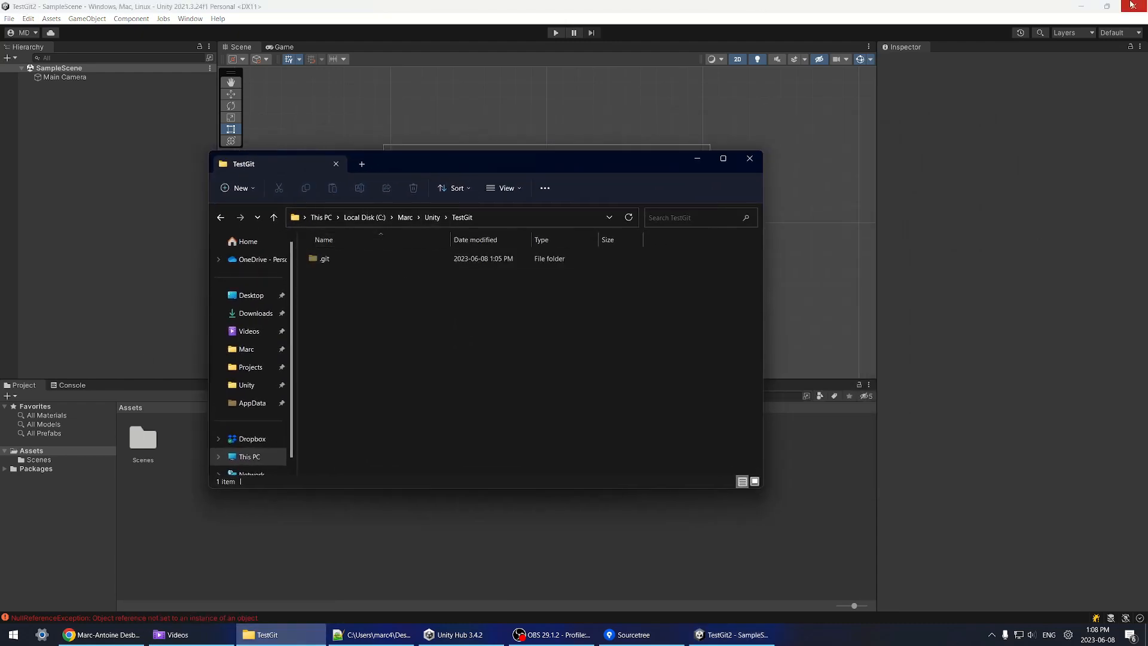
left_click(1098, 32)
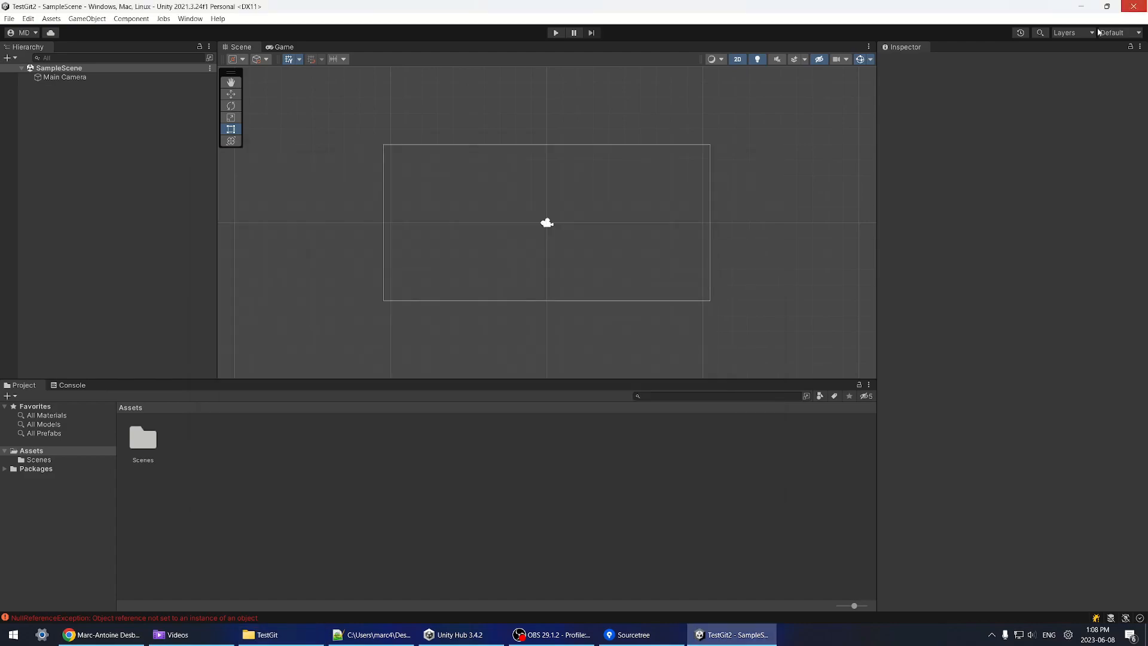
left_click(1133, 6)
left_click(297, 641)
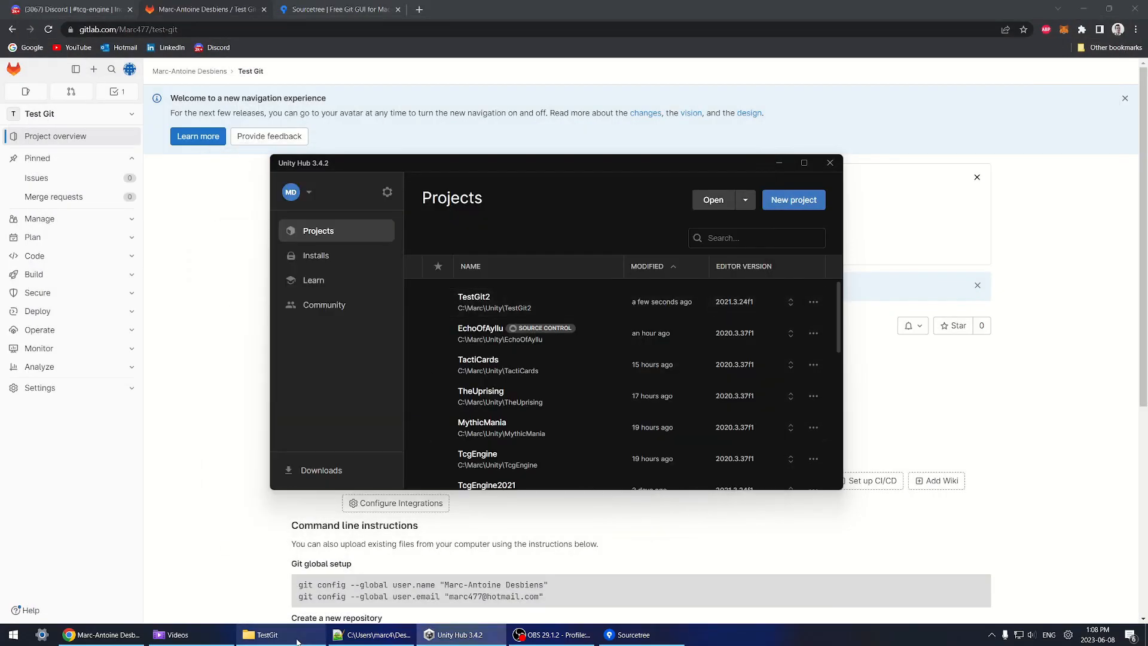
left_click(297, 641)
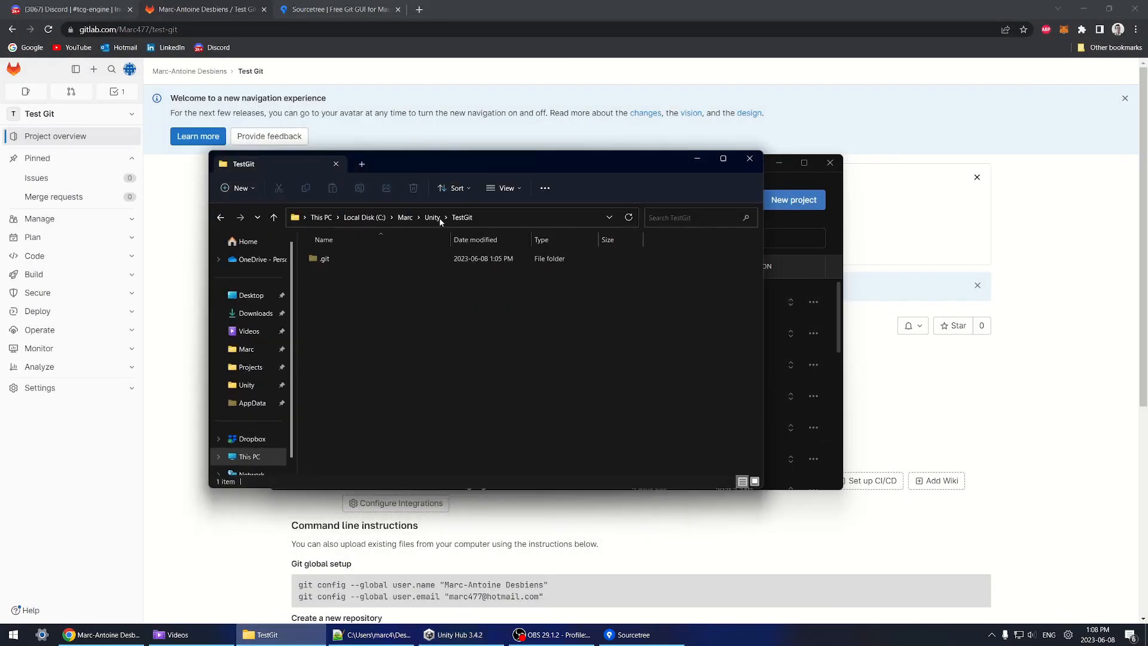
left_click(482, 217)
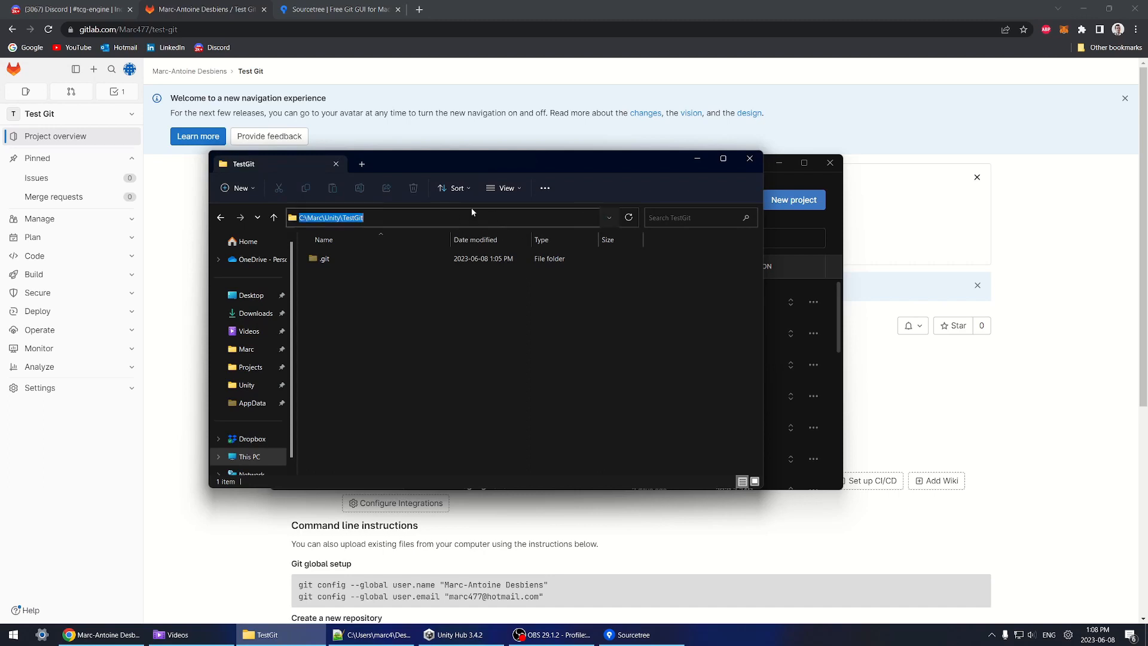
key("End")
type("2")
key("Return")
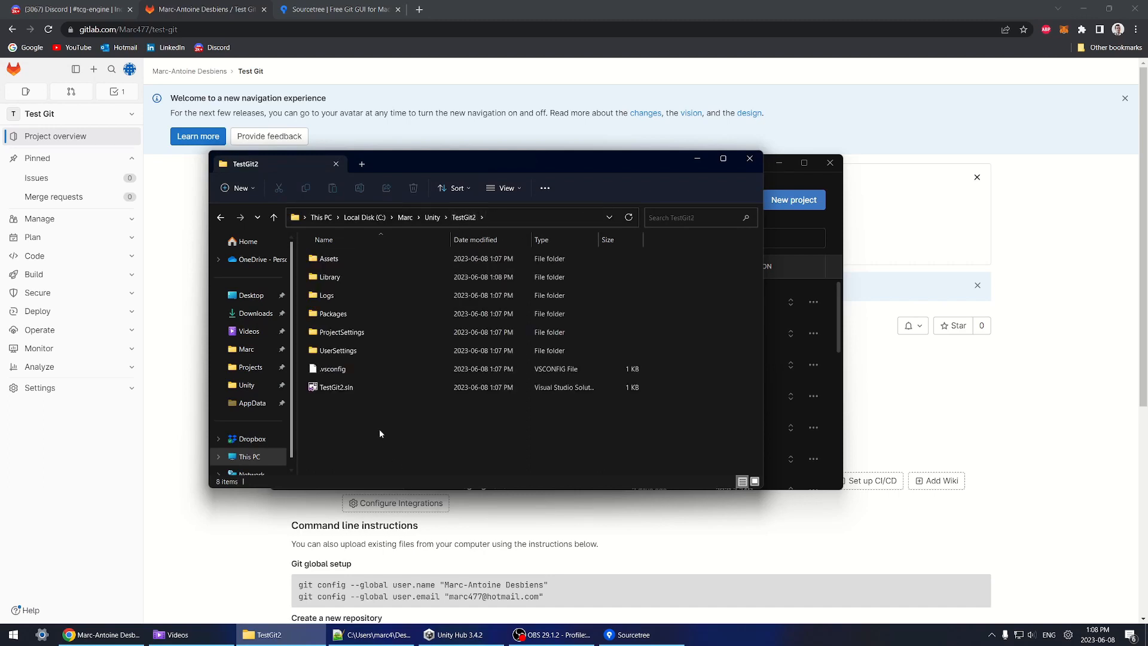
left_click_drag(381, 456, 310, 247)
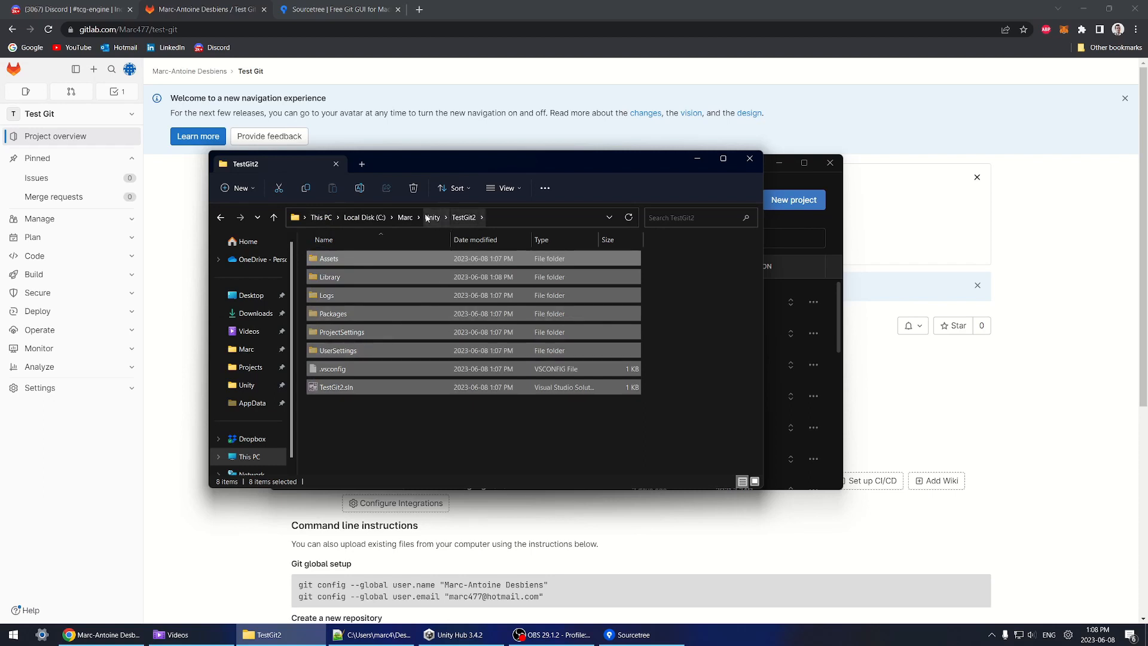
Step: Paste the TestGit2 items into C:\Marc\Unity\TestGit next to its .git folder
left_click(539, 219)
key("End")
key("BackSpace")
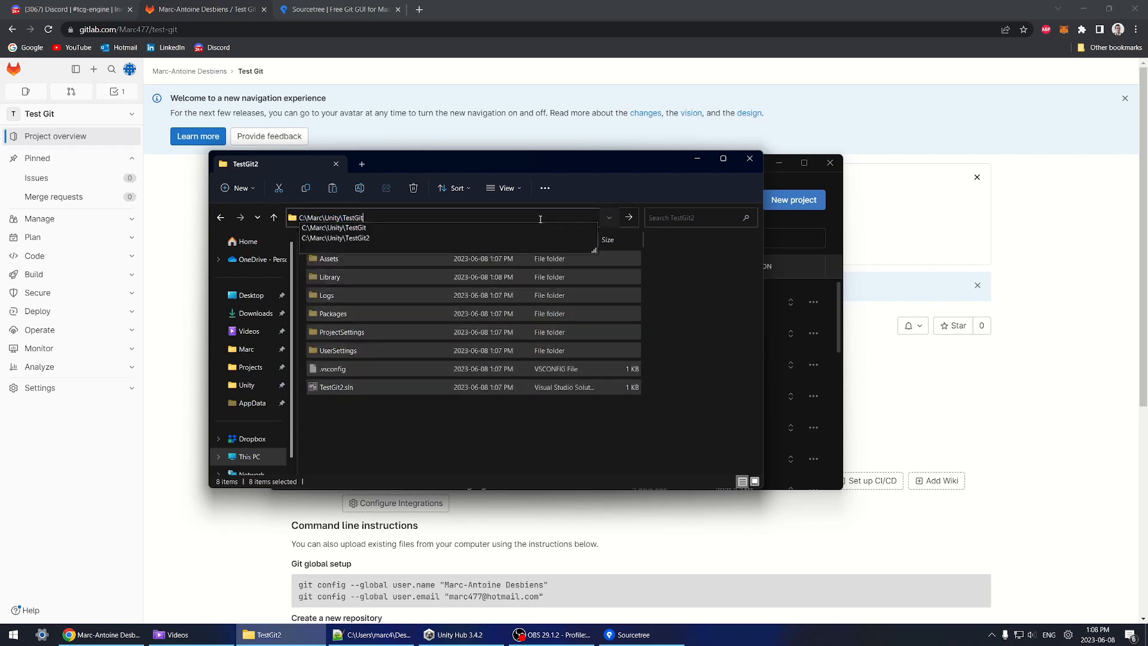
key("Return")
left_click(510, 263)
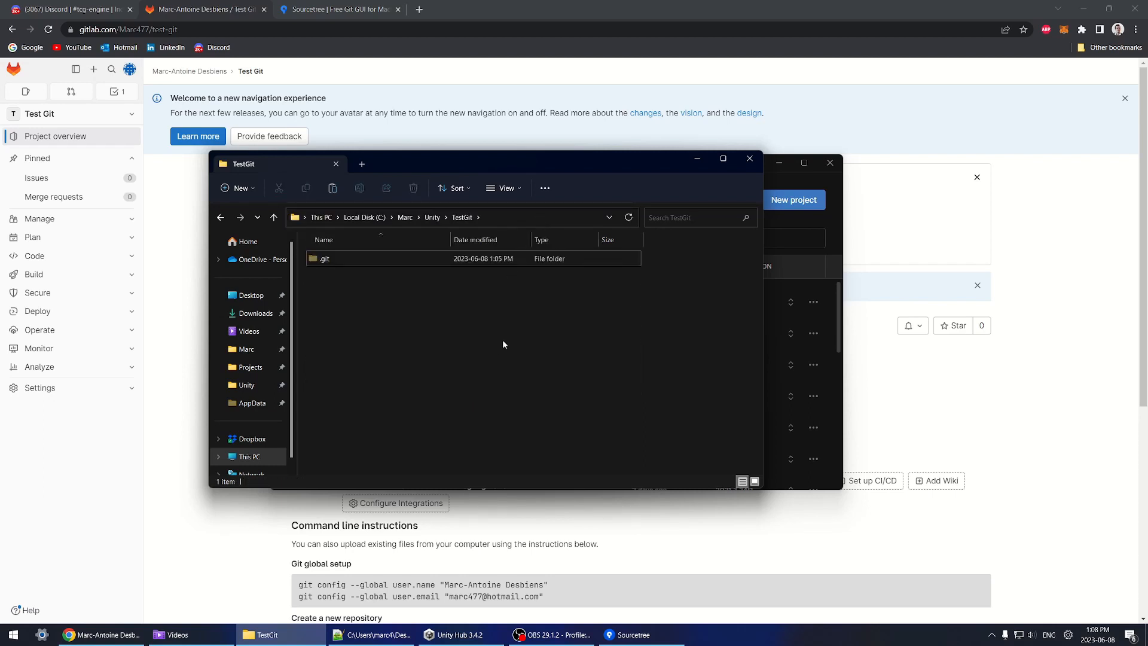
key("ctrl+v")
left_click(496, 472)
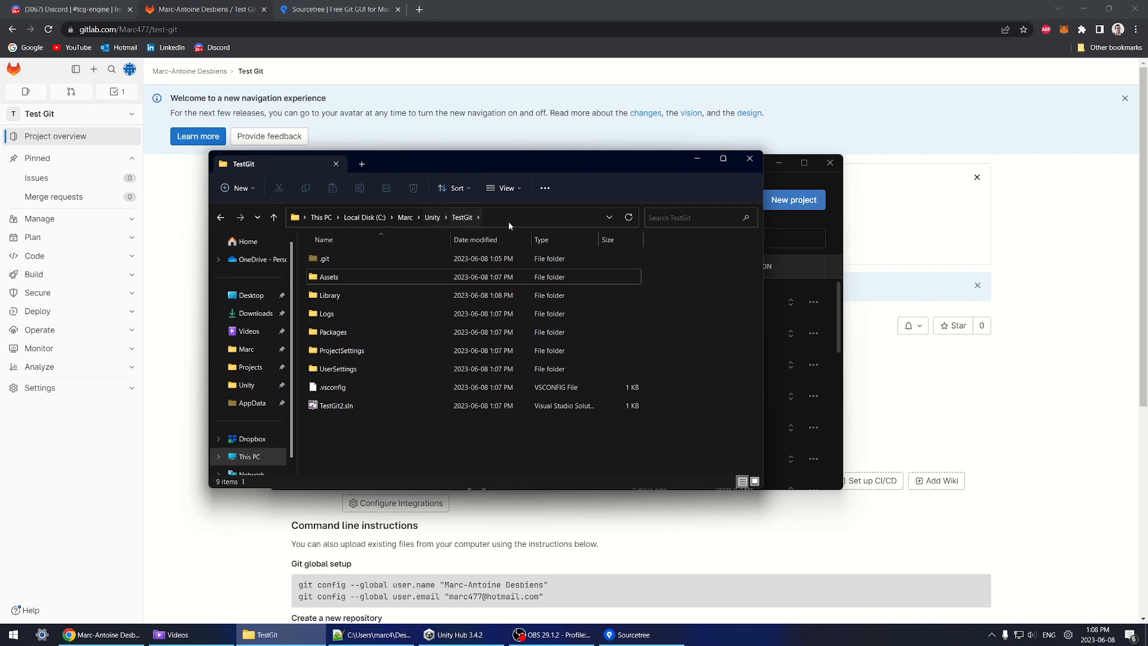
left_click(454, 634)
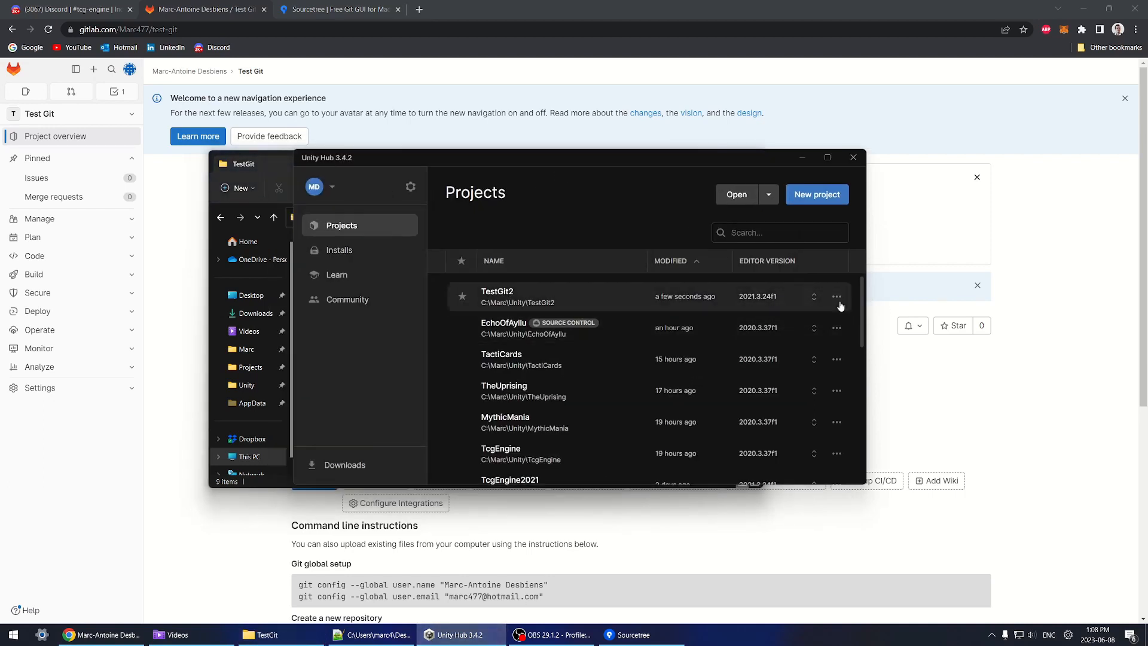
Step: Remove TestGit2 from Unity Hub's project list and open the TestGit project in the editor
left_click(836, 297)
left_click(758, 354)
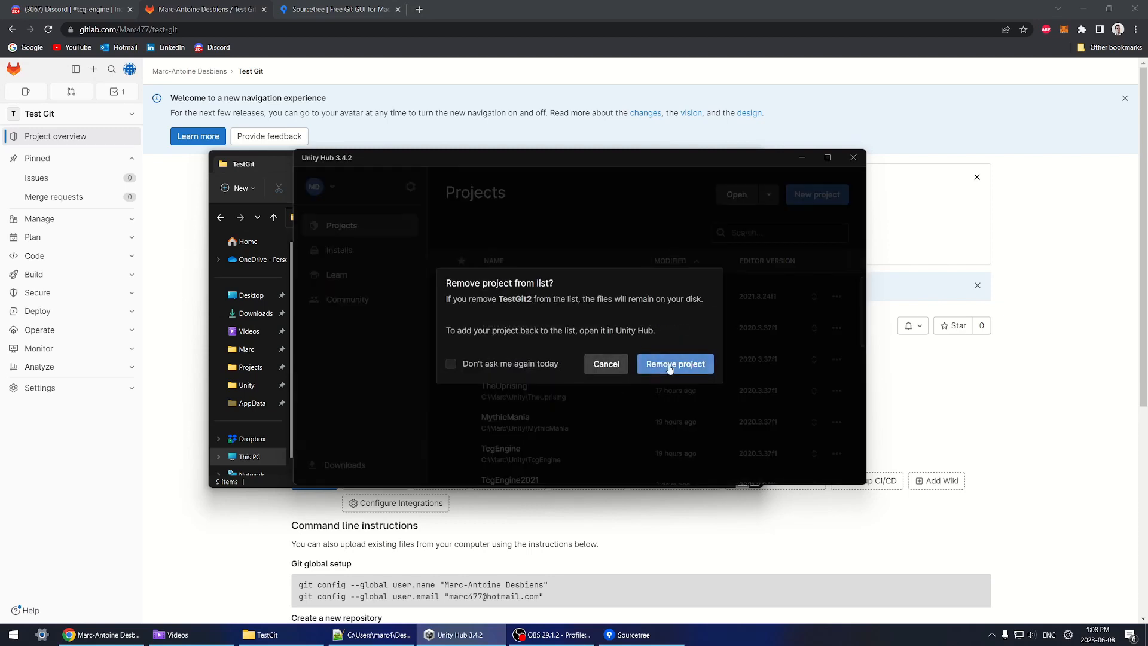
left_click(748, 361)
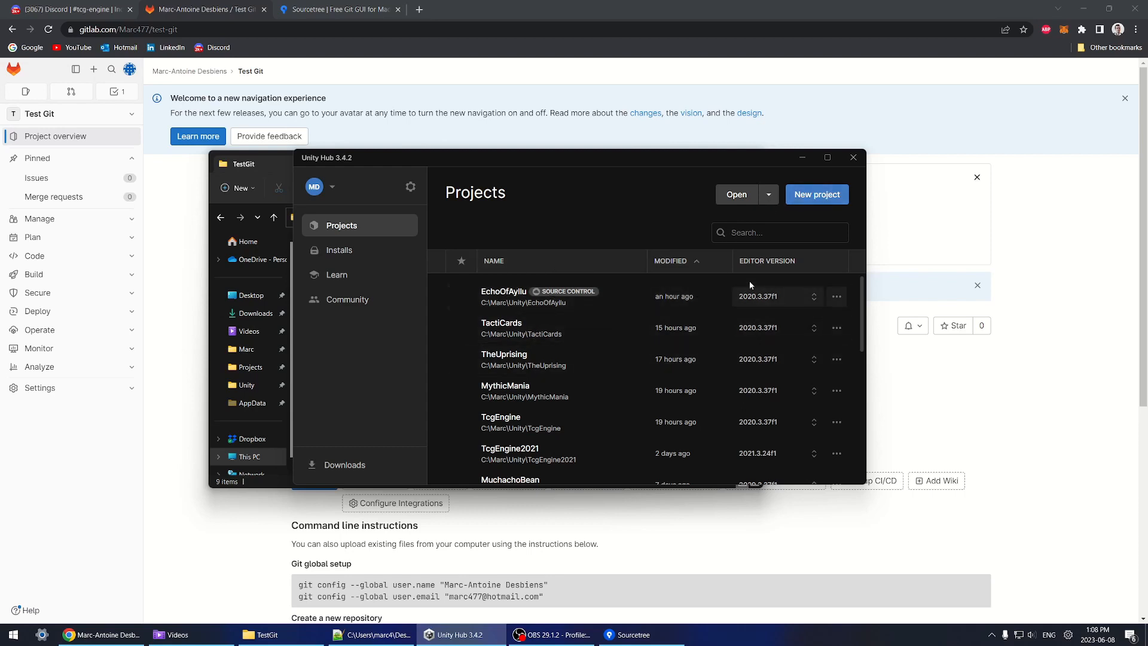
left_click(741, 196)
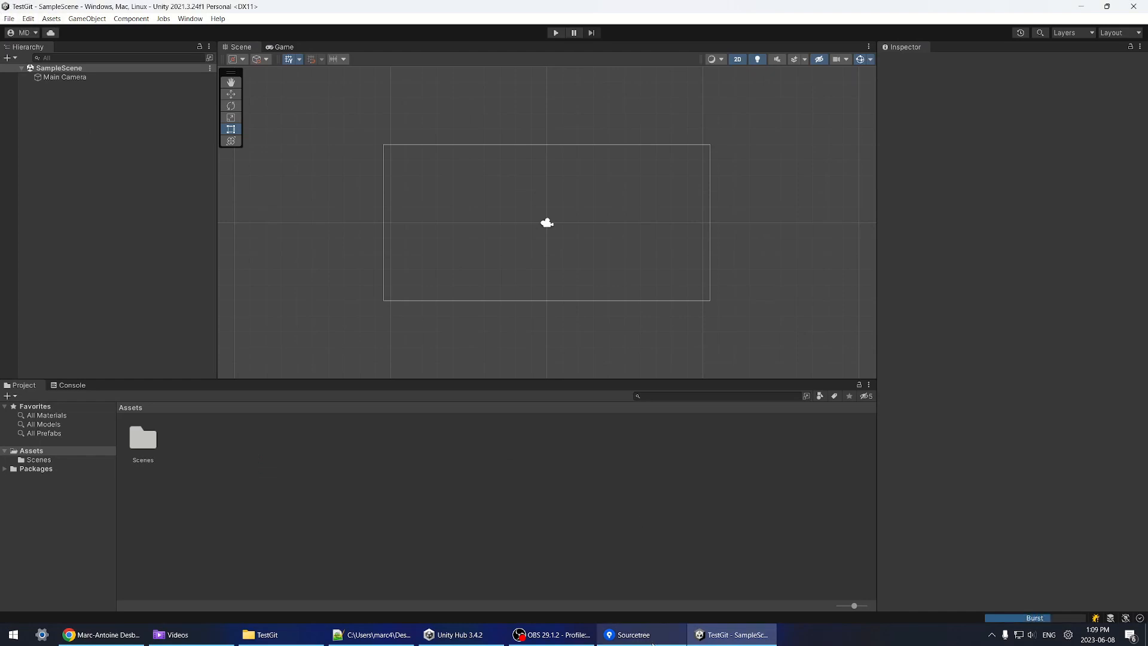
left_click(628, 634)
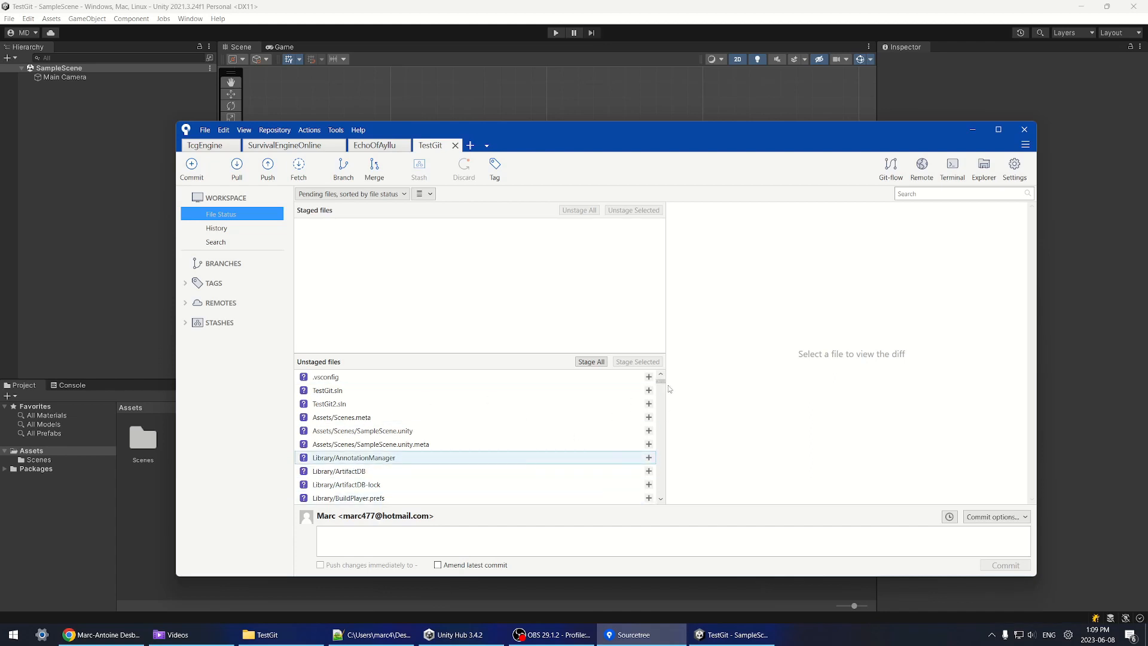
mouse_move(661, 381)
left_mouse_down()
mouse_move(665, 476)
mouse_move(678, 424)
mouse_move(663, 378)
mouse_move(659, 495)
mouse_move(670, 383)
mouse_move(675, 472)
mouse_move(697, 358)
mouse_move(715, 347)
mouse_move(670, 375)
left_mouse_up()
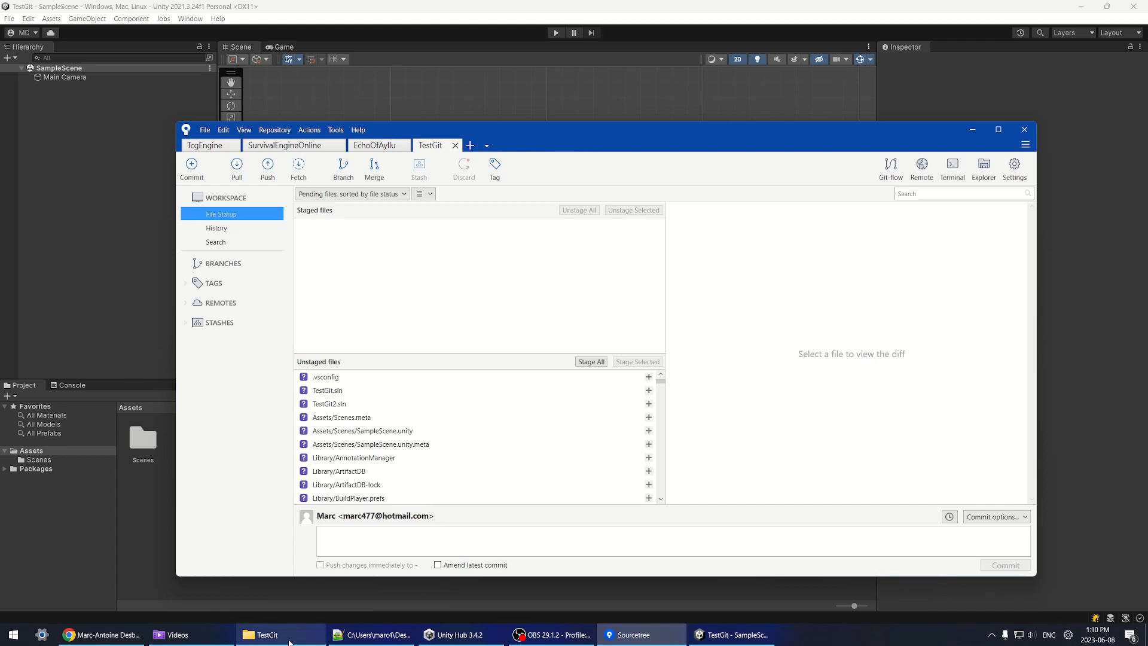
Step: Go to the TcgEngine project folder and select its .gitignore file
left_click(312, 642)
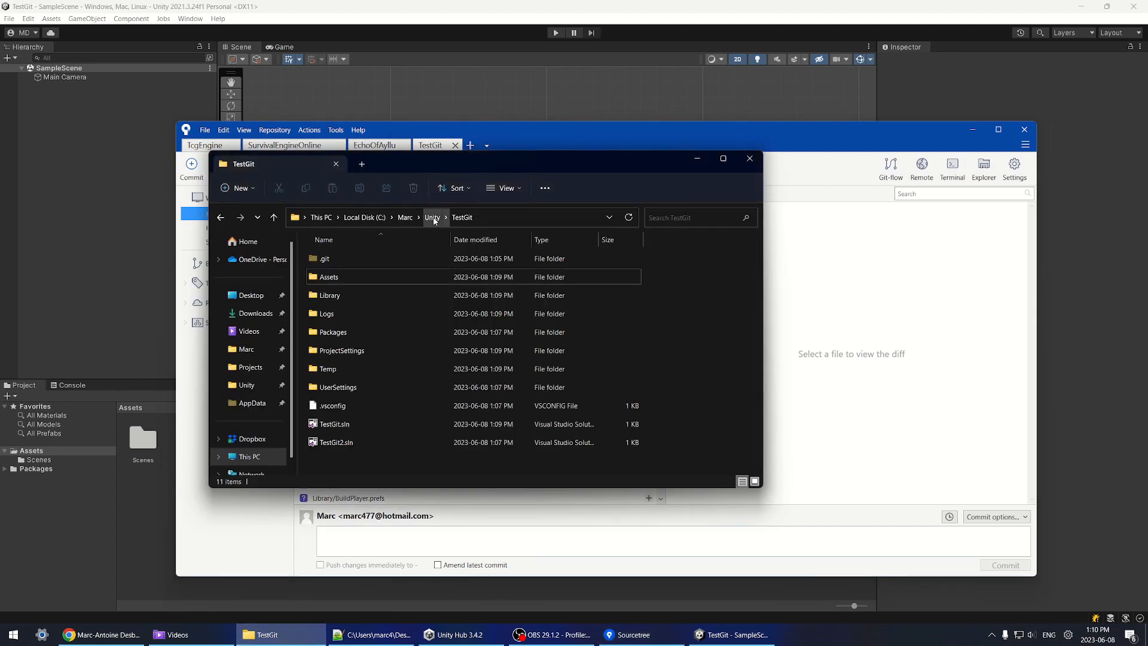
double_click(507, 221)
key("BackSpace")
key("BackSpace")
key("BackSpace")
key("BackSpace")
key("BackSpace")
key("BackSpace")
type("CG")
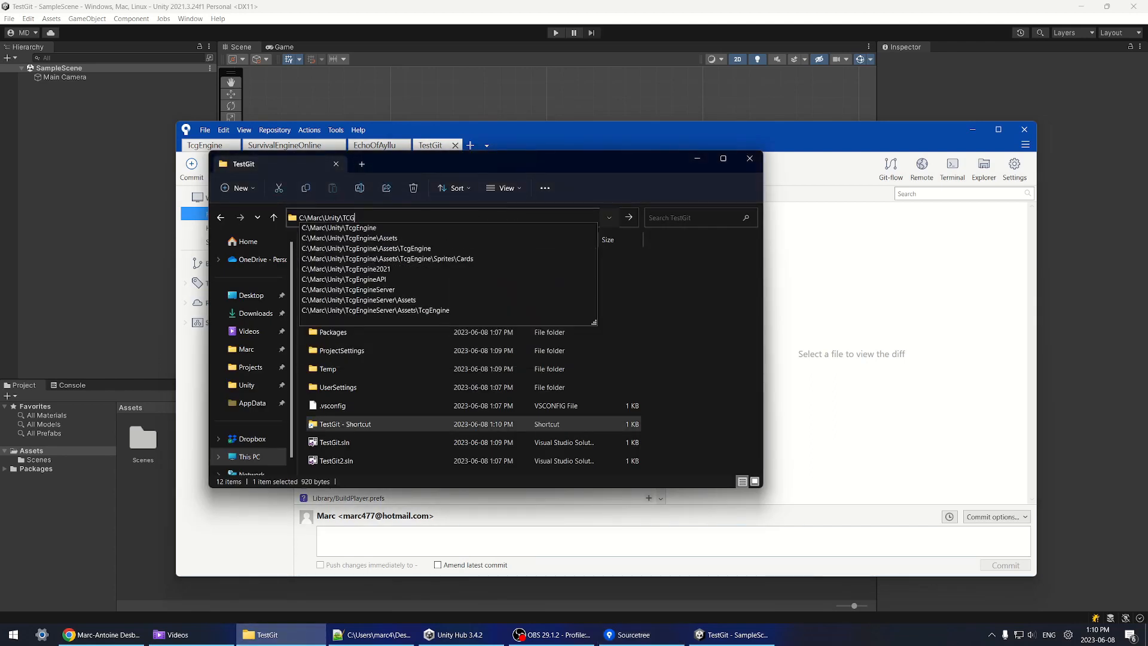
type("Engine")
key("Return")
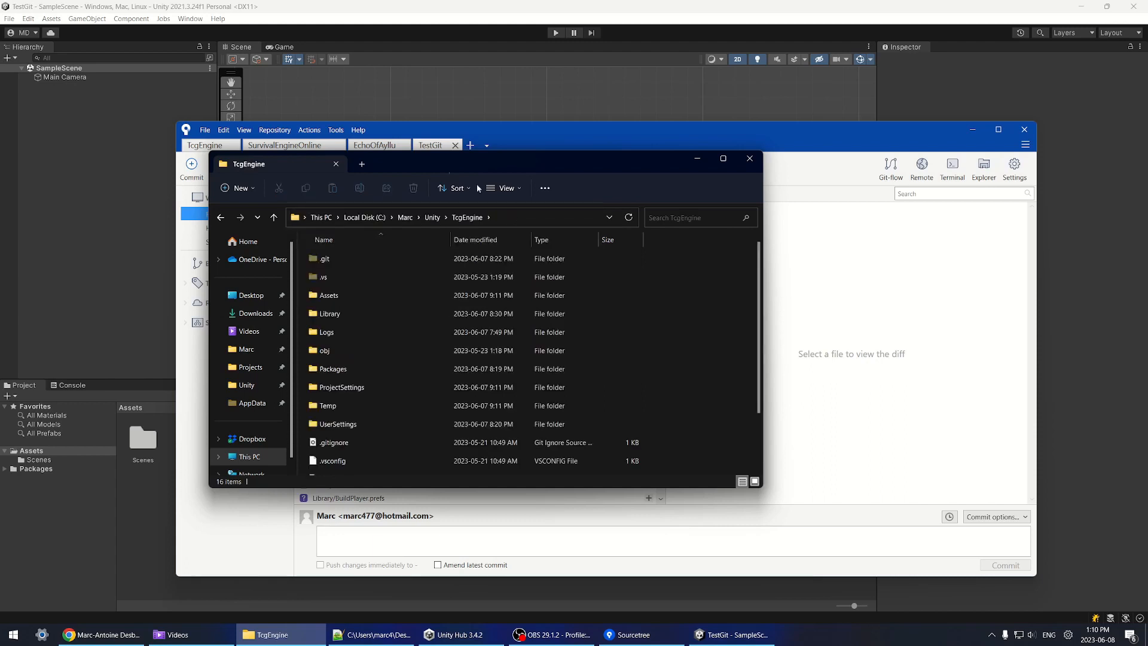
scroll(337, 389, "down", 2)
left_click(336, 391)
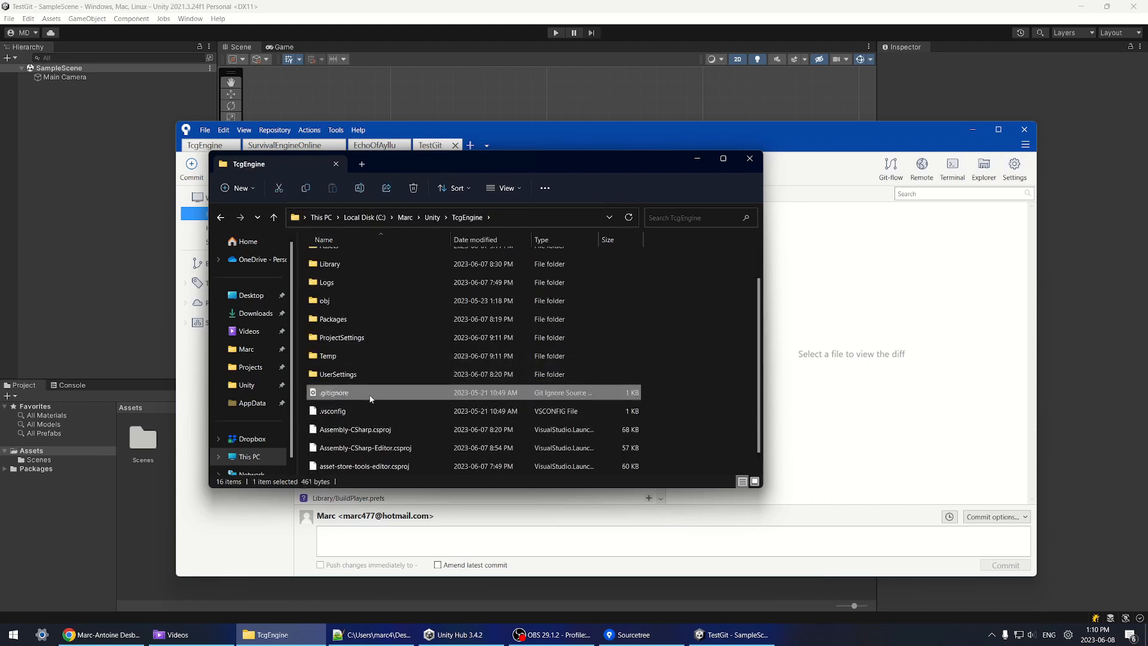
Step: Paste the .gitignore file into the TestGit folder
left_click(220, 217)
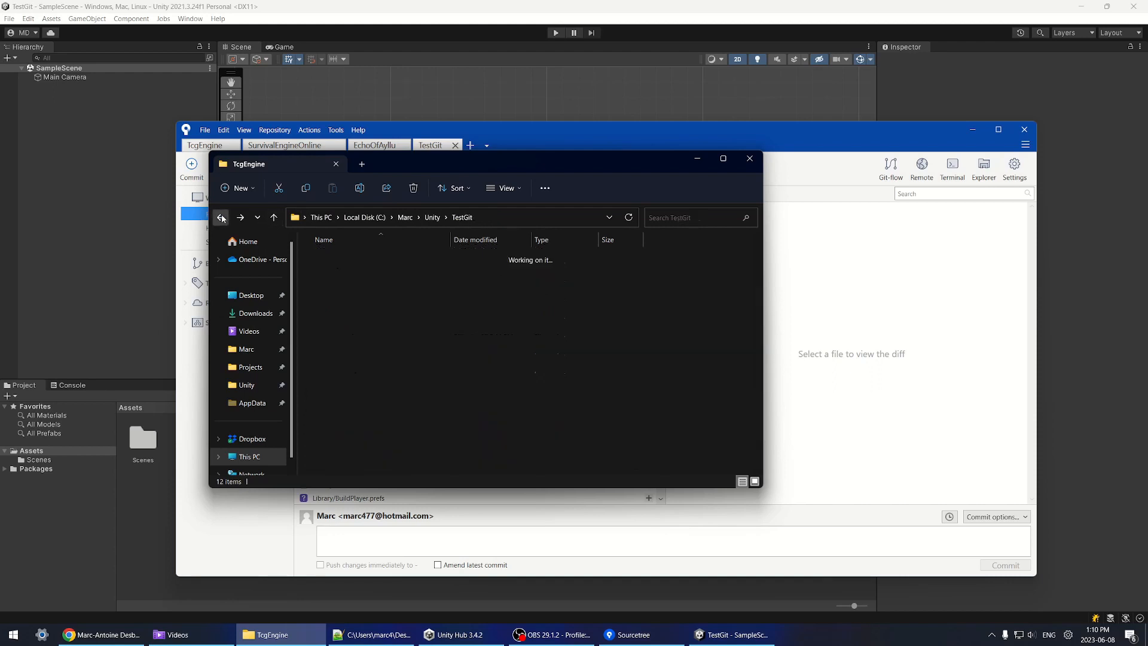
left_click(221, 218)
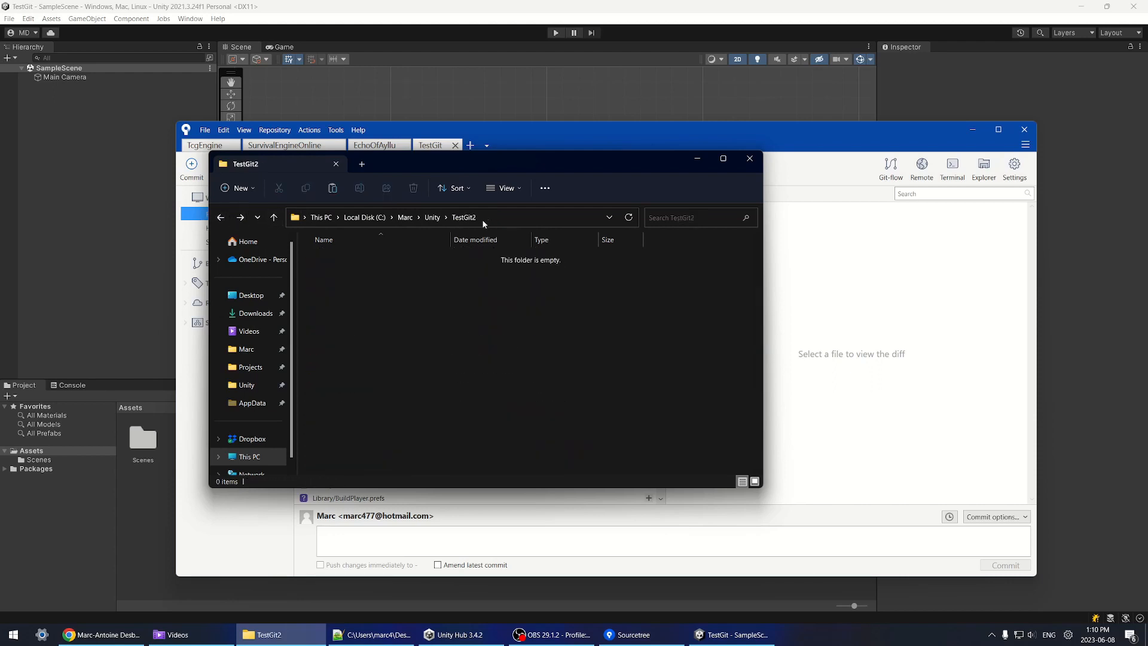
left_click(240, 218)
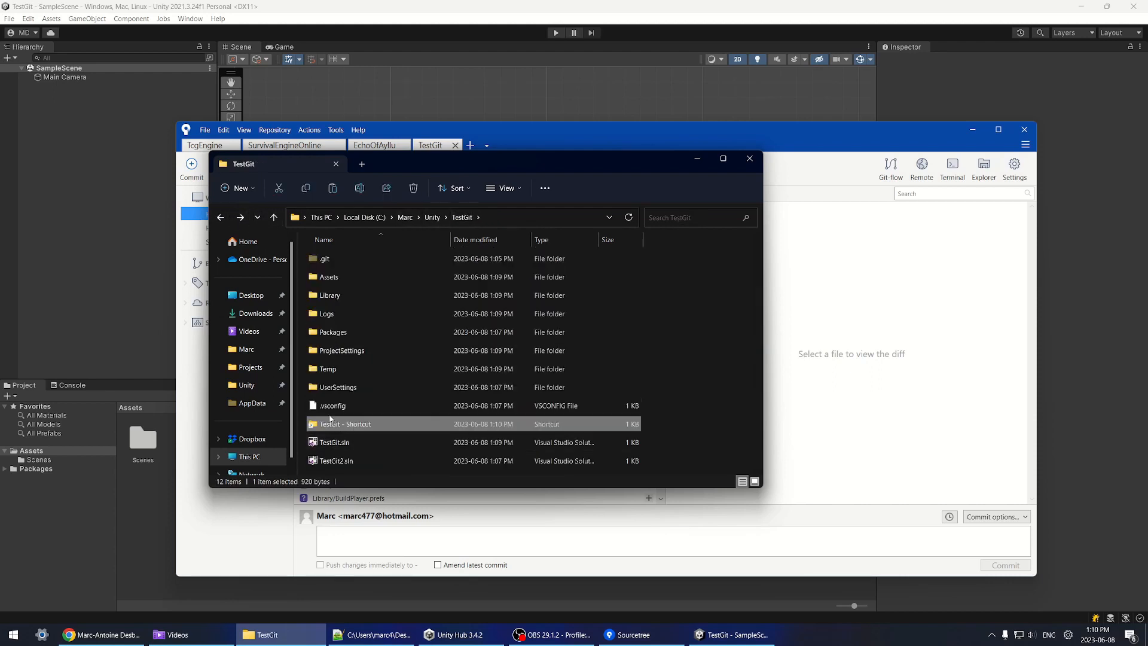
key("ctrl+v")
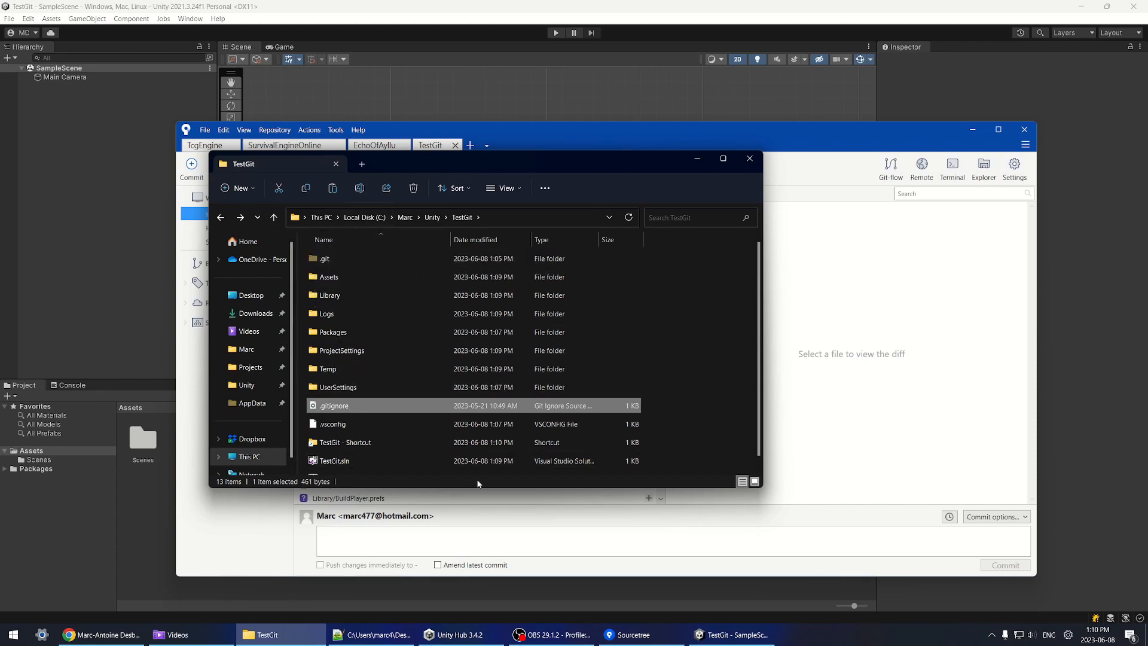
left_click(782, 141)
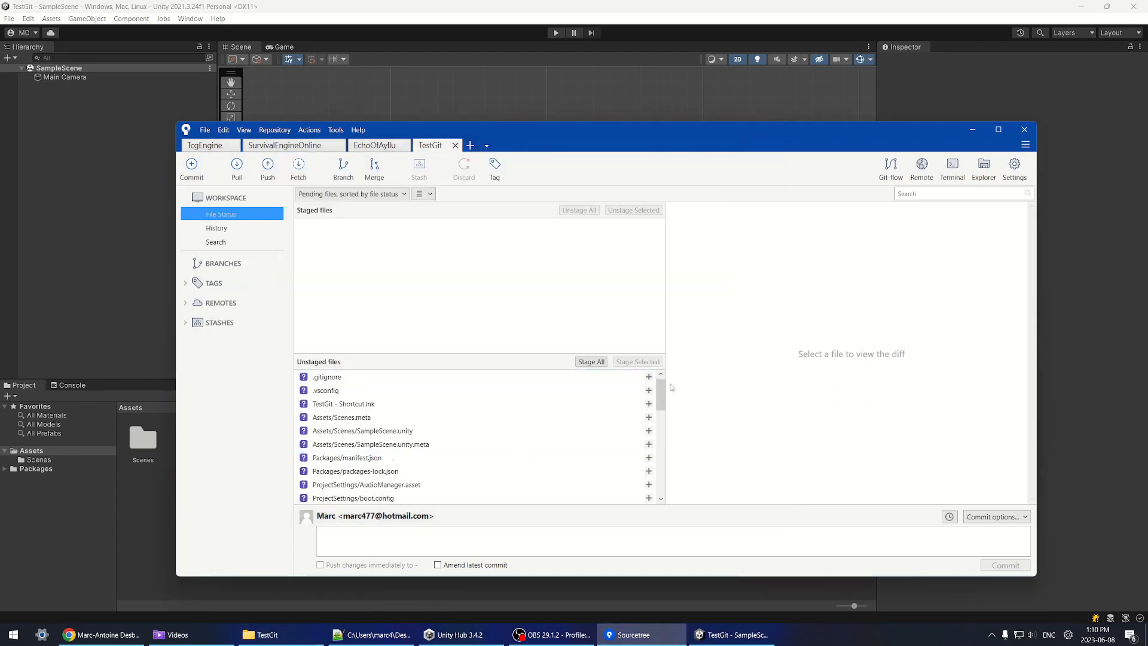
Step: Review the unstaged files and check TestGit's Library, Logs and Temp folders
mouse_move(661, 397)
left_mouse_down()
mouse_move(660, 494)
mouse_move(661, 430)
mouse_move(679, 398)
mouse_move(669, 402)
mouse_move(664, 474)
mouse_move(661, 410)
mouse_move(687, 407)
mouse_move(669, 404)
left_mouse_up()
scroll(333, 439, "down", 2)
scroll(303, 422, "down", 7)
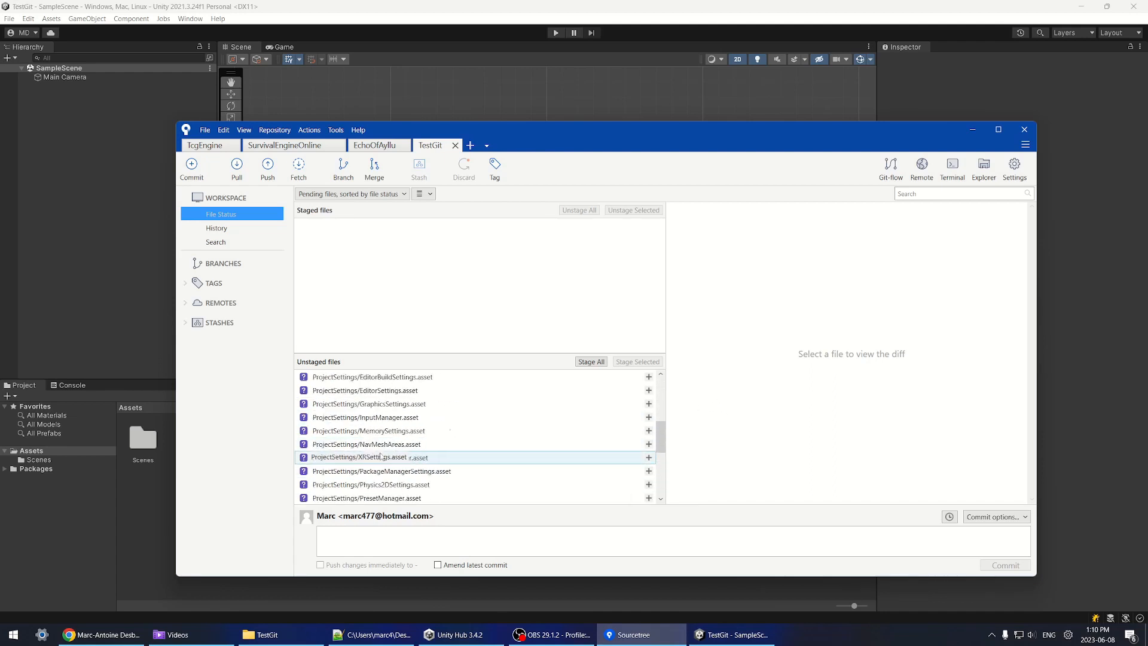
key("alt+Tab")
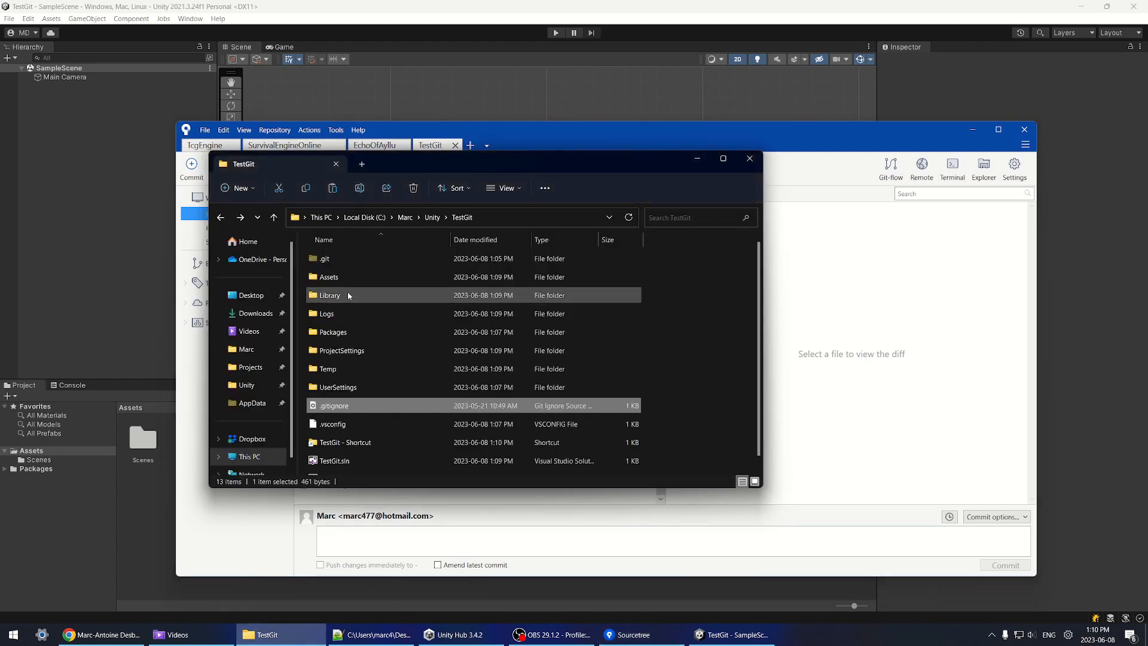
left_click(330, 295)
left_click(335, 314)
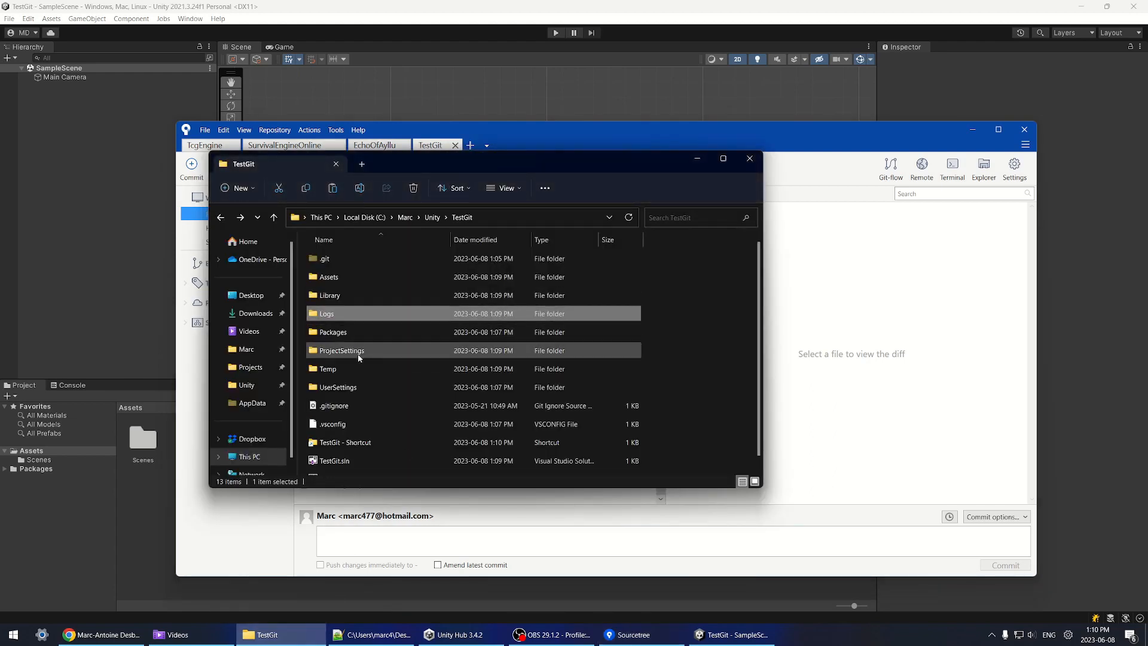
left_click(329, 369)
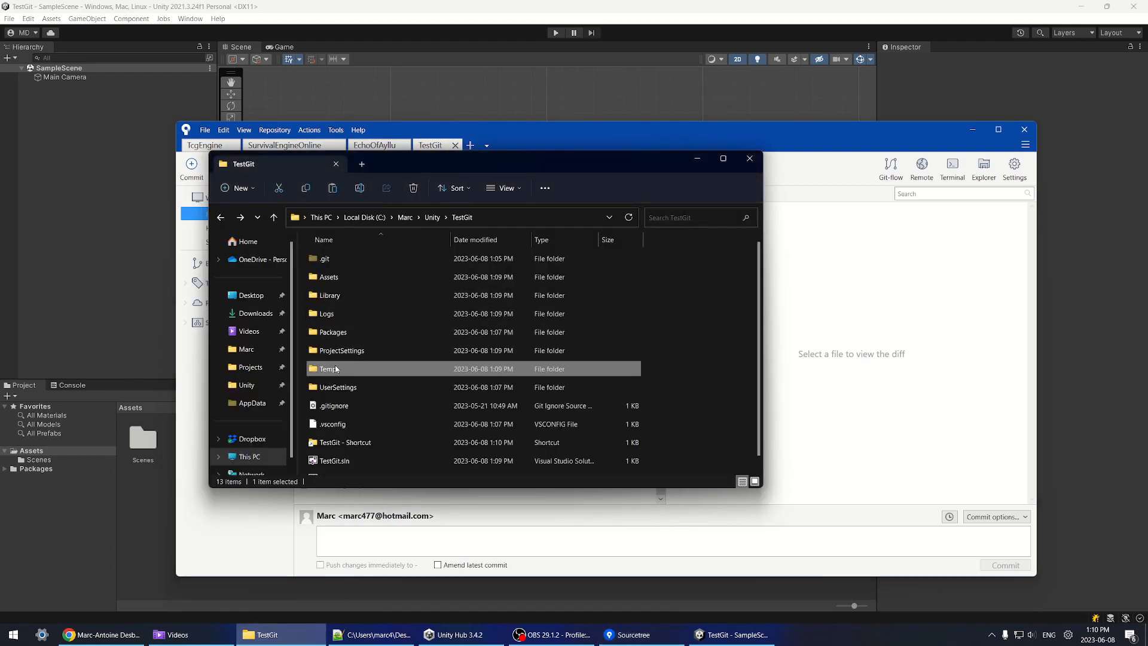
Step: Stage all of TestGit's pending files in Sourcetree
left_click(697, 160)
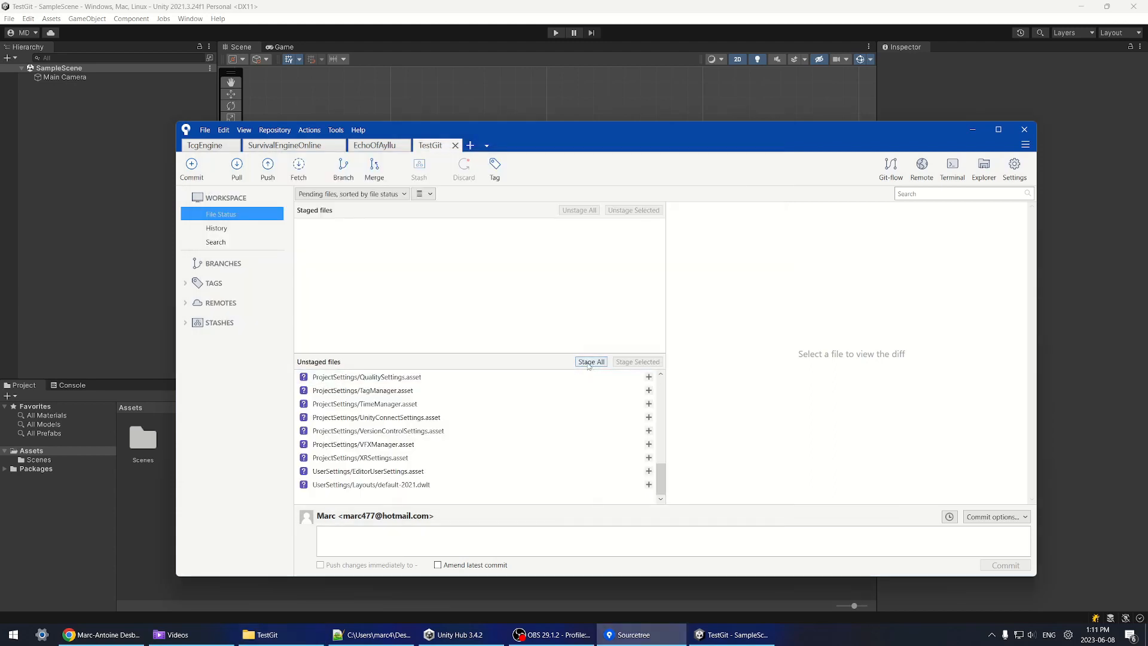
scroll(436, 404, "up", 2)
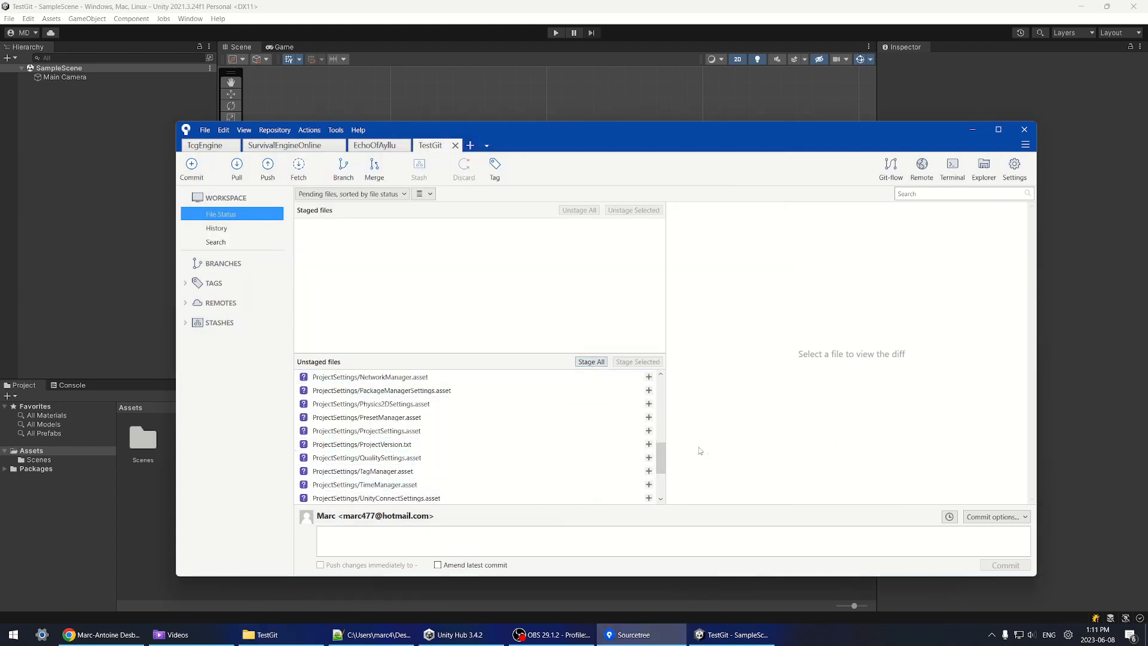
left_click(591, 361)
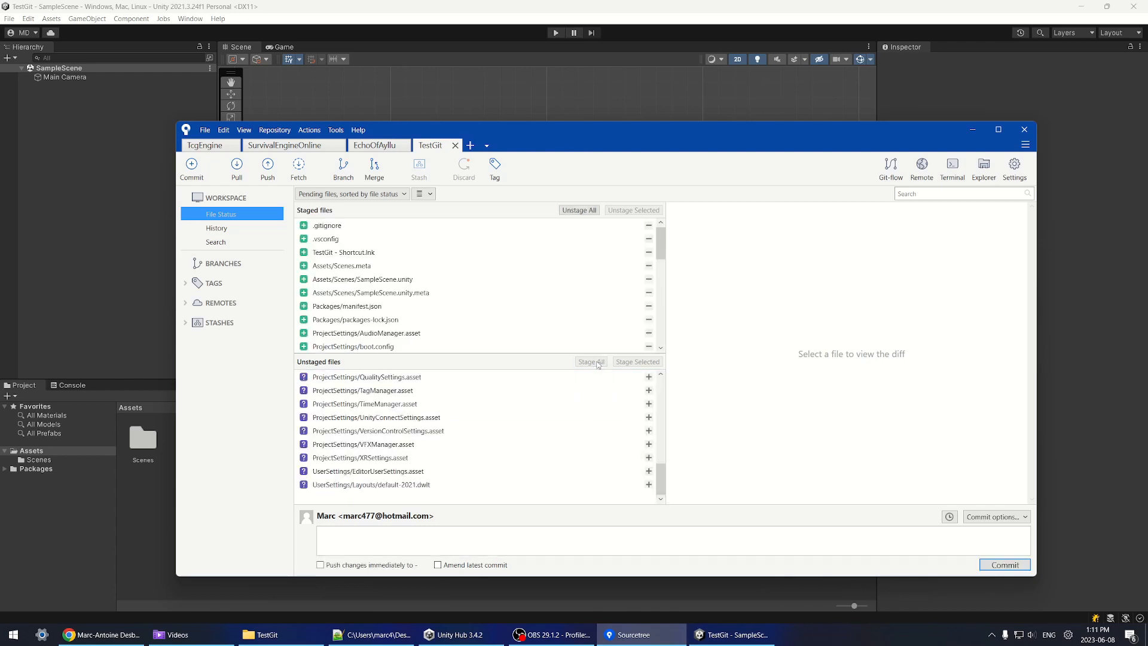
Step: Enter 'New Project' as the commit message for the staged TestGit files
left_click(394, 533)
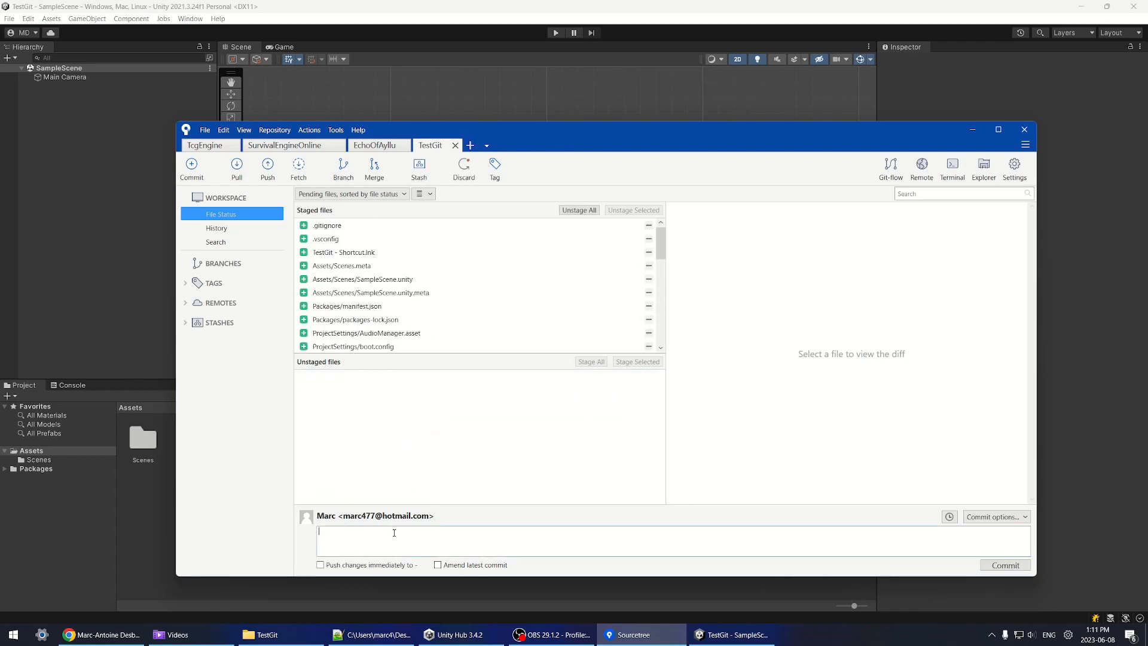
type("New Project")
left_click_drag(663, 251, 680, 222)
left_click_drag(662, 258, 662, 342)
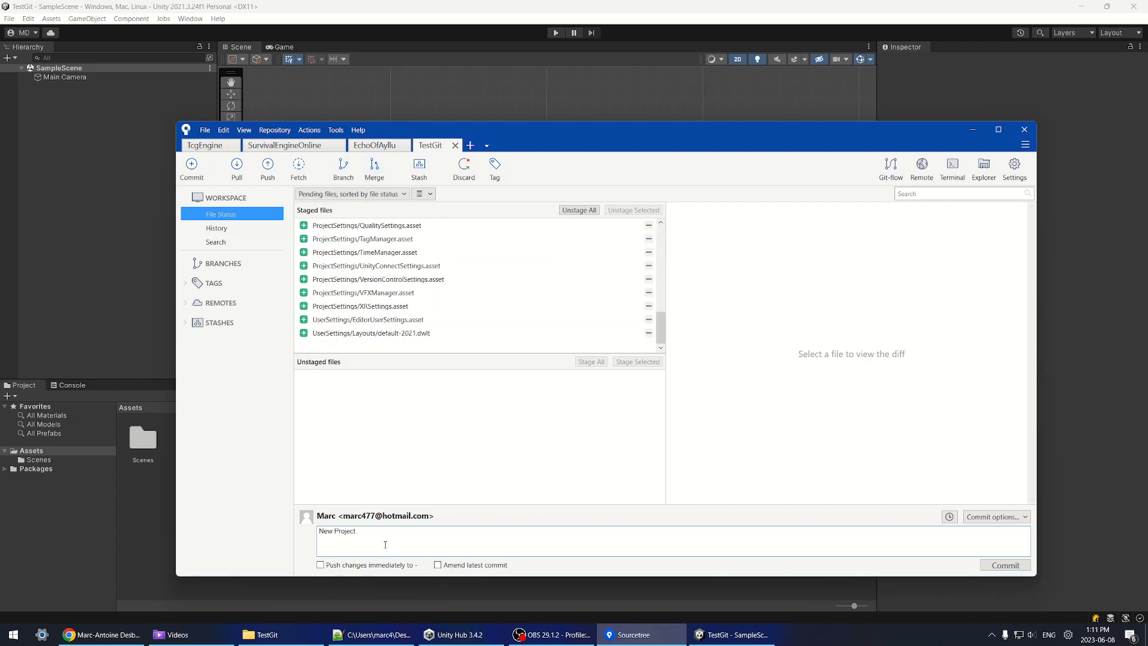
Step: Commit the New Project files and enlarge the history's changed-file list
left_click(1016, 566)
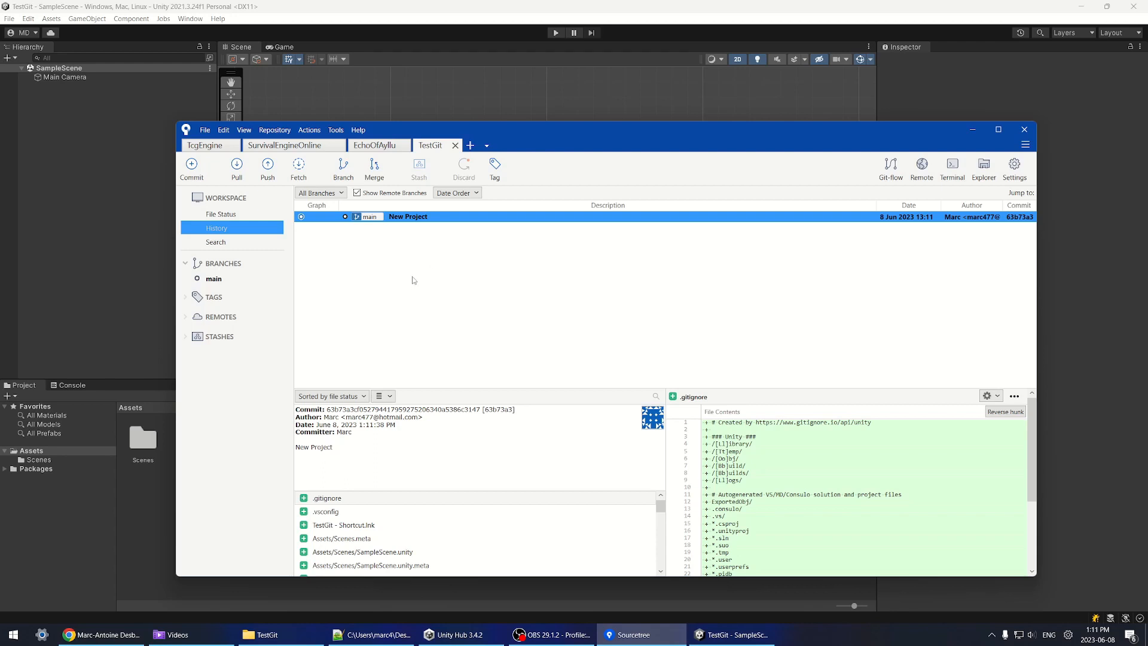
left_click_drag(607, 388, 606, 360)
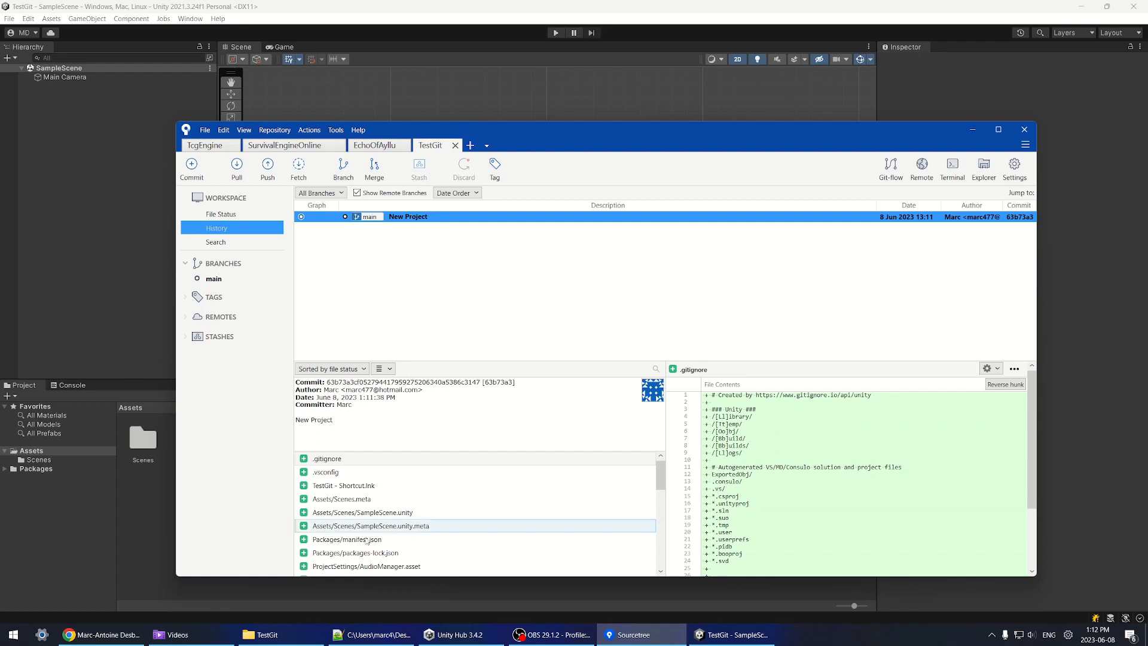
mouse_move(658, 479)
left_mouse_down()
mouse_move(660, 551)
mouse_move(660, 487)
left_mouse_up()
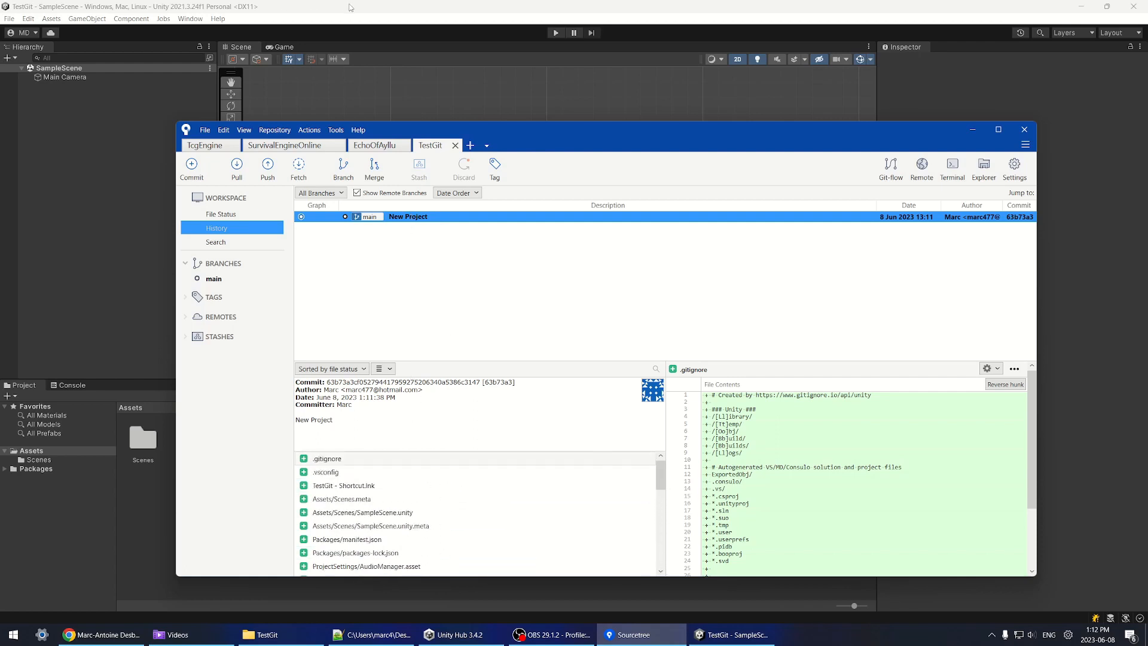
left_click(352, 8)
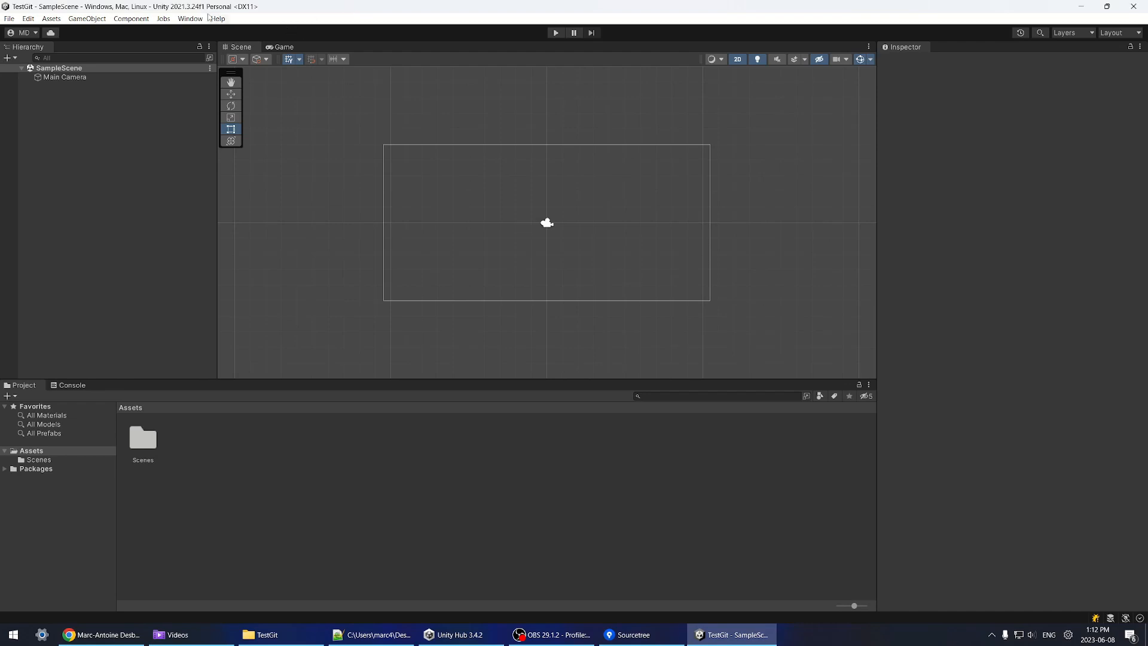
Step: Open the Package Manager and list the packages under My Assets
left_click(191, 18)
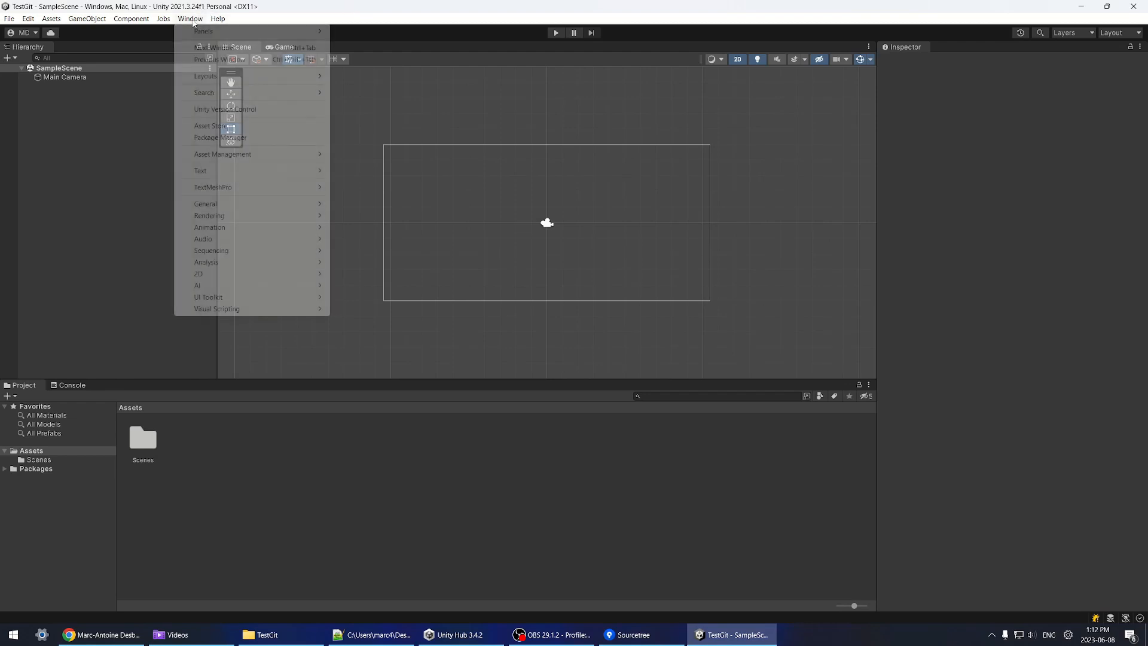
left_click(190, 19)
left_click(218, 19)
mouse_move(190, 19)
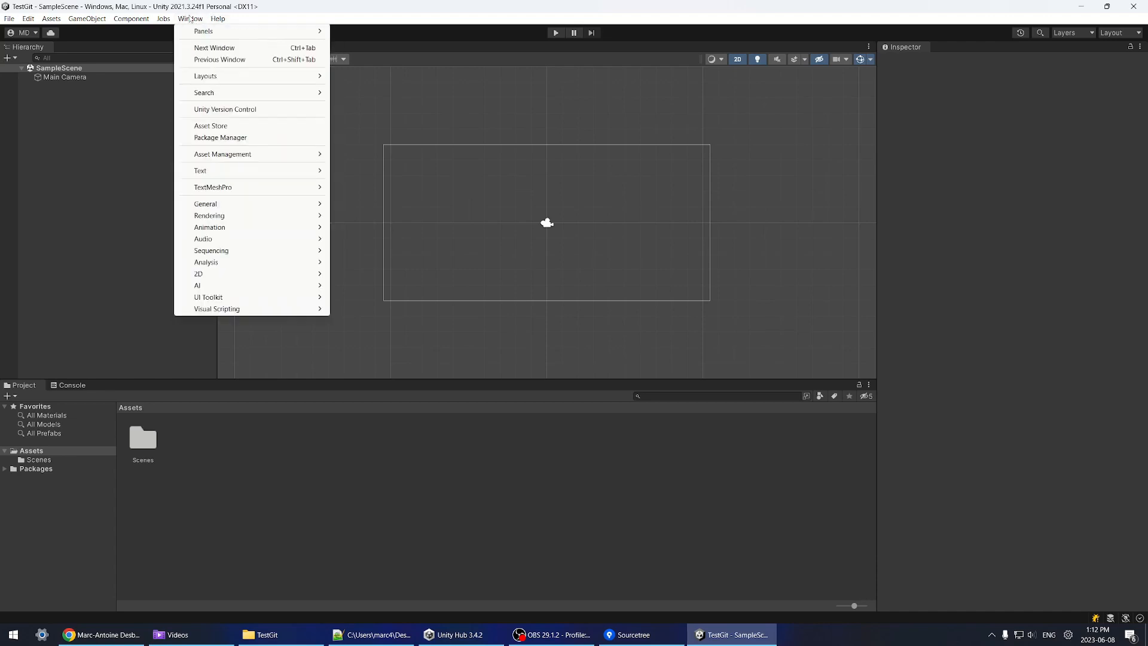
left_click(220, 137)
left_click(402, 199)
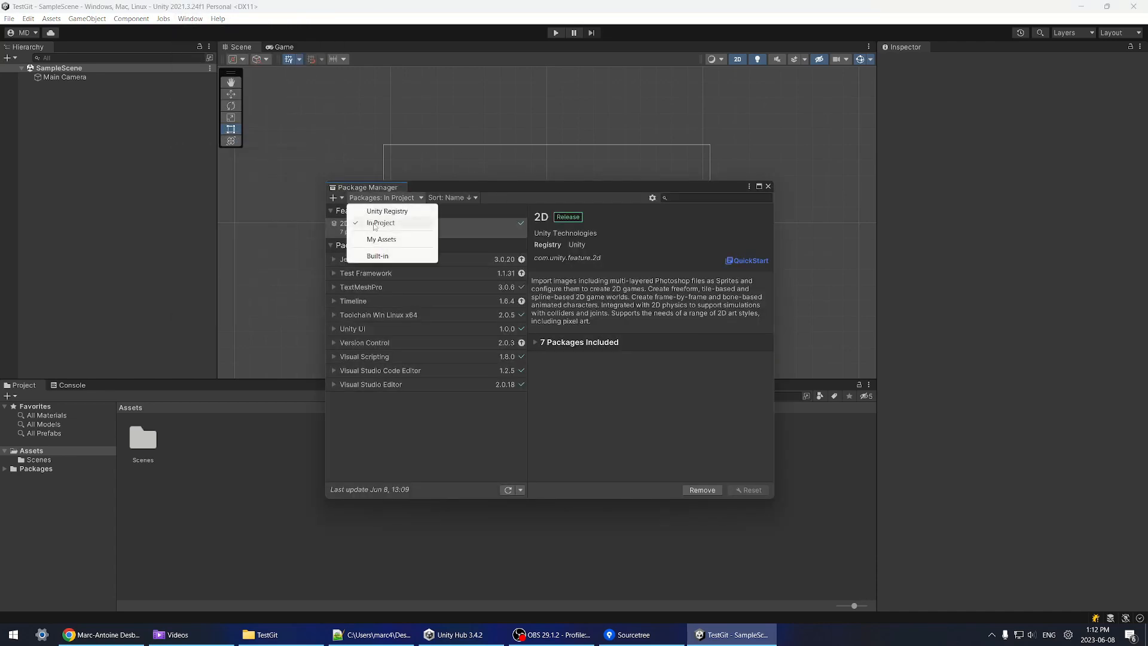
left_click(388, 239)
Step: Find TCG Engine - Online Card Game, download version 1.05 and start importing it
type("tcgengine")
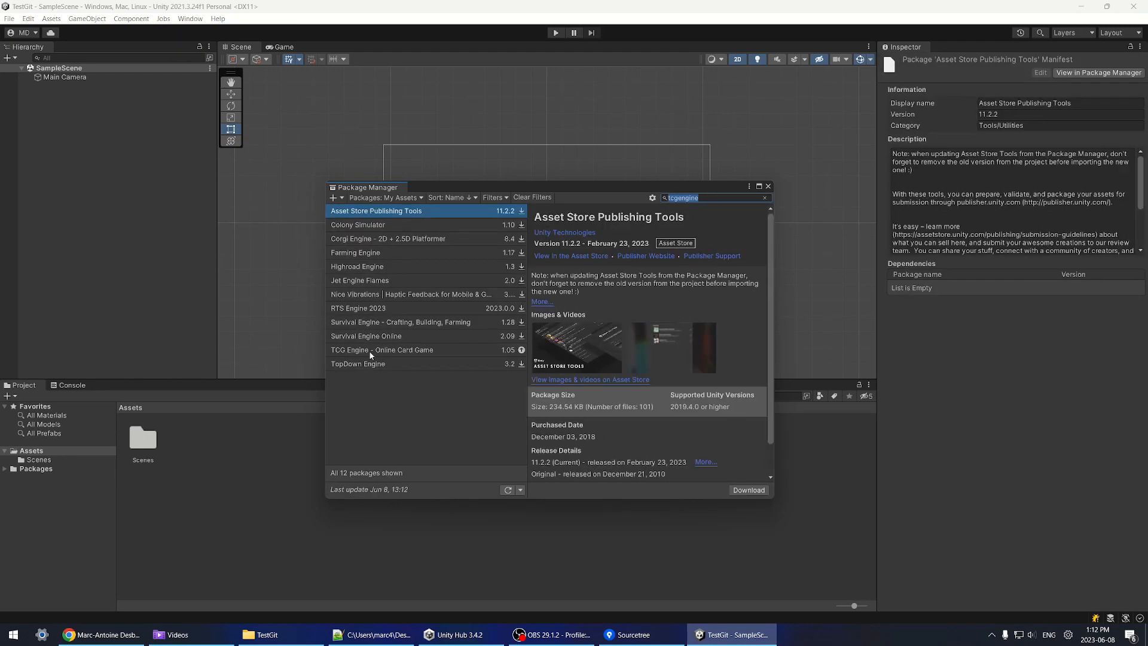
left_click(368, 350)
left_click(695, 474)
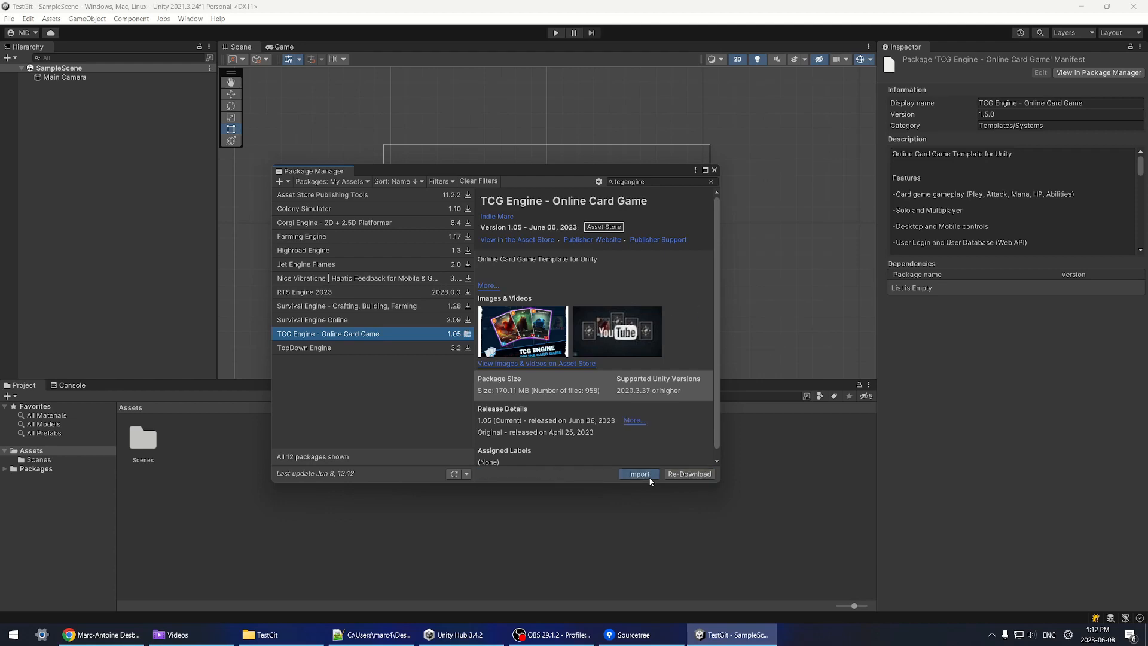
left_click(638, 473)
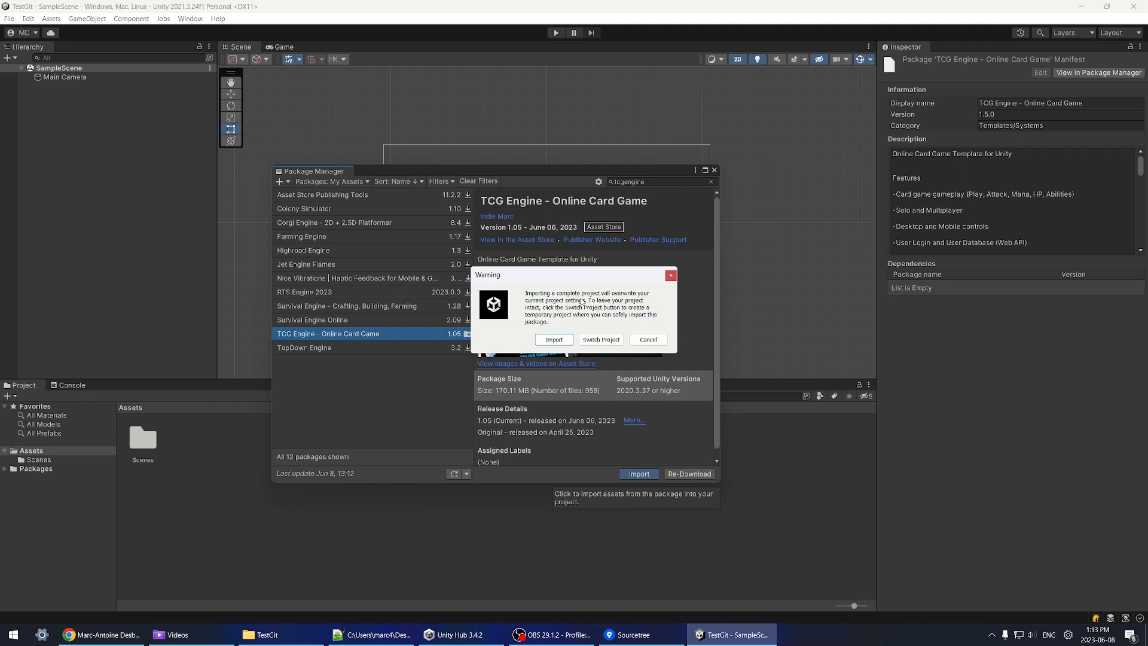
Step: Accept the project-settings overwrite, install dependencies and acknowledge the Burst update notice
left_click(559, 341)
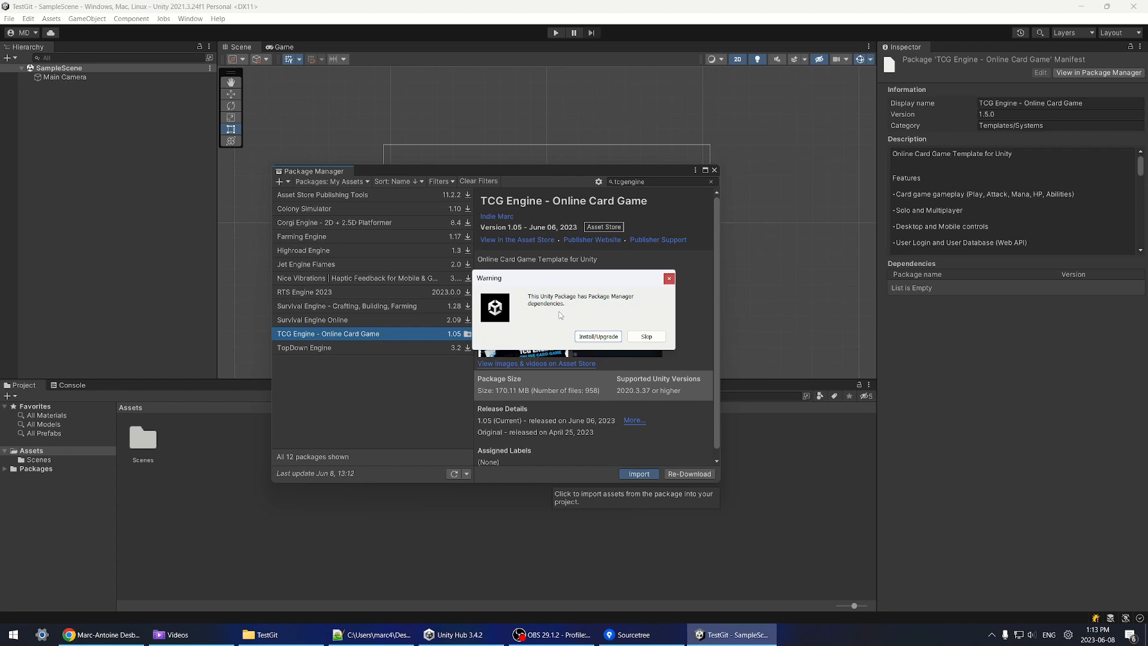
left_click(602, 336)
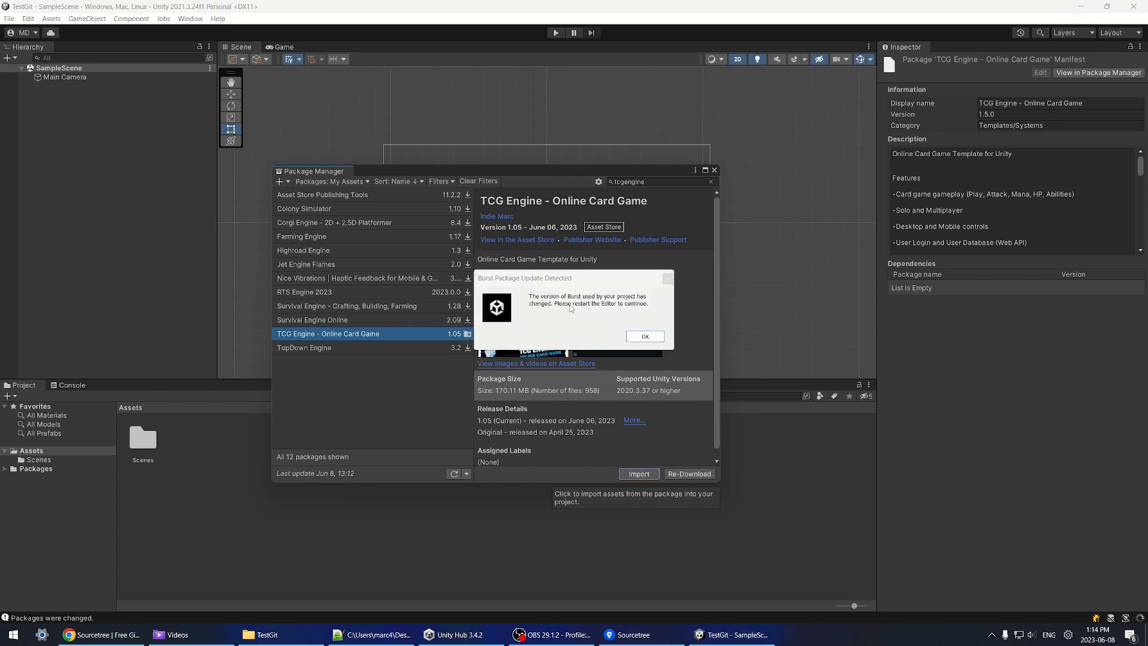
left_click(645, 336)
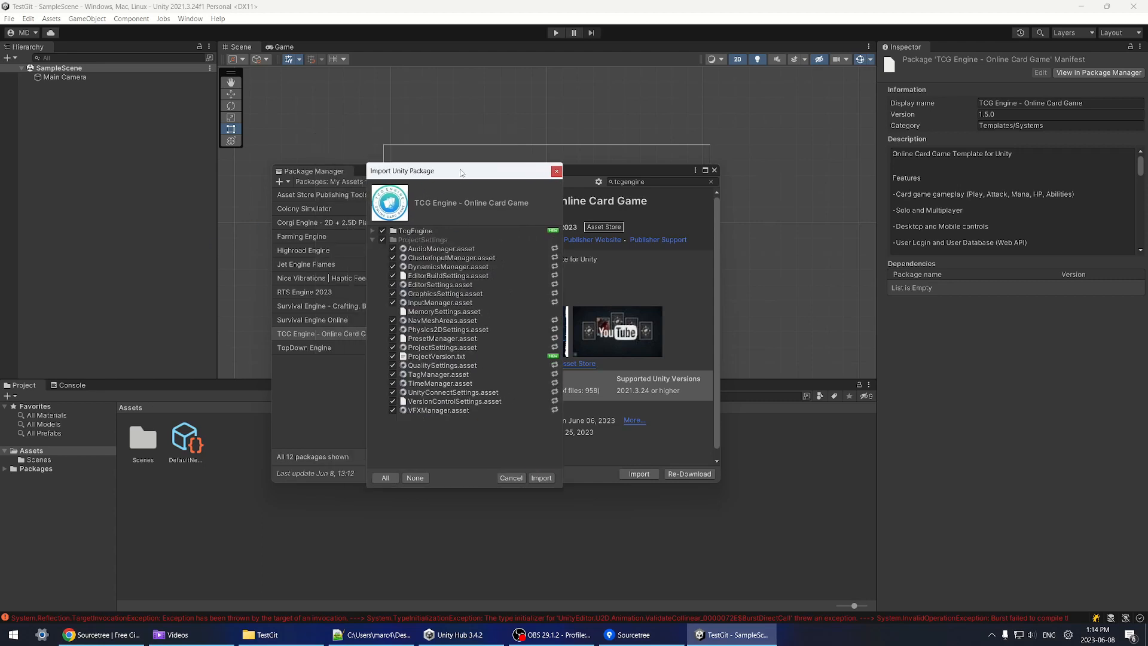
Step: Import the TCG Engine package files with ProjectVersion.txt unchecked
left_click_drag(484, 171, 478, 153)
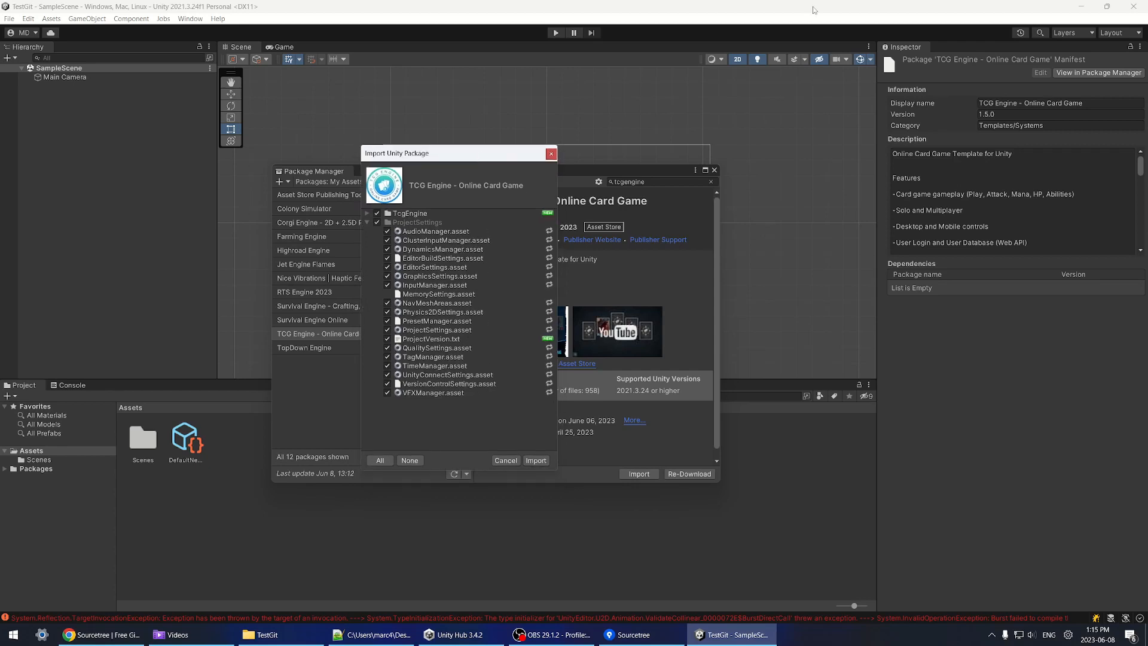
mouse_move(417, 157)
left_mouse_down()
mouse_move(395, 168)
mouse_move(411, 172)
left_mouse_up()
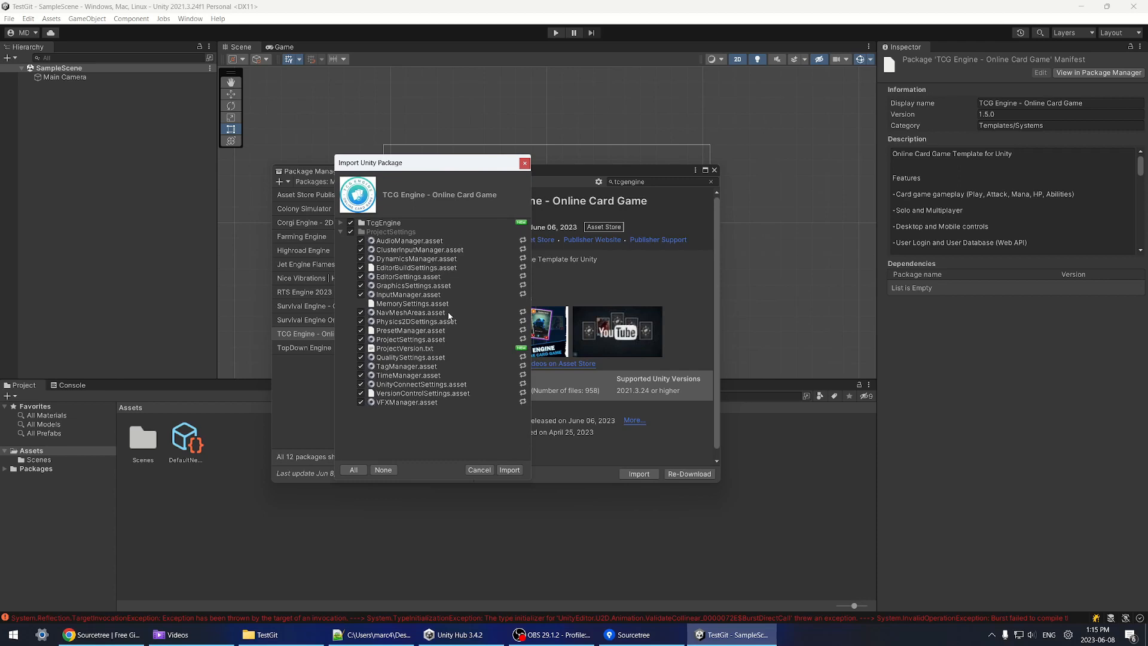
left_click_drag(434, 170, 480, 188)
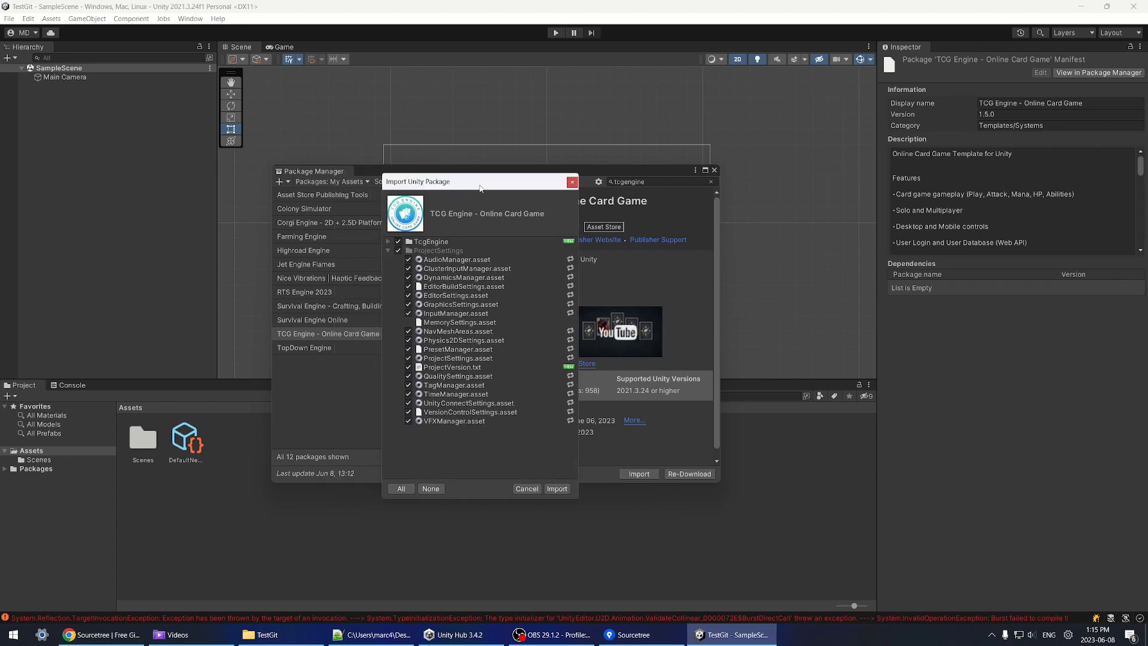
left_click(408, 367)
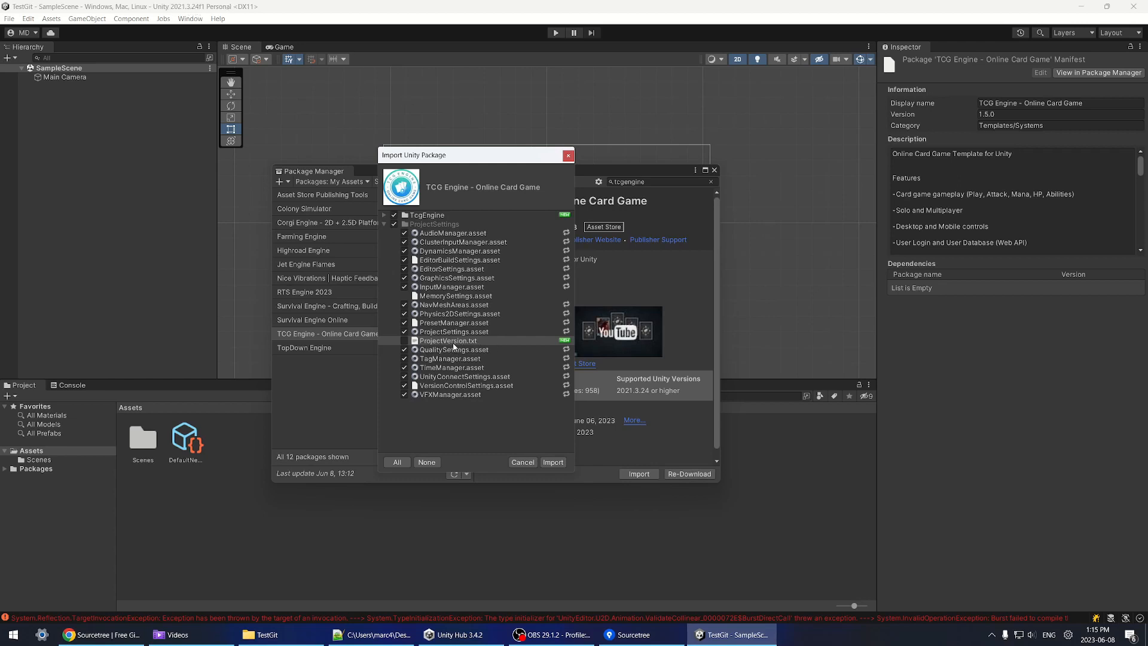
left_click_drag(465, 156, 479, 182)
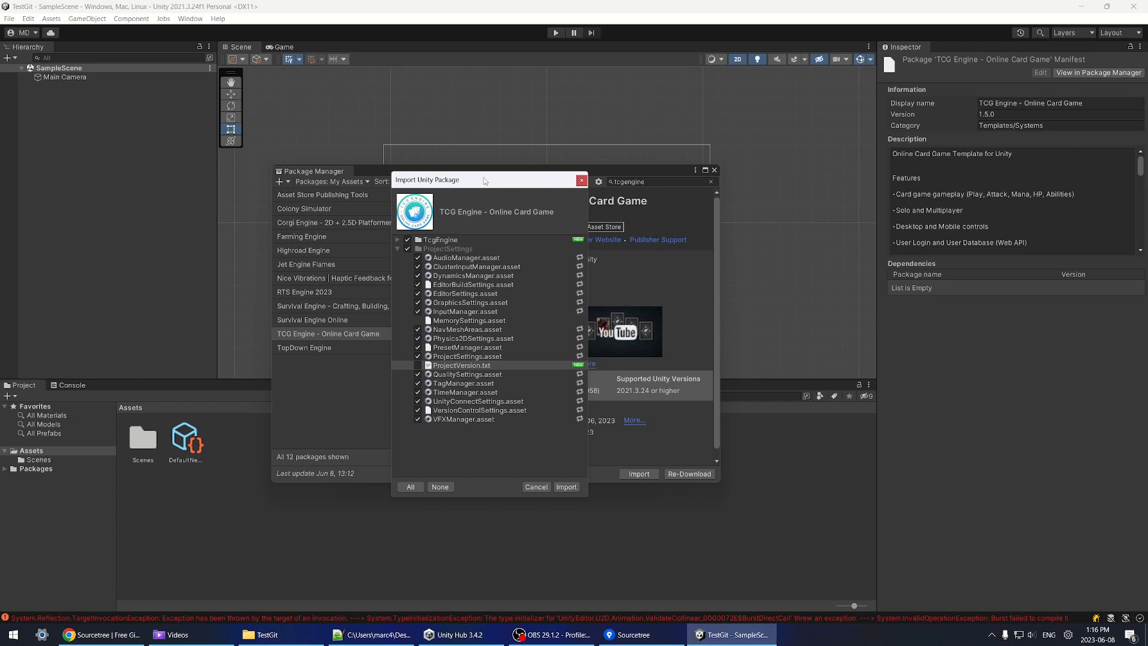
mouse_move(484, 180)
left_mouse_down()
mouse_move(475, 195)
mouse_move(502, 187)
left_mouse_up()
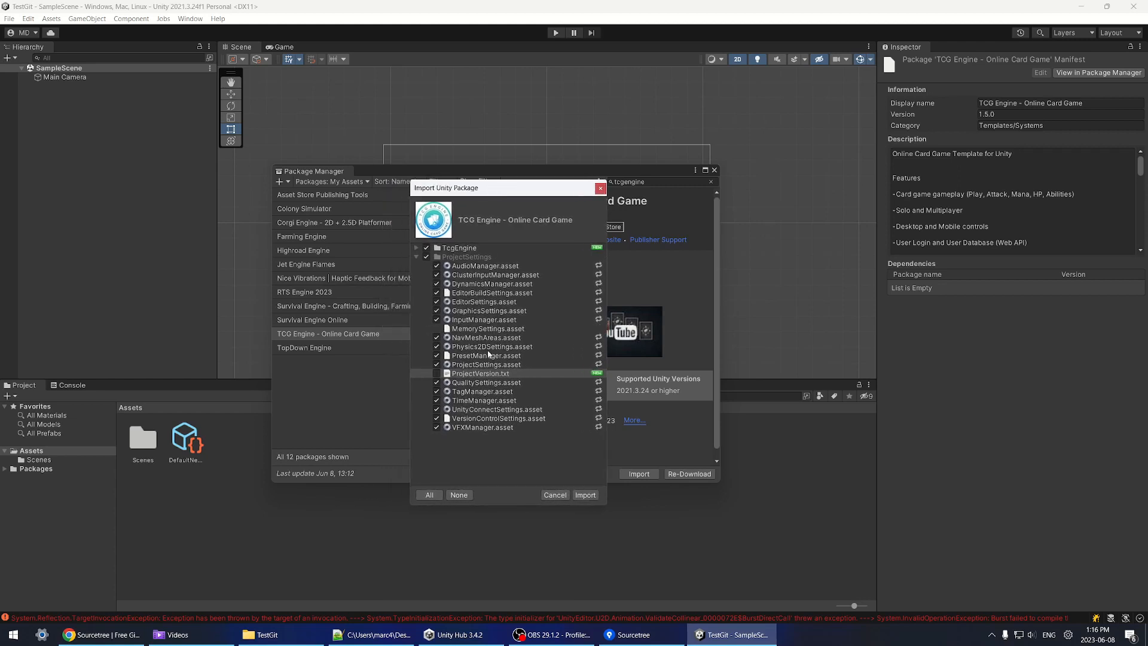
left_click(585, 496)
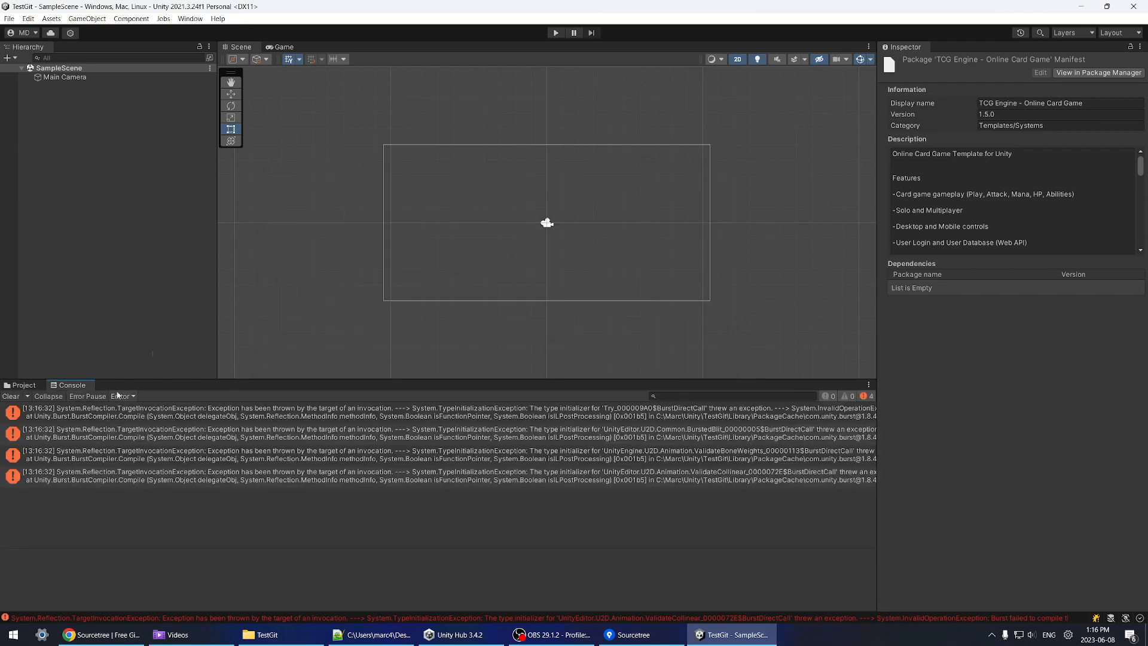
Step: Restart the editor by reopening TestGit from Unity Hub, then check Sourcetree history
left_click(1134, 6)
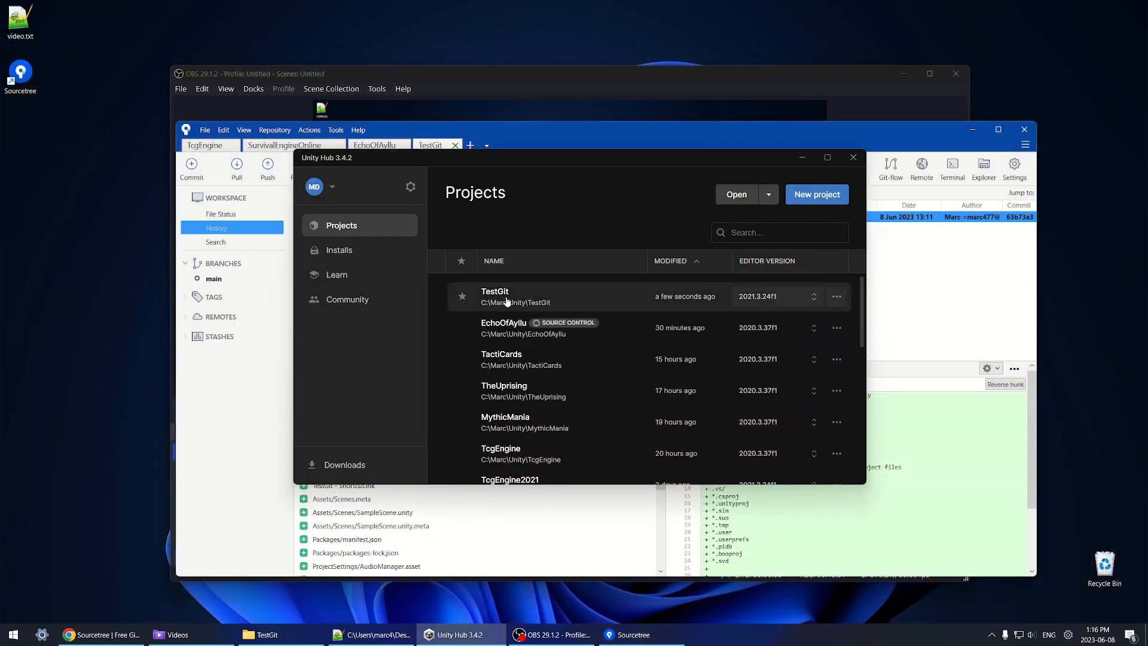
left_click(506, 297)
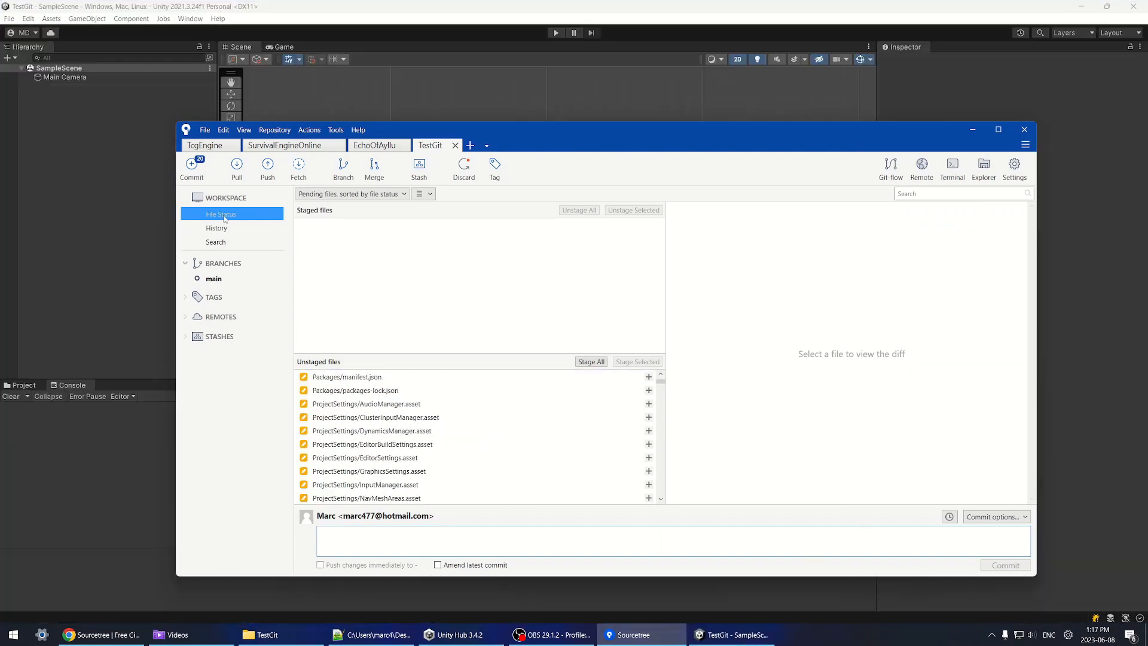
left_click(226, 229)
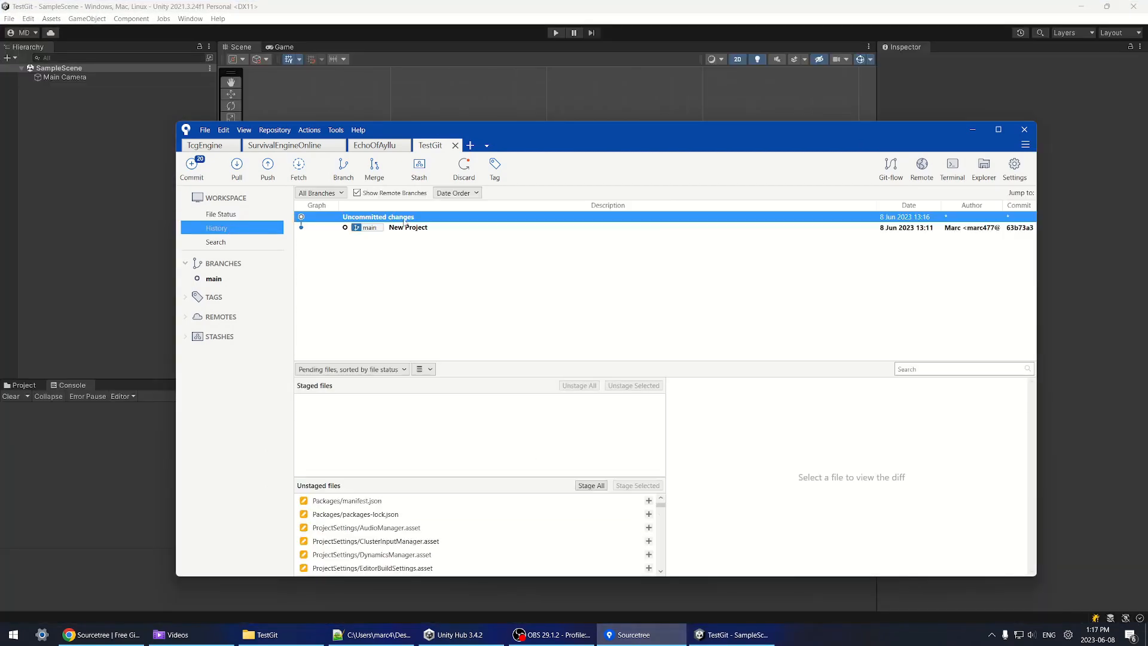
Step: Review the unstaged files produced by the TCG Engine import
left_click(268, 215)
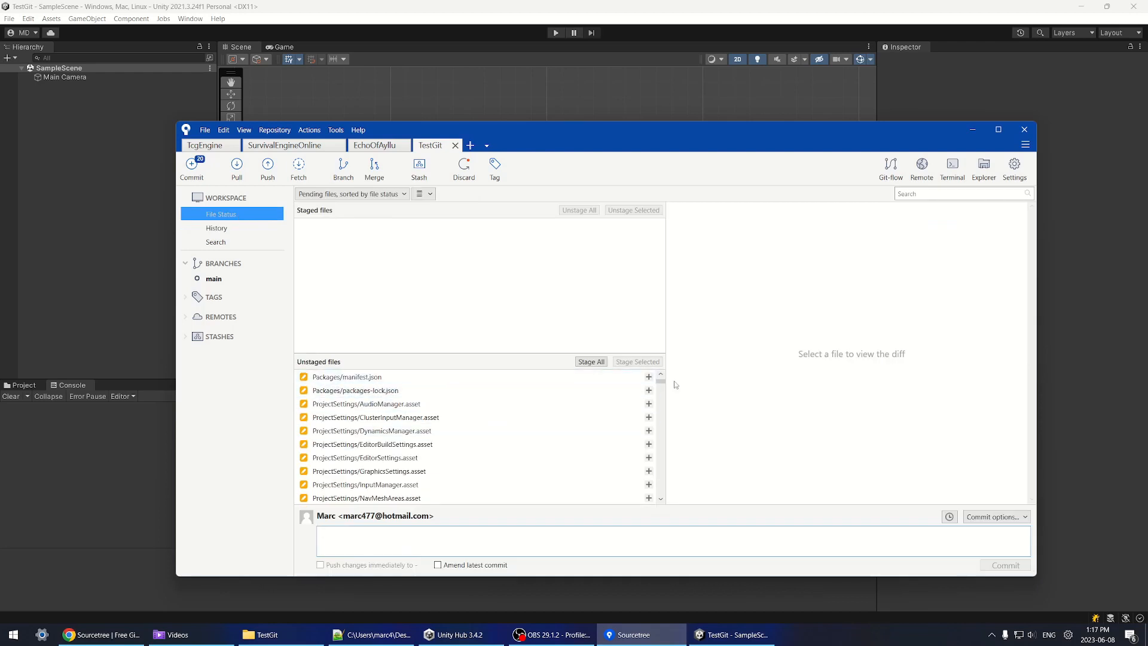
left_click_drag(662, 387, 662, 439)
scroll(651, 418, "up", 5)
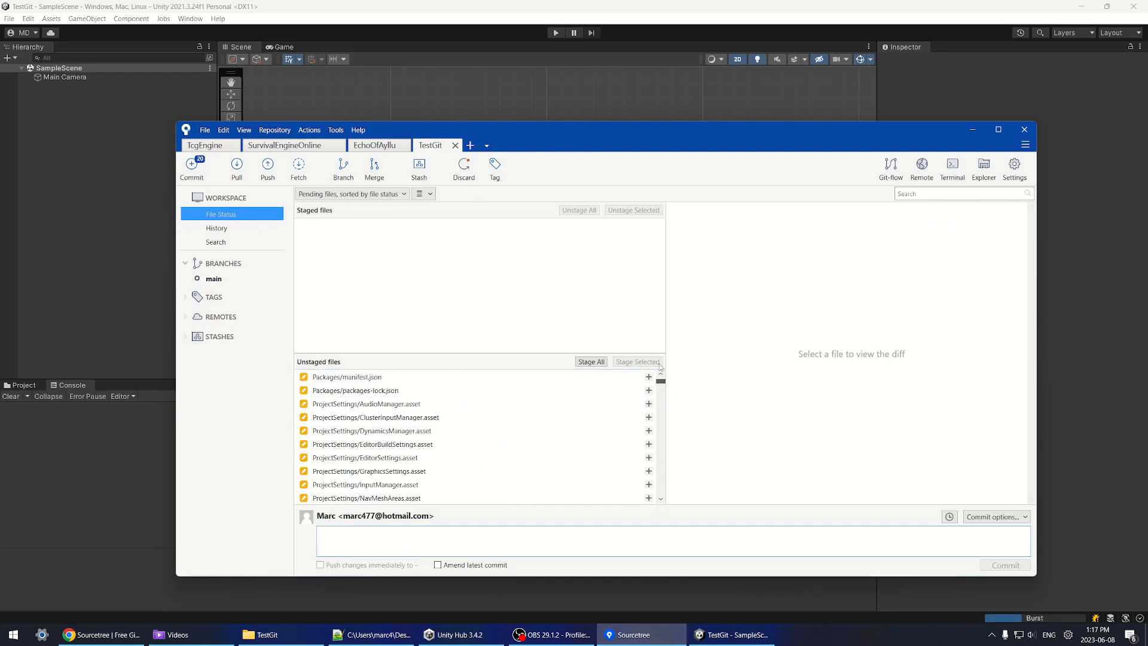
mouse_move(662, 381)
left_mouse_down()
mouse_move(666, 430)
mouse_move(675, 377)
left_mouse_up()
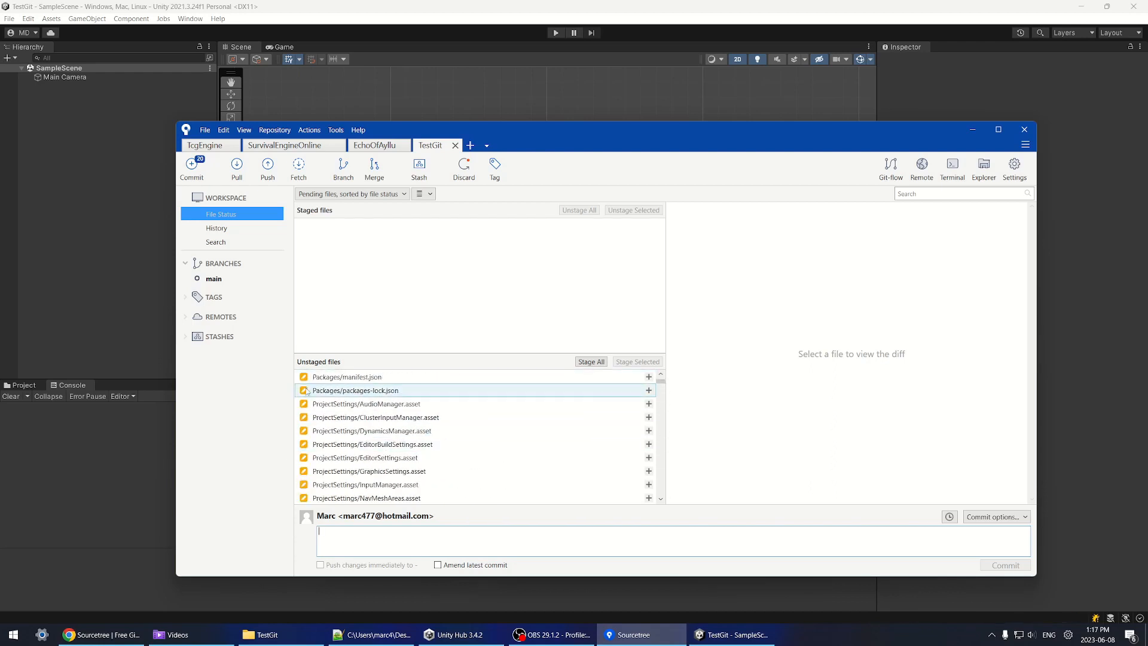
scroll(323, 427, "down", 3)
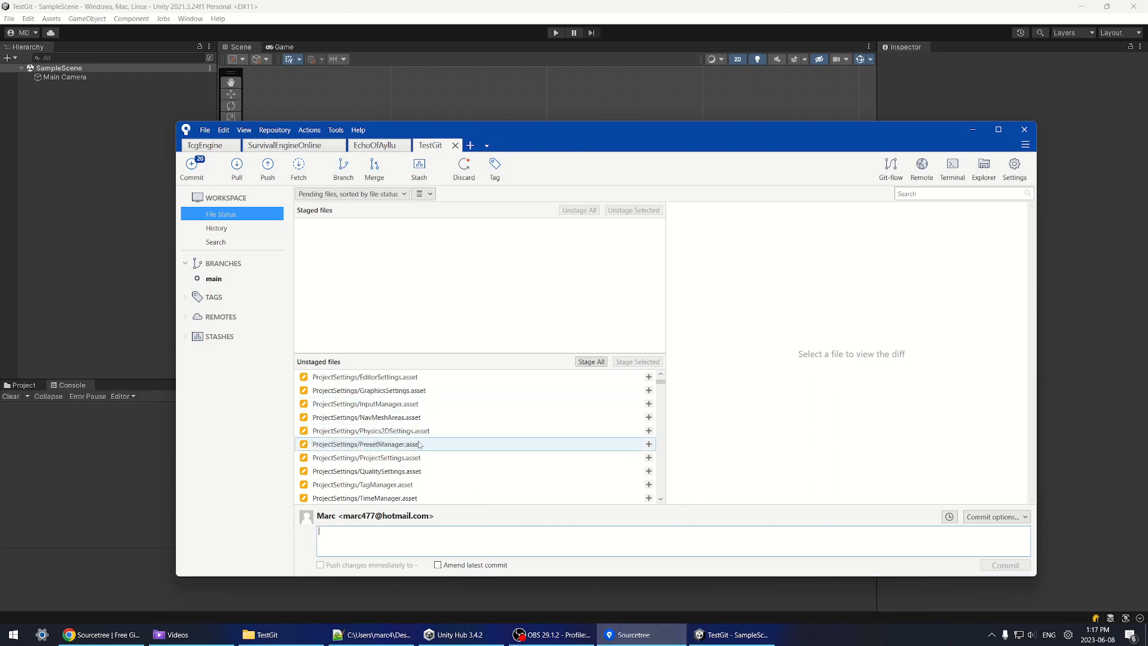
Step: Back in Unity, show the project's Assets folder and open the Window menu
left_click(422, 35)
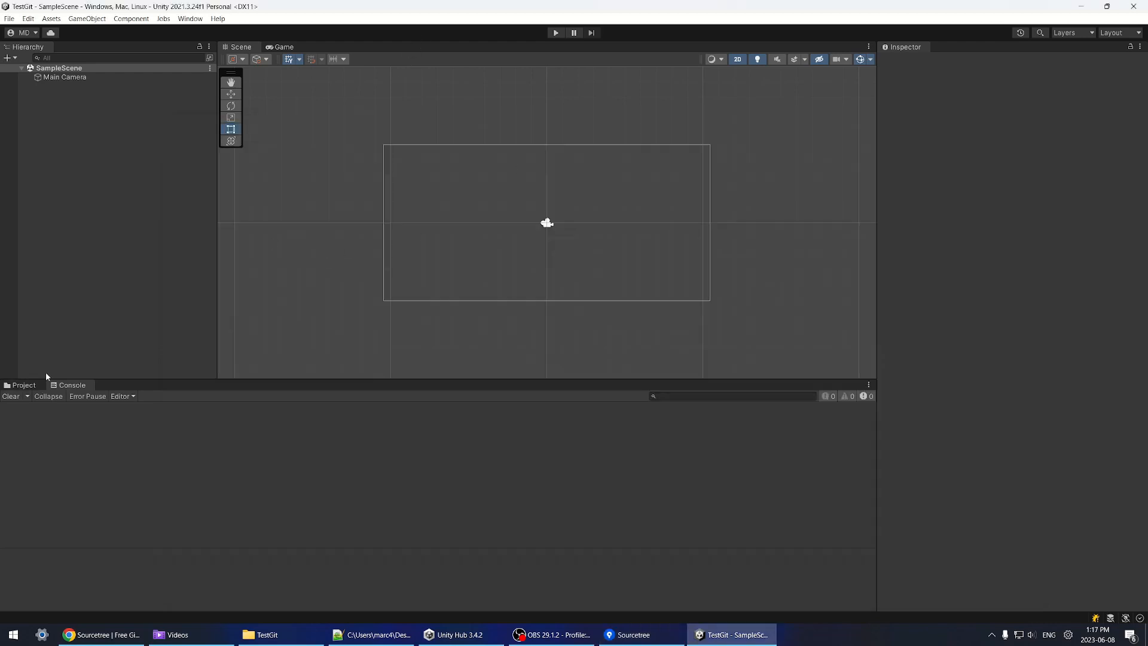
left_click(23, 385)
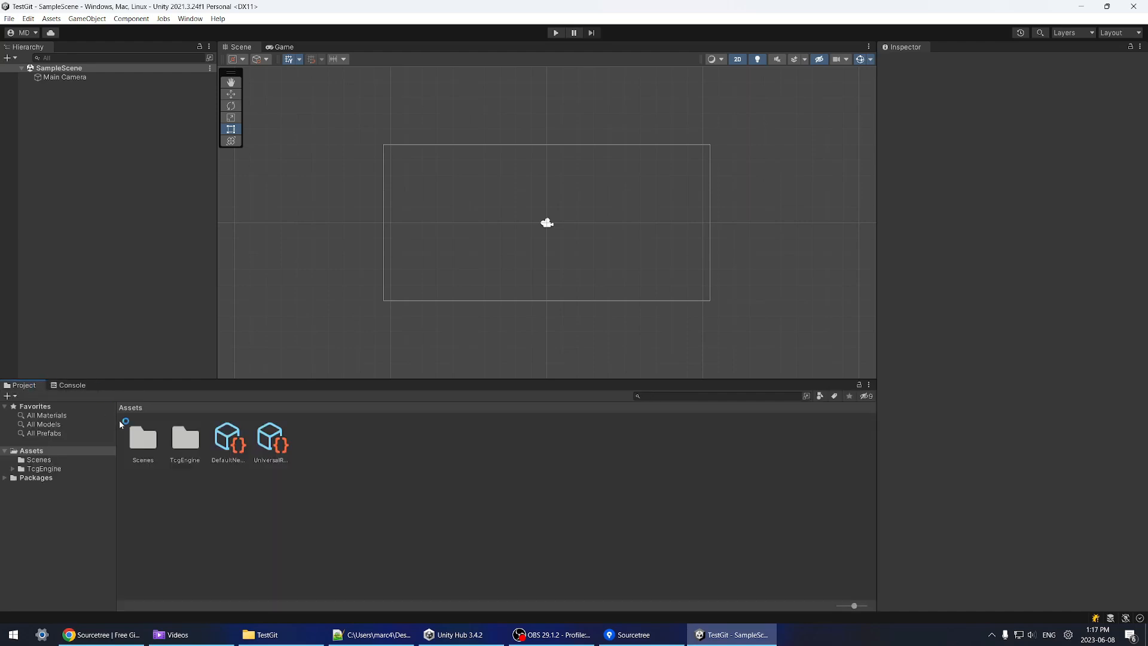
left_click(191, 18)
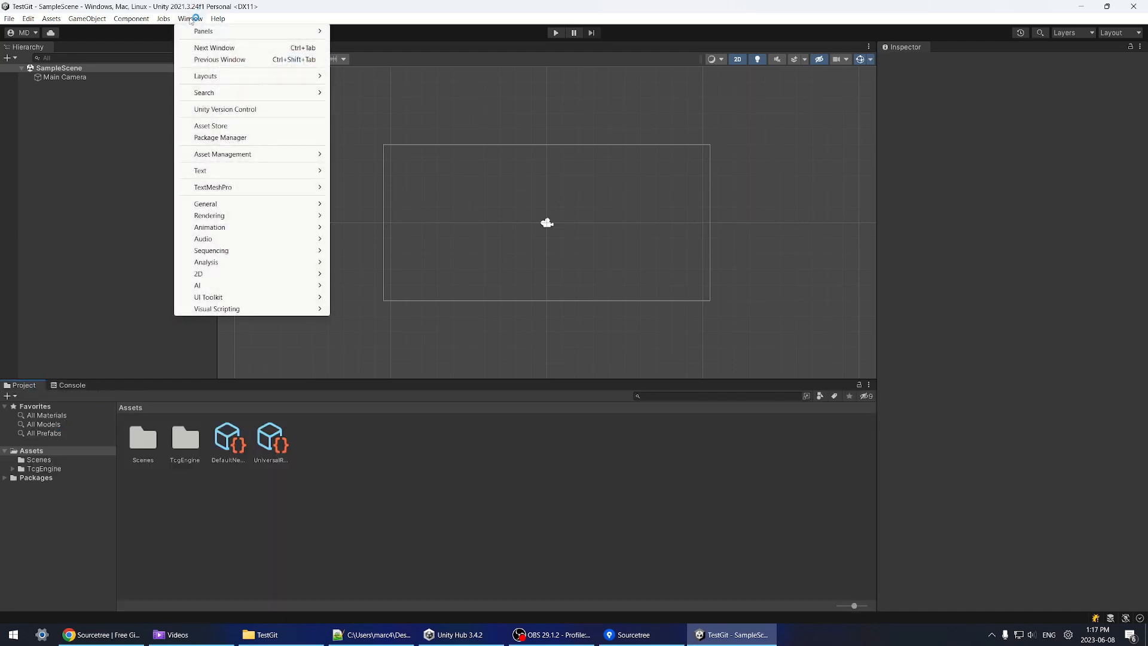
mouse_move(215, 76)
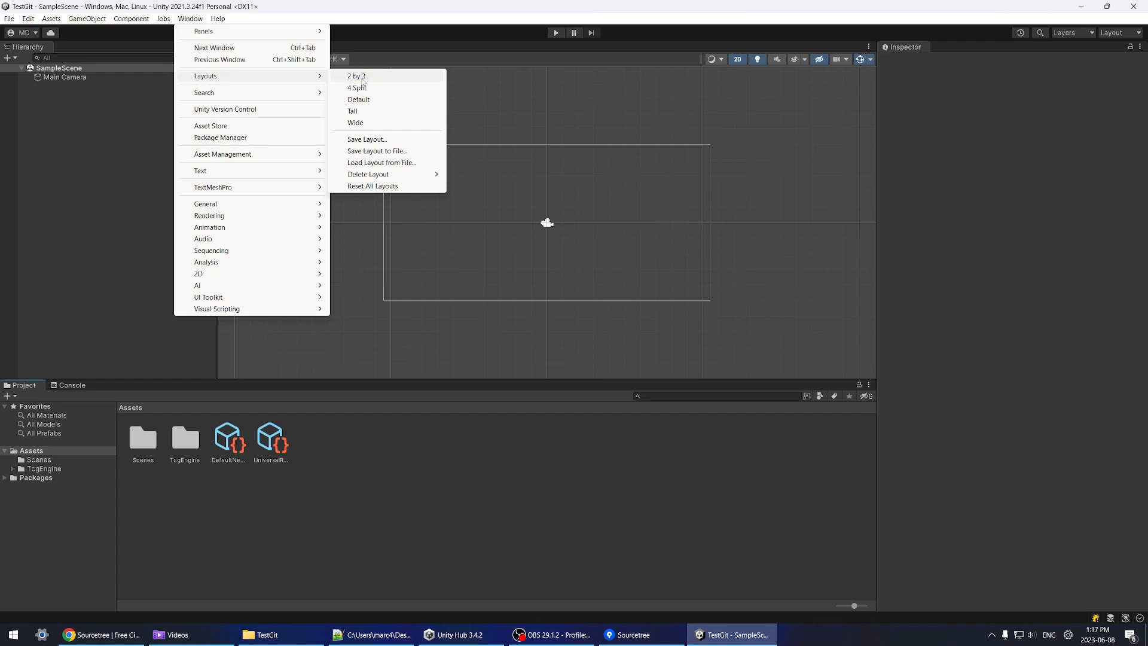
Step: Switch to the 2 by 3 layout and set the Game view to QHD (2560x1440)
left_click(364, 78)
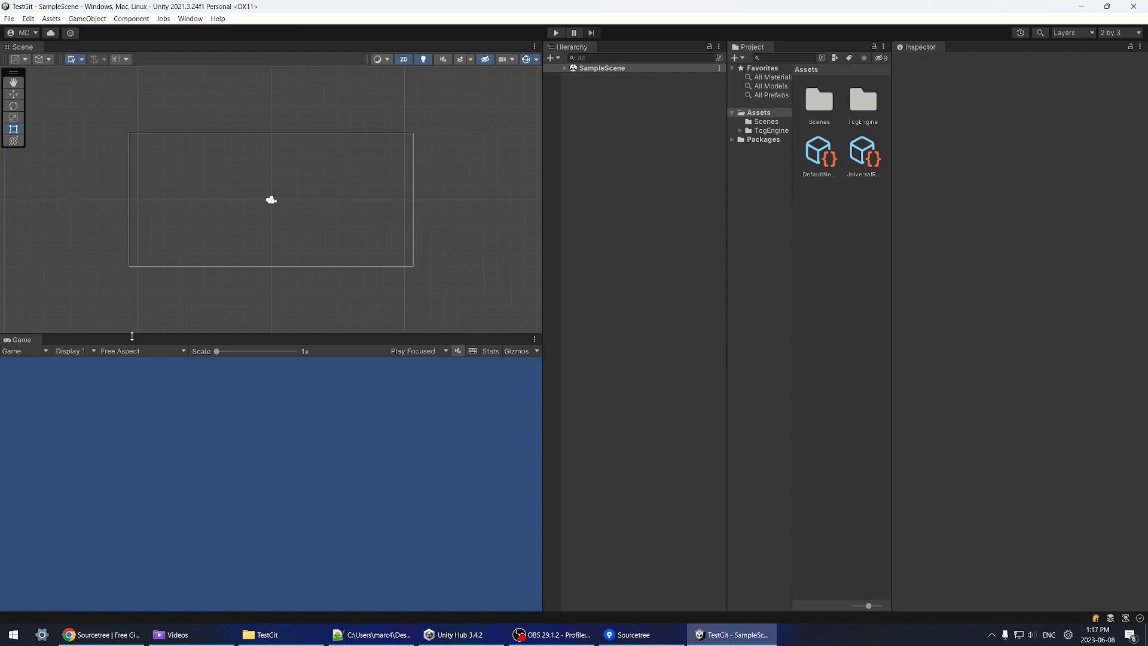
left_click_drag(132, 336, 124, 345)
left_click(123, 369)
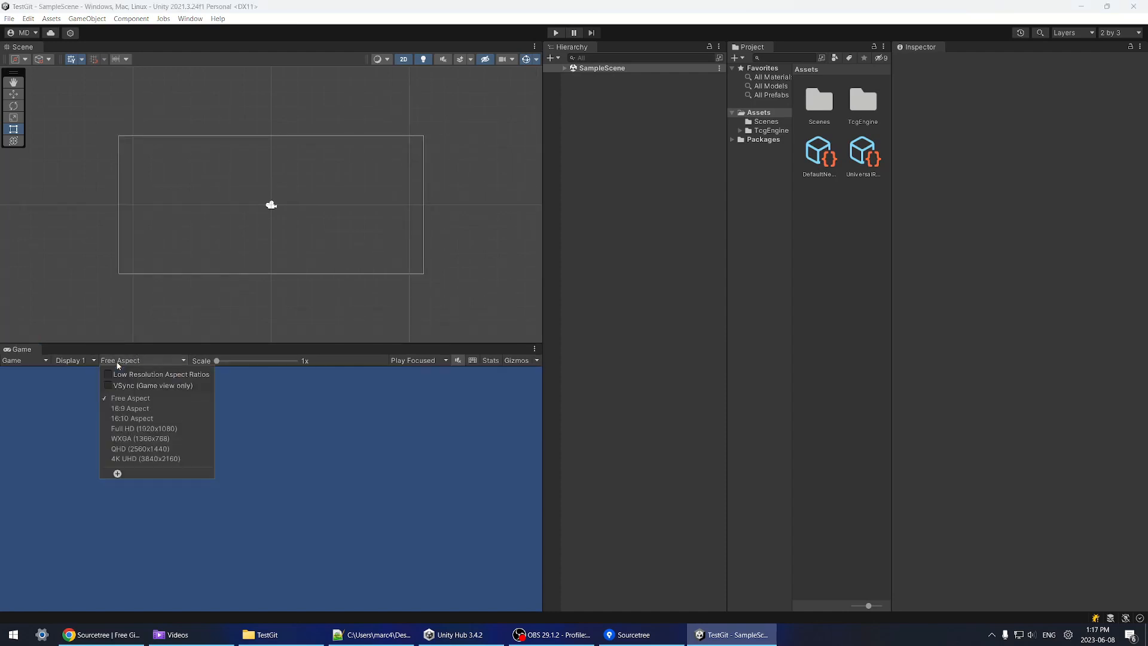
left_click(146, 451)
left_click_drag(236, 345, 251, 368)
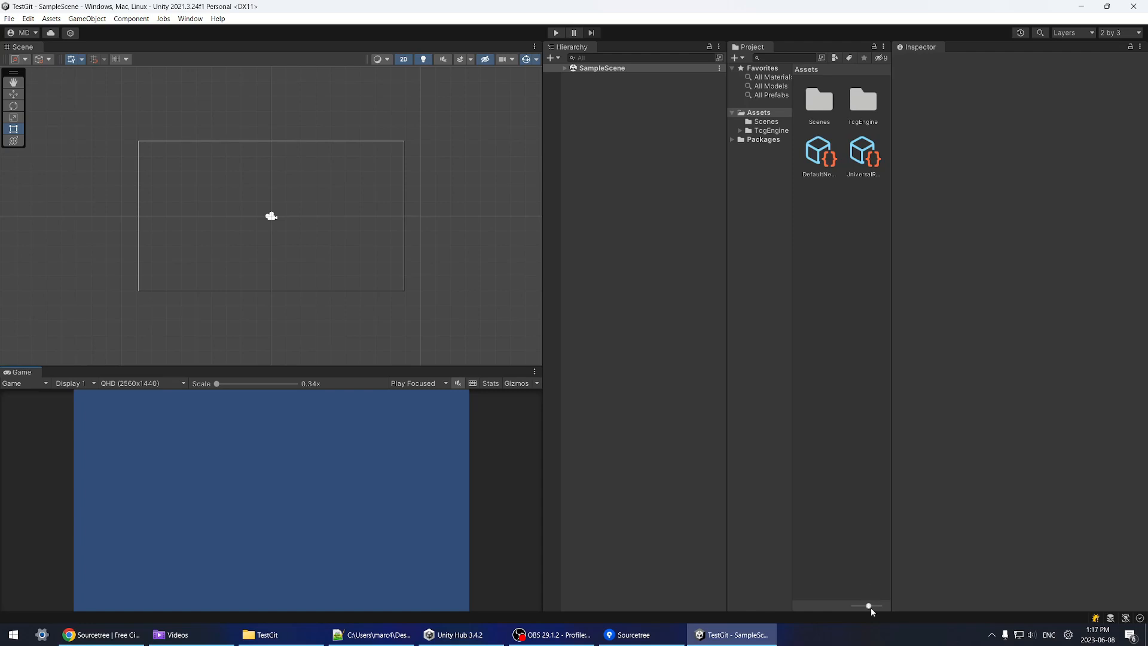
Step: Show assets as a compact list and open the TcgEngine Scenes folder
left_click_drag(870, 608, 854, 608)
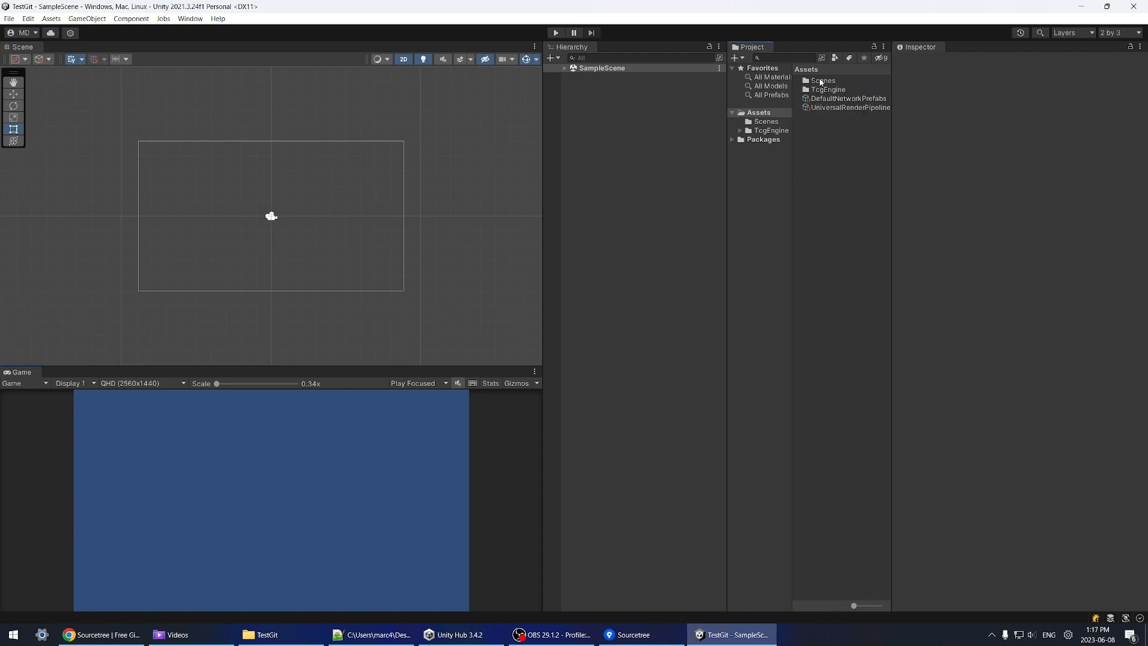
double_click(821, 80)
left_click(767, 131)
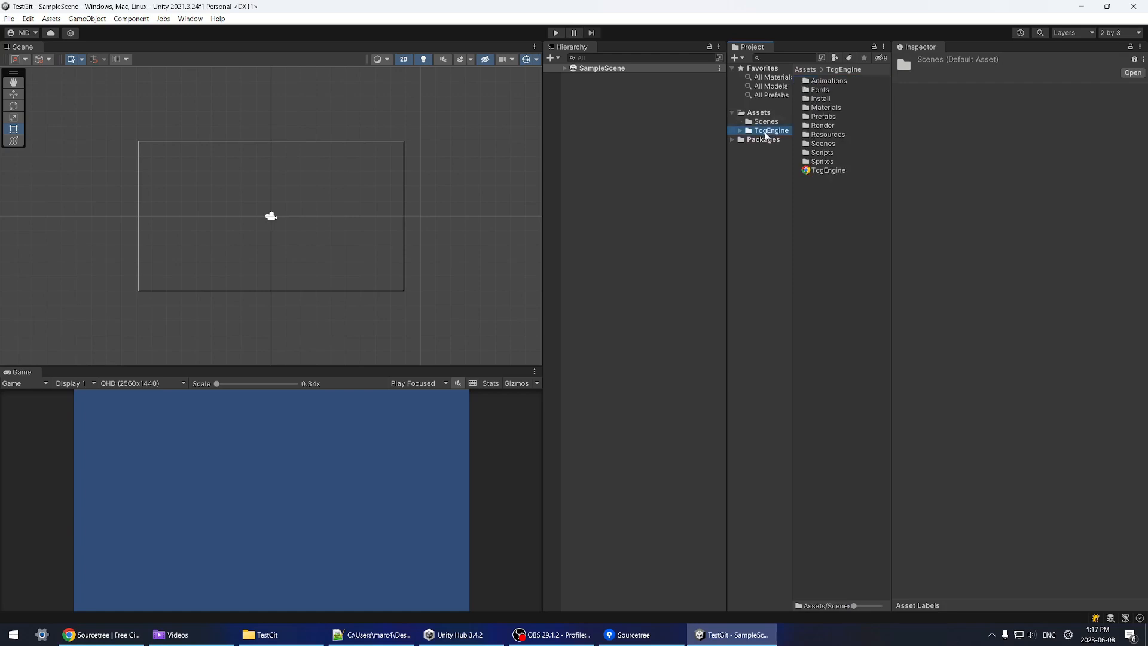
double_click(823, 144)
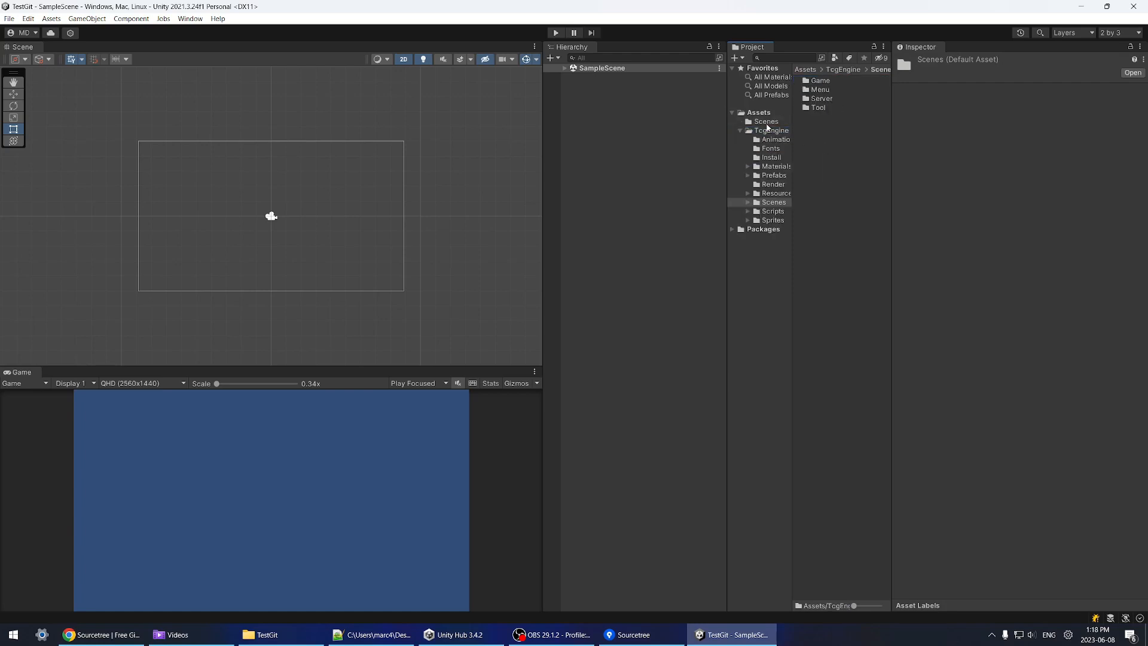
left_click(767, 123)
Step: Delete the top-level Assets/Scenes folder and open the TcgEngine Menu scene without saving the sample scene
key("Delete")
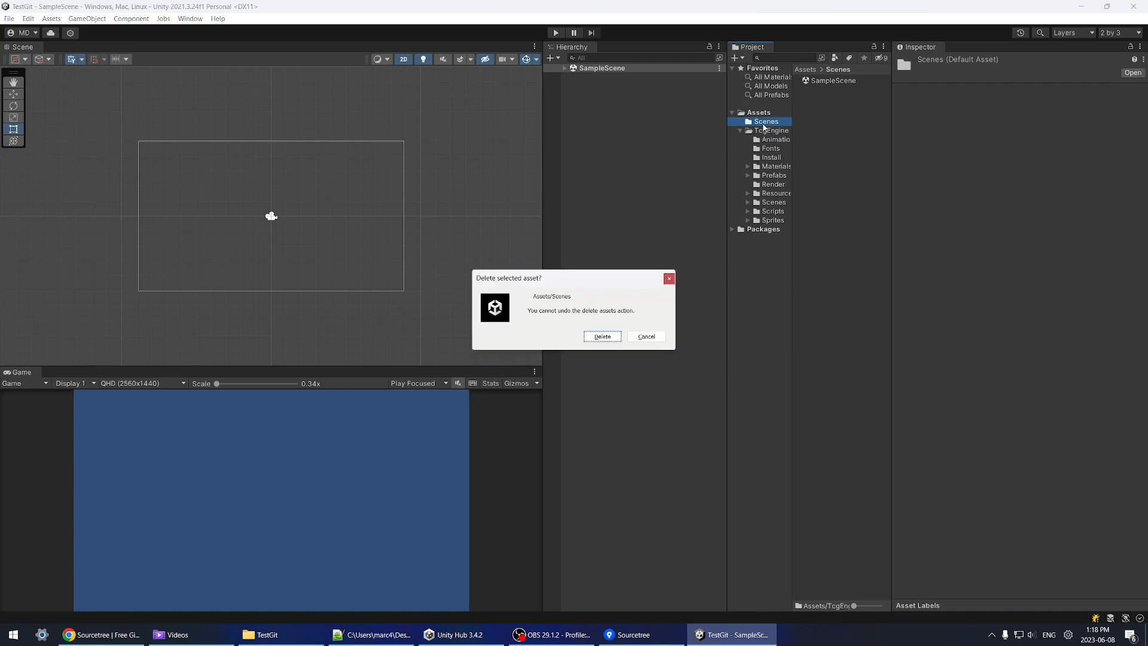
key("Return")
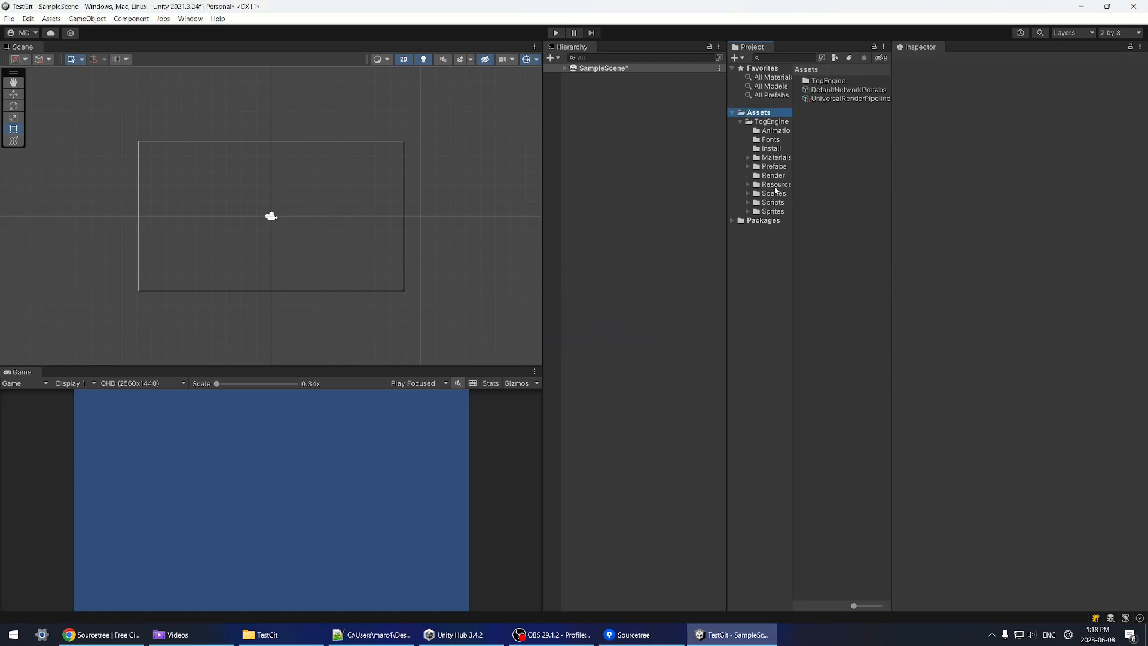
left_click(774, 193)
double_click(820, 90)
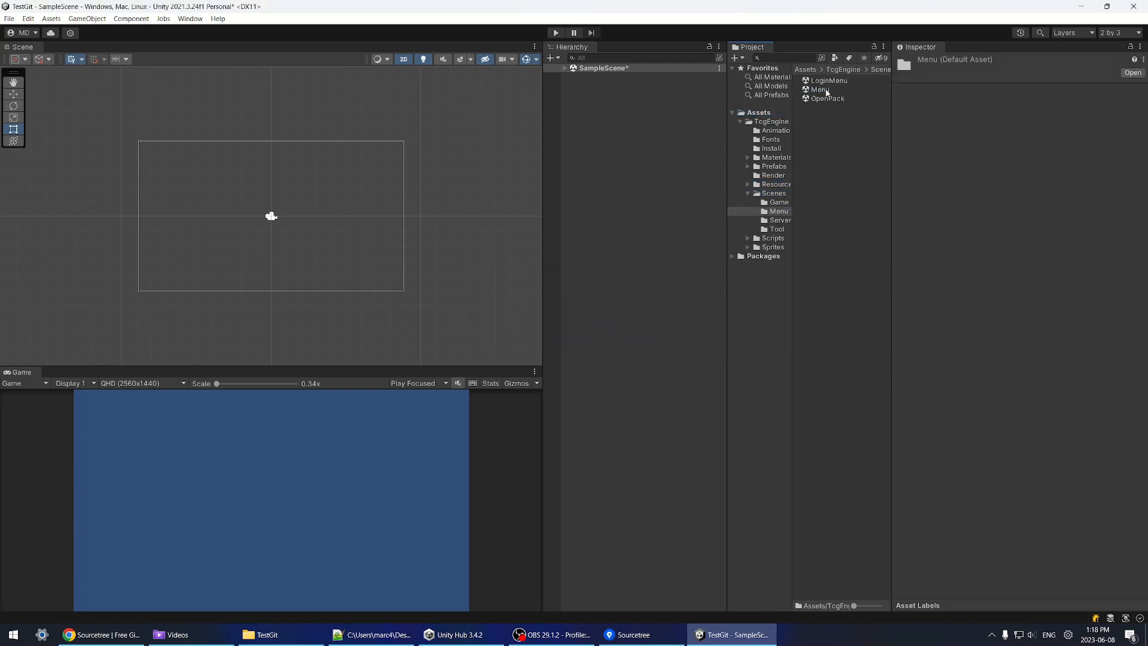
double_click(820, 89)
left_click(607, 341)
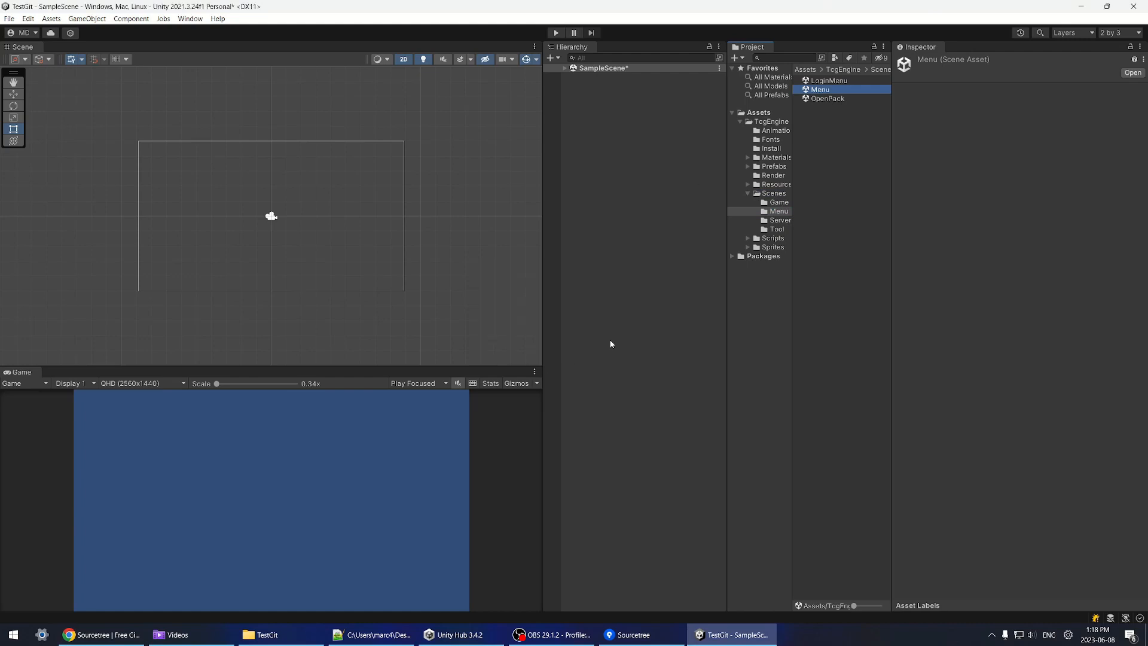
Step: Play the game maximized, log in with a username to reach the main menu, then stop play
key("ctrl+p")
left_click(417, 376)
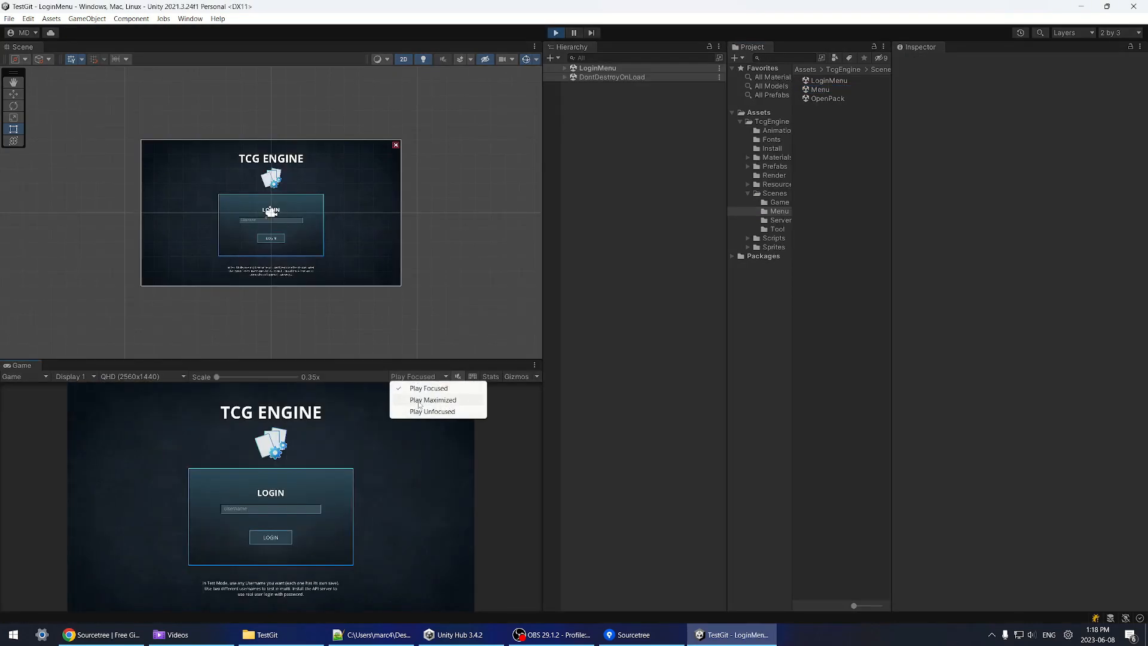
key("Escape")
left_click(556, 33)
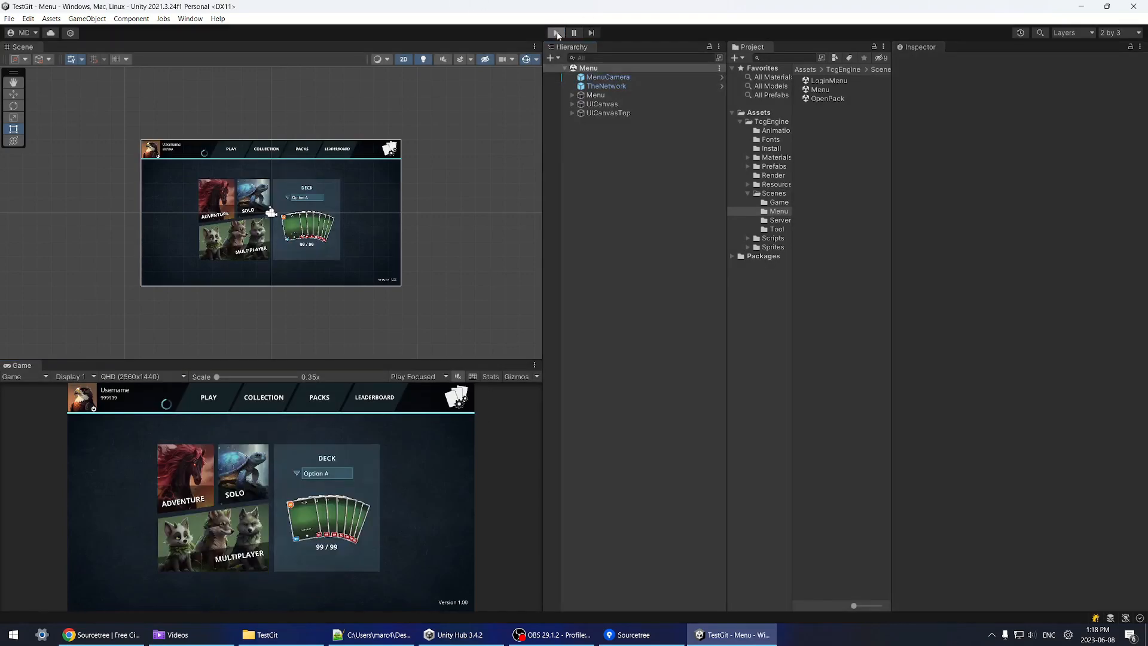
left_click(555, 33)
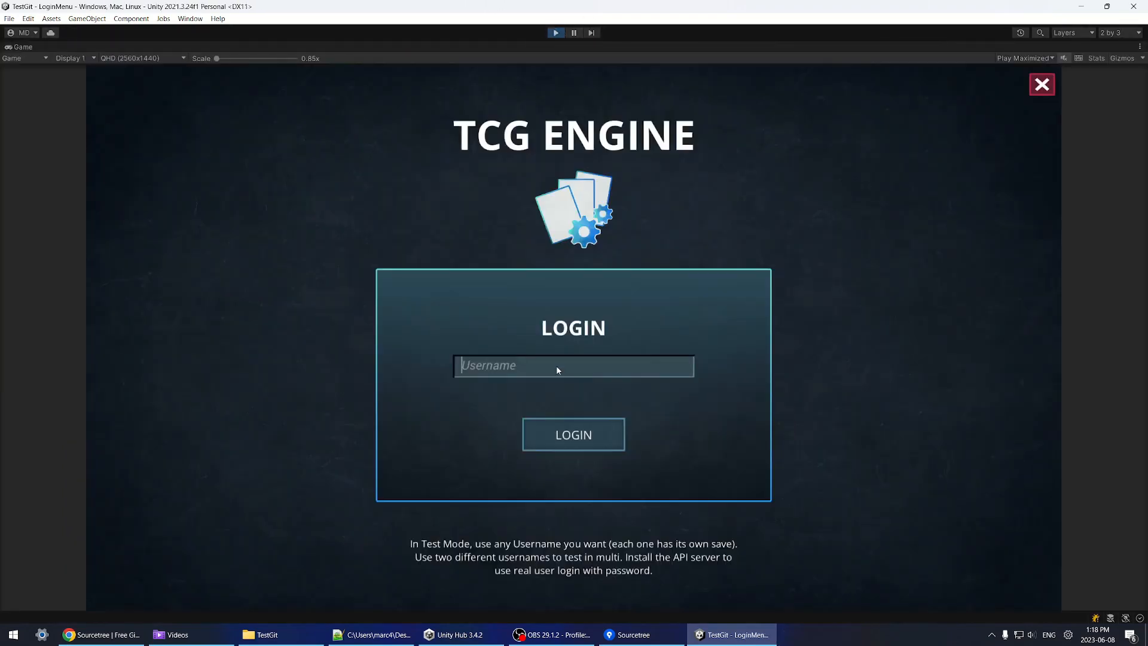
left_click(556, 365)
type("M")
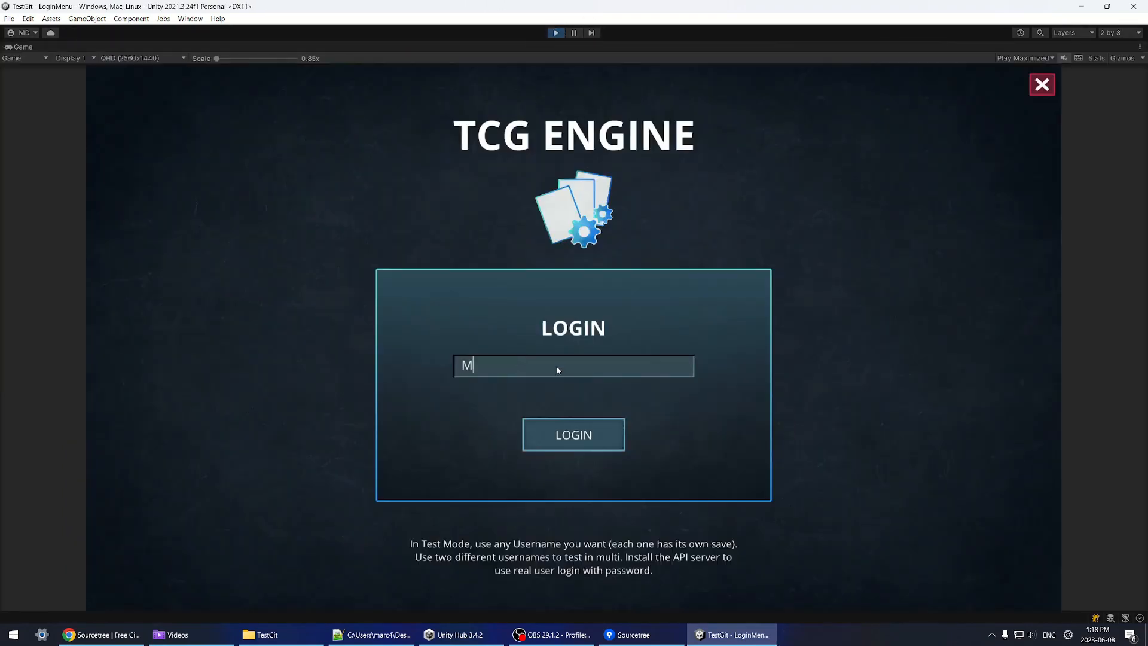
type("arc")
key("Return")
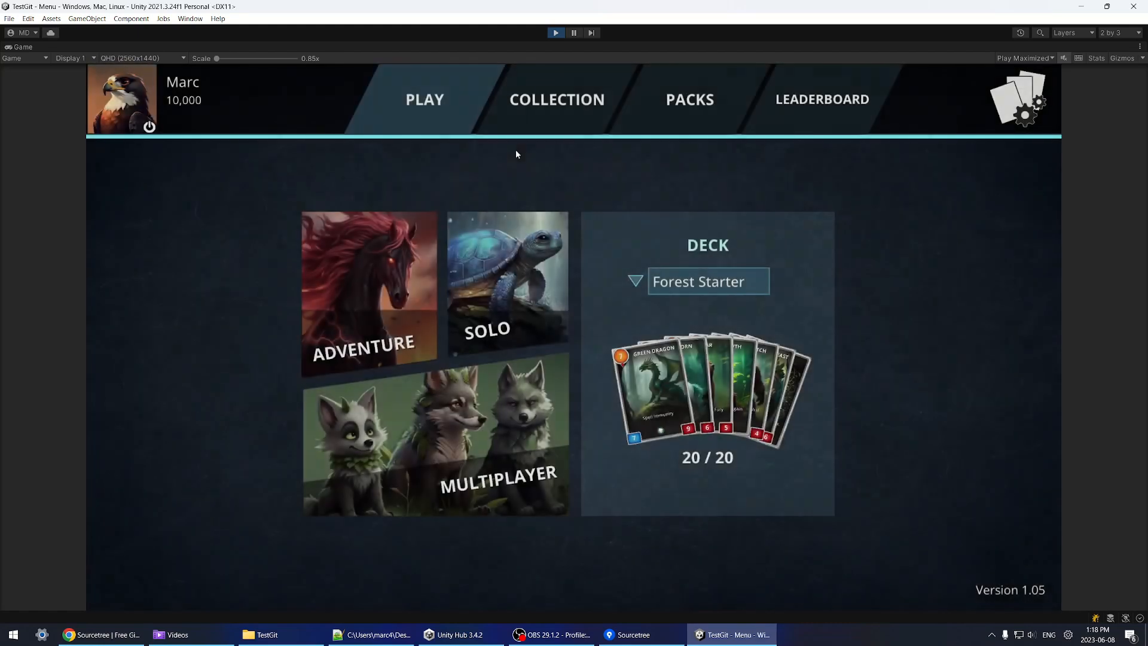
left_click(557, 33)
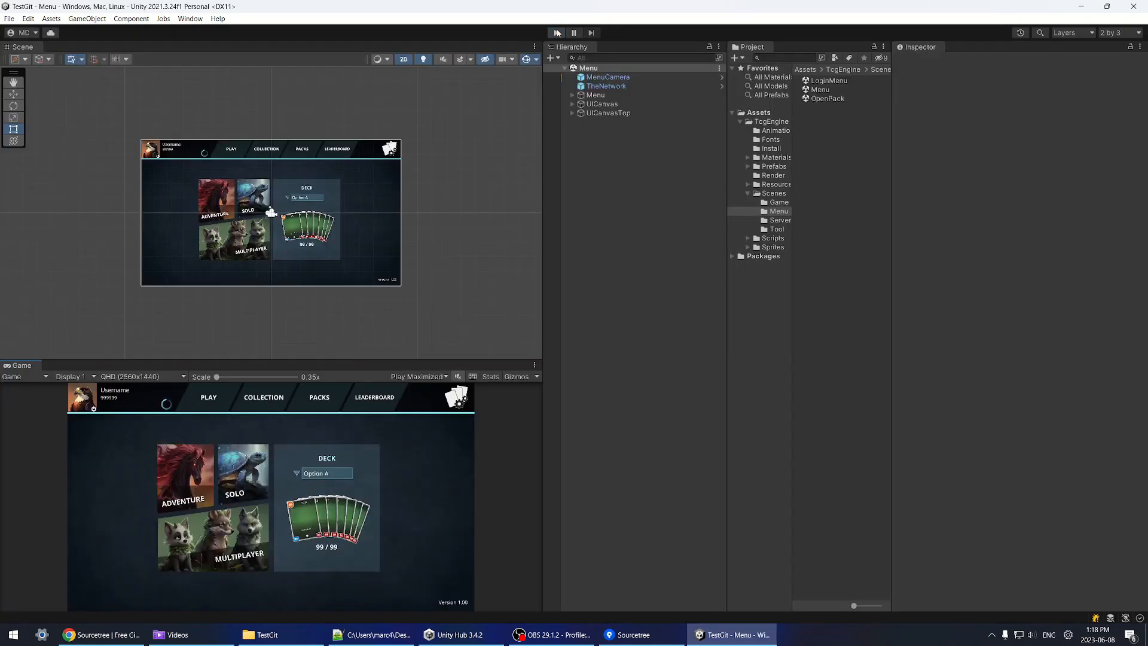
Step: Stage manifest.json and packages-lock.json in Sourcetree
left_click(649, 636)
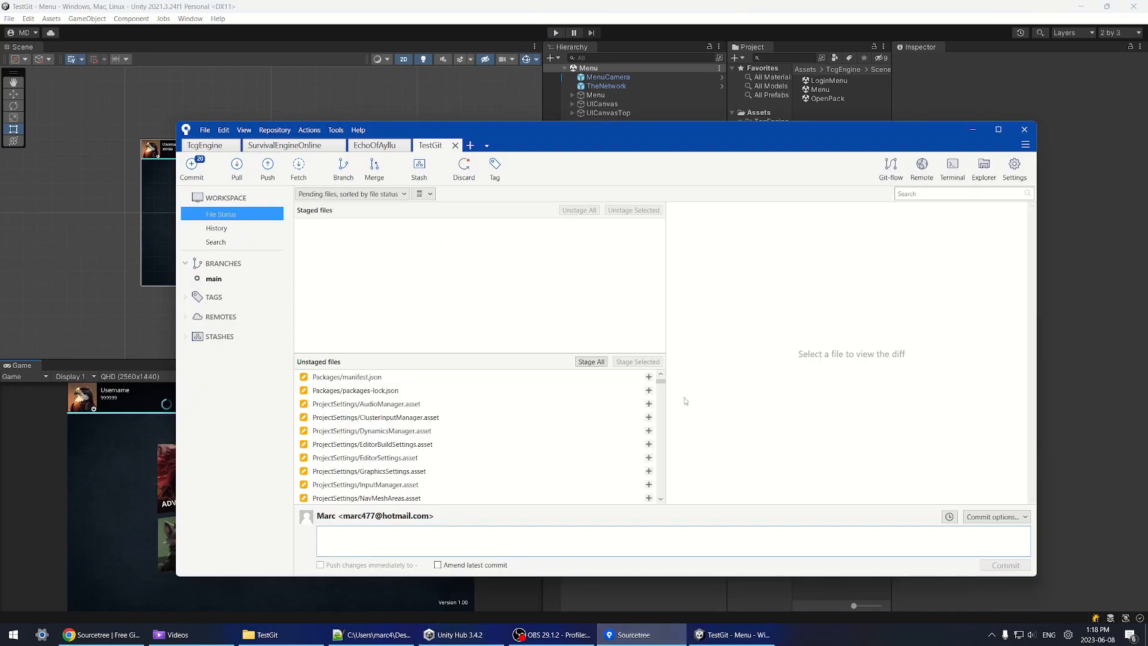
left_click_drag(555, 354, 557, 361)
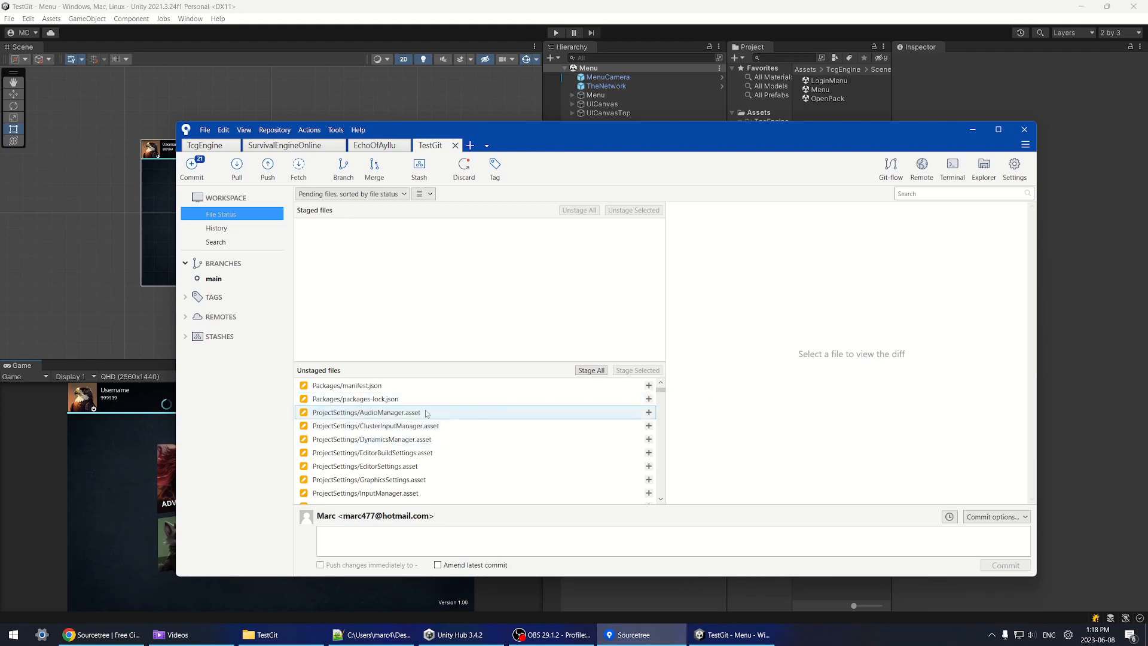
left_click(383, 391)
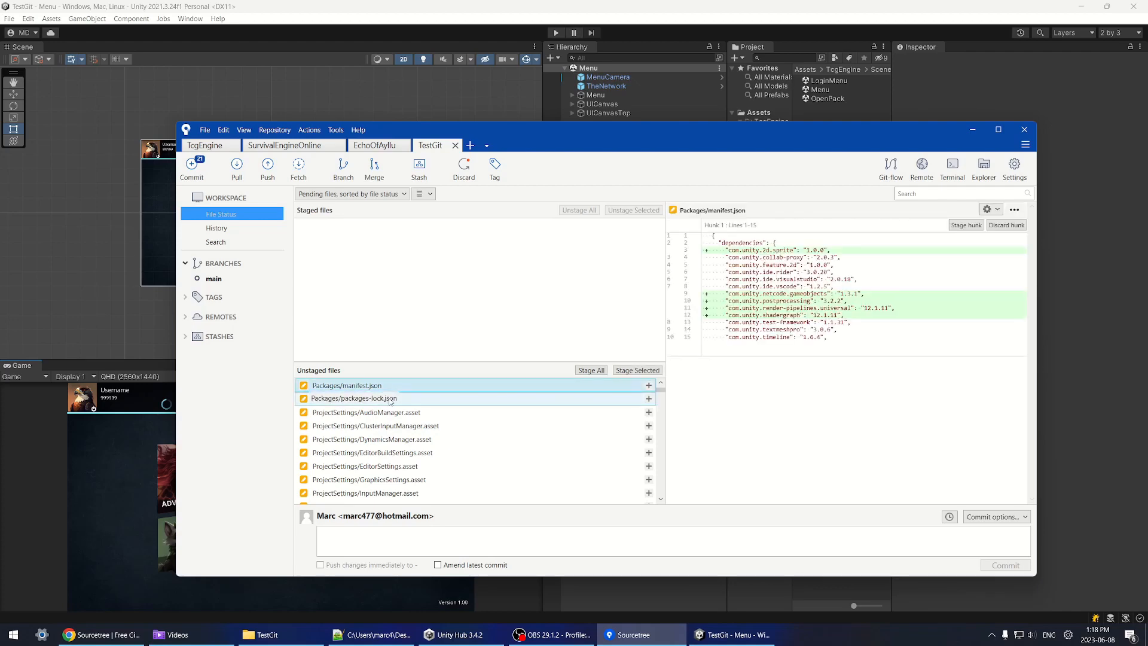
left_click(357, 397)
left_click_drag(357, 397, 390, 258)
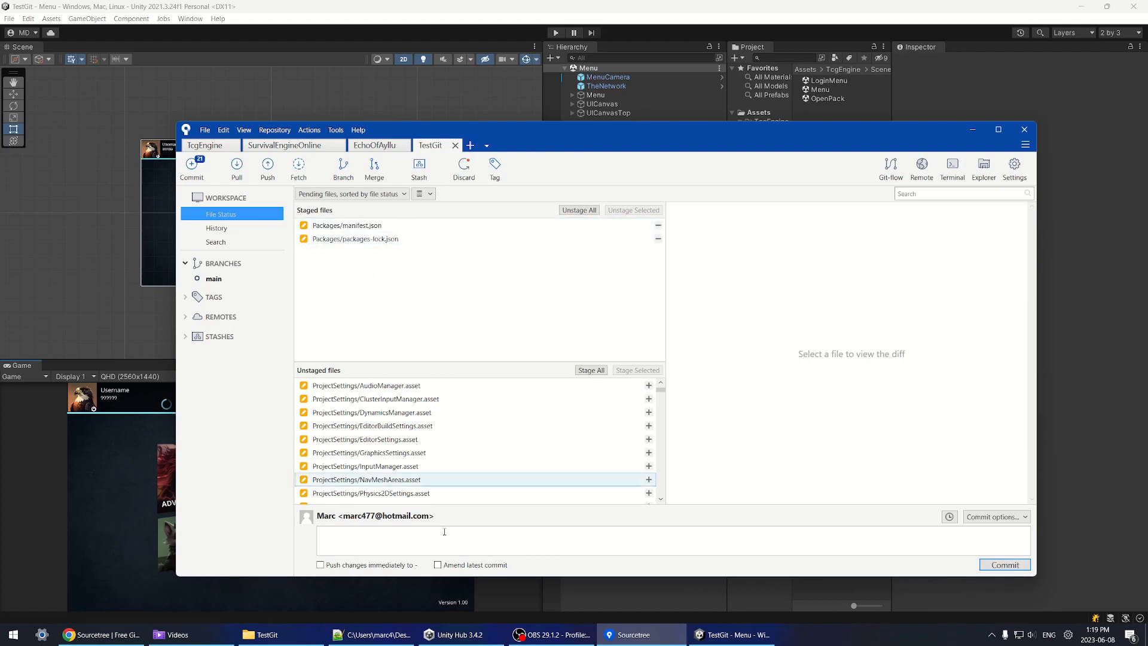
Step: Stage all remaining files and commit them with the message 'Import TCG Engine'
left_click(355, 530)
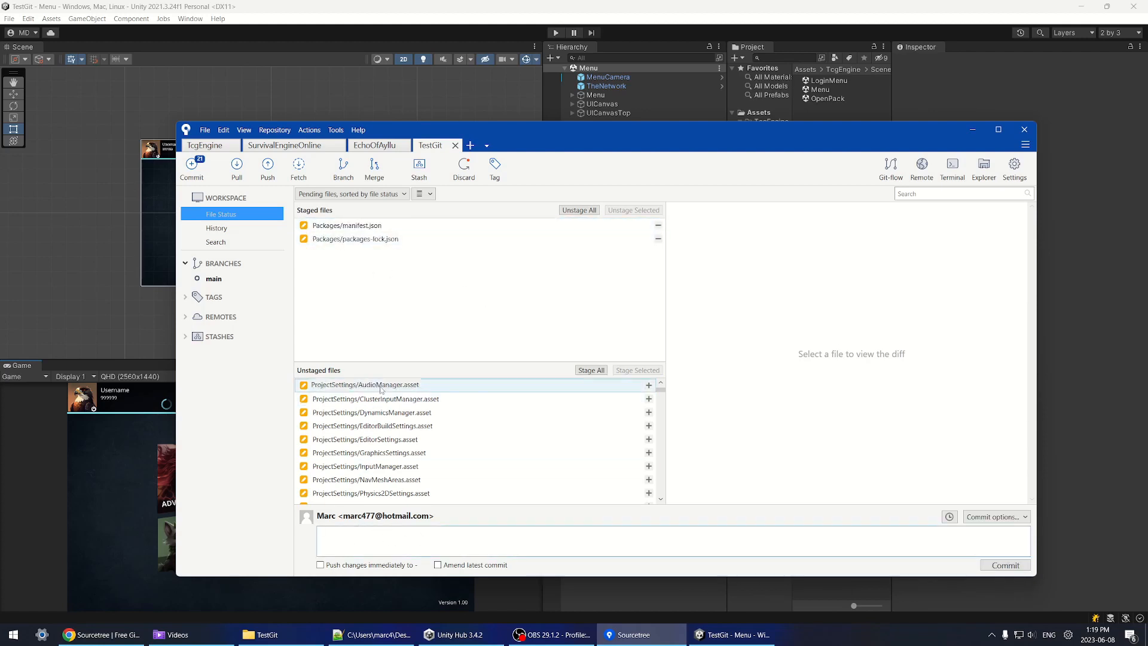
mouse_move(660, 390)
left_mouse_down()
mouse_move(660, 454)
mouse_move(660, 389)
left_mouse_up()
left_click(591, 370)
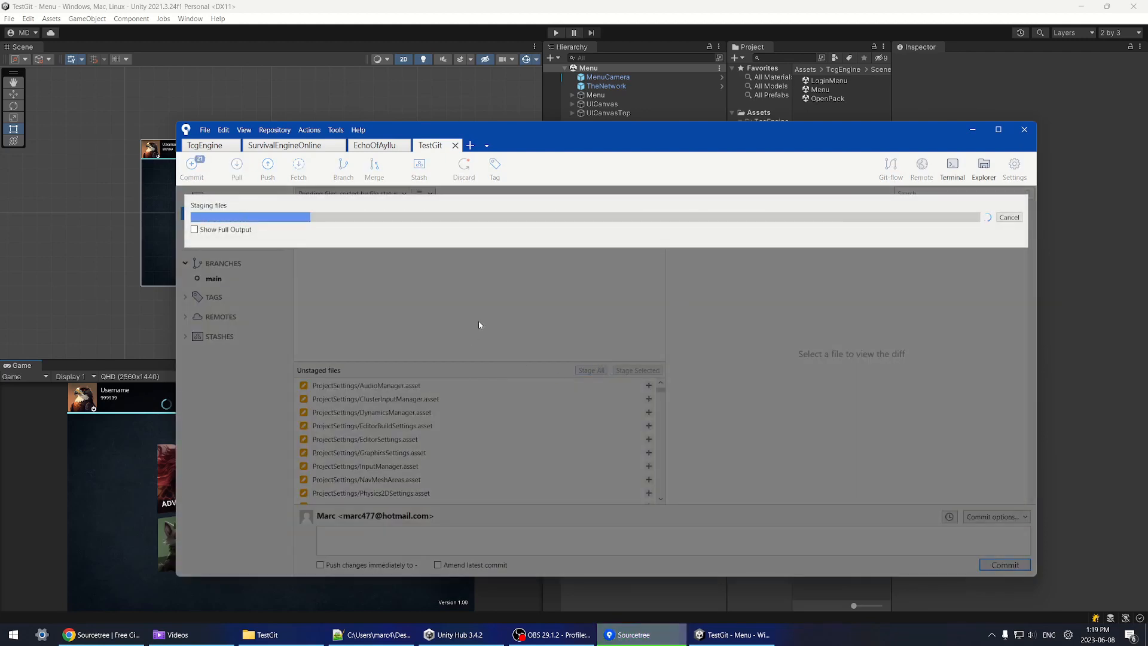
left_click(427, 537)
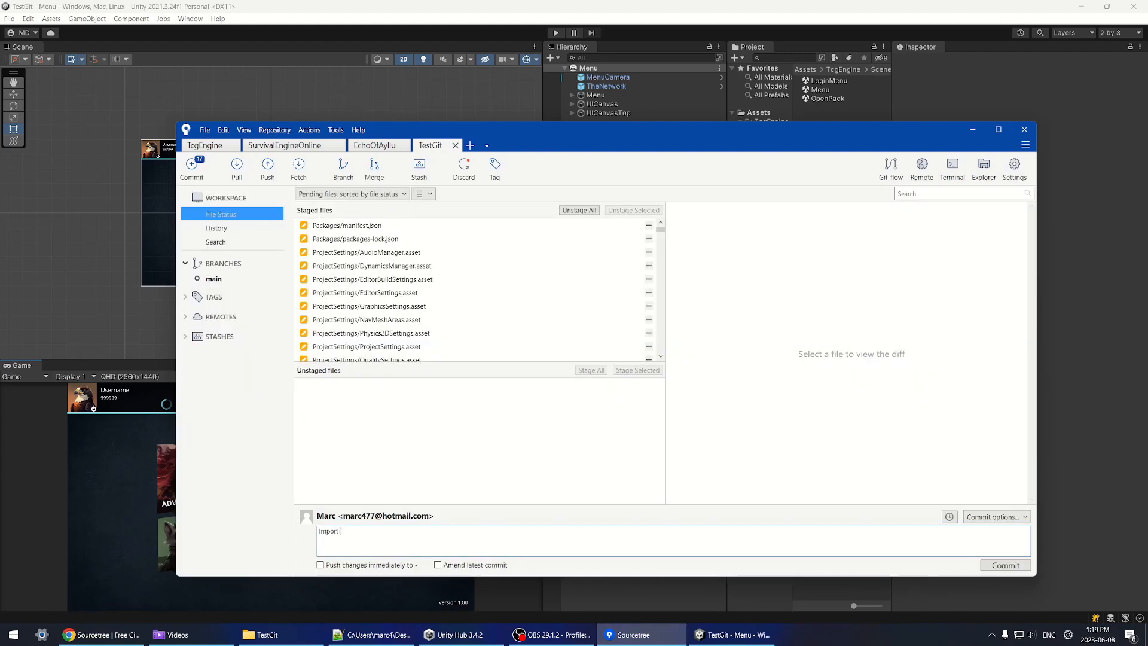
key("ctrl+Return")
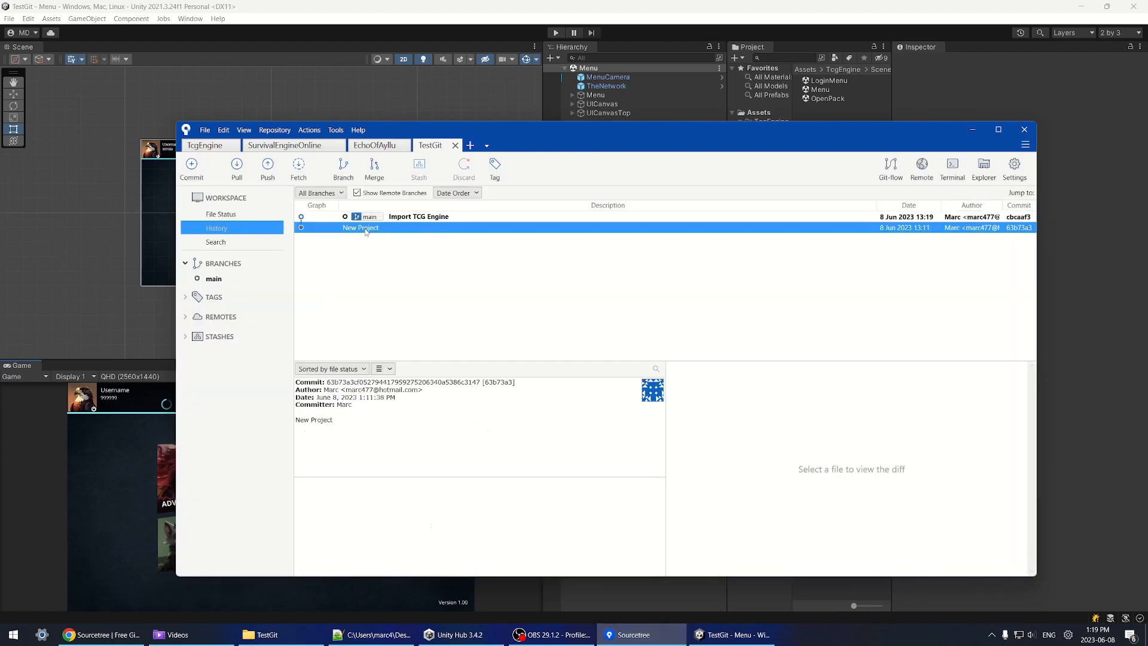
Step: Inspect the New Project and Import TCG Engine commits, then bring up the Push dialog
left_click(424, 227)
left_click(416, 216)
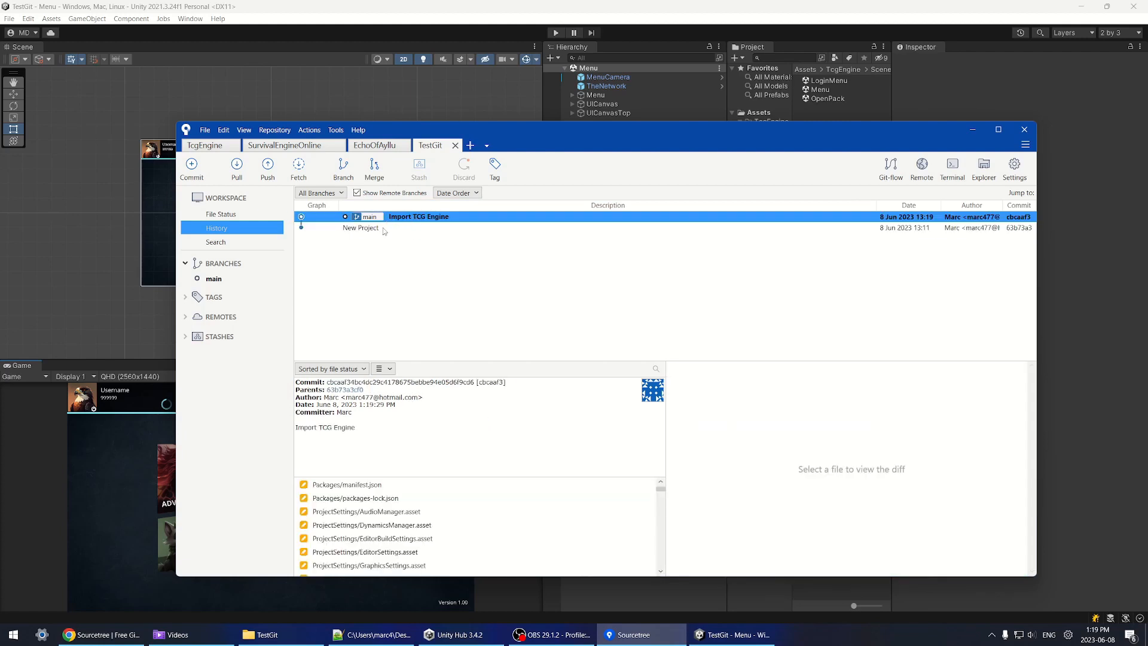
left_click(372, 231)
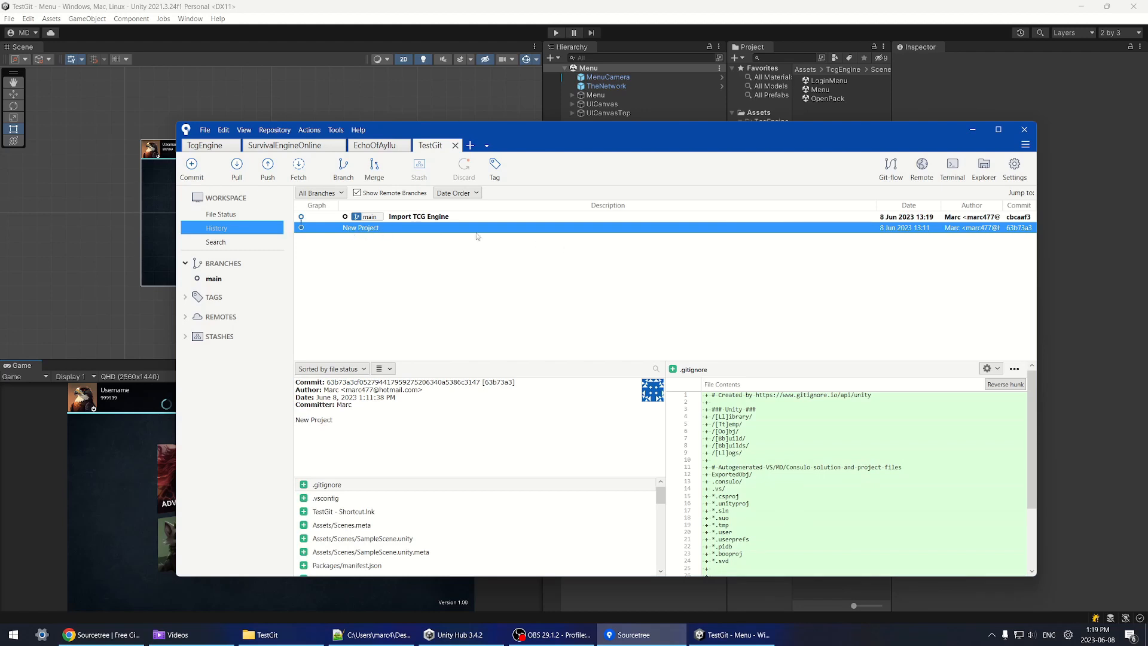
left_click(400, 217)
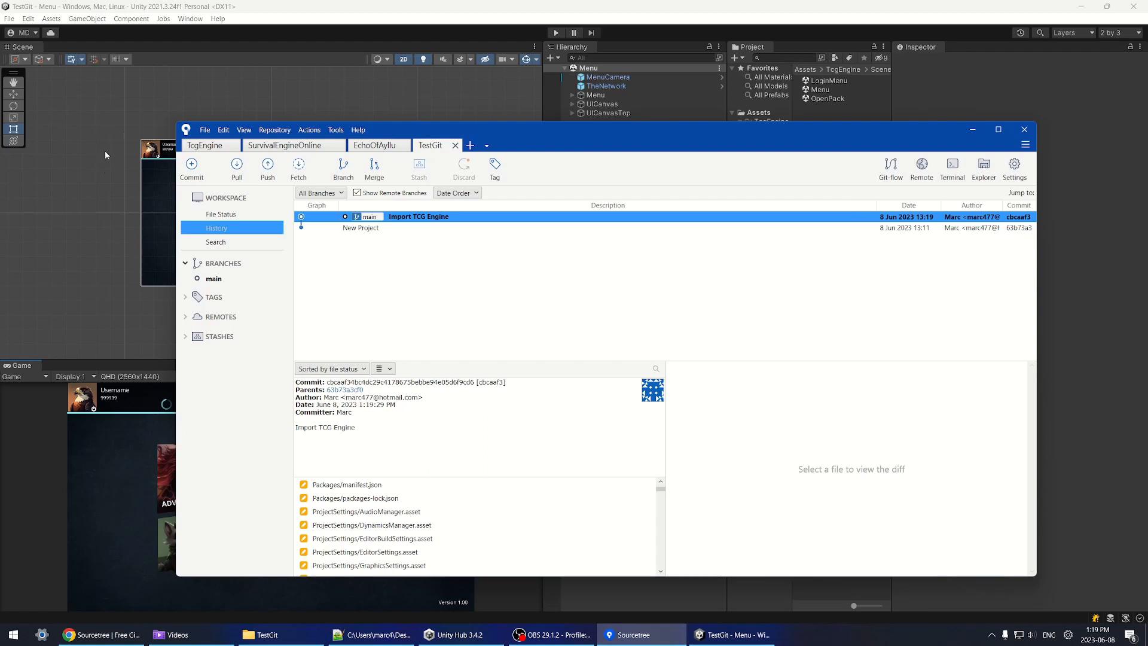
left_click(266, 173)
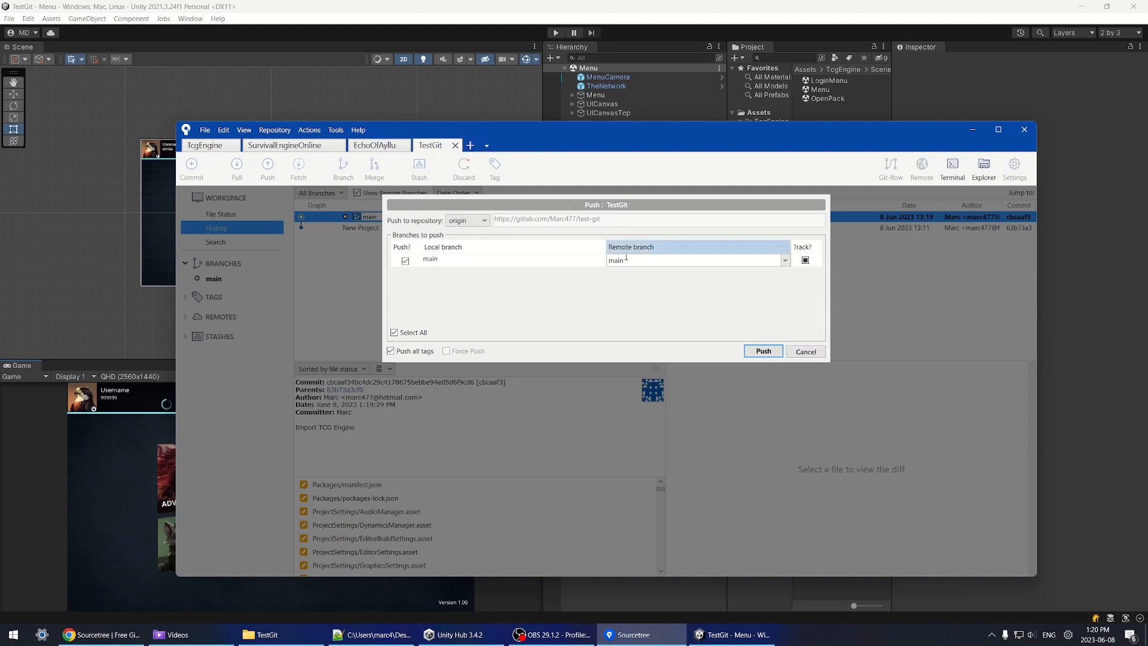
Step: Cancel the push and start adding a new remote in Repository Settings
left_click(805, 352)
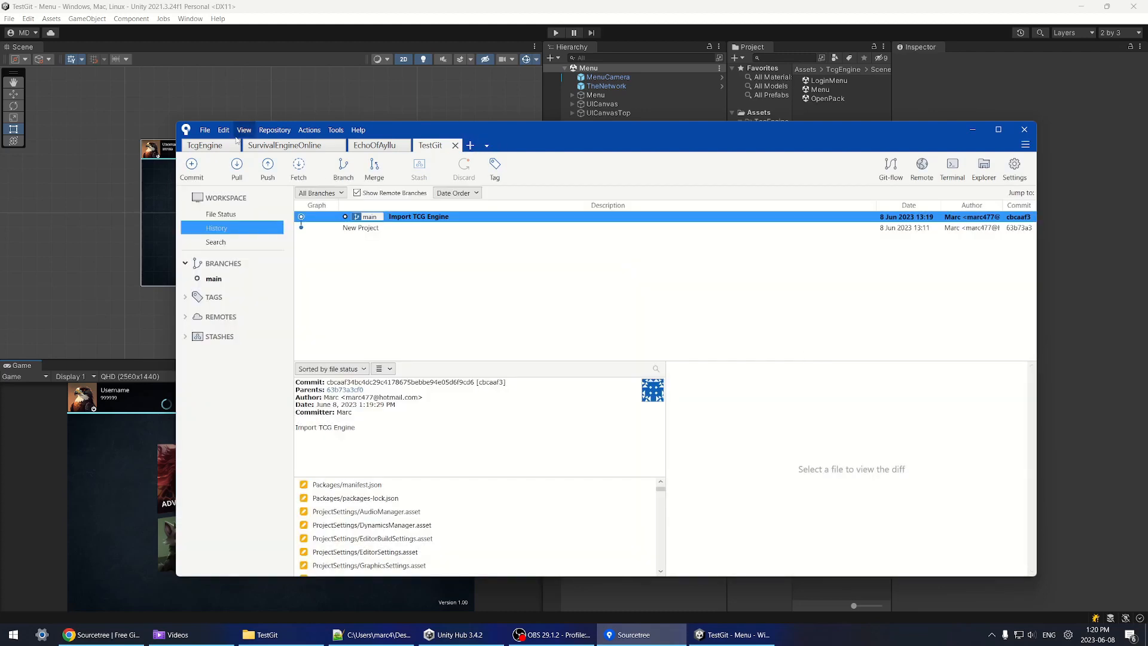
left_click(277, 130)
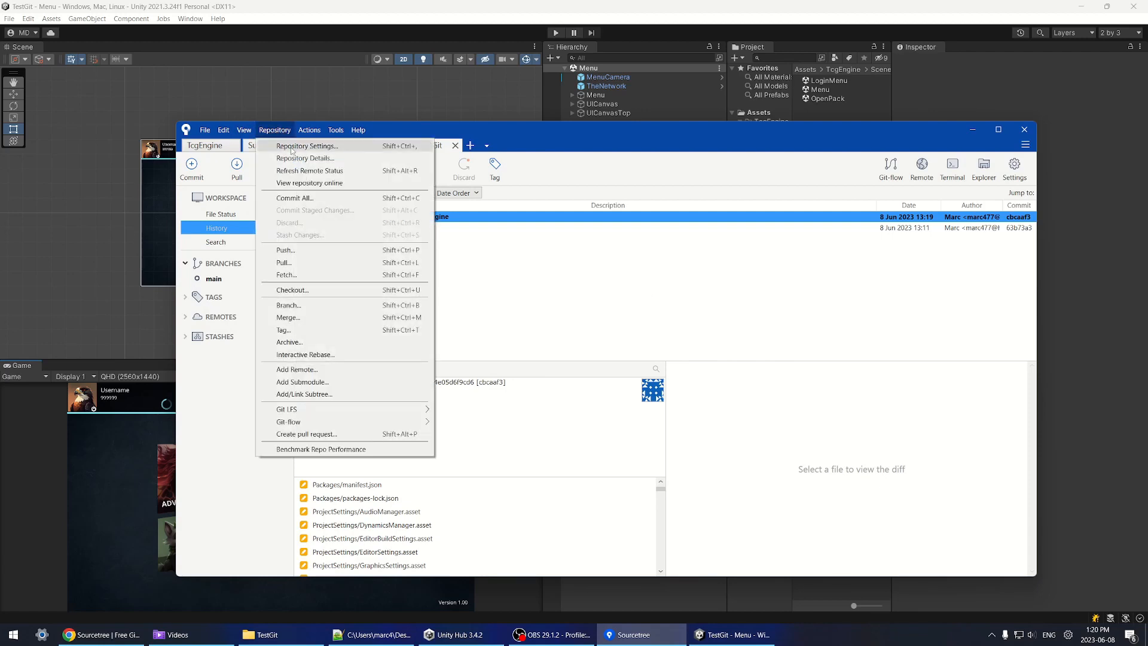
left_click(292, 147)
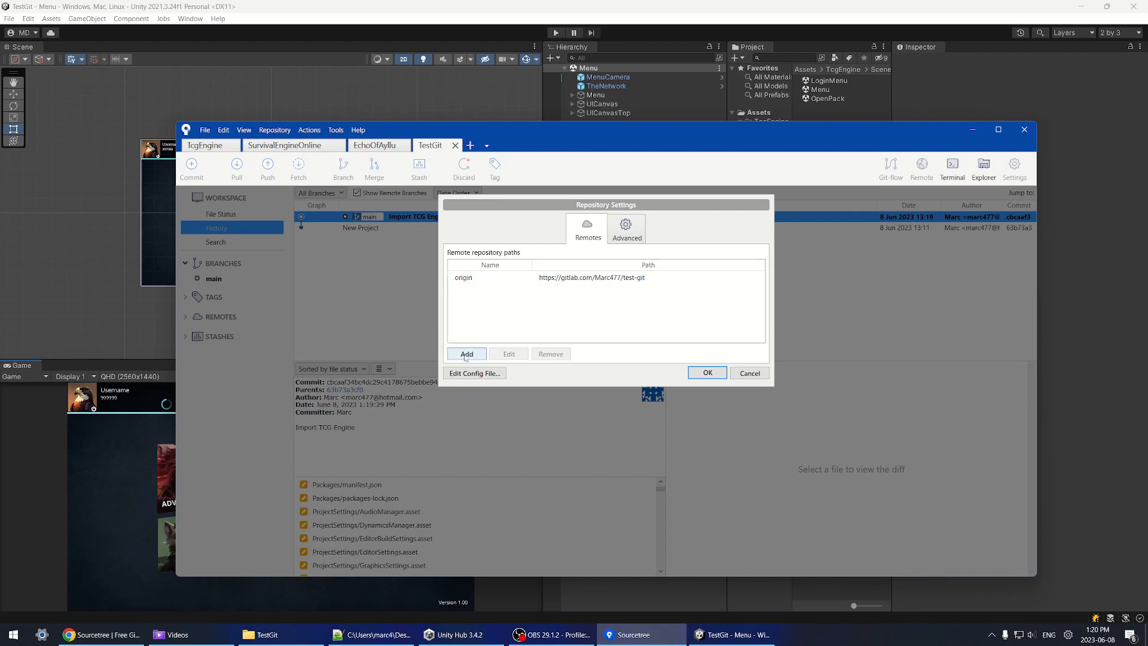
left_click(468, 354)
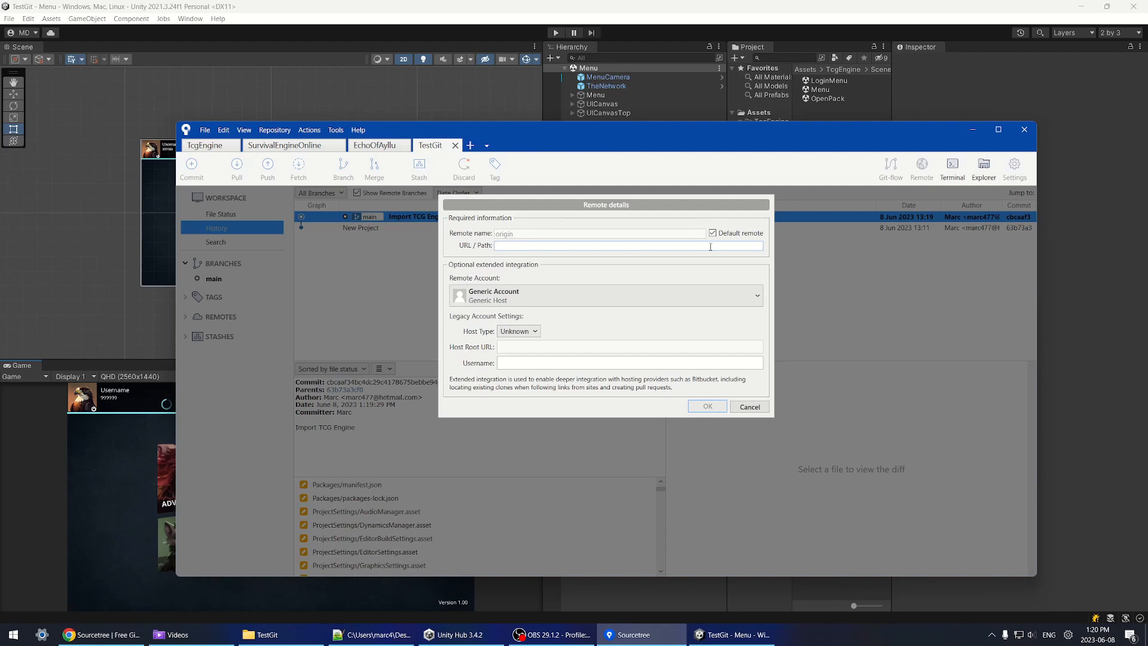
Step: Set origin to the copied GitLab test-git address and close Repository Settings
left_click(132, 634)
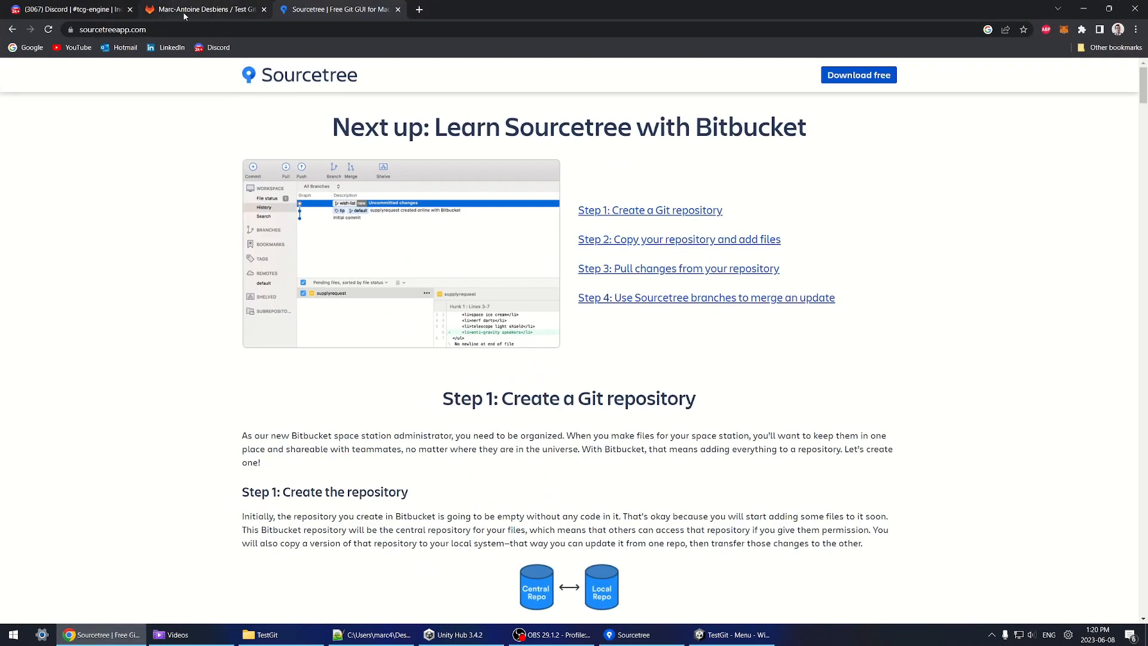
key("ctrl+shift+Tab")
key("ctrl+l")
key("ctrl+c")
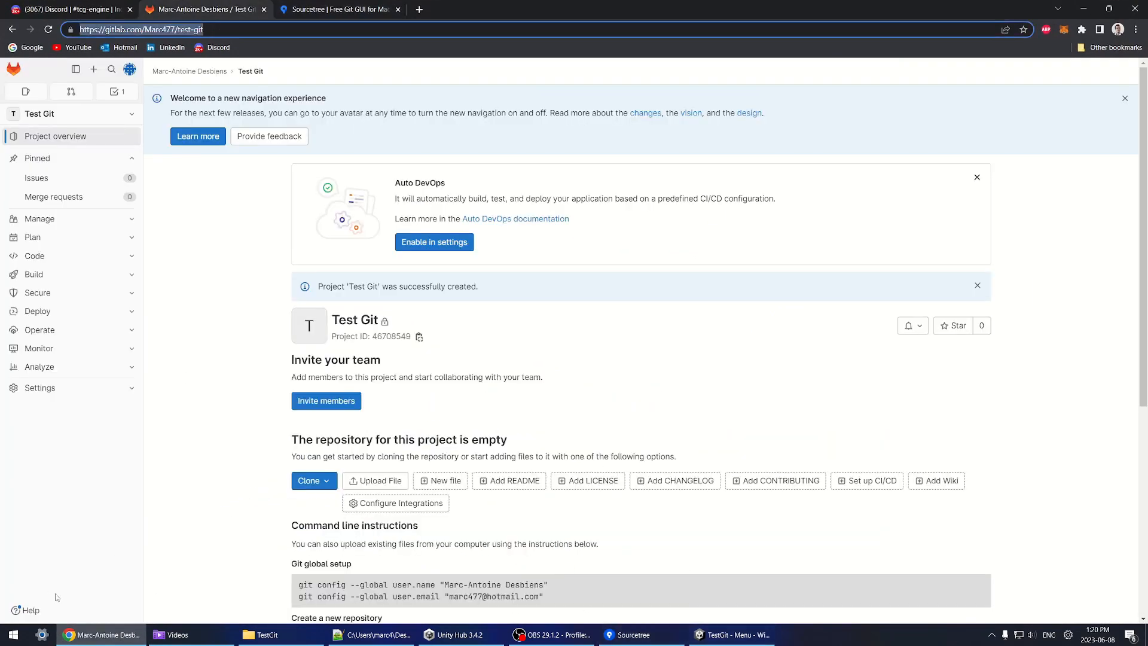
key("alt+Tab")
key("ctrl+v")
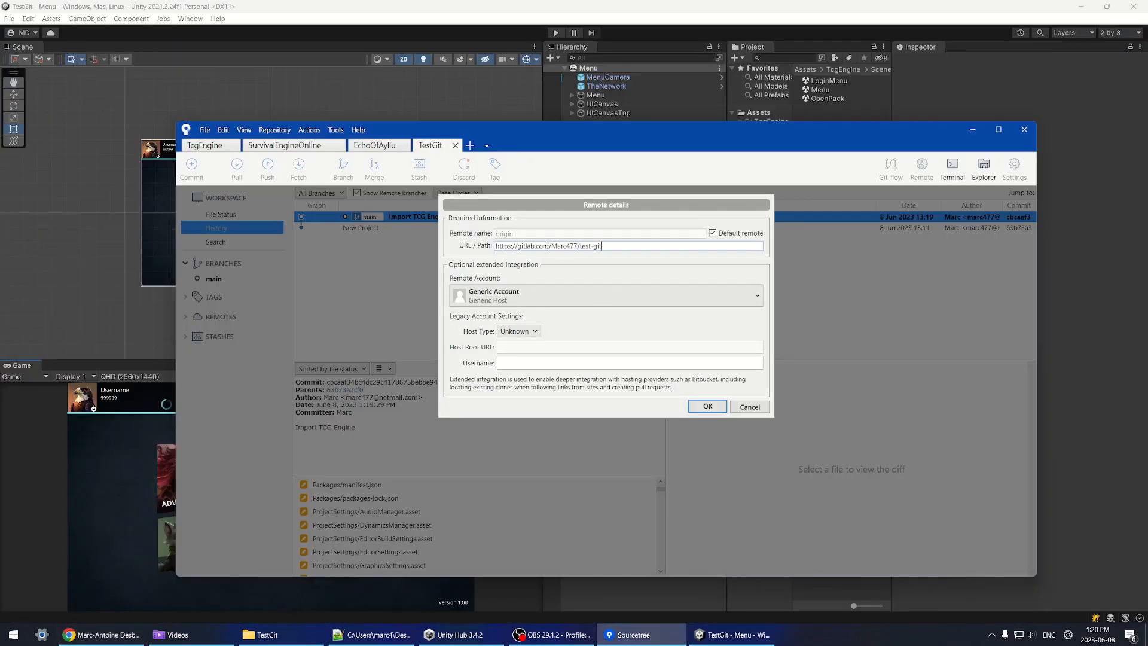
left_click(706, 406)
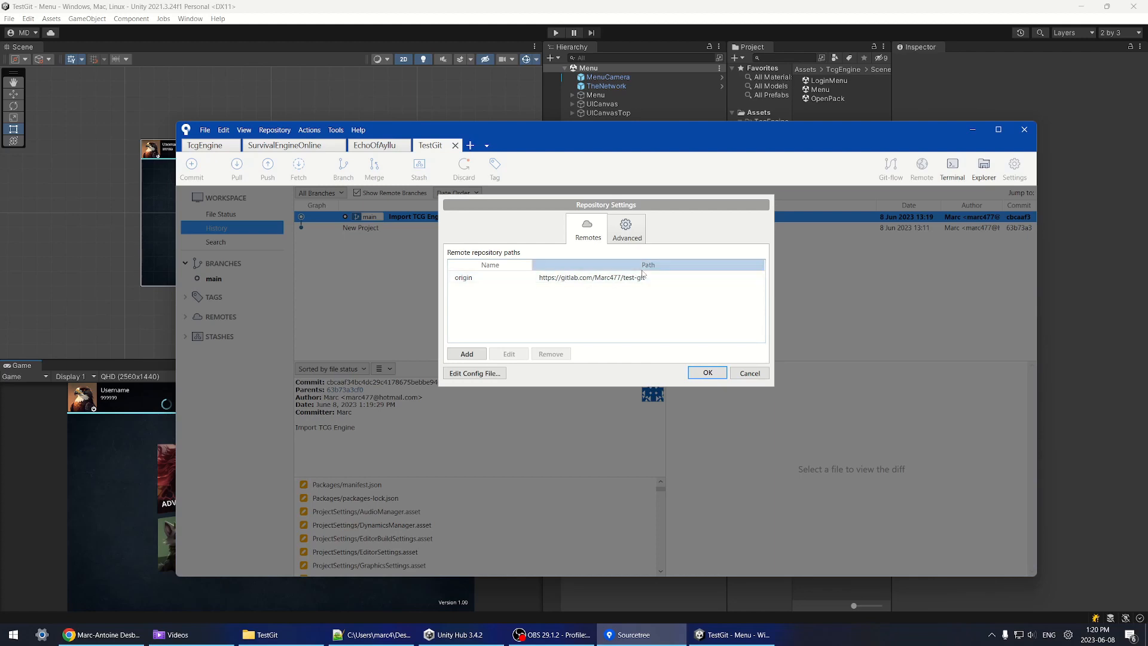
left_click(748, 373)
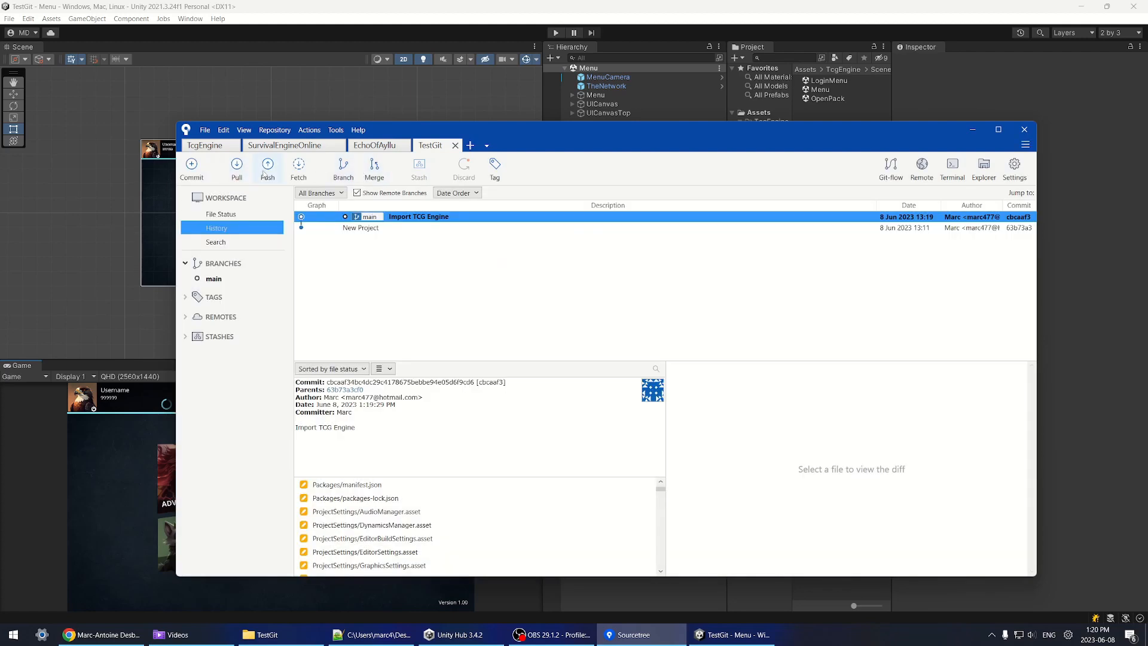
Step: Push main to the GitLab origin remote, then return to Unity
left_click(266, 174)
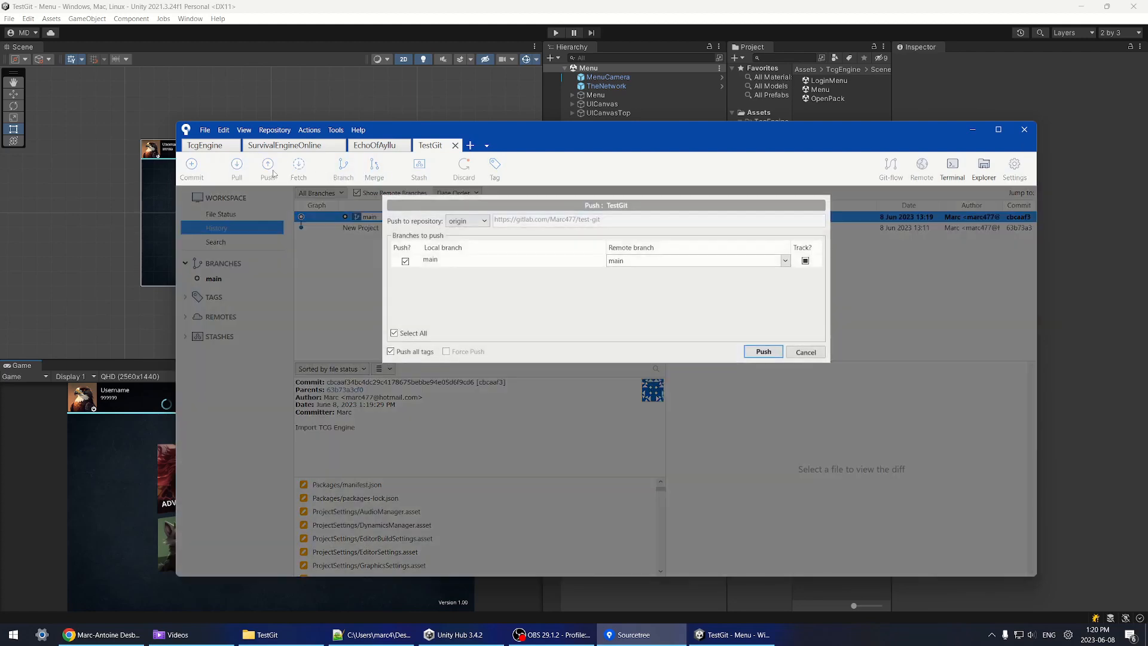
left_click(764, 351)
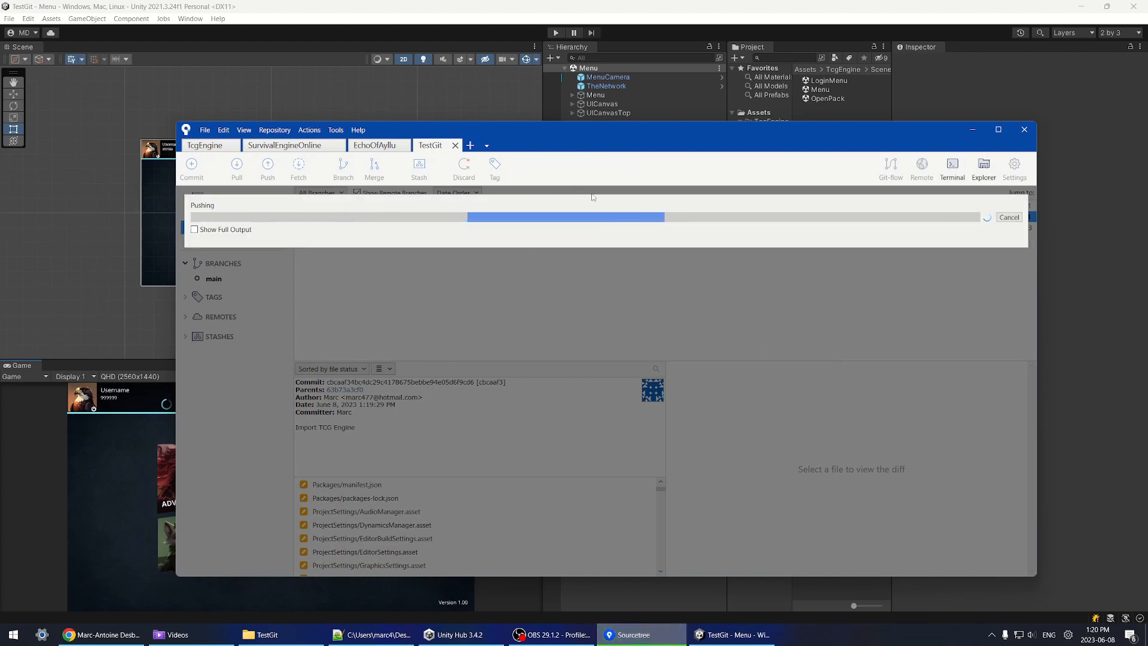
left_click_drag(519, 132, 494, 131)
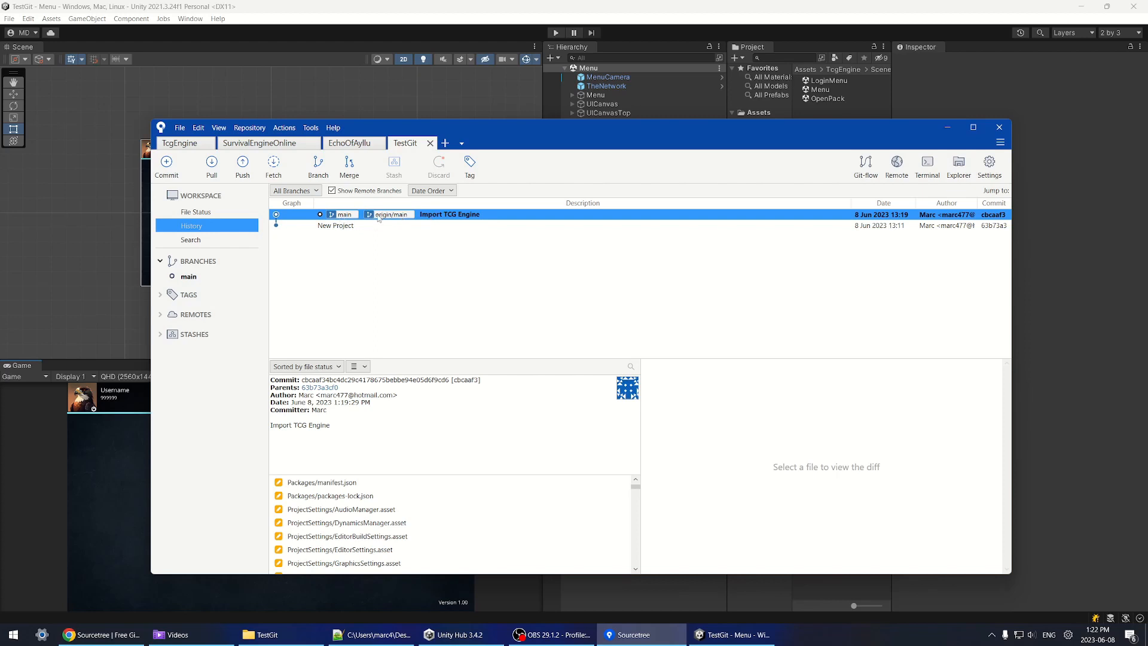
left_click(732, 634)
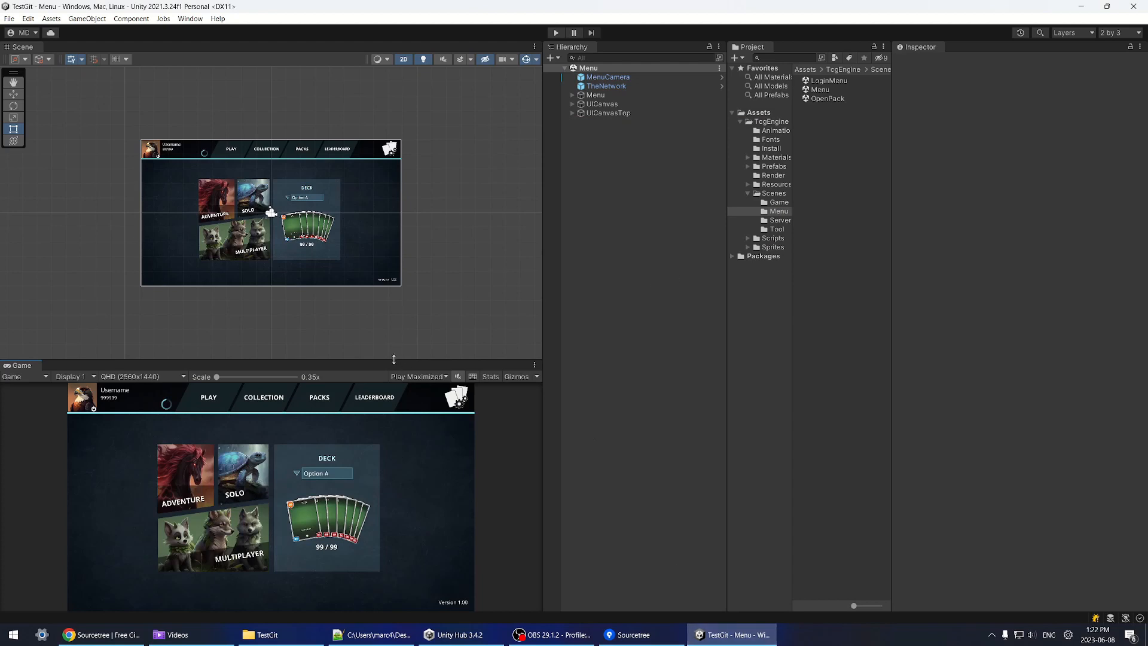
Step: Browse to Resources > Cards > Fire and select the dragon_red card data
left_click_drag(393, 359, 393, 393)
scroll(296, 213, "up", 3)
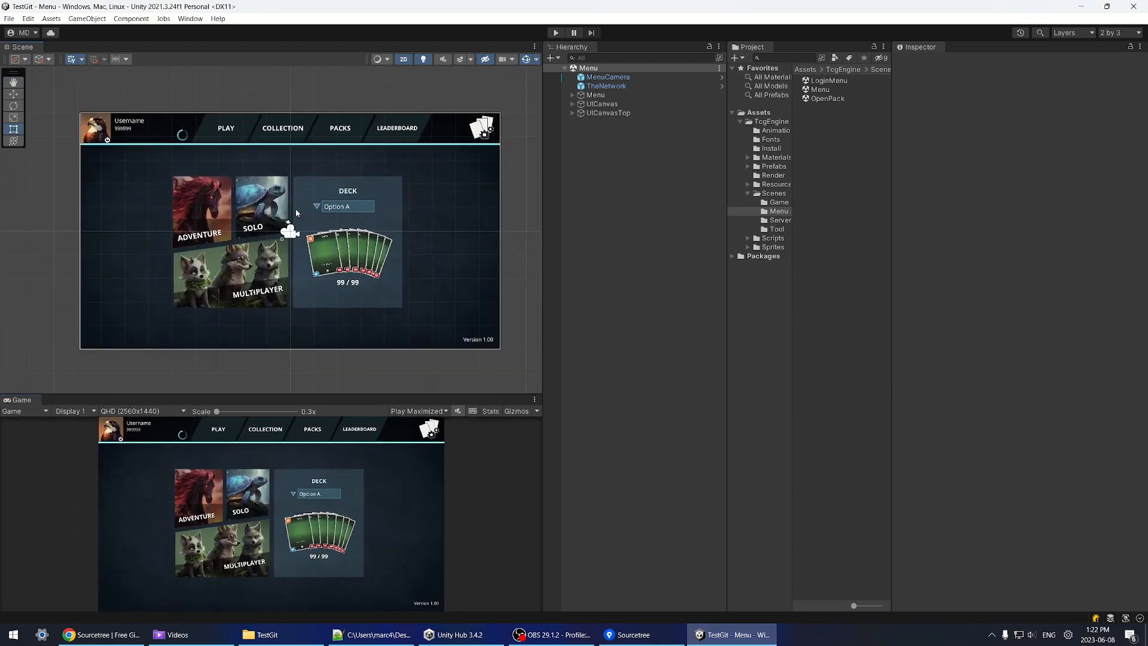
left_click(749, 197)
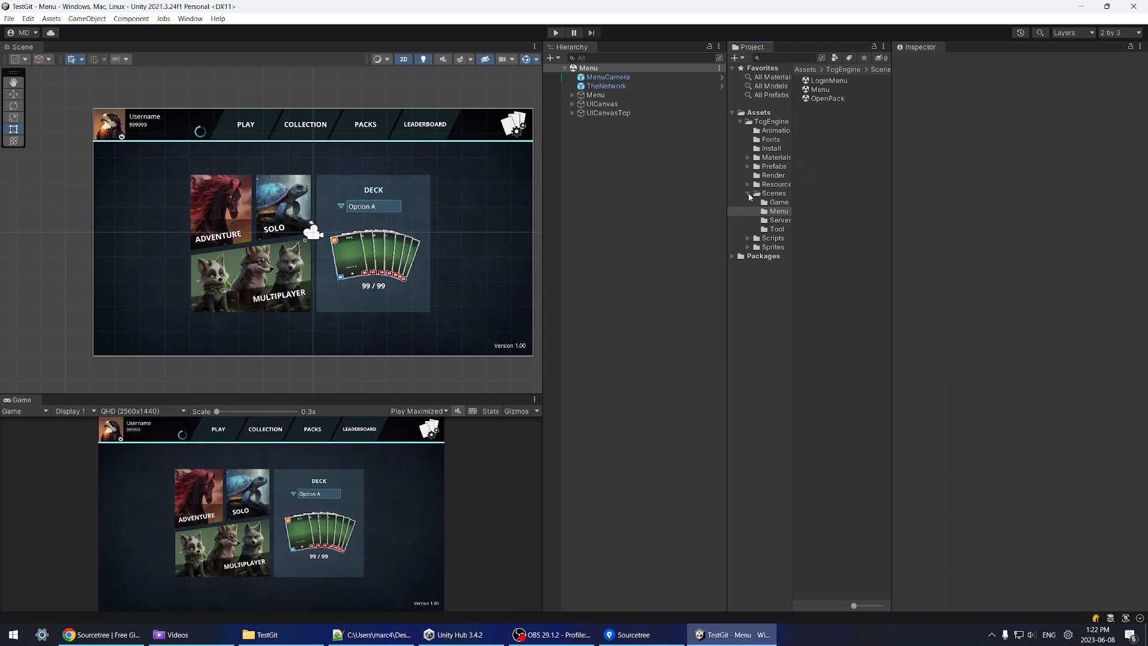
left_click(749, 195)
left_click(748, 186)
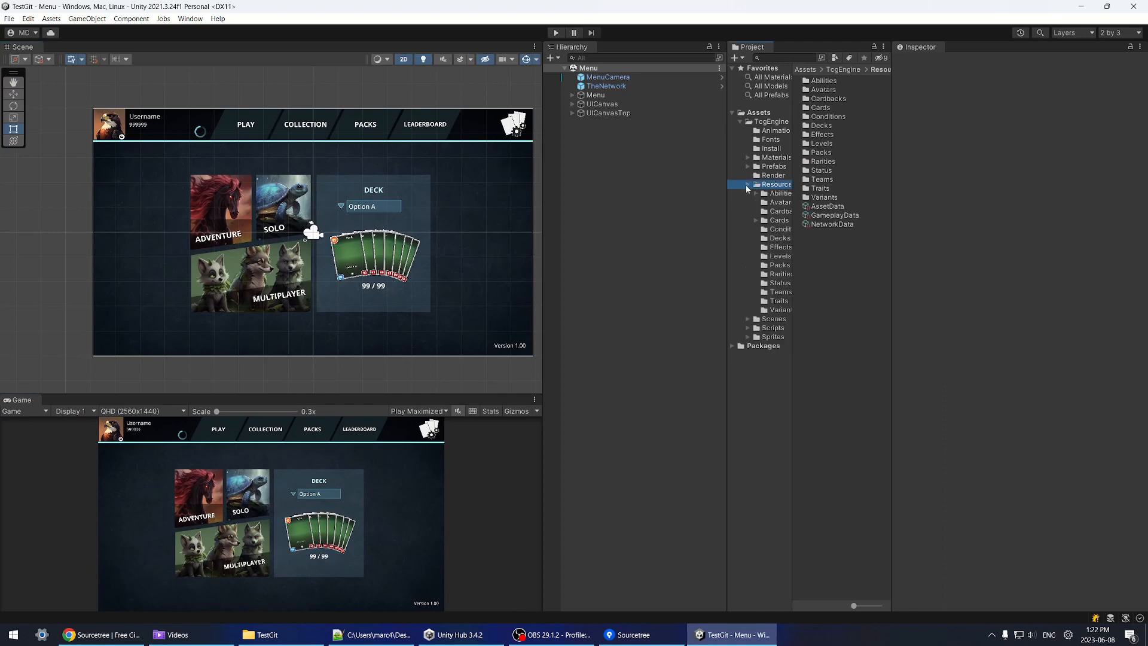
left_click(741, 220)
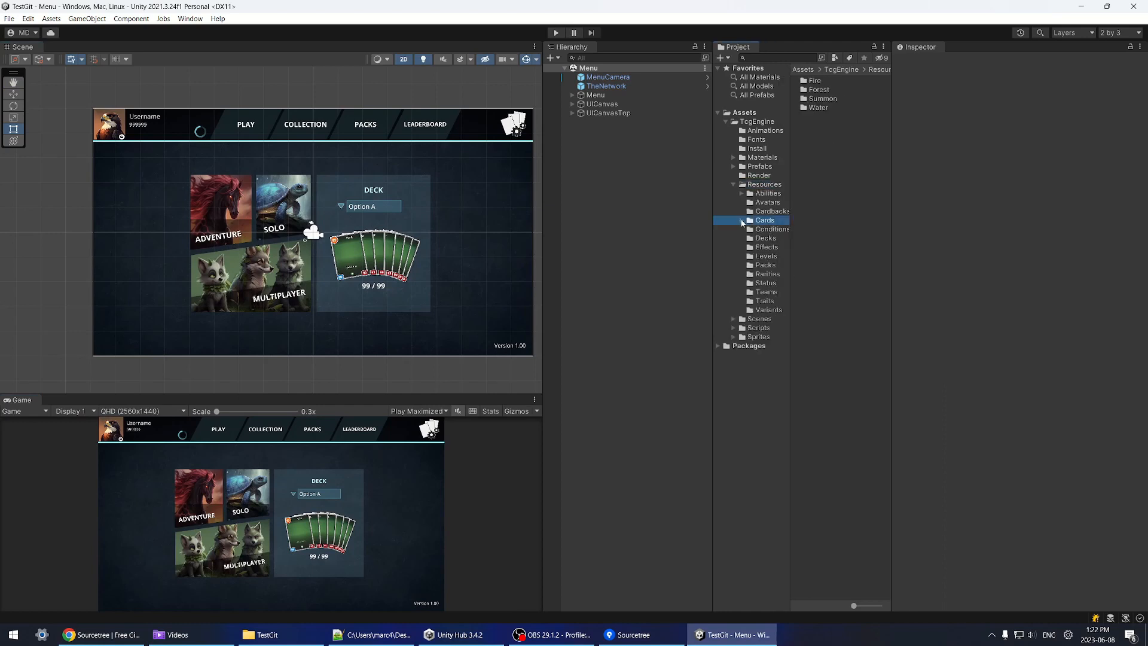
left_click(742, 221)
left_click(764, 230)
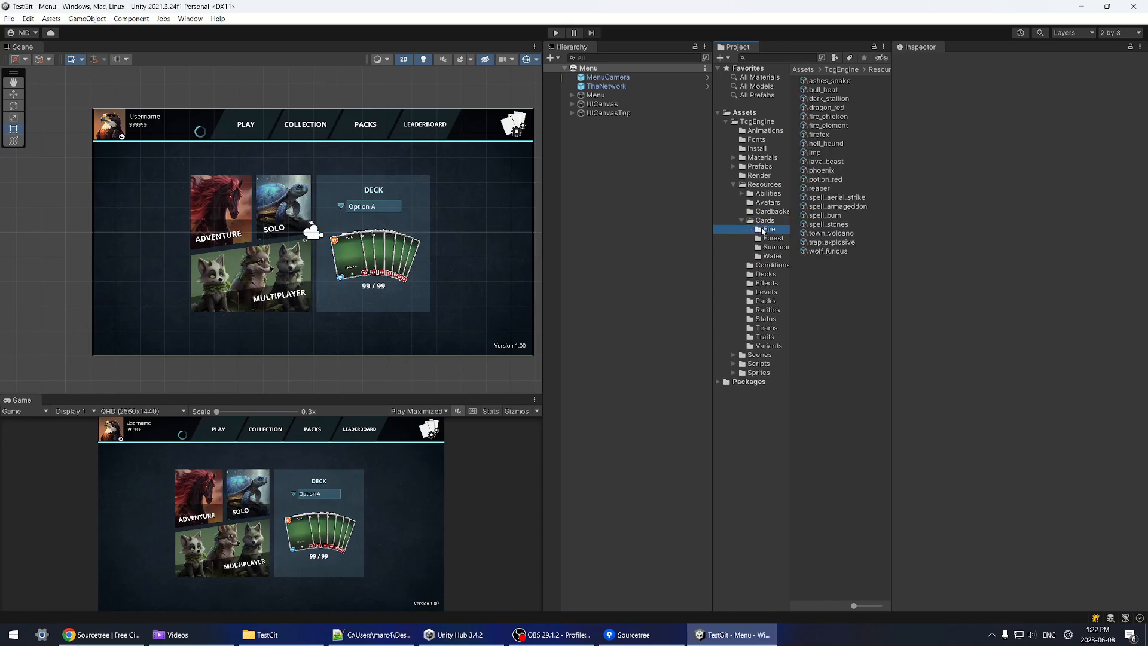
left_click(826, 109)
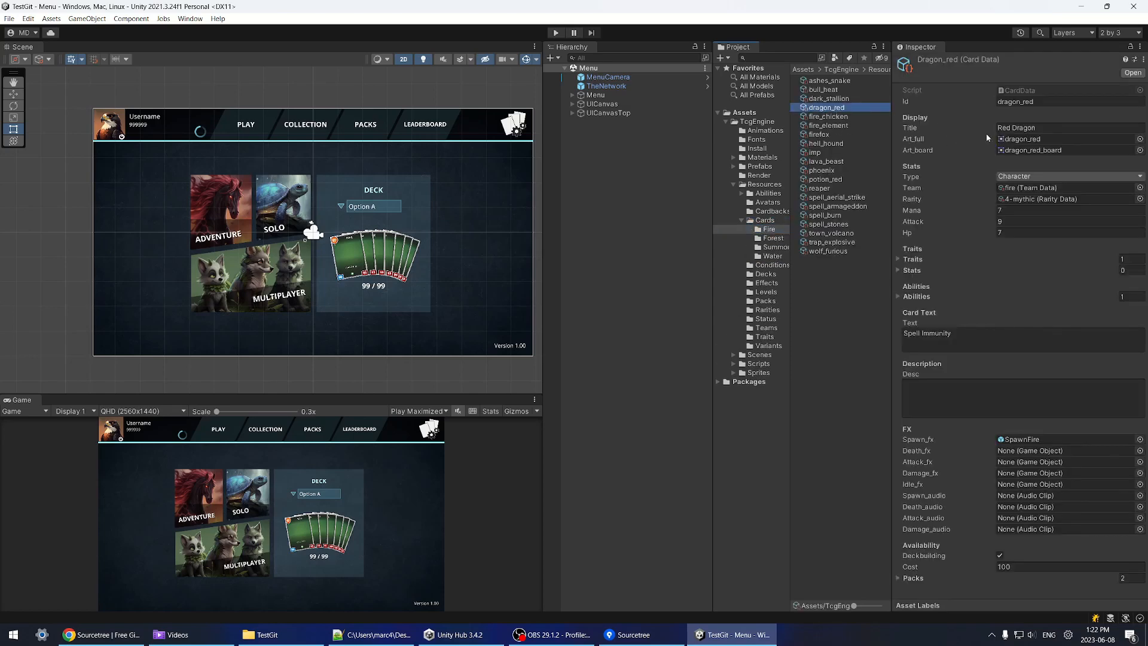
Step: Set the Red Dragon's Attack to 15 and Hp to 15
left_click(1012, 221)
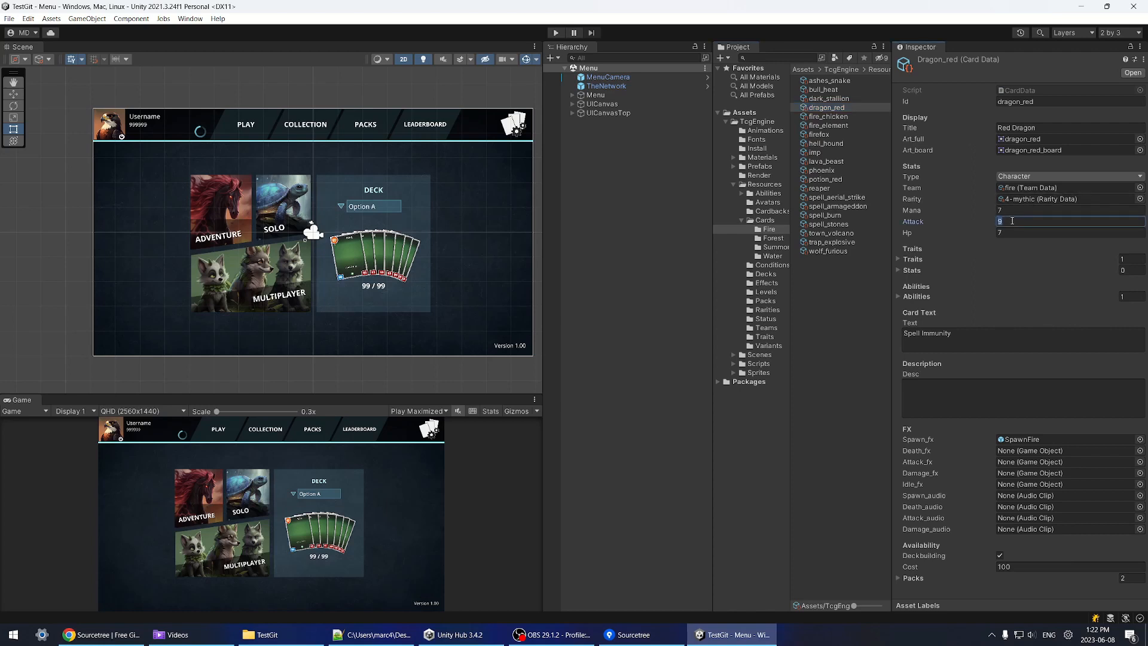
type("15")
left_click(1016, 234)
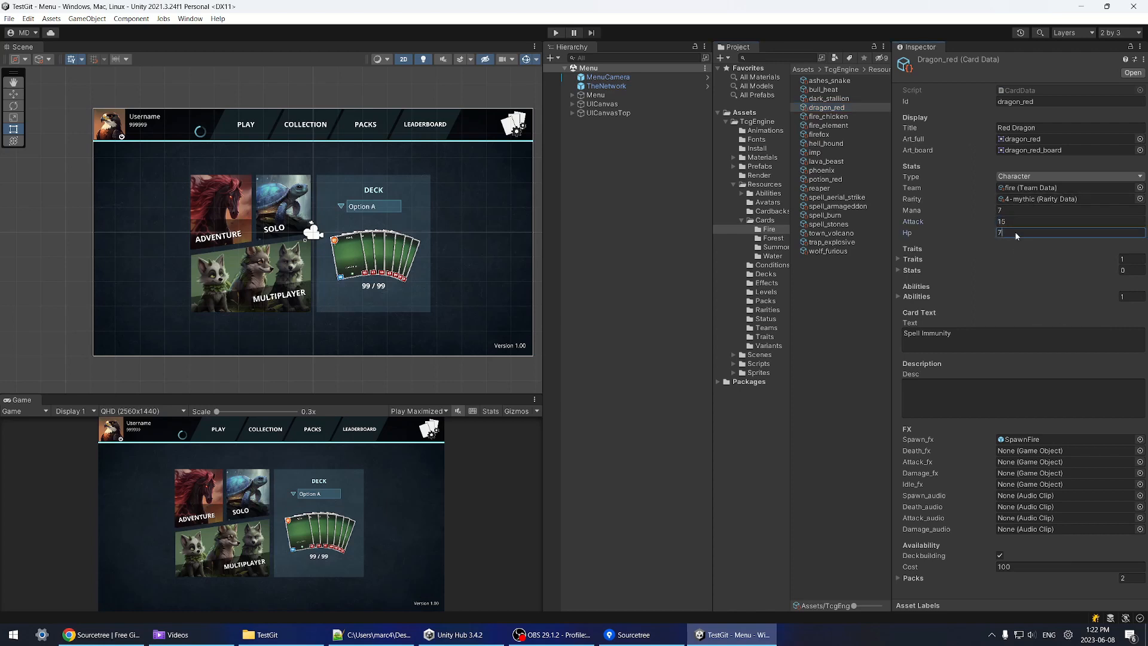
type("15")
left_click(555, 32)
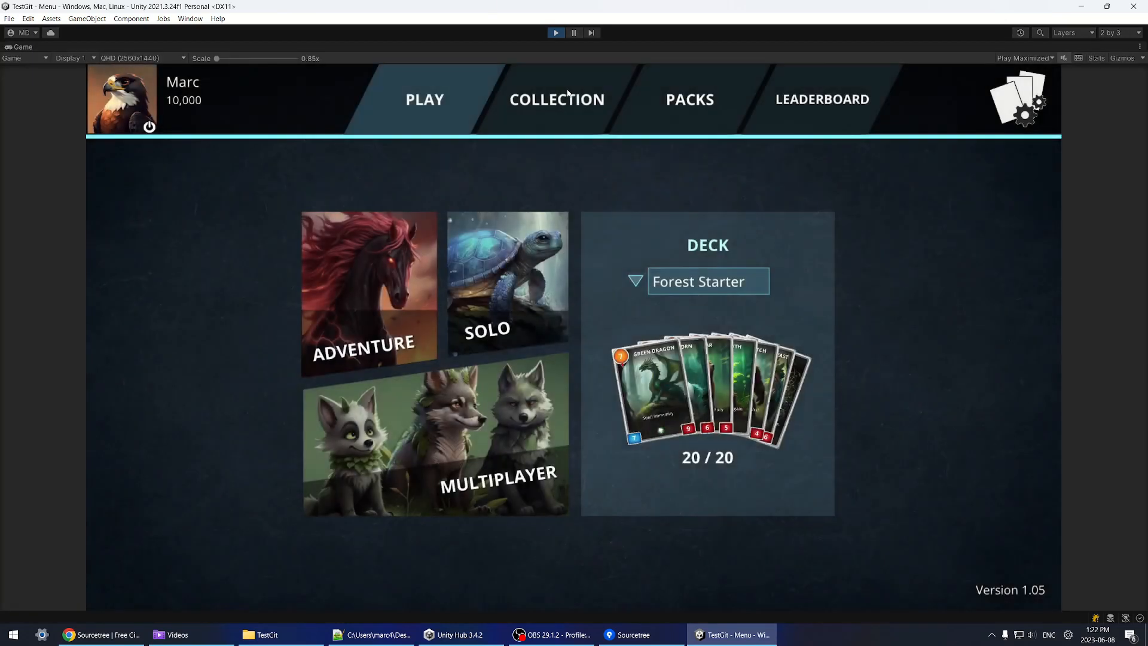
left_click(568, 96)
left_click(165, 178)
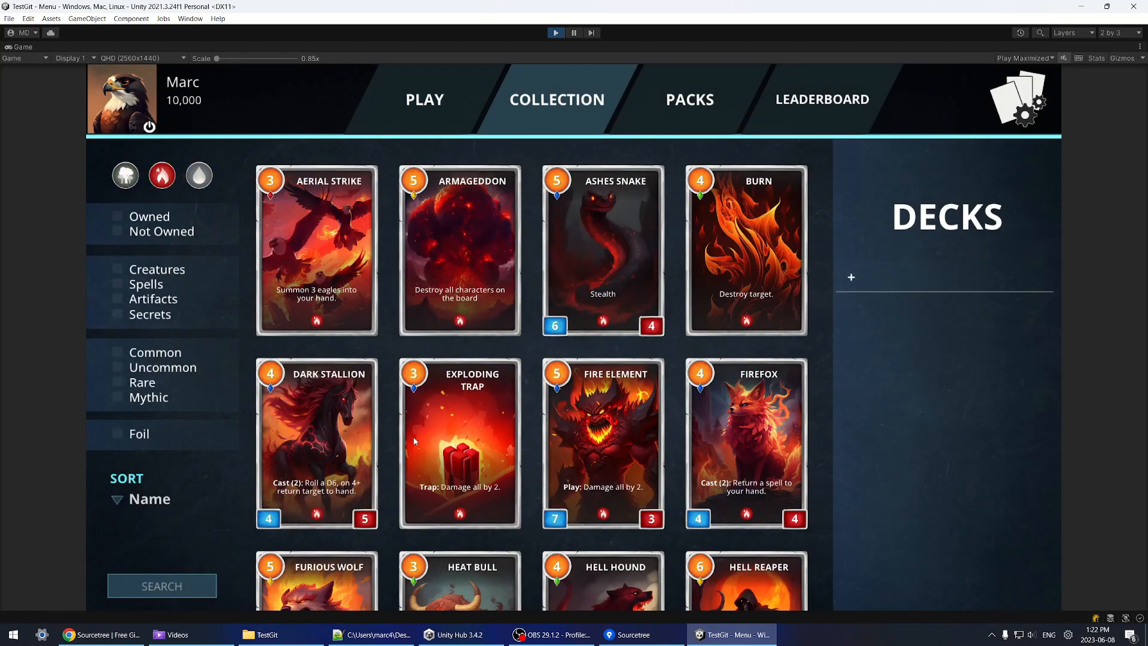
scroll(414, 441, "down", 10)
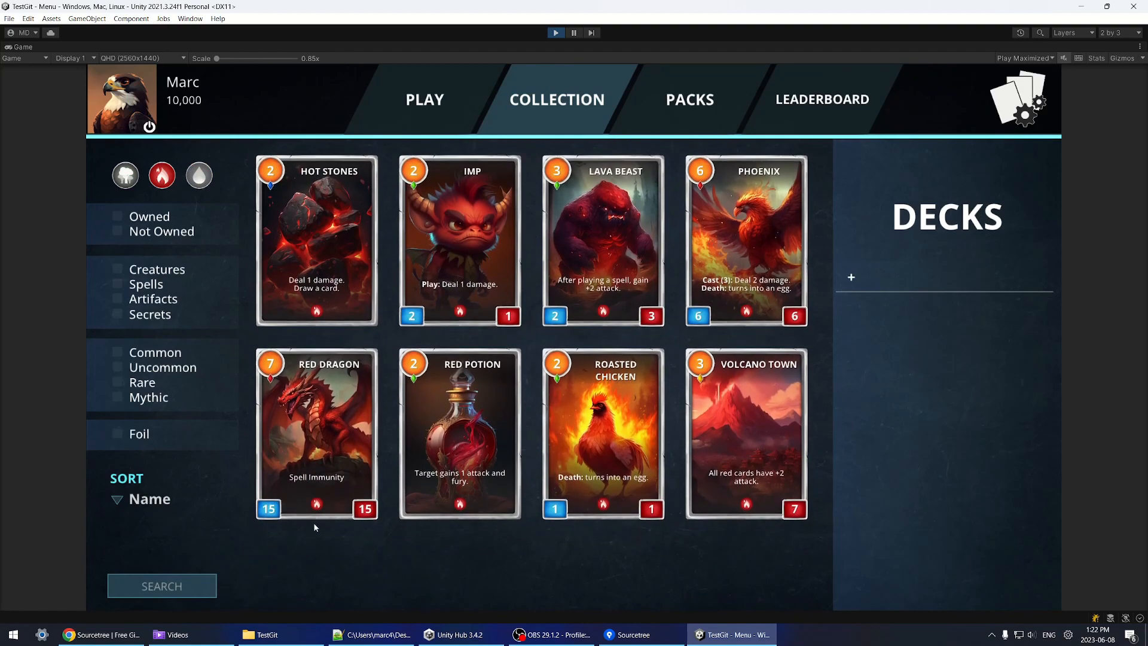
scroll(315, 527, "up", 2)
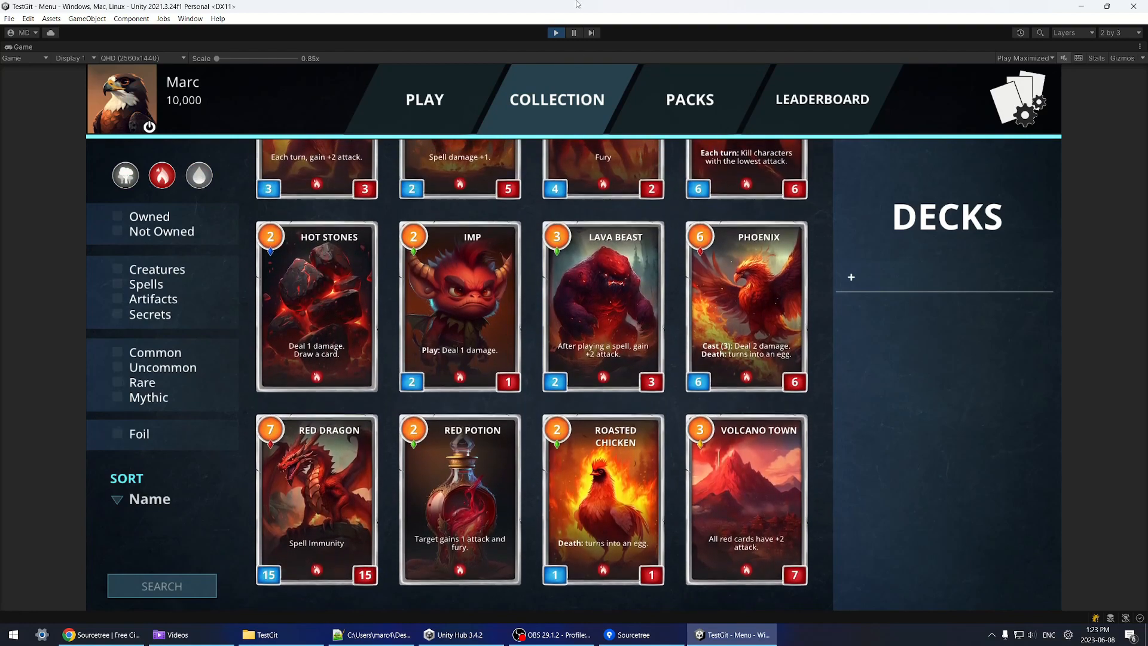
left_click(555, 32)
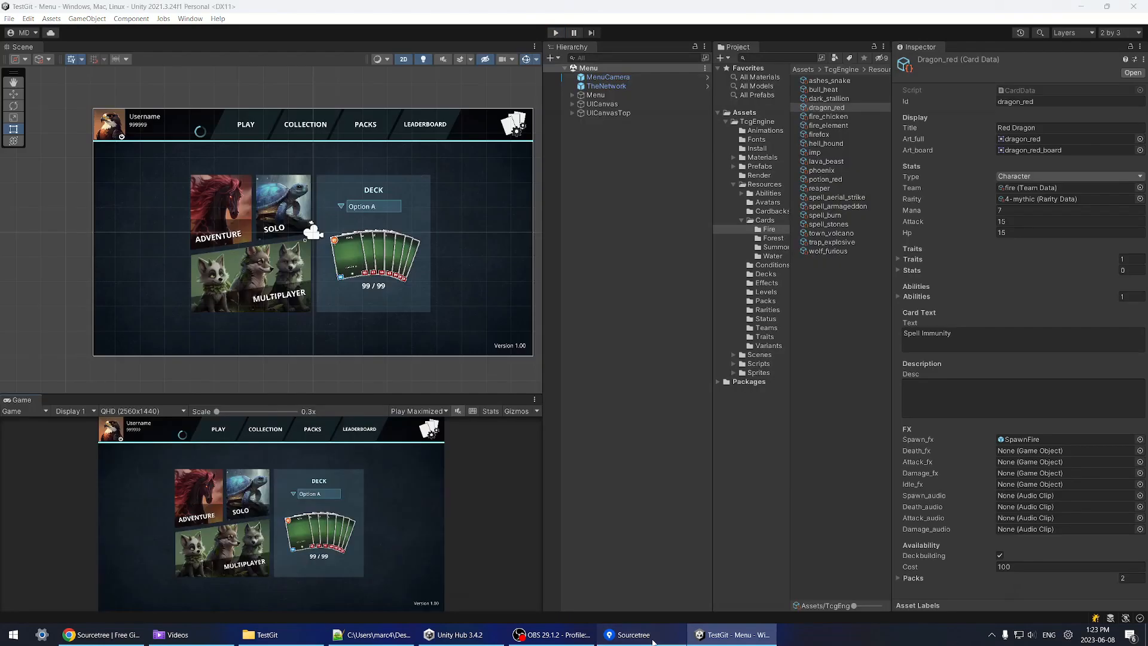
Step: Show the dragon_red.asset diff in Sourcetree's pending changes
left_click(653, 642)
left_click(215, 213)
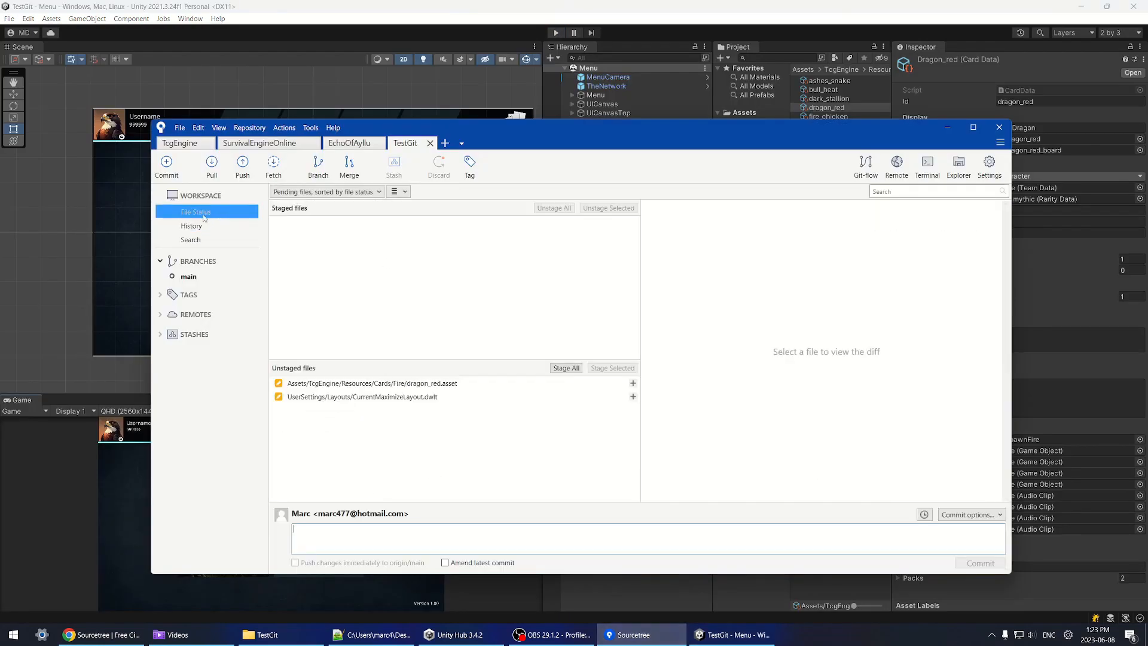
left_click(450, 385)
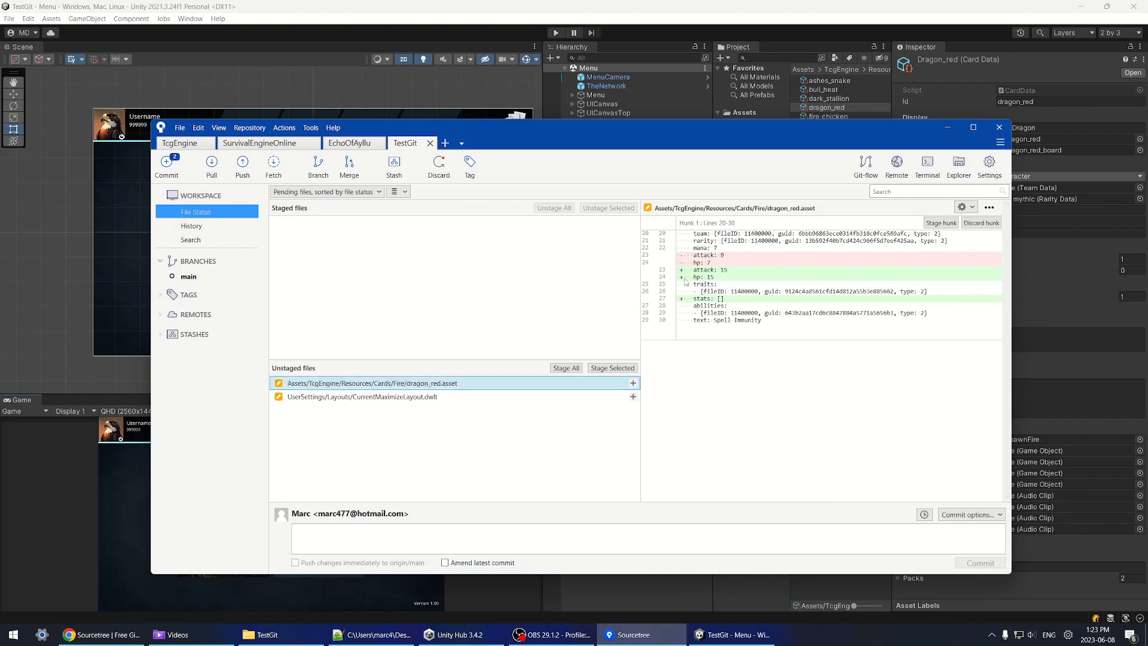
Step: Select the attack 9→15 and hp 7→15 diff lines and stage them
left_click(717, 298)
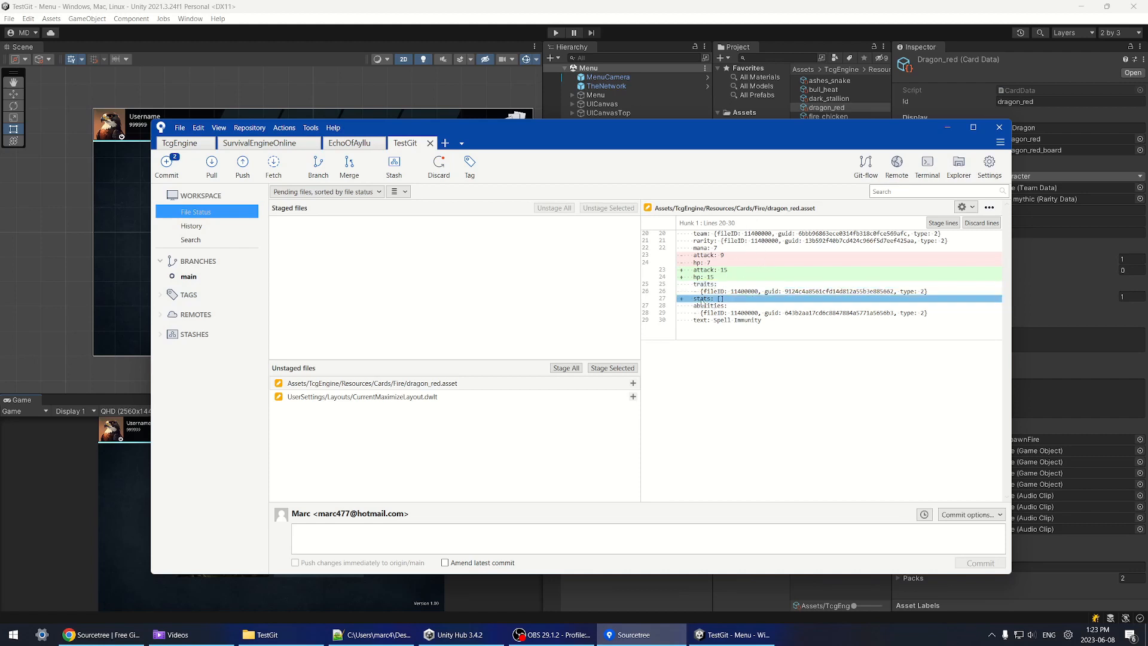
left_click(722, 271)
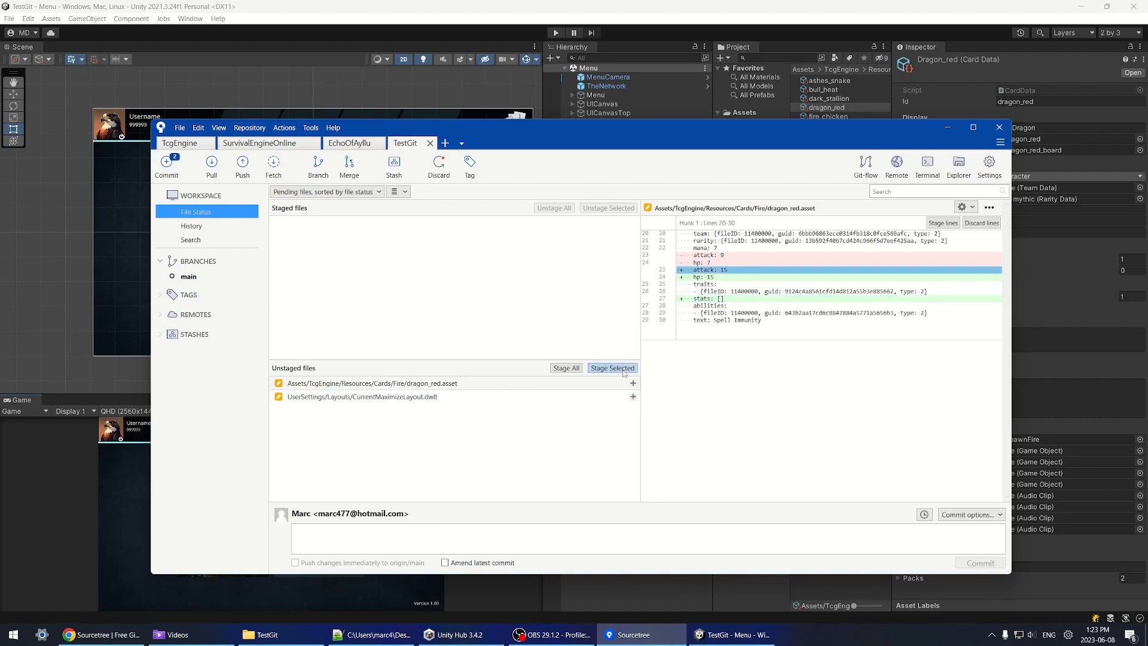
left_click(722, 278)
left_click(724, 255)
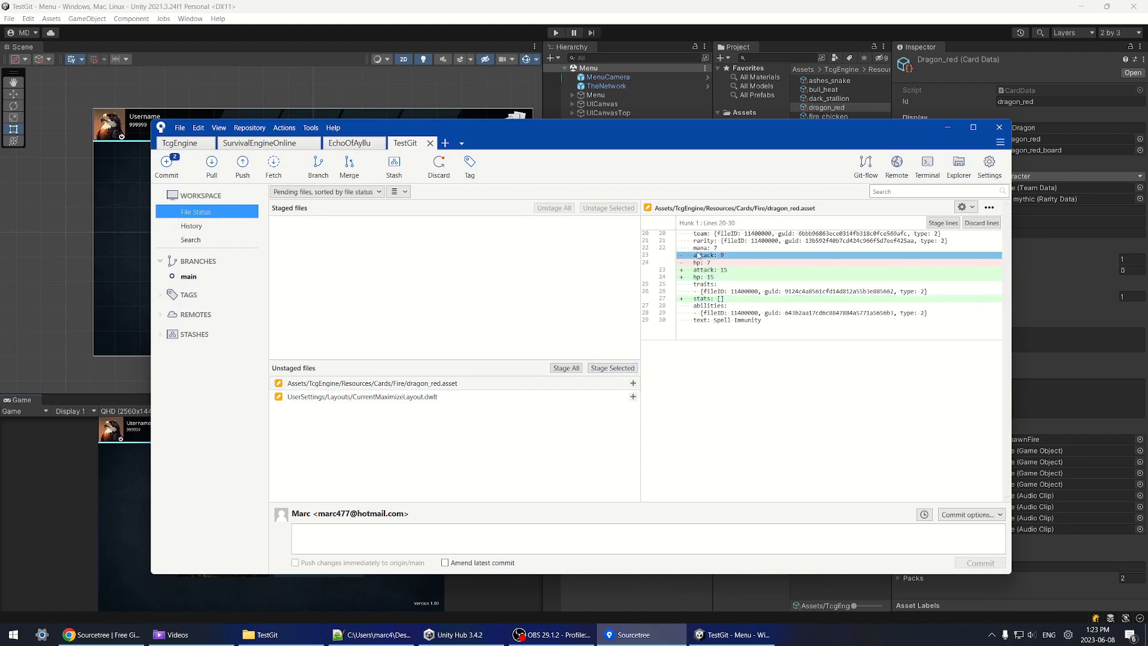
left_click(715, 263)
left_click(711, 256)
left_click(706, 262)
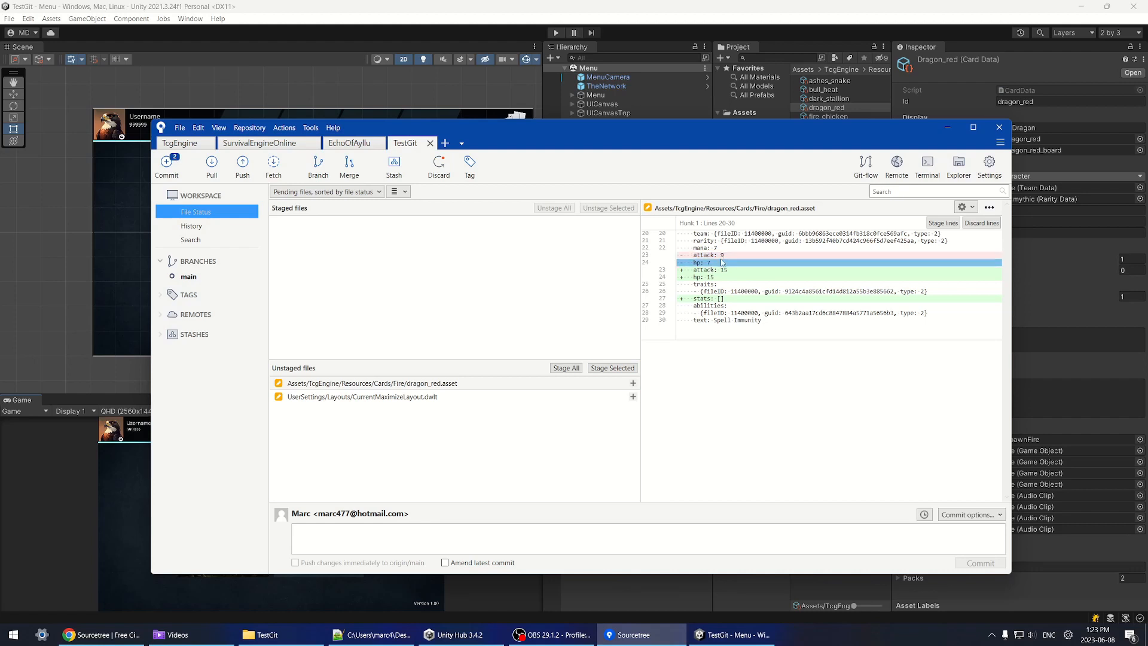
left_click(716, 270)
left_click(717, 278)
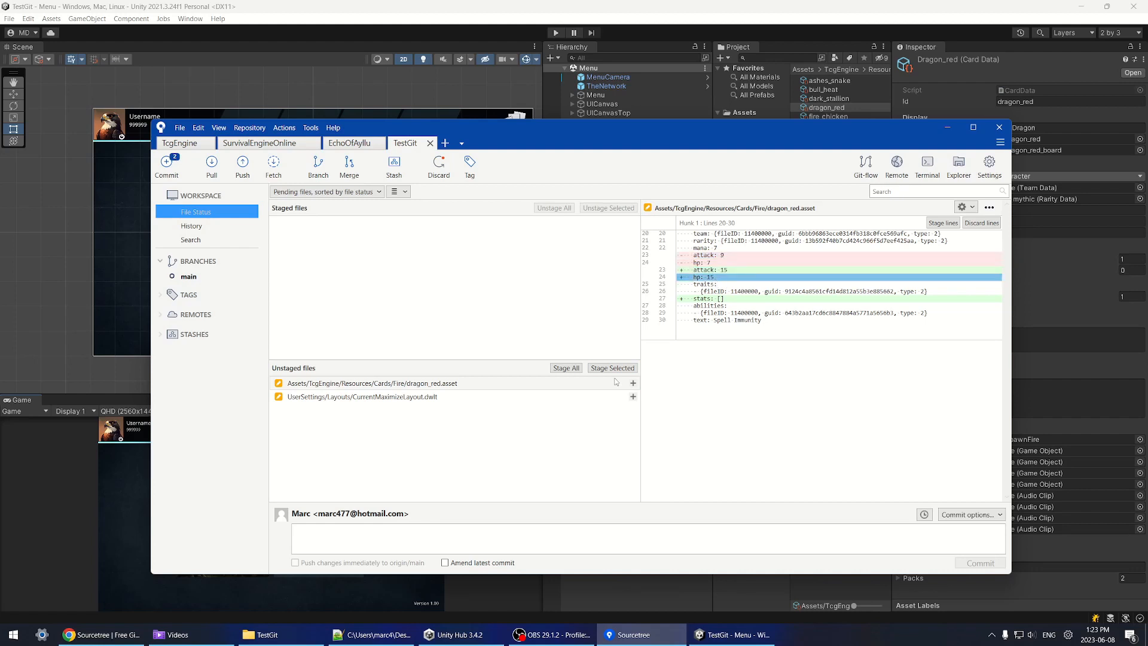
left_click(615, 368)
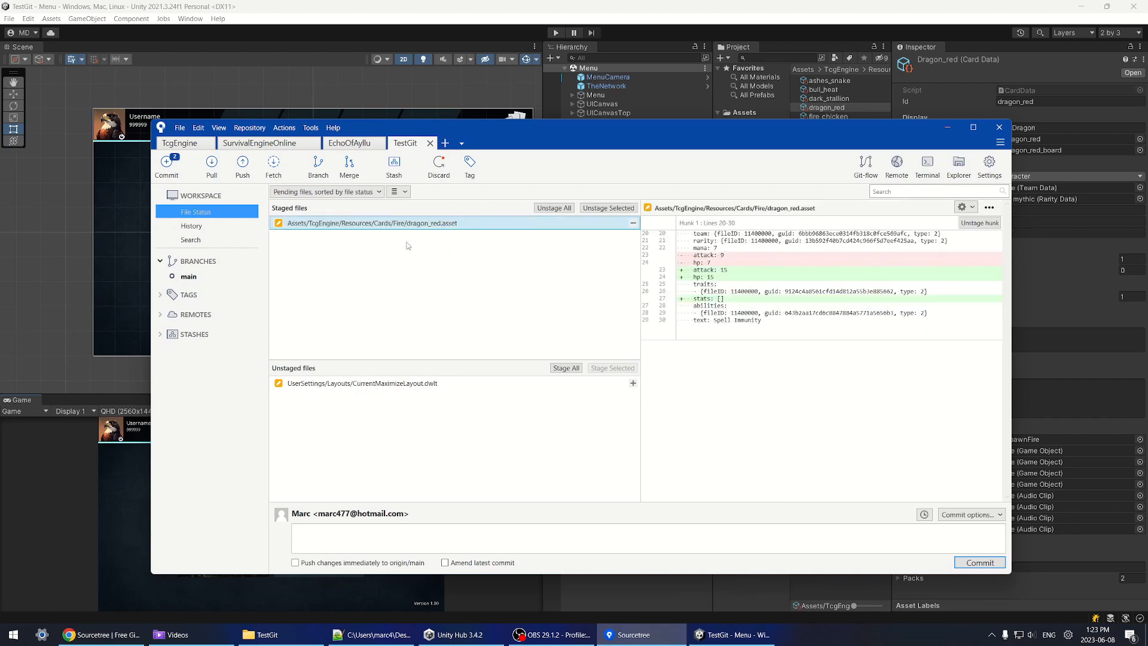
Step: Review CurrentMaximizeLayout.dwlt, staging and then unstaging it
left_click(386, 383)
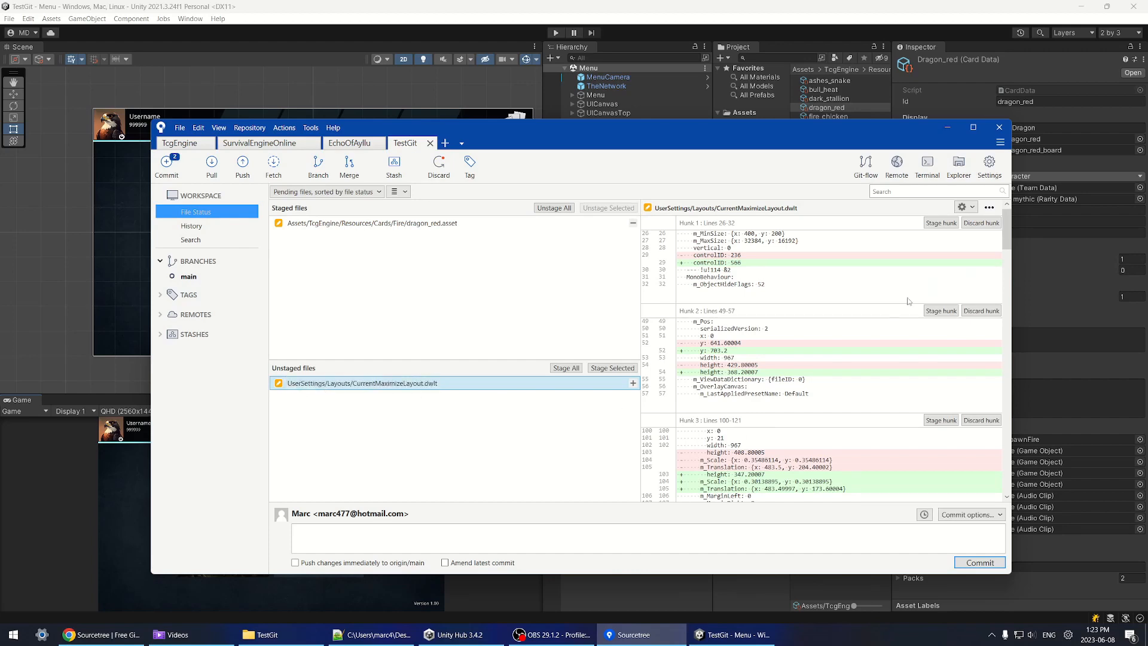
mouse_move(1007, 228)
left_mouse_down()
mouse_move(1019, 300)
mouse_move(1010, 227)
left_mouse_up()
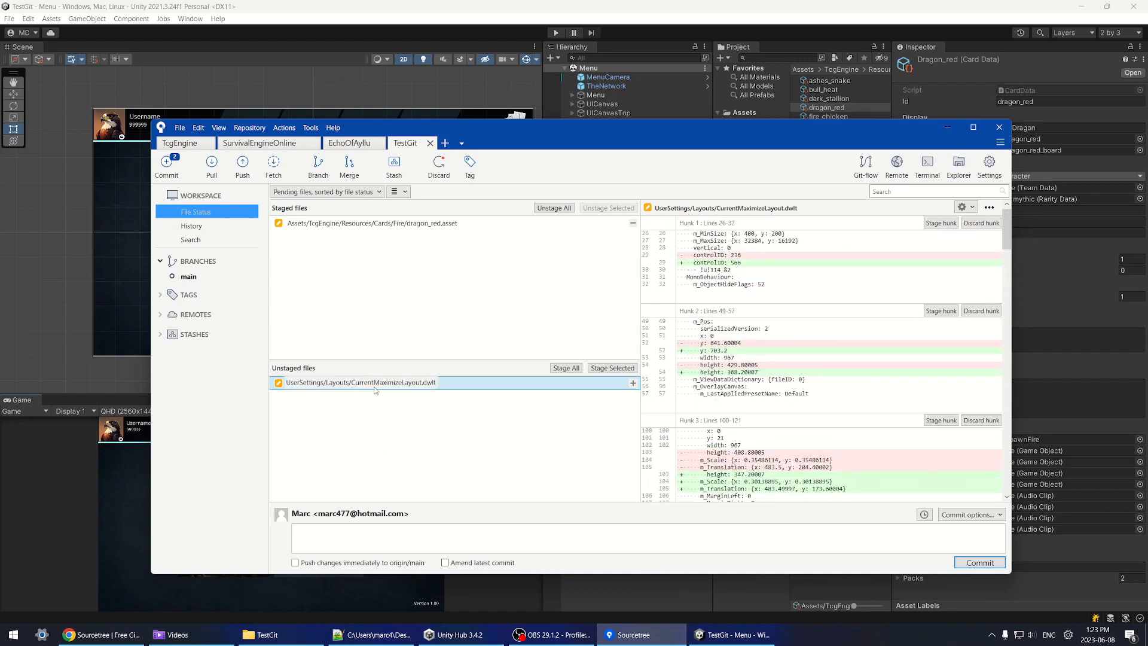
right_click(332, 387)
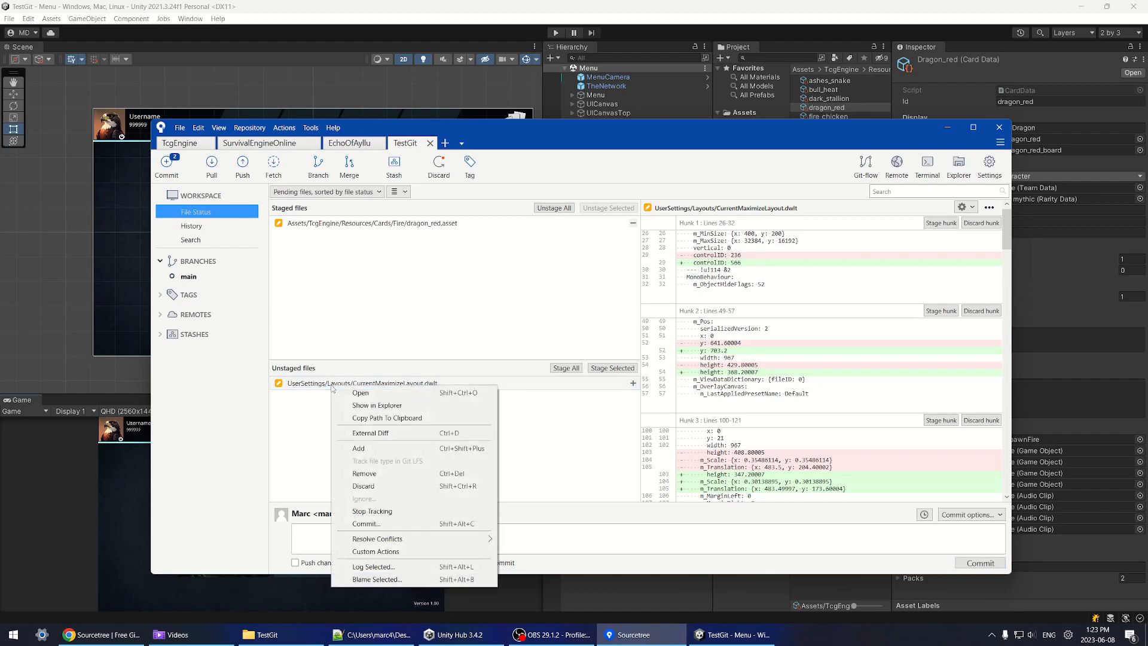
left_click(308, 398)
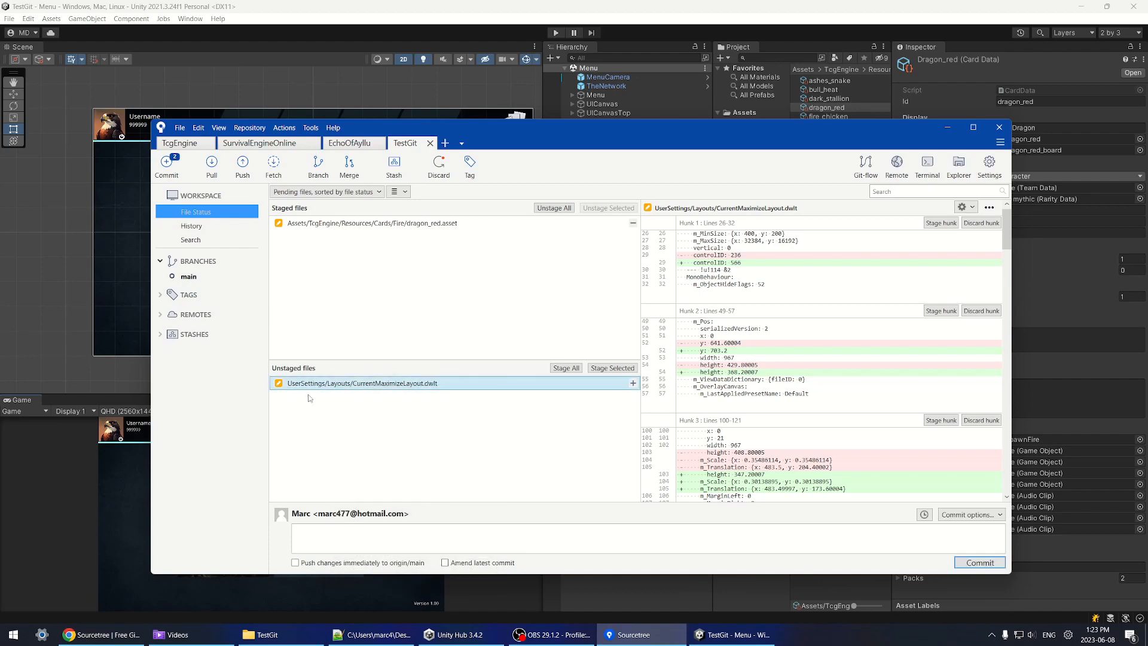
left_click(612, 368)
left_click(412, 242)
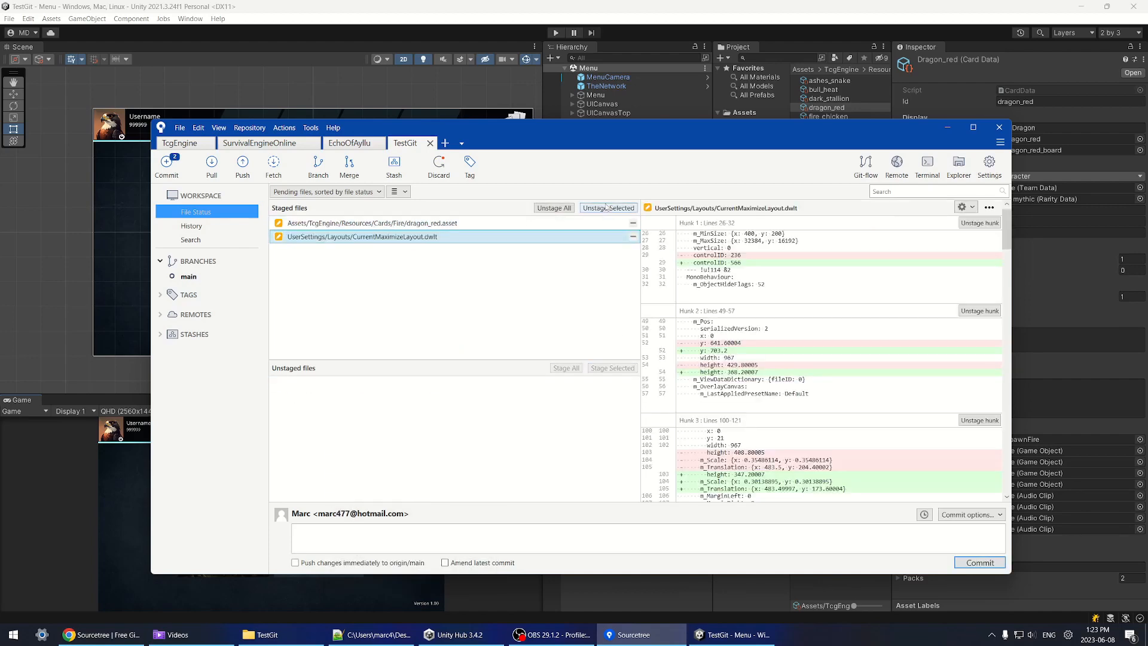
left_click(608, 208)
left_click(396, 385)
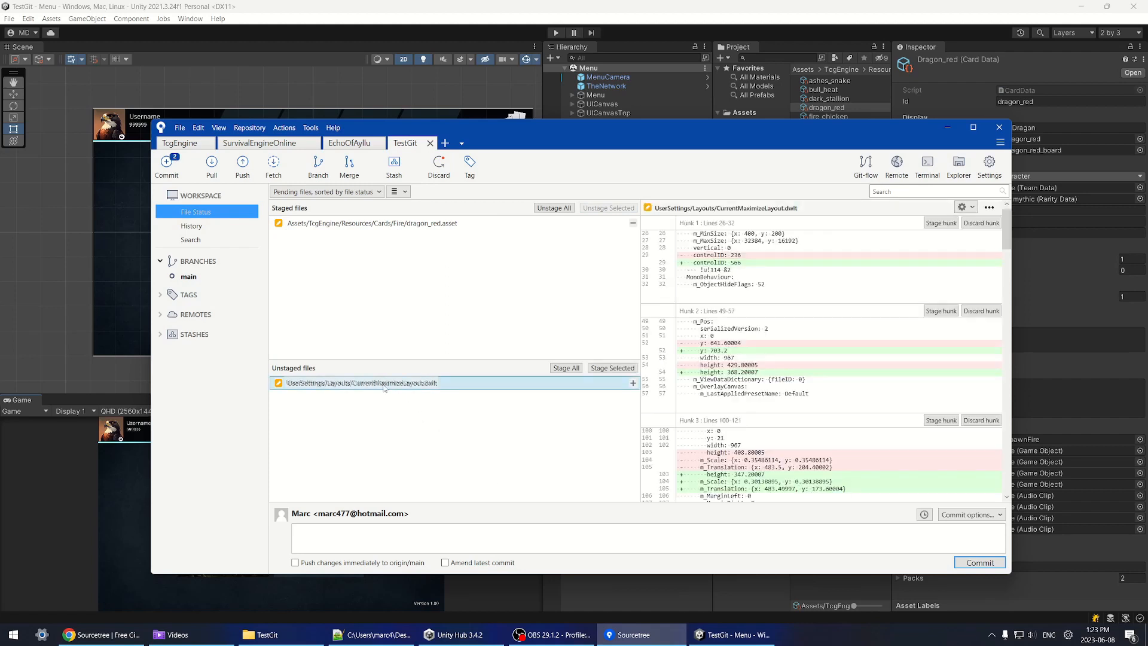
Step: Discard the CurrentMaximizeLayout.dwlt changes and switch back to Unity
right_click(384, 385)
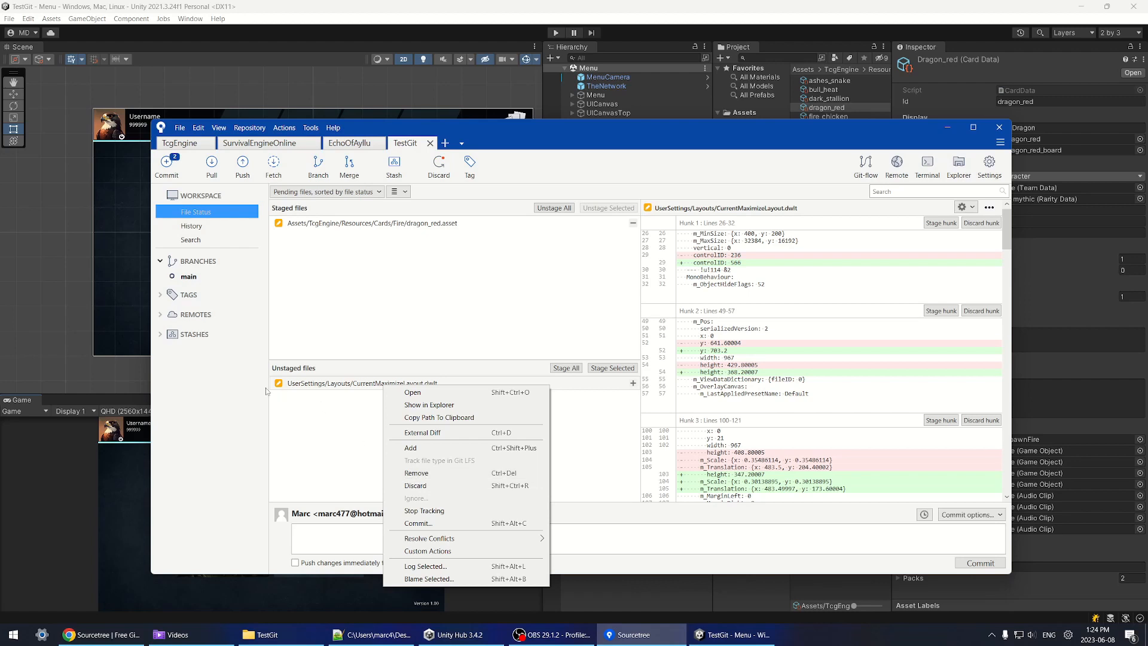
left_click(528, 385)
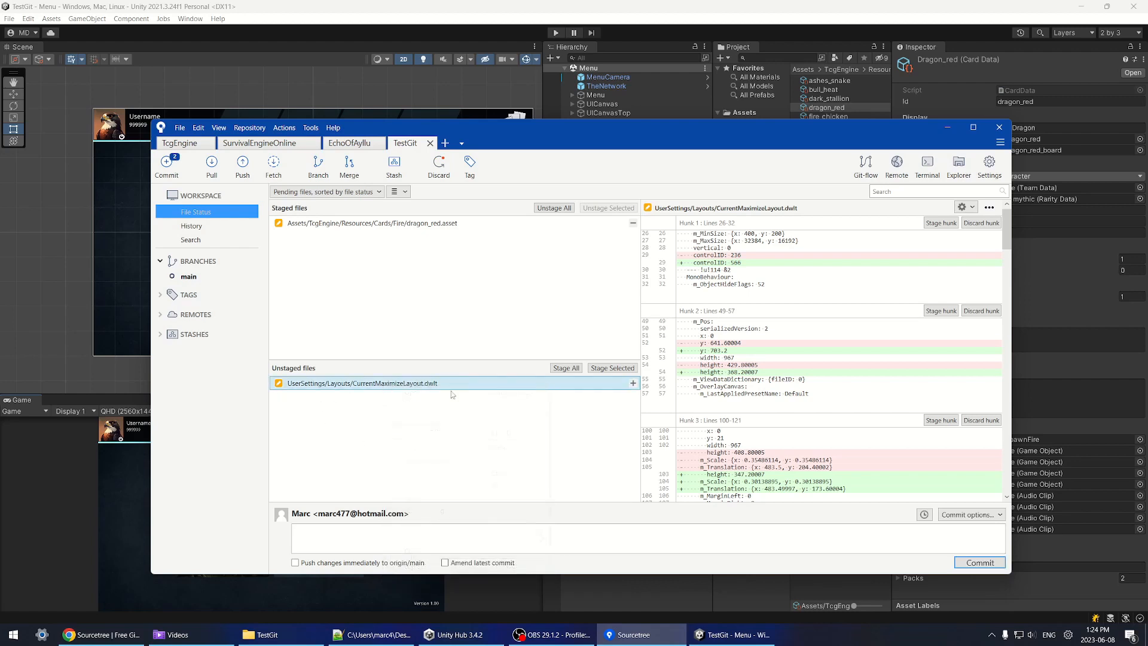
right_click(348, 386)
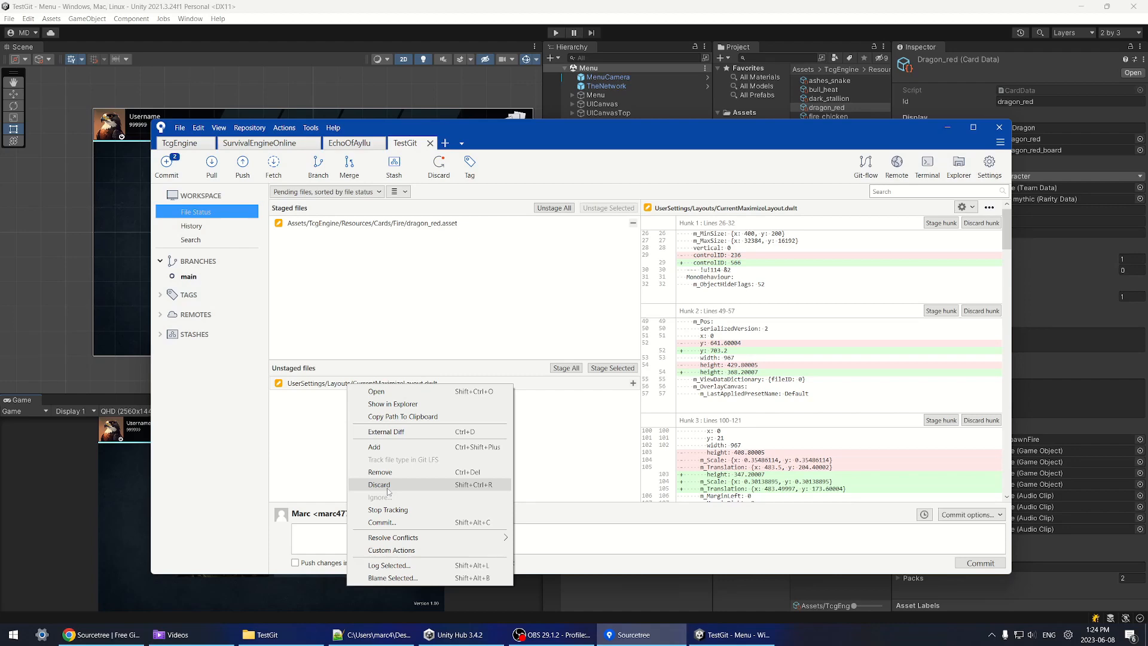
left_click(389, 485)
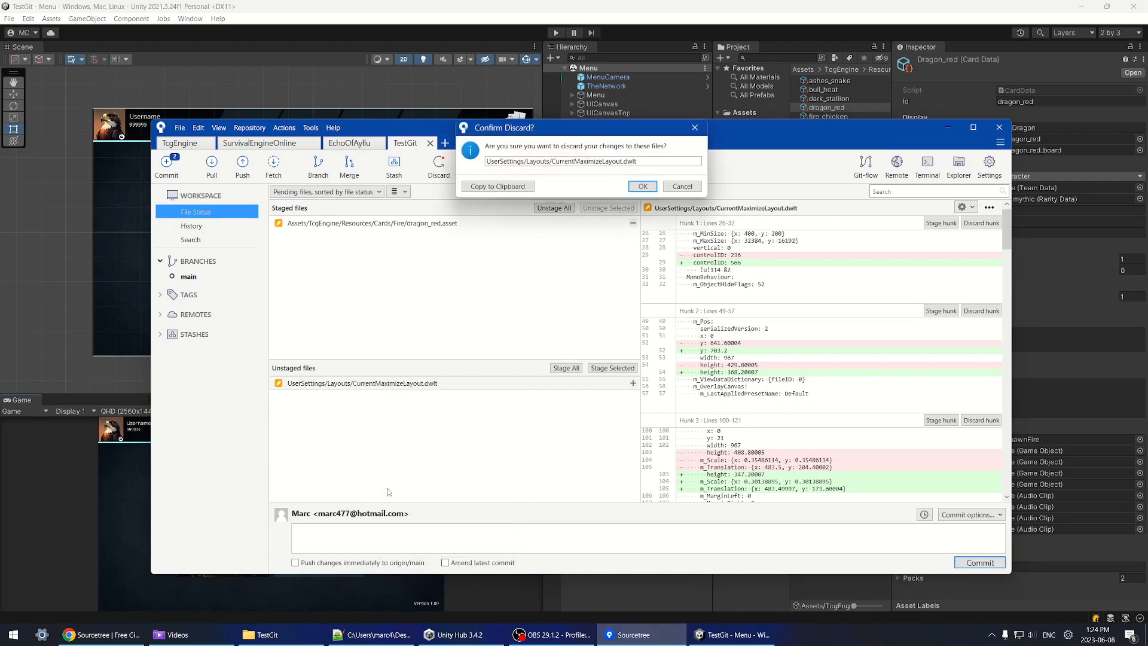
left_click(644, 189)
key("alt+Tab")
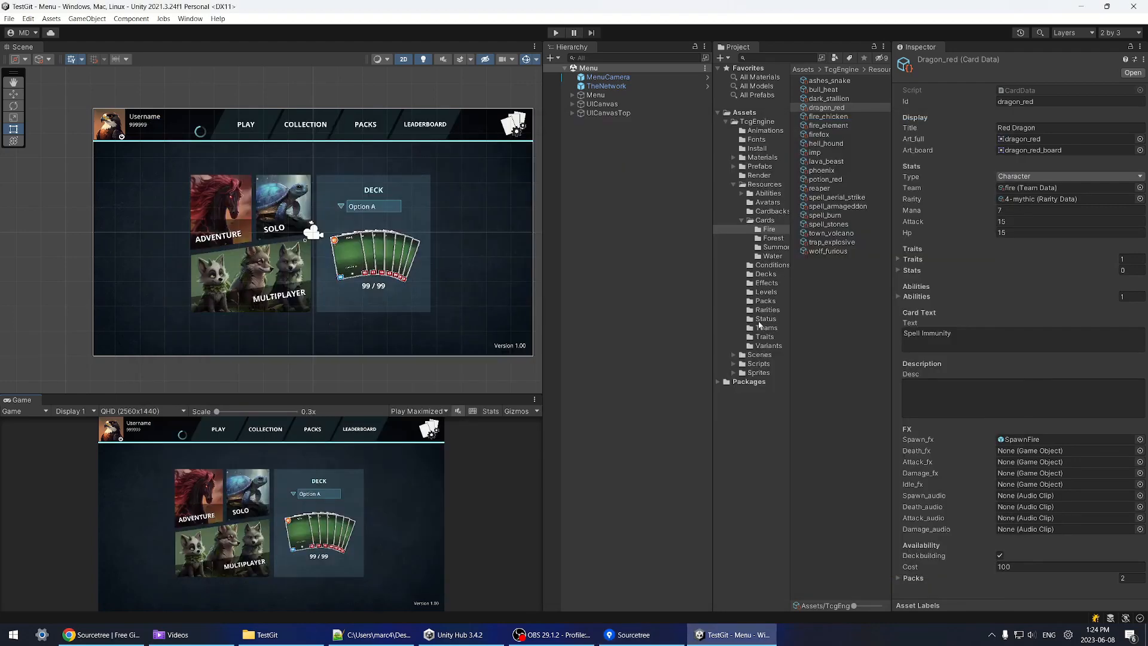
Step: Navigate to Scripts > GameLogic and open the Game script in Visual Studio
left_click(752, 363)
left_click(733, 364)
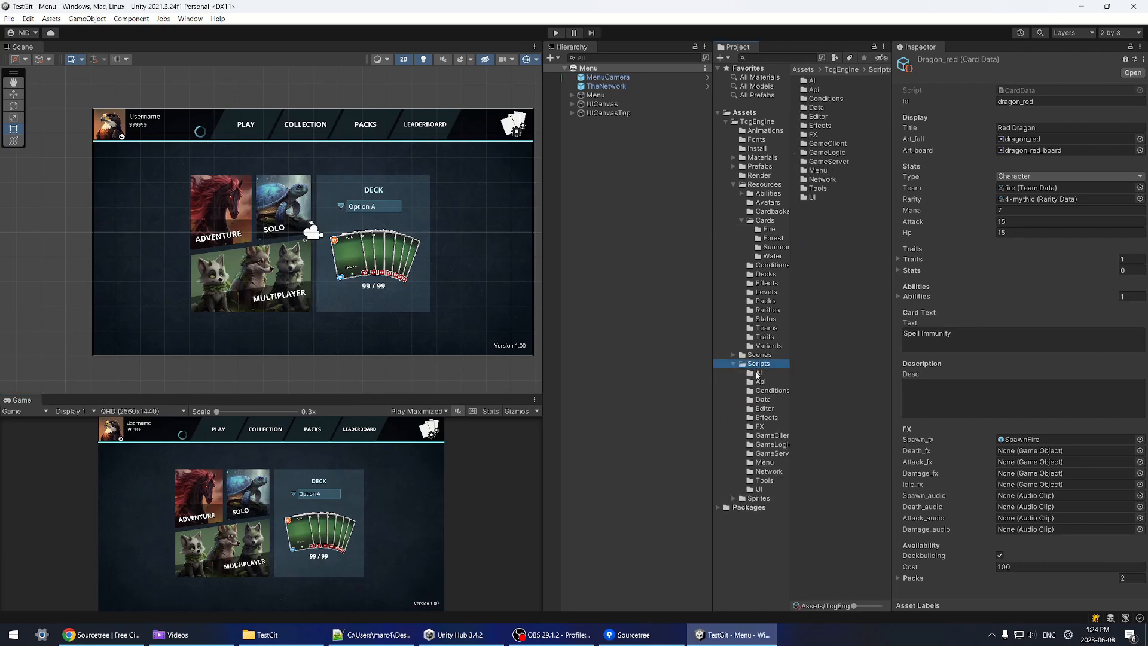
left_click_drag(791, 418, 807, 418)
left_click(765, 400)
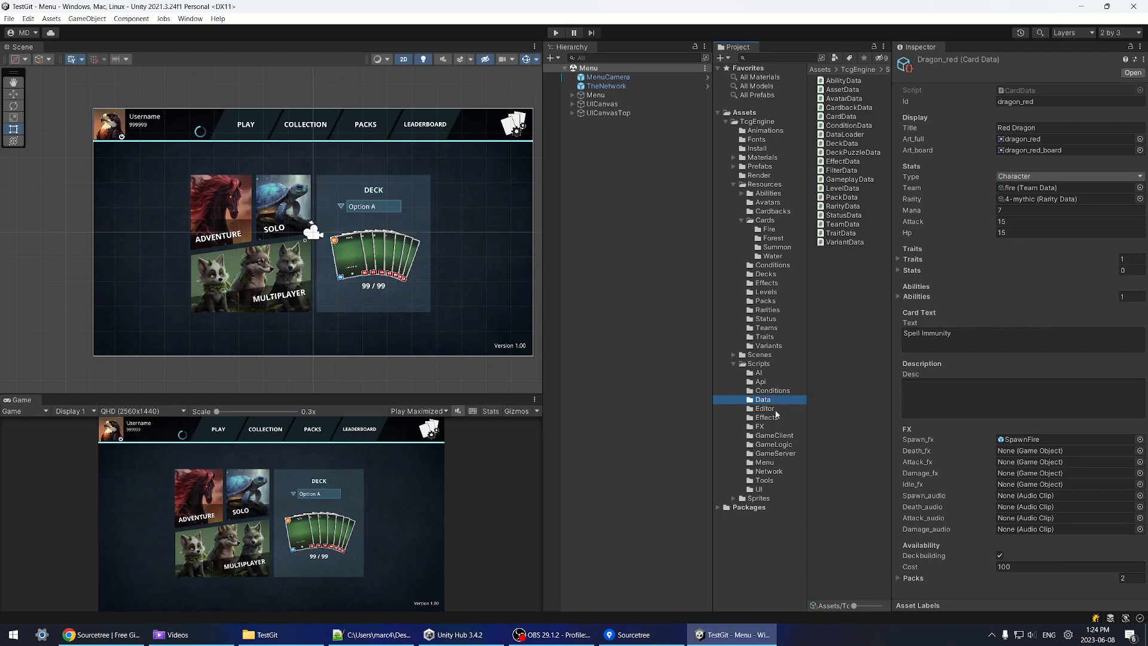
left_click(777, 445)
left_click(835, 90)
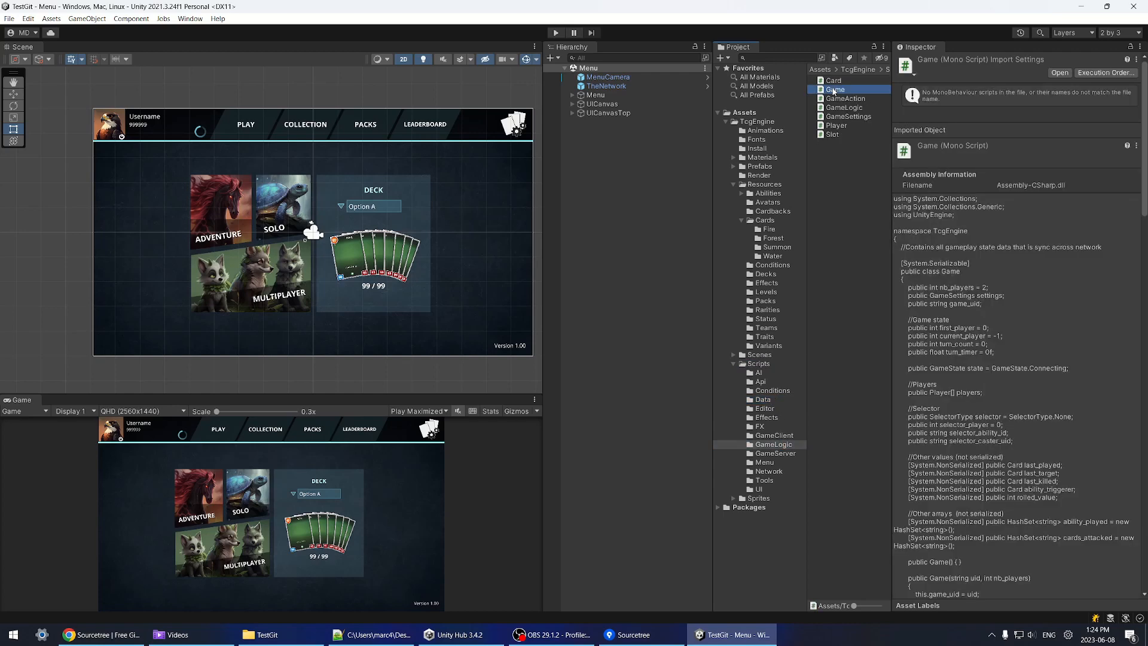
double_click(834, 89)
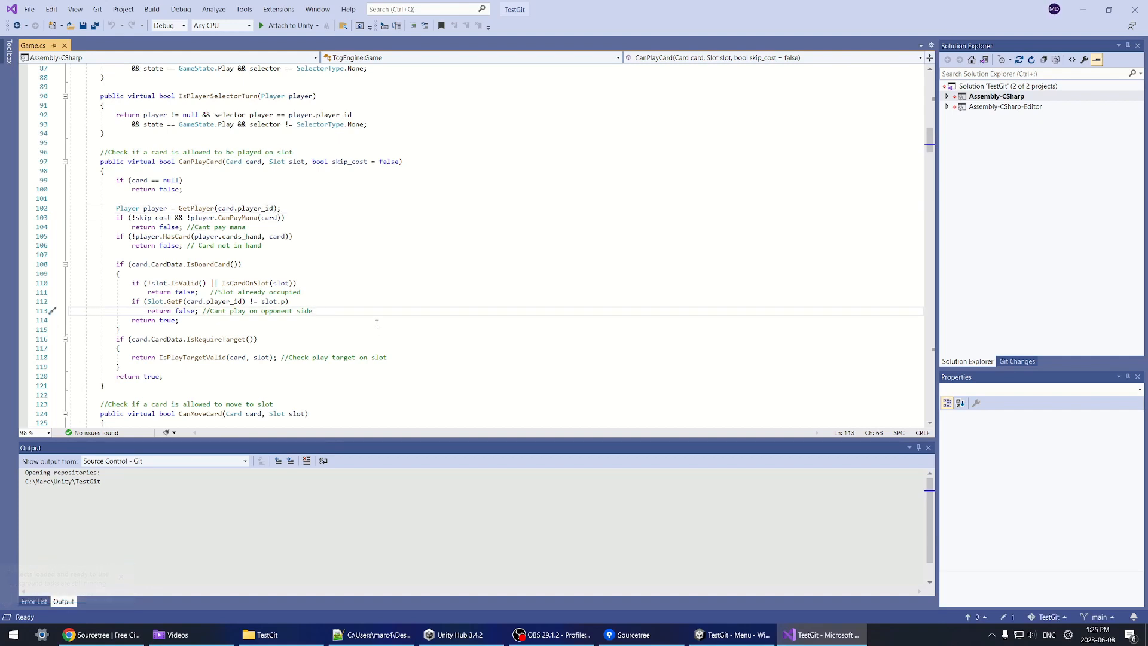
Step: Below line 113, begin an if checking card.CardData.type != CardType.Artifact && slot
key("Return")
key("Return")
key("Return")
key("Up")
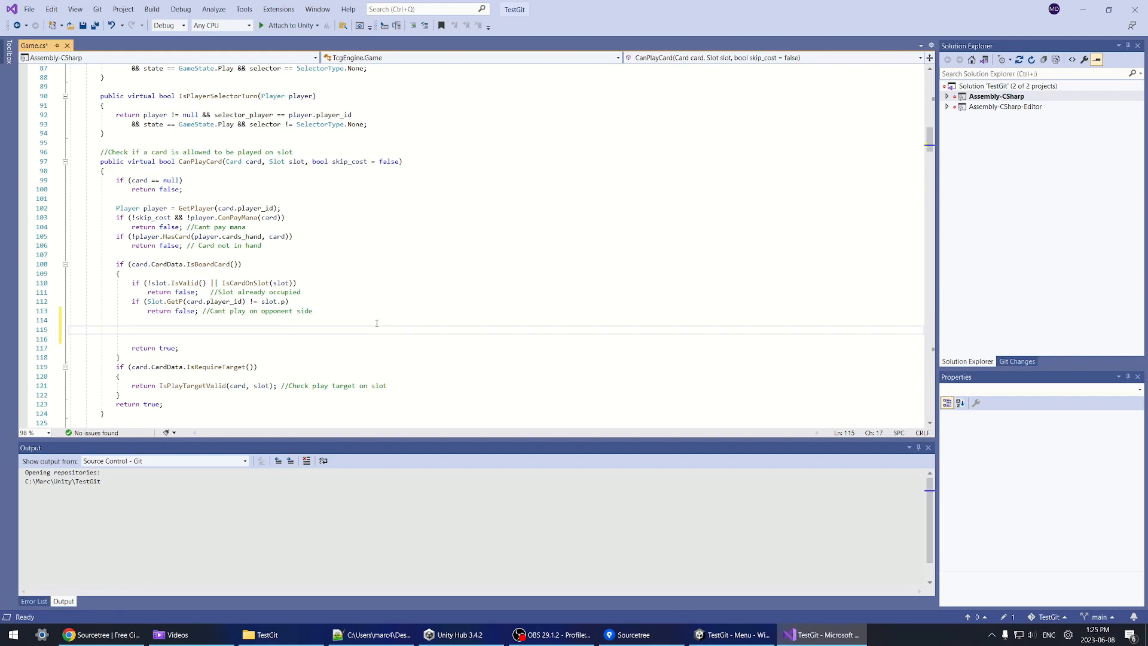
type("if(card.")
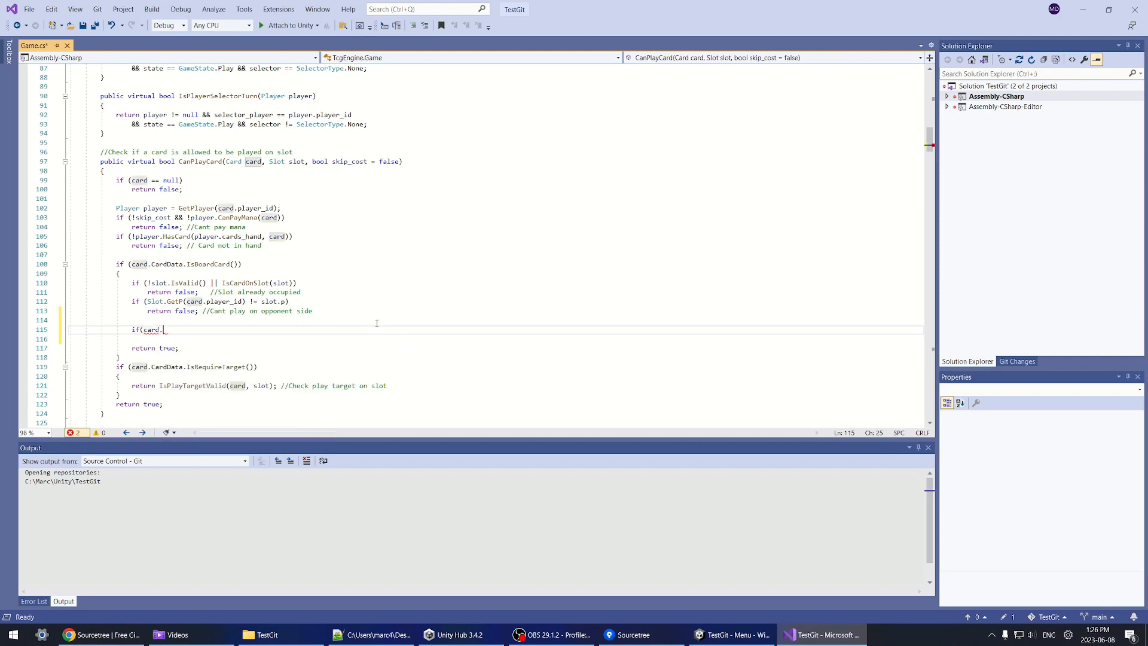
type("CardData.type")
key("ctrl+s")
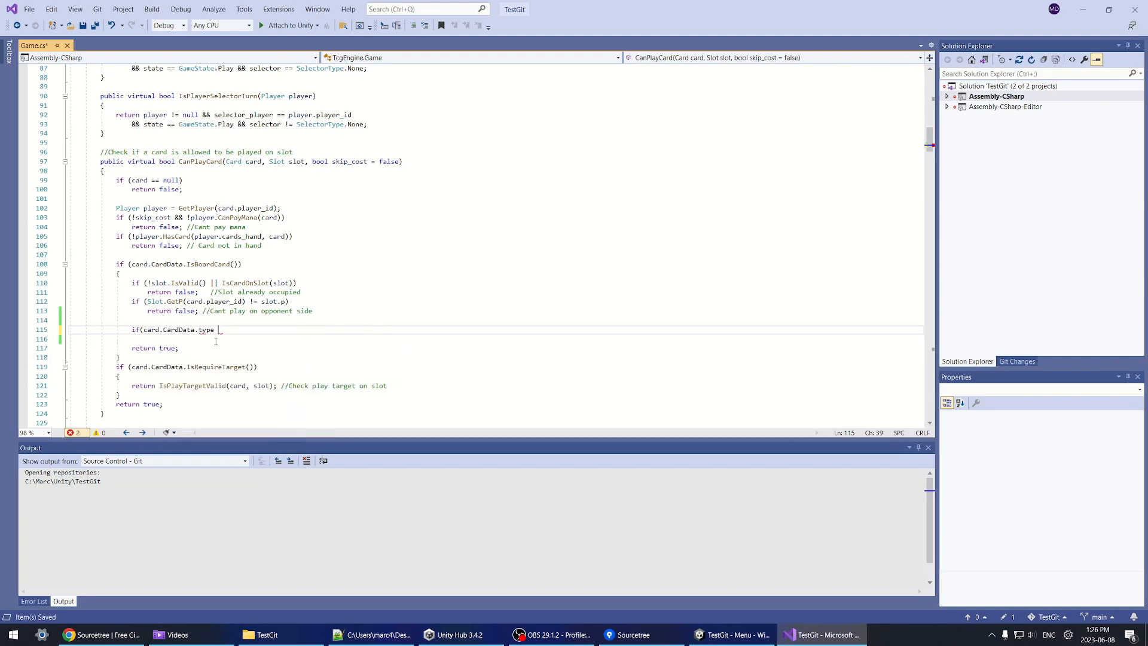
type("== CardType.")
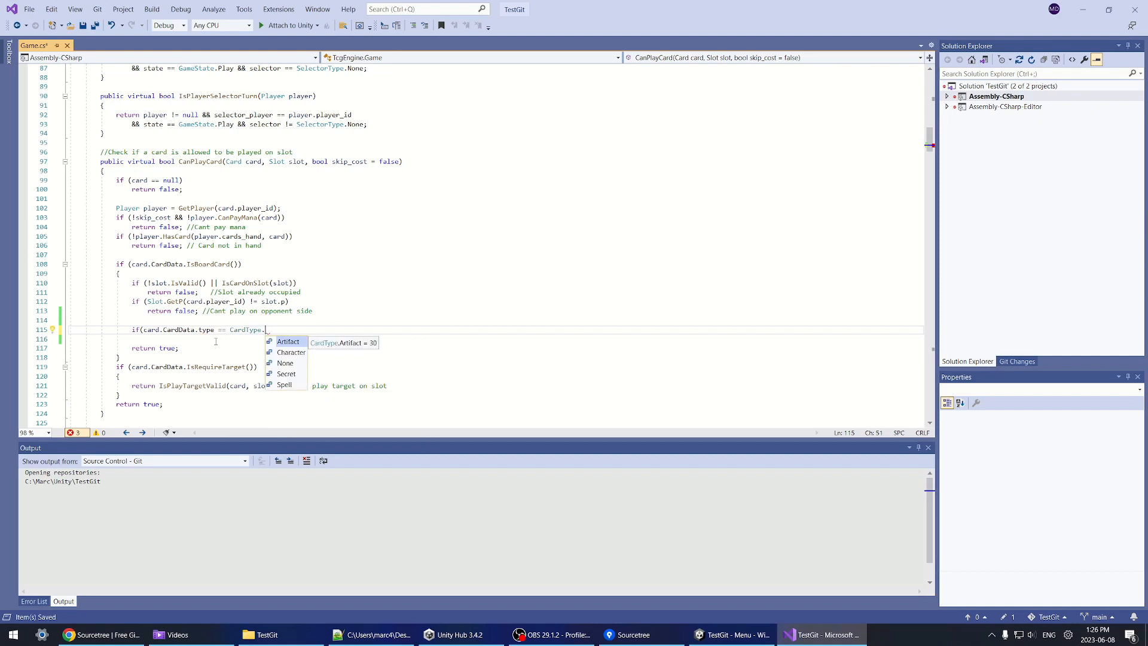
key("Tab")
type("&& ")
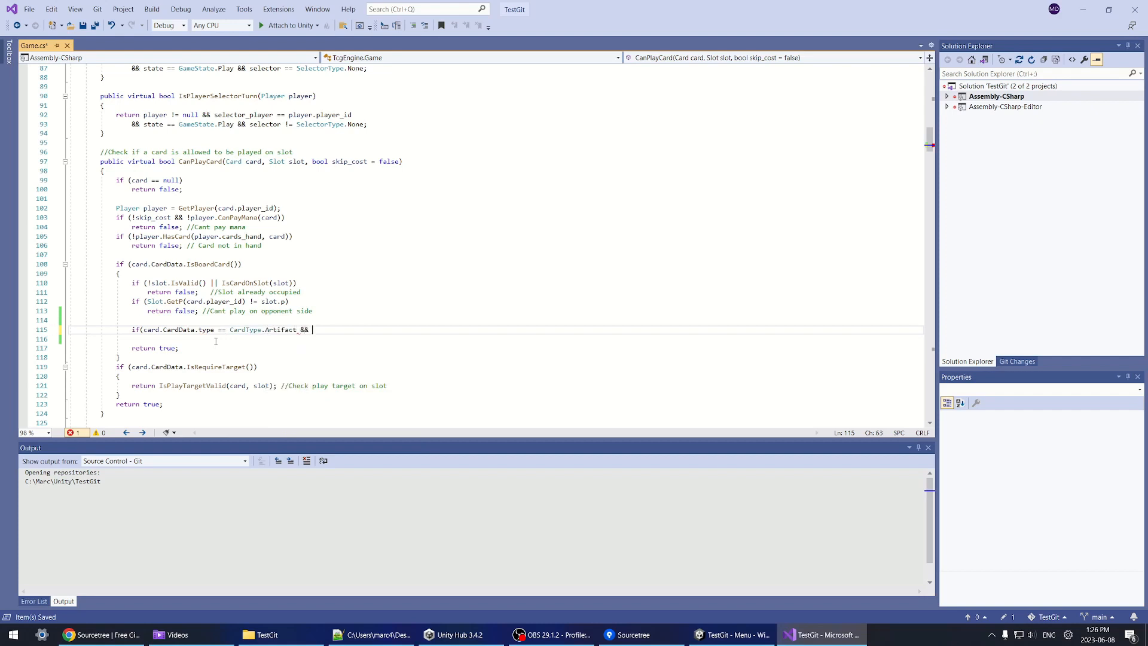
type("slot")
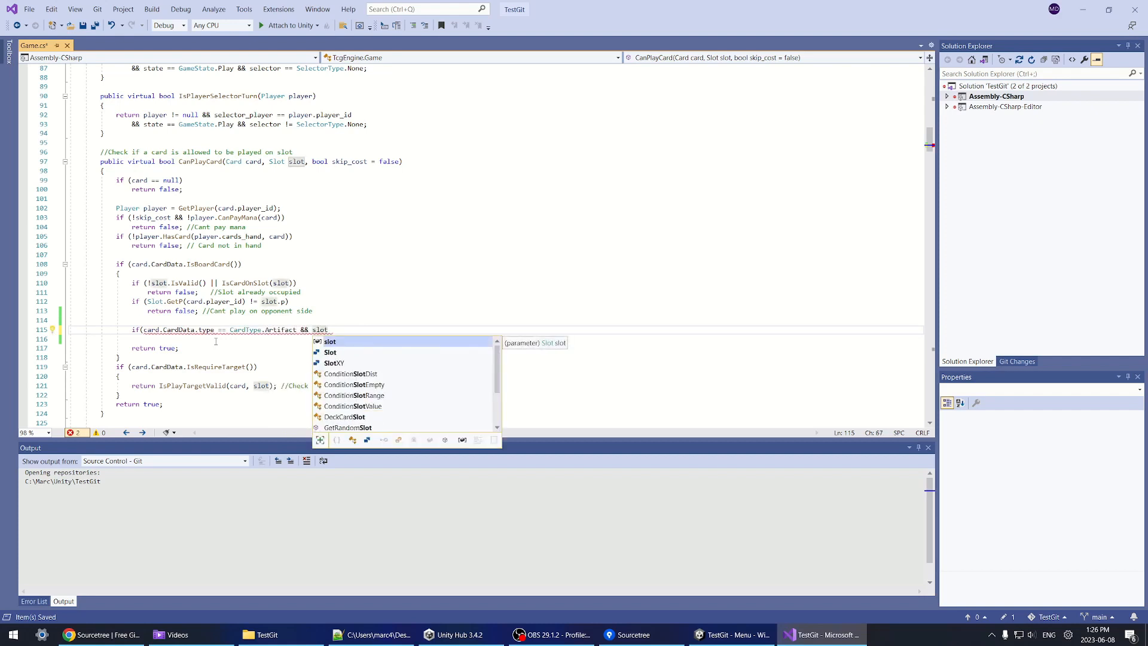
left_click_drag(217, 329, 222, 329)
type("!")
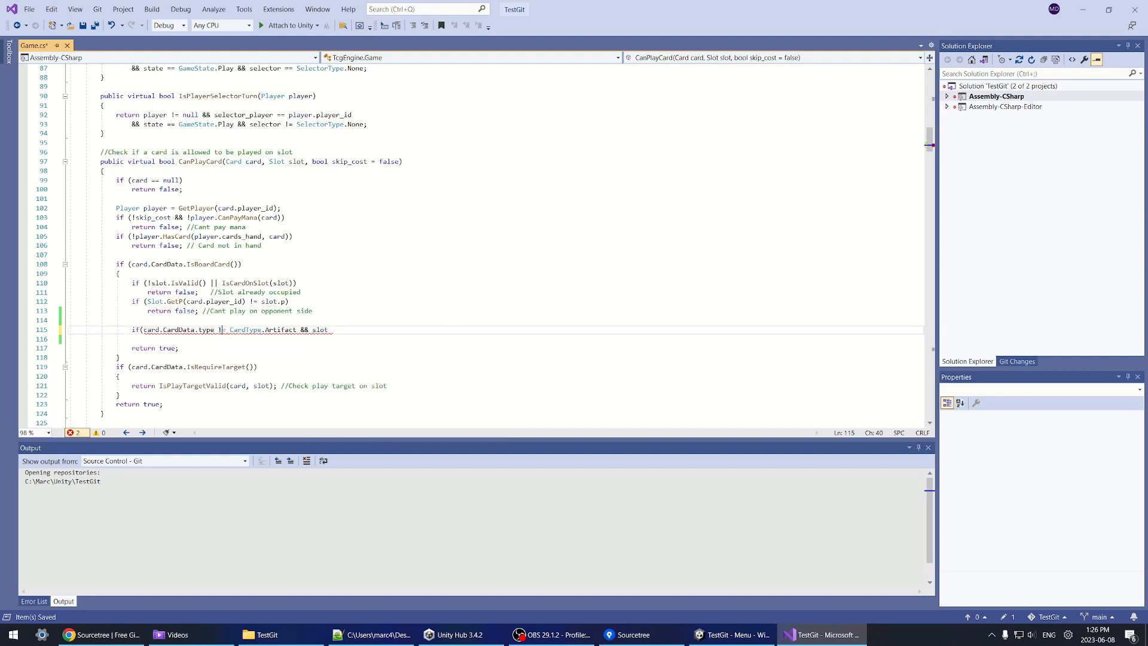
key("ctrl+s")
Step: Finish the condition with slot.x == 3, add 'return false;', and save Game.cs
left_click(350, 323)
left_click(358, 329)
type(".x == 3")
key("BackSpace")
type("3)")
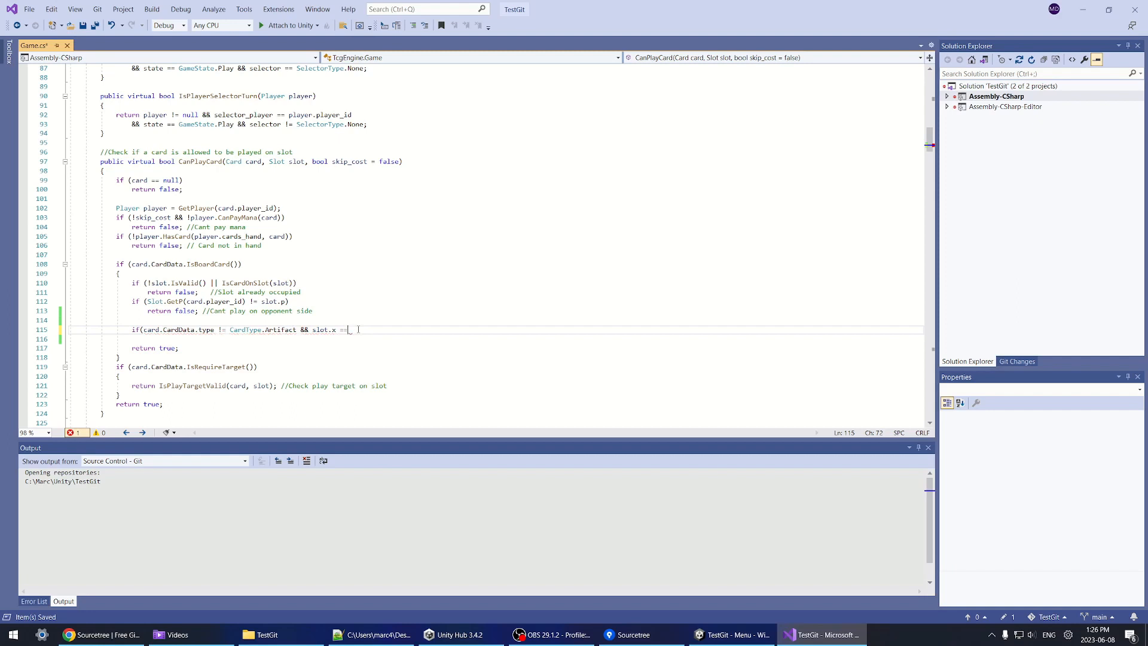
key("Return")
type("return false;")
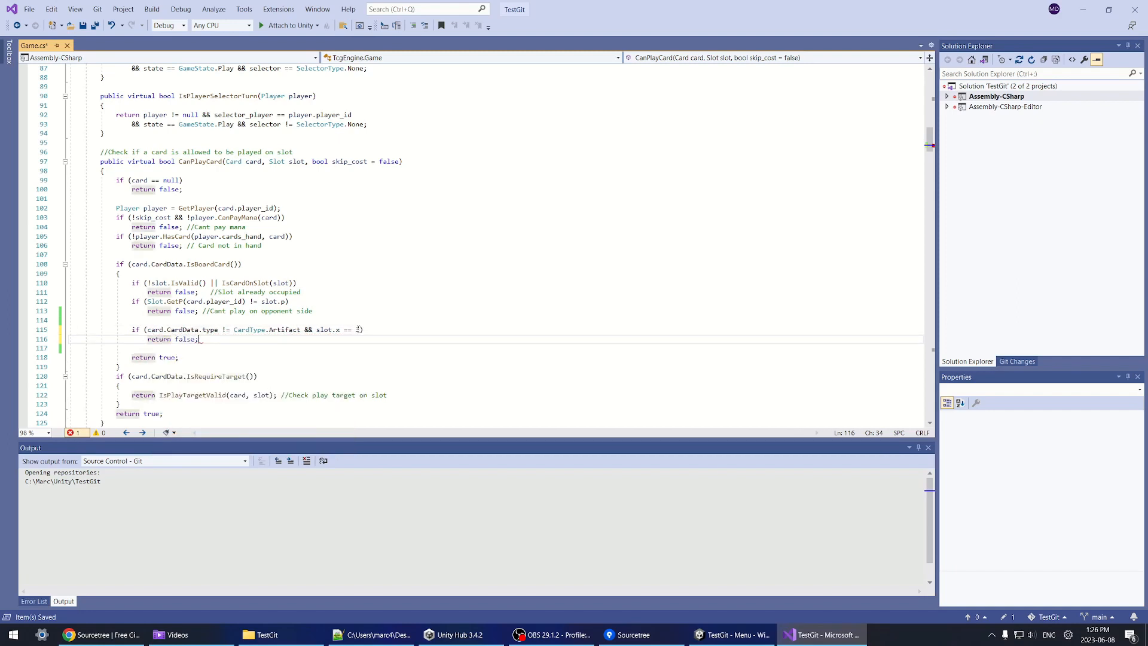
key("ctrl+s")
Step: Review the new artifact-slot rule on lines 115–116 by highlighting its conditions
left_click(297, 282)
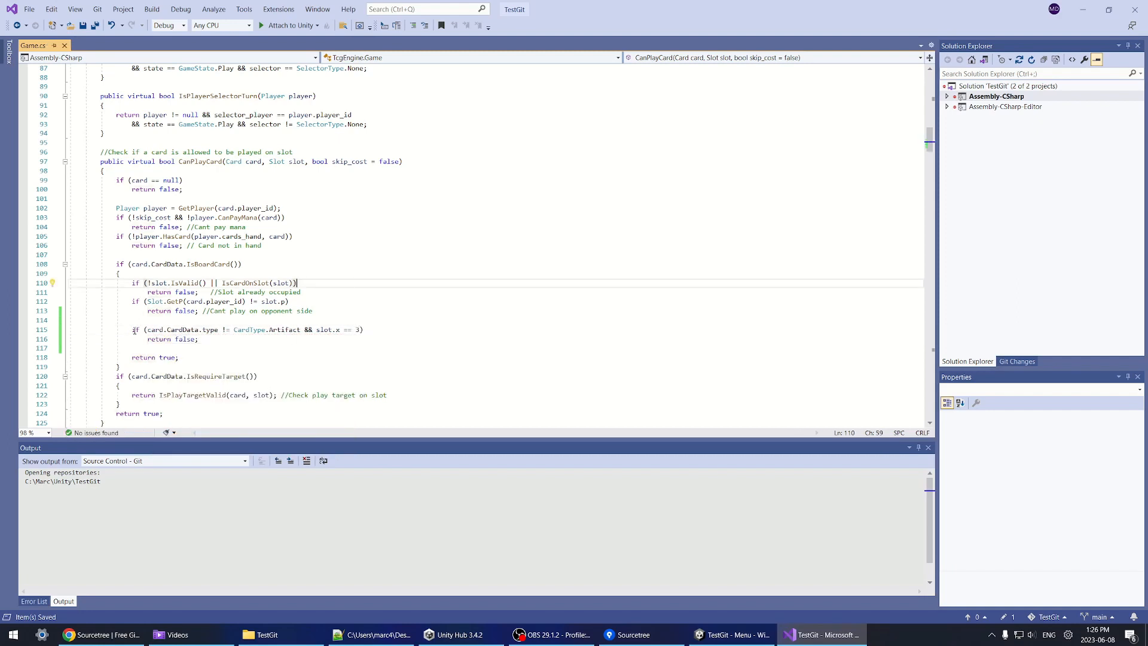
left_click_drag(135, 331, 200, 340)
left_click(214, 339)
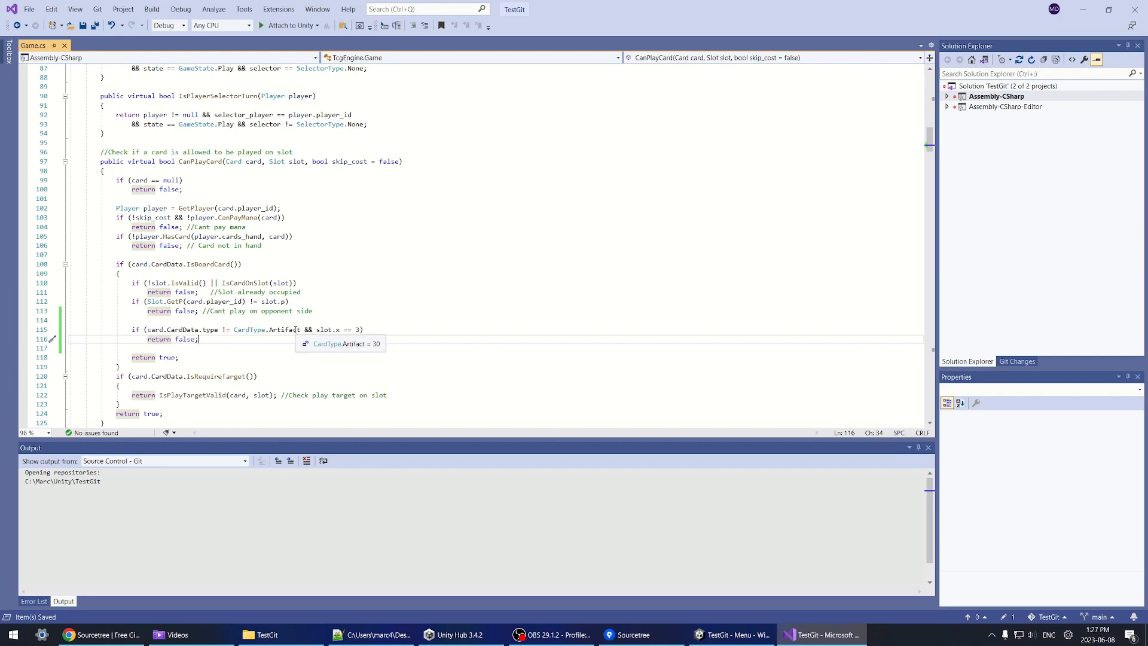
left_click_drag(317, 330, 360, 331)
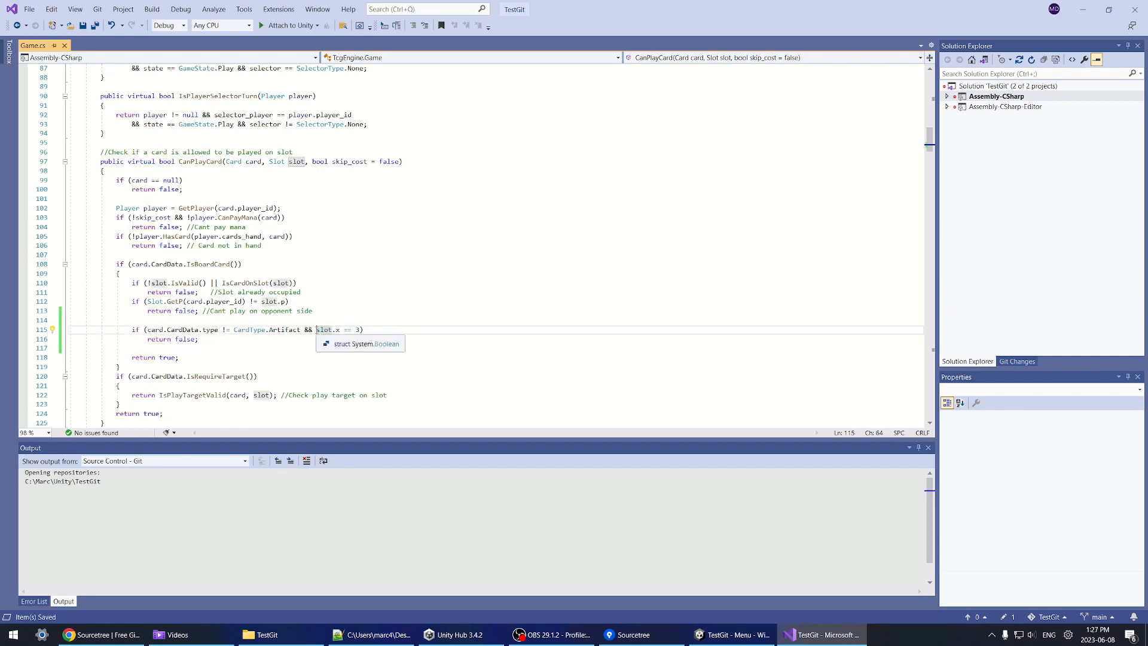
left_click_drag(317, 330, 363, 330)
left_click(411, 329)
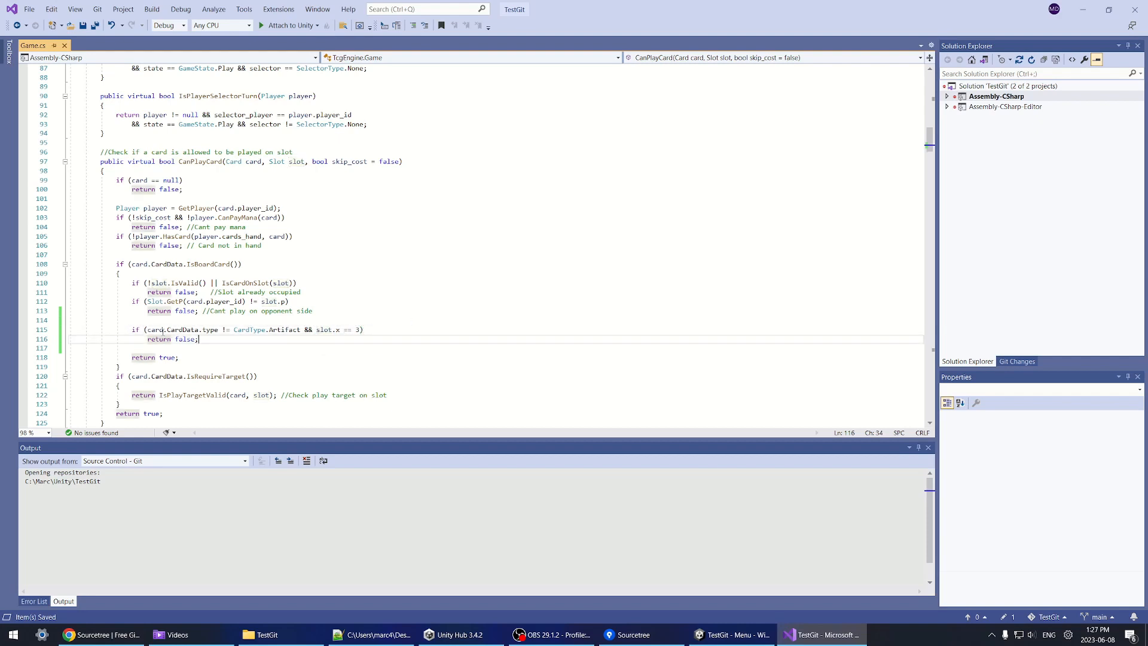
left_click_drag(150, 329, 299, 333)
left_click_drag(219, 341, 132, 331)
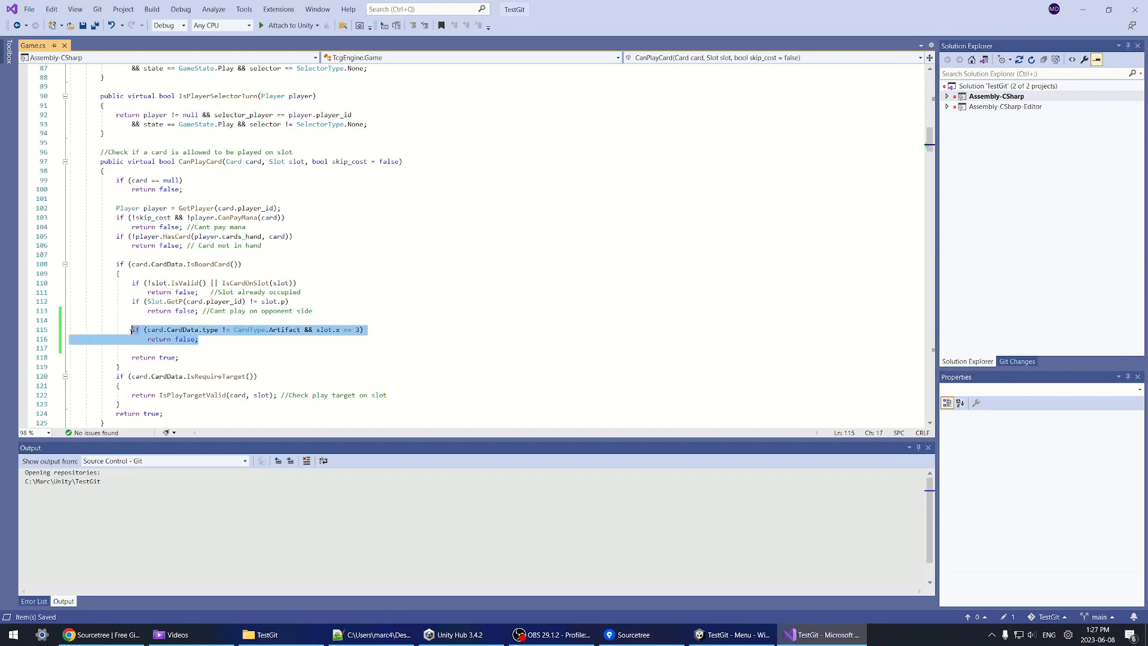
left_click_drag(202, 340, 133, 320)
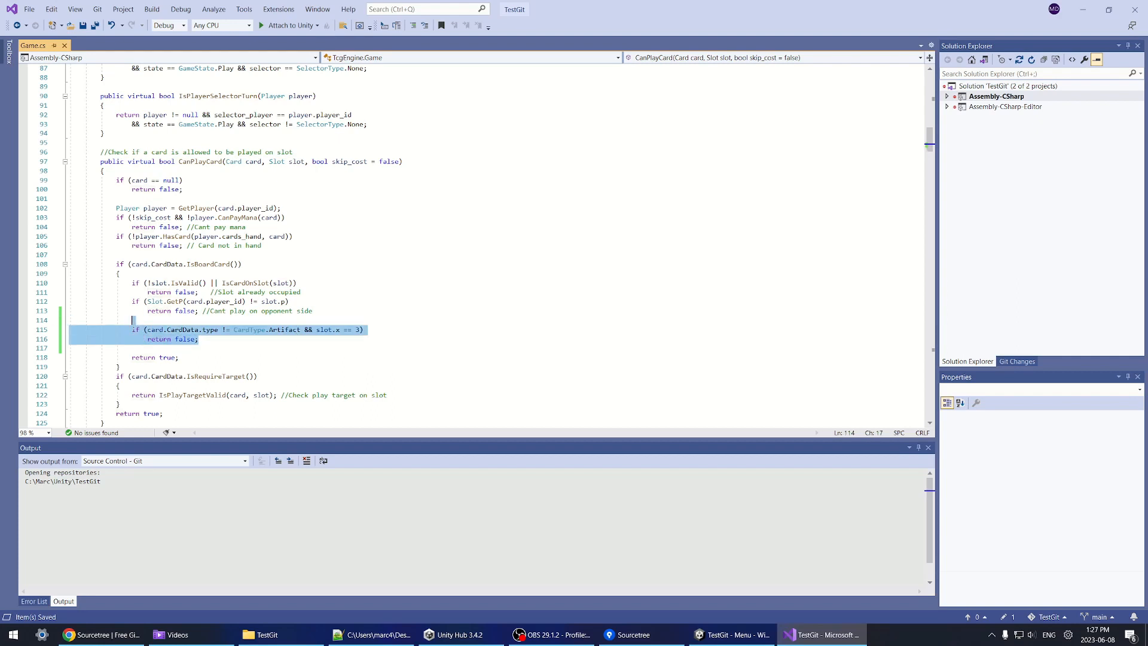
left_click(209, 339)
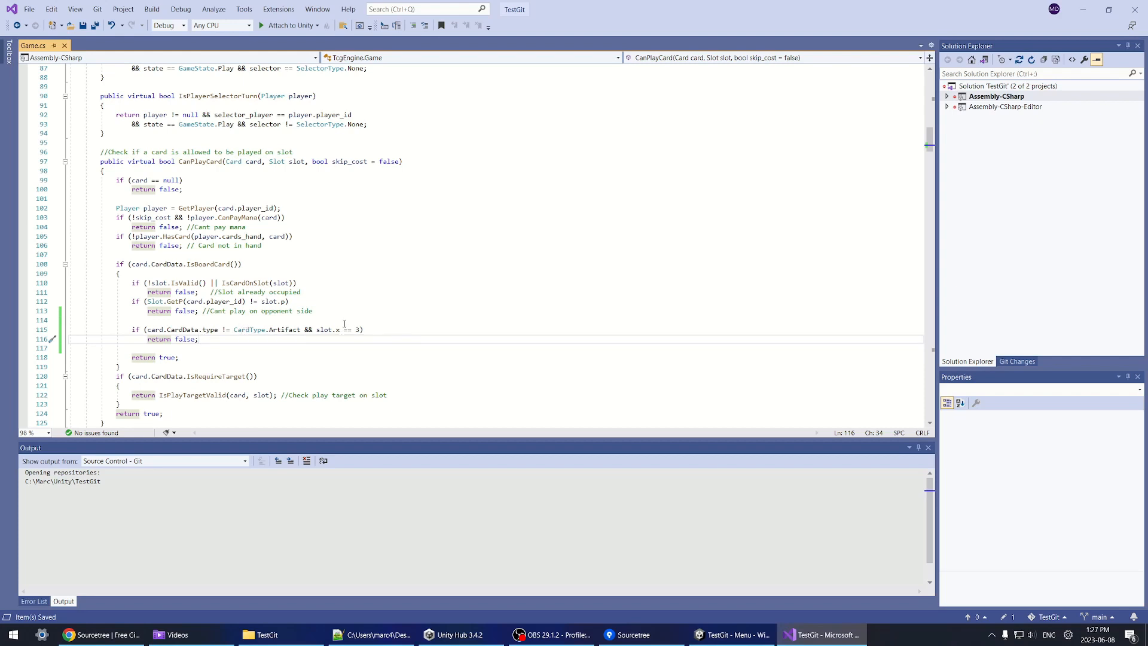
Step: Playtest the slot rule in Unity by placing the Owl and two wolf cards on the board, then stop the game
key("alt+Tab")
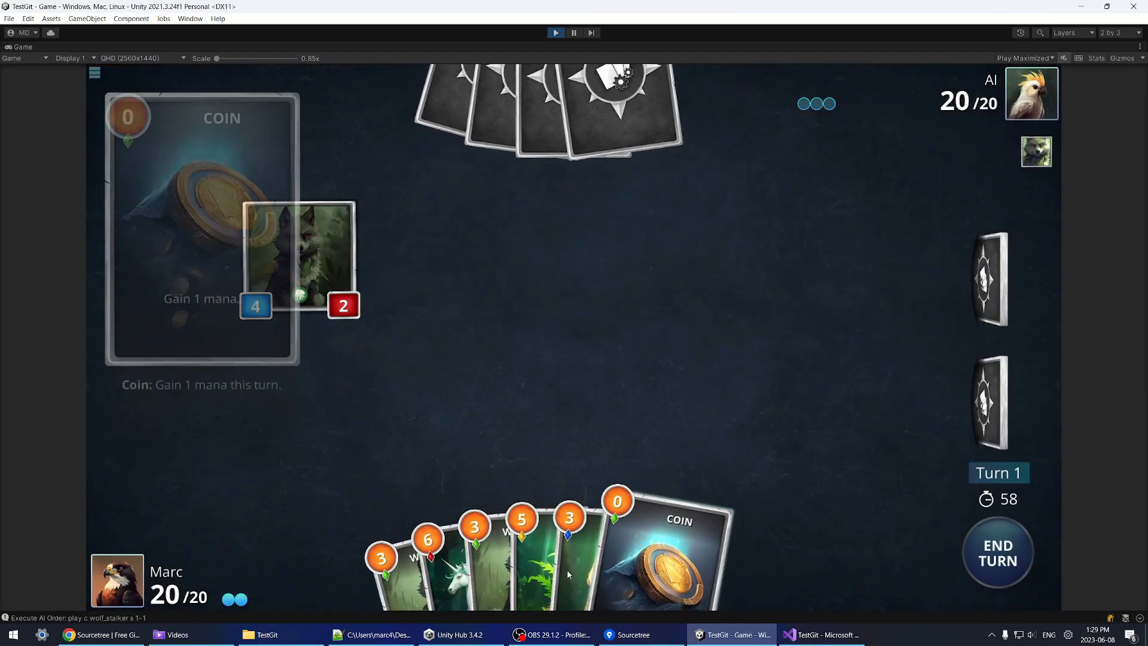
left_click_drag(541, 538, 550, 586)
left_click_drag(469, 568, 520, 538)
left_click_drag(361, 574, 711, 410)
left_click(556, 32)
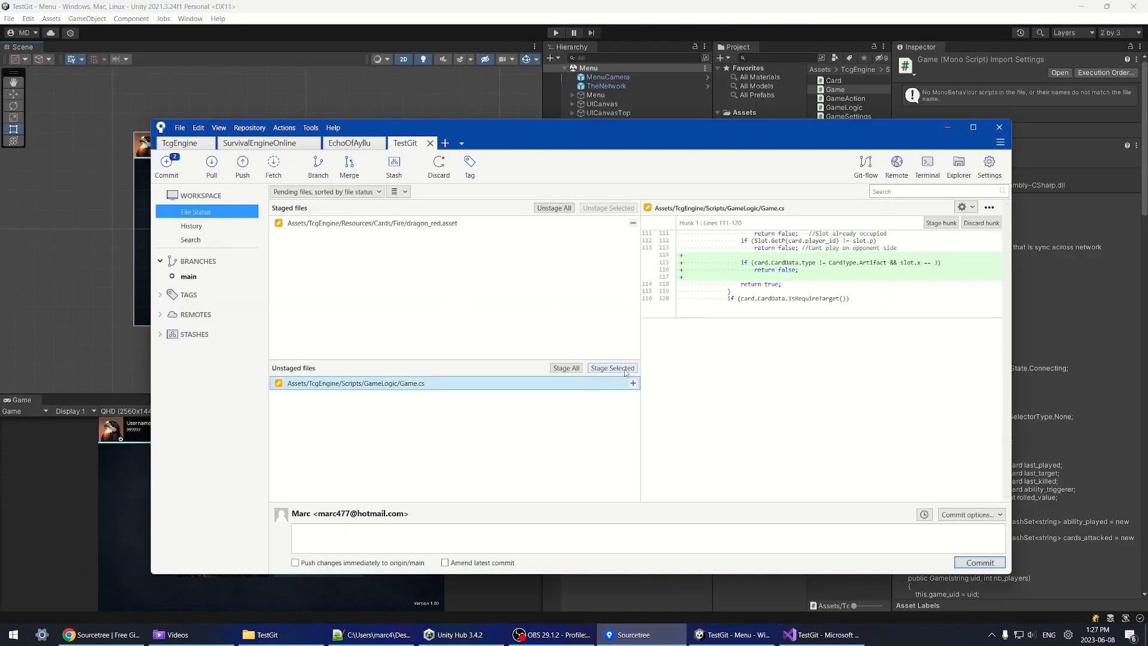
Step: Stage Game.cs and review the Game.cs and dragon_red.asset diffs
left_click(612, 367)
left_click(388, 223)
left_click(401, 236)
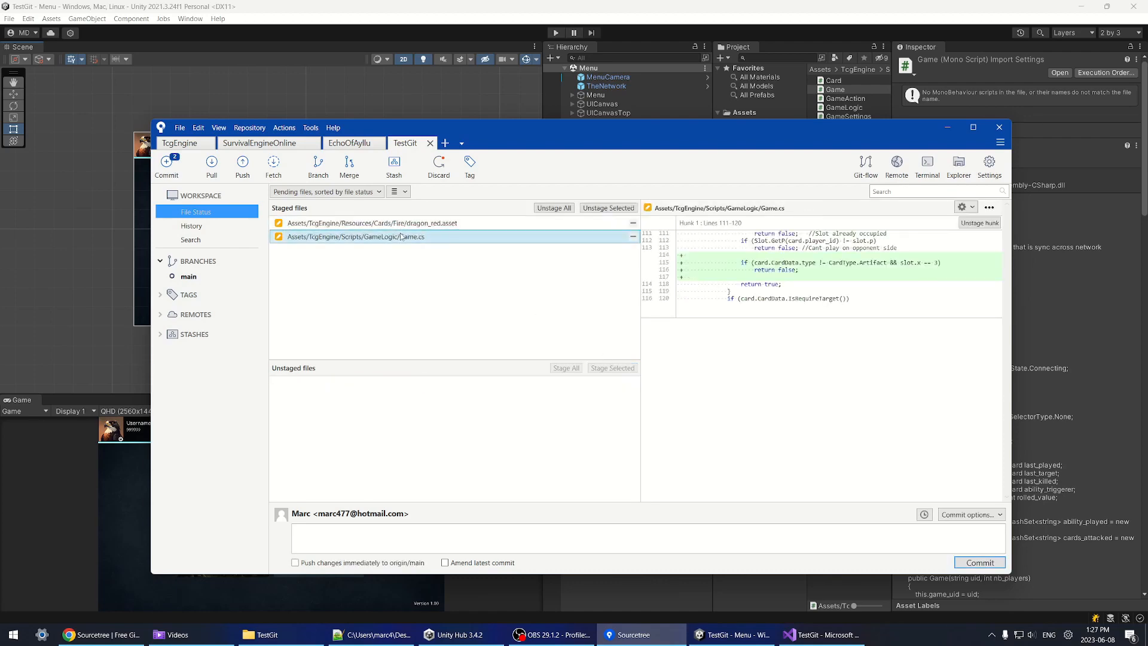
left_click(403, 224)
Step: Commit as 'Dragon Balance and Artifact Center' and push it to the remote
left_click(385, 533)
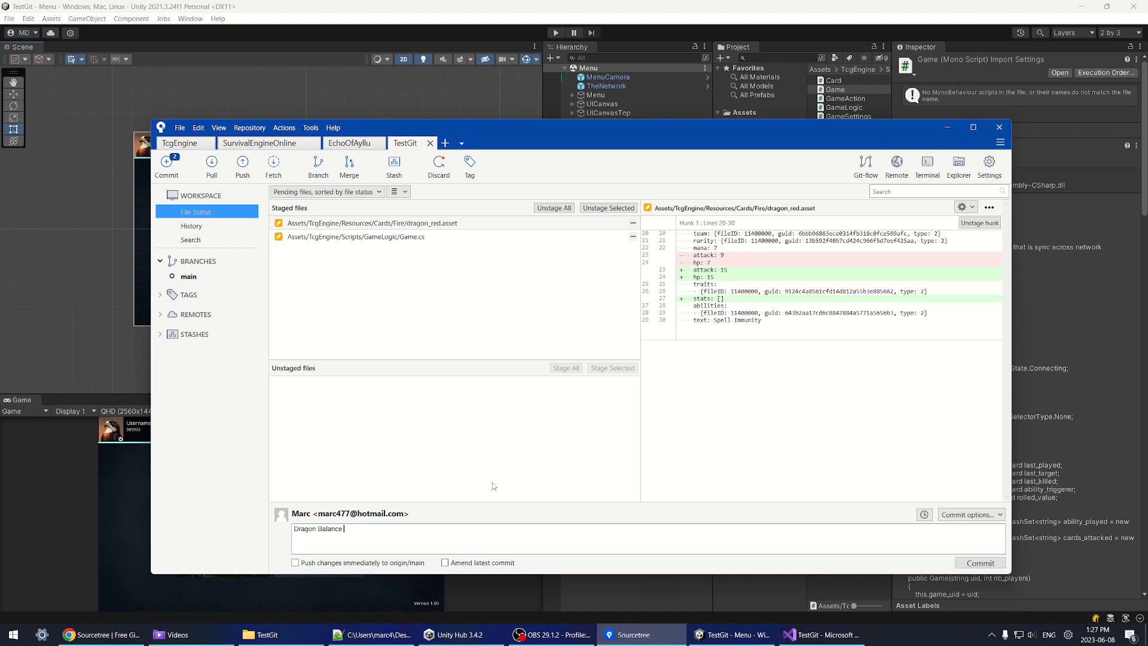
type("Dragon Balance and Artifact Center")
left_click(980, 563)
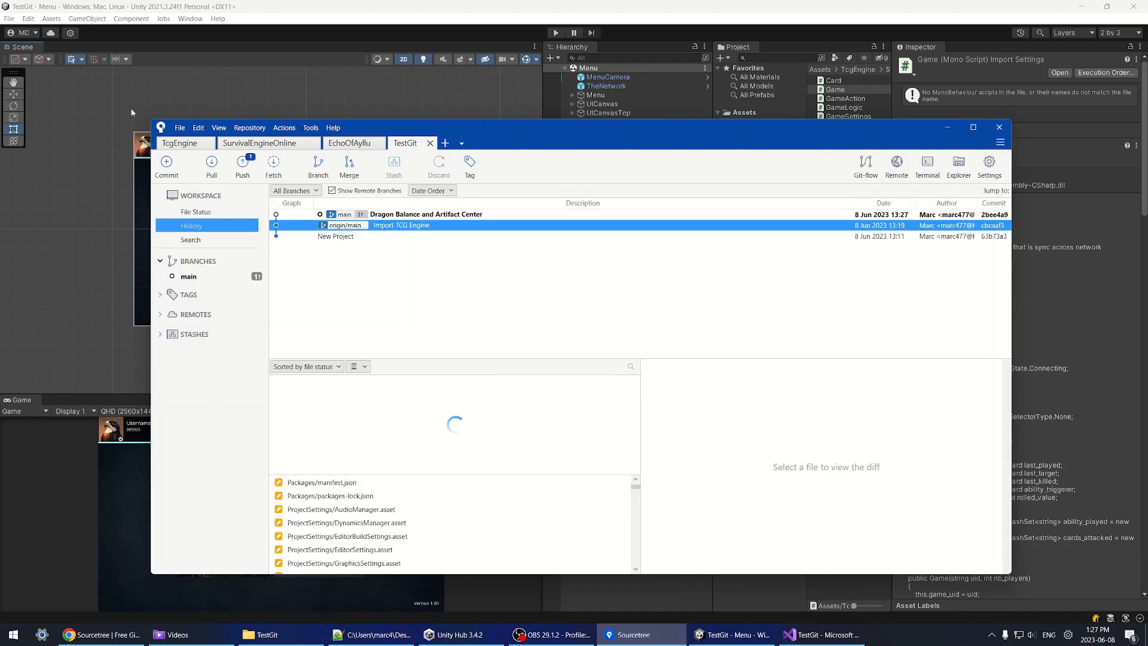
left_click(233, 178)
left_click(742, 352)
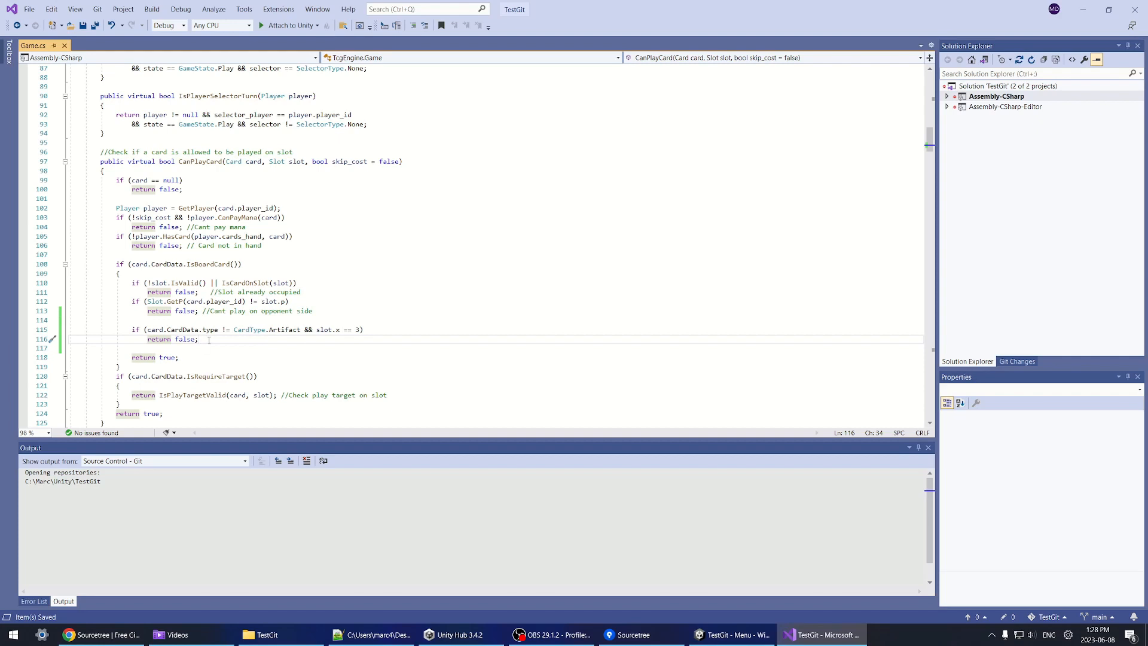
Step: Insert a broken 'if(slinkasjfbklsdg9astq2tr' line below the artifact-slot check in Game.cs
key("Return")
type("i")
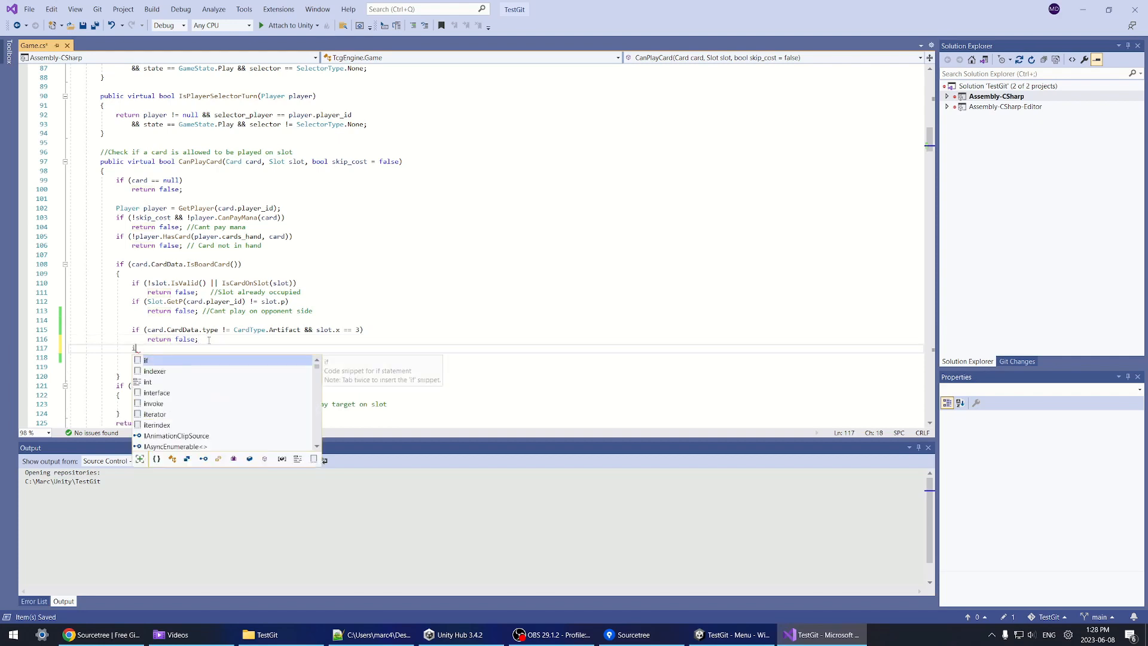
type("f(slinkasjfbklsdg9astq2tr")
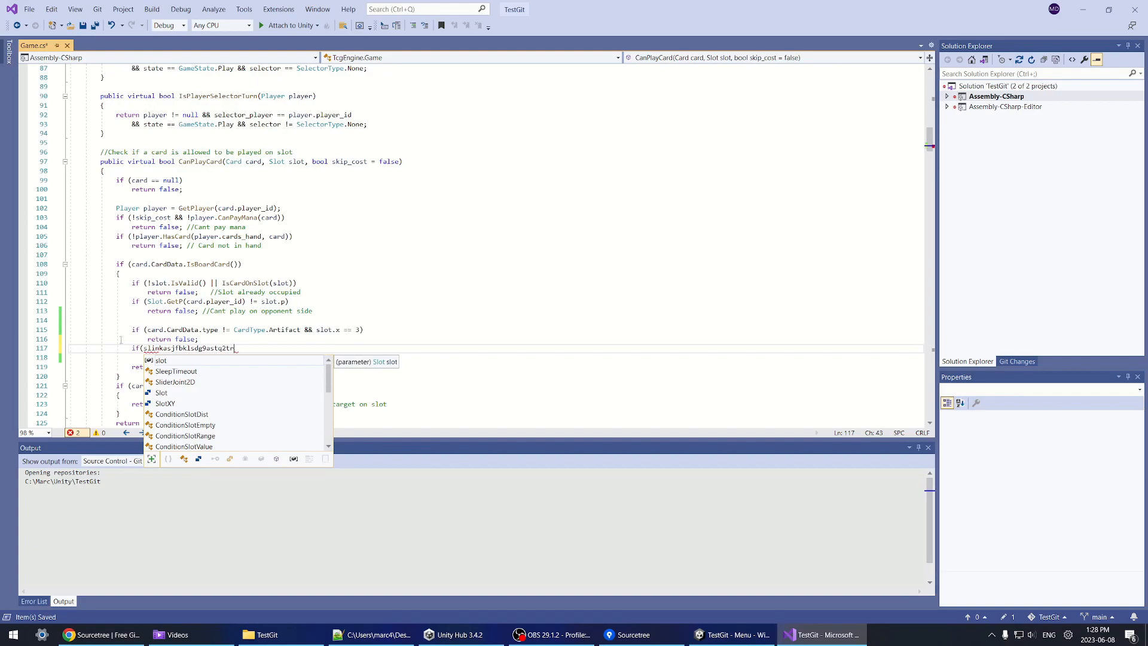
key("Escape")
Step: Save, try play mode, and read the CS1026 ') expected' error in Unity's Console
key("alt+Tab")
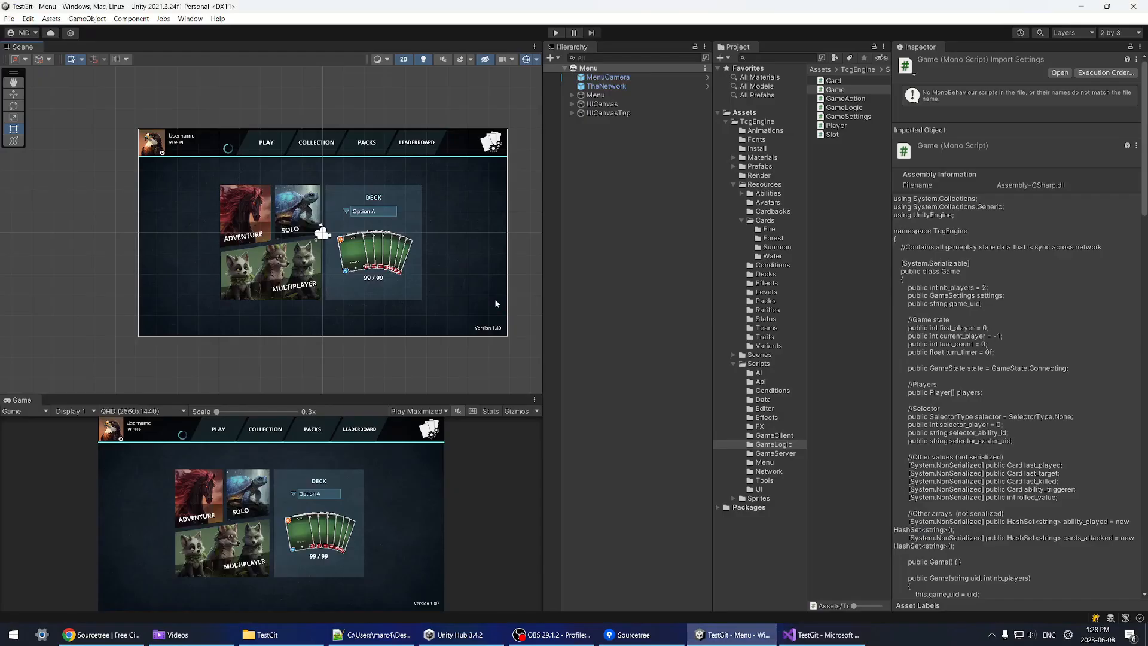
key("ctrl+p")
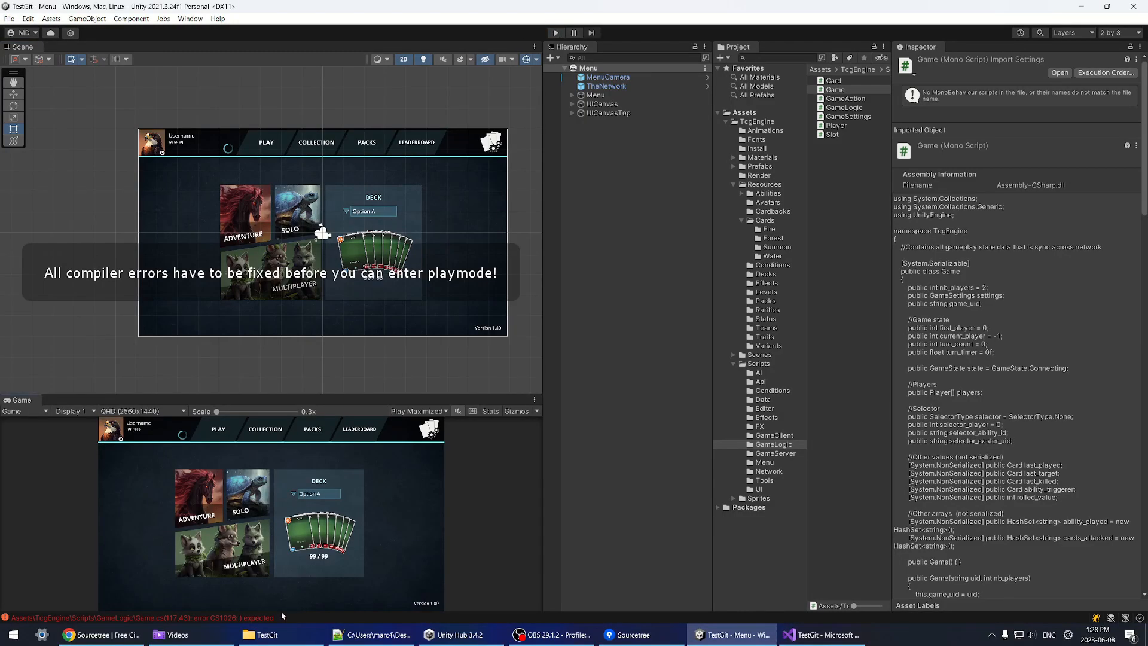
left_click(281, 616)
left_click(527, 247)
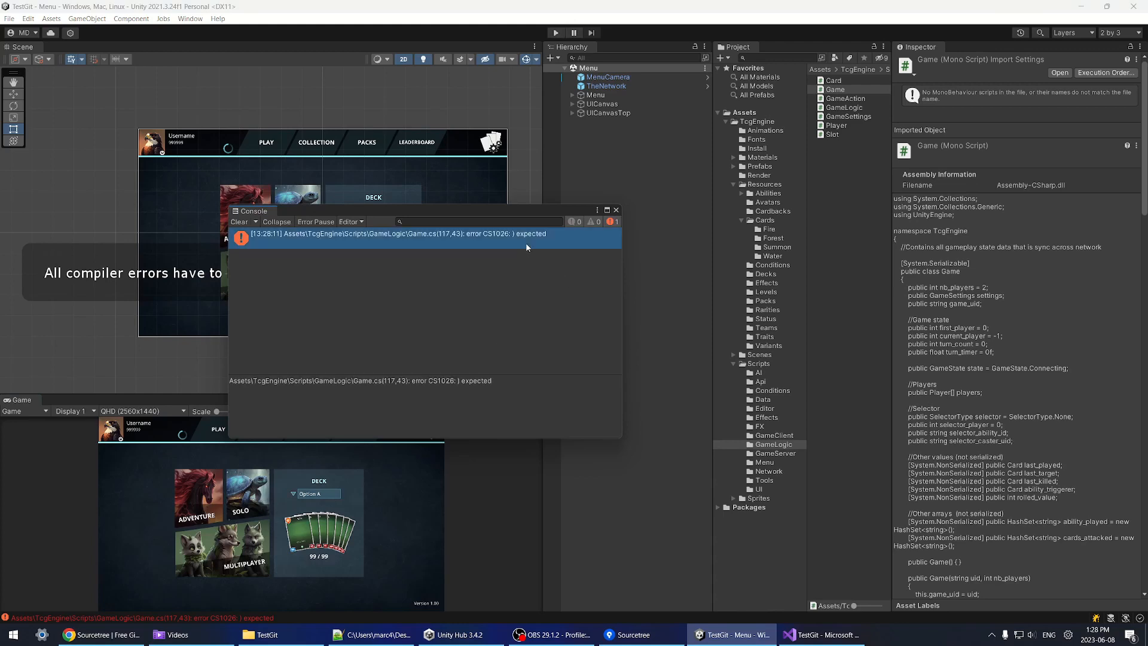
left_click(616, 209)
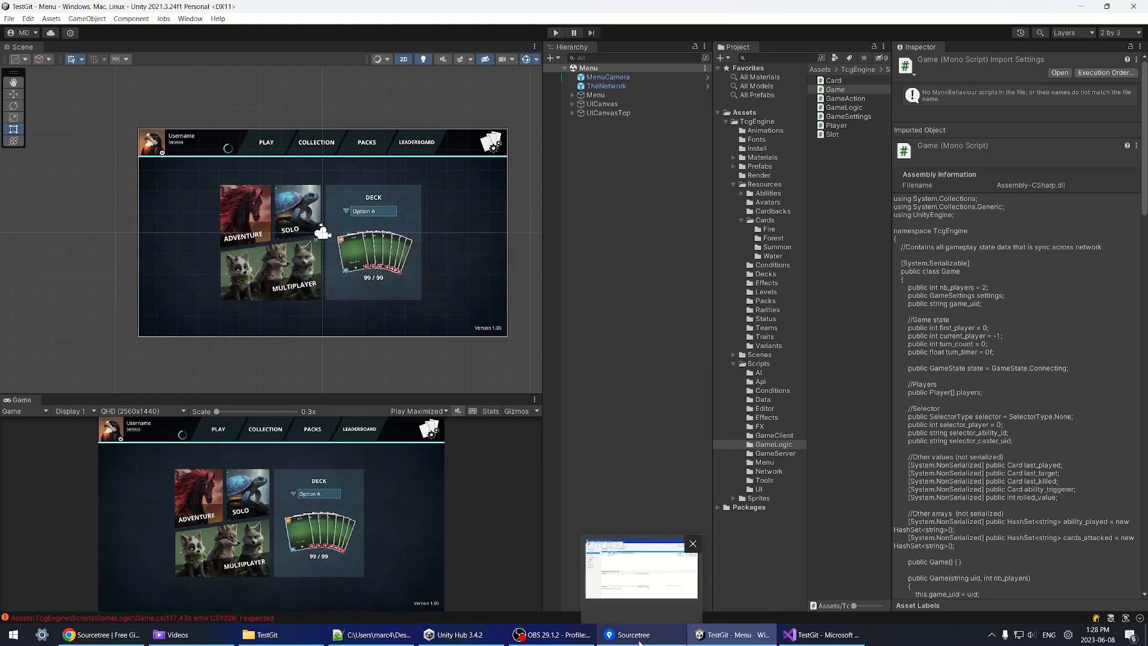
left_click(639, 641)
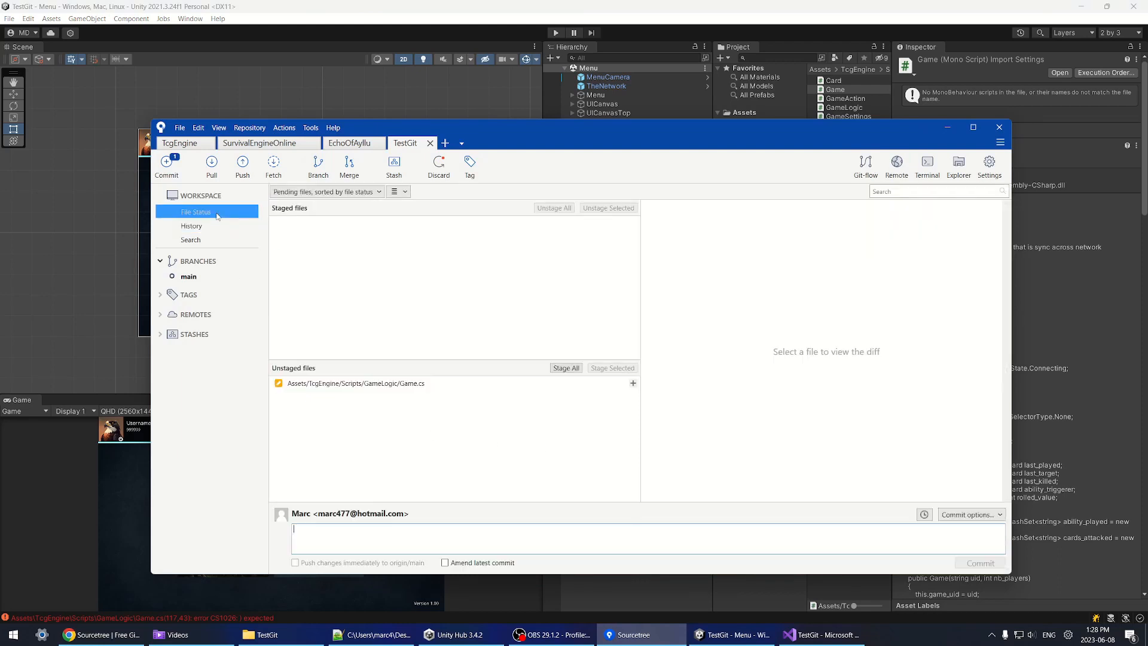
Step: Discard the uncommitted broken change to Game.cs in Sourcetree
left_click(412, 385)
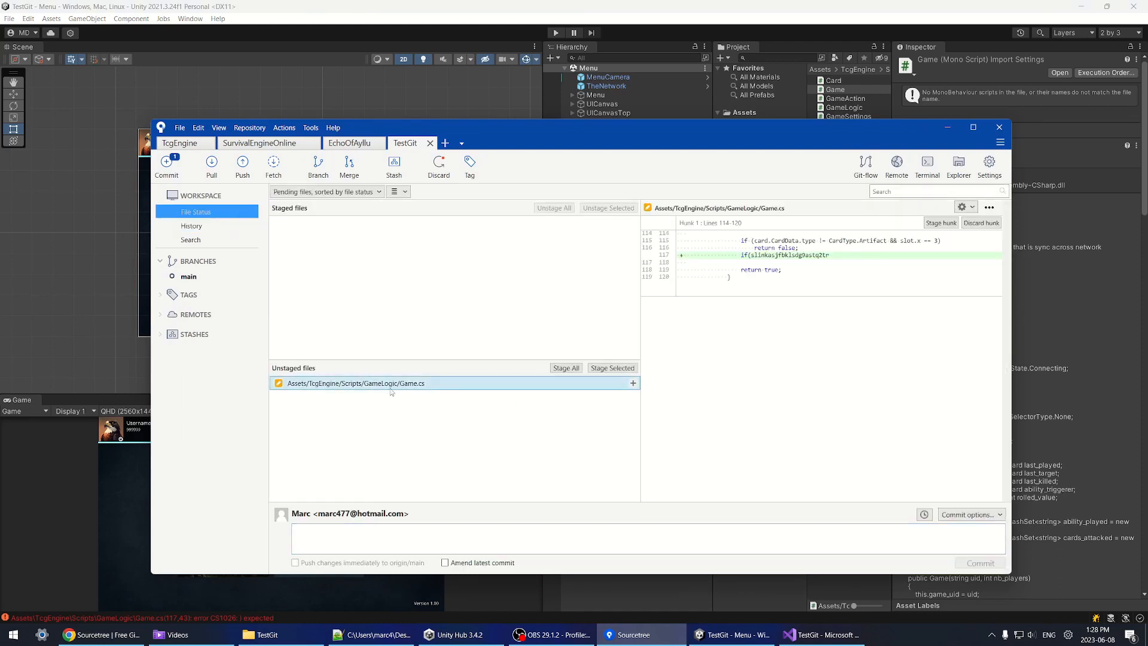
right_click(394, 389)
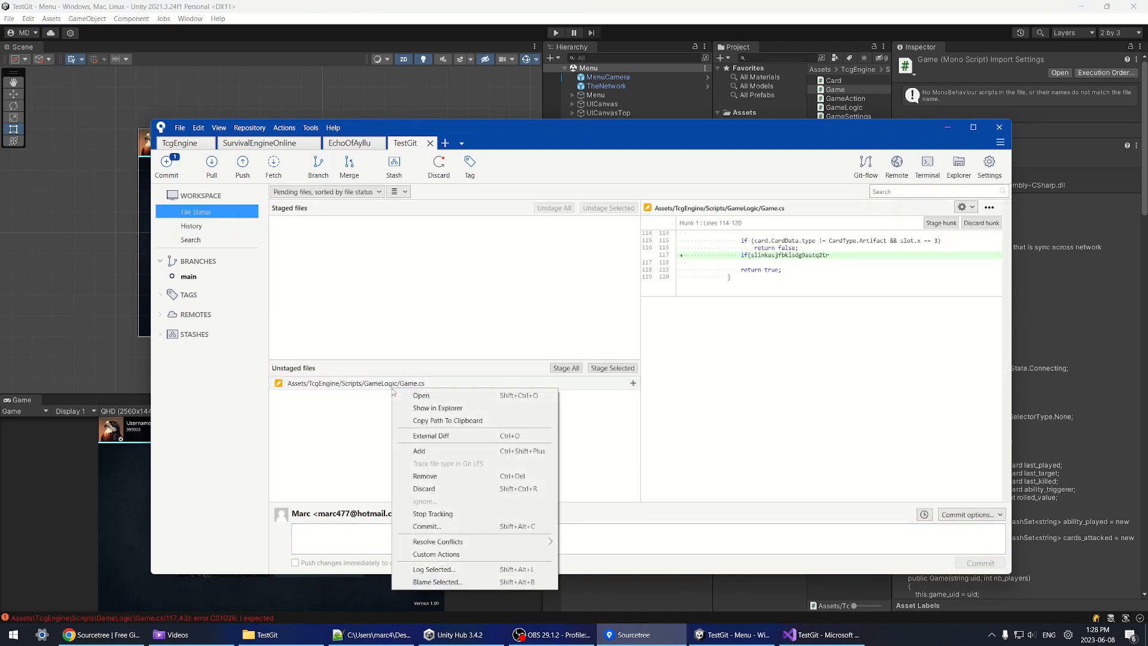
left_click(432, 489)
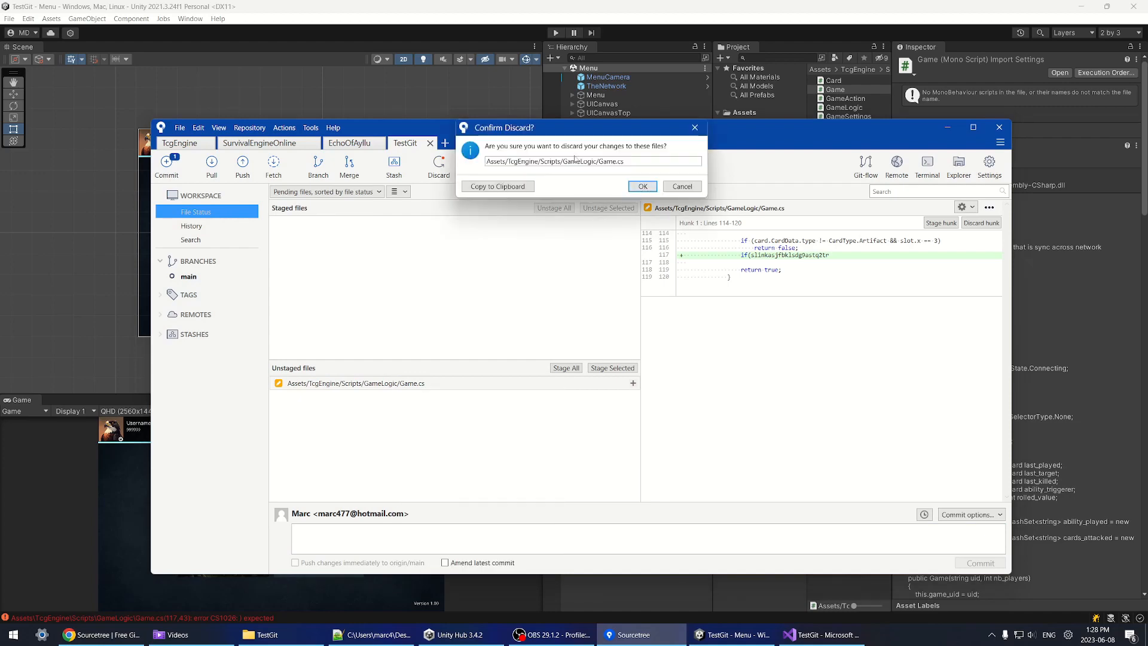
left_click(642, 186)
Step: Pan and zoom Unity's main menu scene view to reposition it
key("alt+Tab")
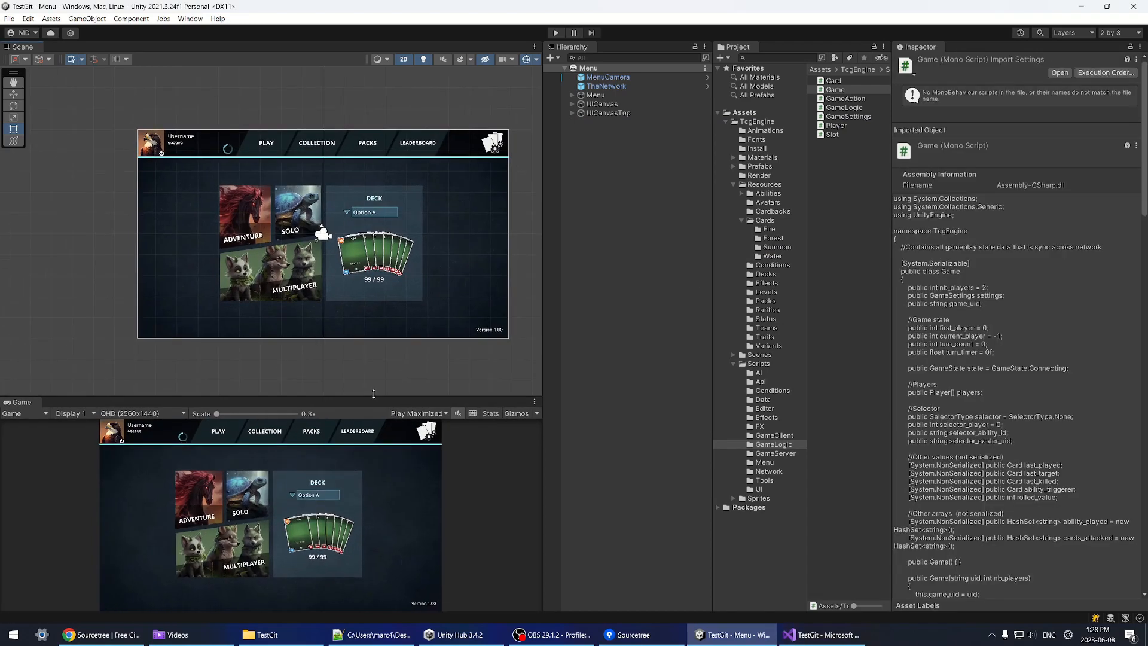
middle_click_drag(234, 200, 247, 228)
scroll(277, 258, "up", 4)
scroll(291, 280, "down", 5)
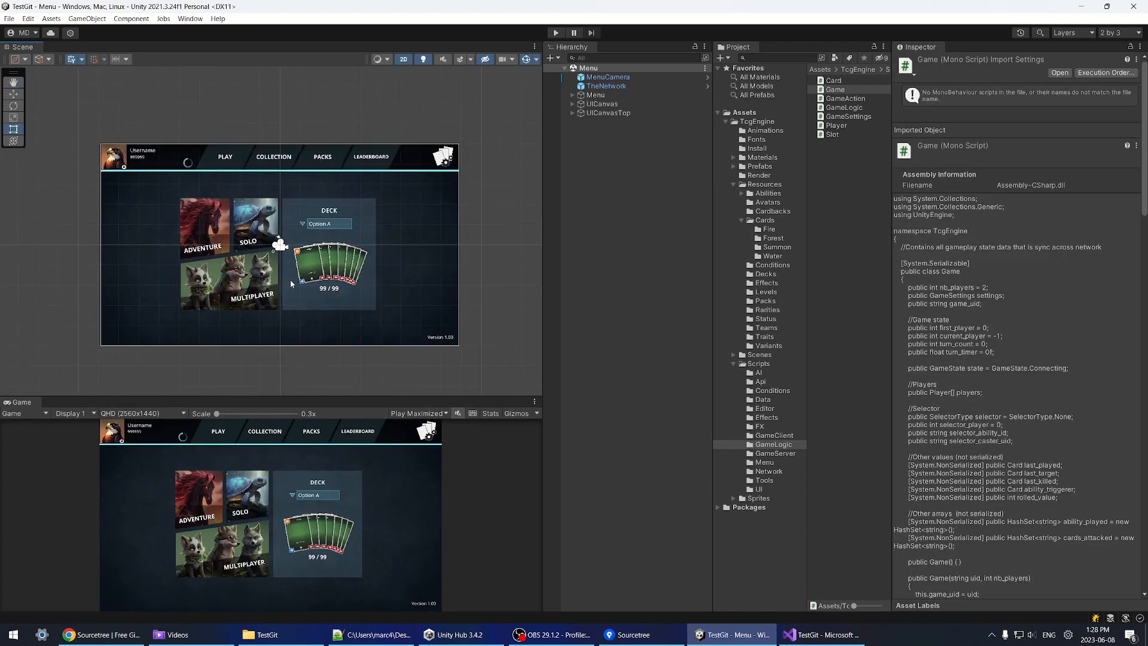
middle_click_drag(309, 307, 325, 303)
scroll(317, 301, "up", 5)
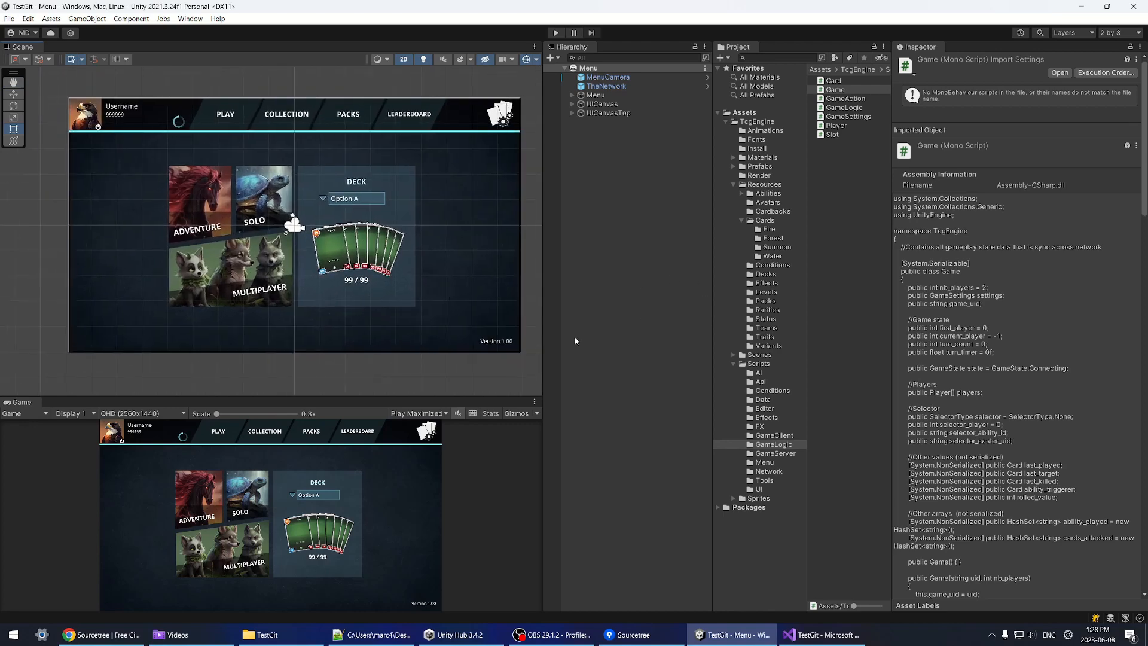
Step: Show Sourcetree's history with main and origin/main on the Dragon Balance commit
left_click(635, 634)
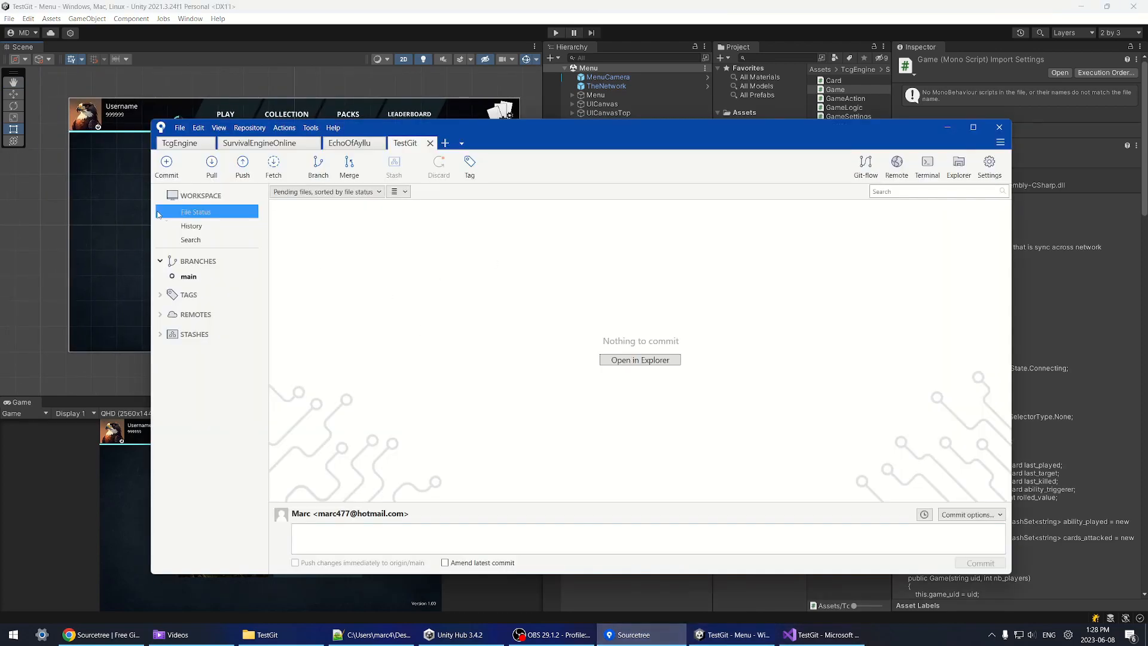
left_click(642, 635)
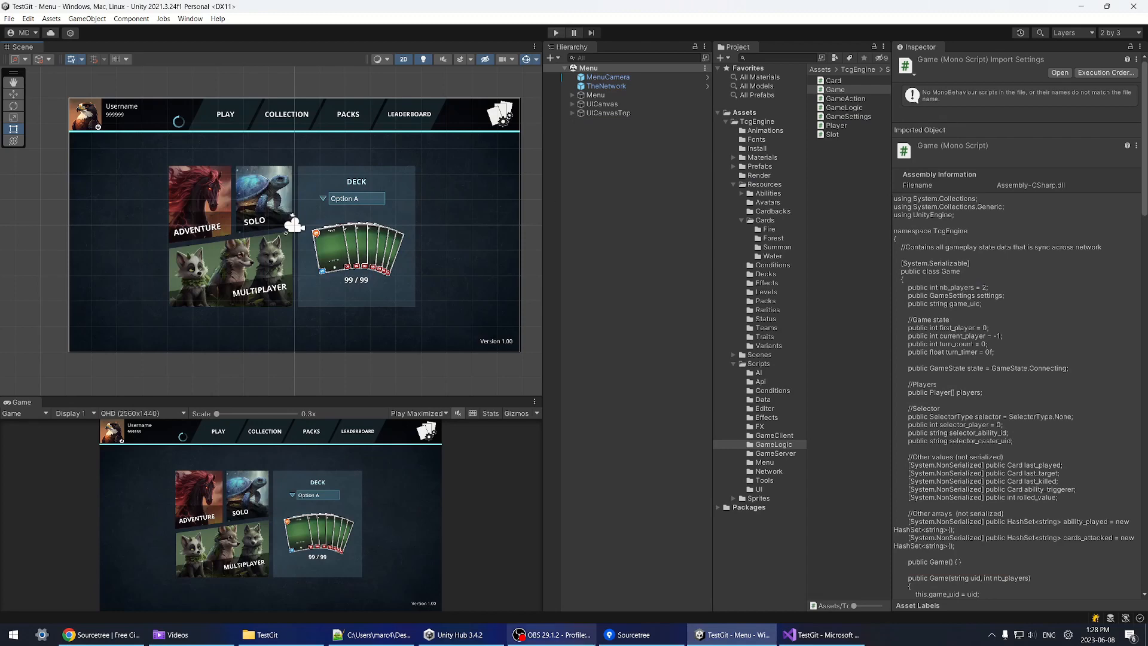
left_click(658, 640)
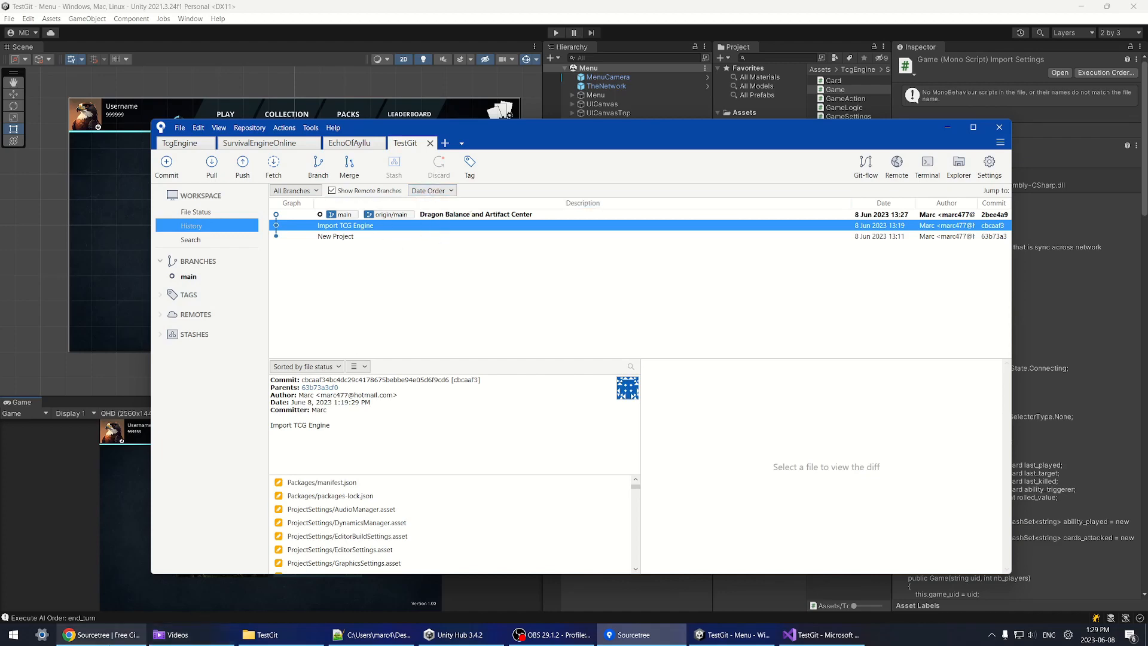
left_click(102, 634)
Step: Reload the Test Git project in GitLab and open its Commits list
left_click(203, 9)
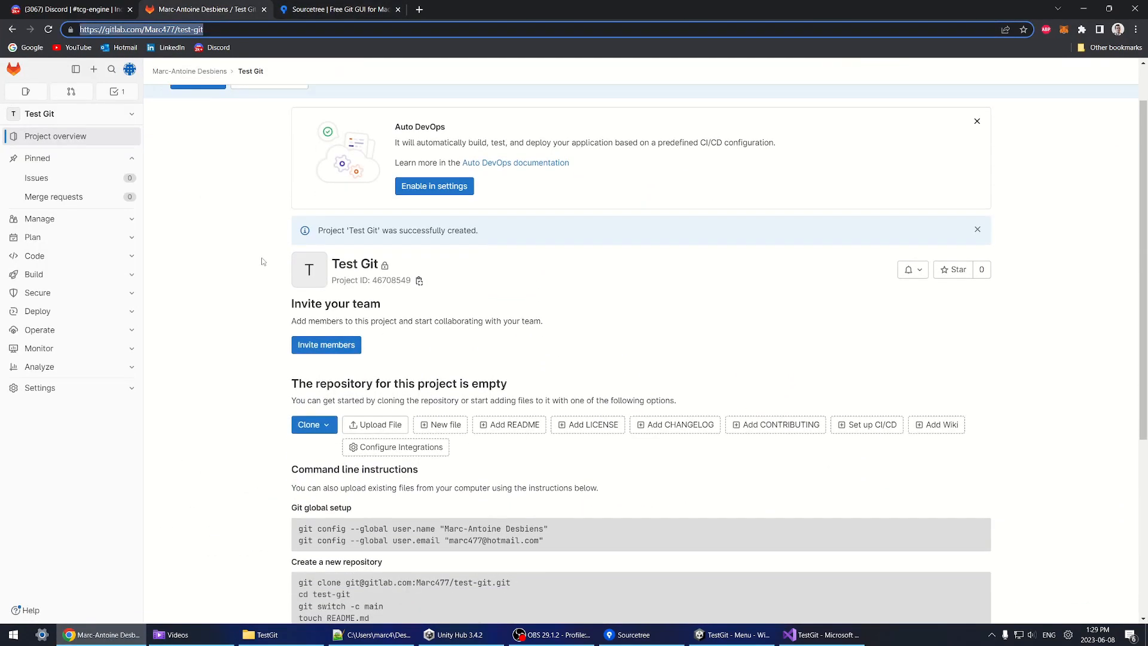
scroll(538, 359, "down", 5)
key("F5")
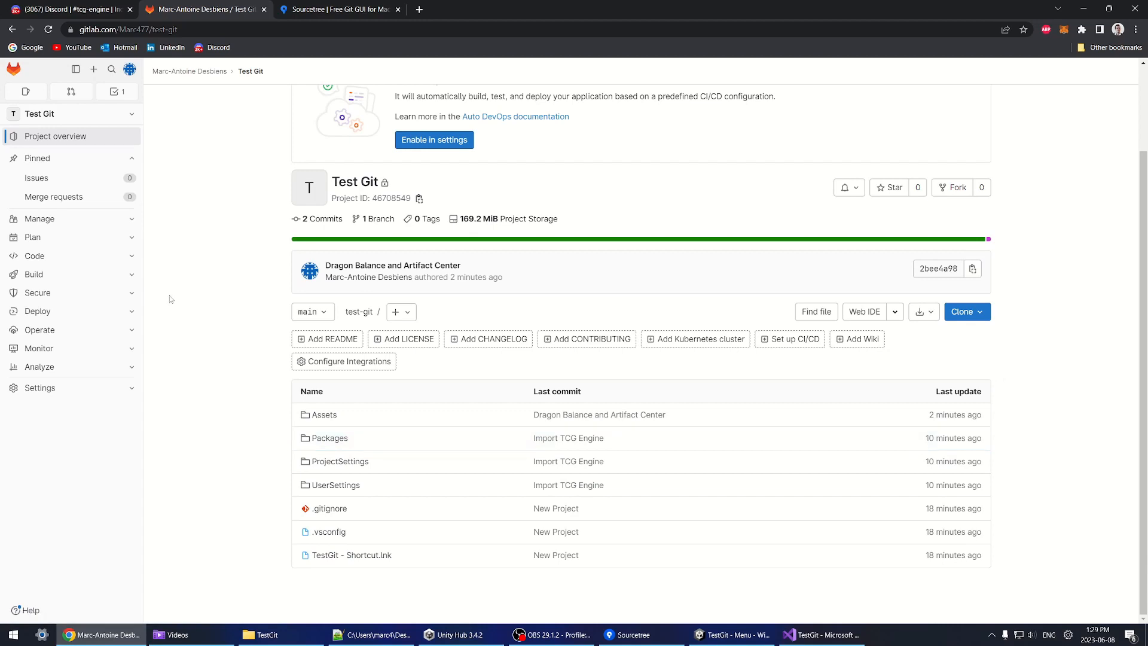
left_click(132, 256)
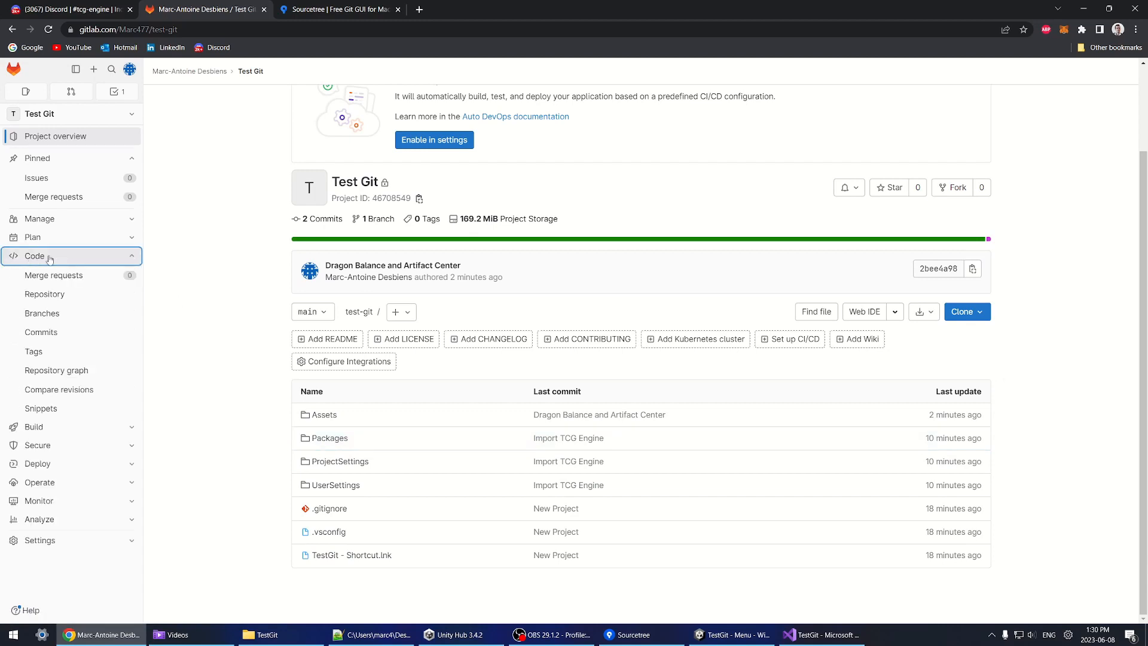
left_click(43, 336)
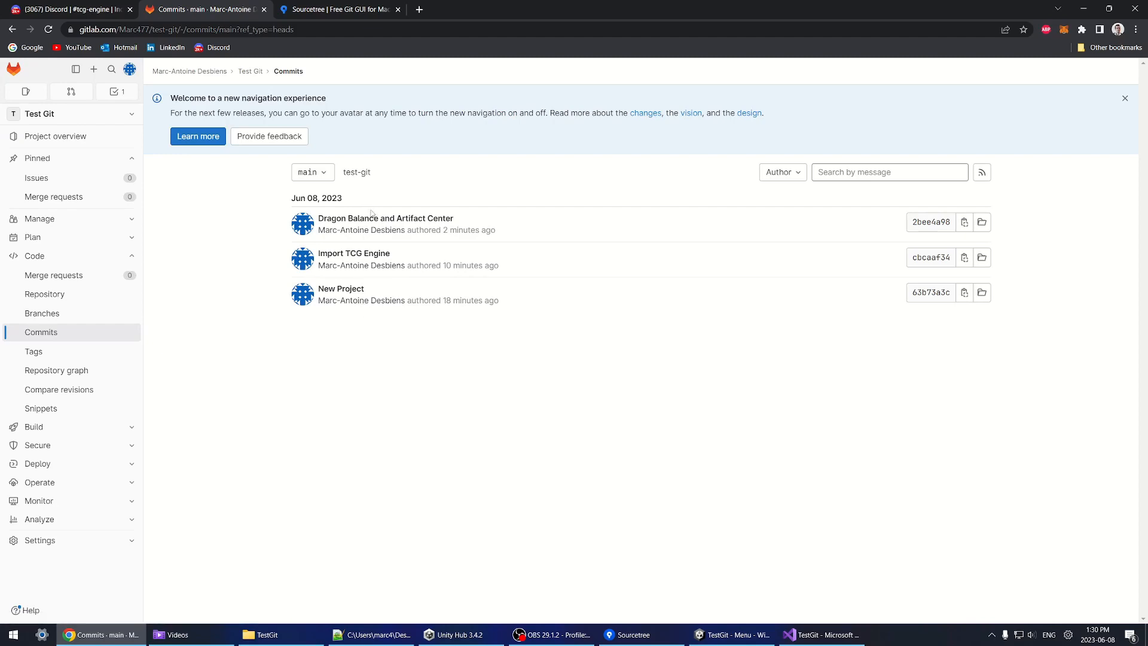
Step: In Sourcetree, confirm nothing is left to commit and return to the history
left_click(629, 634)
left_click(197, 212)
left_click(209, 225)
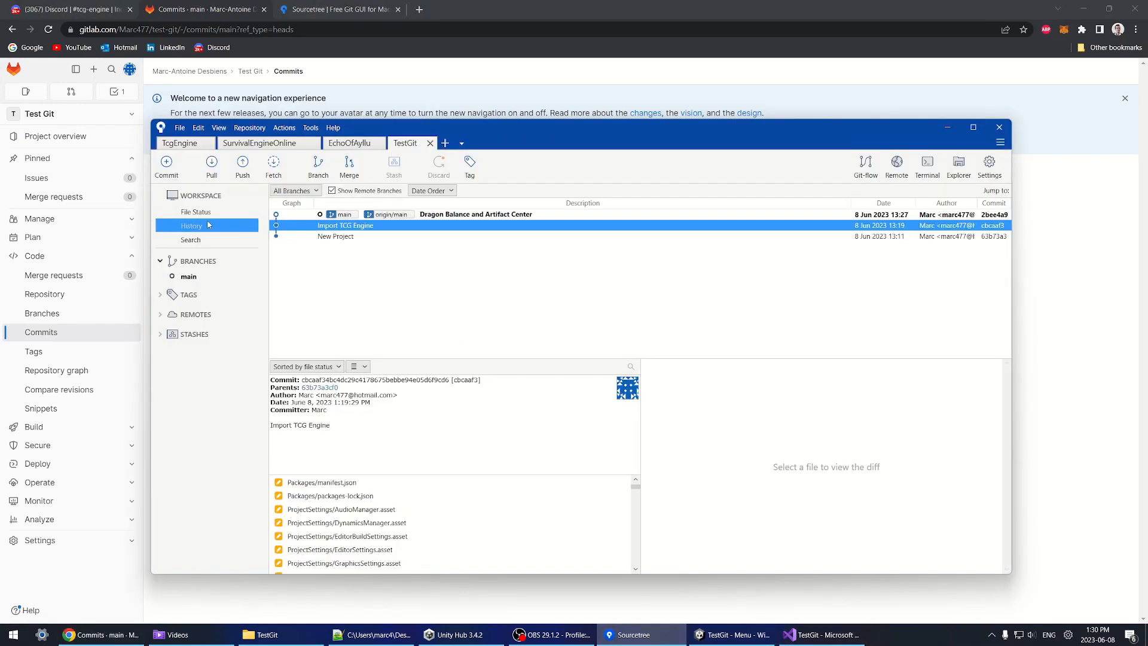
Step: Select the Dragon Balance and Artifact Center commit and view its dragon_red.asset and Game.cs diffs
key("Up")
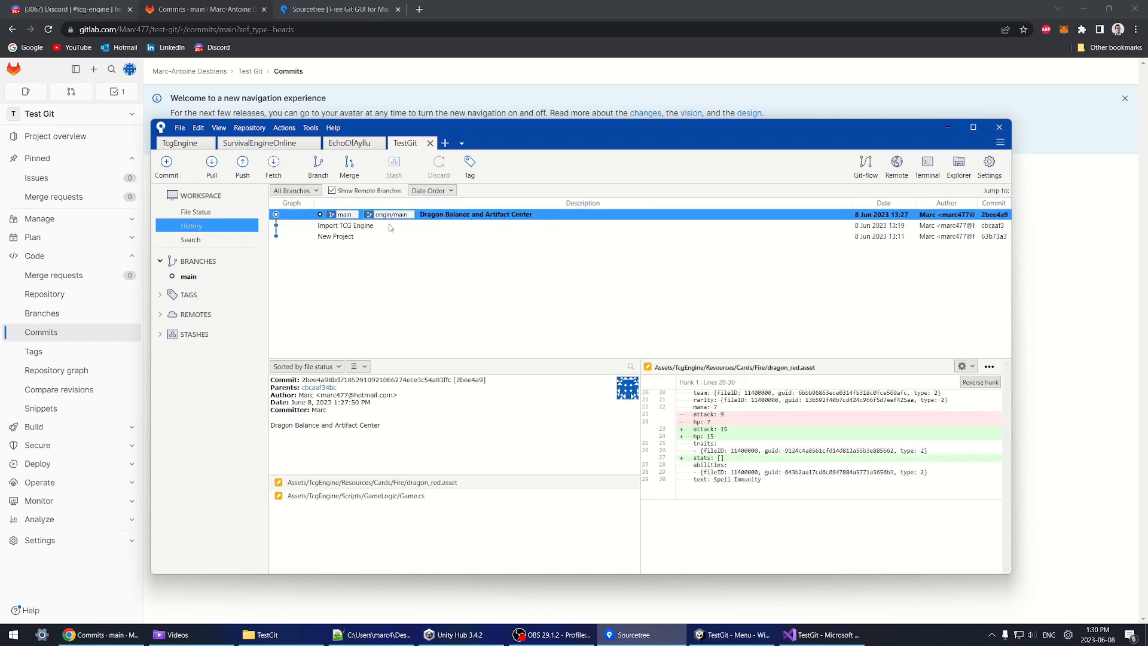
left_click(355, 496)
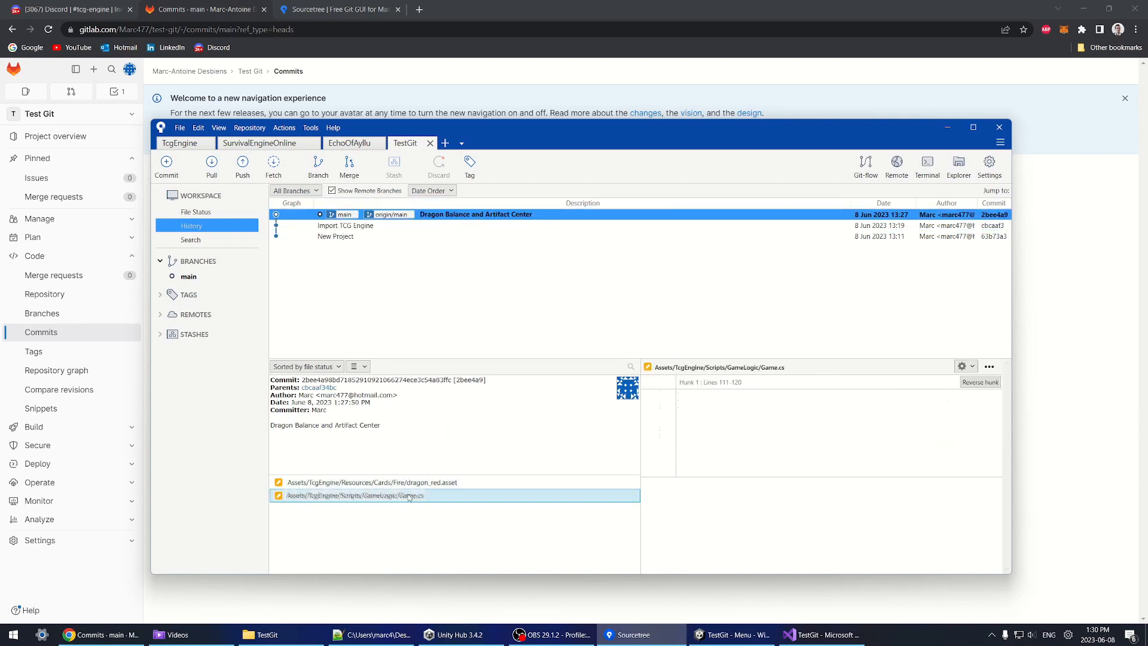
left_click(371, 482)
key("Down")
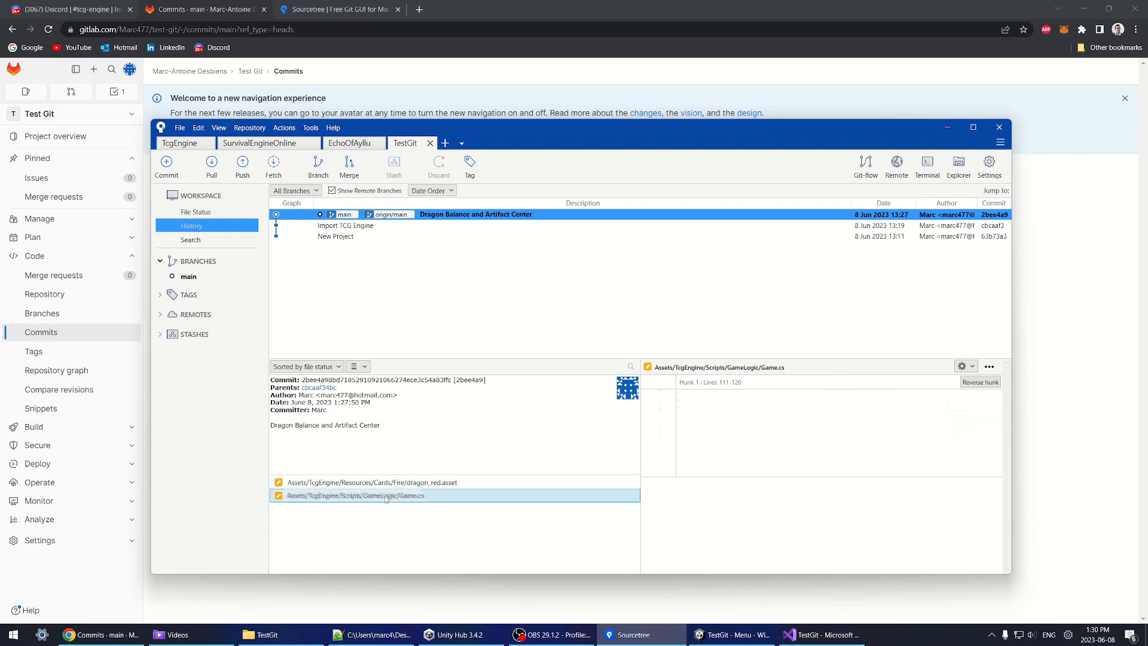
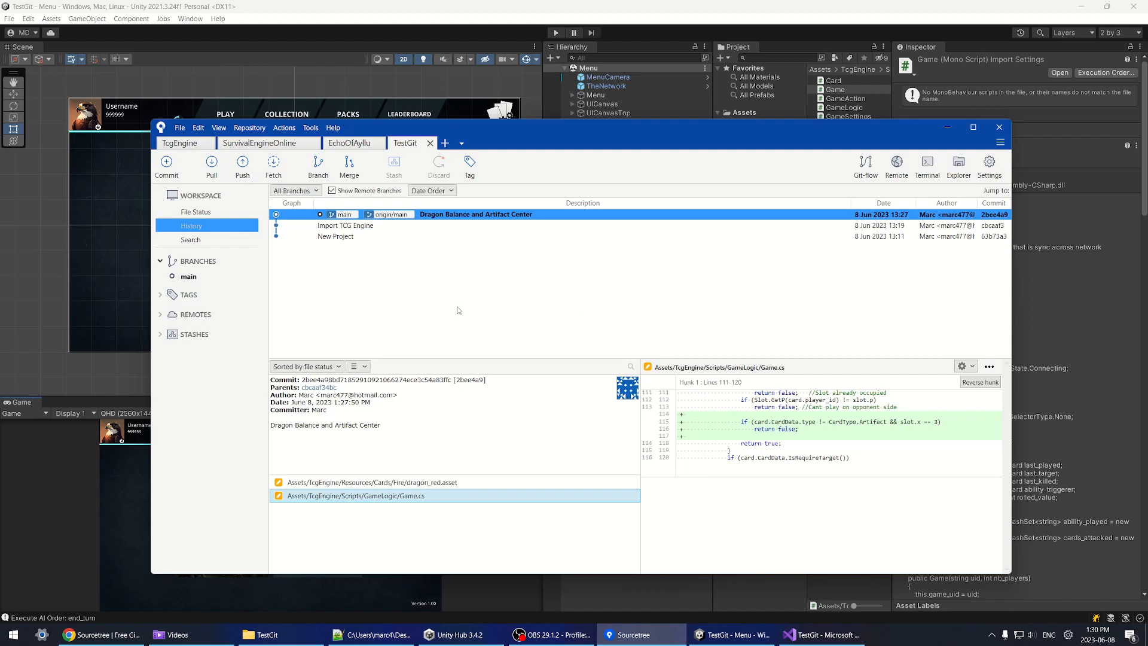
Step: Select the Import TCG Engine commit in the Sourcetree history
left_click(344, 226)
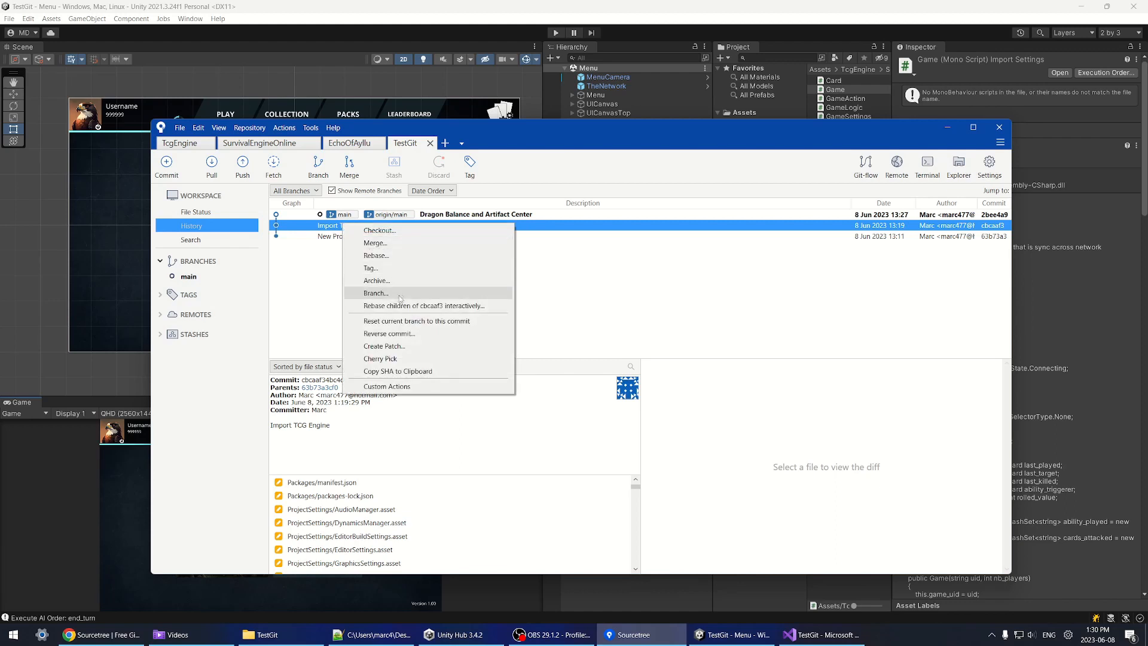
Step: Reset main to Import TCG Engine in Hard mode, confirming OK and the warning
left_click(460, 327)
left_click(543, 252)
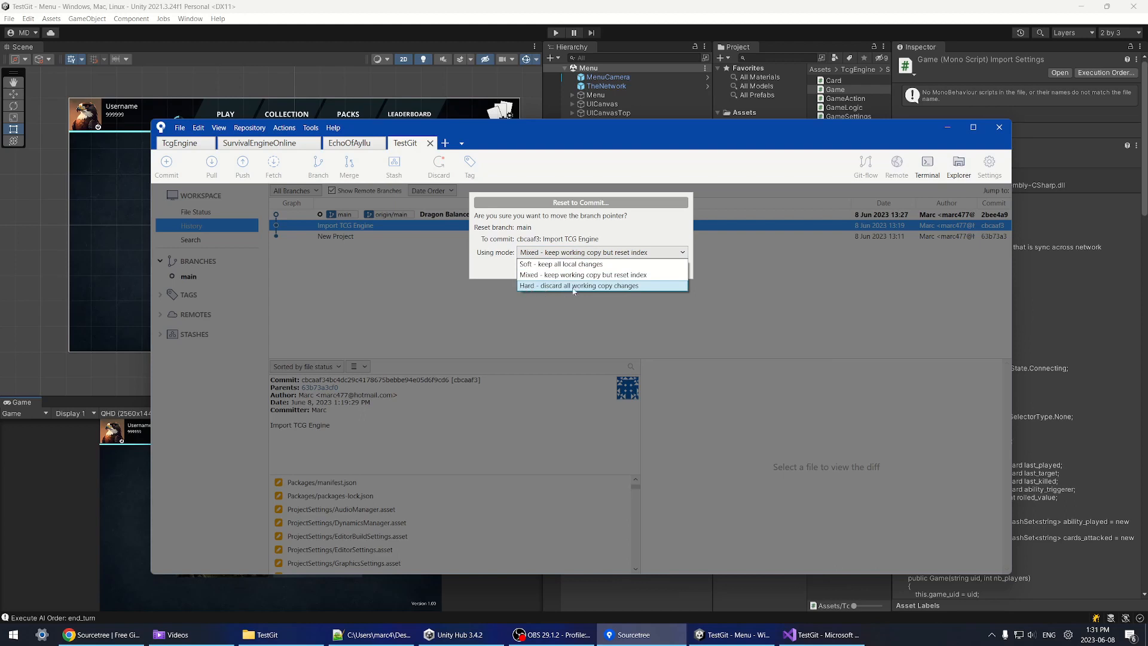
left_click(572, 287)
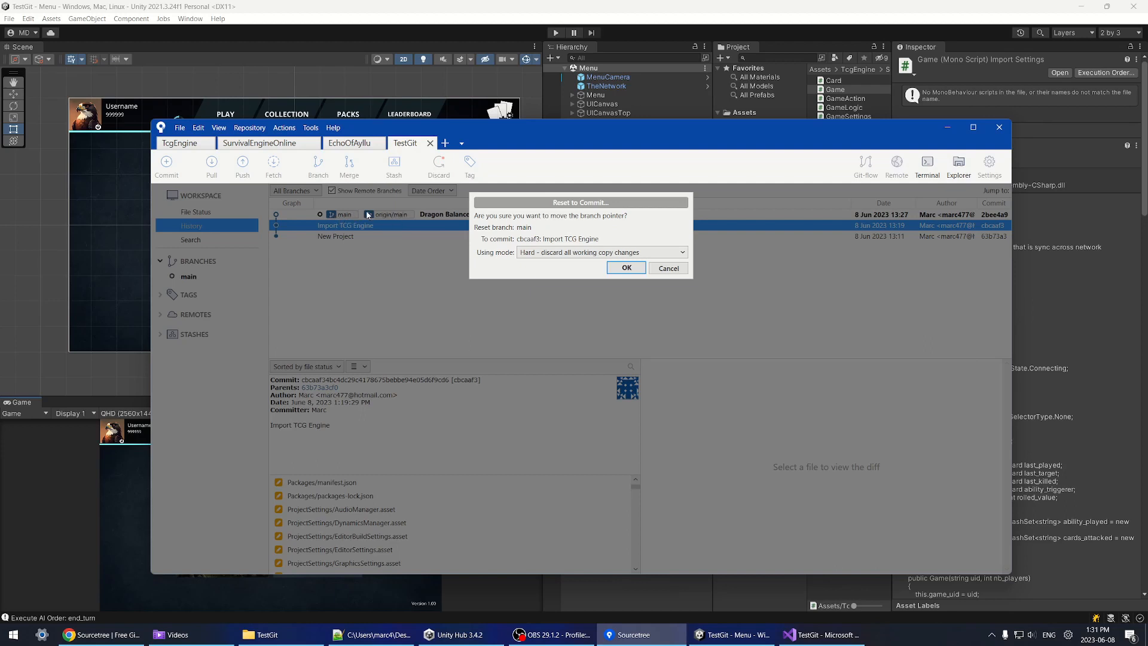
left_click(626, 267)
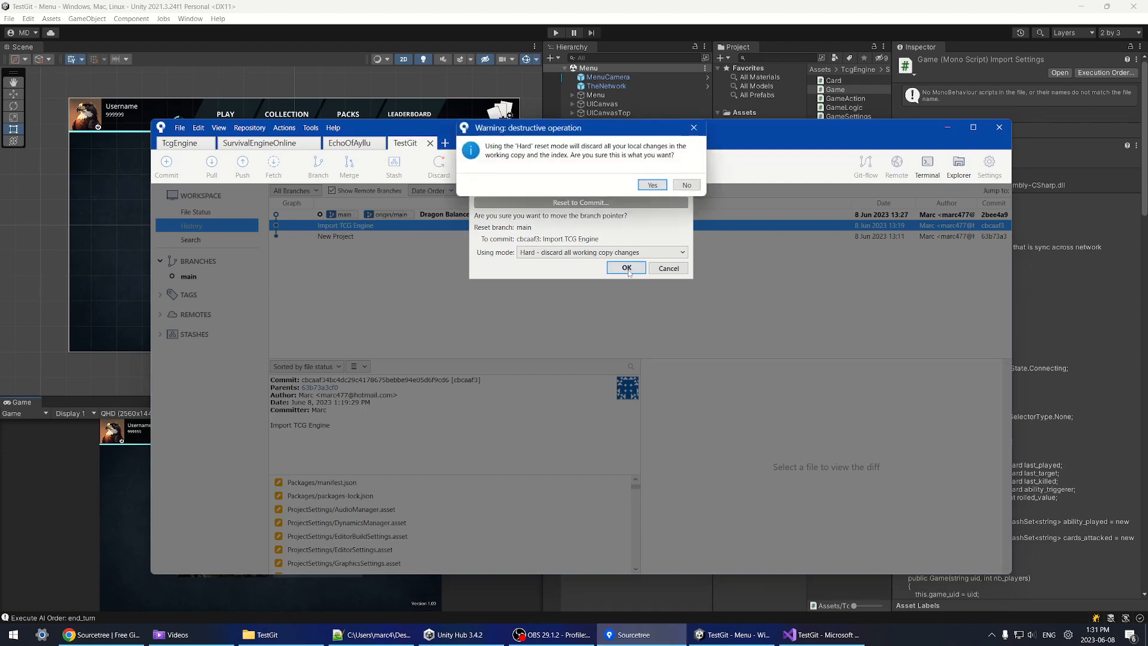
left_click(649, 183)
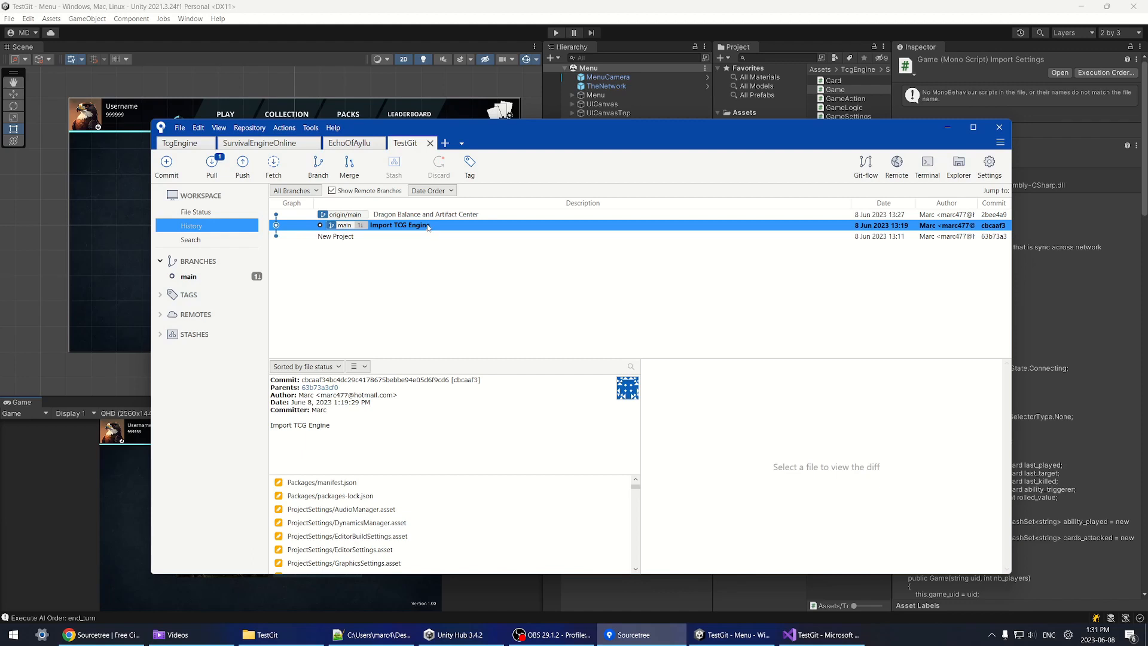
Step: Compare the Dragon Balance and Import TCG Engine commits, then pull origin main
left_click(386, 215)
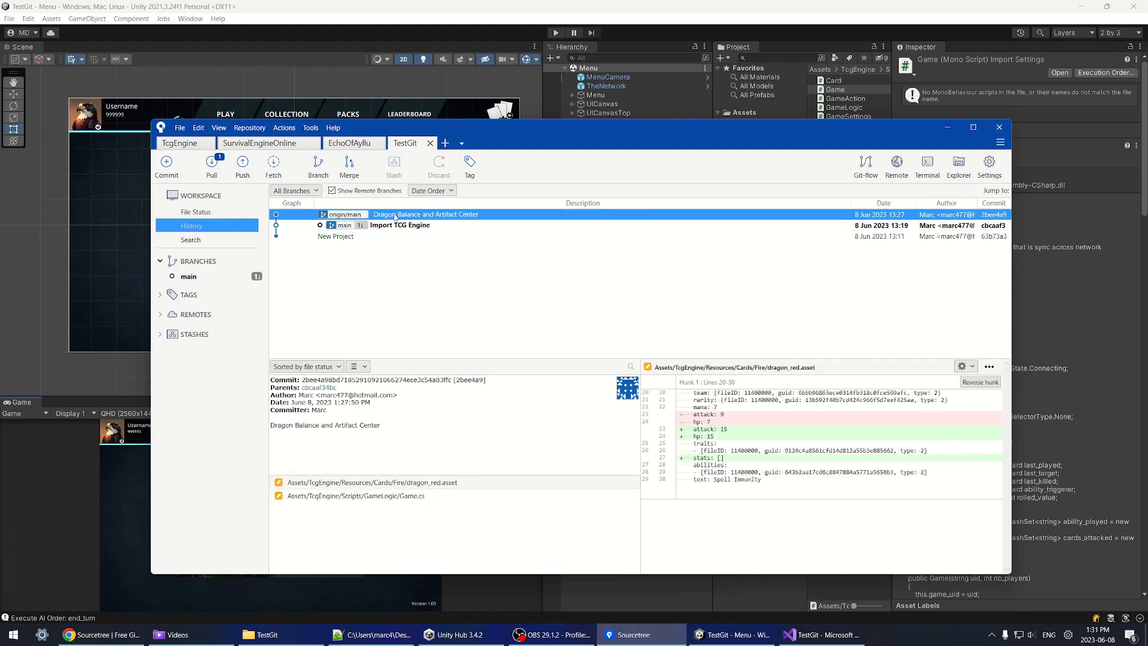
left_click(320, 226)
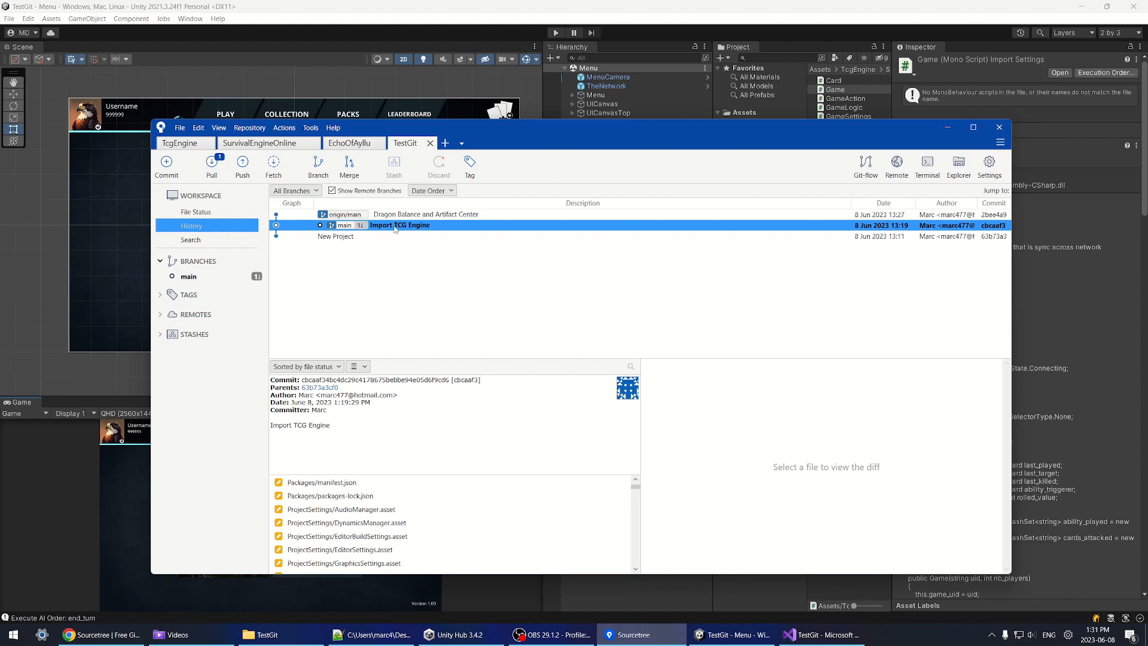
left_click(424, 213)
left_click(398, 226)
left_click_drag(472, 139, 489, 138)
left_click(231, 166)
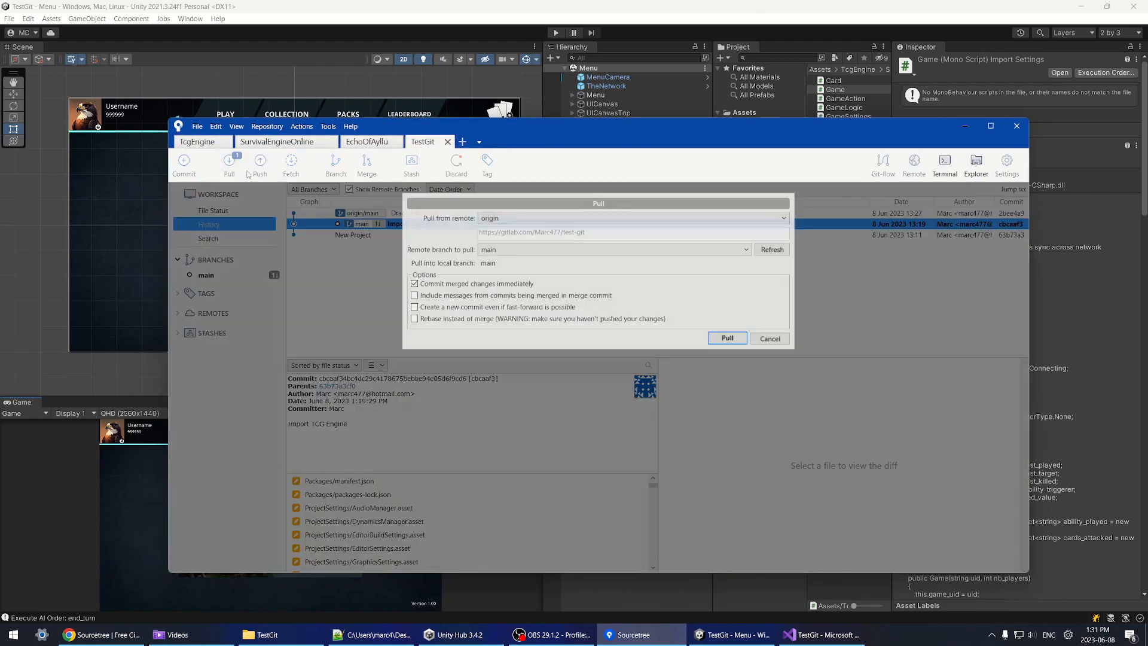
left_click(770, 339)
left_click(442, 214)
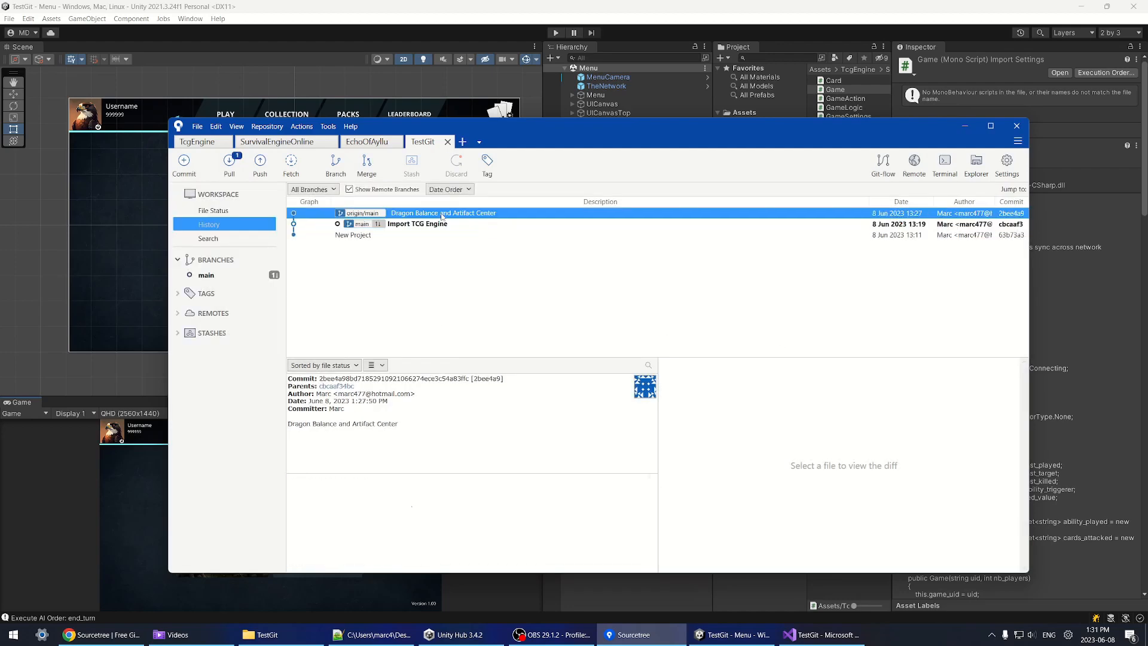
left_click(229, 167)
key("Return")
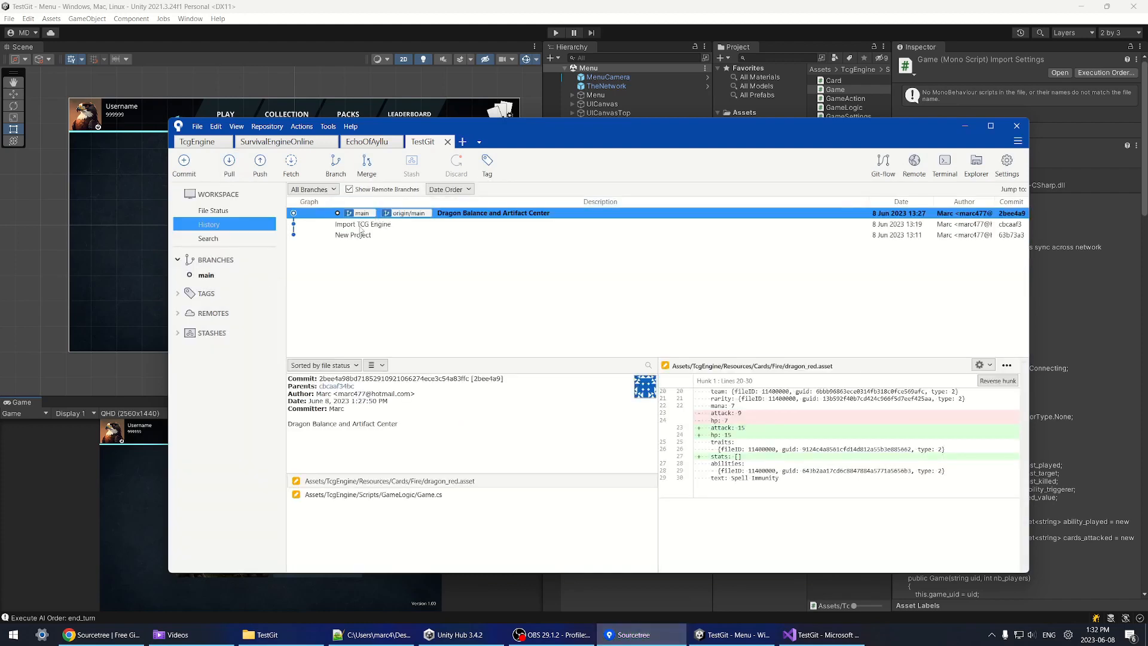
Step: Reset main back to the Import TCG Engine commit
right_click(364, 226)
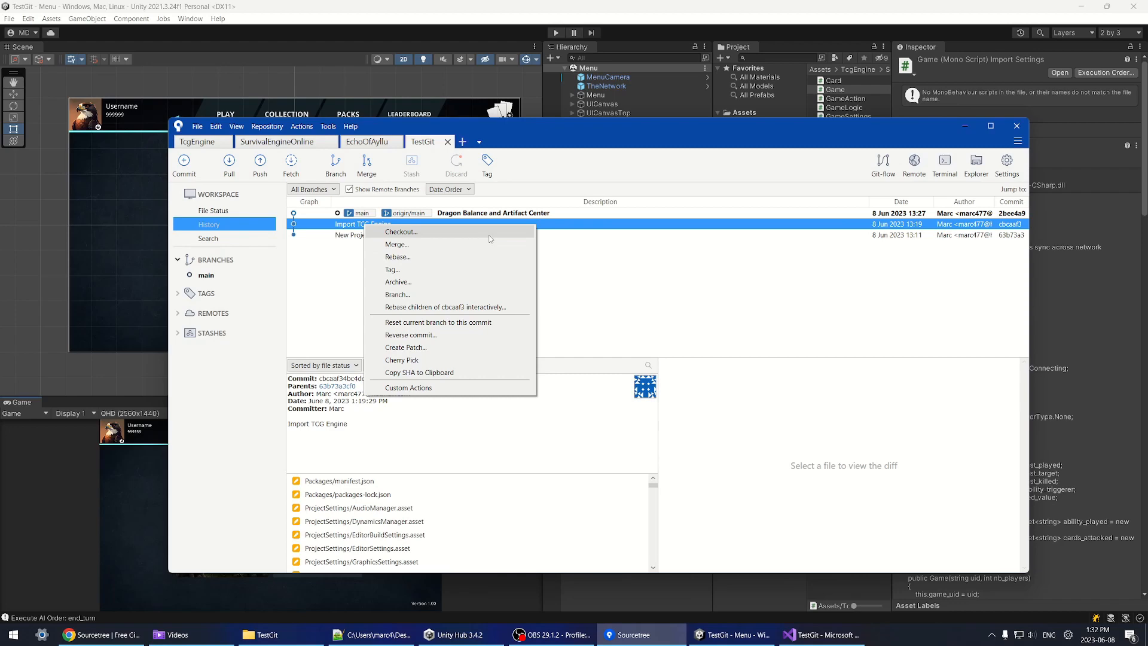
left_click(445, 322)
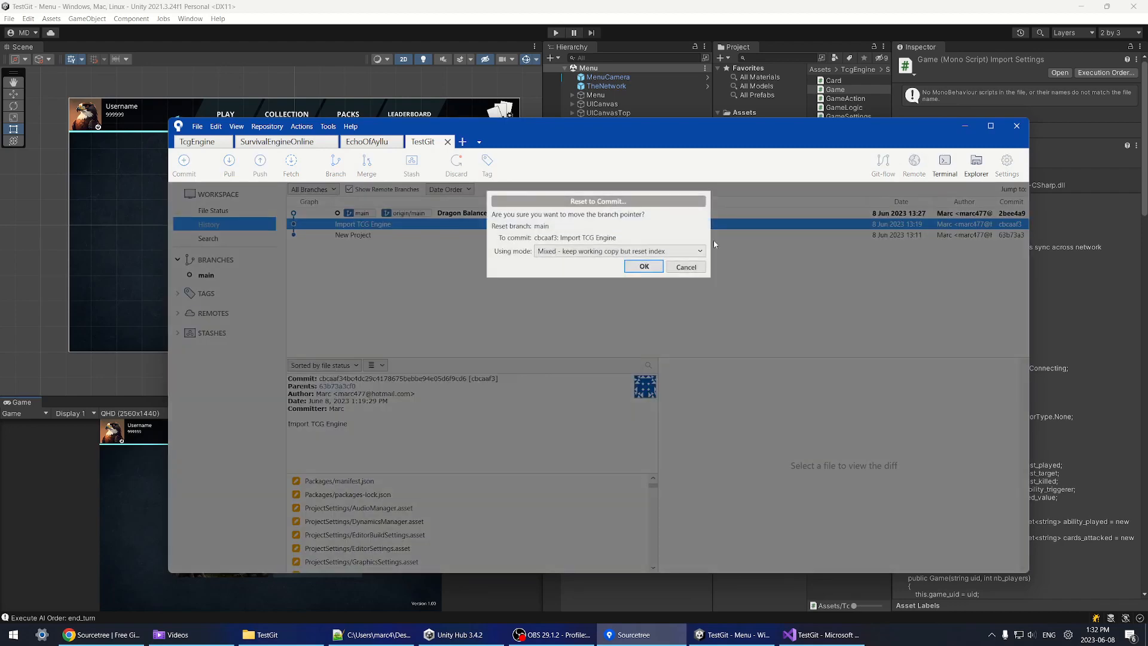
left_click(675, 251)
left_click(645, 287)
left_click(644, 267)
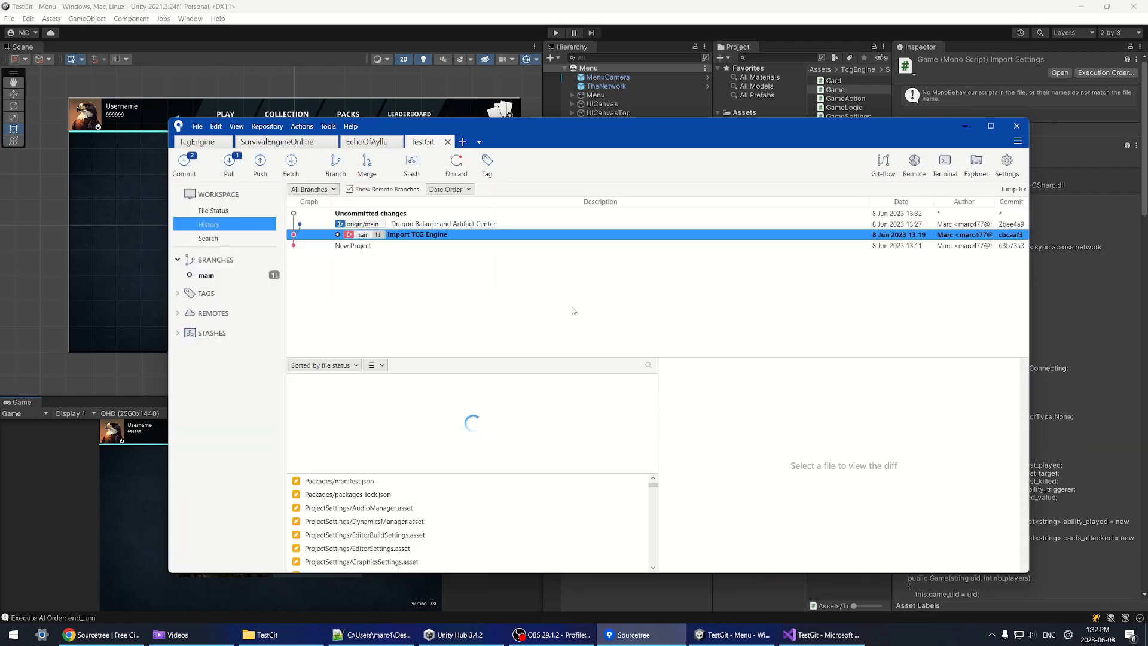
Step: Discard the leftover working changes and recheck both commits in the history
left_click(189, 211)
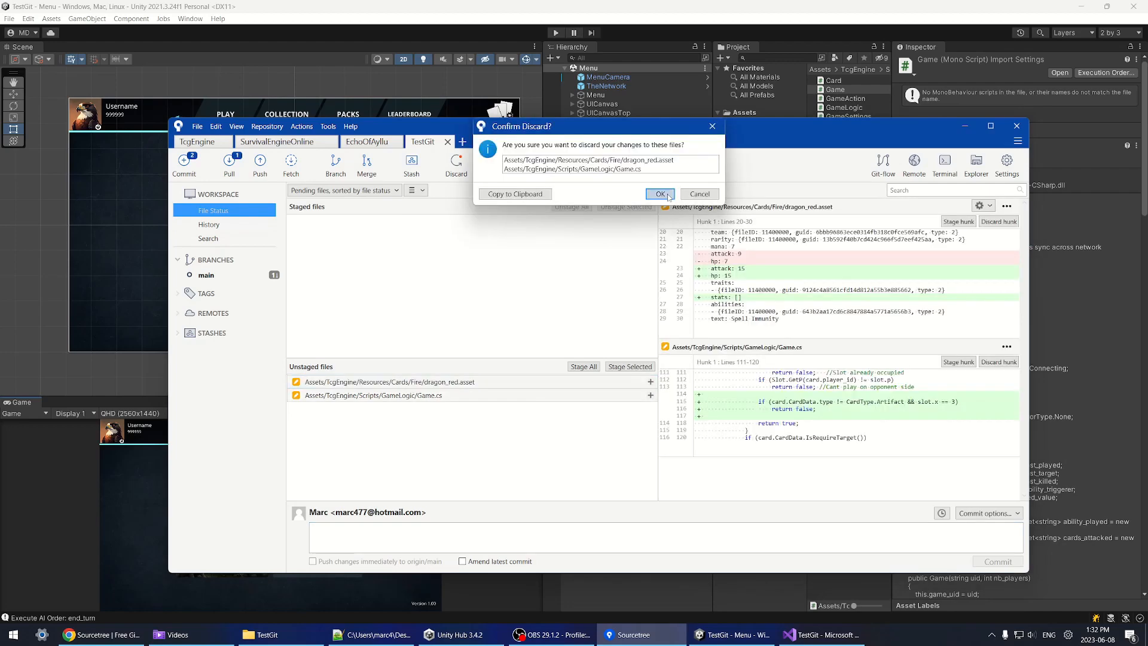
left_click(661, 193)
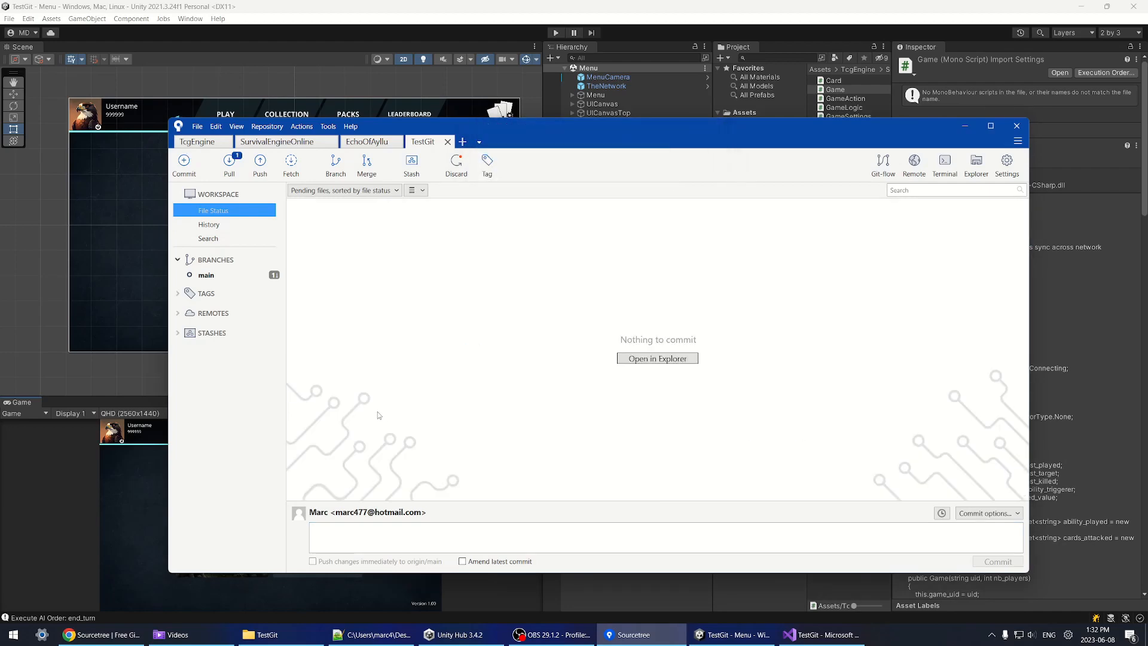
left_click(227, 222)
left_click(358, 225)
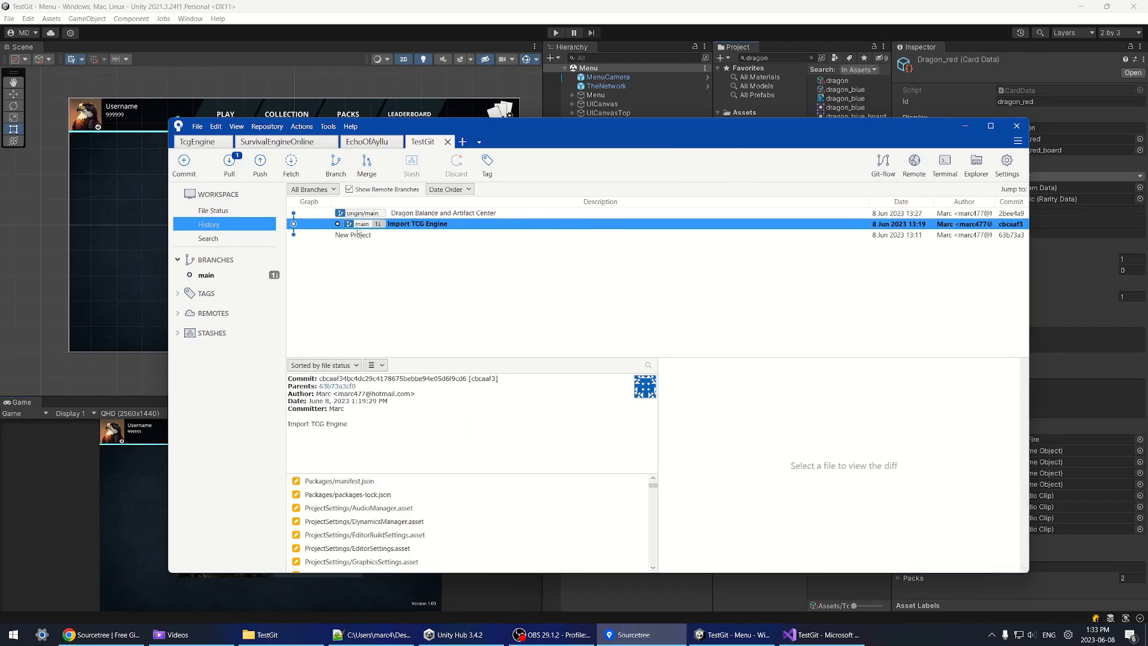
left_click(402, 215)
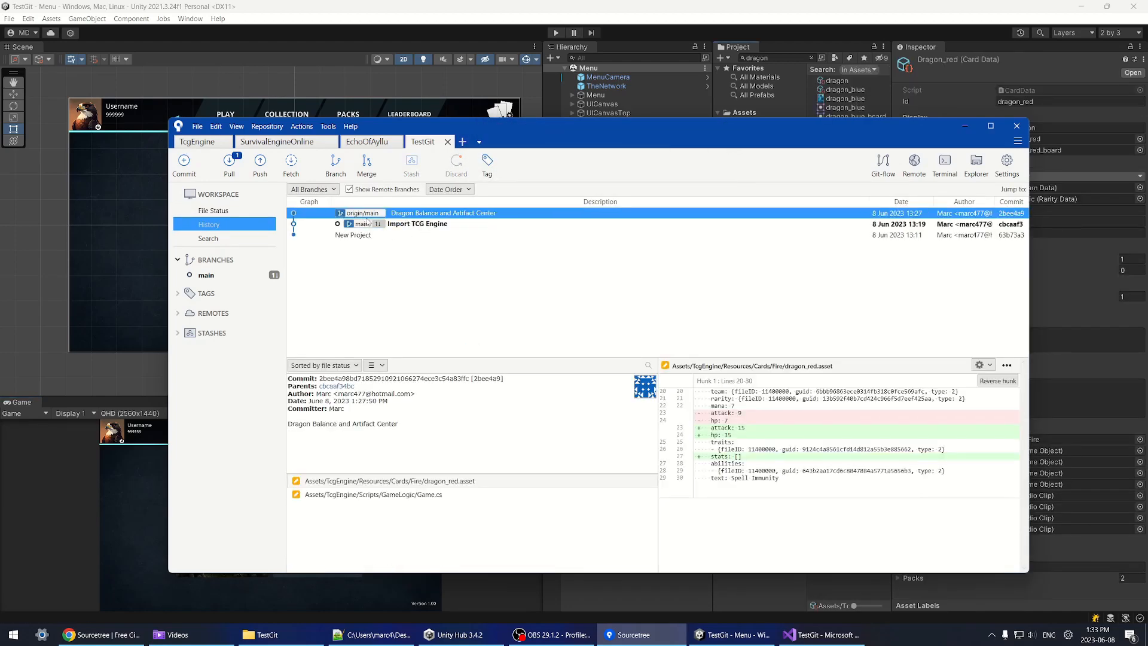
left_click(412, 225)
left_click(670, 4)
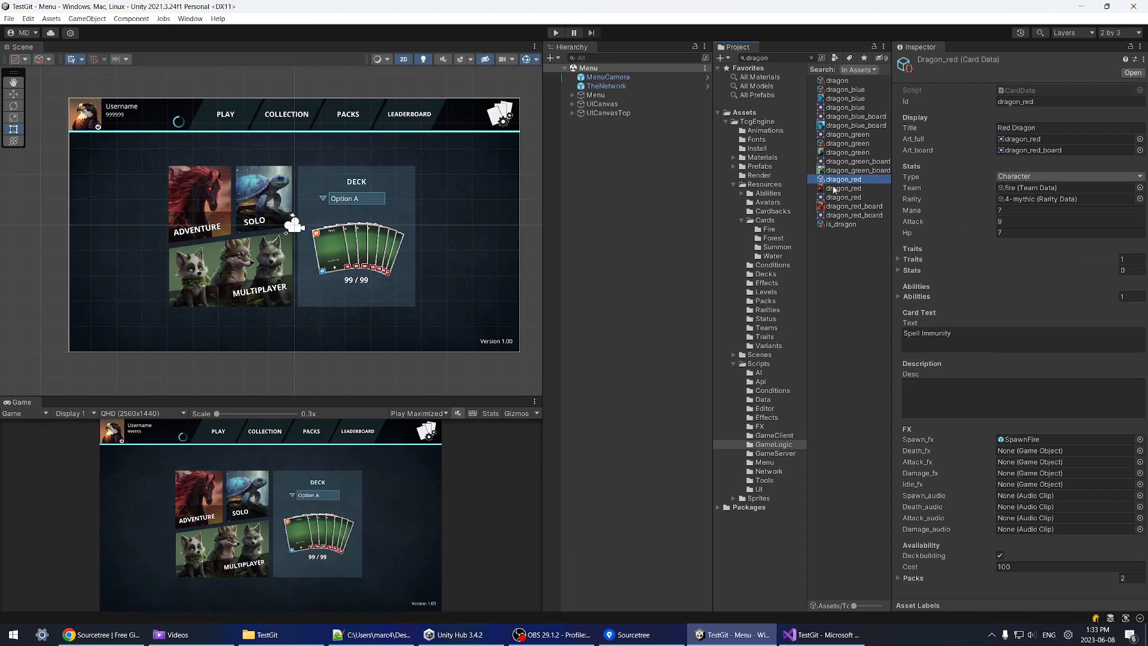
Step: Search the Project window for 'dragon' and select the dragon_red card data
left_click(764, 184)
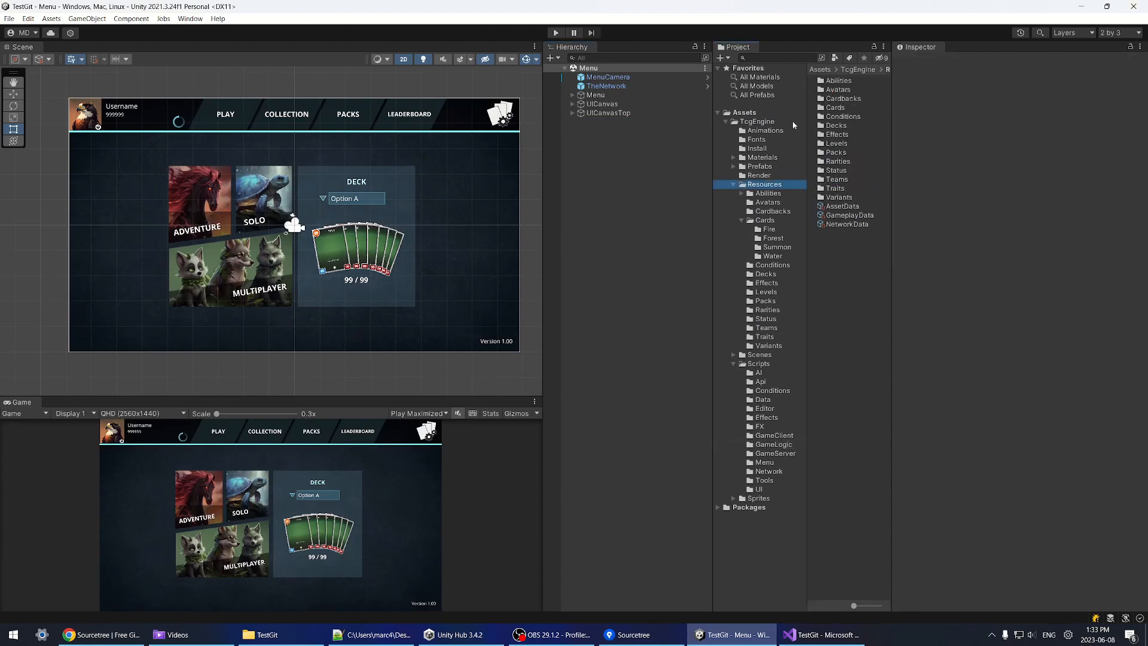
left_click(781, 58)
type("drag")
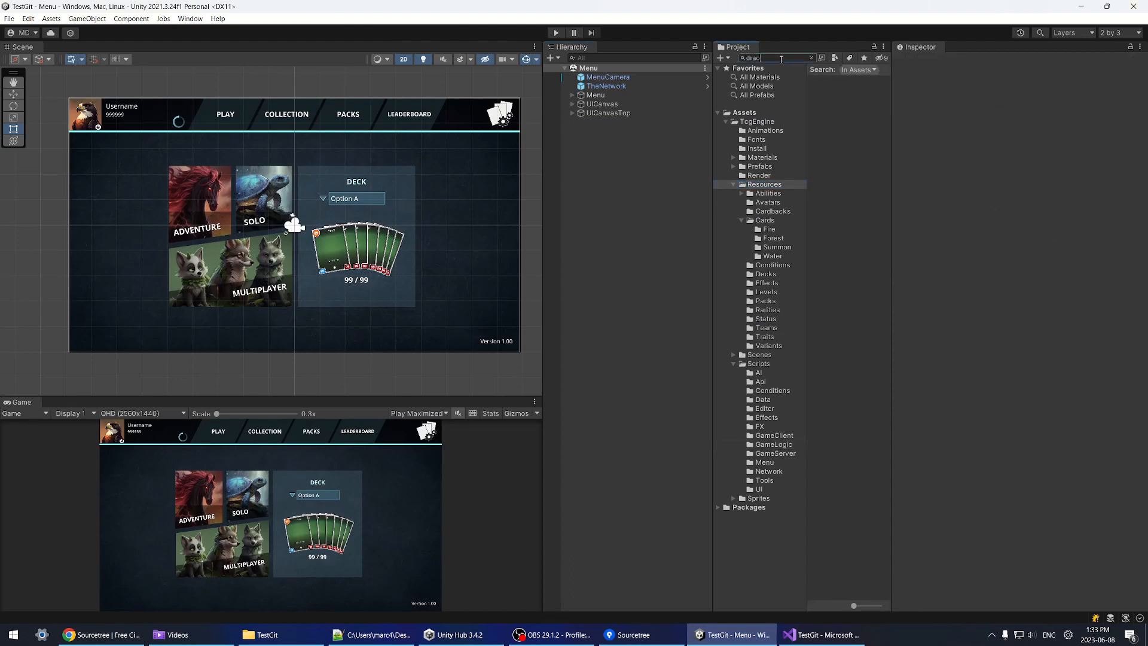
type("on")
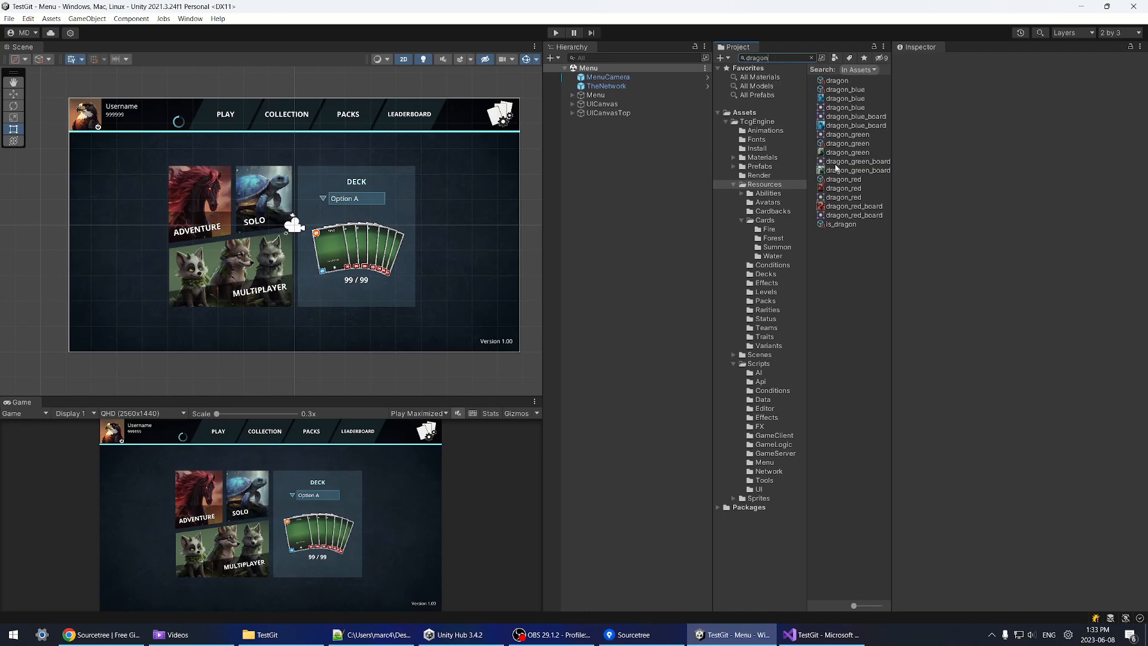
left_click(843, 179)
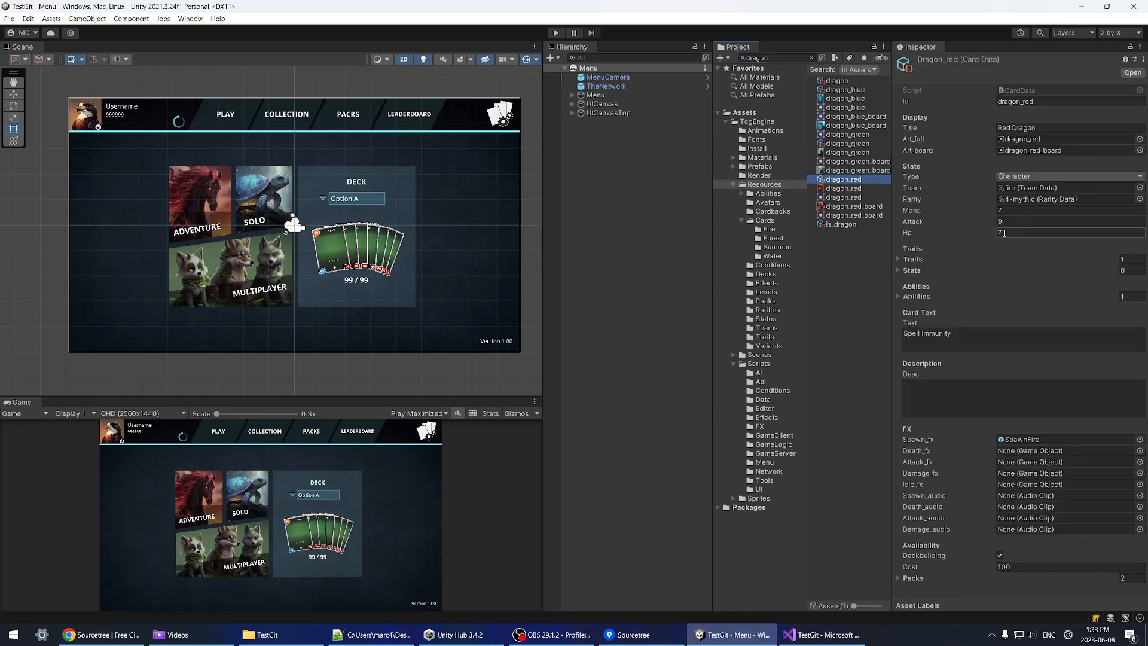
Step: Set the Red Dragon's Attack and Hp to 12, then view Sourcetree's pending changes
left_click(636, 632)
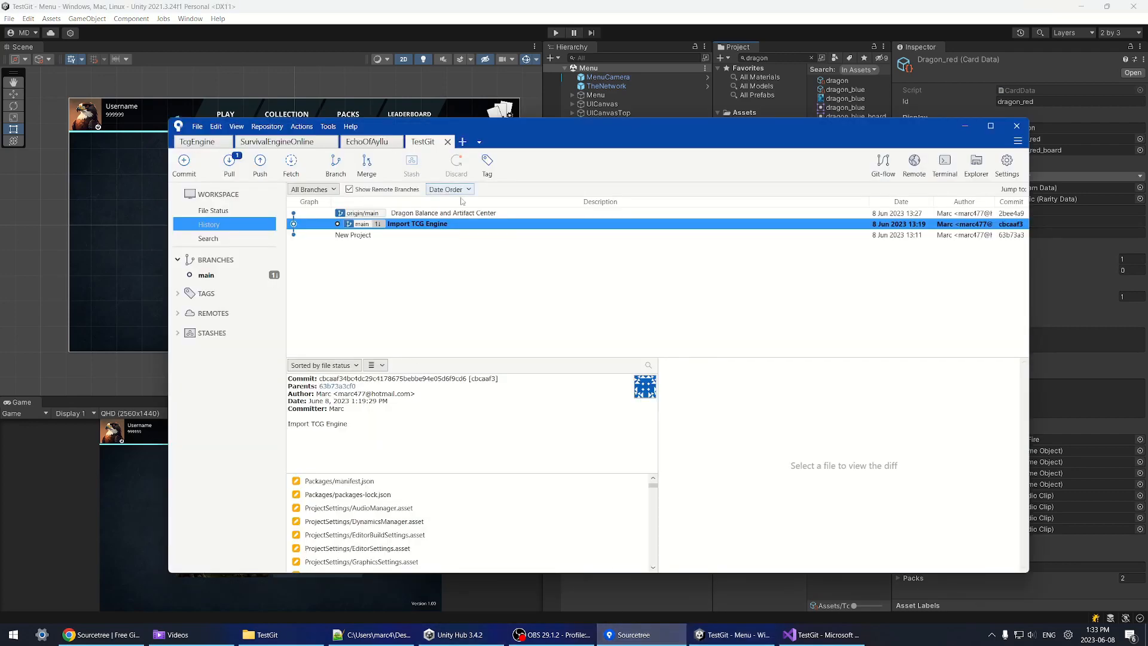
key("alt+Tab")
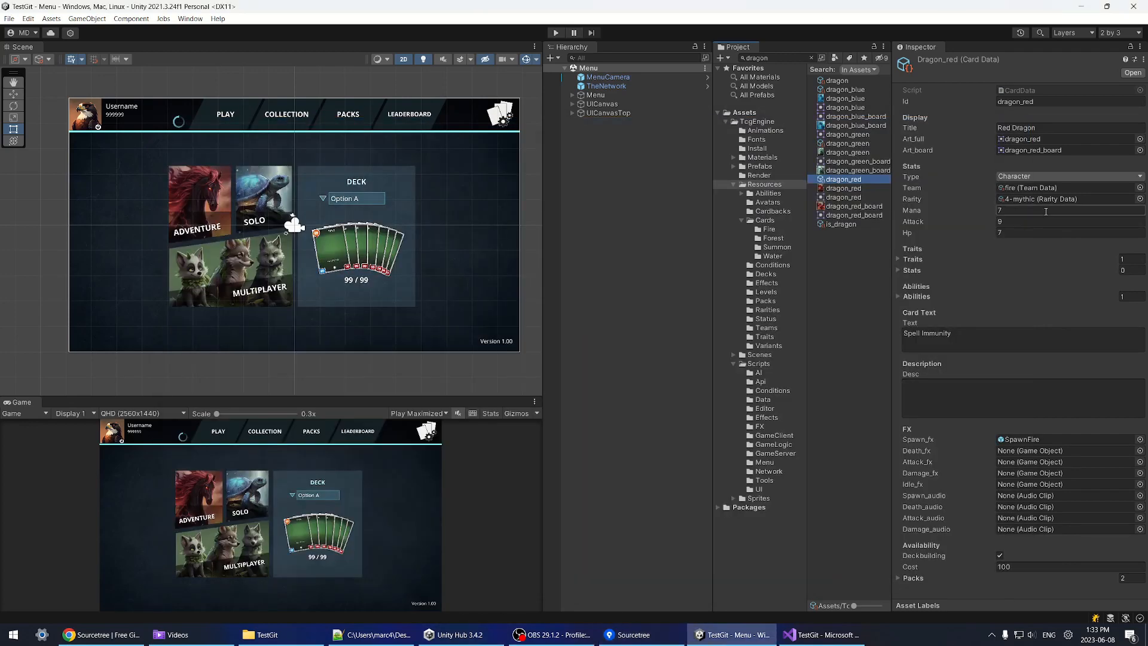
left_click(1010, 222)
left_click(1015, 234)
type("12")
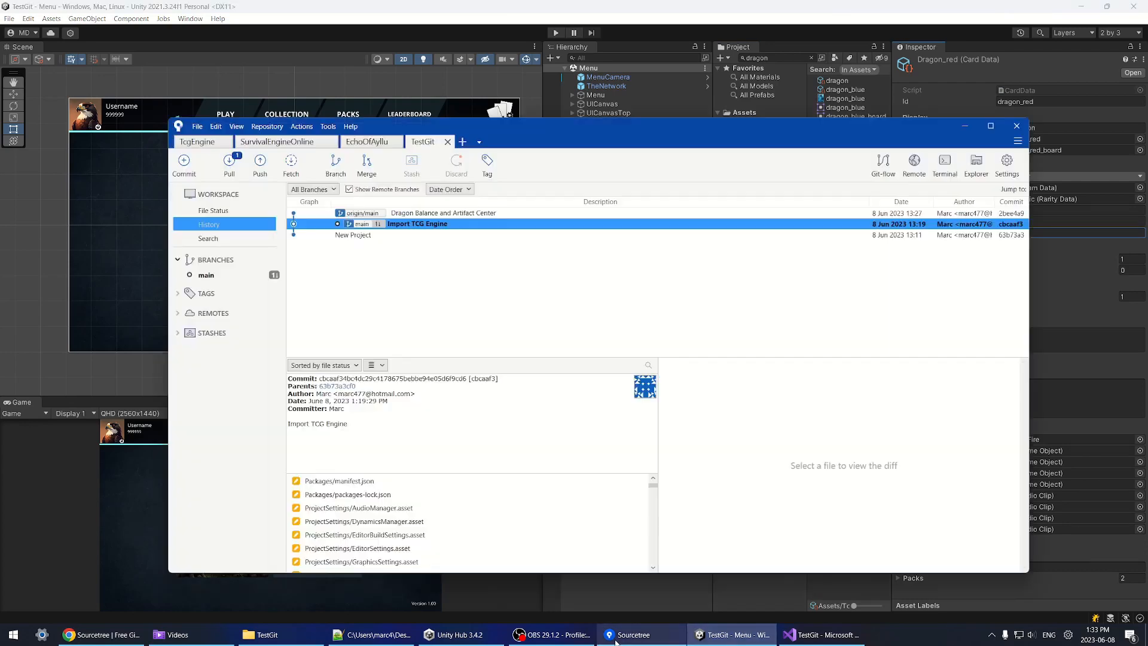
key("alt+Tab")
left_click(213, 210)
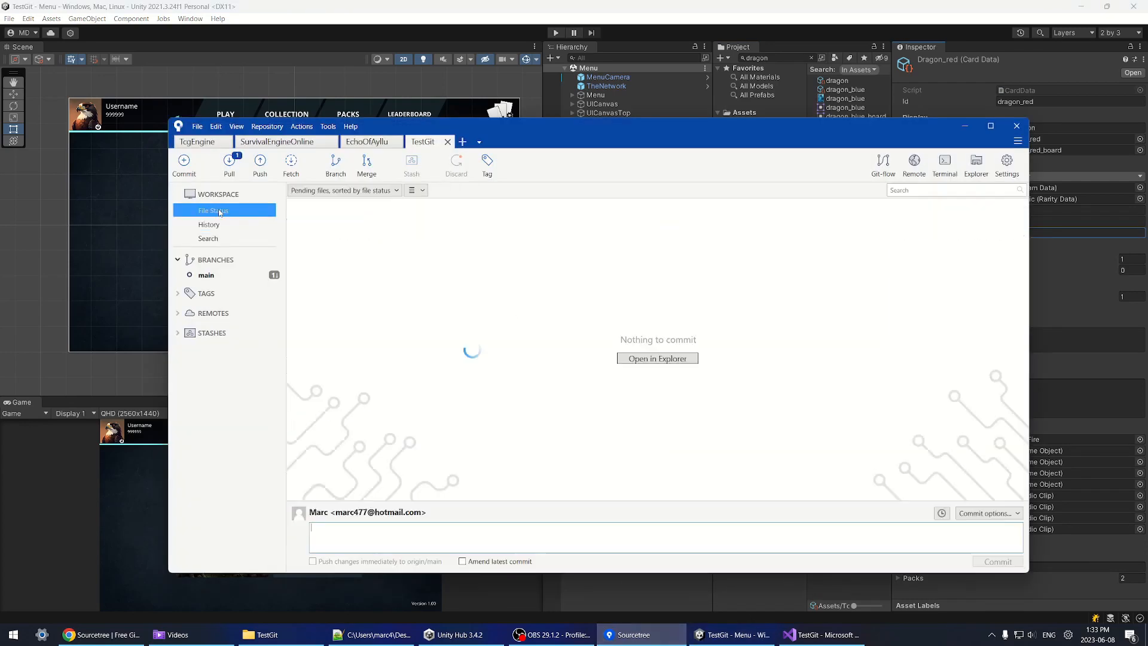
Step: Compare the dragon_red.asset working diff with the Dragon Balance commit's changes
left_click(439, 383)
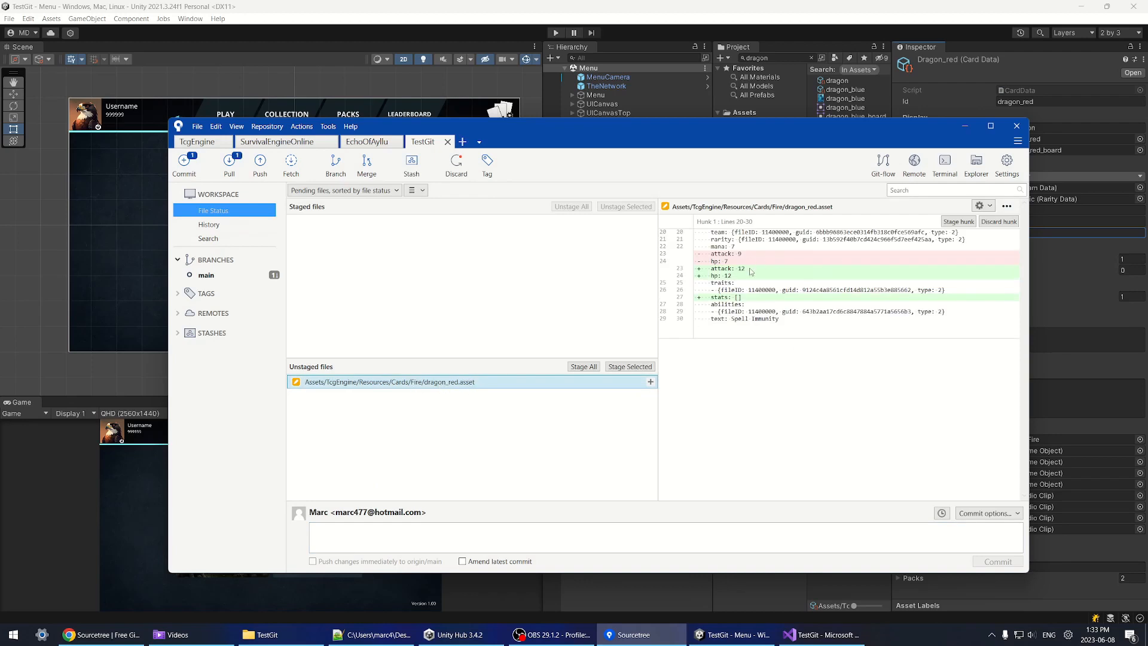
left_click(208, 226)
left_click(371, 225)
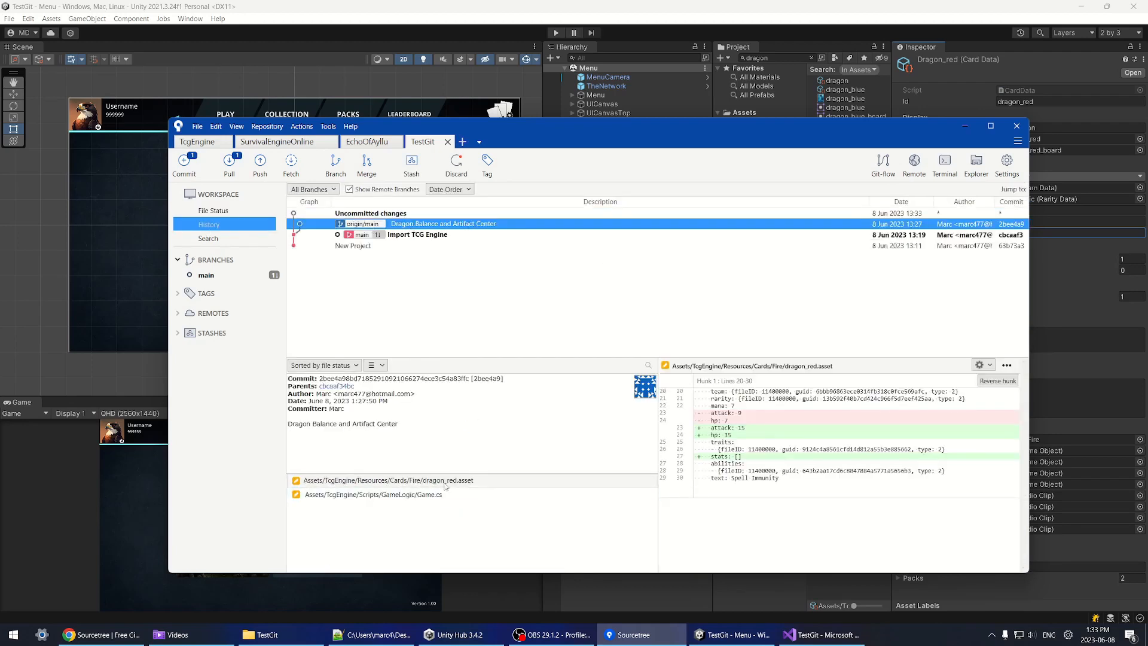
left_click(224, 213)
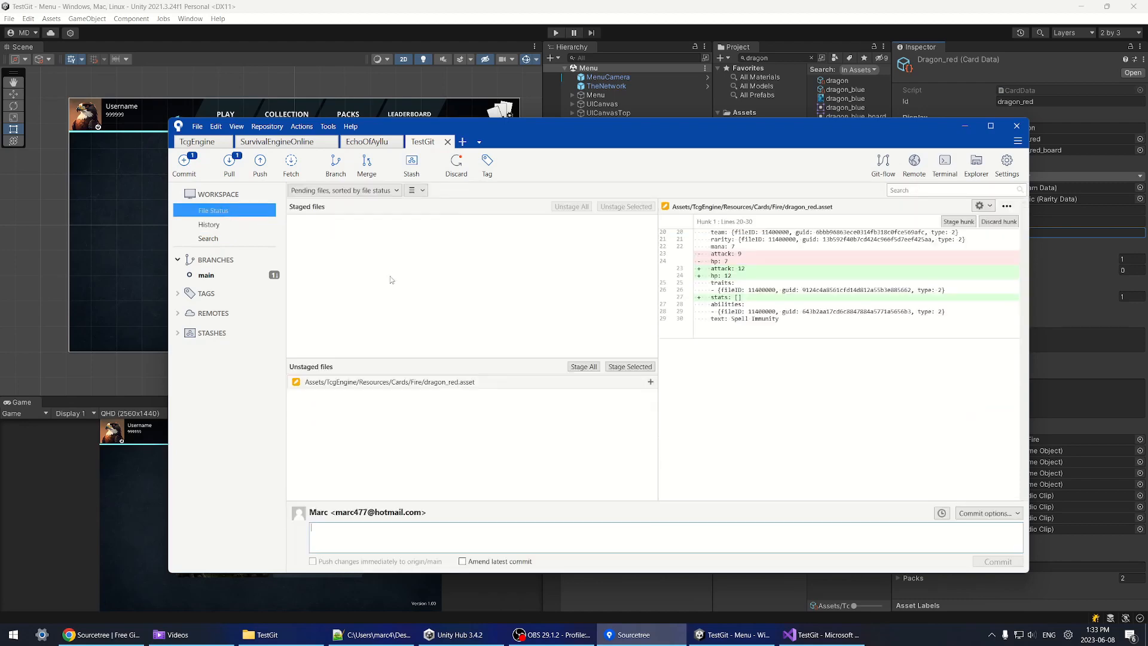
Step: Try pulling origin main, which aborts over the local dragon_red.asset changes
left_click(229, 167)
left_click(731, 336)
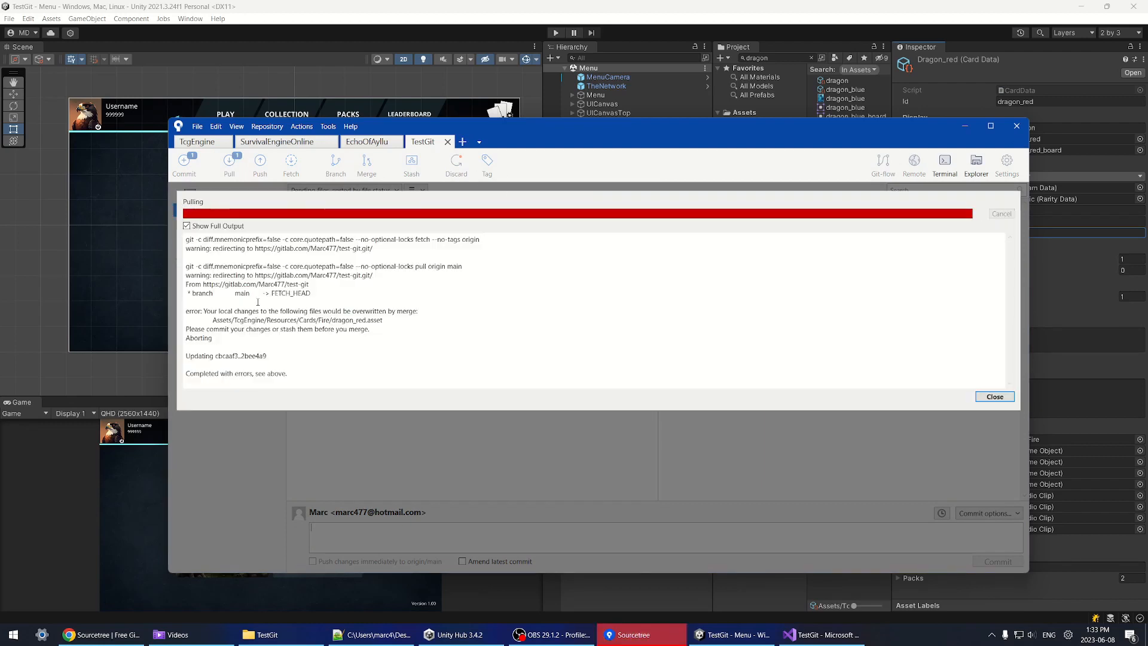
left_click_drag(213, 320, 459, 322)
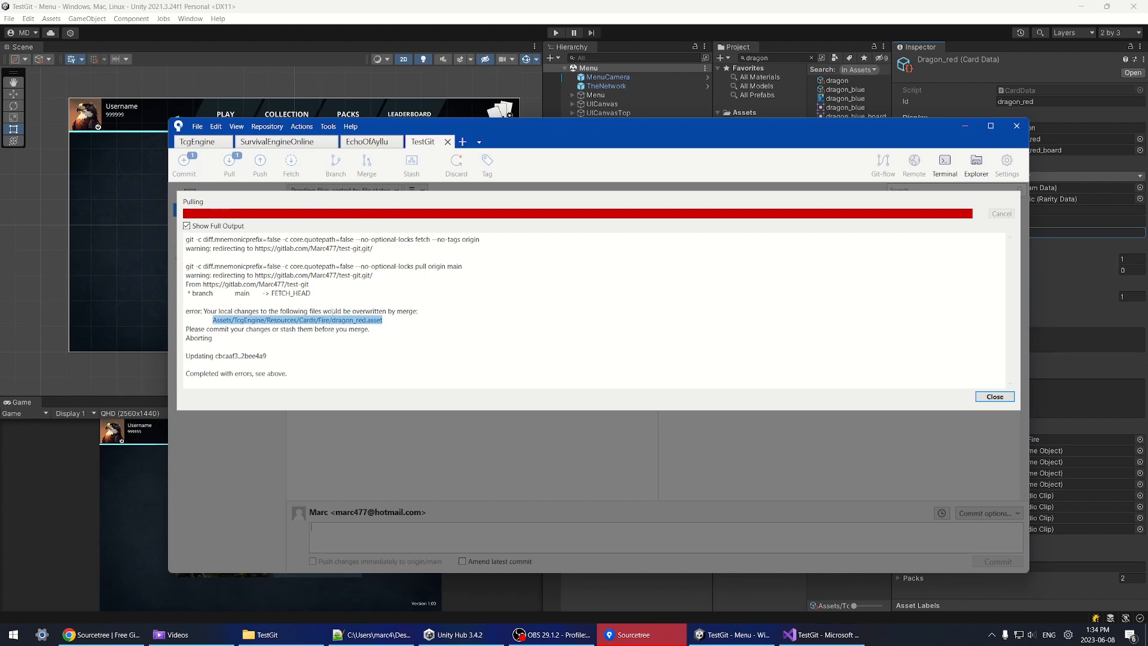
left_click(994, 396)
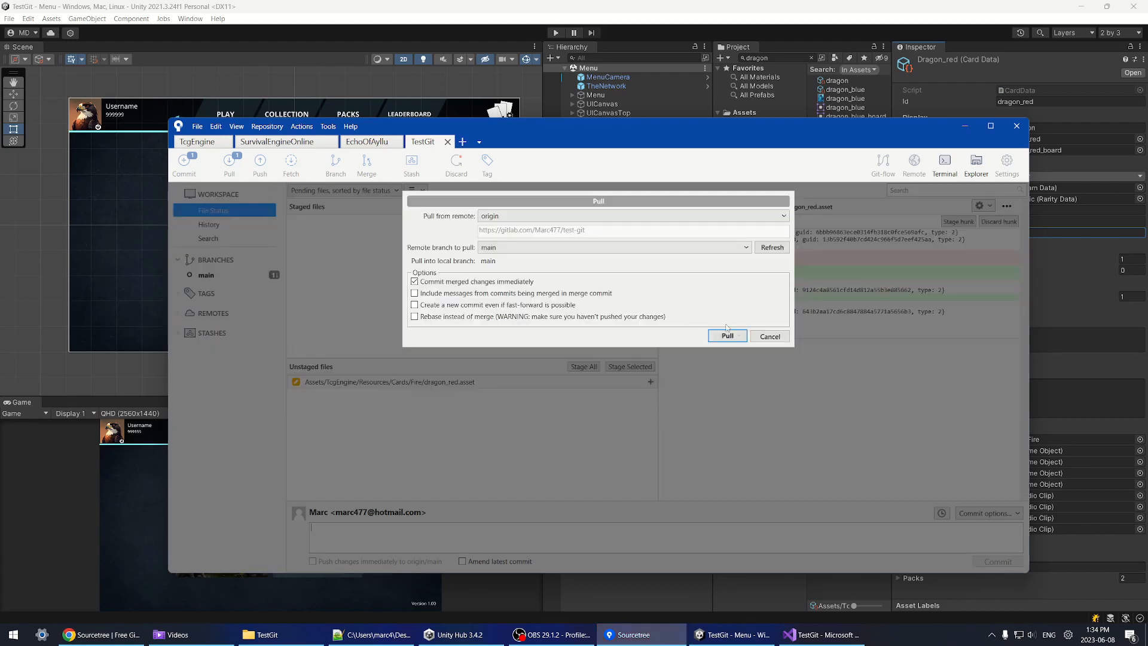
left_click(772, 333)
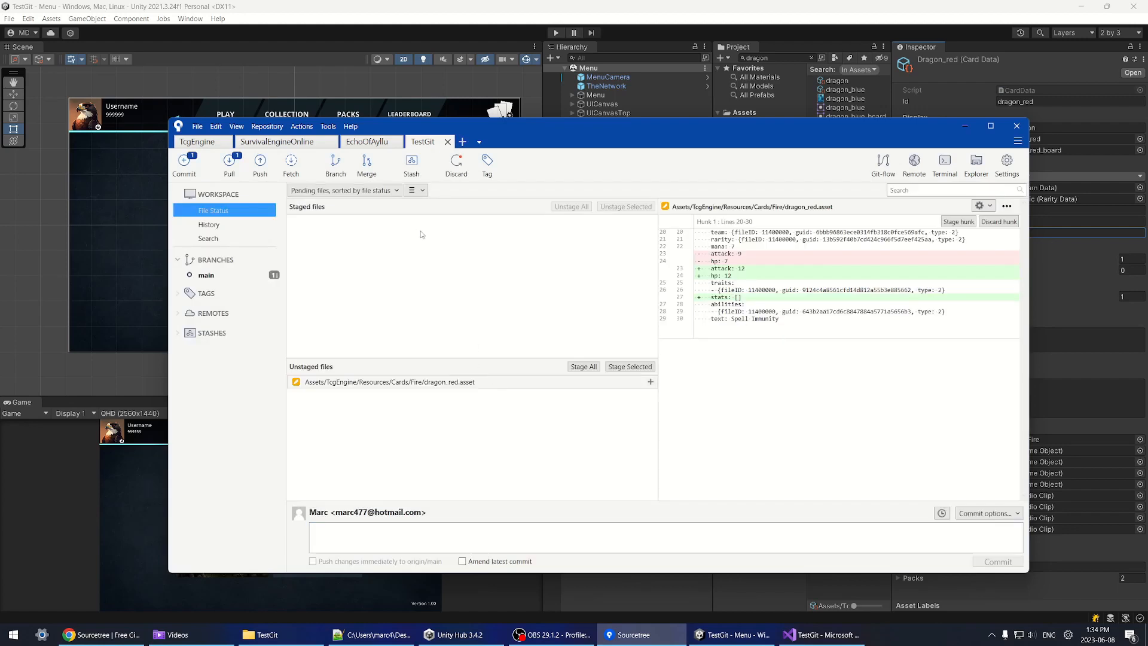
Step: Check dragon_red.asset's file actions without discarding, and review the commit history
right_click(423, 383)
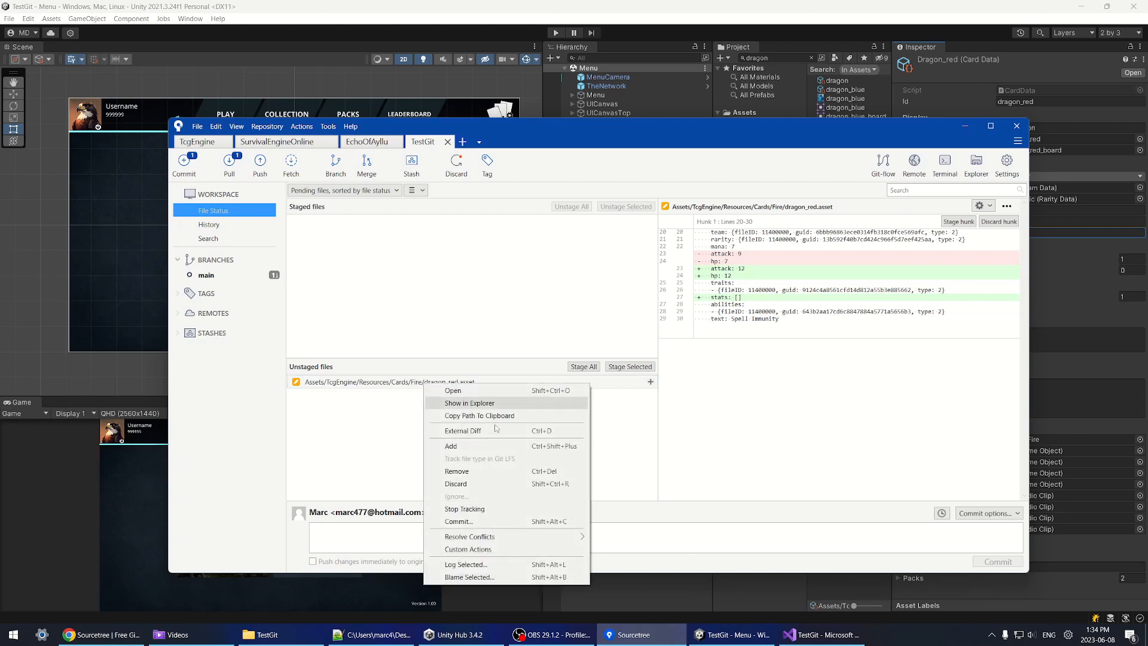
left_click(734, 269)
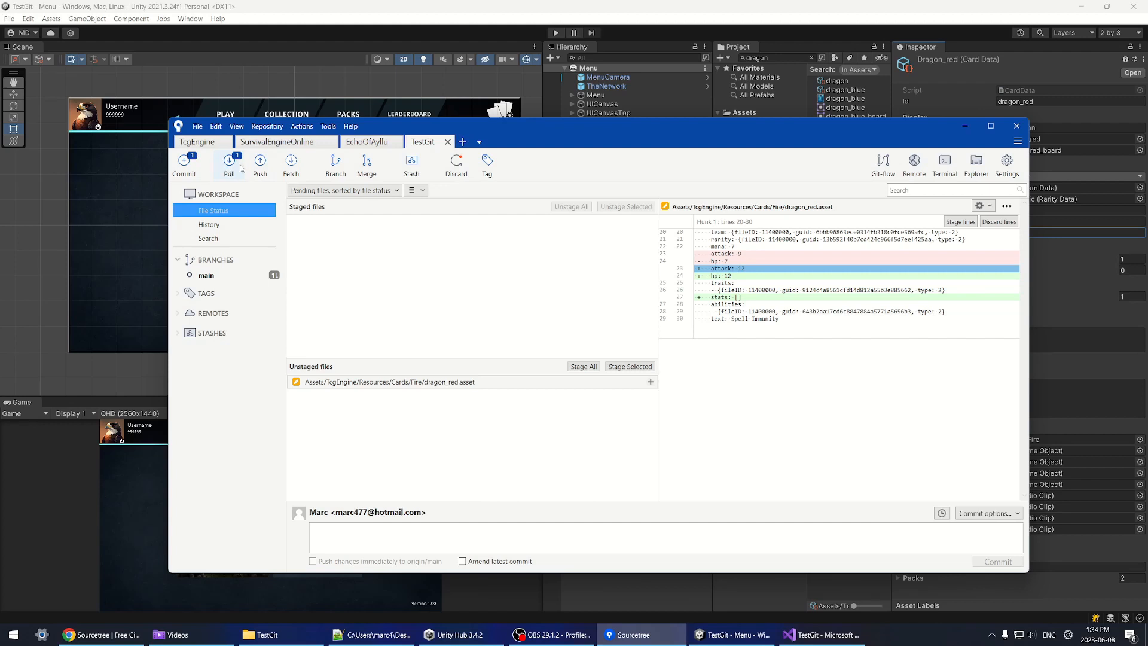
right_click(450, 387)
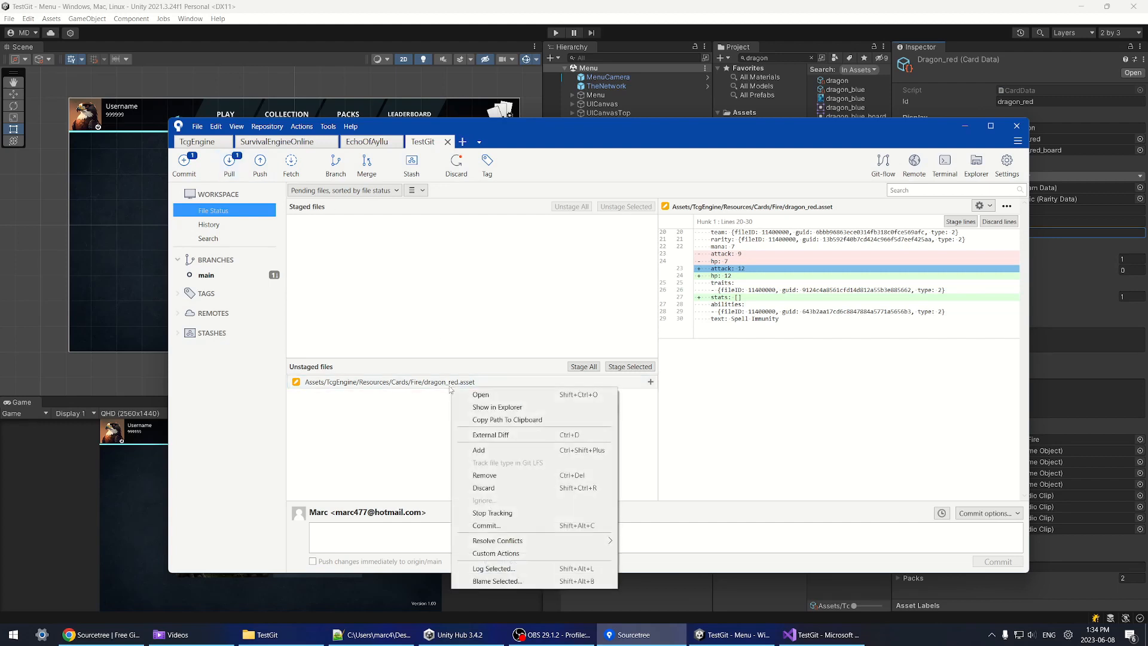
left_click(407, 257)
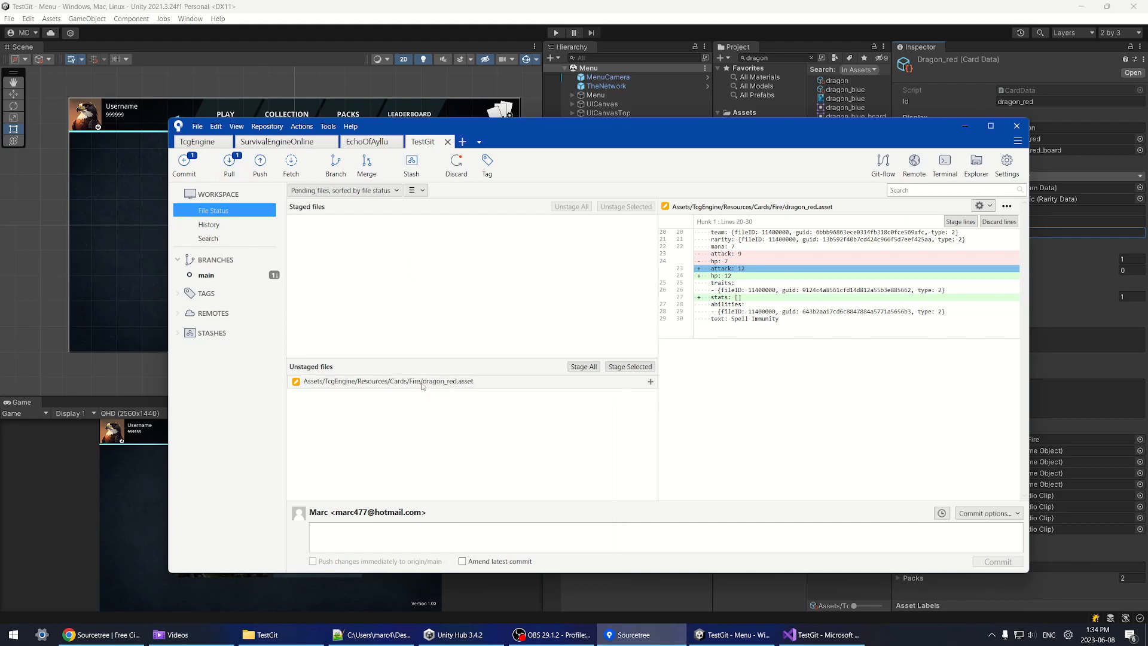
left_click(209, 224)
left_click(417, 234)
left_click(440, 224)
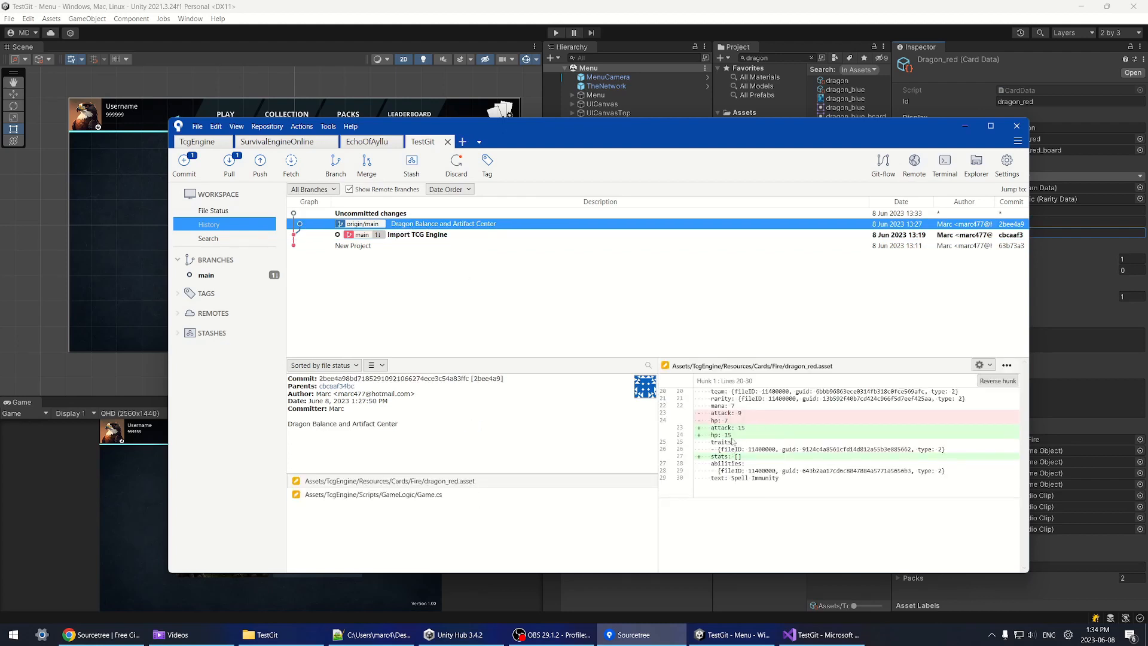
left_click(212, 211)
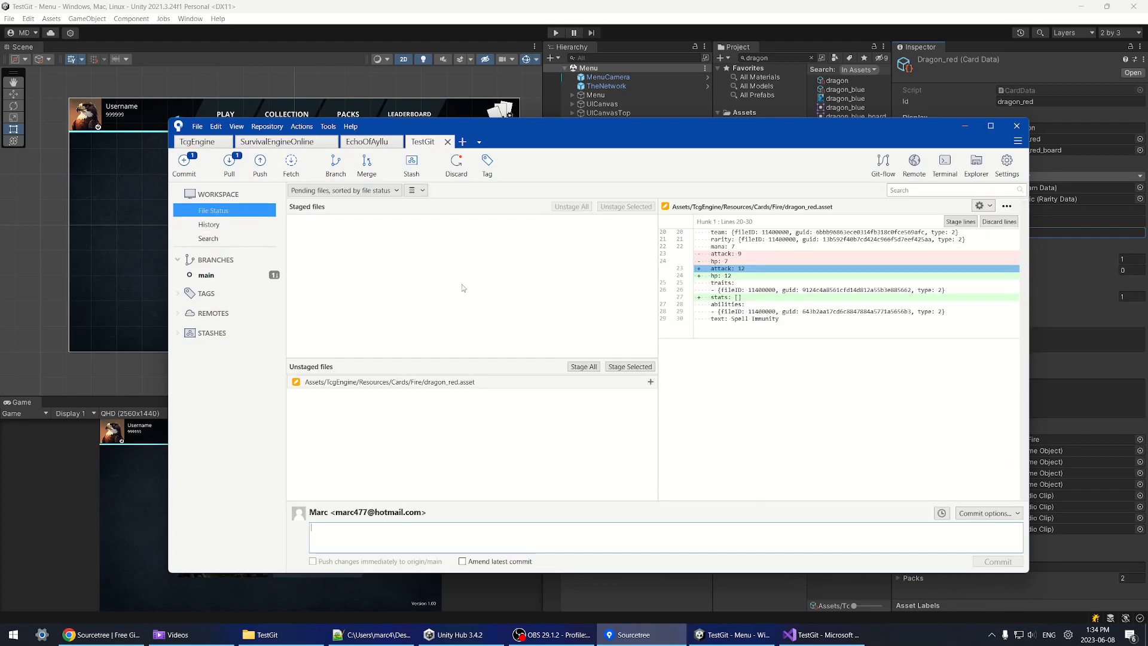
Step: Stage dragon_red.asset and commit it as 'Dragon ACTUAL Stats', then review the history
left_click(583, 366)
left_click(405, 221)
left_click(396, 532)
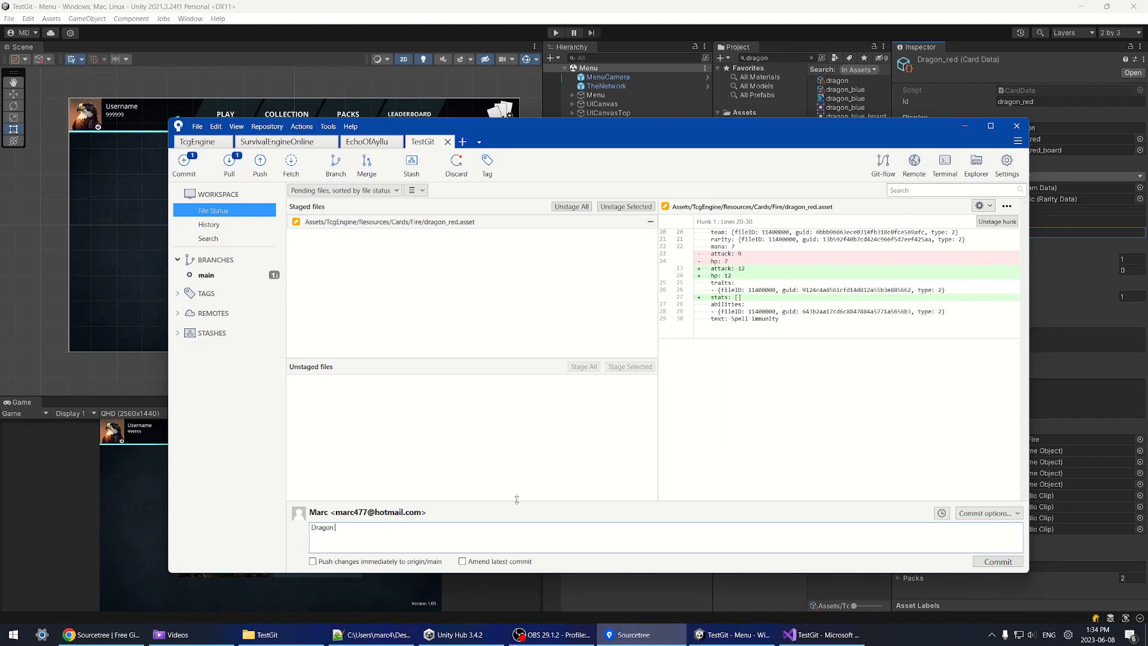
type("Dragon ACTUAL Stats")
left_click(1009, 563)
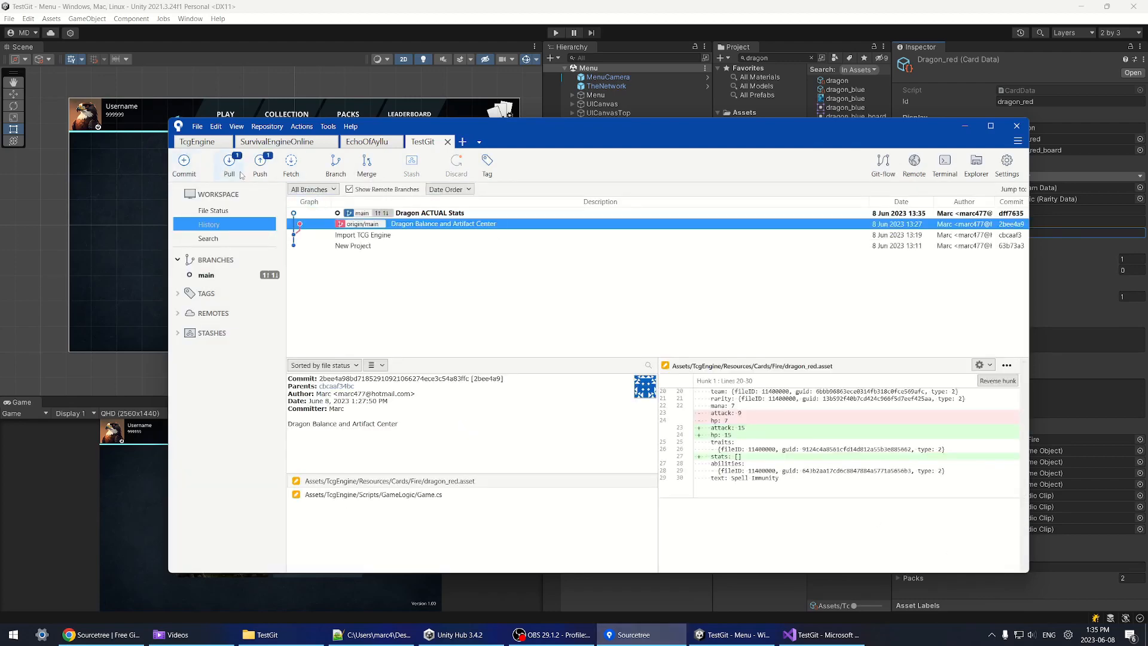
left_click(421, 214)
left_click(401, 226)
Step: Pull origin main without auto-committing the merge and inspect the conflicted dragon_red.asset
left_click(230, 166)
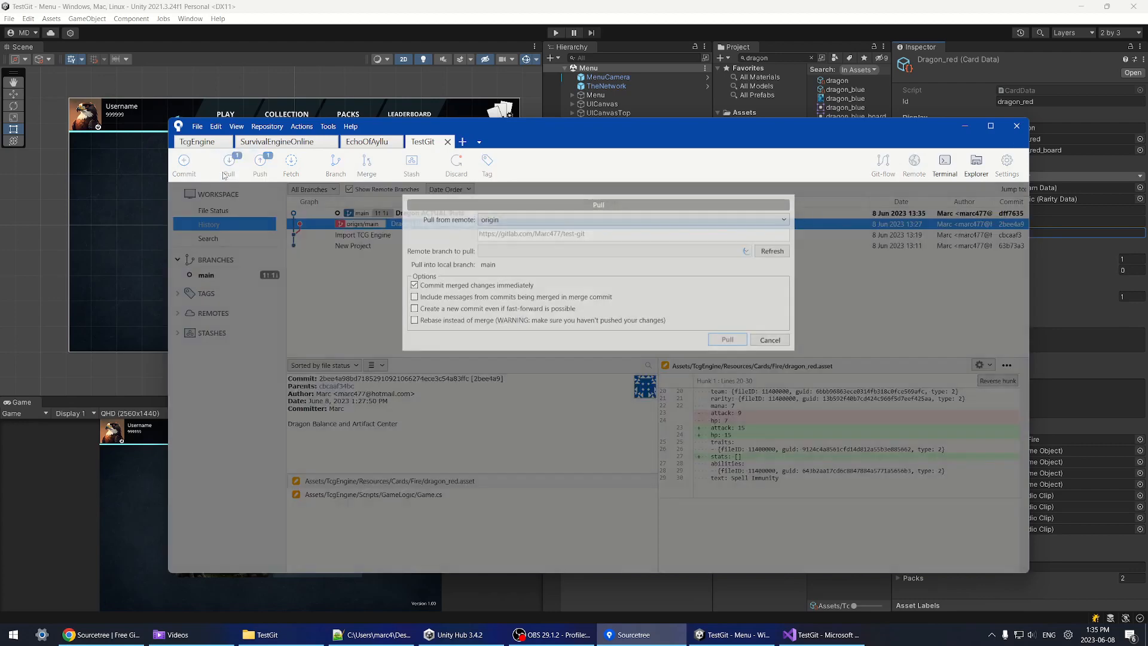
left_click(414, 281)
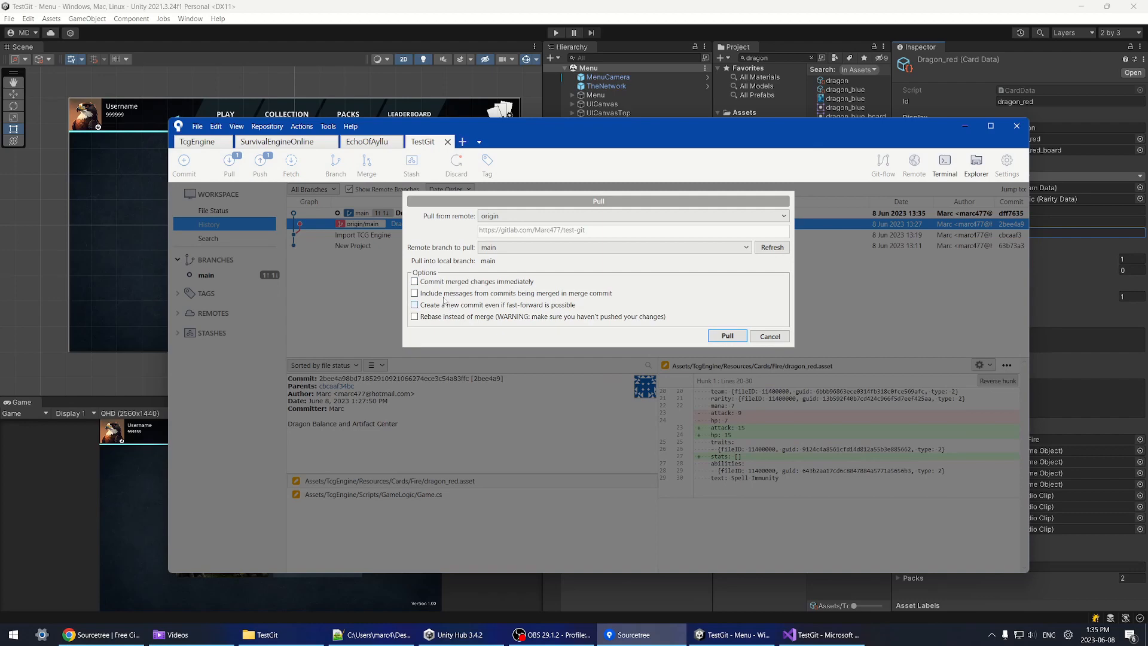
left_click(727, 336)
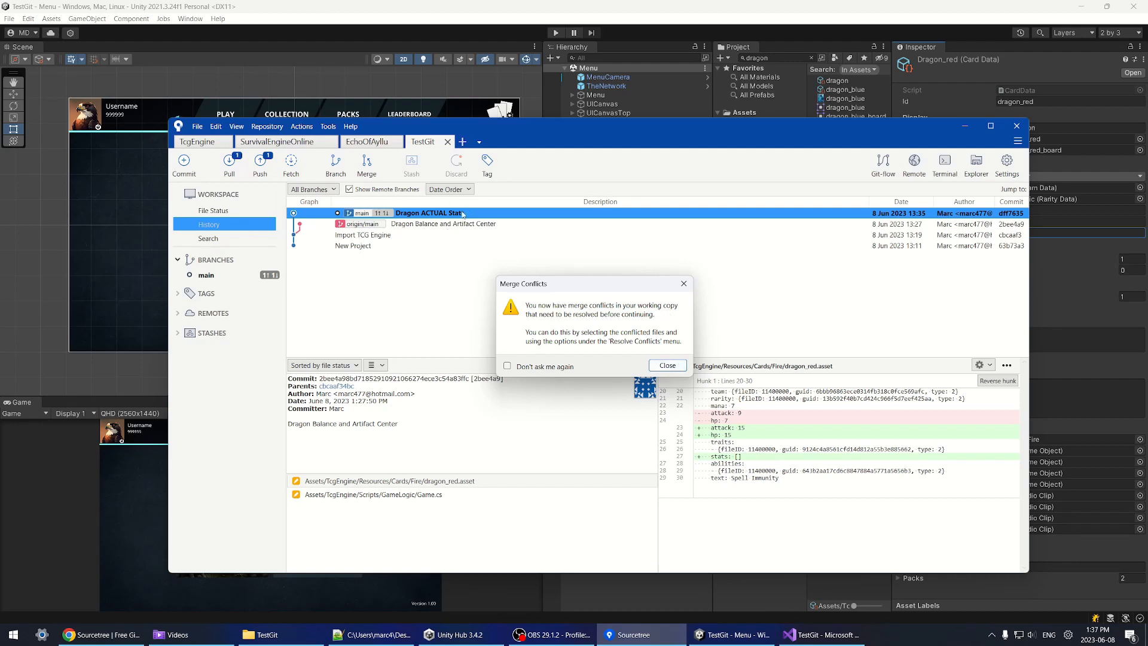
left_click(677, 366)
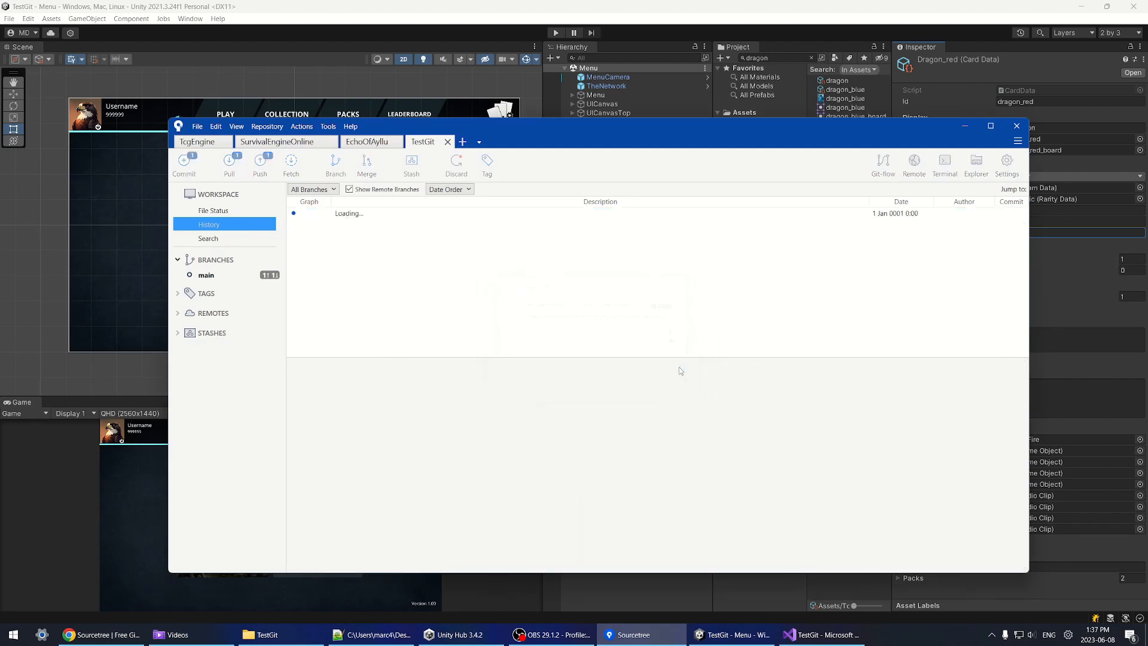
left_click(241, 210)
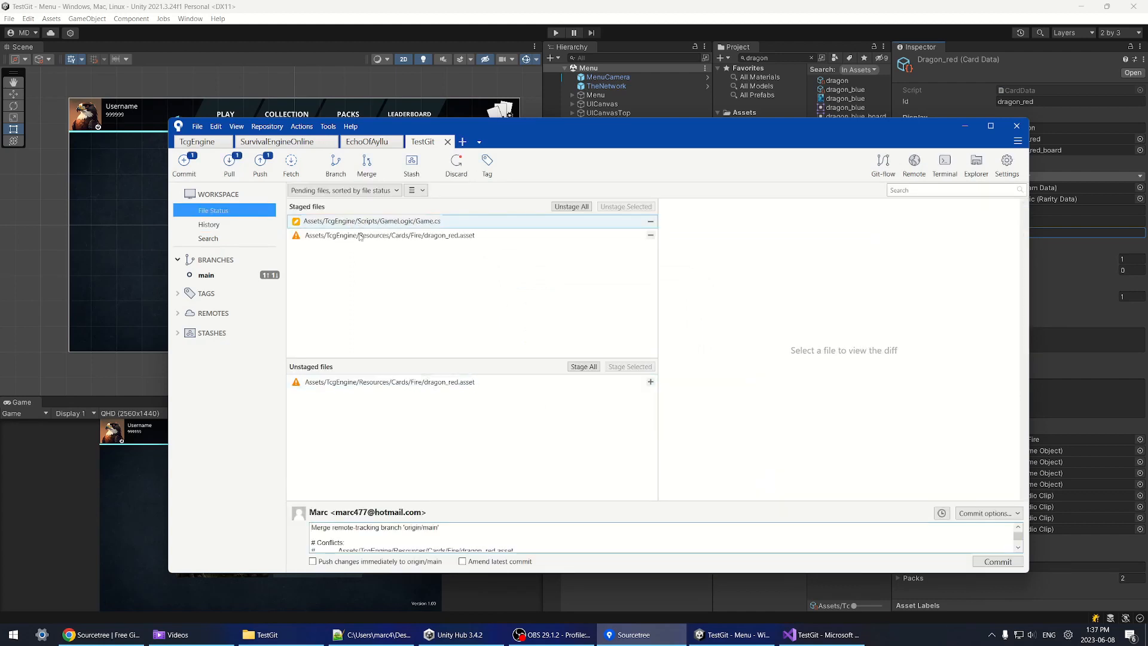
left_click(358, 382)
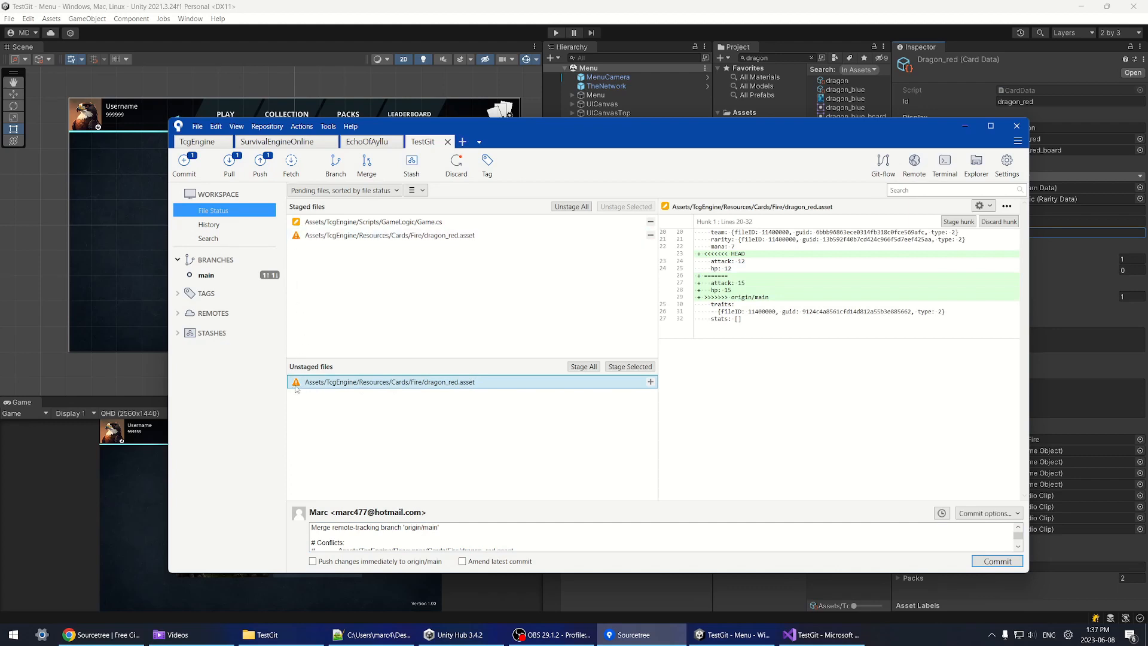
Step: Resolve dragon_red.asset using 'Mine' and commit the merge
right_click(412, 388)
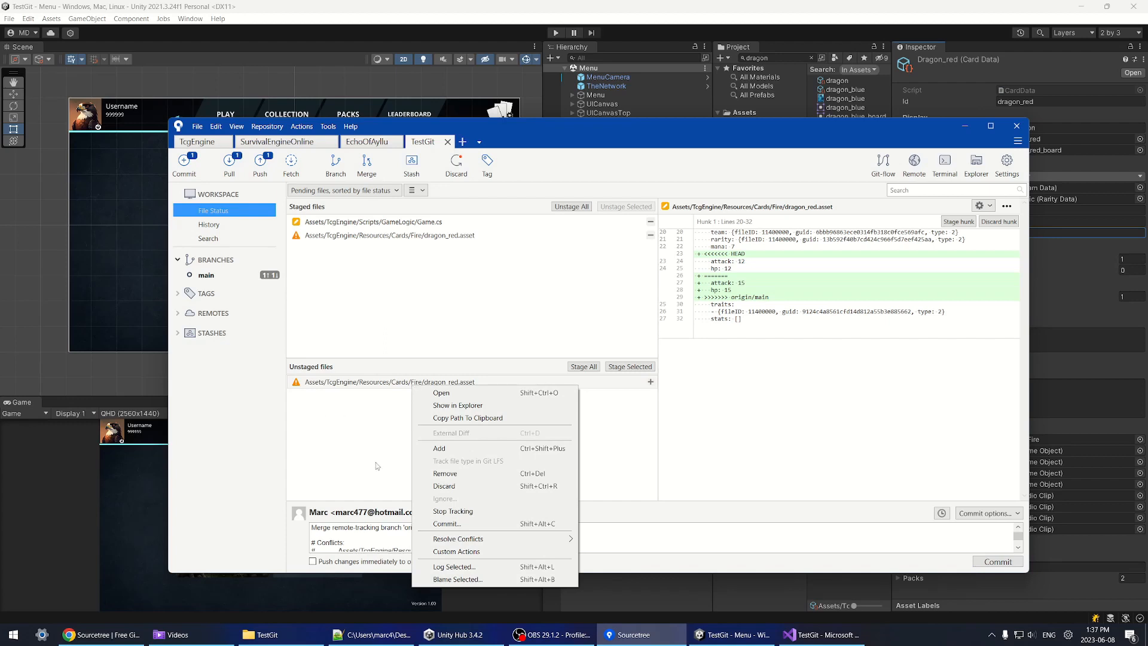
mouse_move(483, 539)
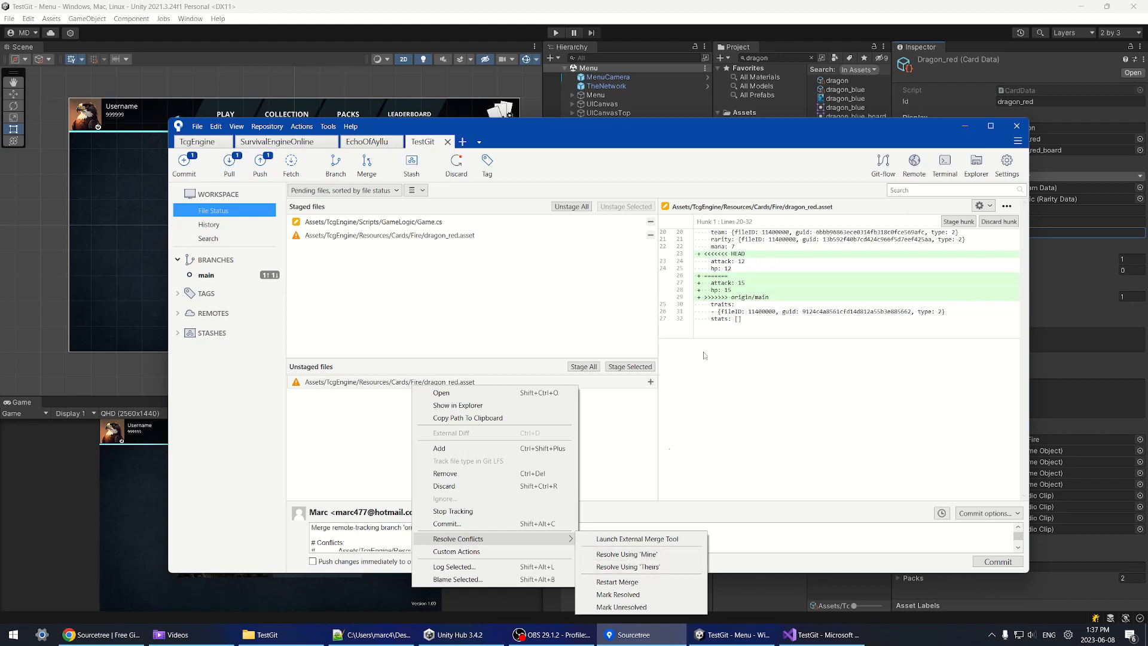
left_click(666, 555)
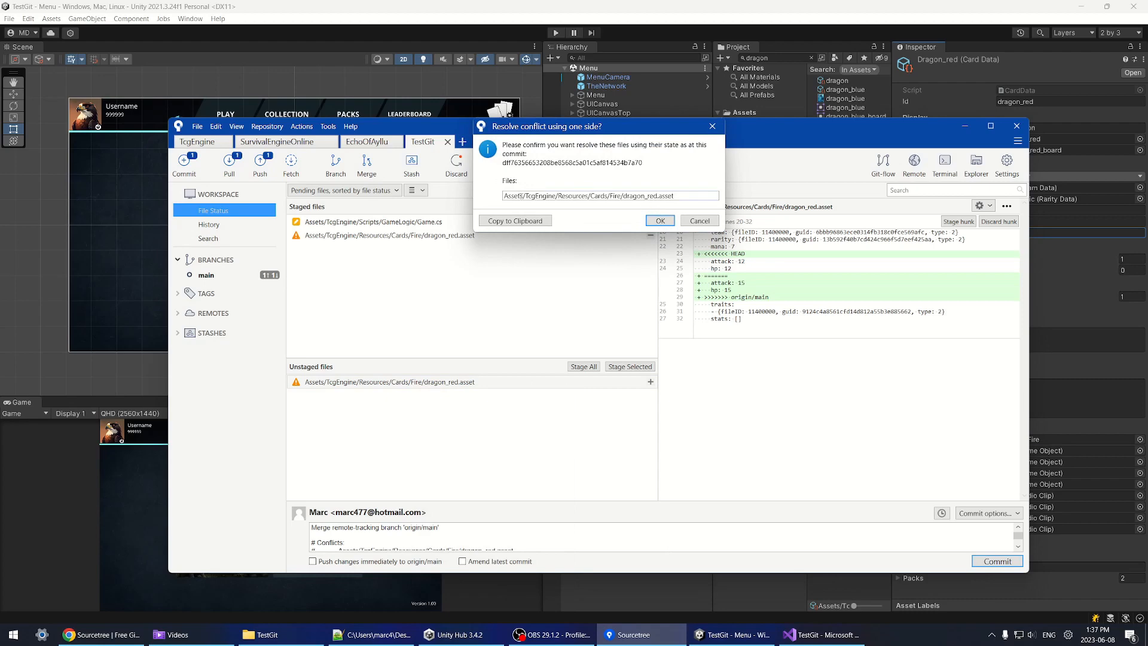
left_click(660, 220)
left_click(397, 222)
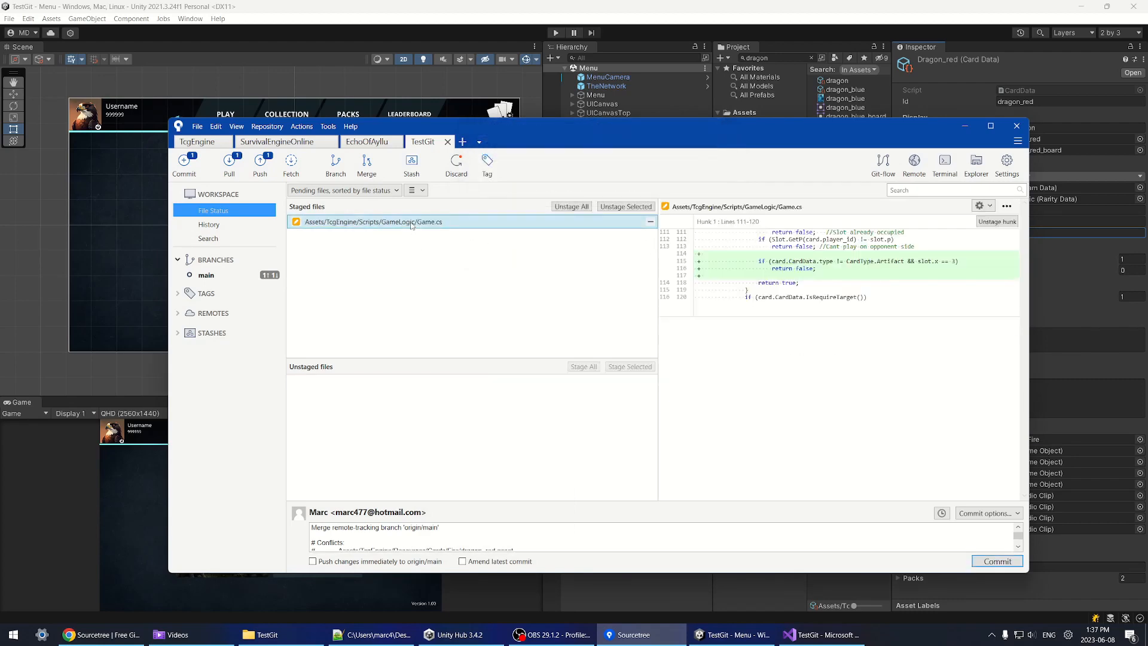
left_click(209, 225)
left_click(213, 210)
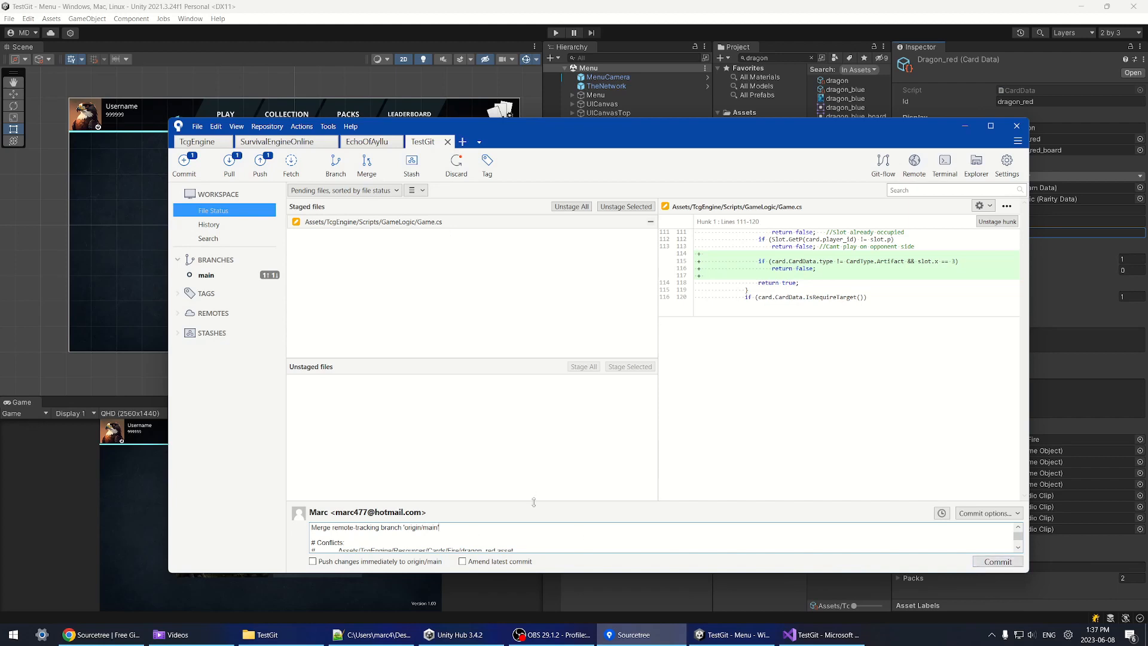
left_click_drag(534, 501, 472, 474)
left_click(997, 561)
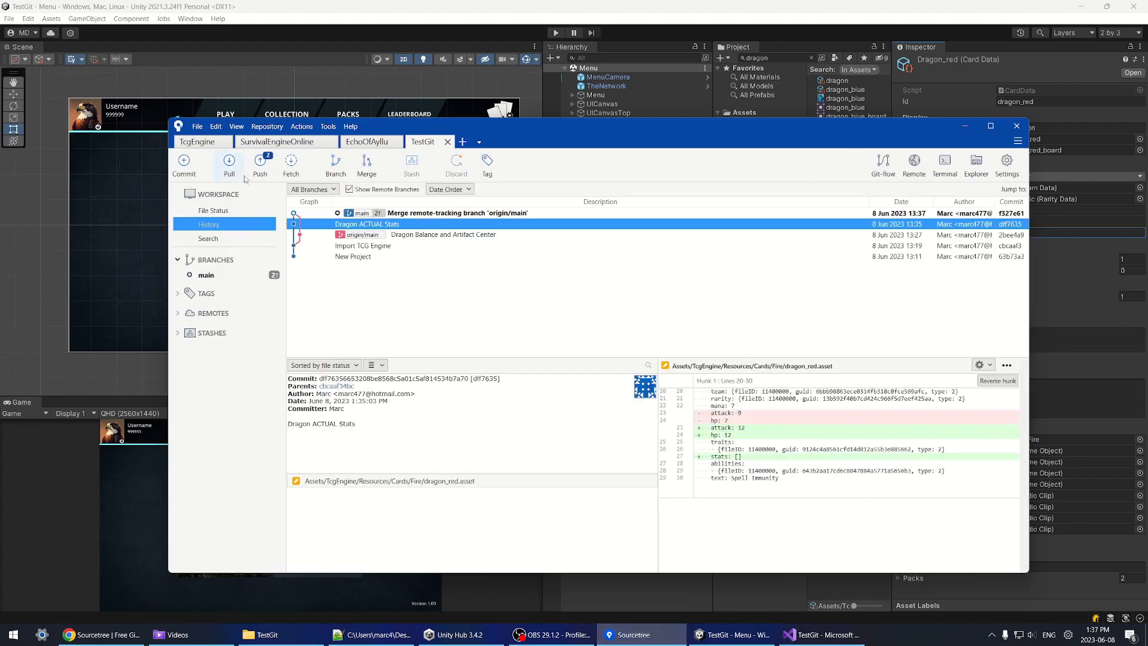
Step: Push main to origin and review the merge and Dragon ACTUAL Stats commits
left_click(260, 165)
left_click(756, 350)
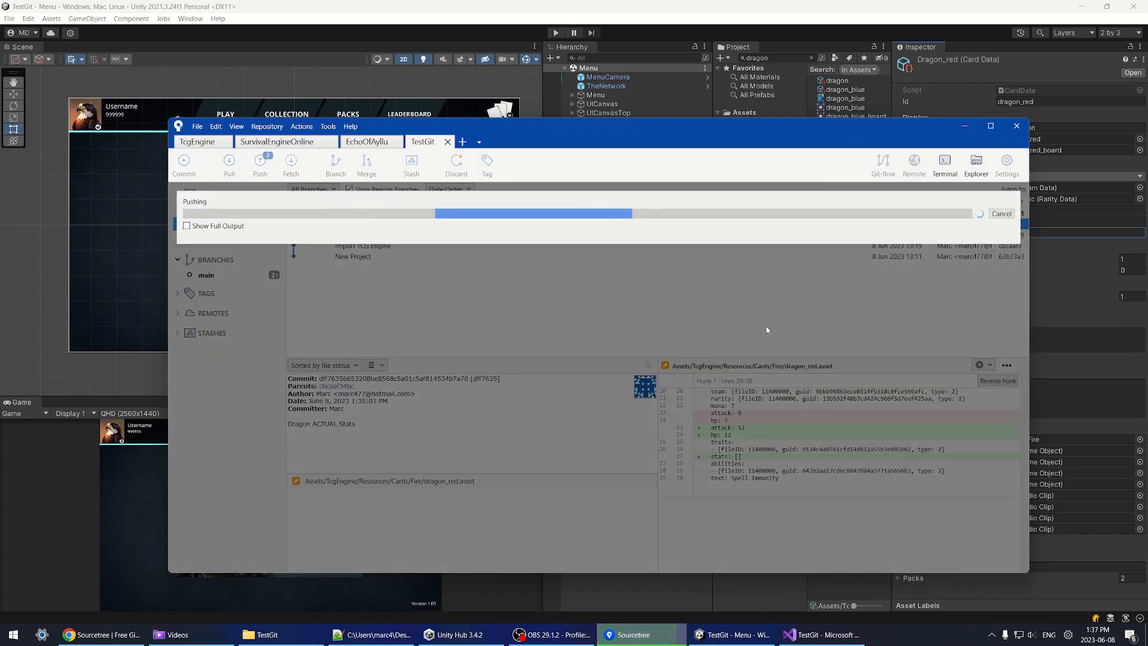
left_click(452, 218)
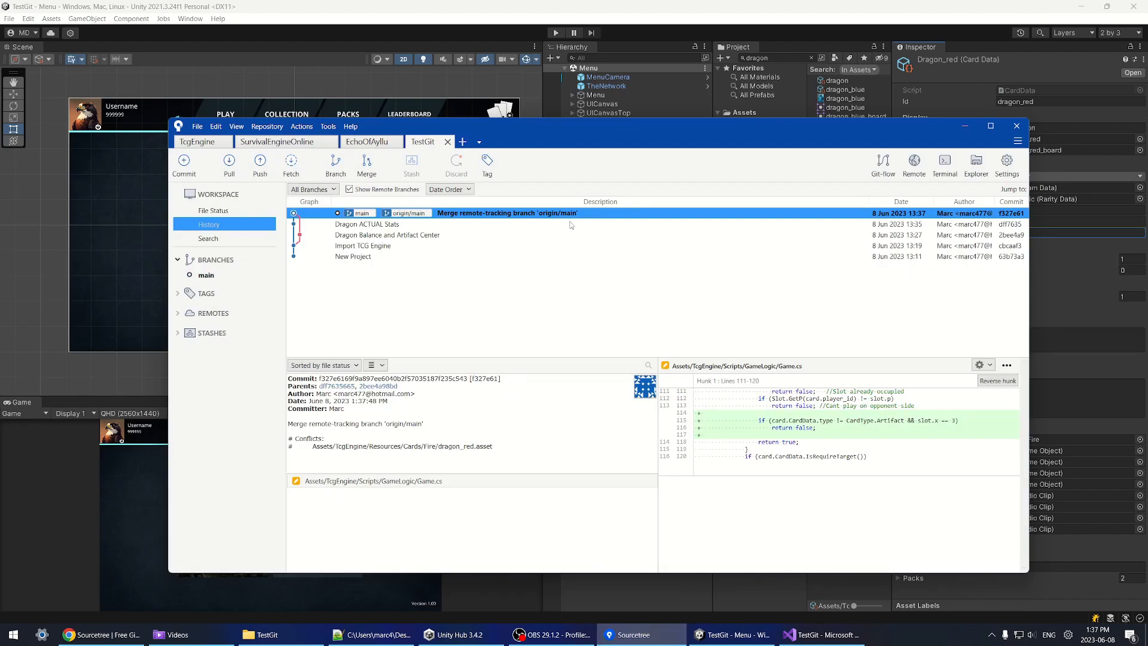
left_click(371, 226)
key("Down")
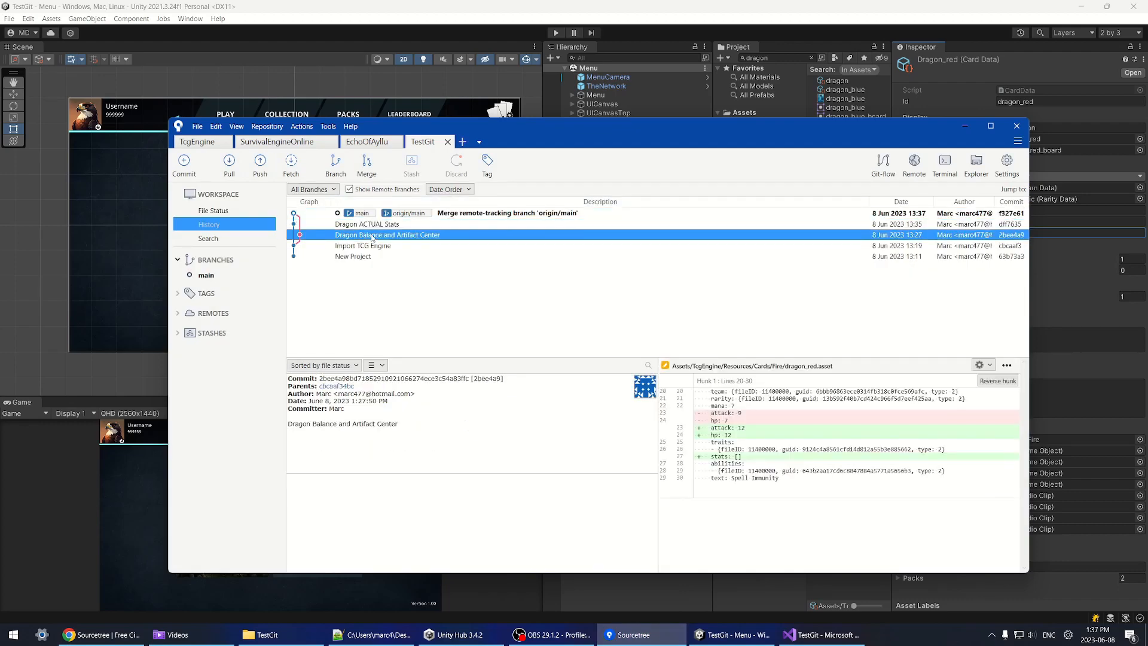
left_click(516, 213)
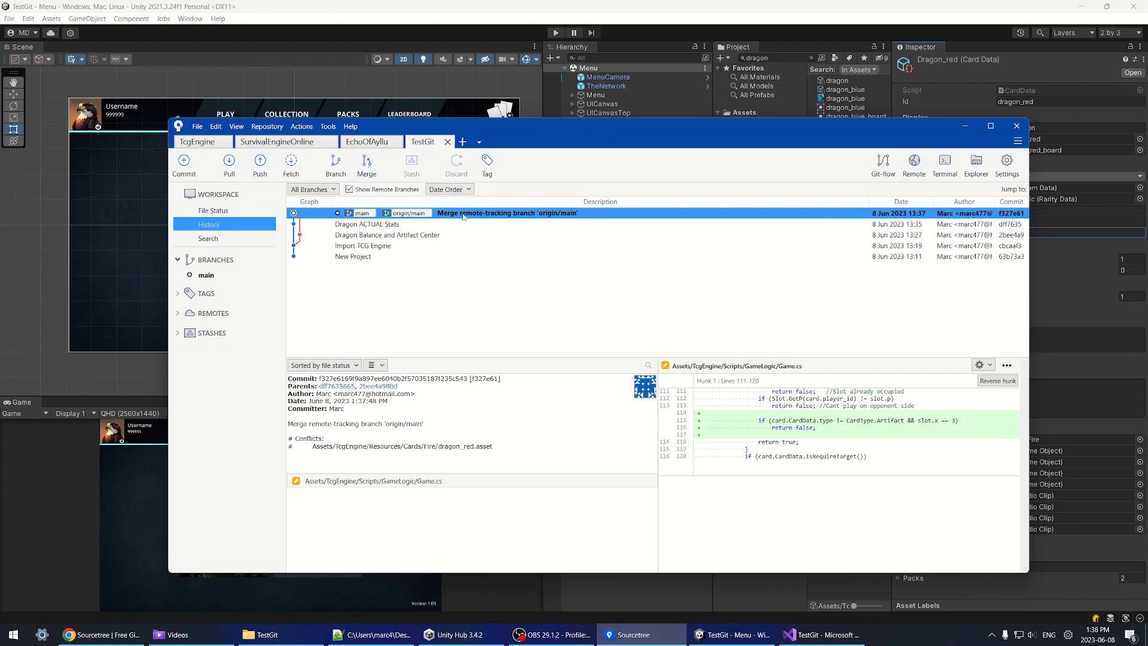
left_click(214, 210)
left_click(209, 224)
left_click(996, 95)
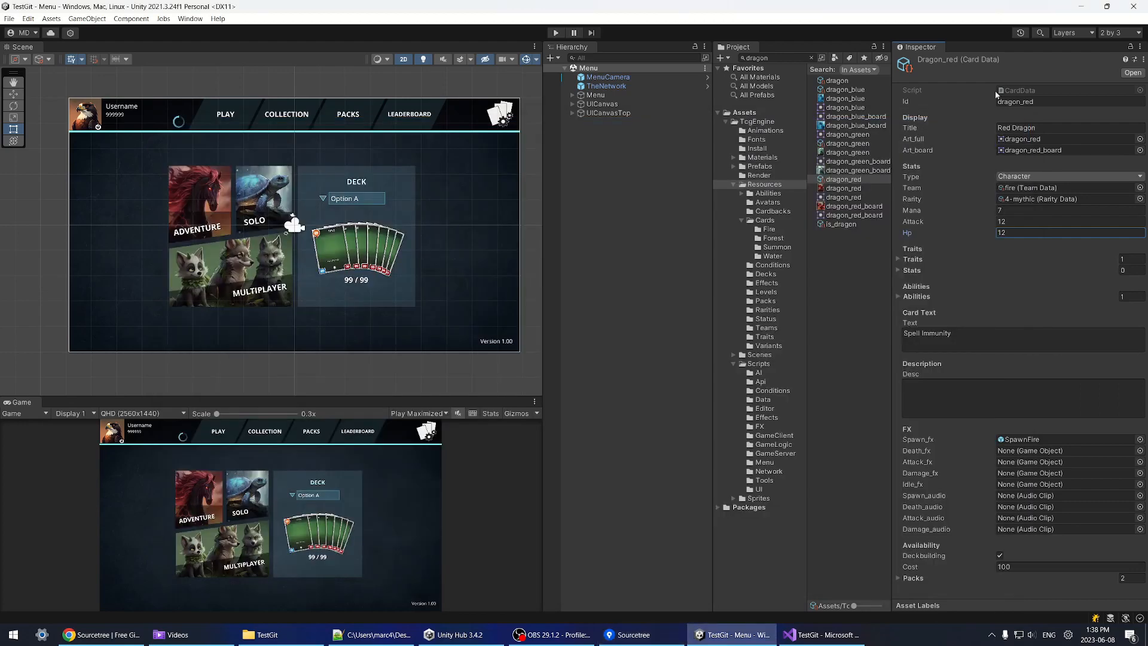
Step: Set the dragon_blue card's Attack and Hp to 10 in the Inspector
left_click(845, 91)
left_click(1014, 222)
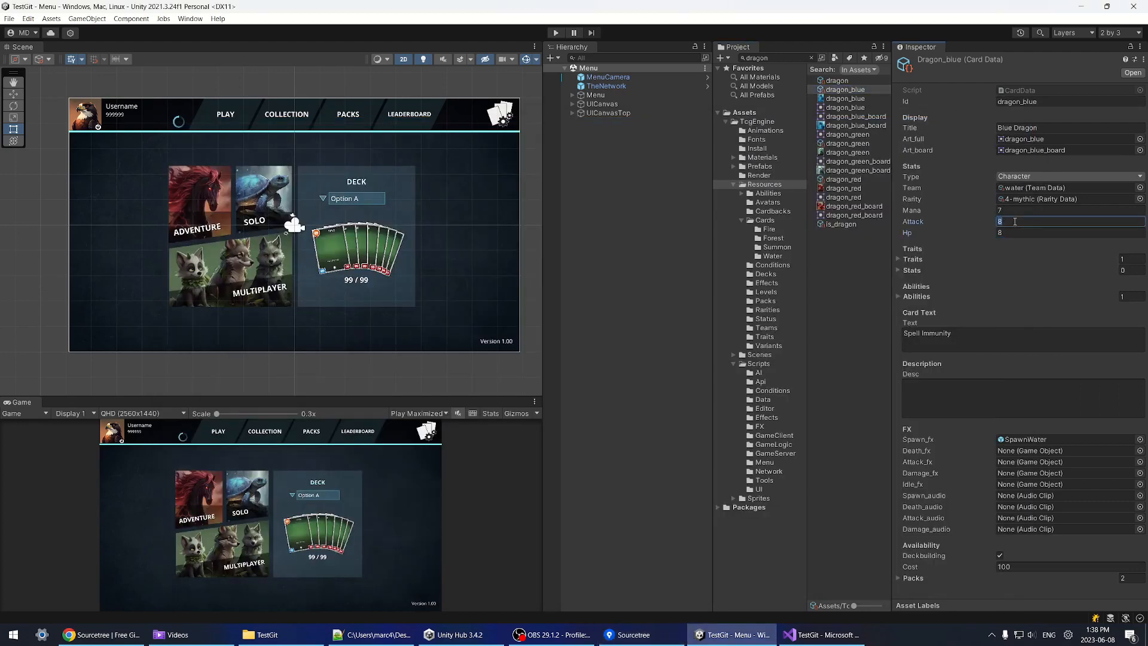
type("10")
left_click(1008, 232)
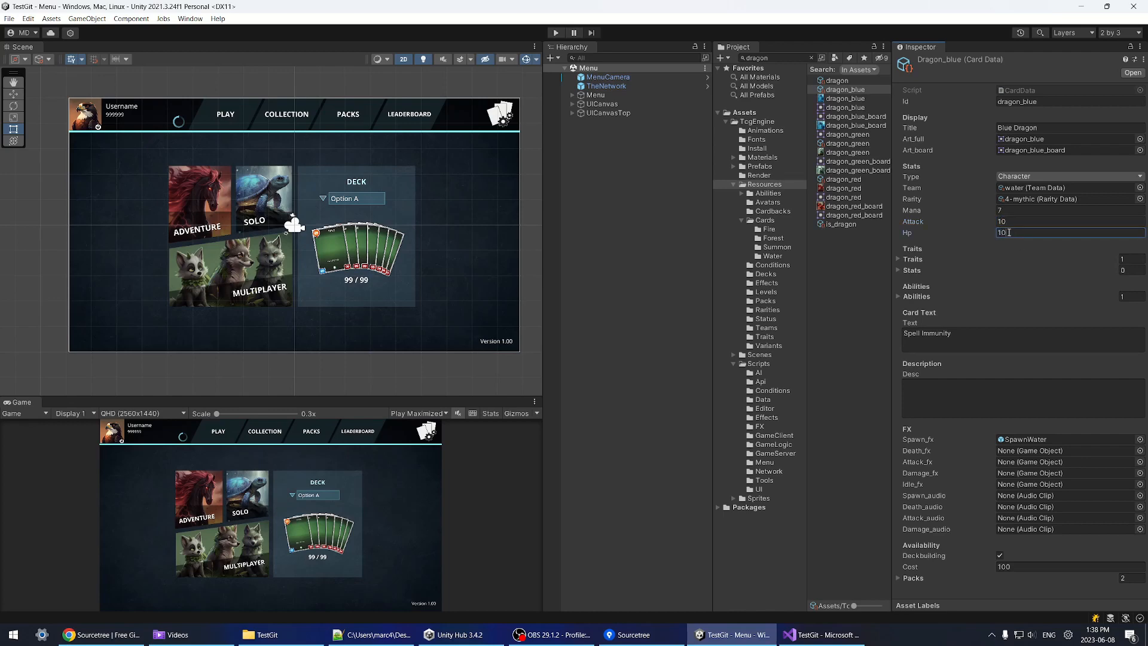
left_click(634, 634)
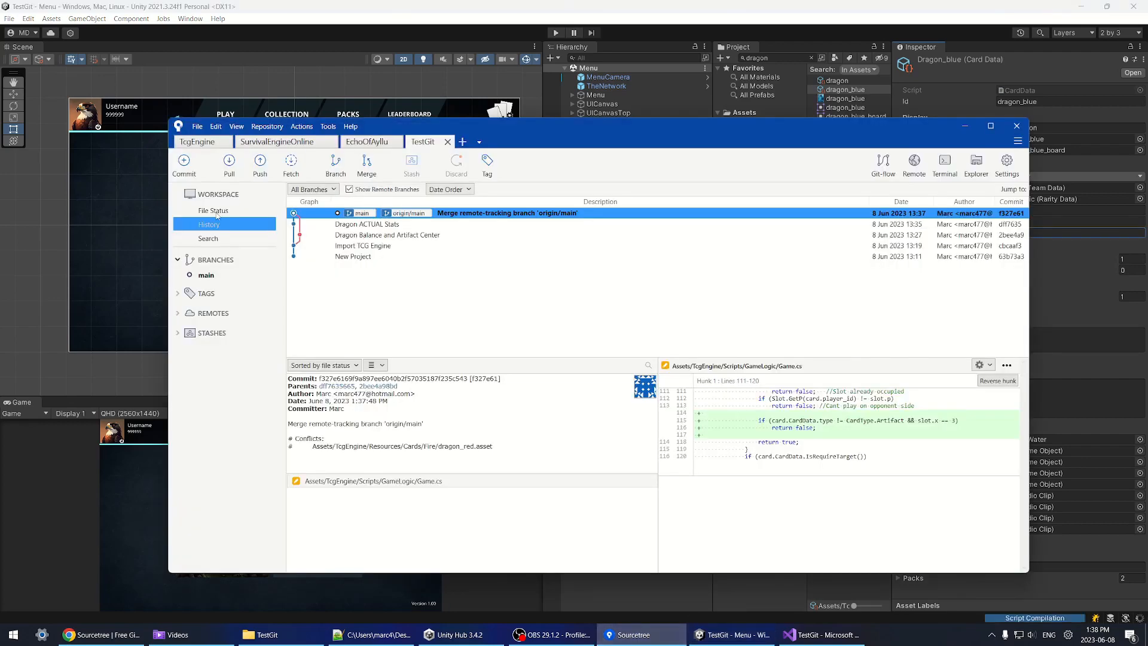
Step: Commit the dragon_blue.asset change as 'blue' and push it to origin
left_click(217, 212)
left_click(502, 511)
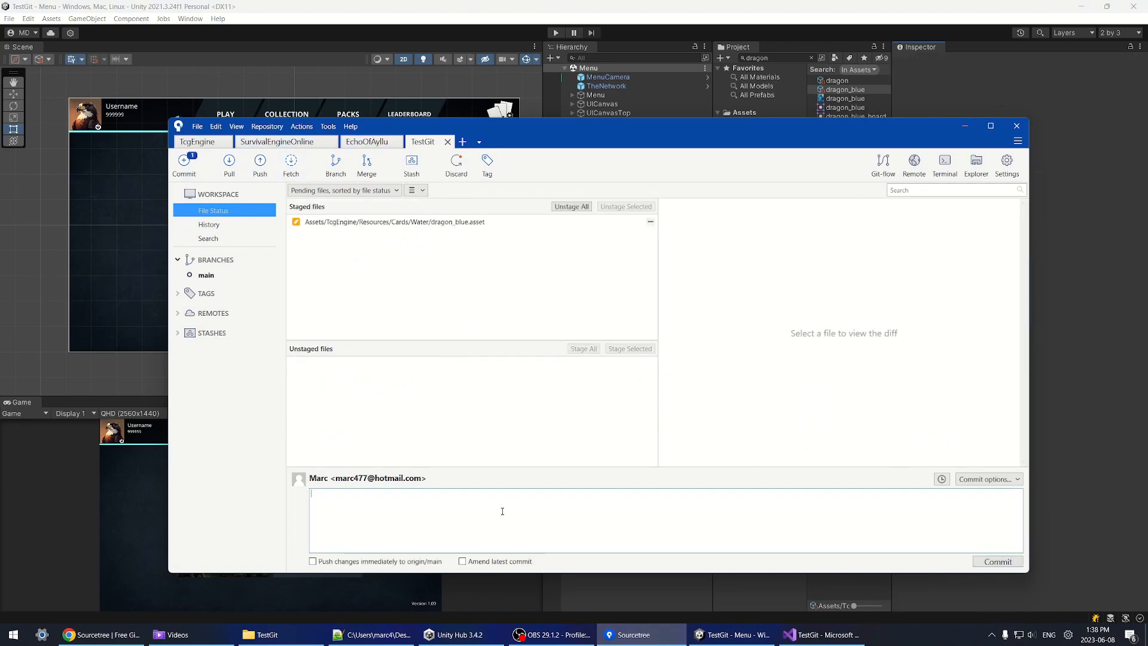
type("blue dragon")
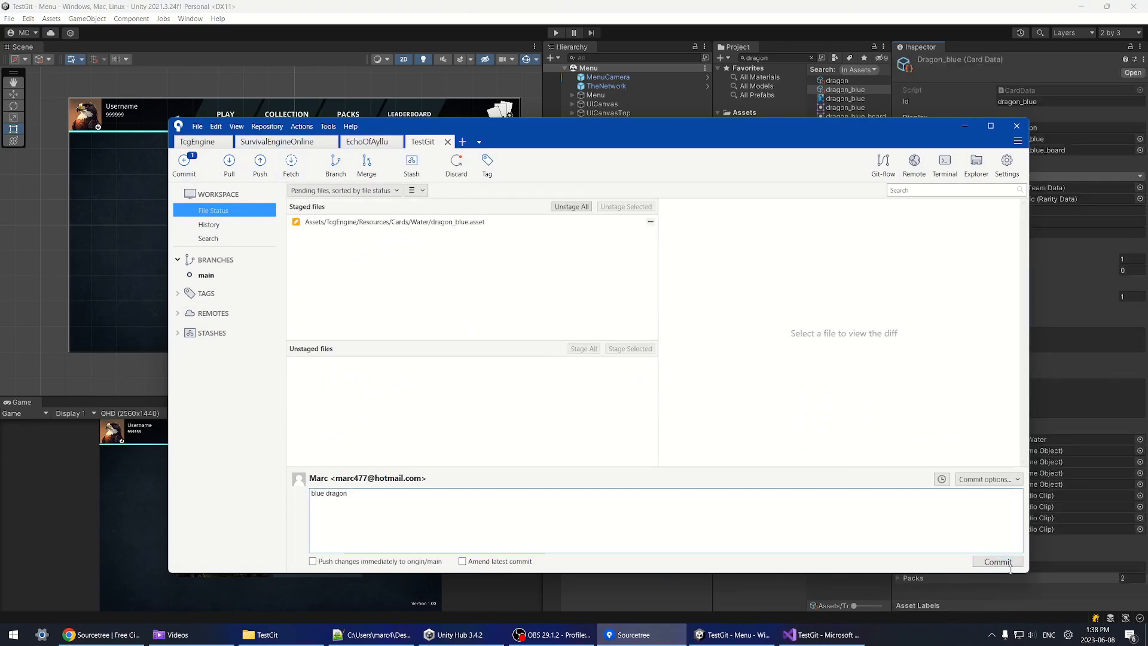
left_click(998, 562)
key("ctrl+shift+p")
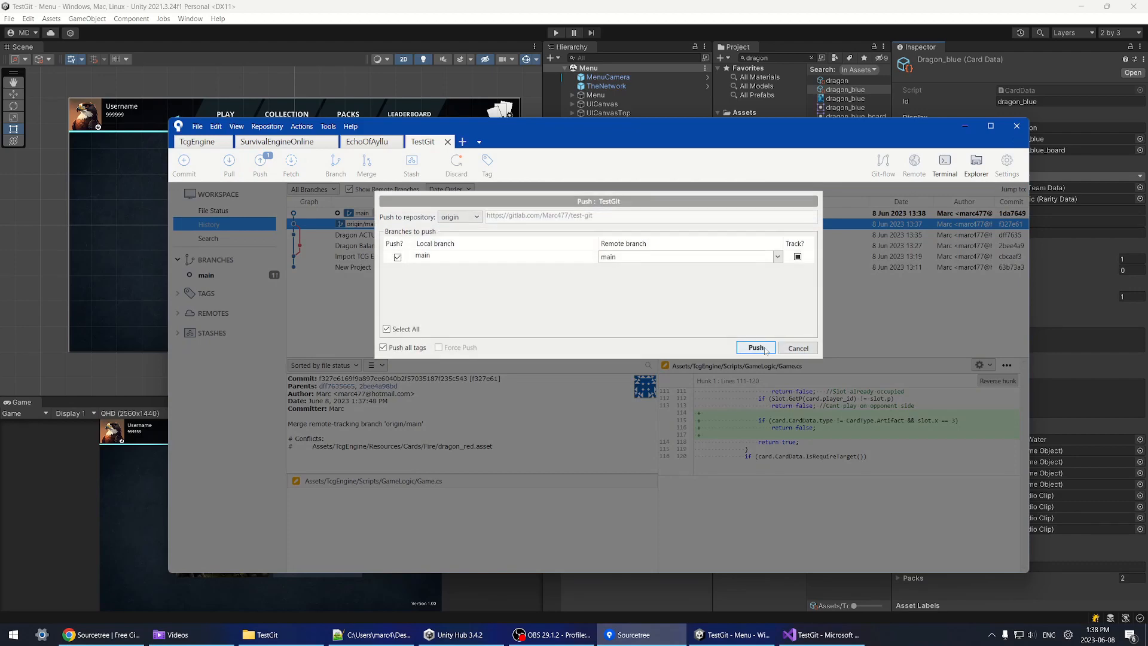
left_click(755, 348)
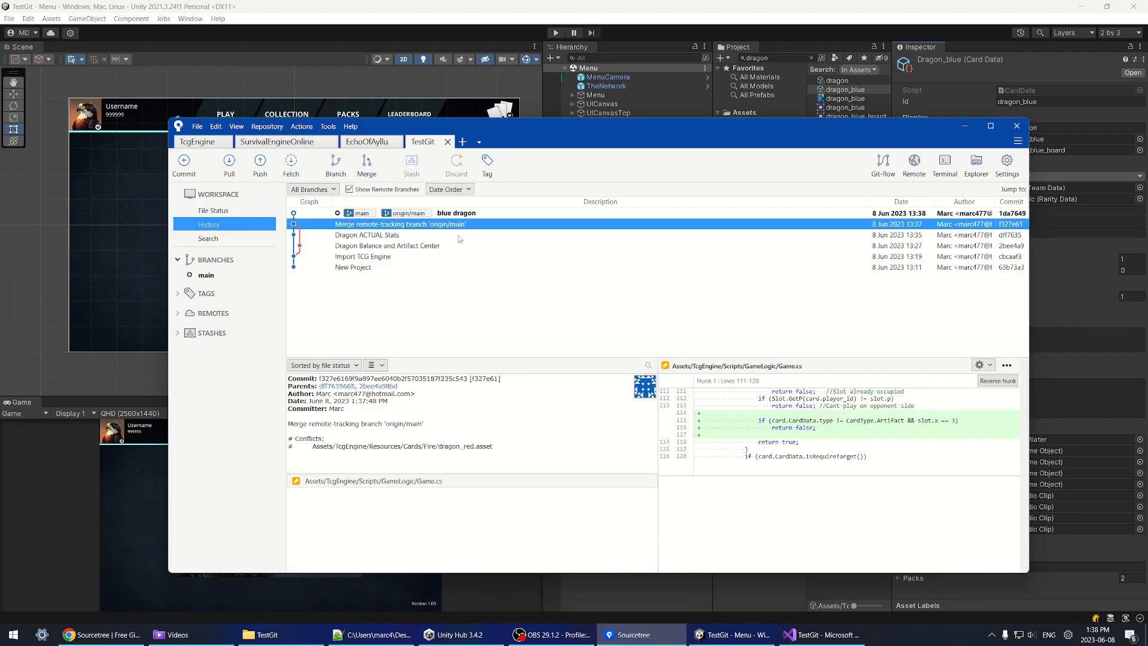
left_click(468, 213)
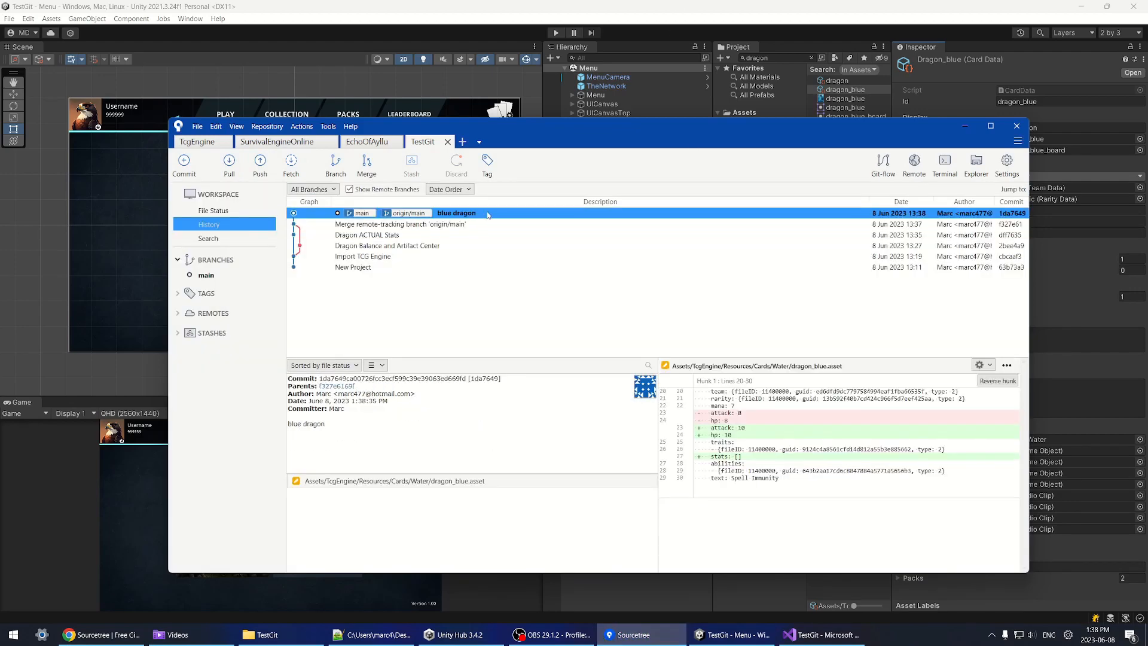
Step: Hard-reset main to the merge commit, accepting the warning
right_click(441, 224)
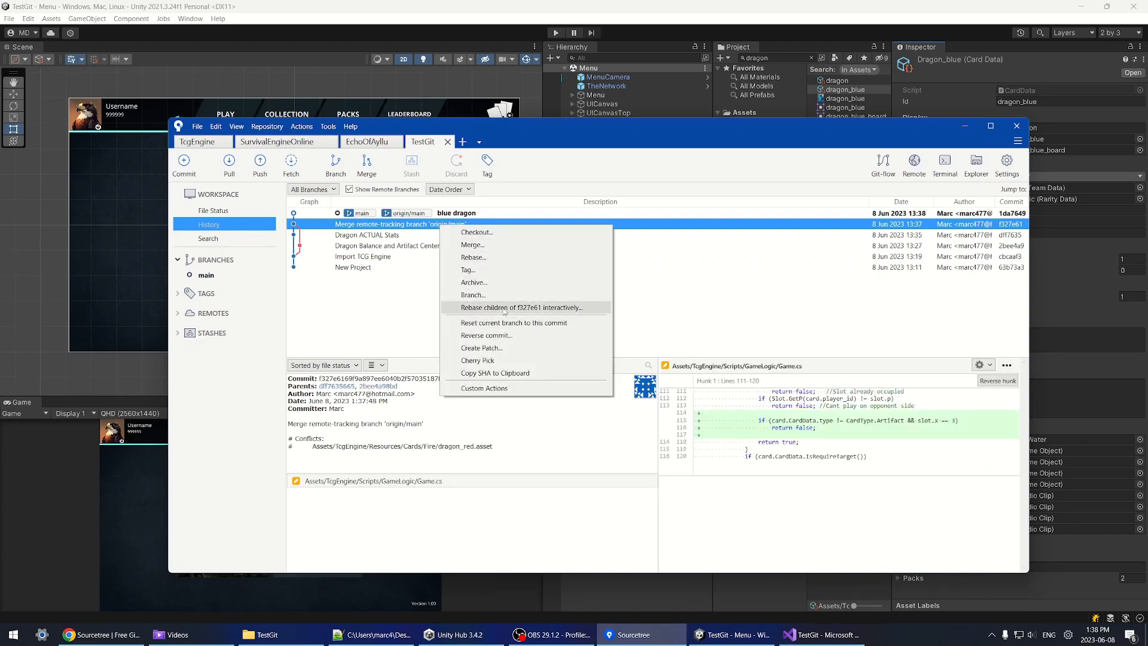
left_click(497, 322)
left_click(618, 251)
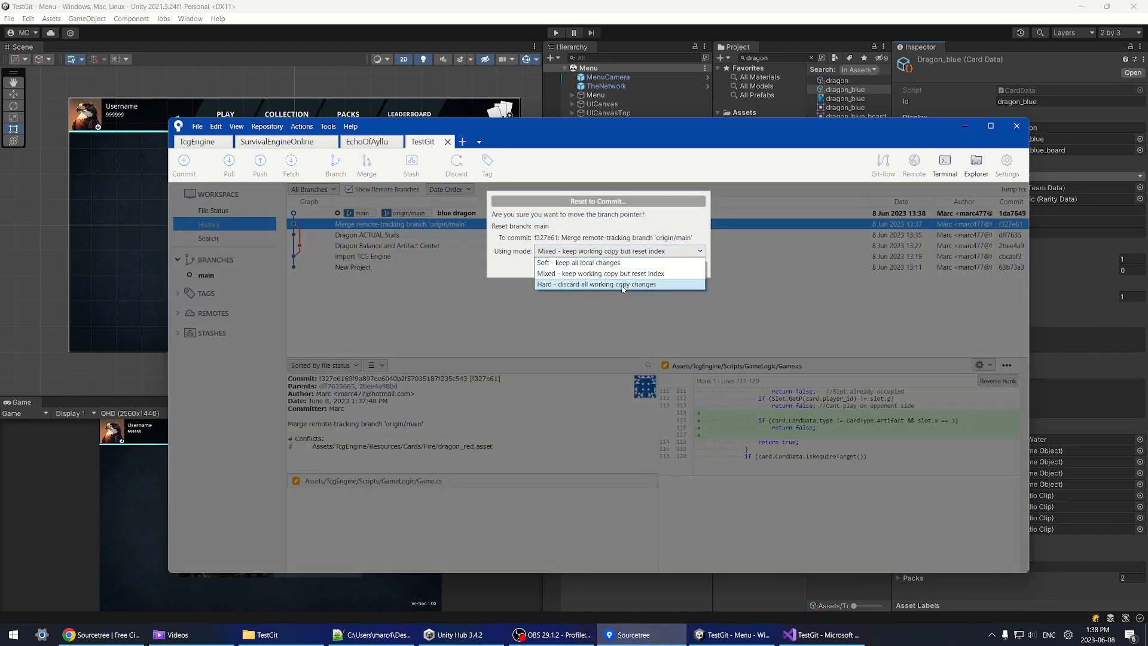
left_click(597, 287)
left_click(643, 267)
left_click(664, 181)
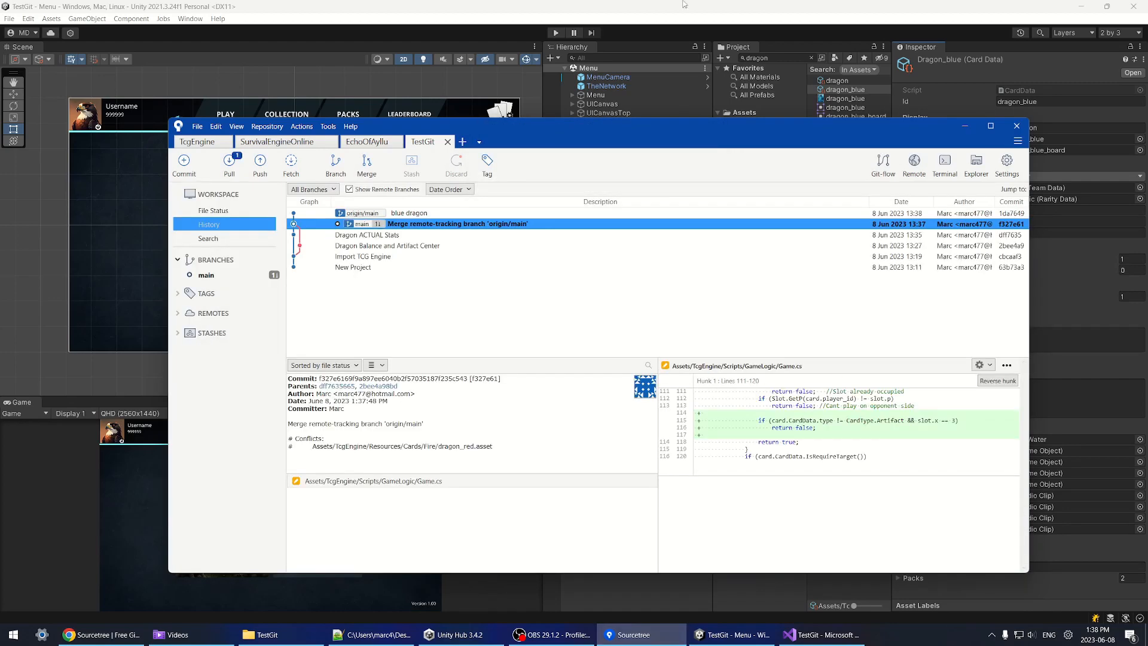
Step: In Unity, open the dragon_green card data and edit its Attack and Hp fields
left_click(806, 90)
left_click(789, 58)
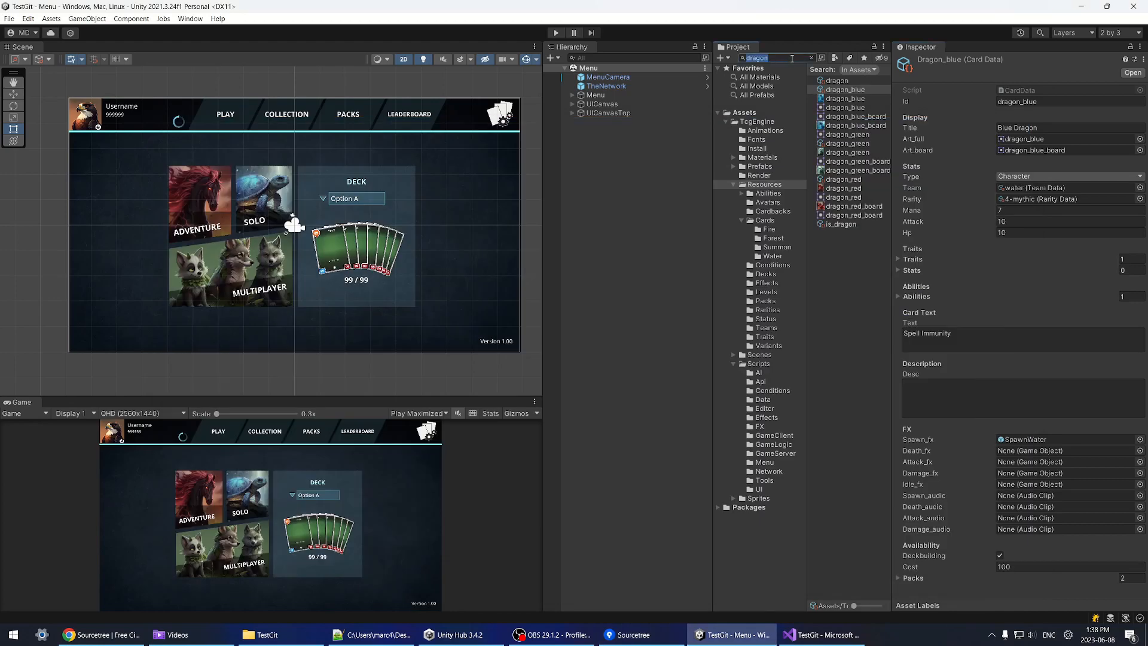
left_click(847, 144)
left_click(1010, 221)
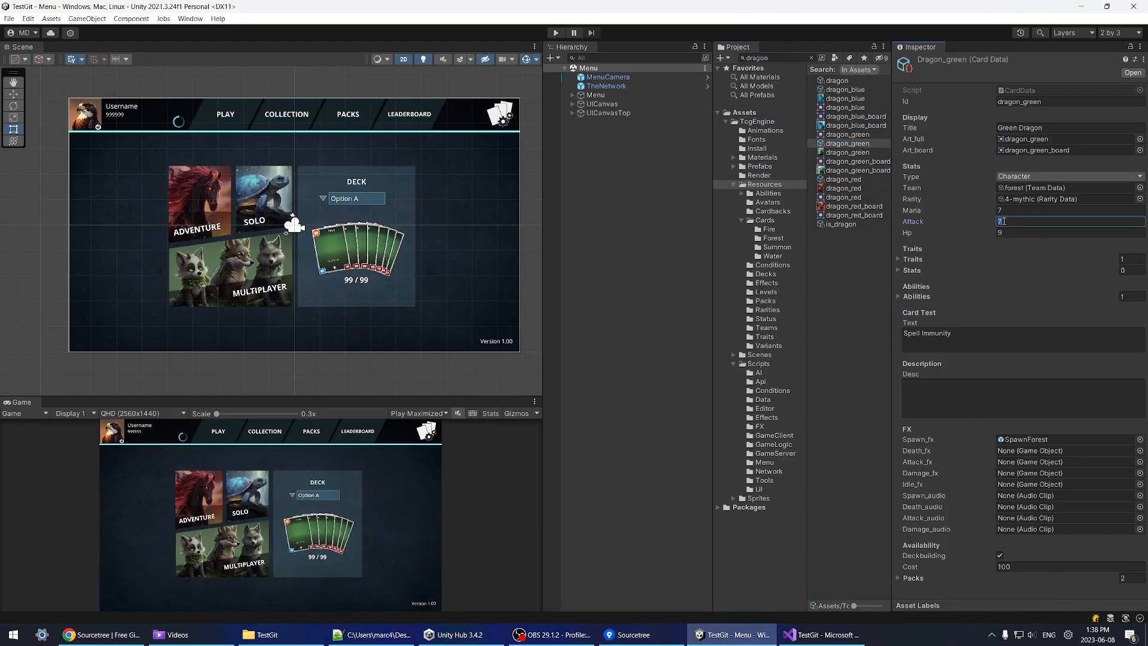
left_click(1013, 234)
key("alt+Tab")
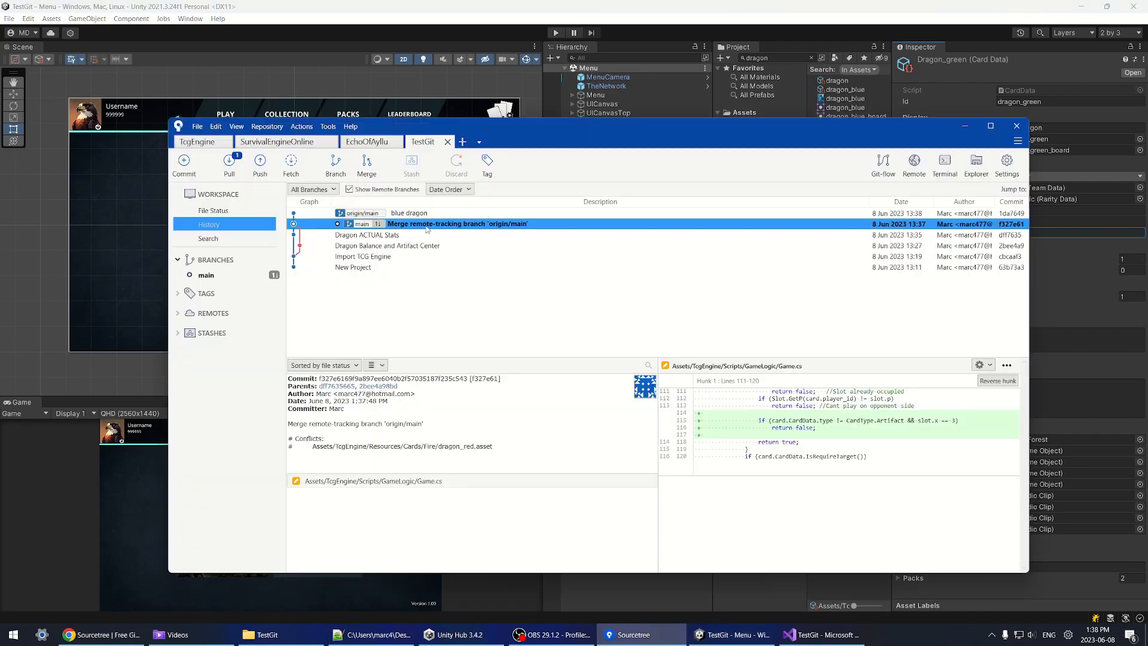
Step: Review the pending dragon_green.asset diff and the blue dragon commit in the history
left_click(213, 211)
left_click(455, 365)
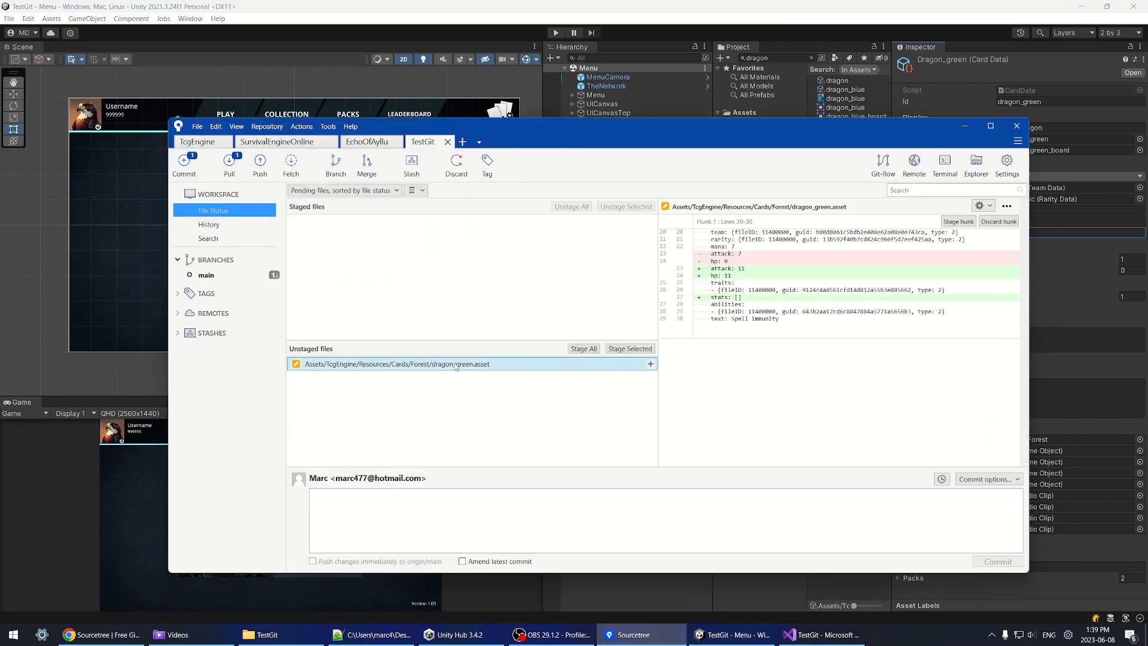
left_click(233, 222)
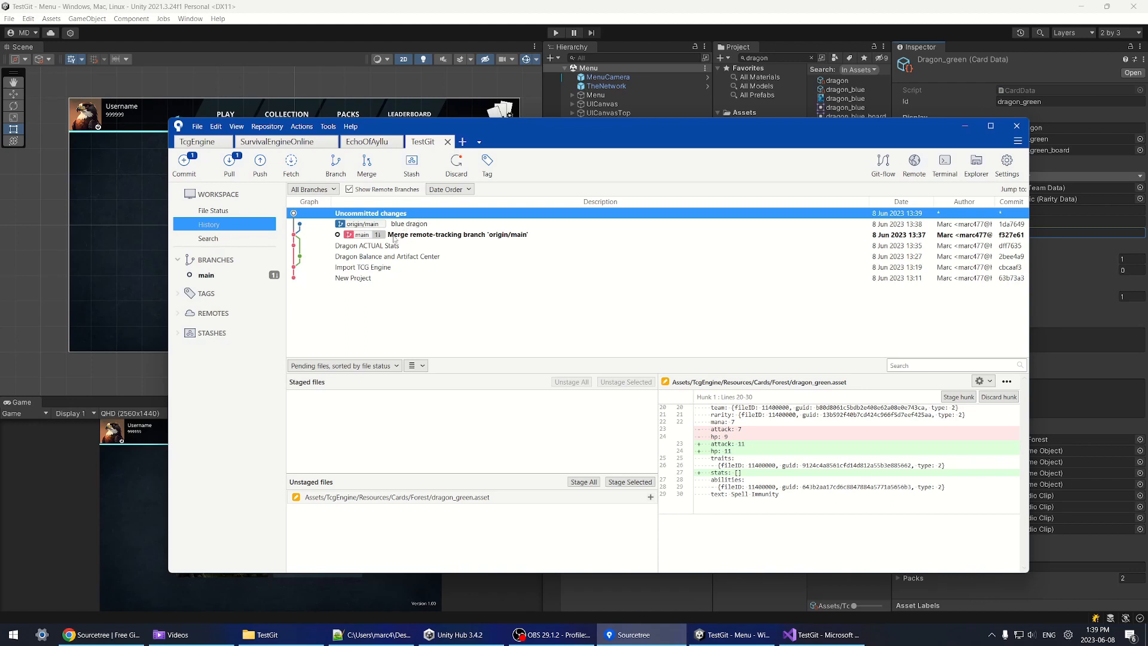
left_click(226, 212)
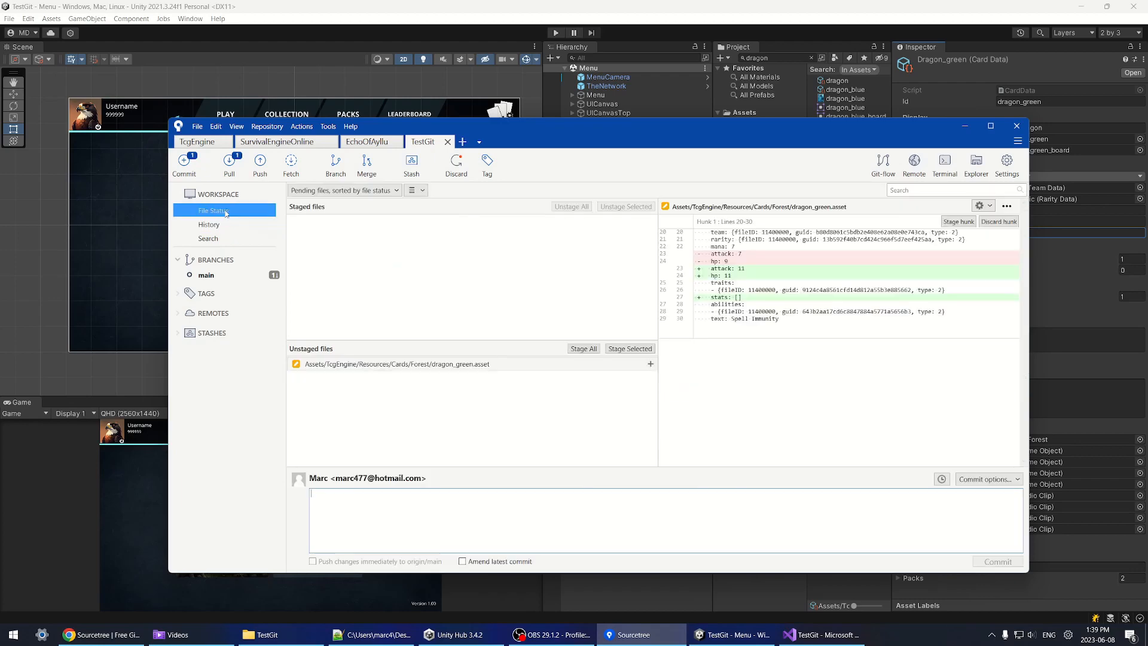
left_click(225, 226)
left_click(418, 224)
Step: Pull main from origin, keeping the uncommitted dragon_green.asset edits
left_click(230, 165)
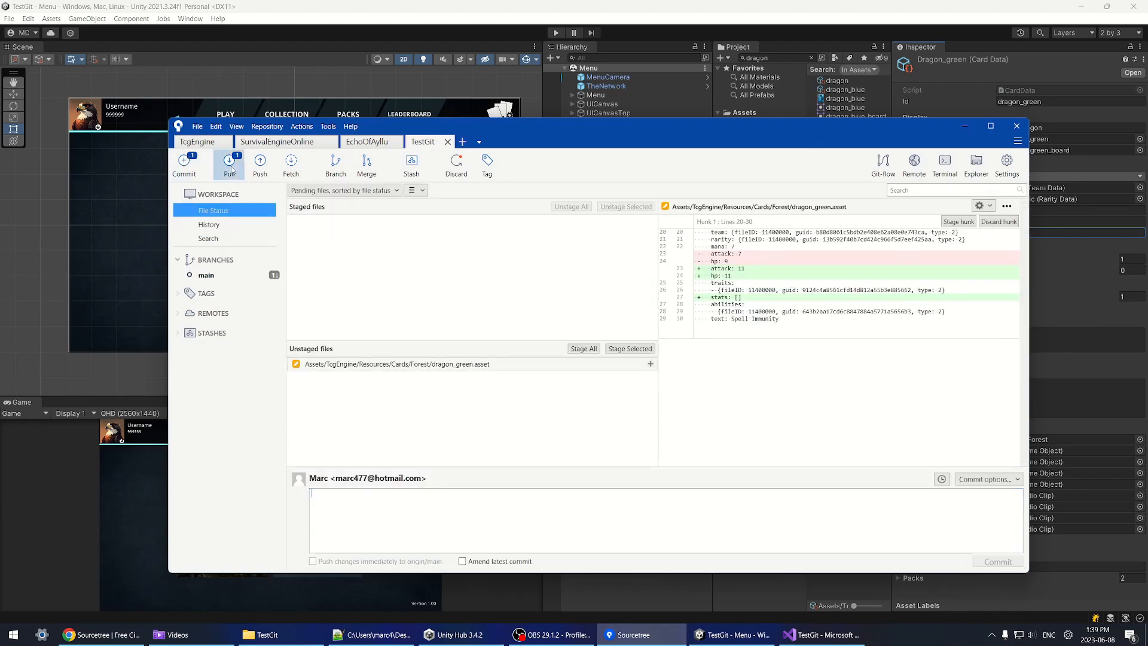
left_click(769, 337)
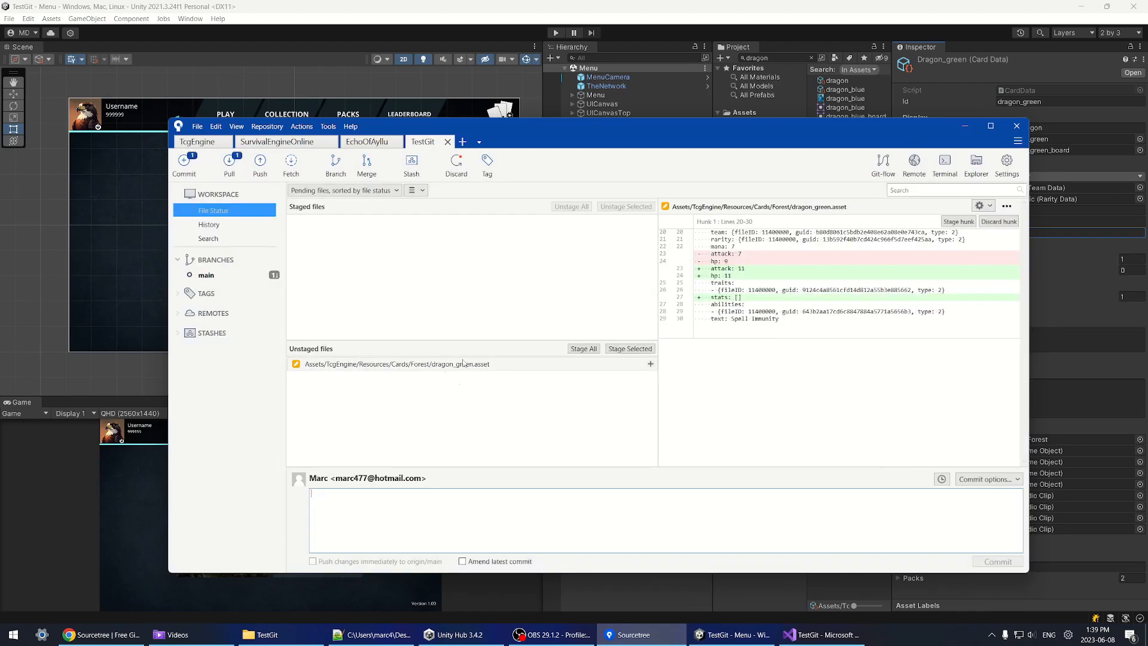
left_click(231, 165)
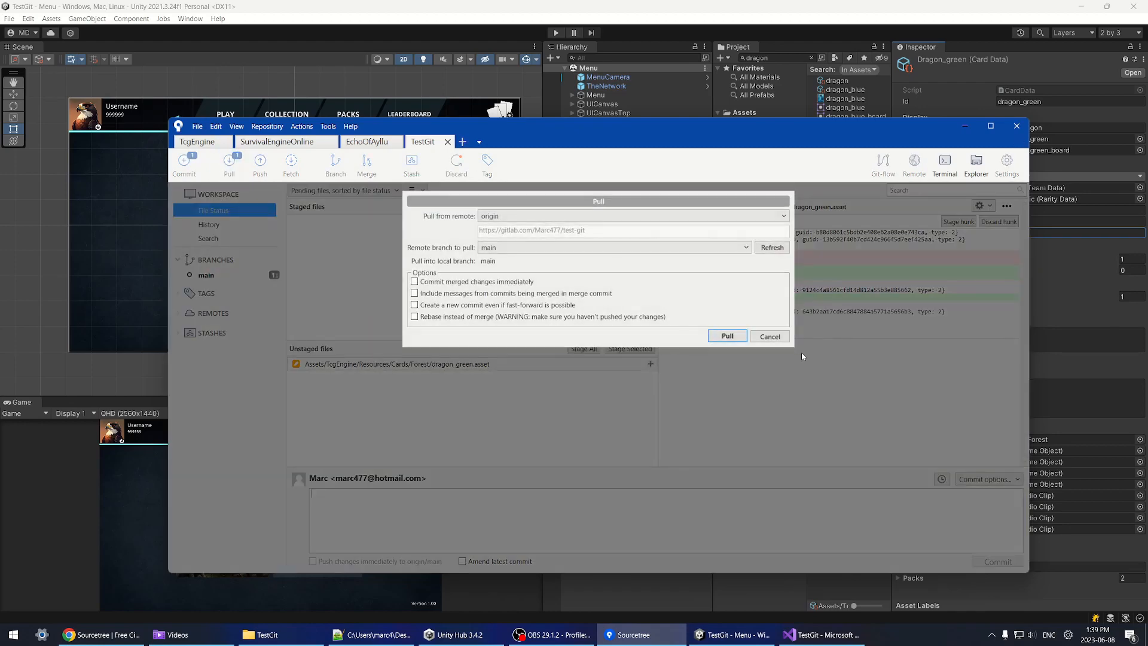
left_click(727, 336)
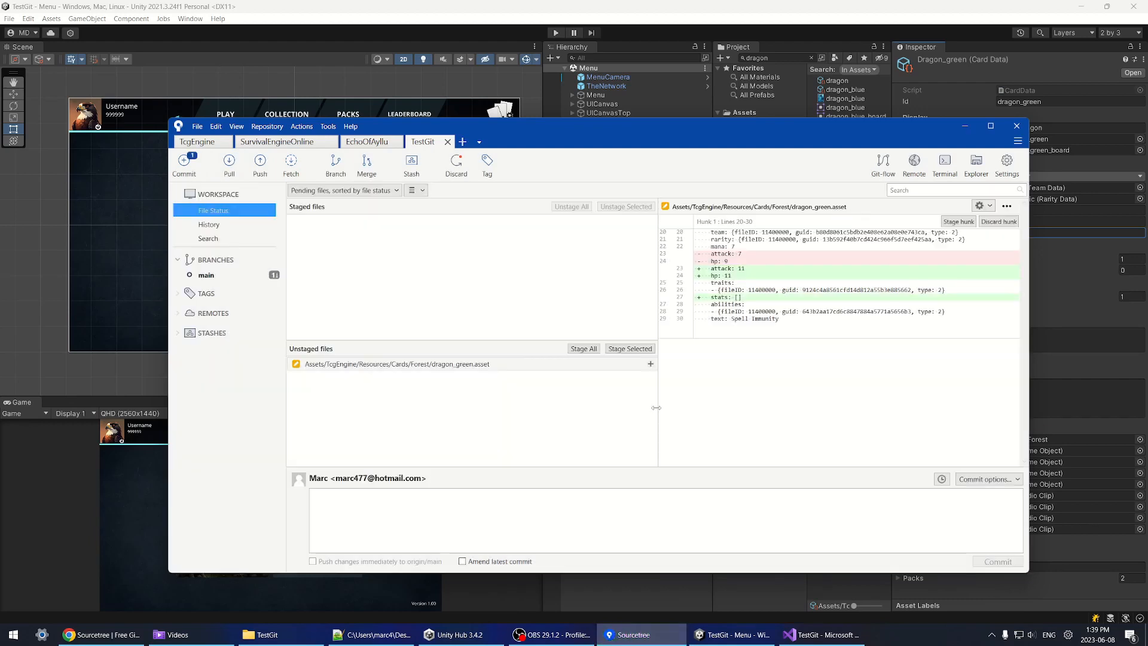
left_click(208, 224)
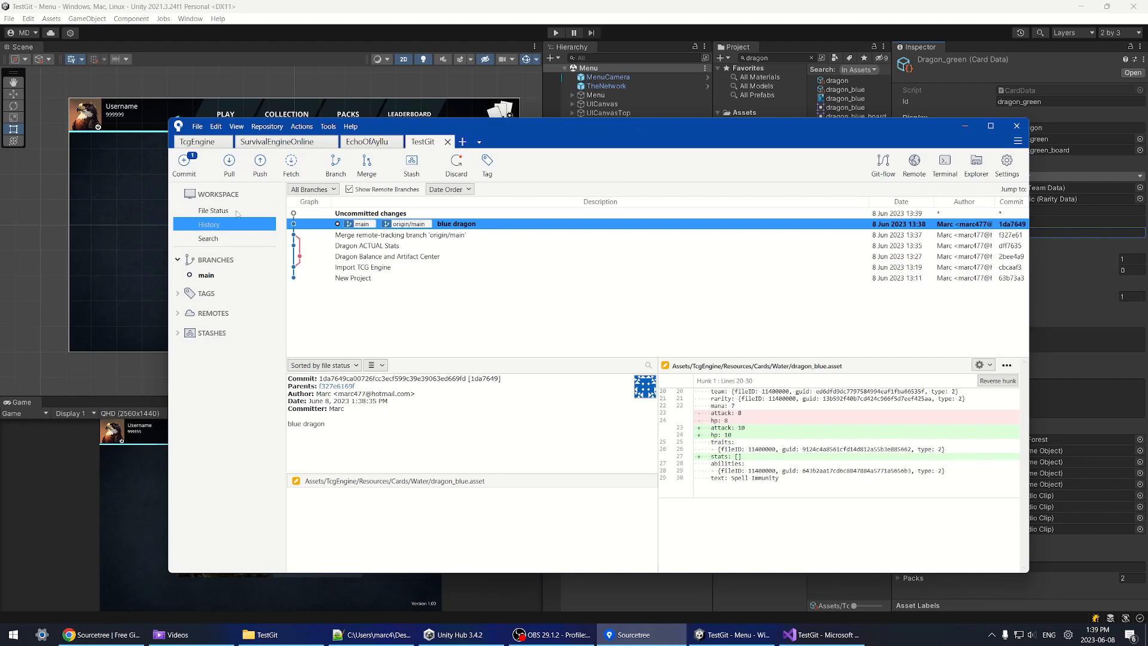
Step: Stage the dragon_green.asset change and commit it with the message 'Green Dragon'
left_click(238, 212)
left_click(583, 349)
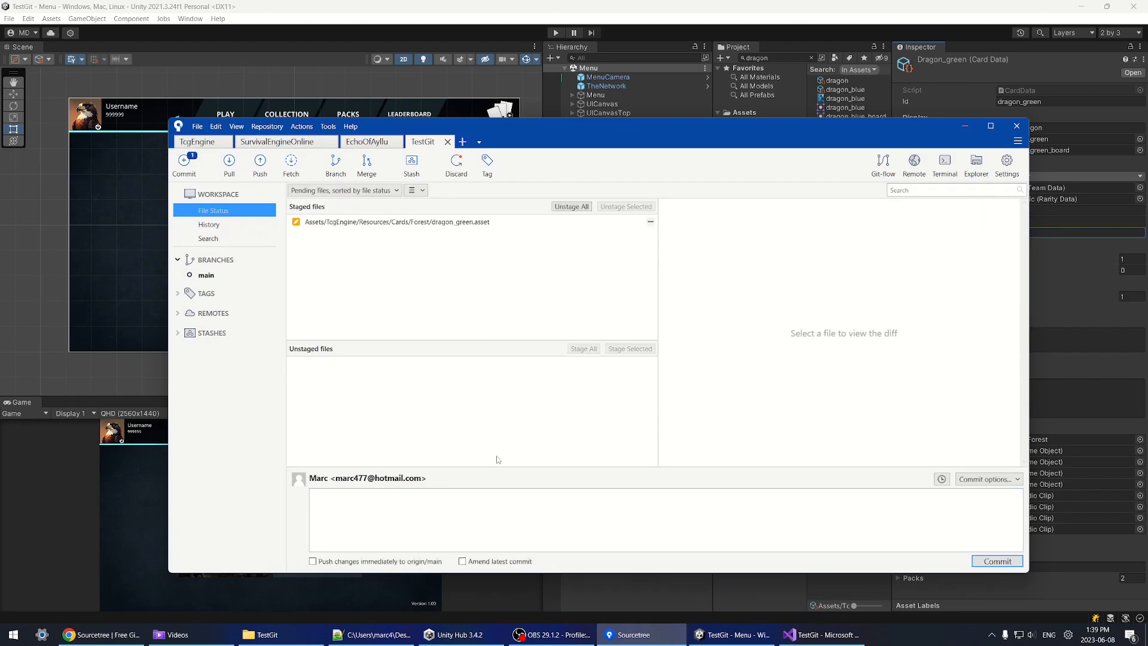
left_click(488, 518)
type("Green ")
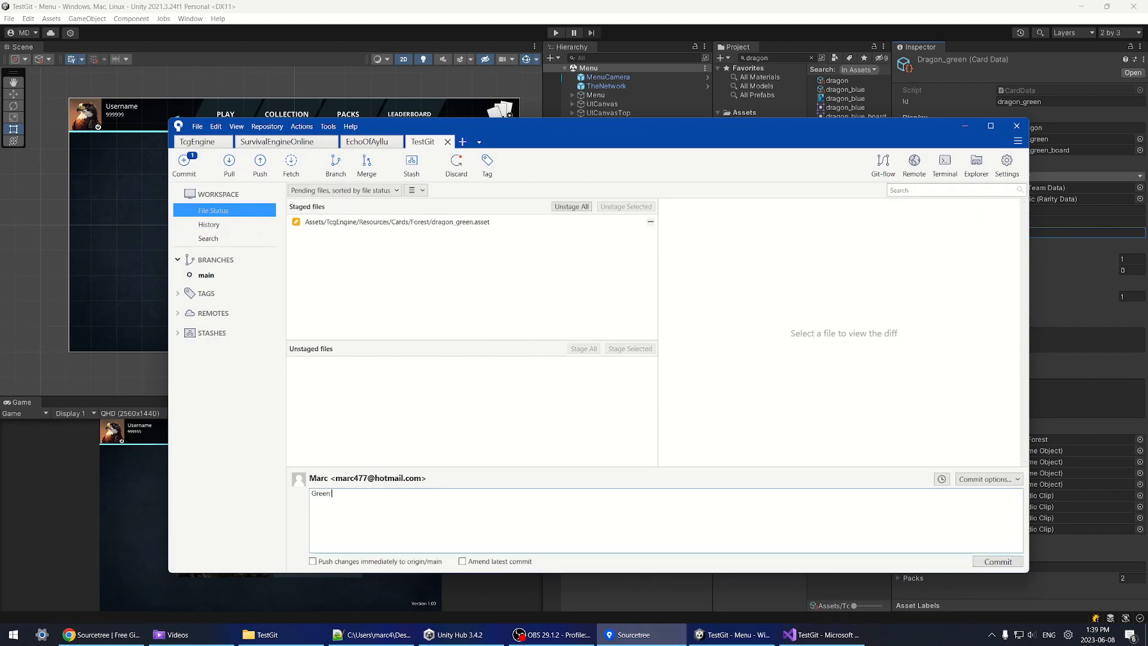
type("Dragon")
left_click(998, 561)
Step: Push main to origin and review the Green Dragon commit's diff
left_click(260, 161)
left_click(755, 348)
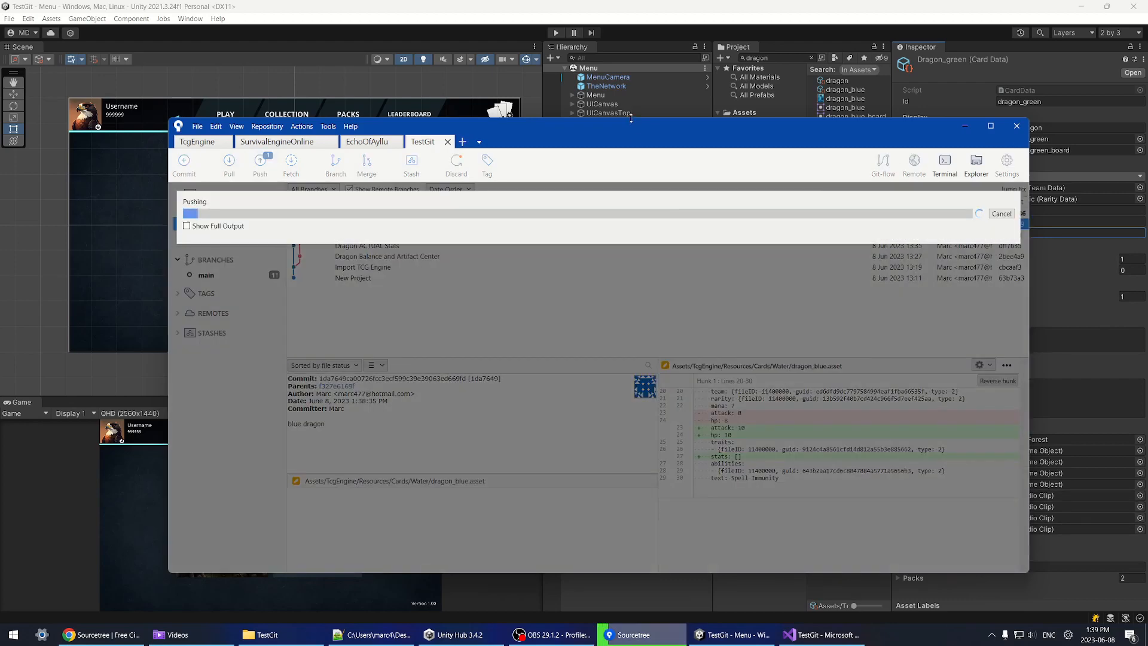
left_click(488, 213)
left_click(408, 224)
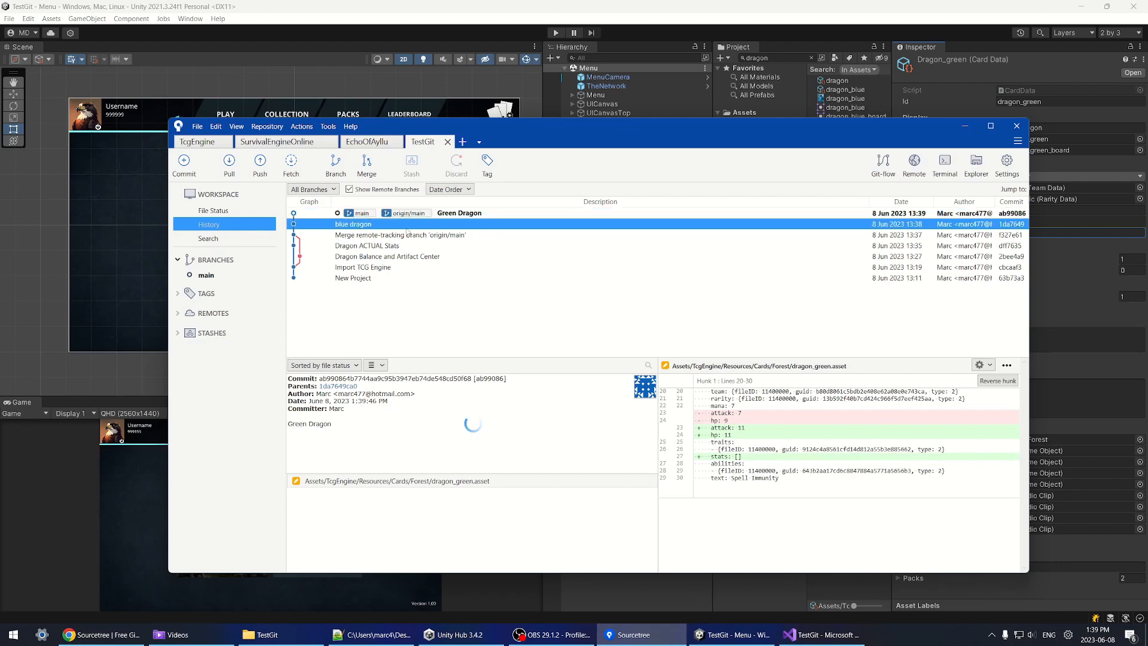
left_click(439, 214)
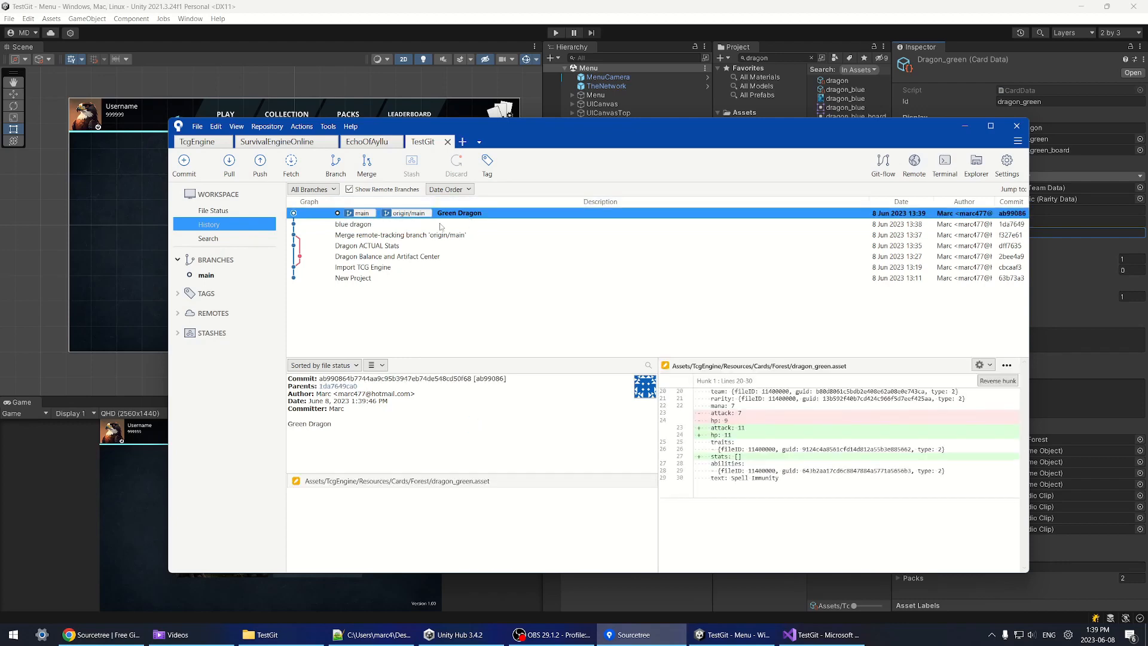
key("alt+Tab")
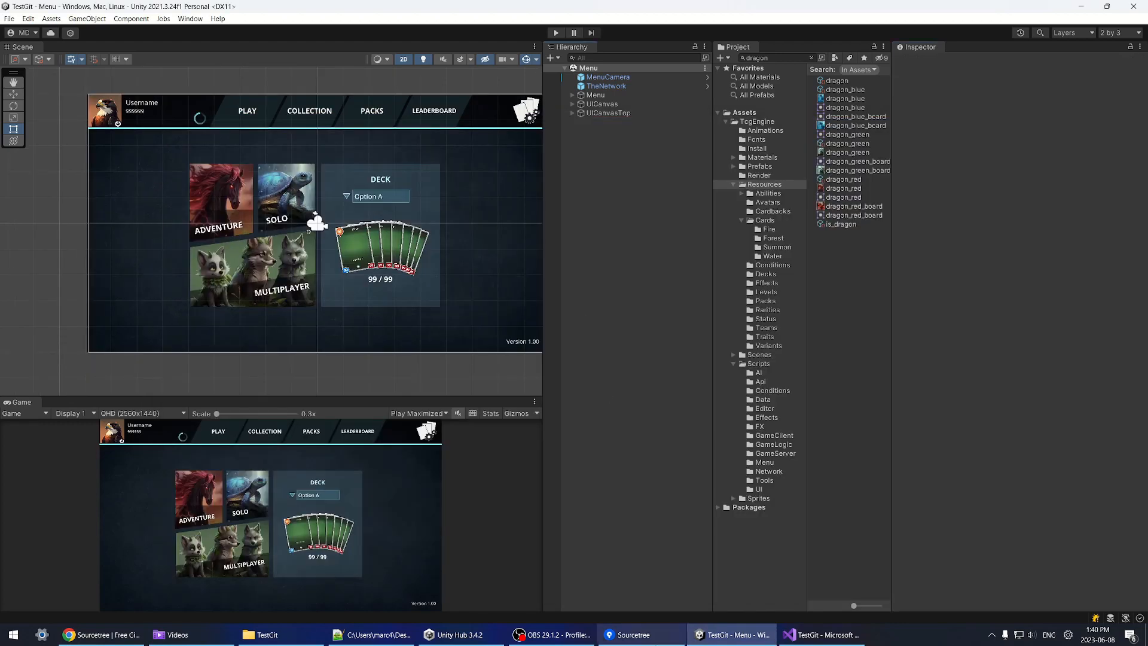
Step: Back in Unity, widen the scene and game views and recentre the Menu scene
key("alt+Tab")
key("alt+Tab")
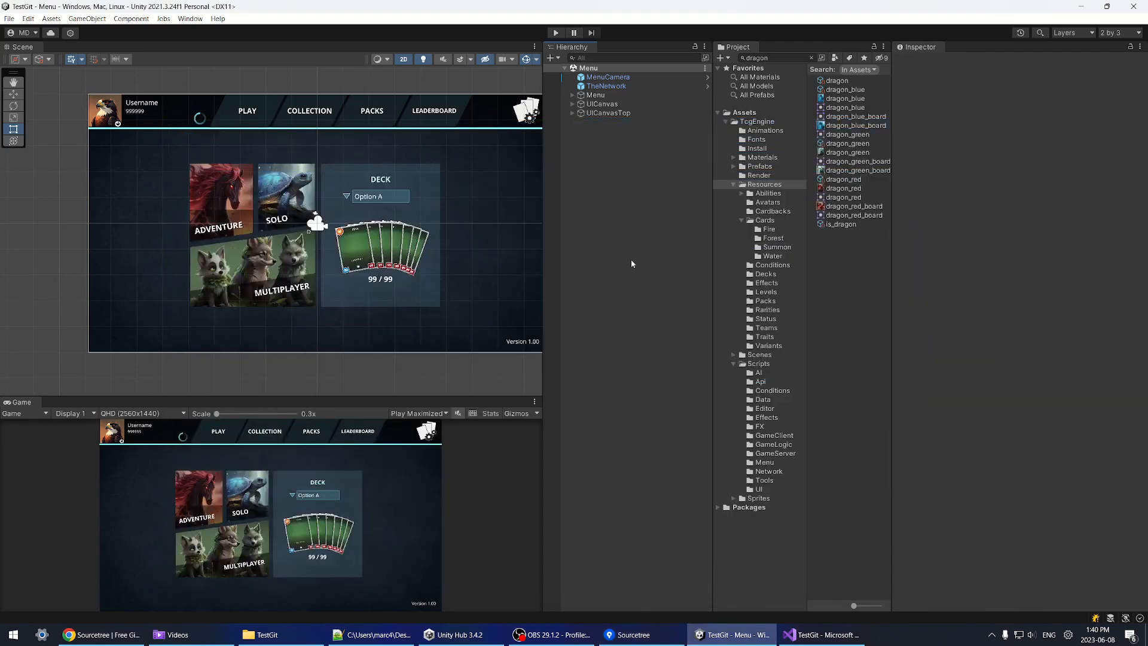
scroll(338, 269, "down", 1)
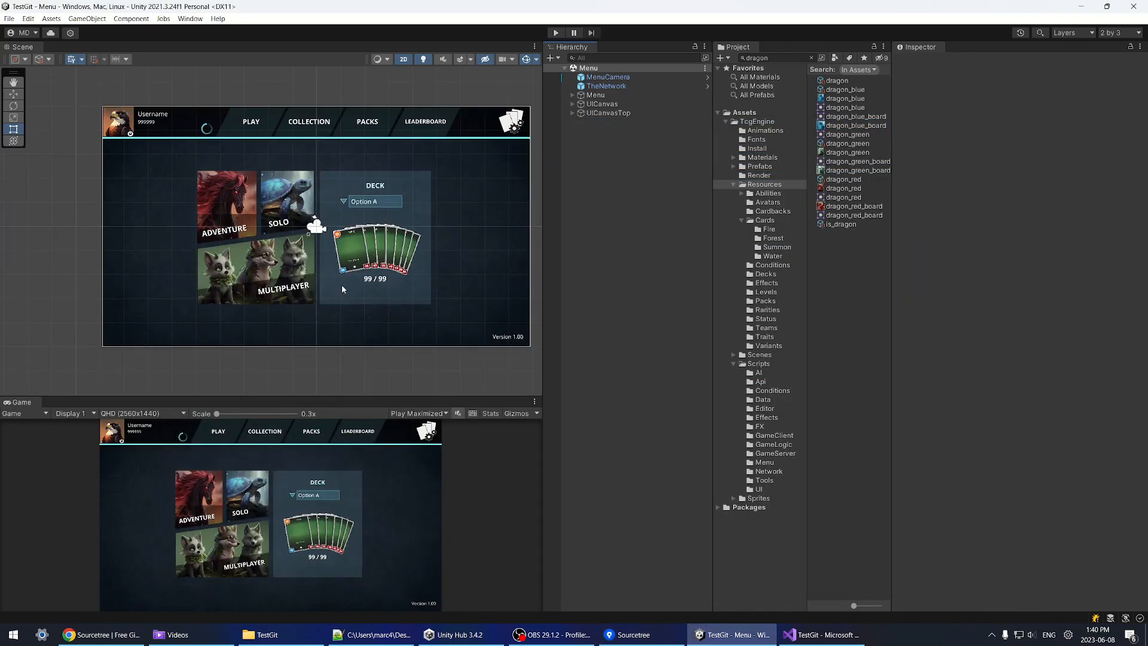
middle_click_drag(344, 289, 331, 299)
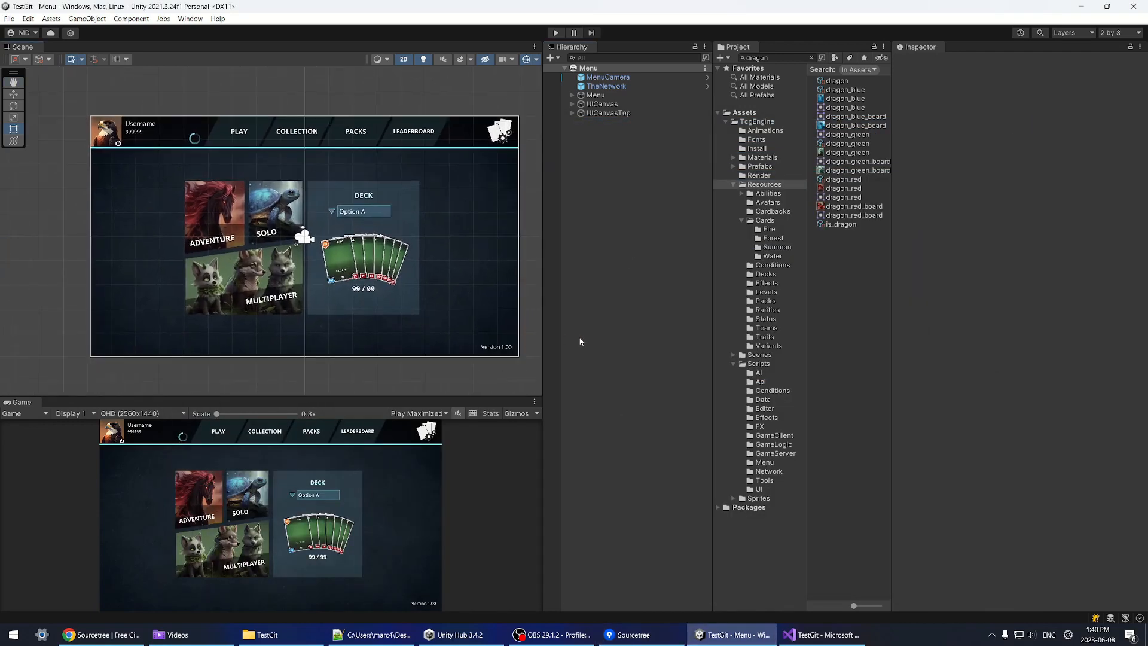
left_click_drag(544, 347, 593, 346)
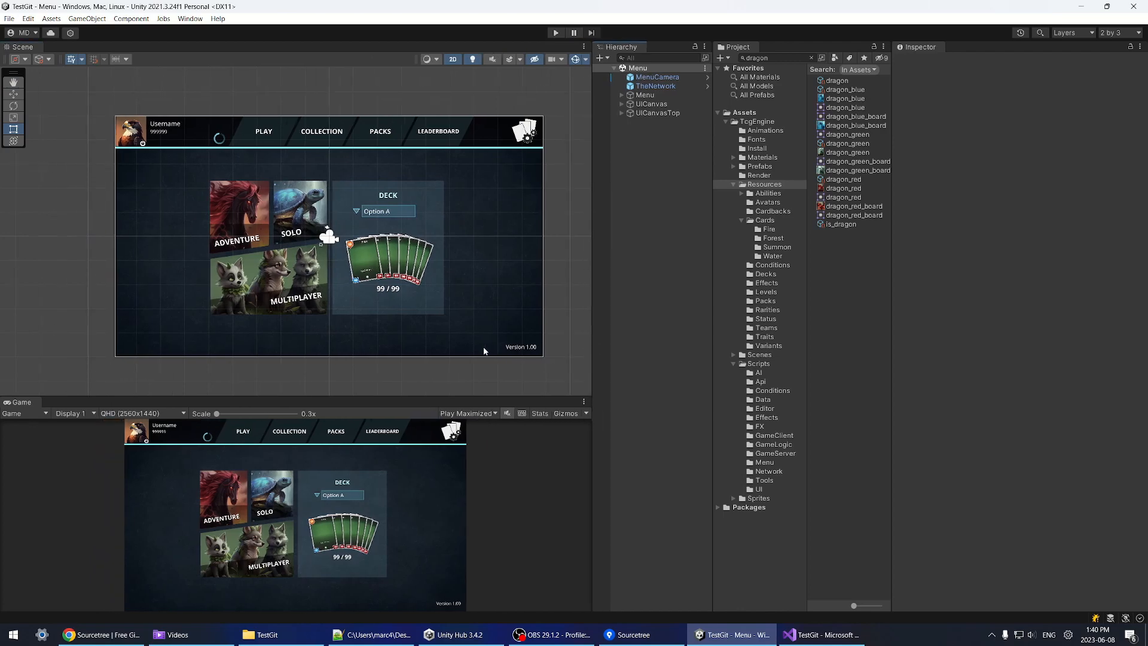
middle_click_drag(485, 351, 495, 358)
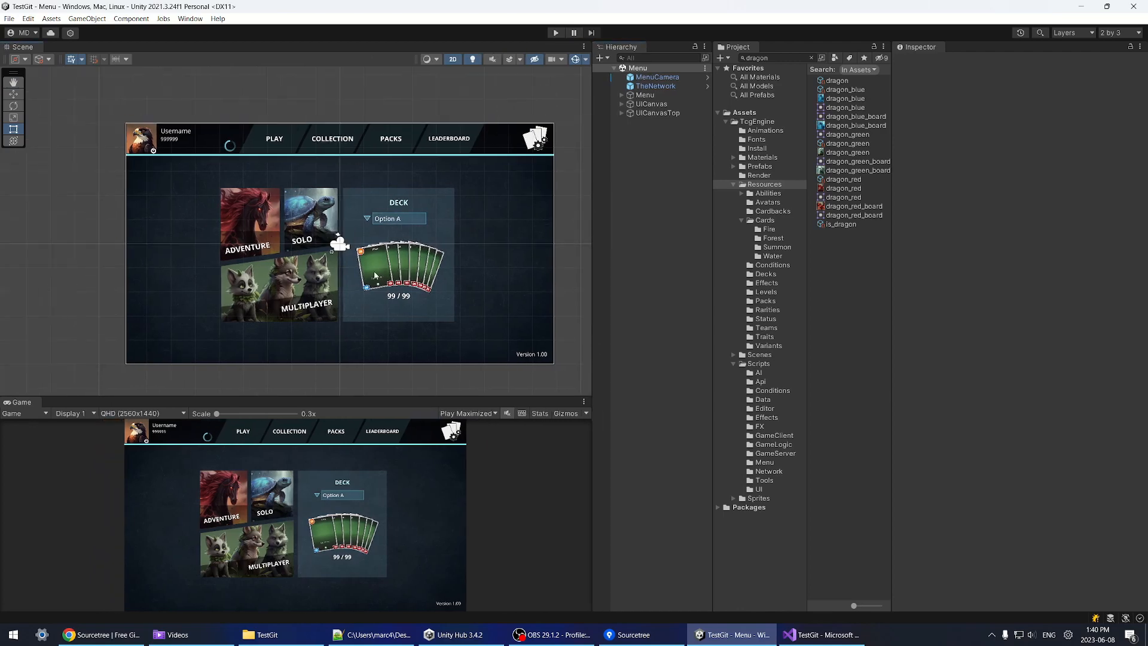
middle_click_drag(374, 275, 367, 272)
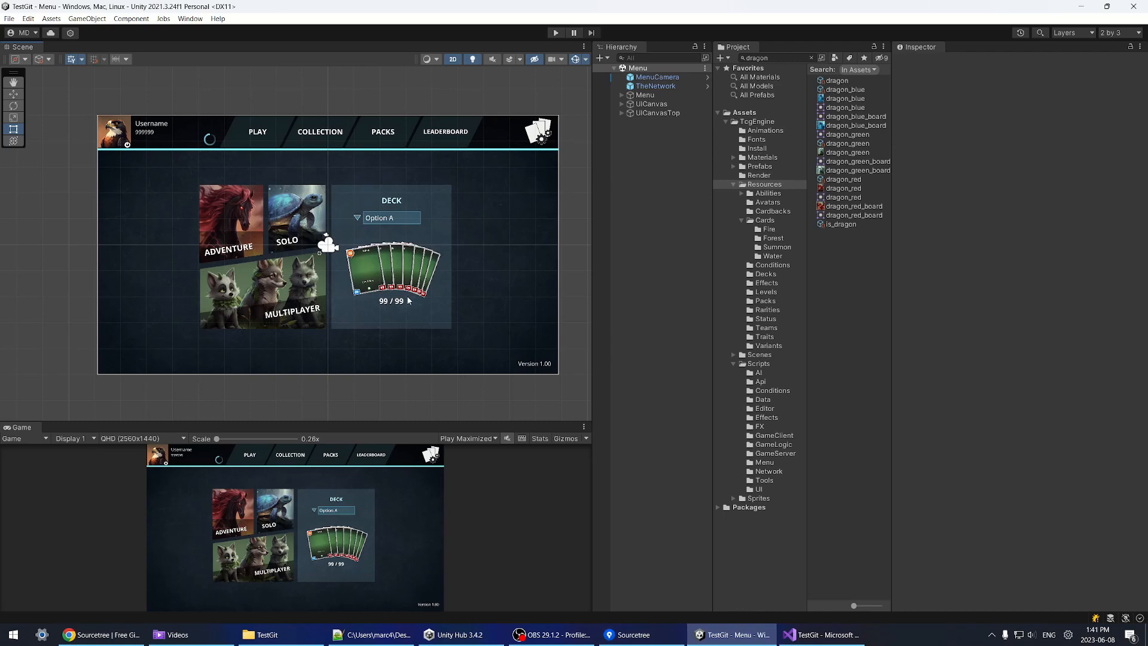
Step: Browse the Cardbacks, Abilities, Scripts and Resources folders in the Project window
left_click(758, 210)
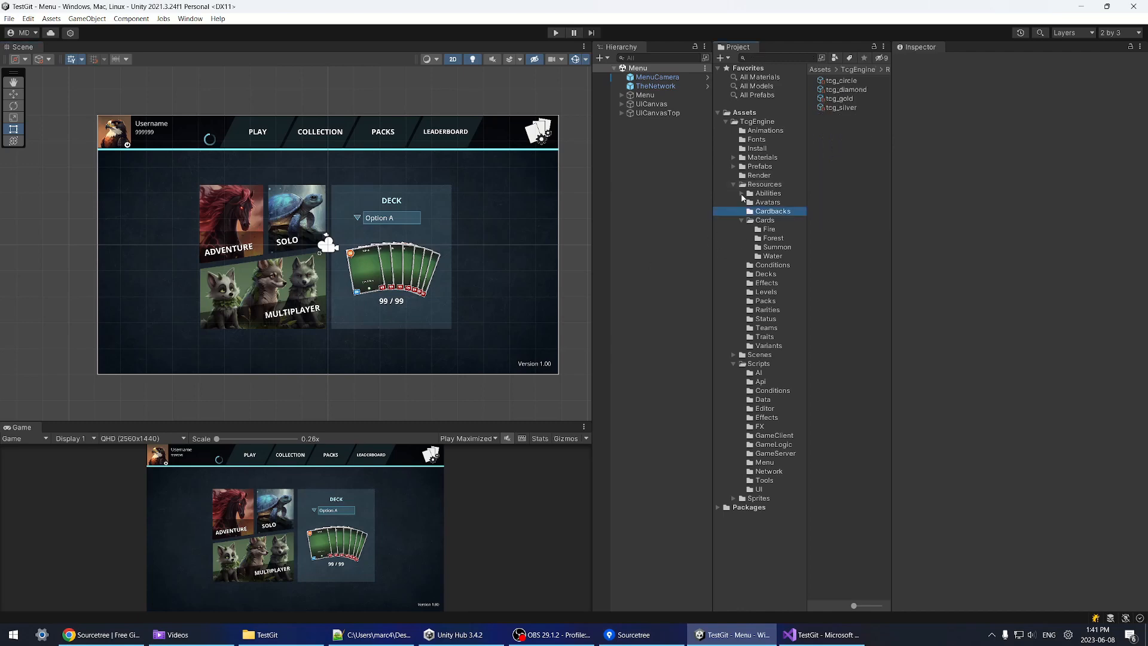
left_click(741, 193)
left_click(733, 184)
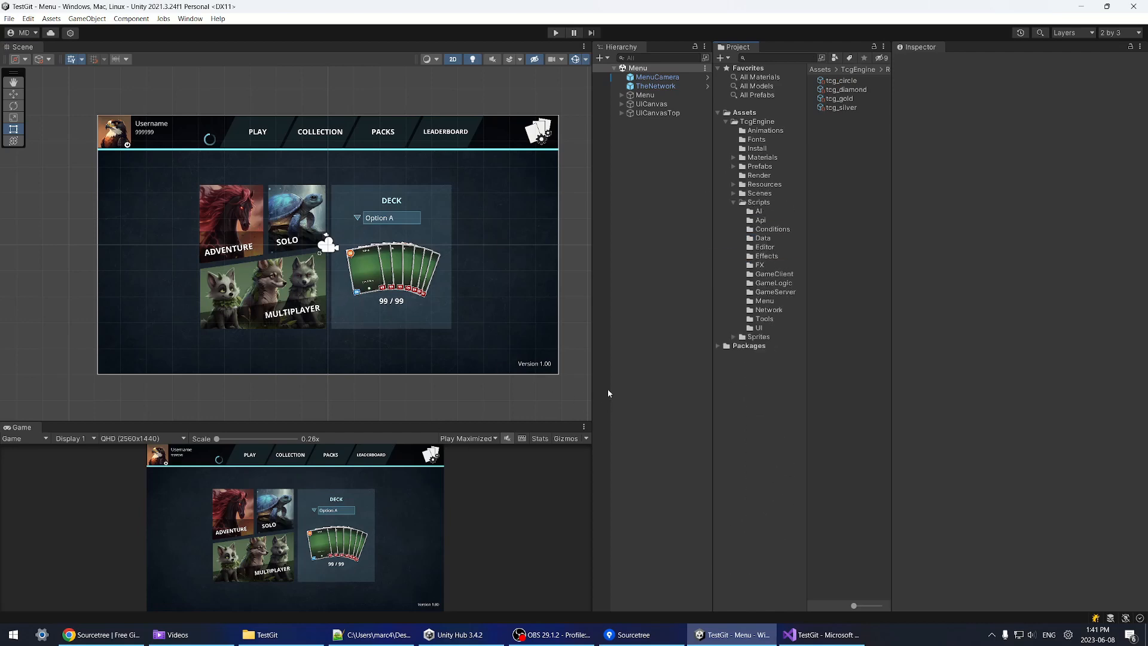
middle_click_drag(586, 320, 577, 320)
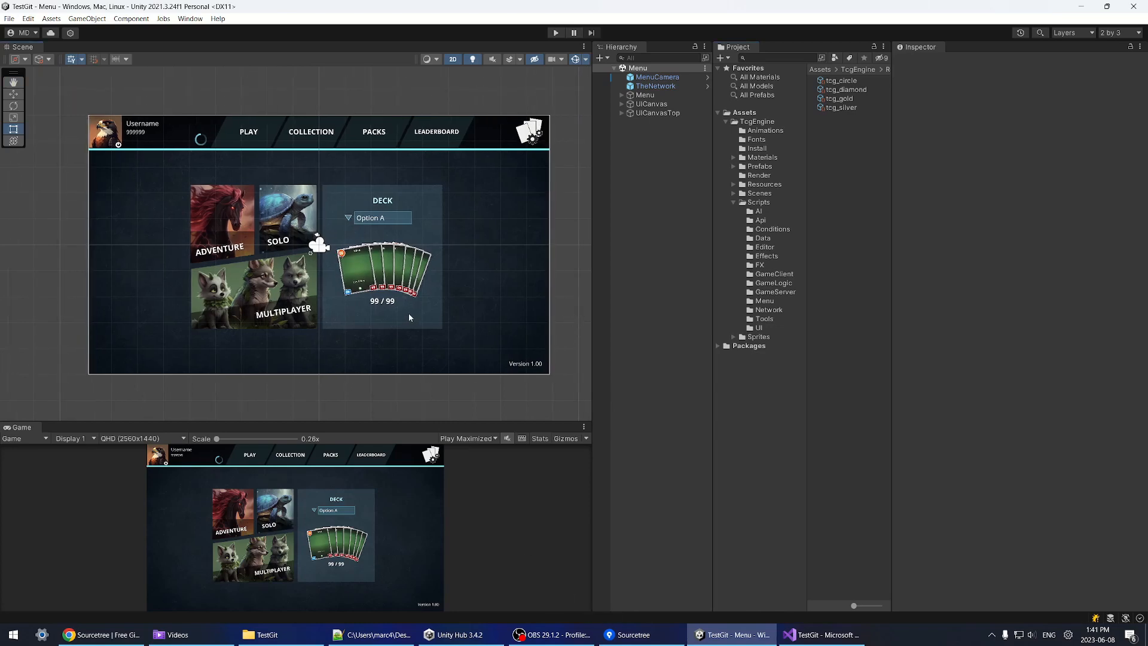
left_click(762, 184)
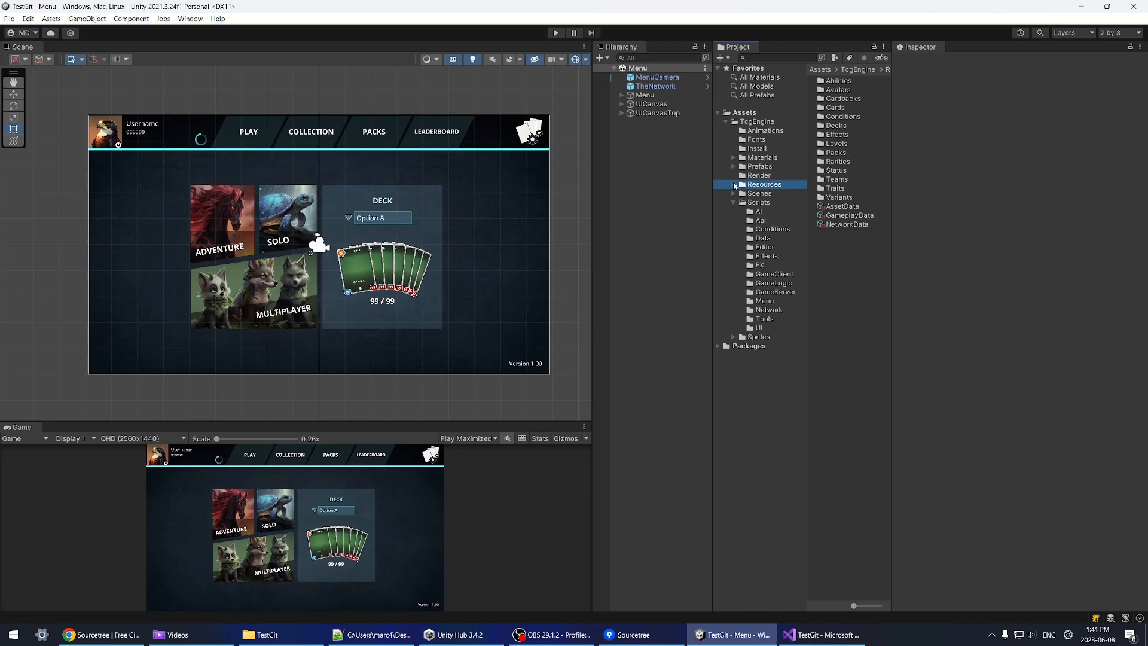
left_click(734, 202)
Step: Glance at Sourcetree, then return to Unity and bring up the Assets menu
left_click(626, 633)
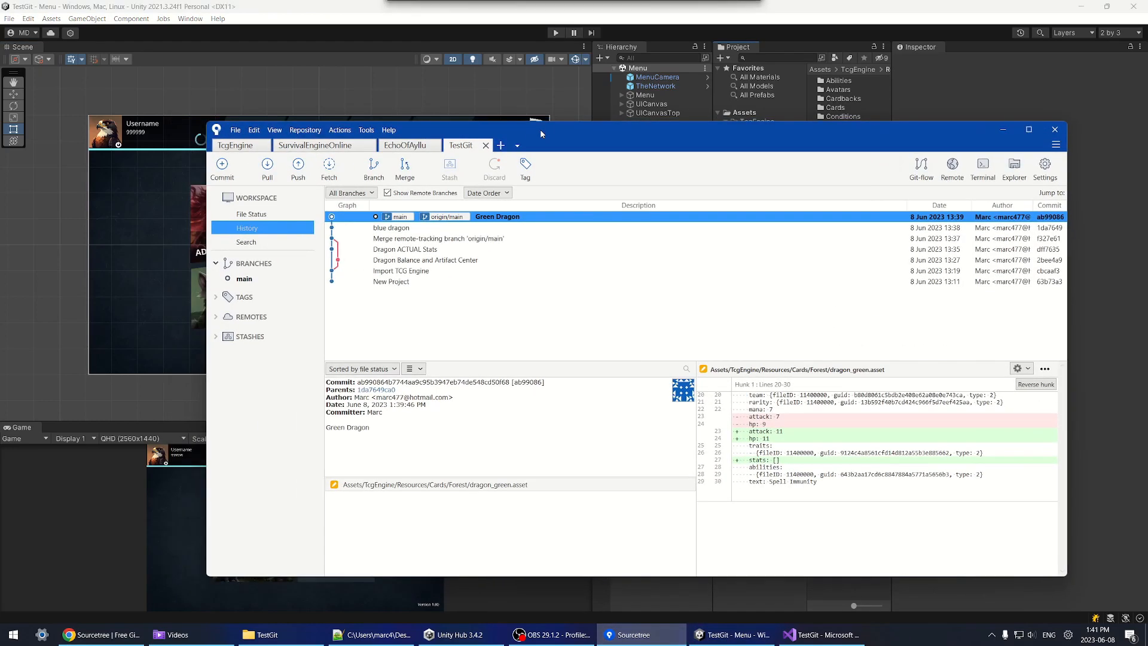
left_click(1006, 129)
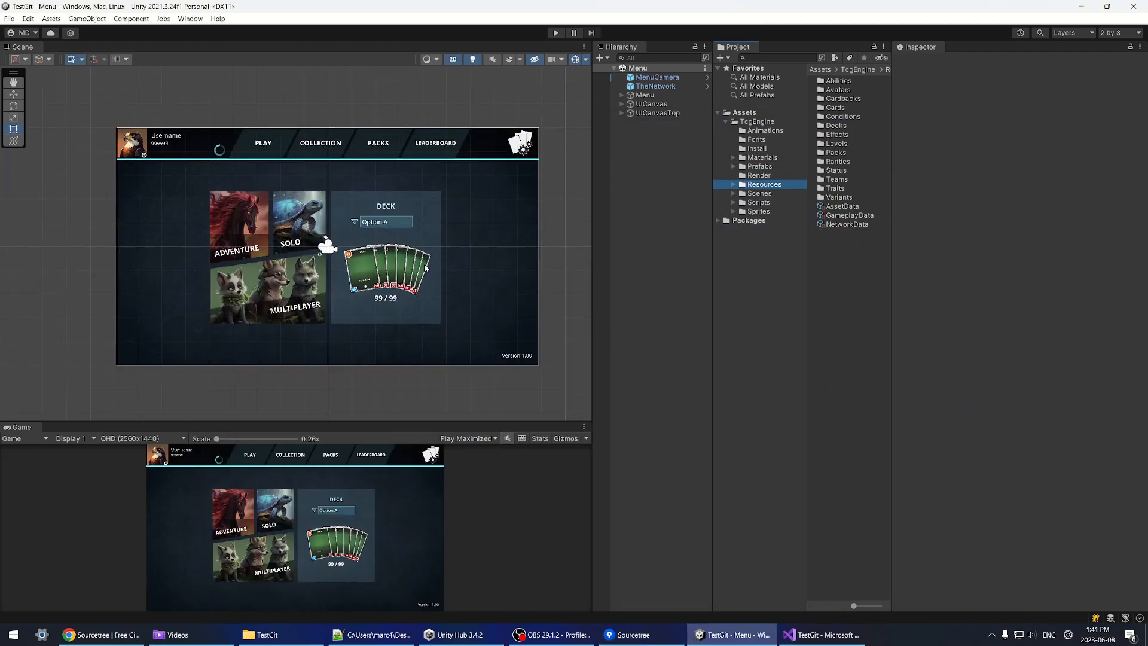
scroll(421, 275, "up", 2)
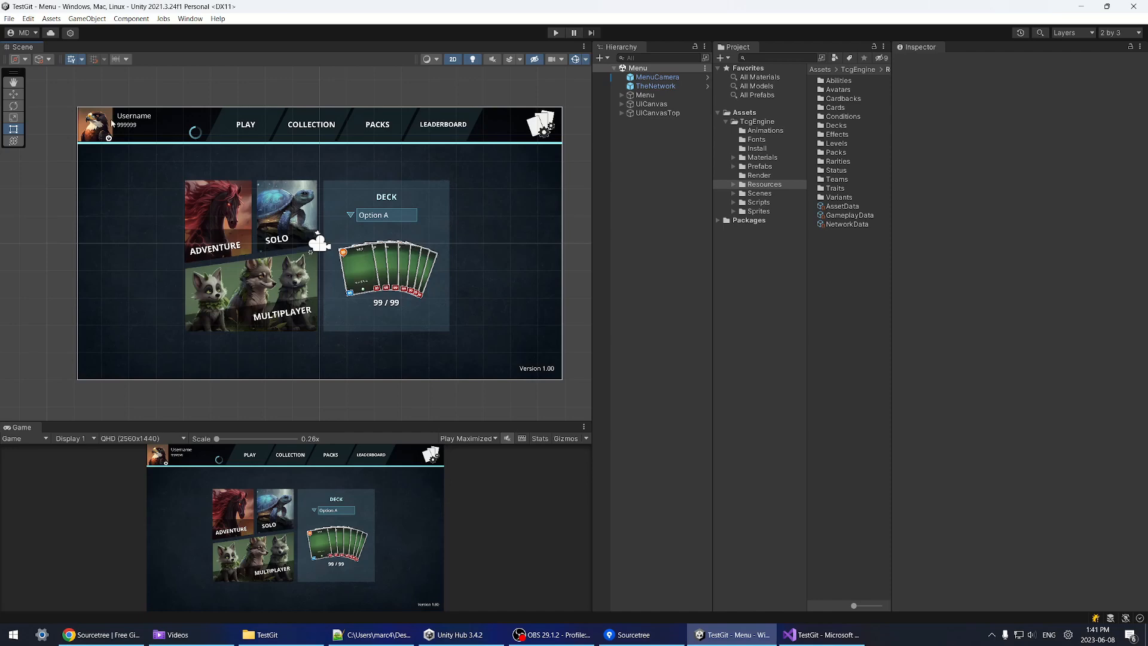
left_click(51, 19)
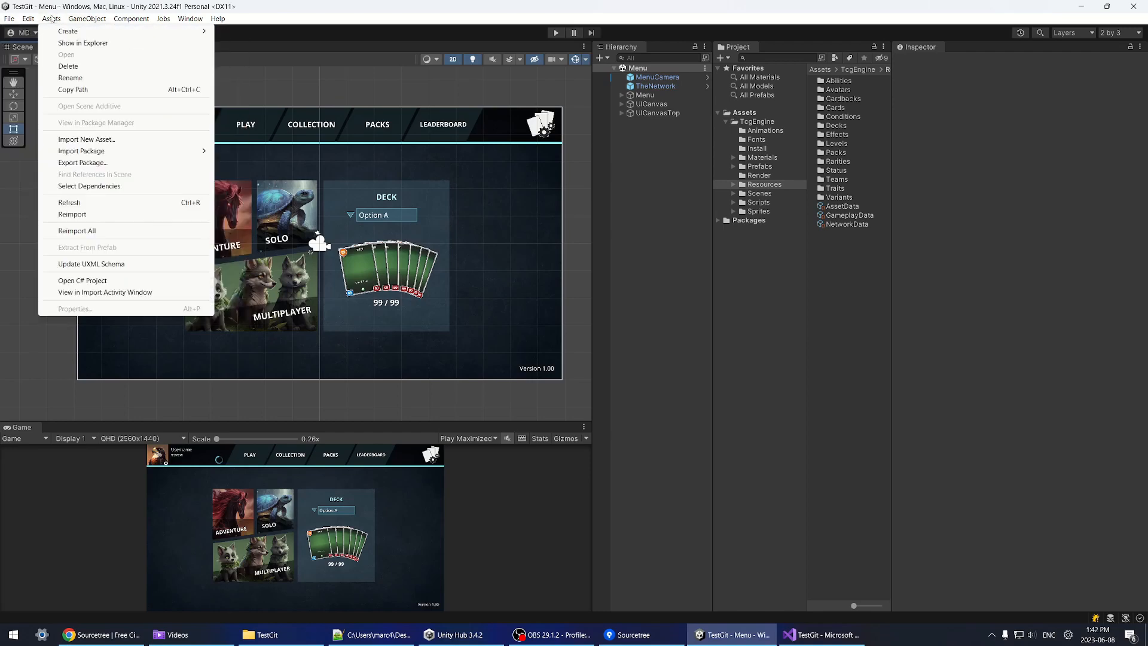
Step: Select TcgEngine1.04.unitypackage through Assets > Import Package > Custom Package
left_click(82, 163)
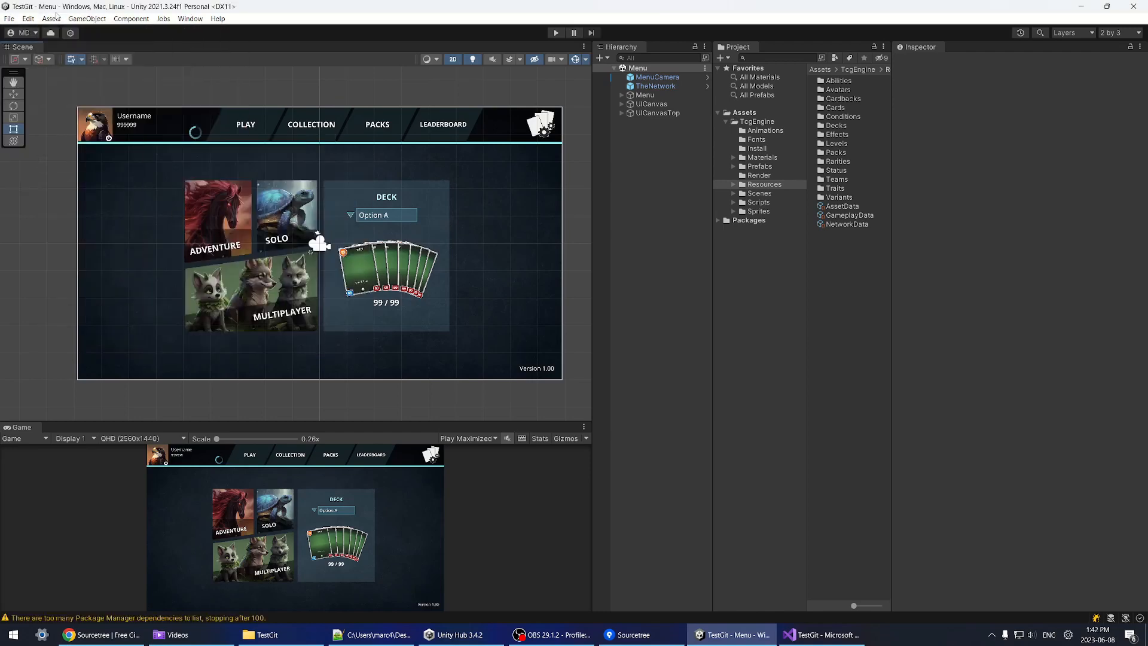
left_click(303, 154)
left_click(52, 19)
mouse_move(99, 151)
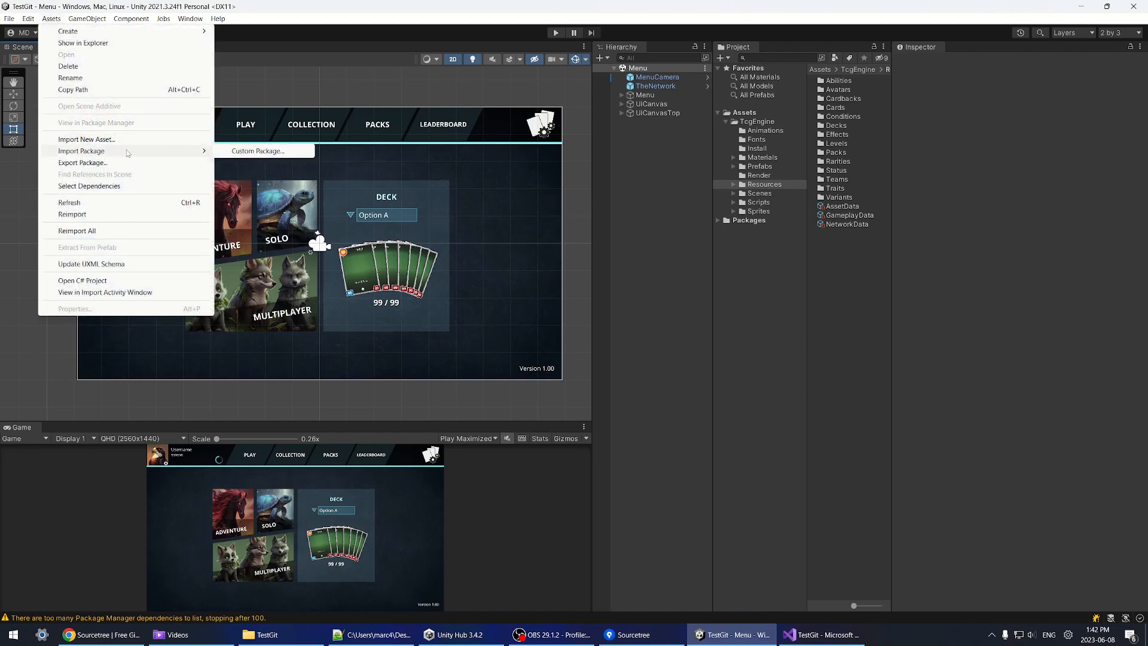
left_click(236, 154)
scroll(458, 325, "down", 2)
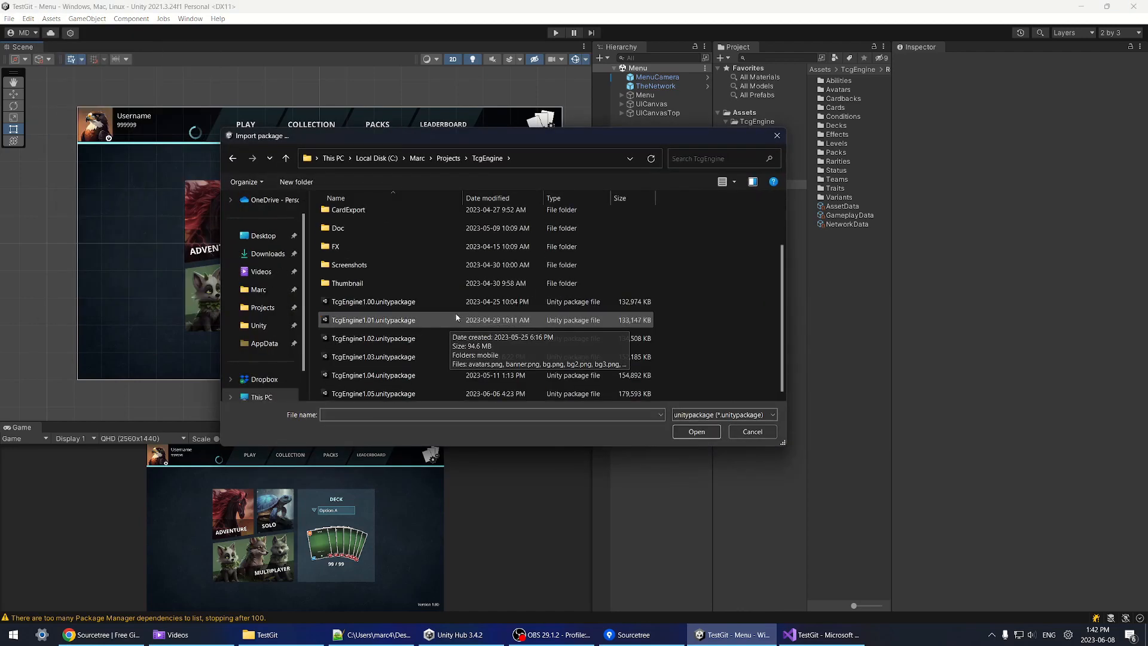
left_click(378, 375)
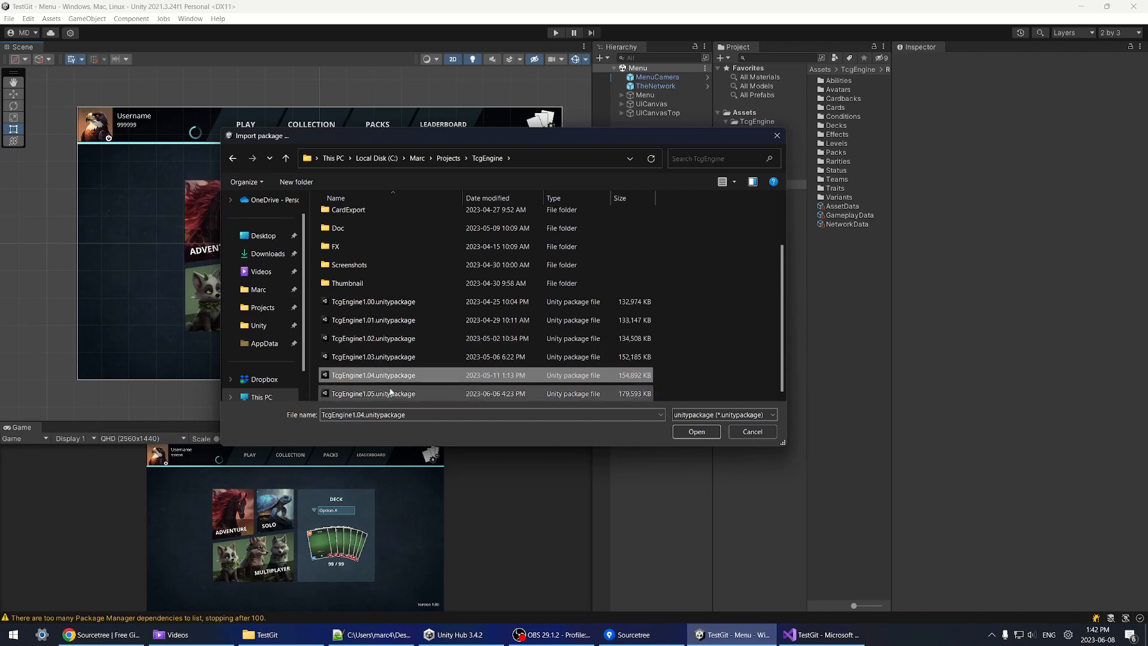
Step: Check Sourcetree's pending changes and commit history before returning to Unity
left_click(627, 634)
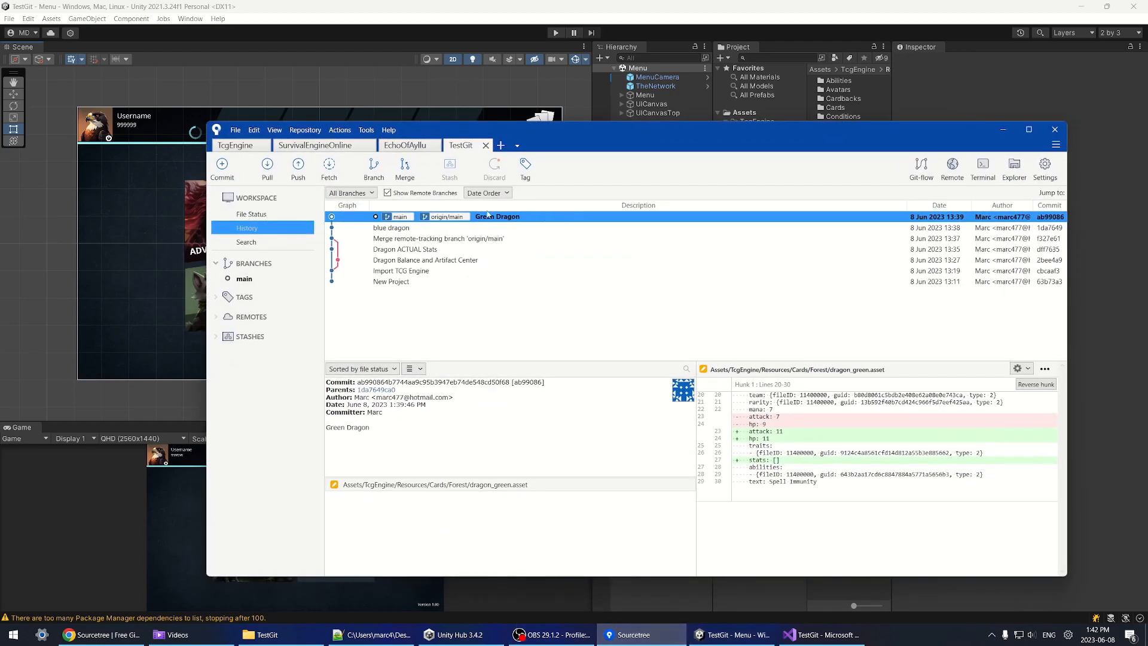
left_click(270, 214)
left_click(246, 228)
left_click(272, 215)
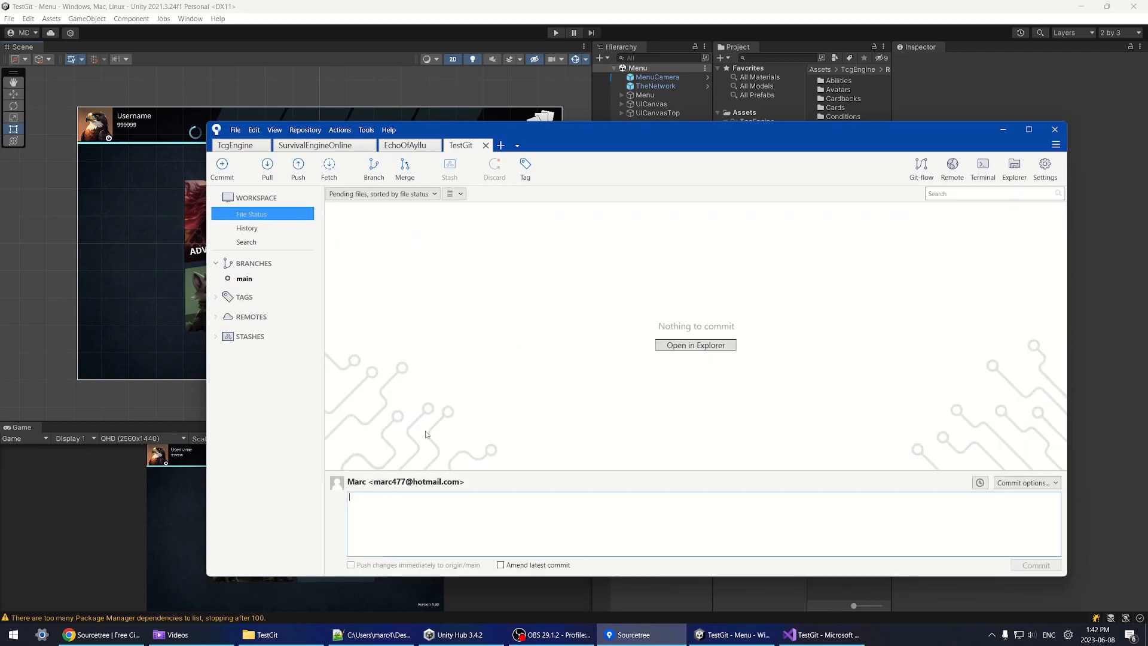
left_click(1003, 129)
Step: Open the TcgEngine1.04 package and import its contents
double_click(412, 378)
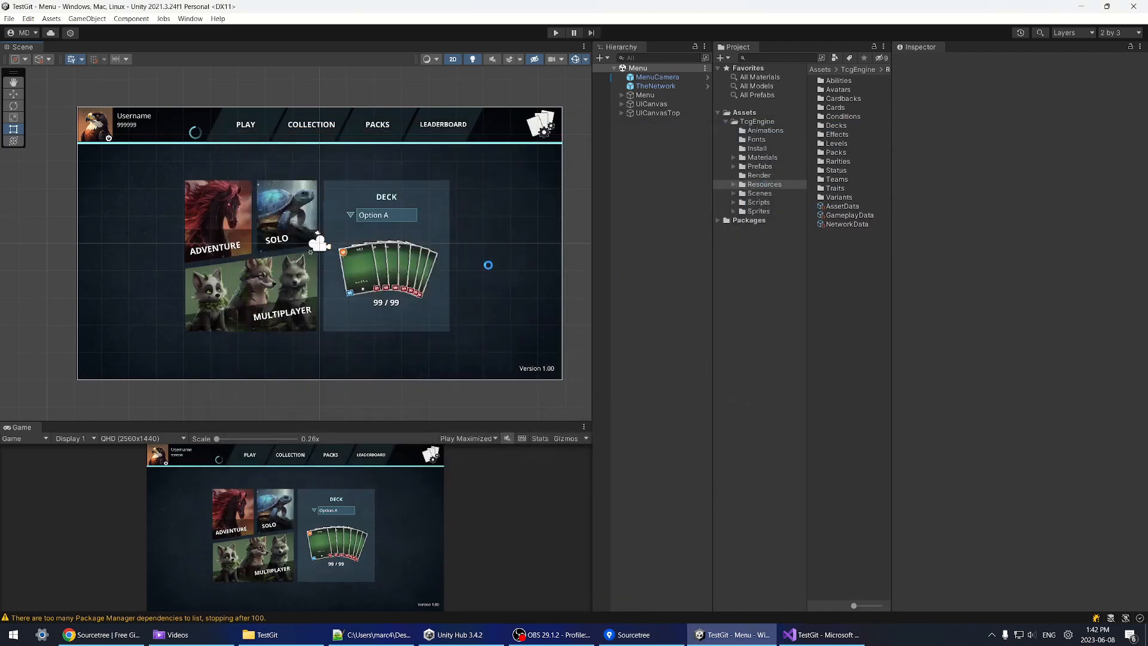
left_click_drag(605, 245, 672, 226)
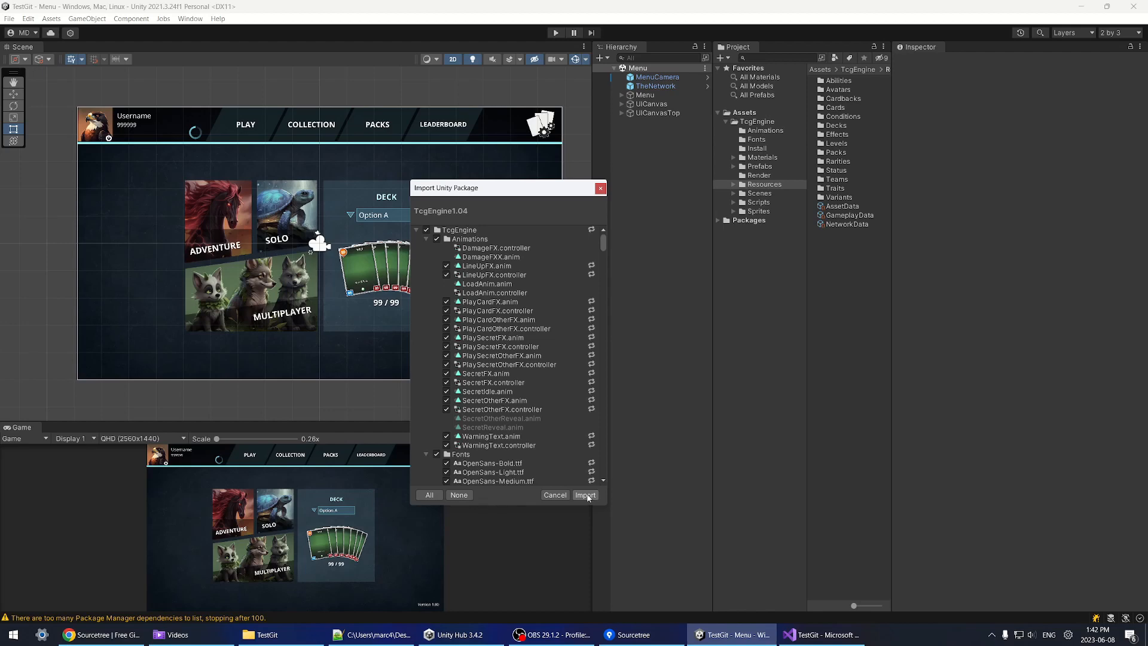
left_click(586, 495)
Step: Accept the automatic script API update and widen the Console to read the error
left_click(597, 330)
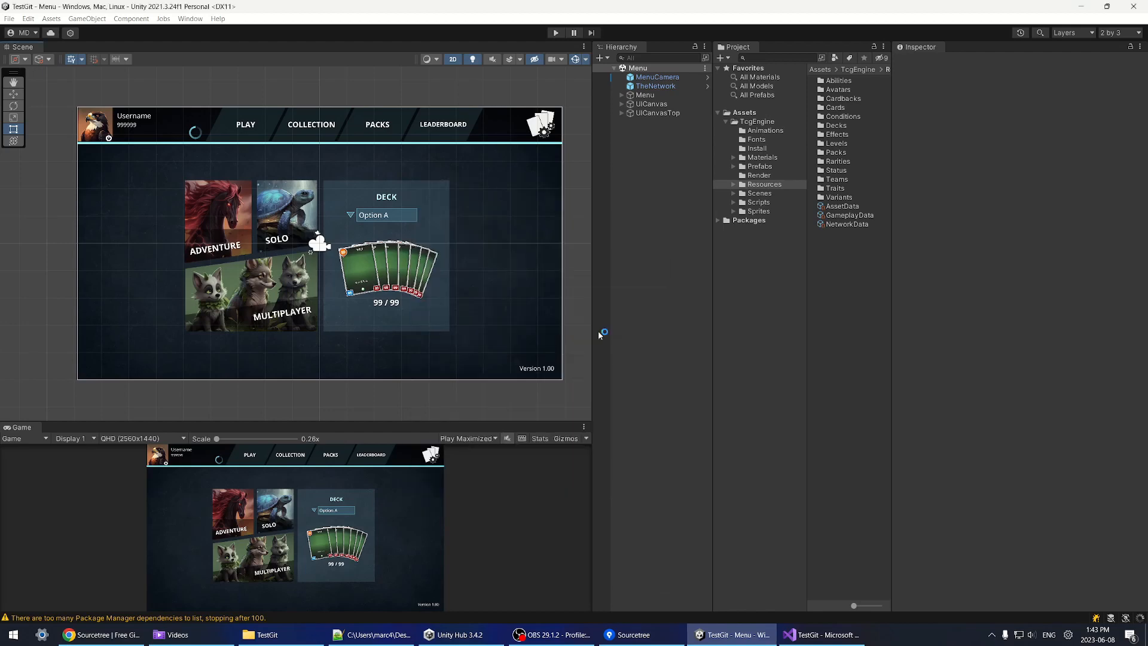
scroll(354, 206, "down", 2)
scroll(354, 209, "up", 4)
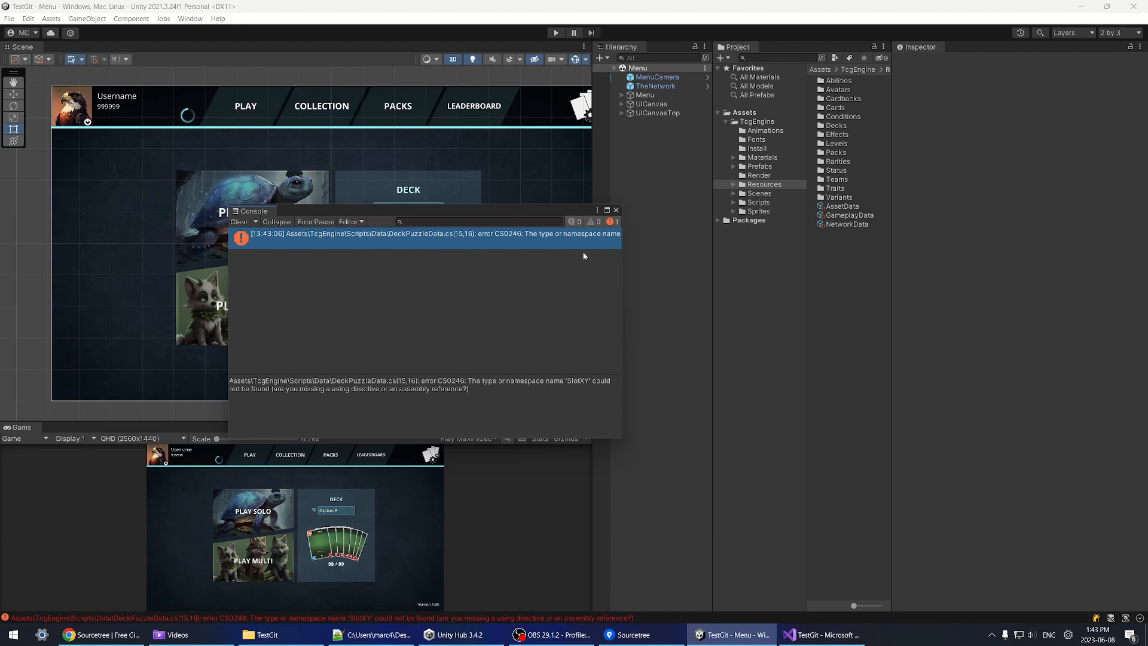
mouse_move(622, 256)
left_mouse_down()
mouse_move(801, 255)
mouse_move(602, 250)
mouse_move(640, 245)
left_mouse_up()
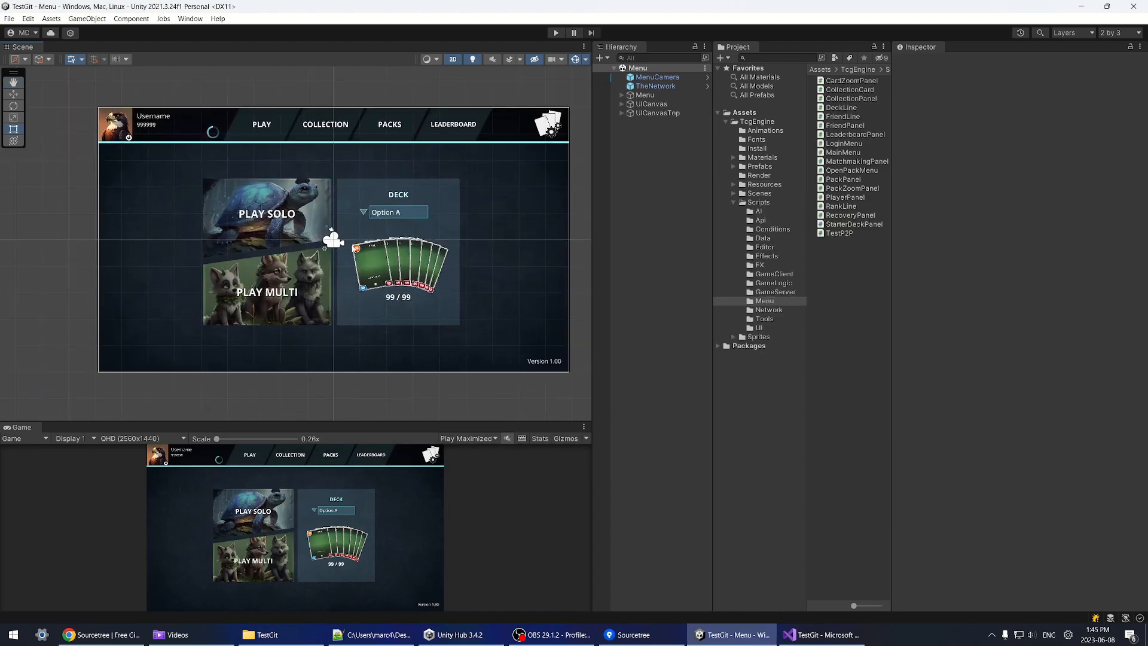
Step: Pan and zoom the Scene view to recentre the imported menu canvas
scroll(388, 273, "up", 1)
middle_click_drag(353, 245, 360, 276)
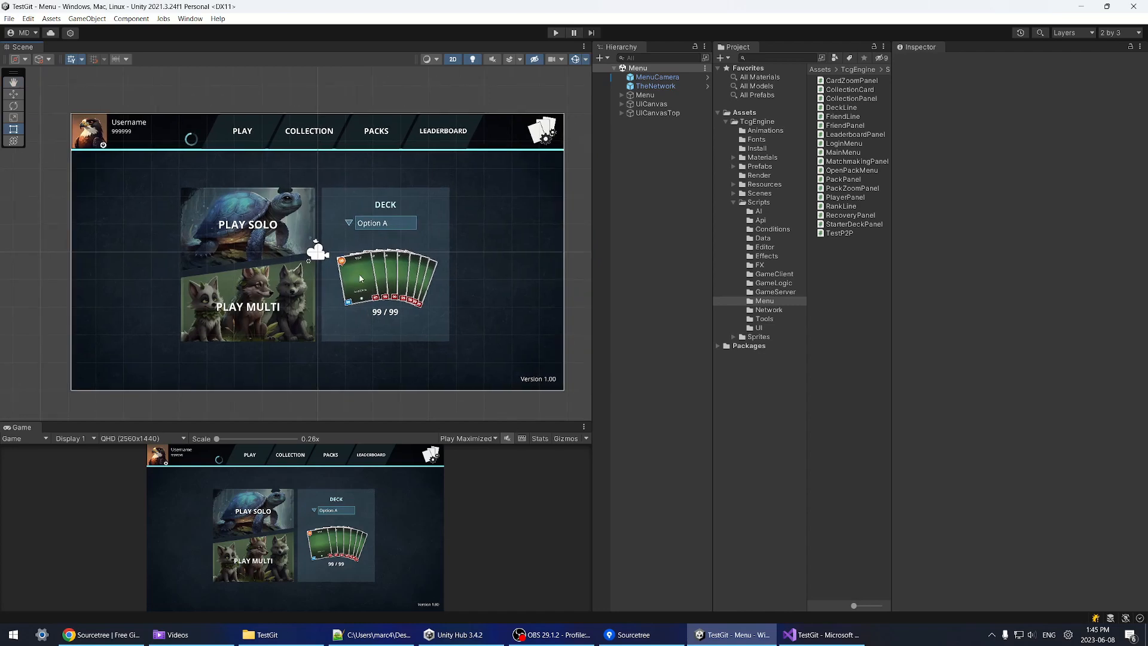
scroll(361, 278, "down", 1)
middle_click_drag(355, 292, 352, 291)
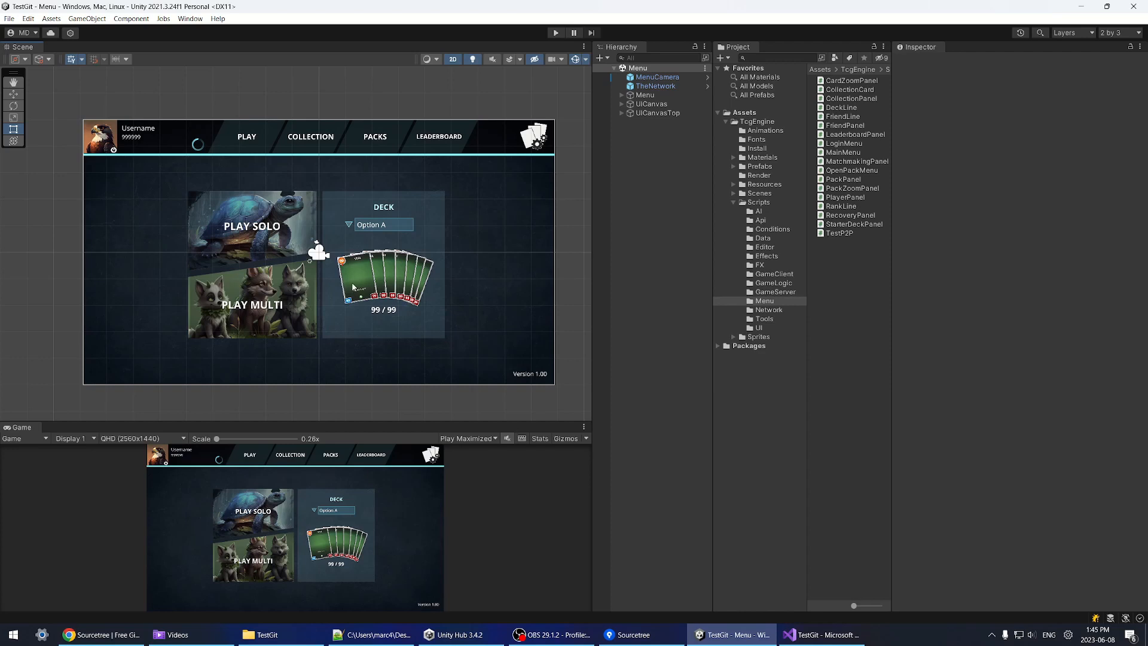
scroll(361, 311, "up", 1)
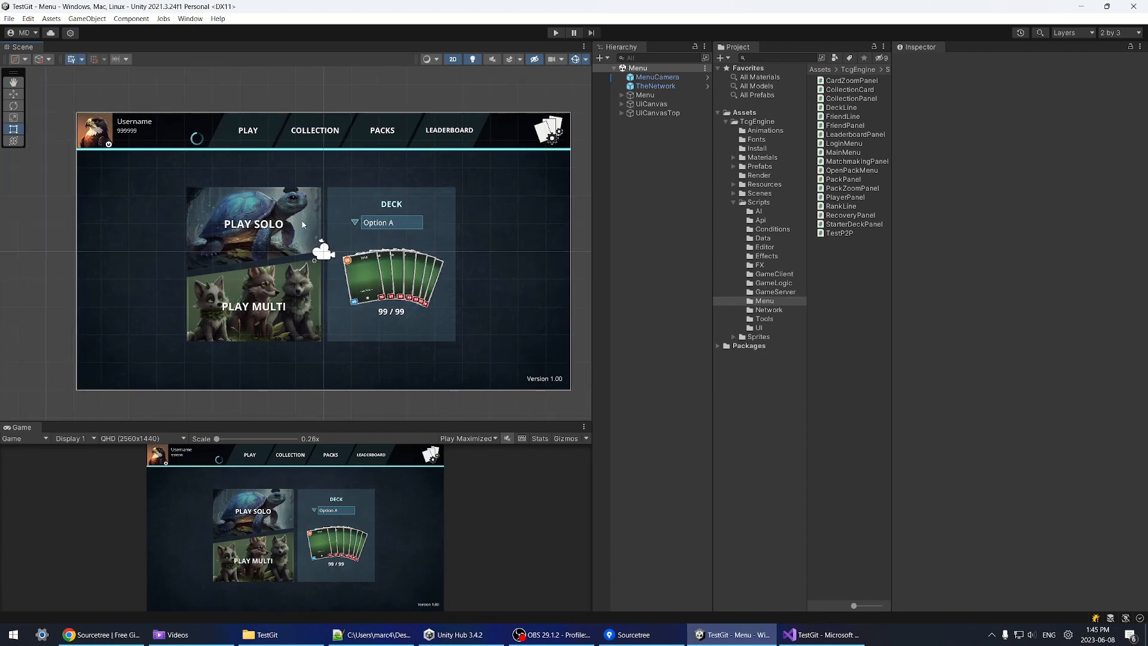
scroll(375, 251, "up", 2)
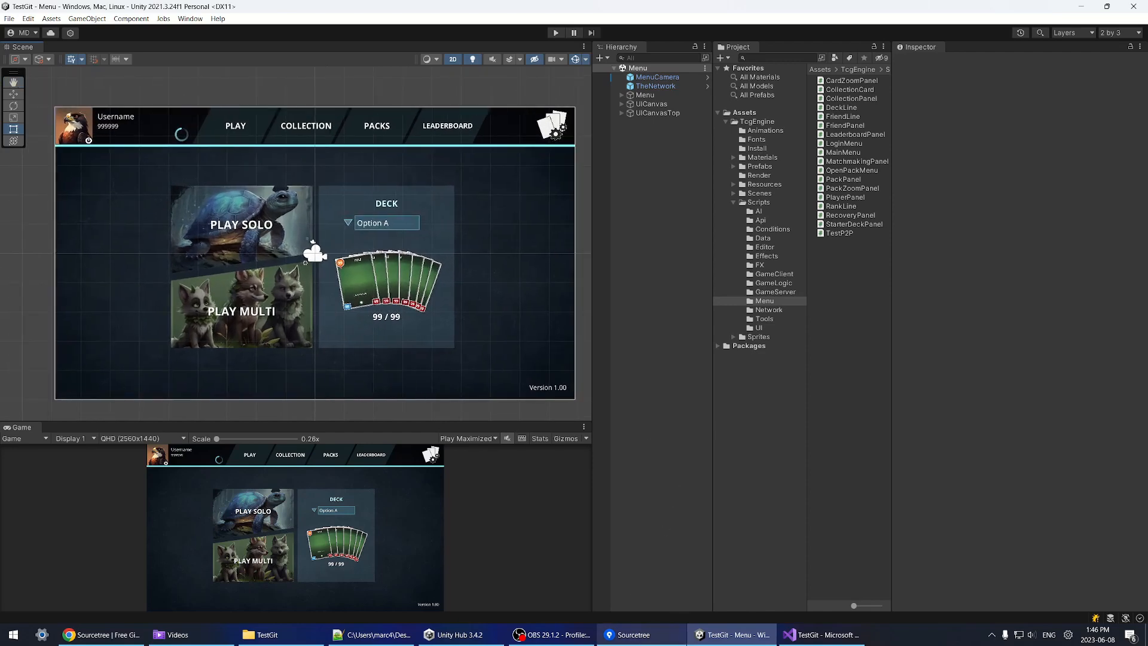
Step: Show the imported files in Sourcetree's pending changes, enlarging the window and unstaged list
left_click(643, 636)
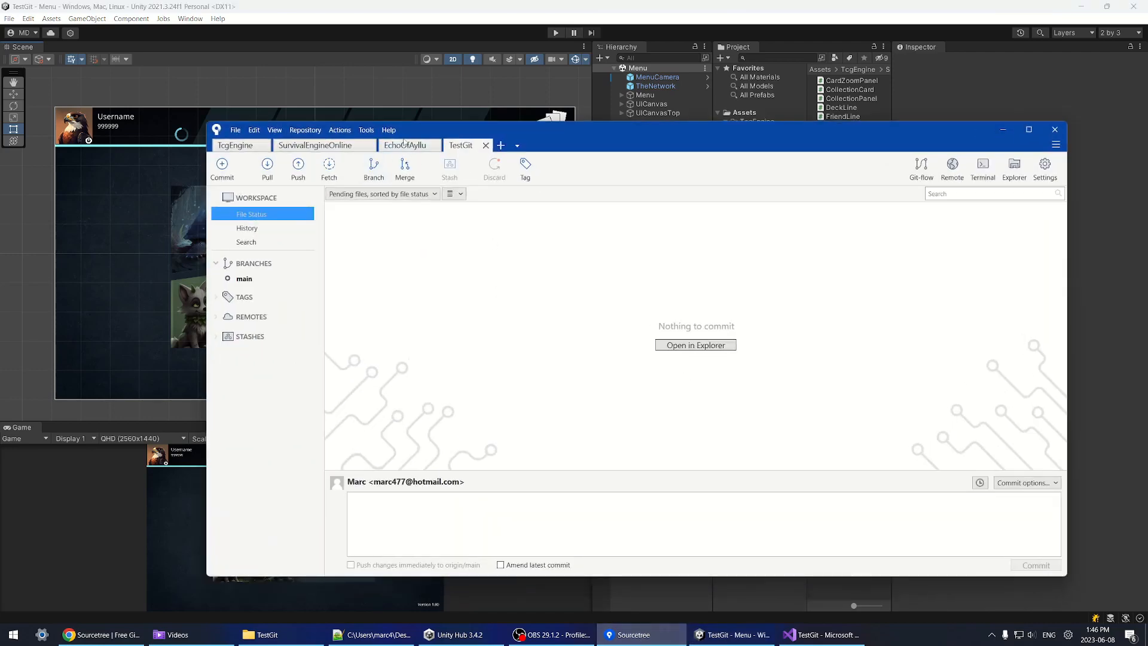
left_click(263, 229)
left_click(268, 215)
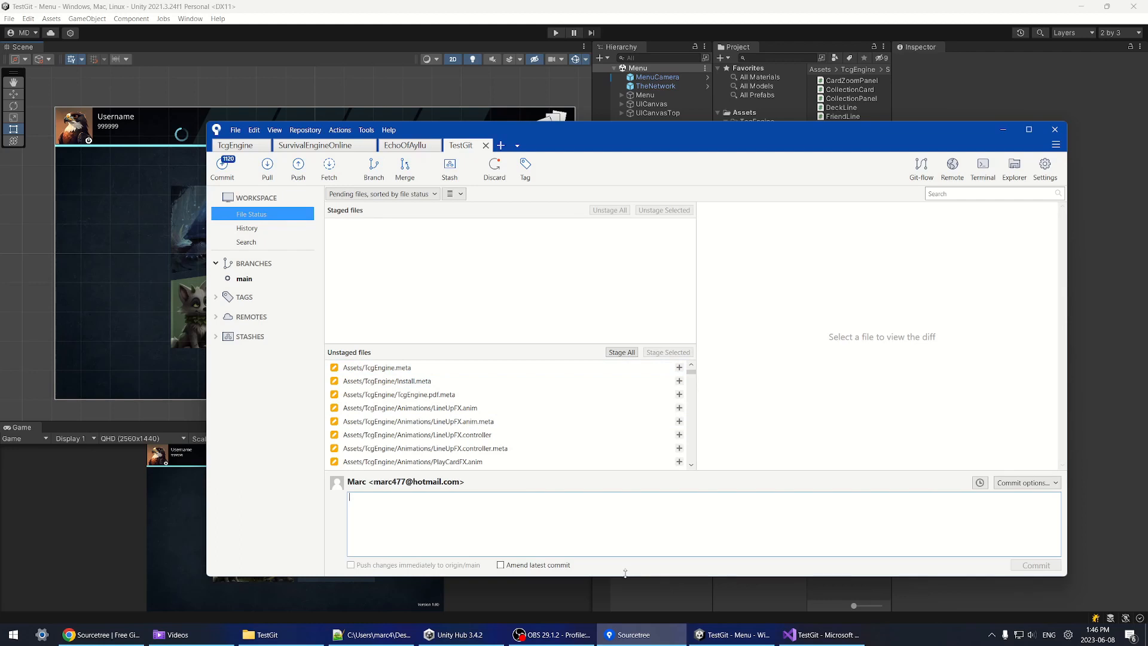
left_click_drag(625, 573, 624, 592)
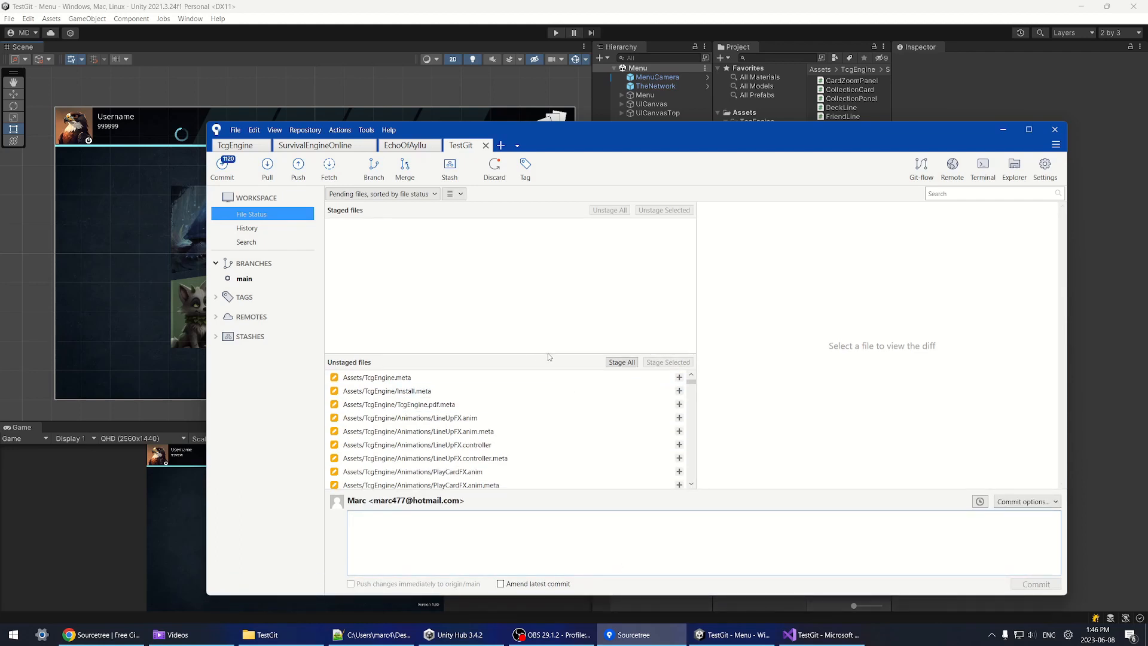
left_click_drag(548, 356, 548, 322)
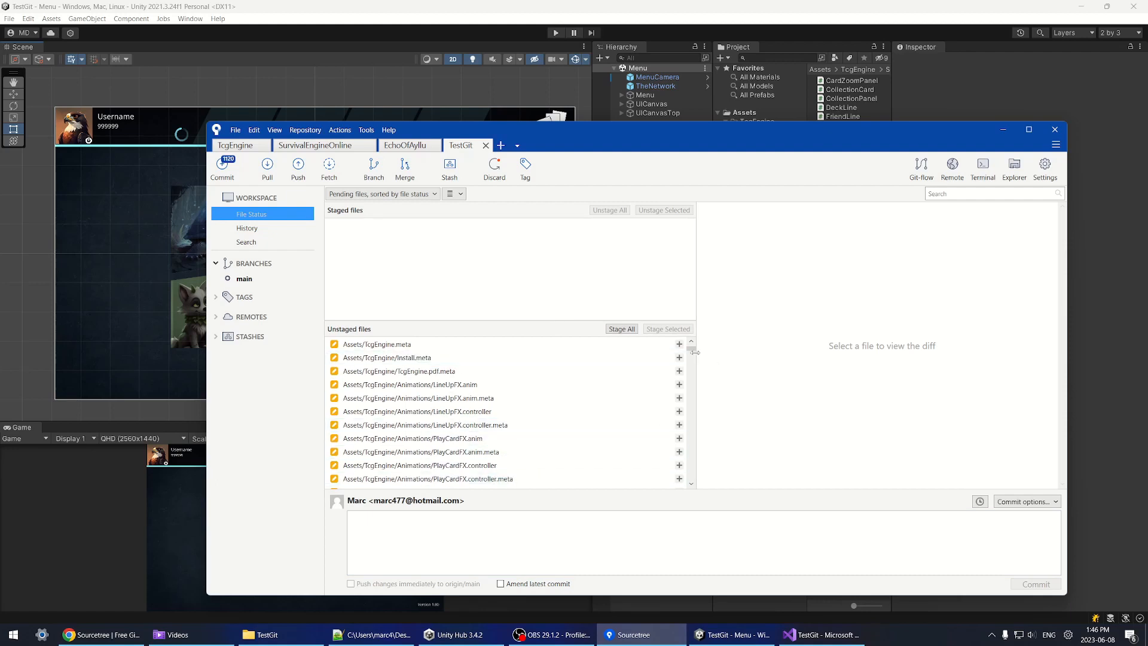
mouse_move(694, 352)
left_mouse_down()
mouse_move(695, 487)
mouse_move(681, 353)
left_mouse_up()
Step: Stage the imported animation files, then the font and material files through GrayscaleUI.mat.meta
left_click(478, 385)
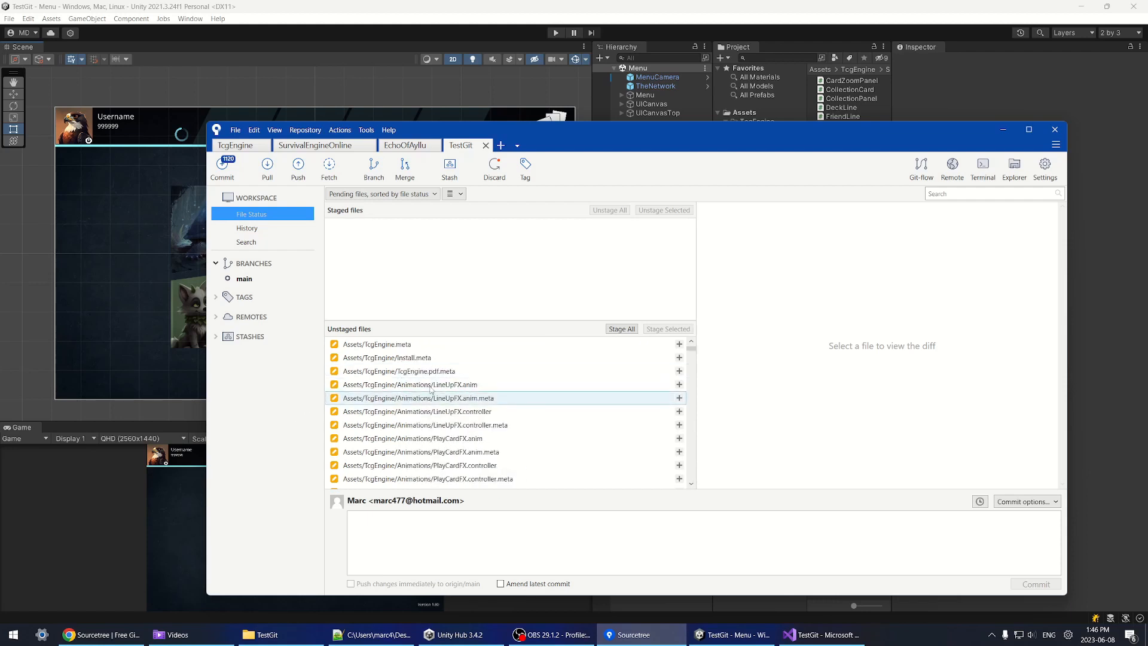
scroll(482, 398, "down", 10)
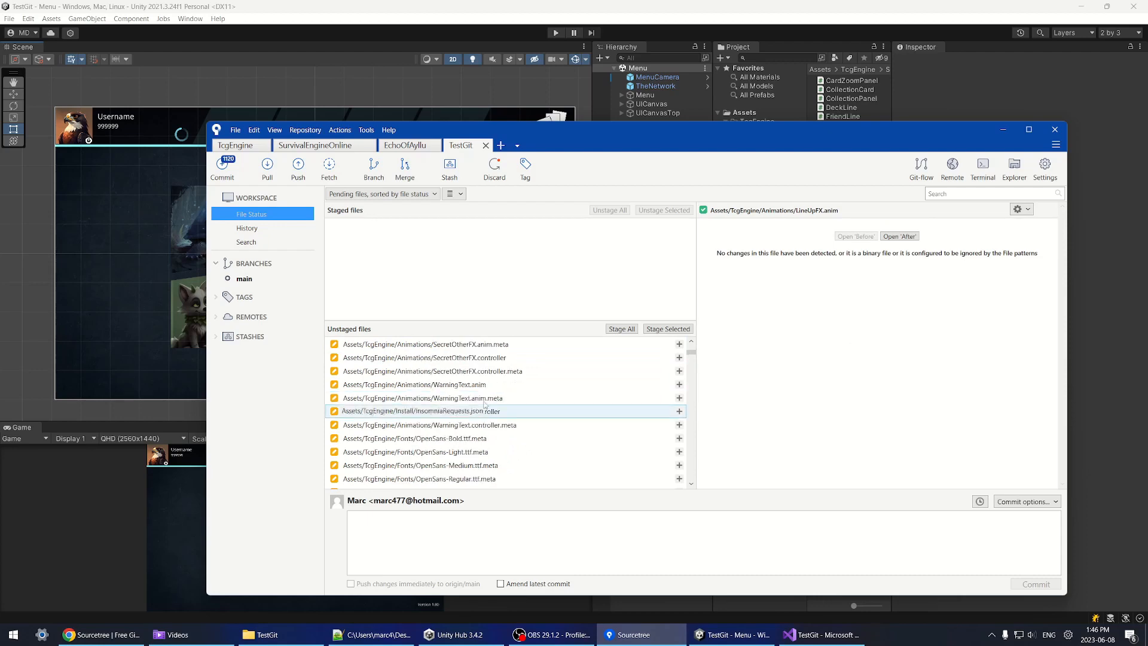
left_click(466, 423, "shift")
left_click(668, 328)
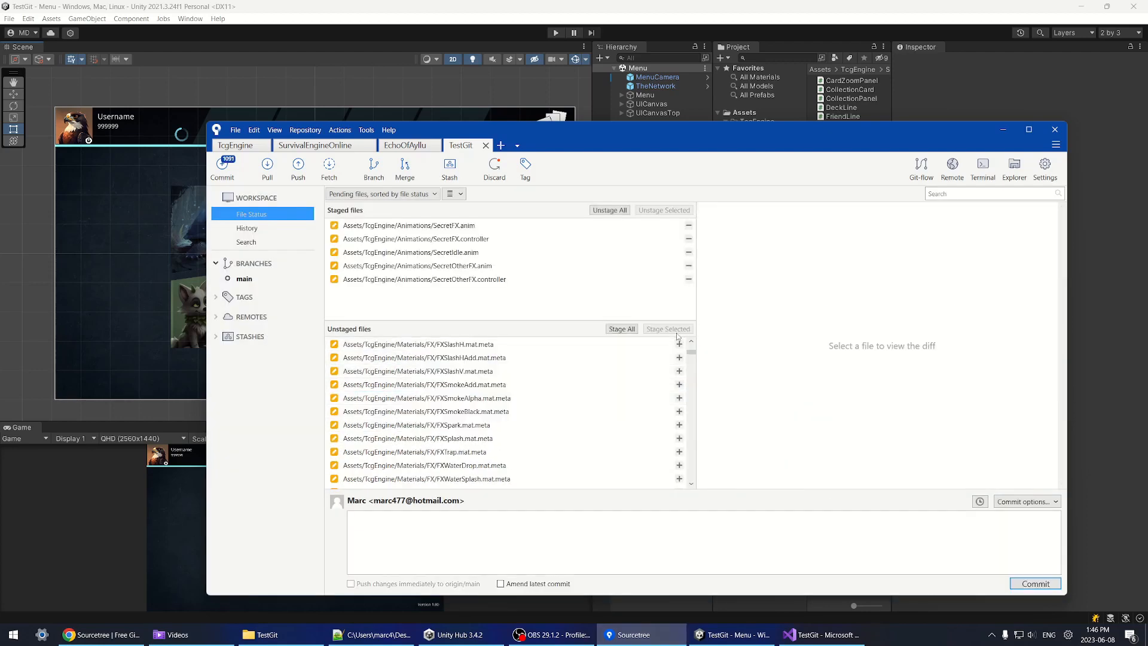
left_click(475, 385)
scroll(490, 406, "down", 3)
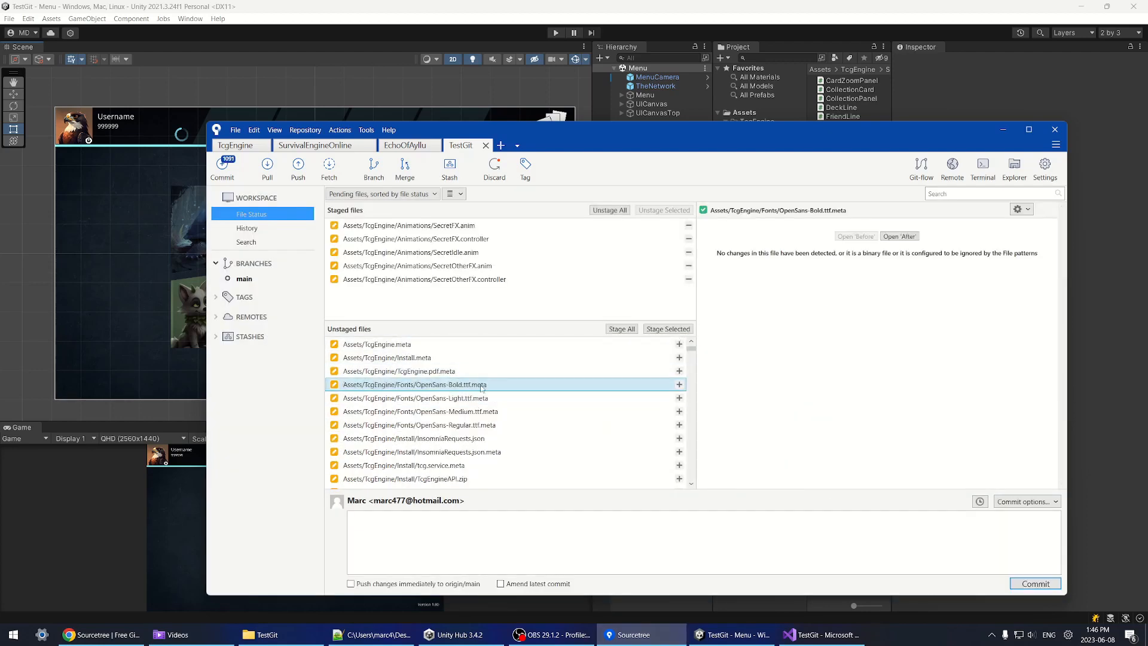
scroll(505, 403, "down", 12)
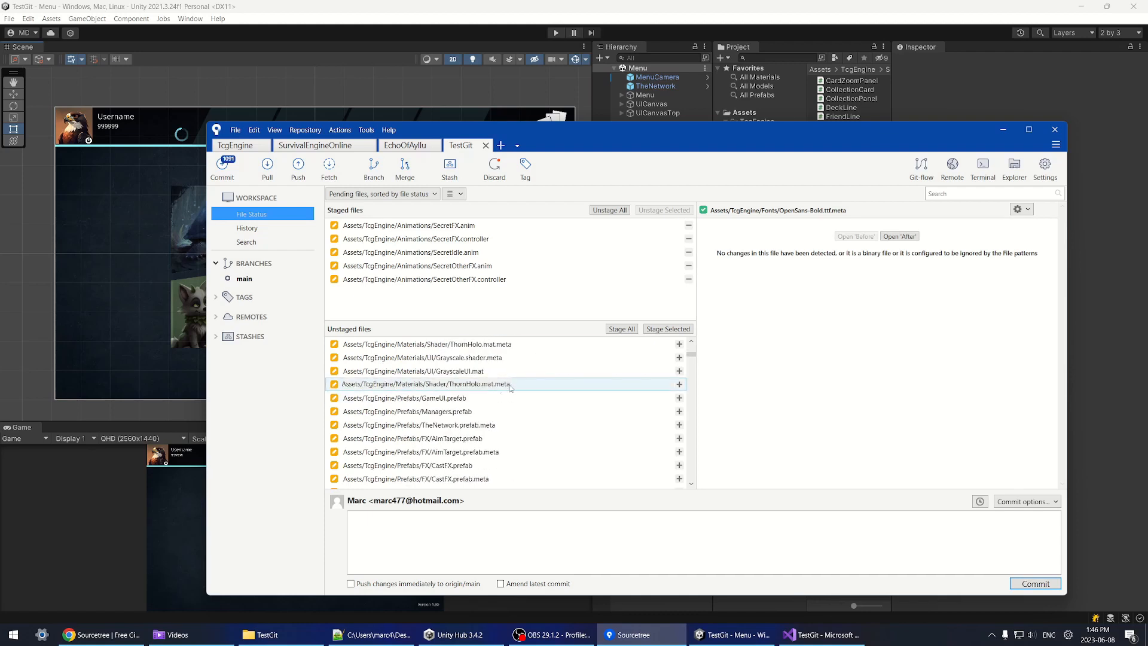
left_click(508, 385, "shift")
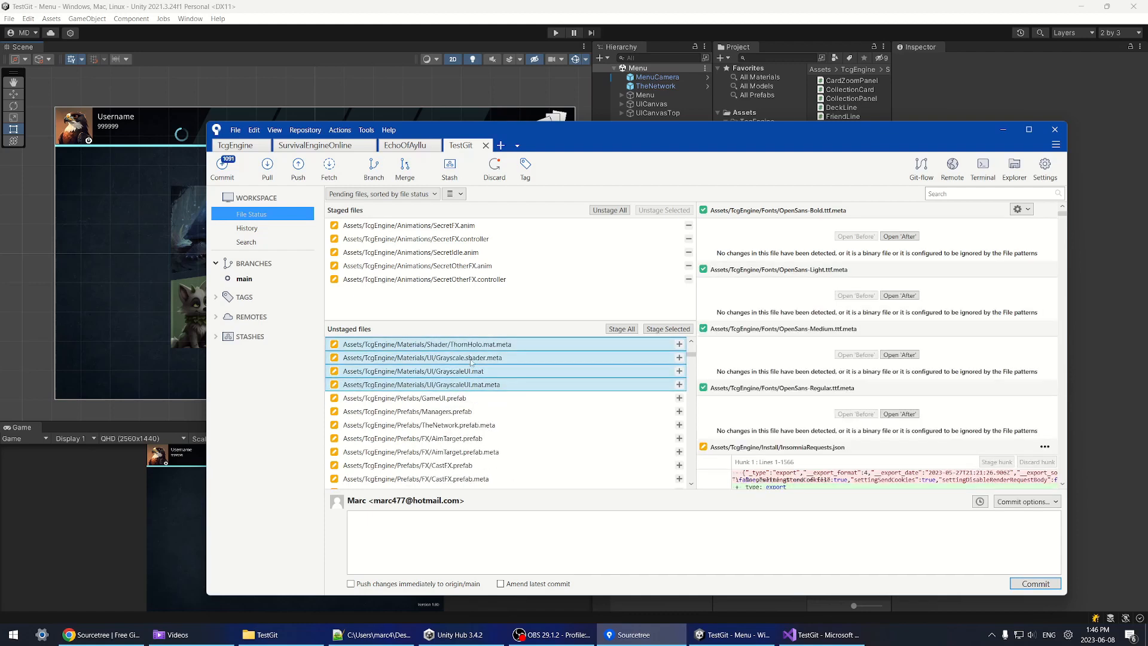
left_click(667, 330)
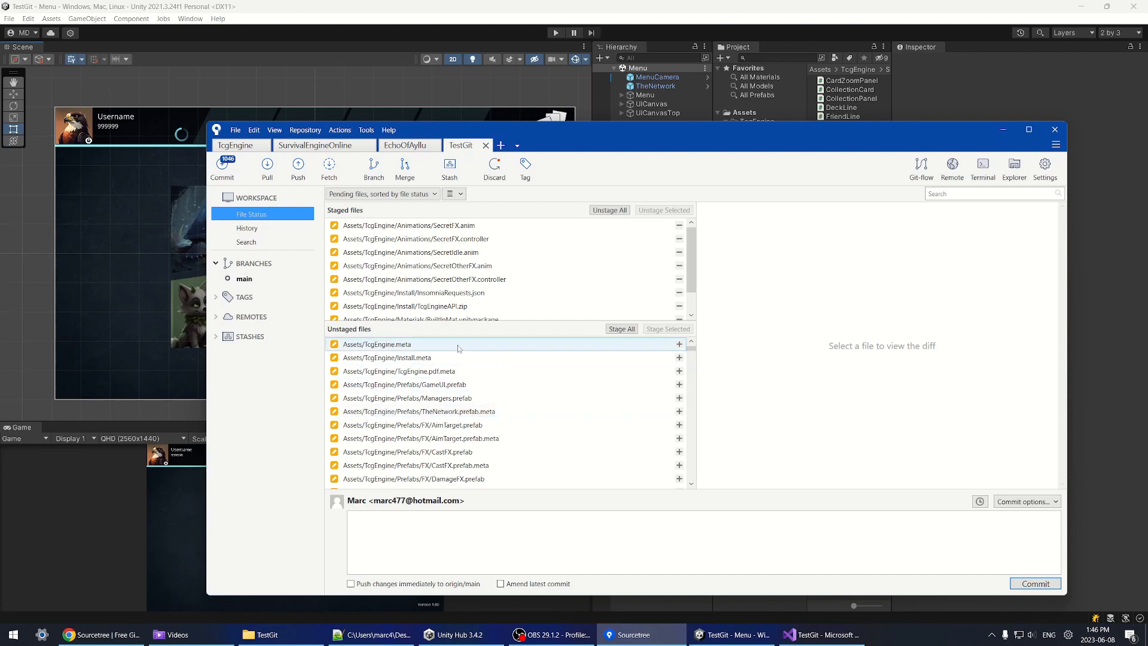
Step: Stage the prefab files from GameUI.prefab down to AimTarget.prefab
left_click(441, 384)
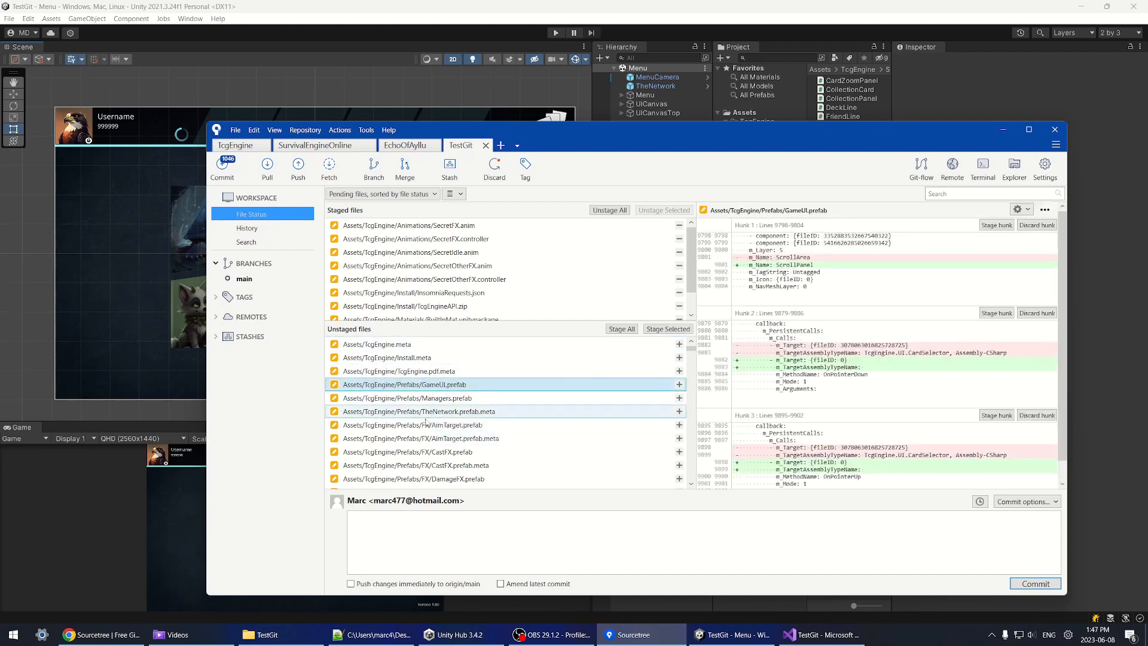
left_click(508, 424, "shift")
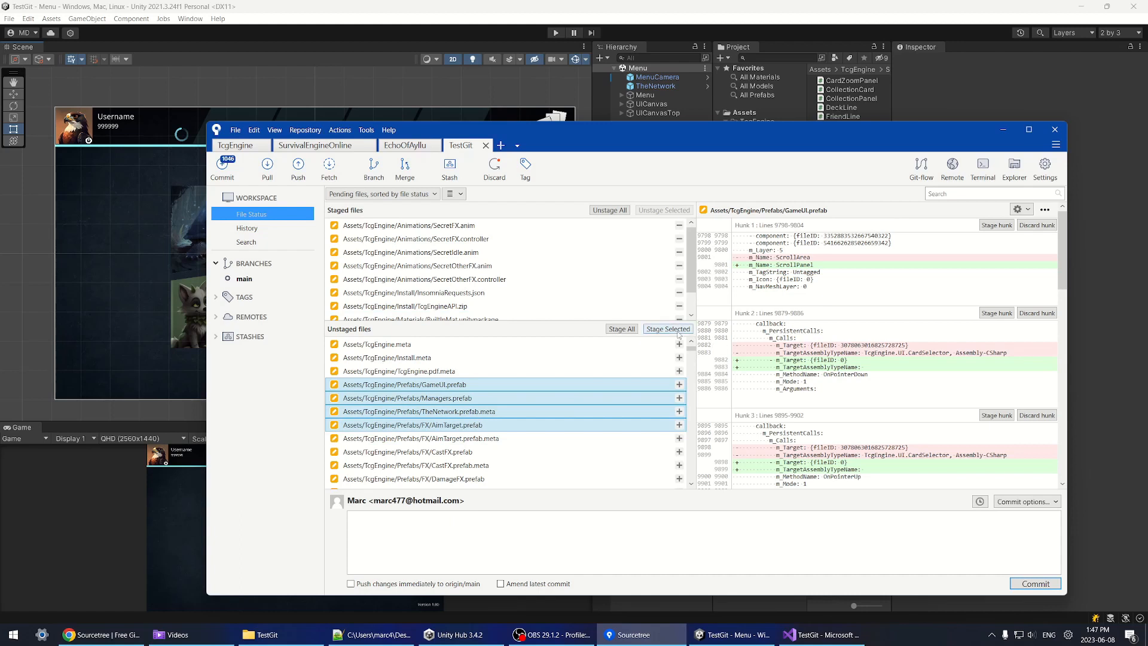
left_click(678, 331)
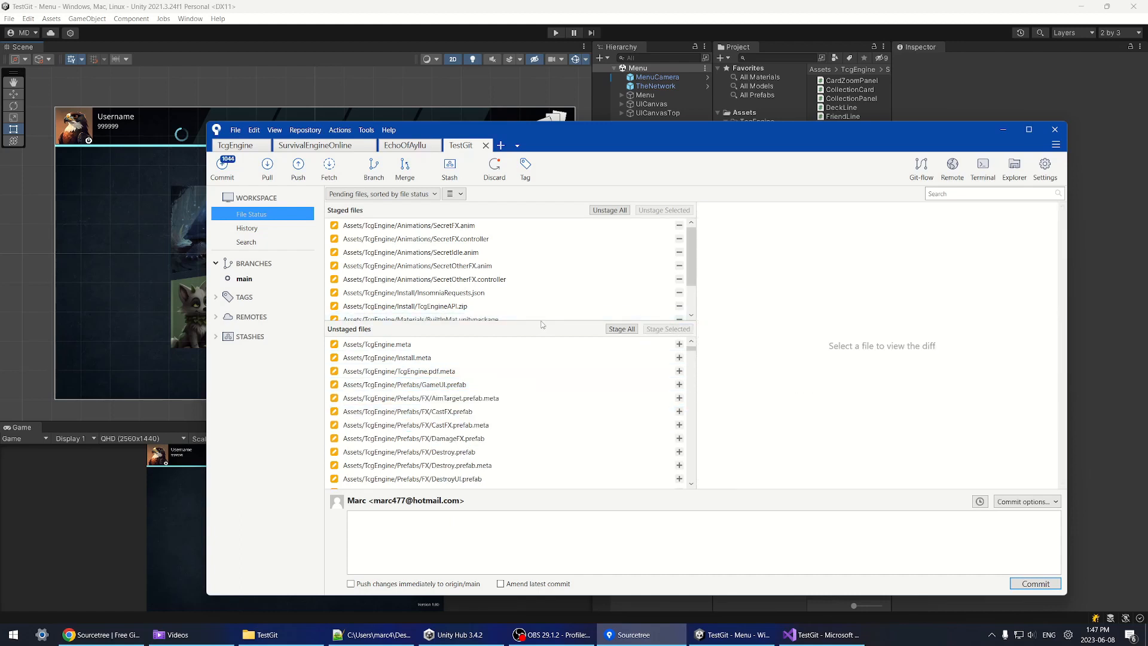
left_click_drag(542, 325, 542, 338)
Step: Discard the changes to GameUI.prefab
left_click(434, 398)
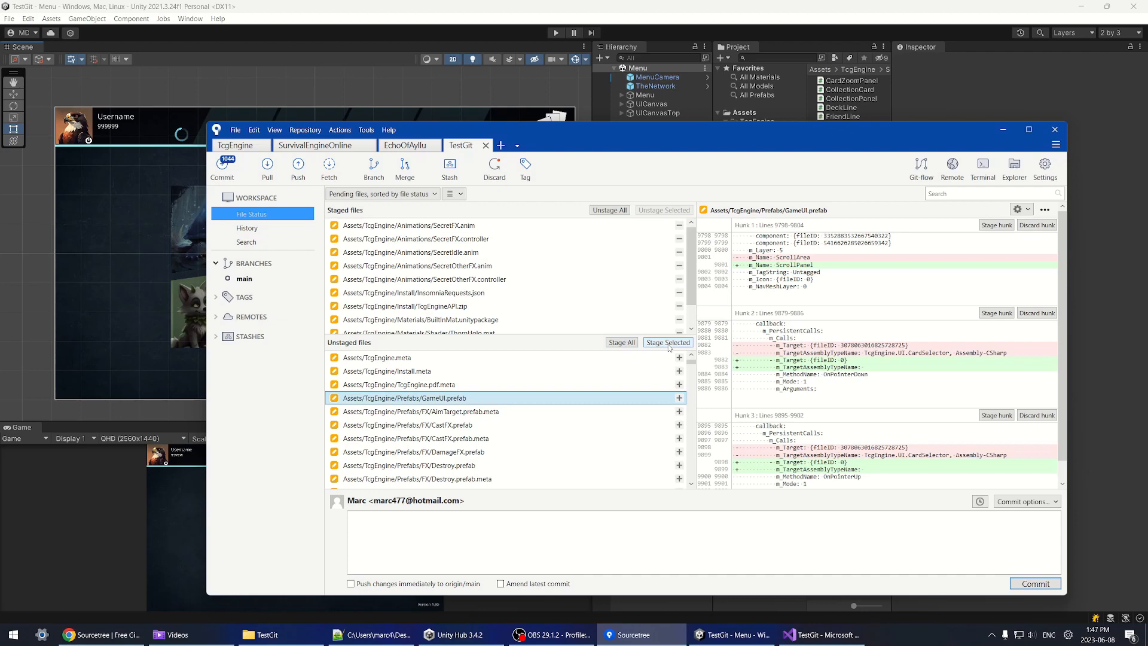
right_click(449, 398)
left_click(487, 394)
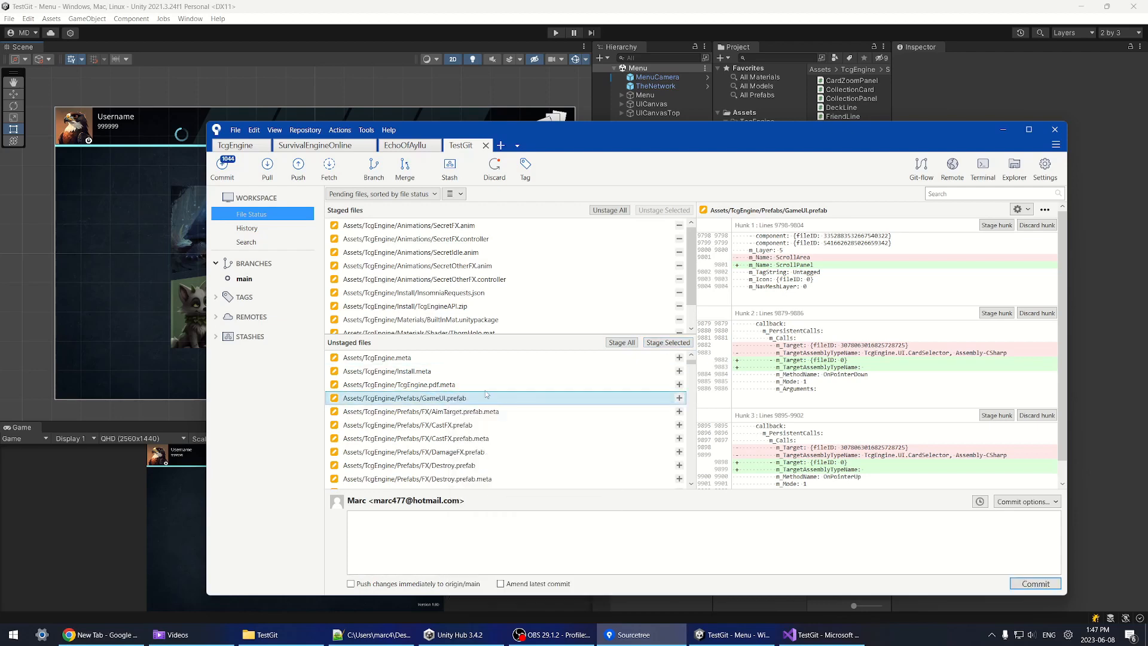
left_click(670, 345)
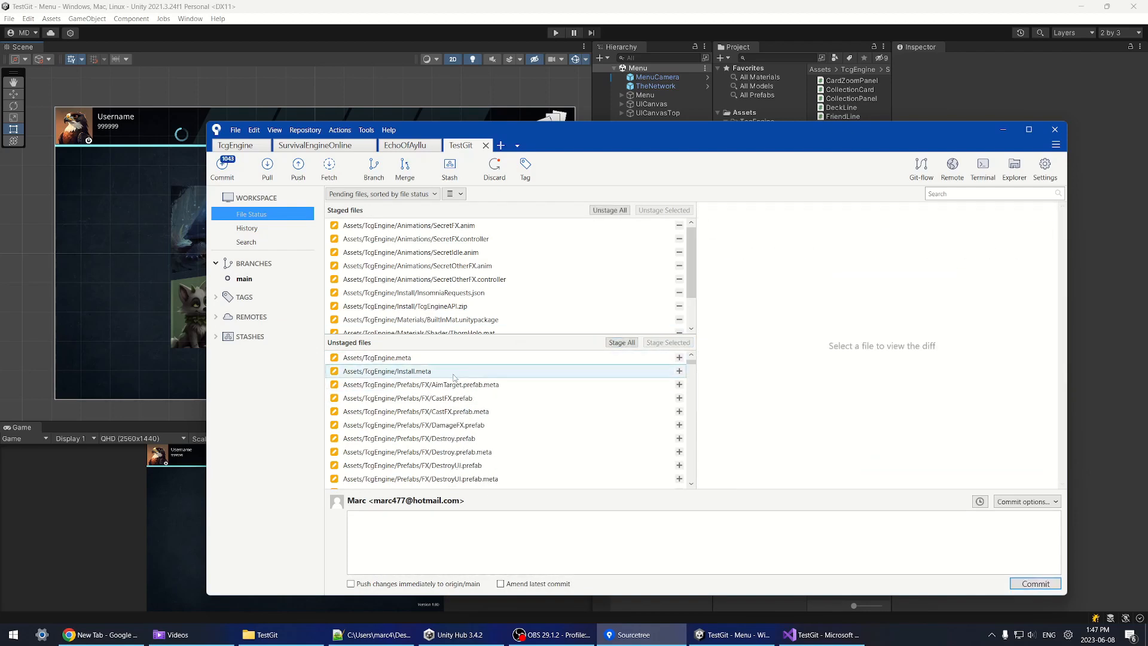
Step: Stage Install.meta and then all remaining unstaged files
double_click(453, 372)
scroll(478, 388, "down", 10)
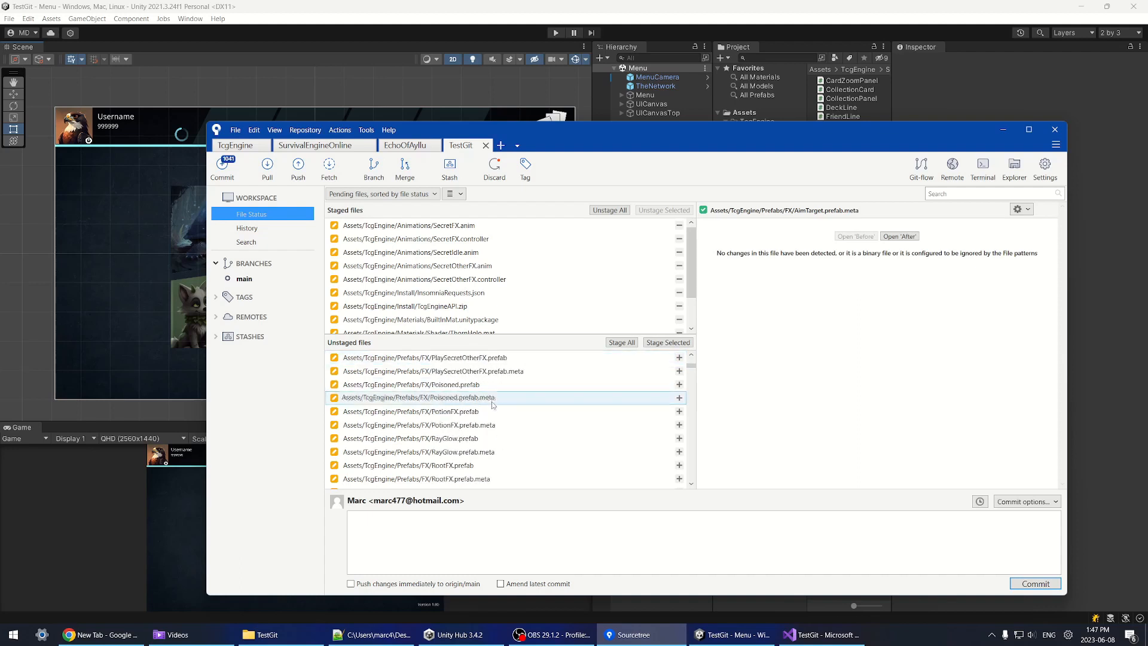
scroll(493, 405, "down", 10)
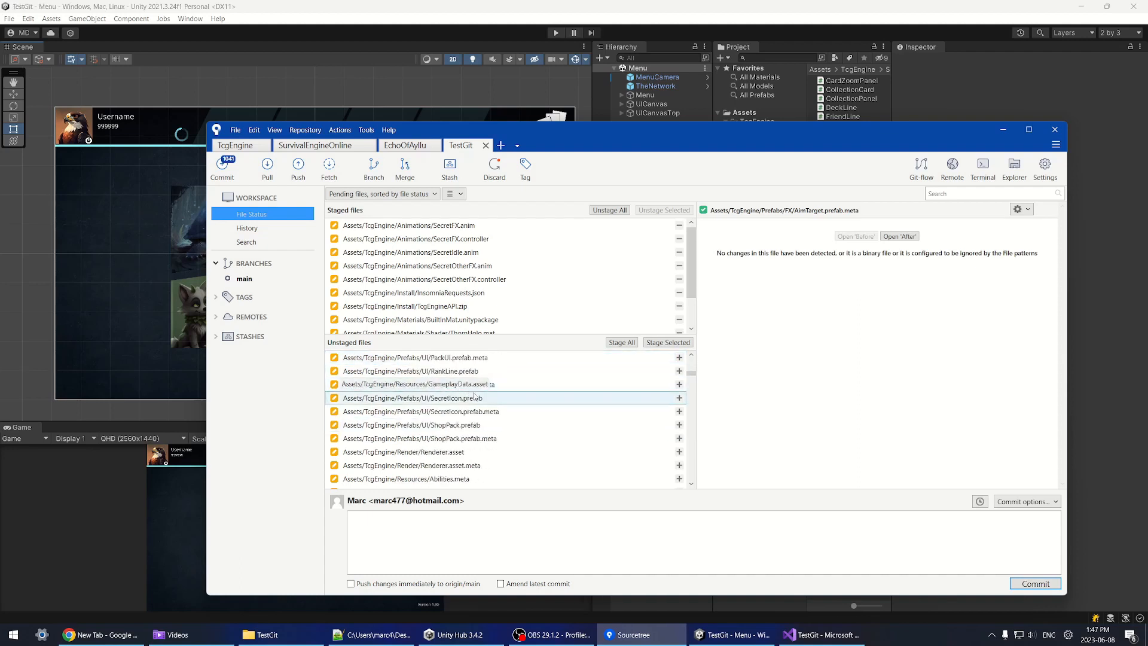
scroll(476, 396, "down", 10)
left_click(516, 478)
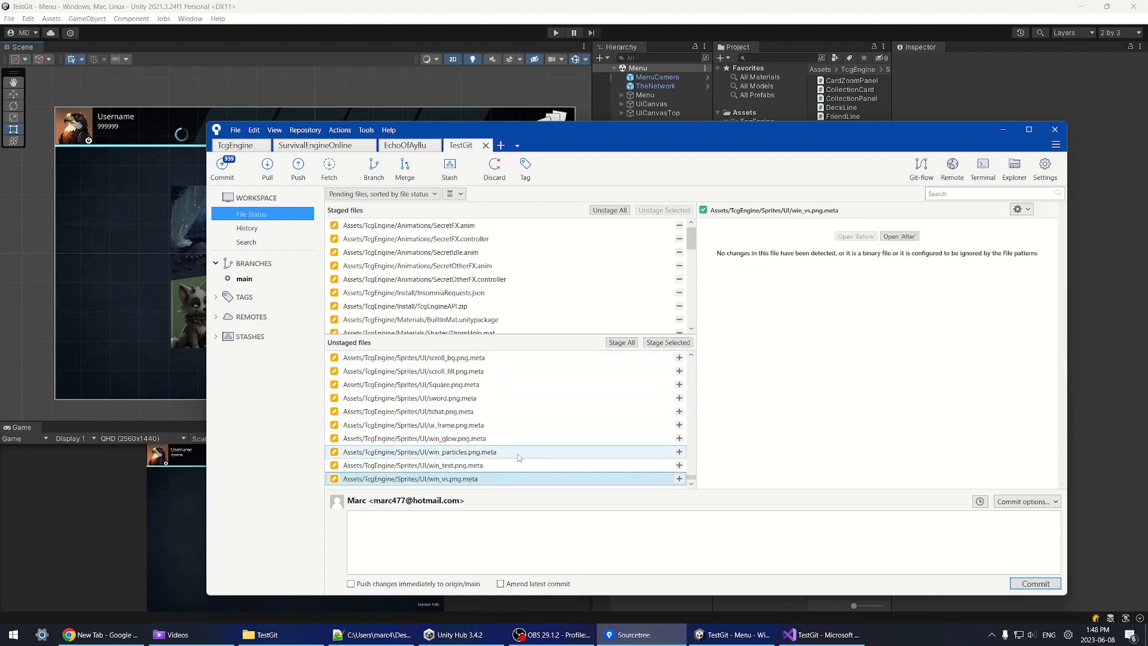
left_click(622, 341)
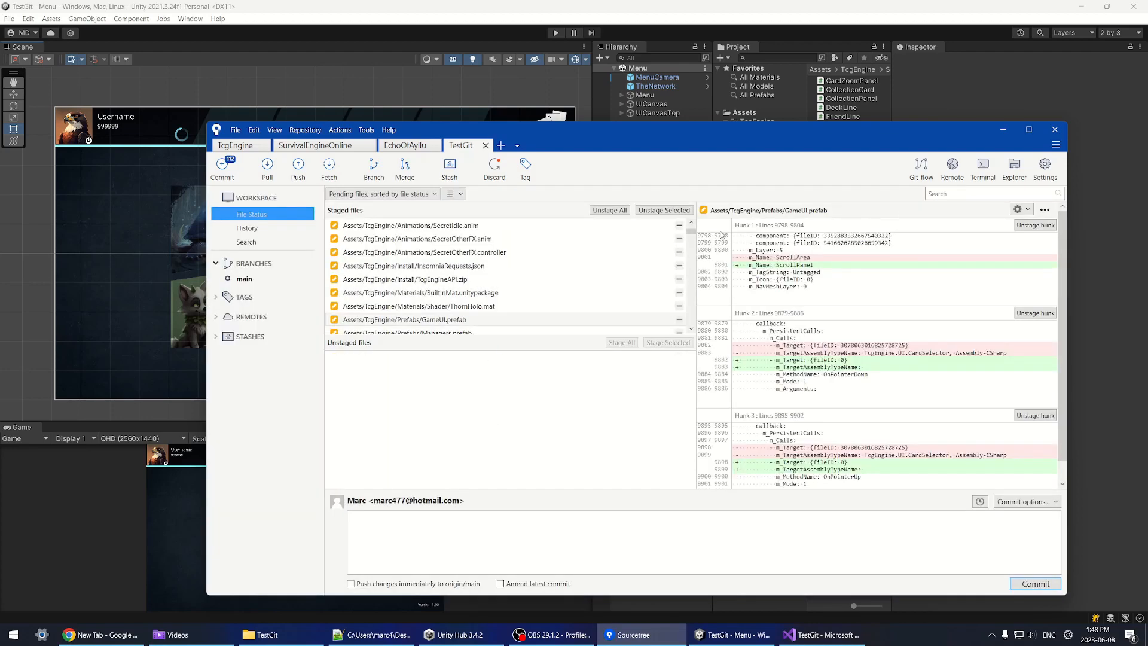
Step: Unstage dragon_green.asset, dragon_red.asset and dragon_blue.asset
scroll(494, 275, "down", 6)
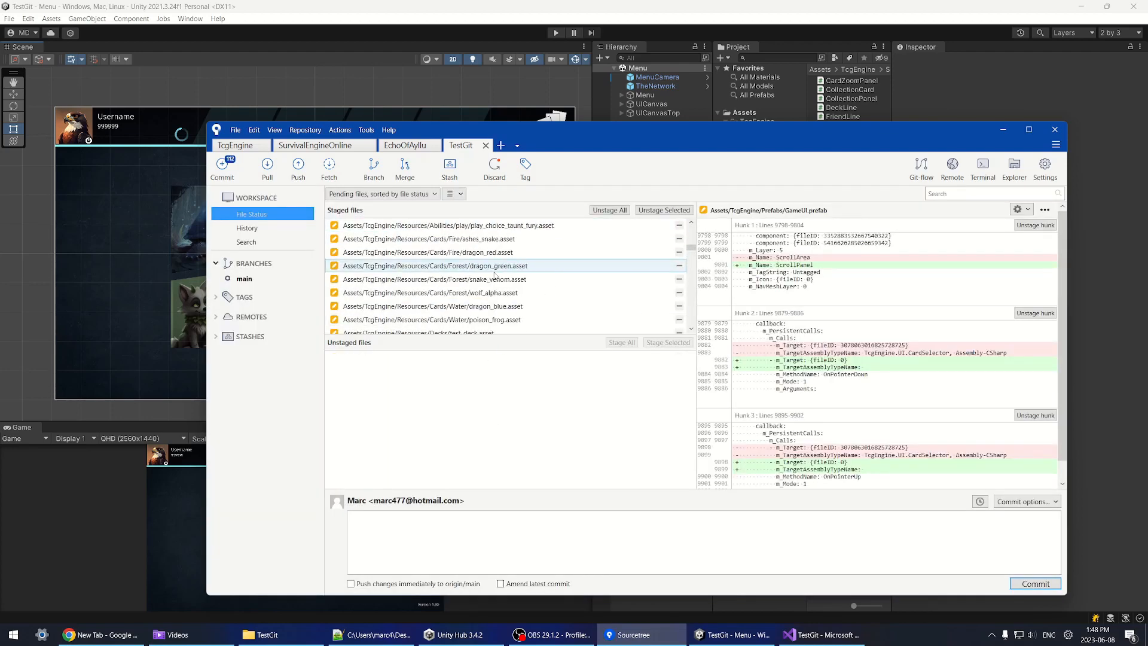
left_click(497, 266)
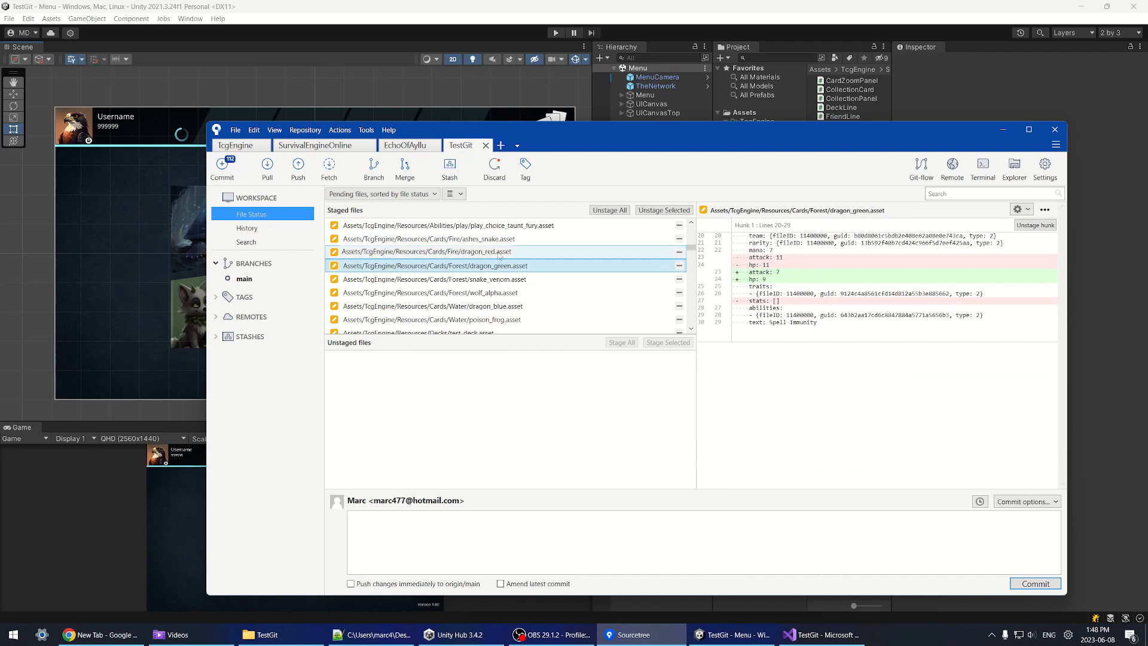
left_click(500, 251, "ctrl")
left_click(502, 306, "ctrl")
left_click(664, 210)
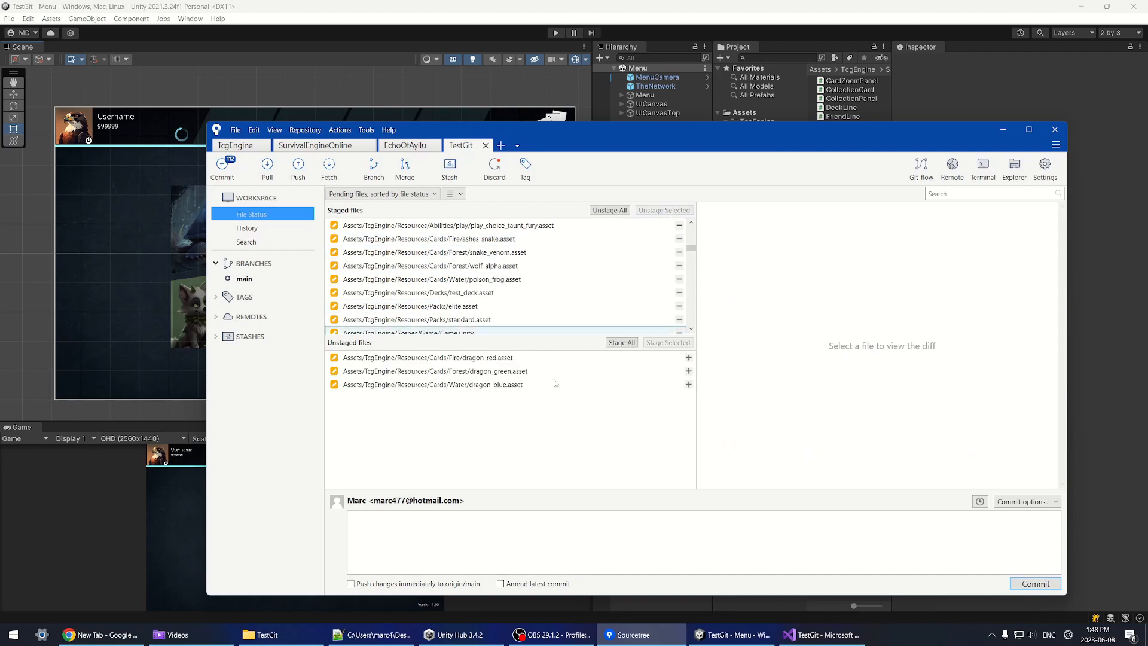
Step: Unstage Game.cs and bring up its unstaged diff
scroll(490, 287, "down", 10)
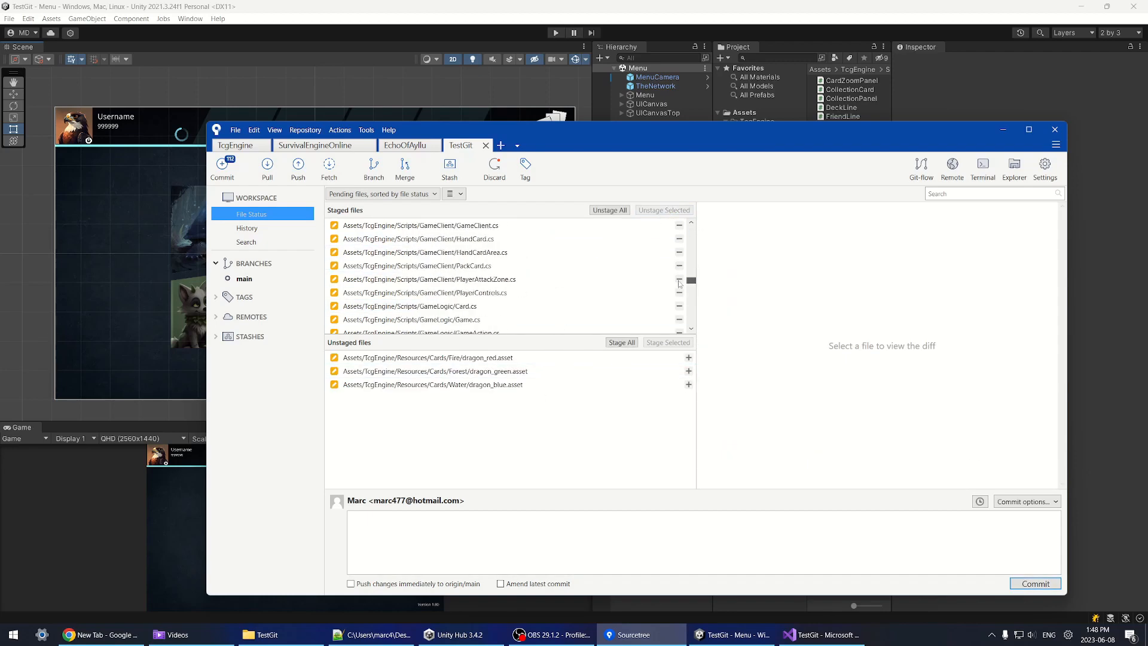
left_click(485, 294)
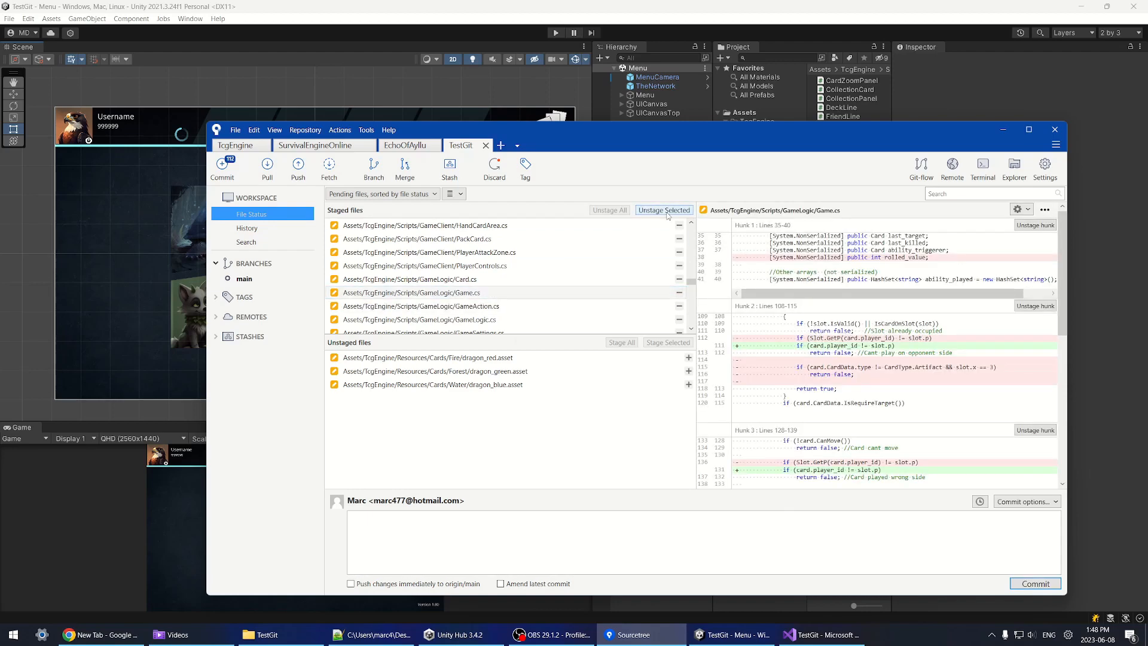
left_click(663, 210)
left_click(471, 399)
left_click_drag(1062, 263, 1094, 255)
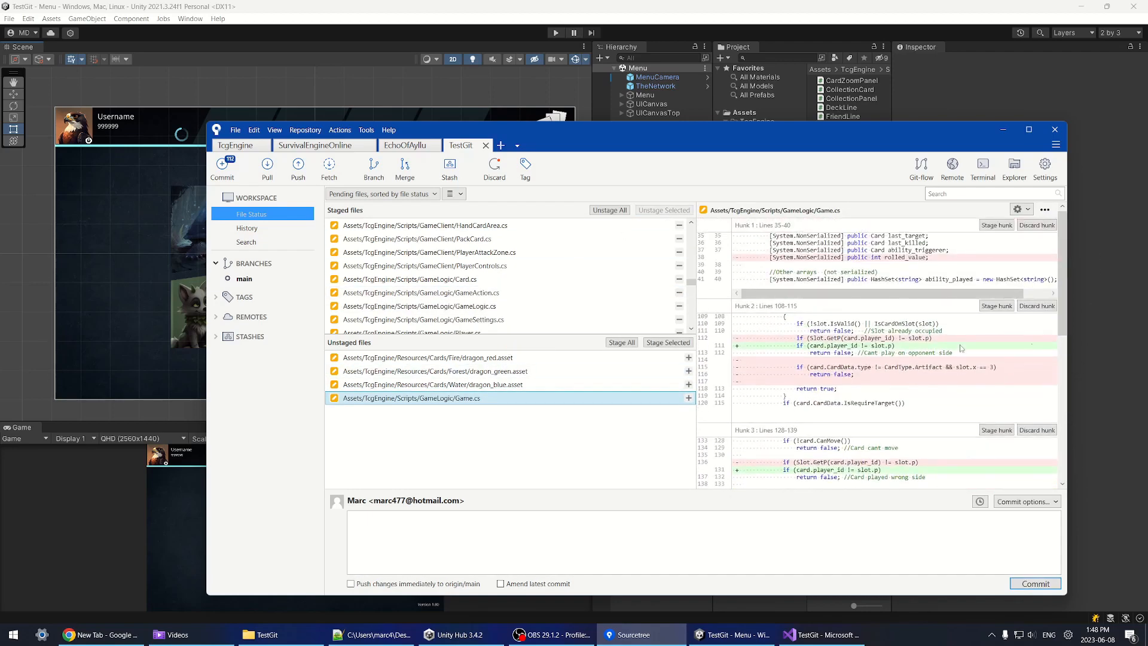
left_click_drag(1065, 293, 1069, 464)
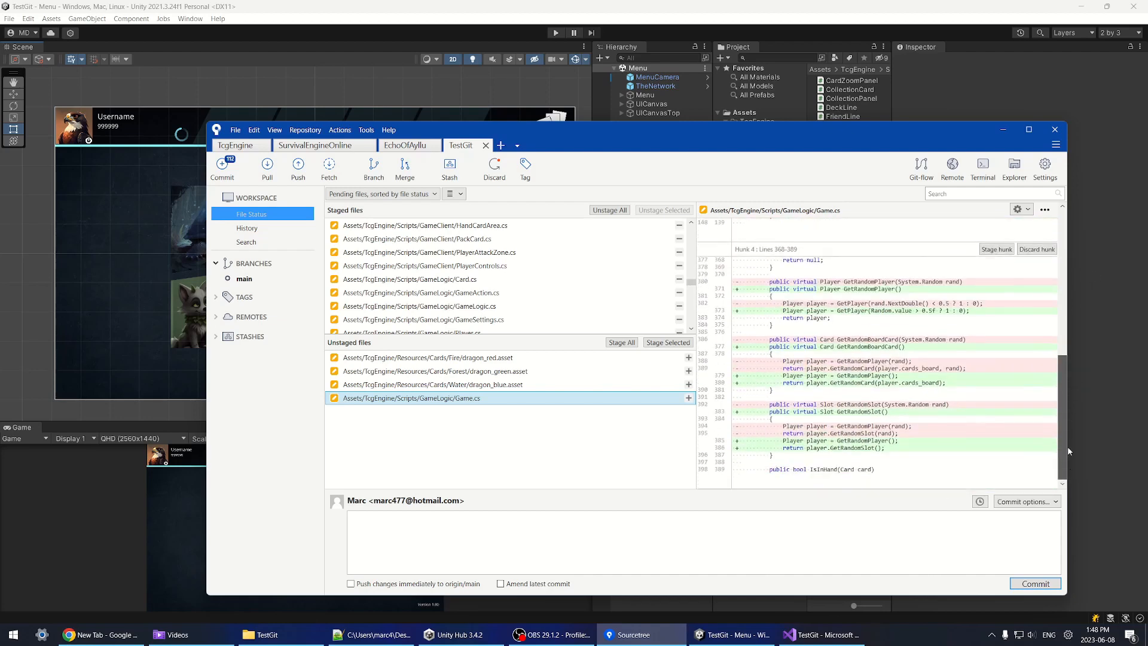
scroll(942, 386, "up", 8)
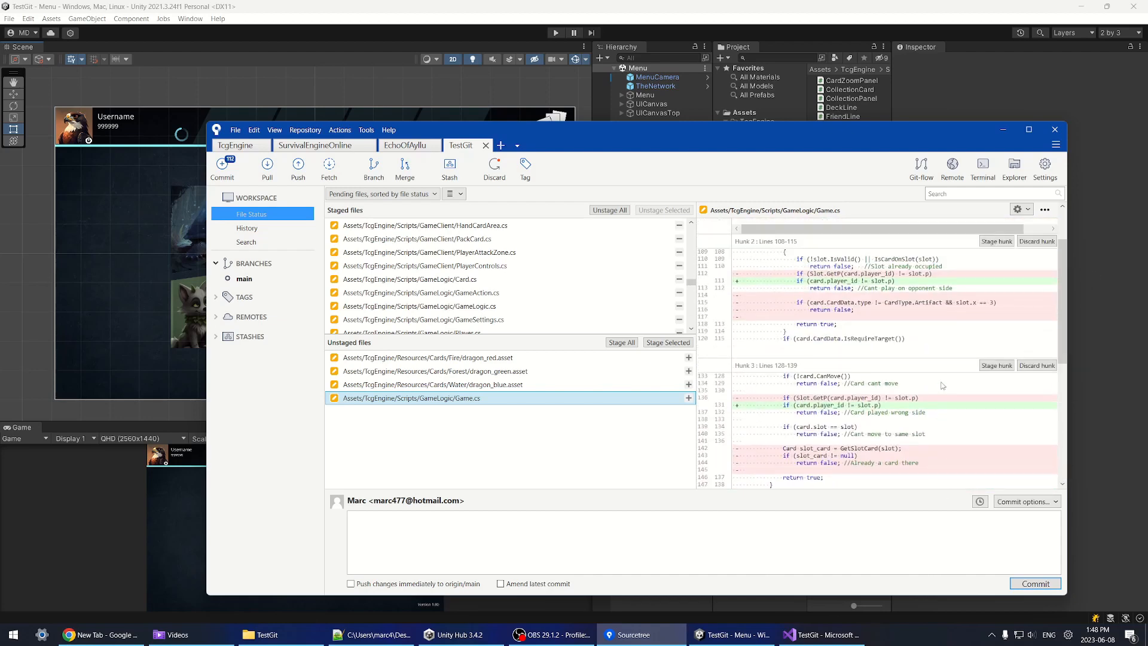
Step: Stage the Game.cs hunks covering lines 35–40 and 368–389
left_click(835, 368)
left_click(828, 382)
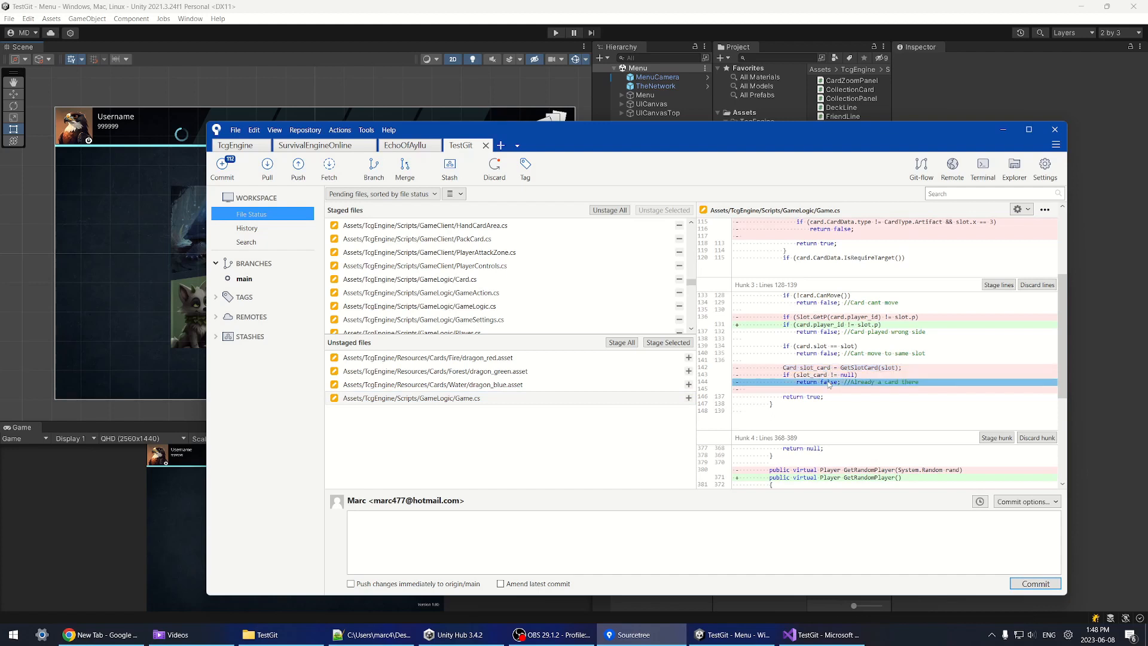
left_click(835, 369, "shift")
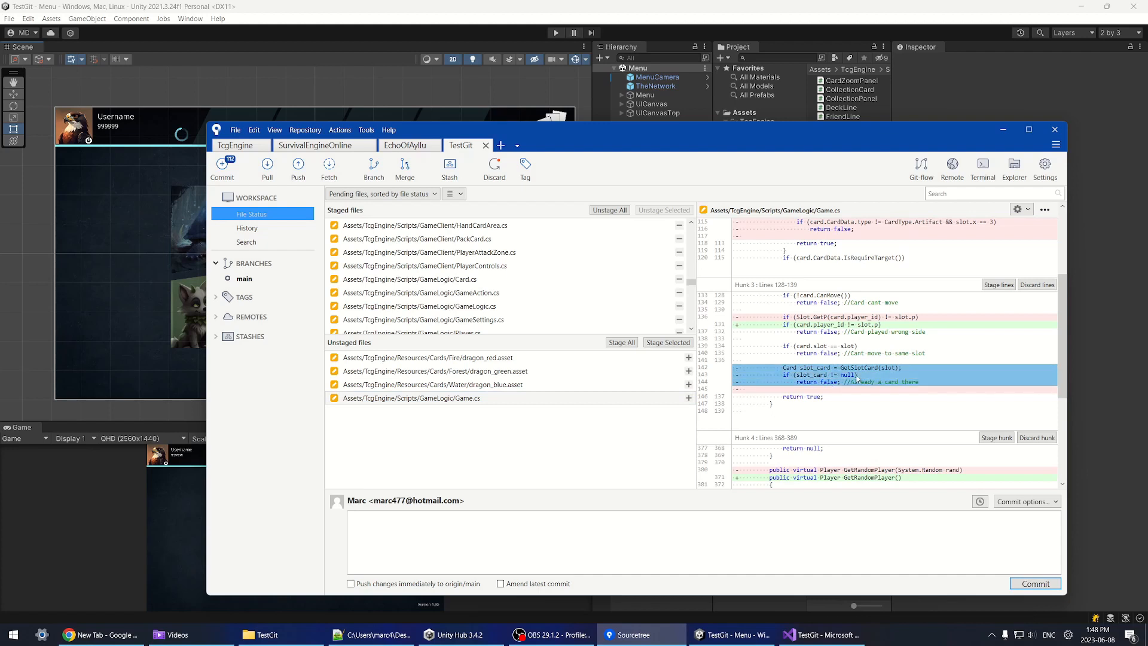
left_click(879, 353)
scroll(951, 356, "up", 3)
left_click(851, 303, "ctrl")
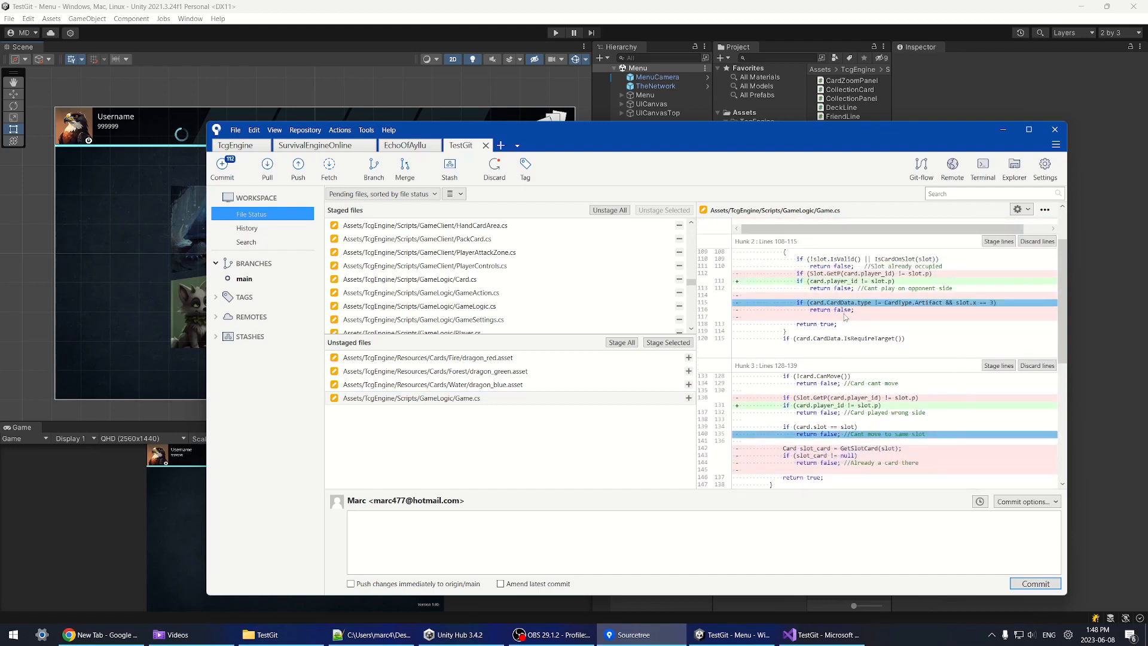
scroll(846, 308, "up", 3)
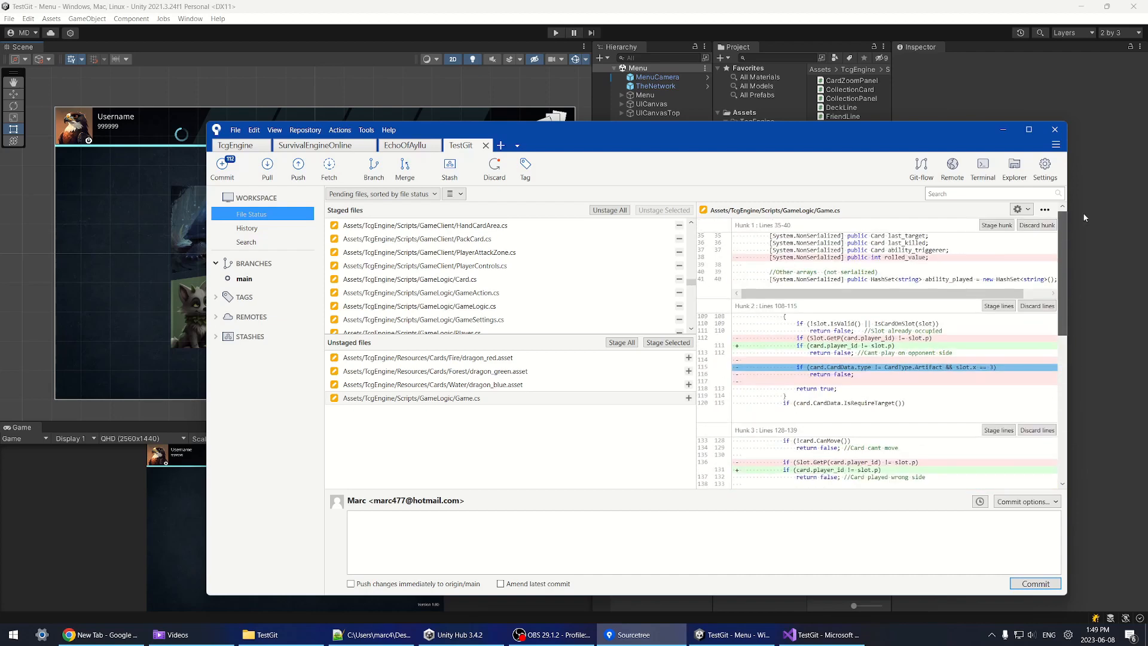
left_click(995, 225)
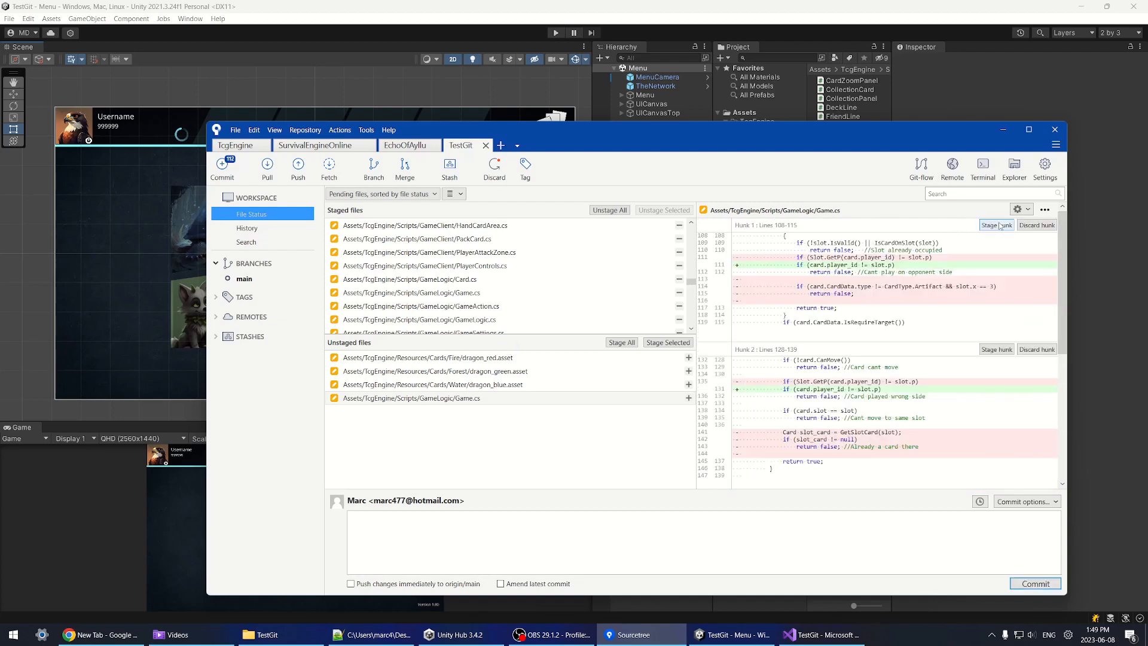
scroll(995, 236, "down", 5)
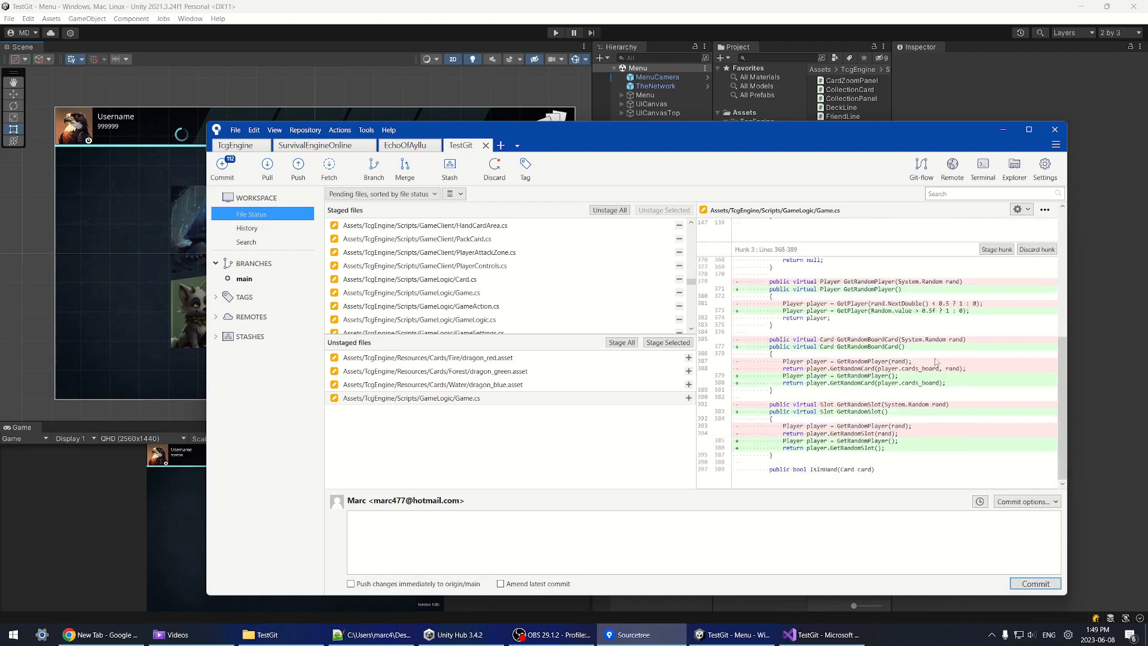
left_click(996, 249)
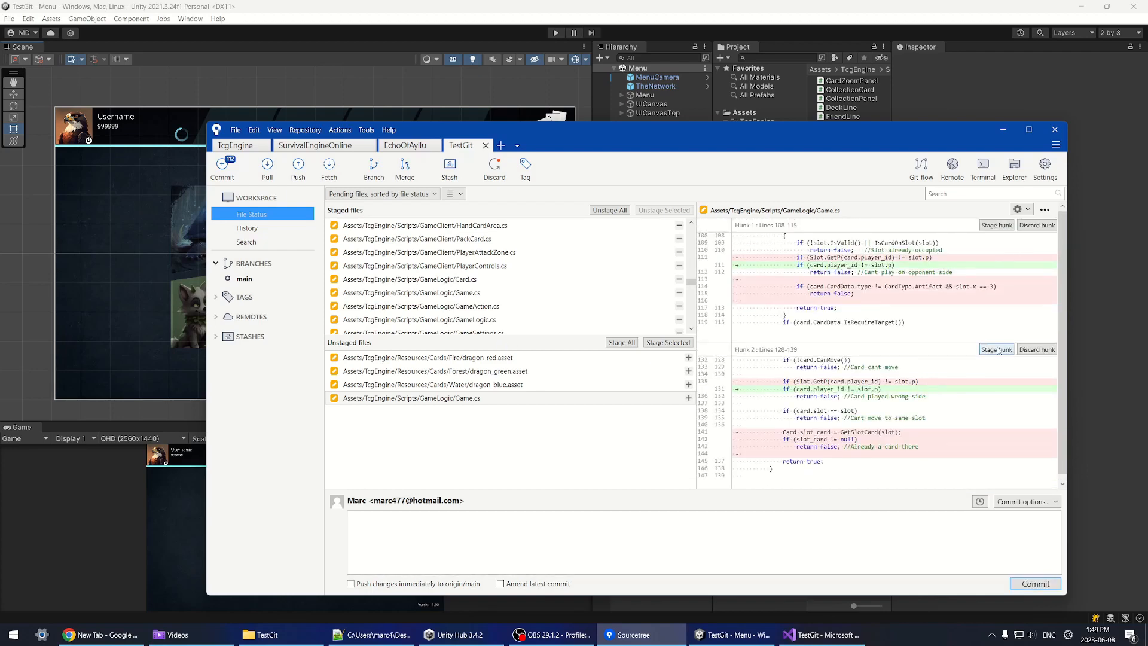
Step: Pick individual removed and added lines 110–115 in the remaining Game.cs hunk
left_click(825, 287)
left_click(825, 294)
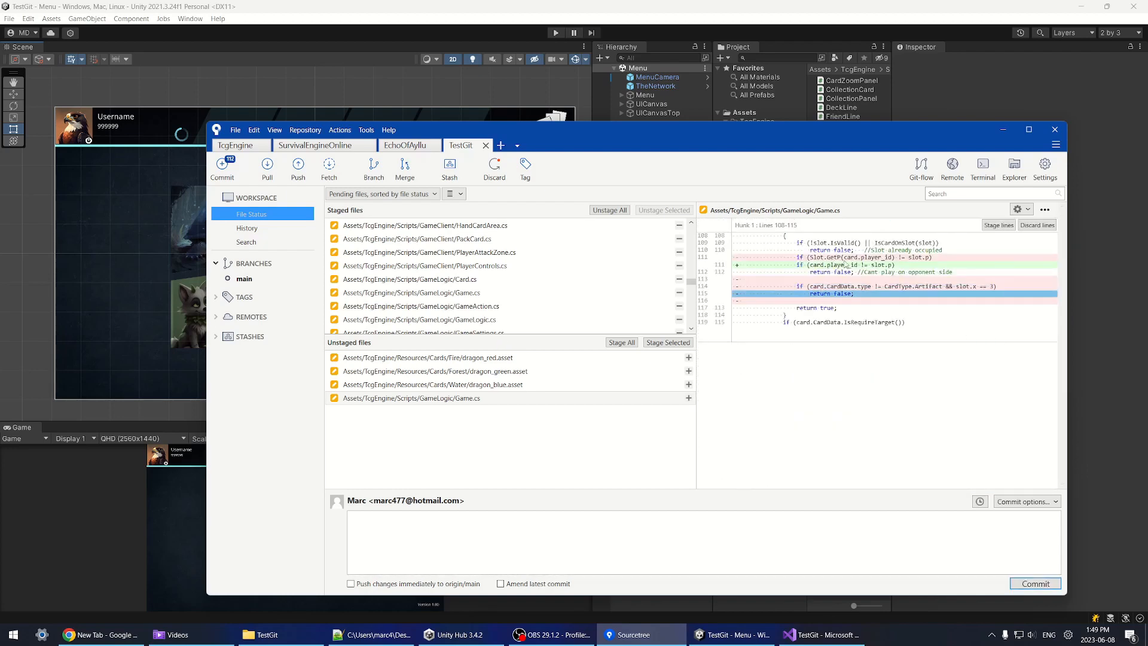
left_click(845, 265)
left_click(842, 253)
left_click(842, 257)
left_click(843, 272)
left_click(833, 286)
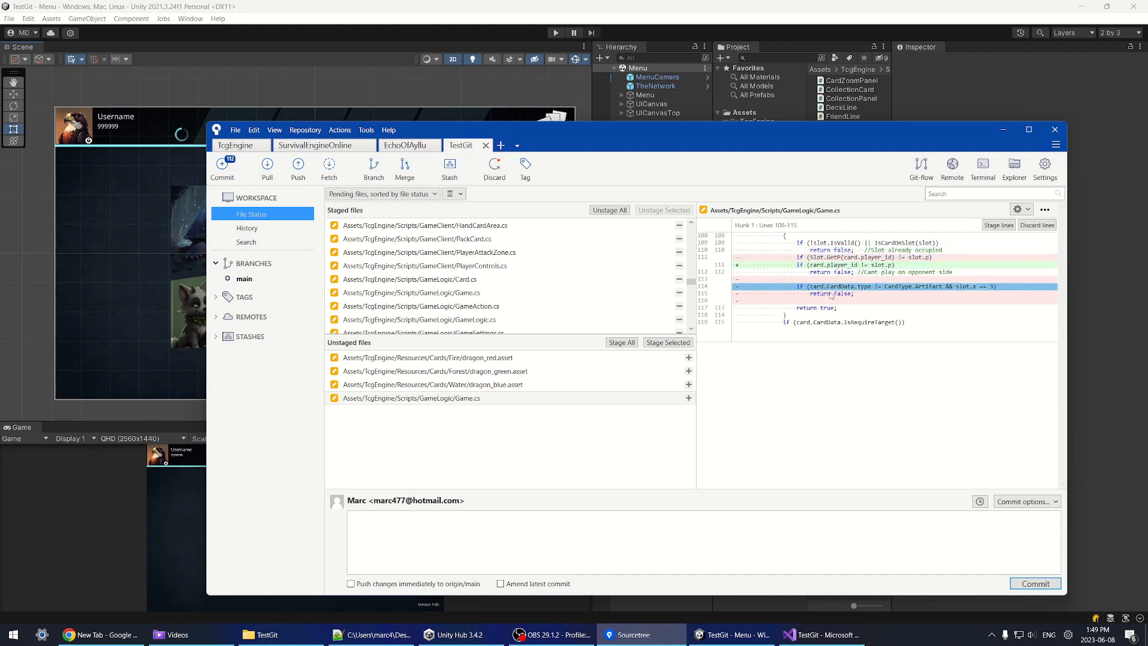
left_click(832, 293)
left_click(832, 287)
left_click(834, 293)
left_click(835, 286)
left_click(838, 295)
left_click(837, 287)
left_click(837, 295)
left_click(805, 287)
left_click(828, 295)
left_click(819, 288)
left_click(821, 293)
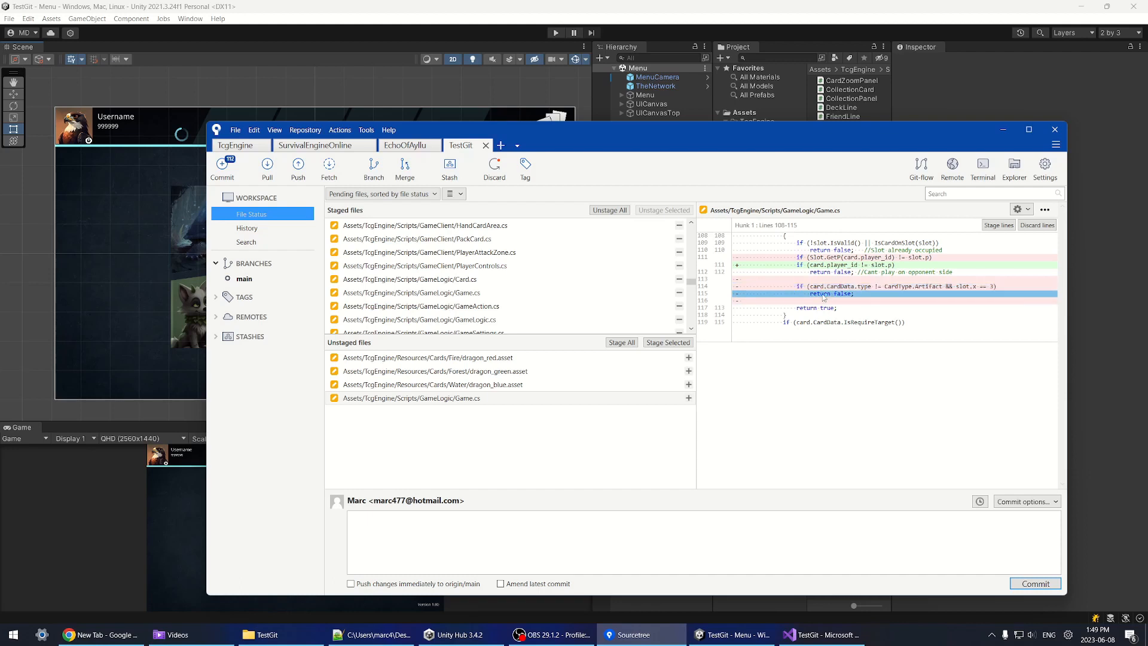
left_click(823, 281)
left_click(826, 267)
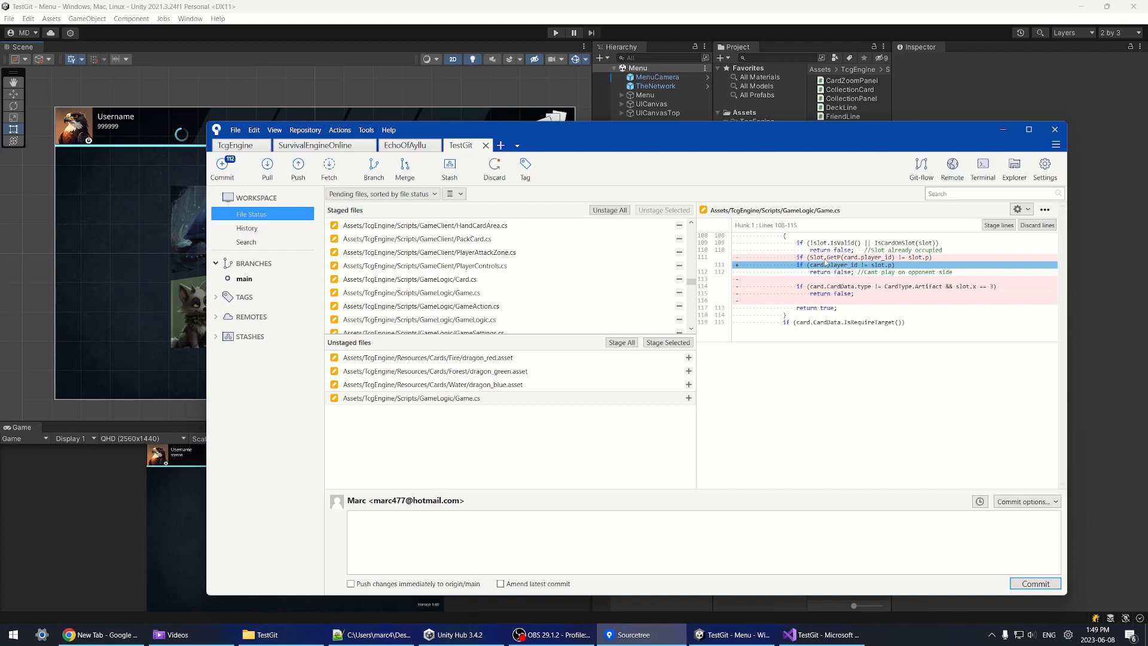
Step: Stage only the player check lines 110–111 of Game.cs, then discard the leftover hunk
left_click_drag(825, 257, 845, 299)
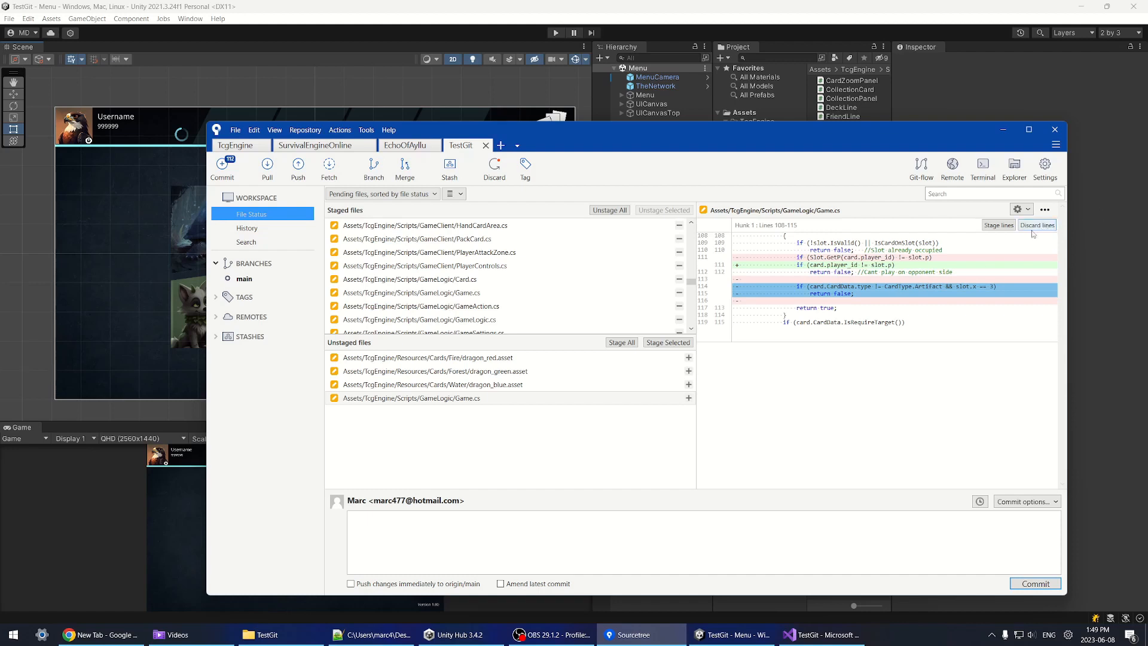
left_click(865, 258)
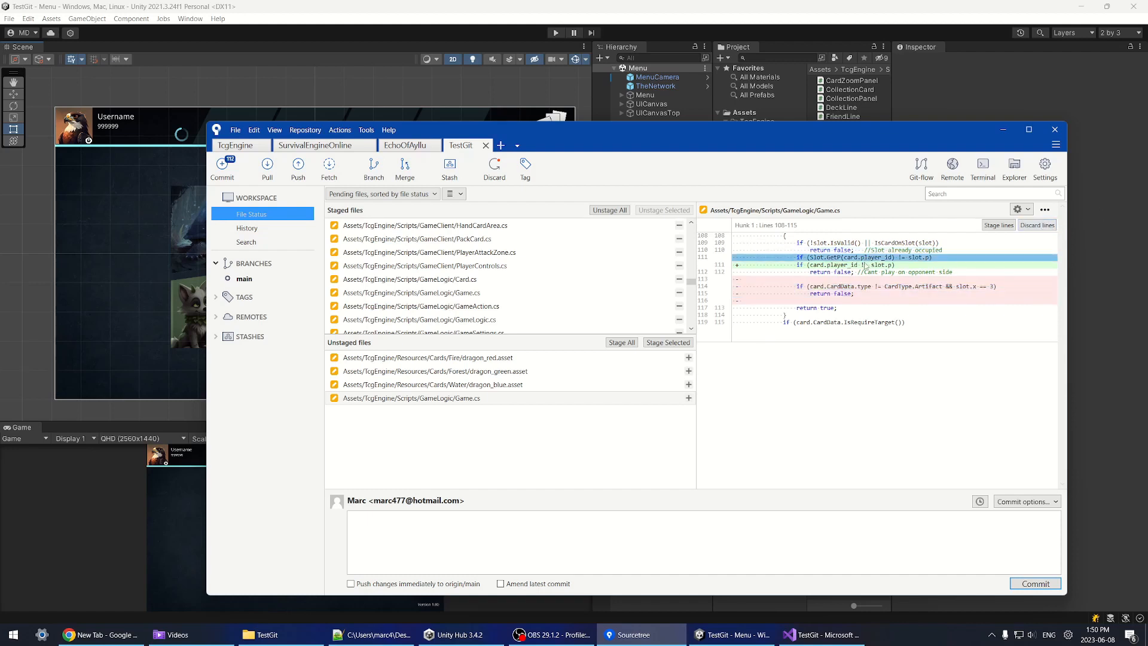
left_click(843, 265, "shift")
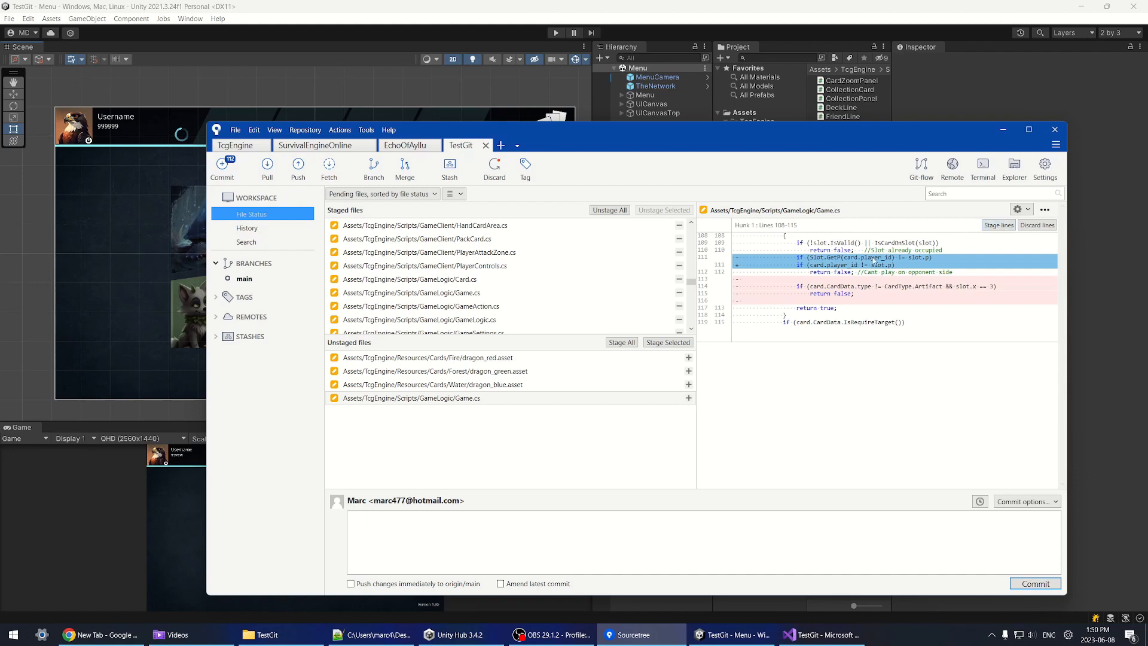
left_click(1000, 226)
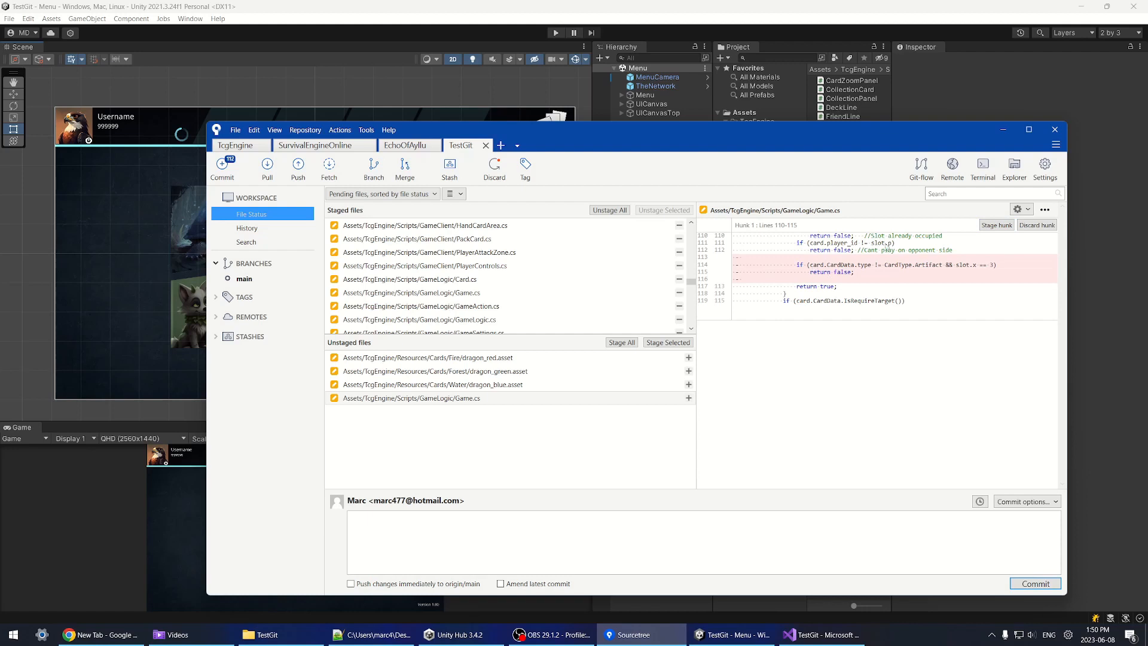
left_click(1040, 226)
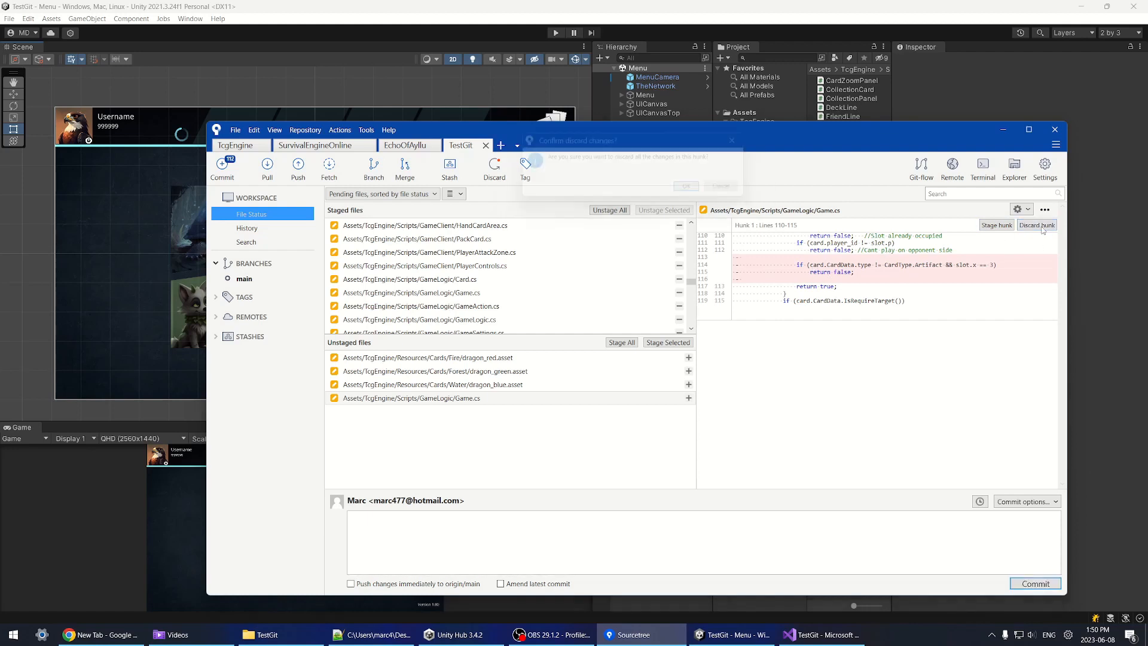
left_click(698, 192)
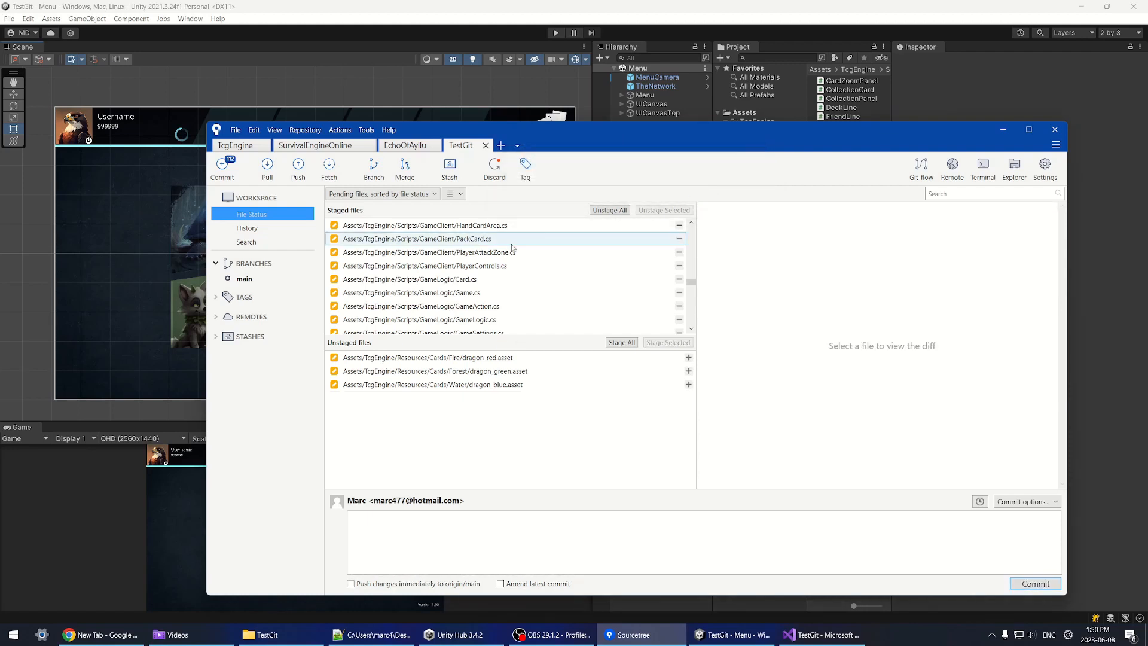
left_click(461, 293)
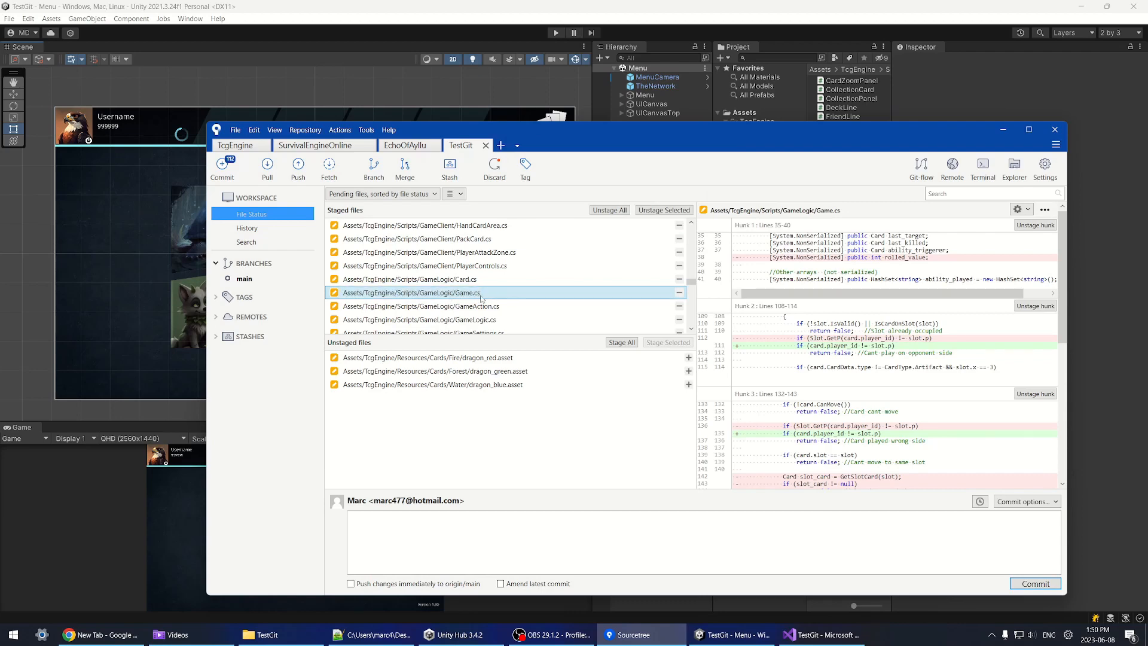
left_click_drag(1057, 286, 1069, 325)
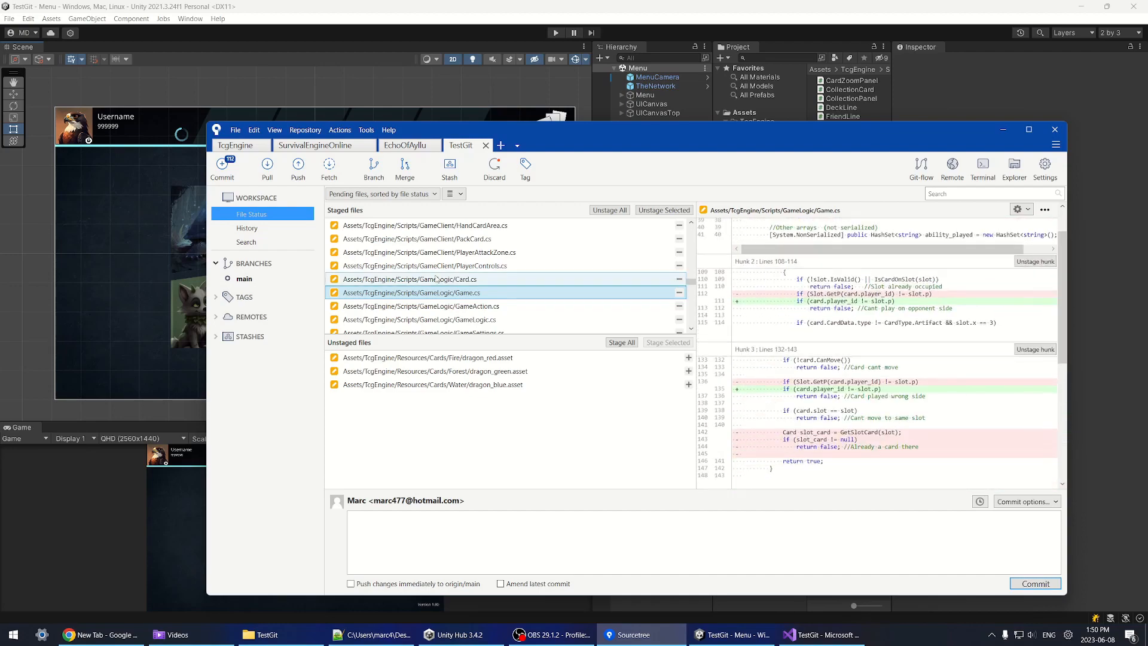
double_click(370, 293)
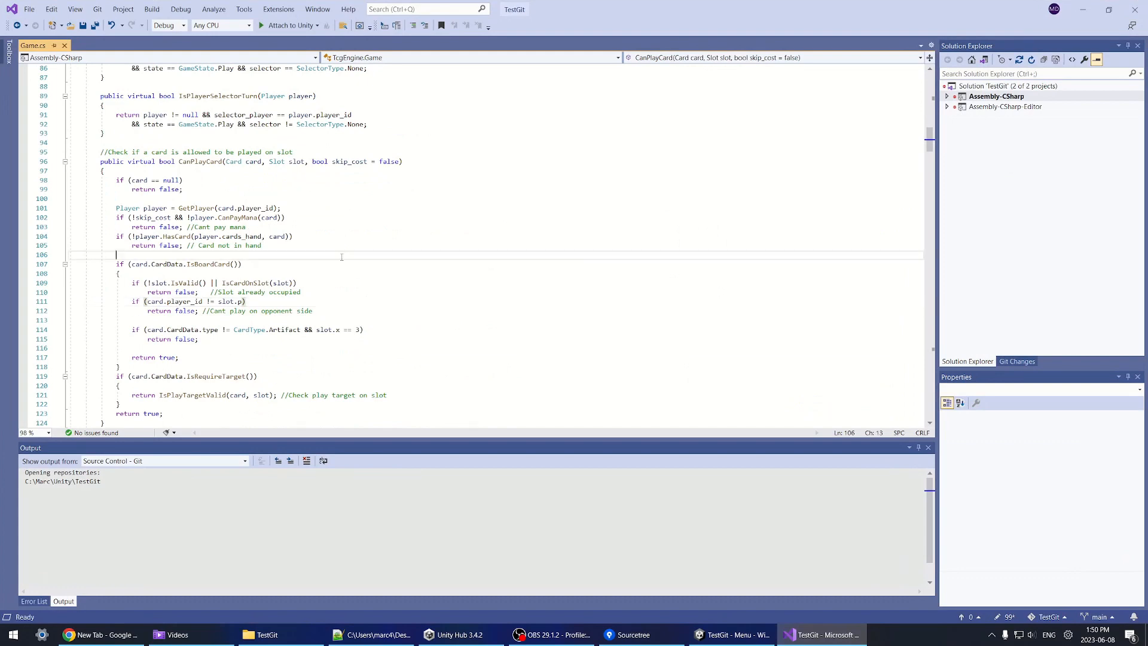
left_click(141, 307)
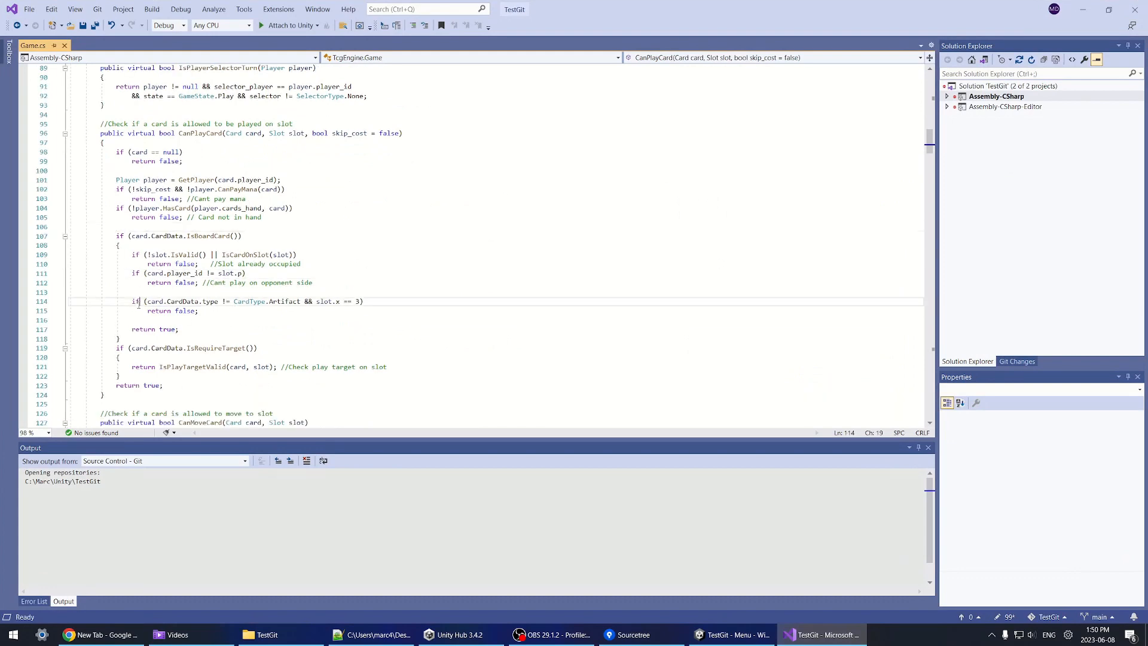
left_click_drag(132, 302, 217, 311)
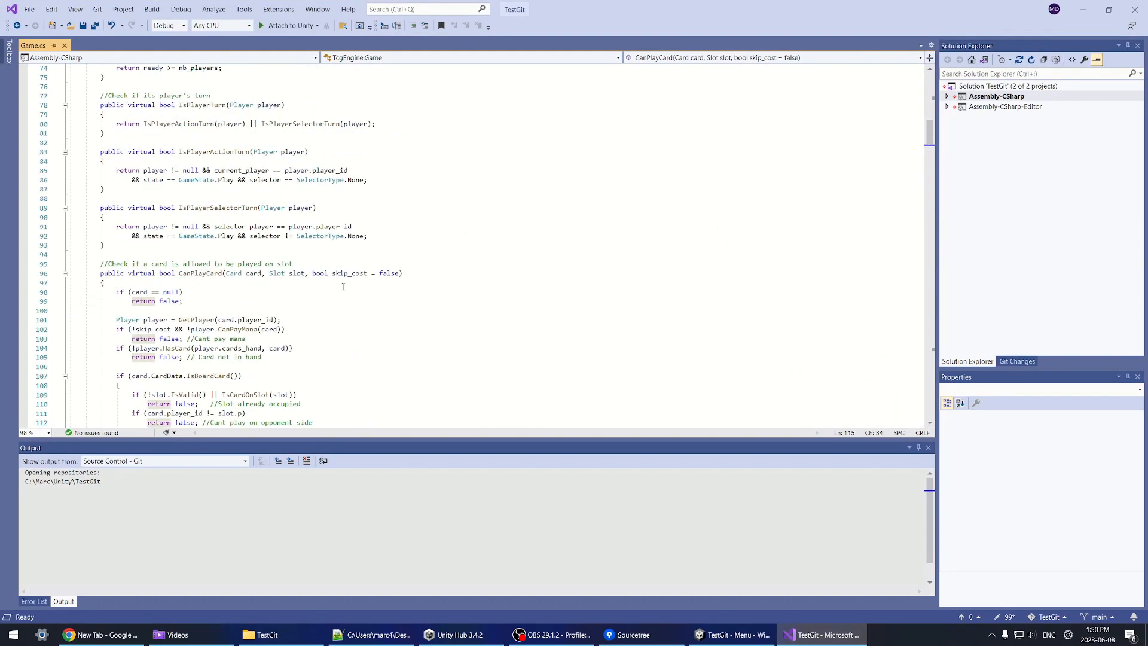
left_click(838, 640)
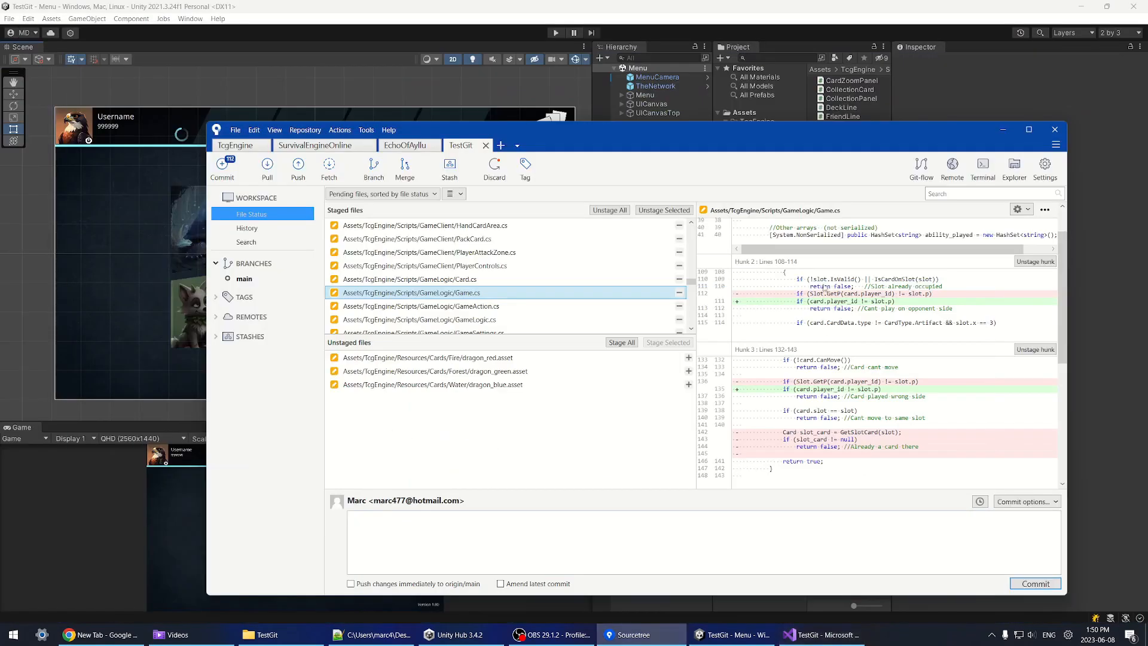
Step: Review the changes in the red, green and blue dragon card assets
left_click(511, 358)
left_click(515, 372)
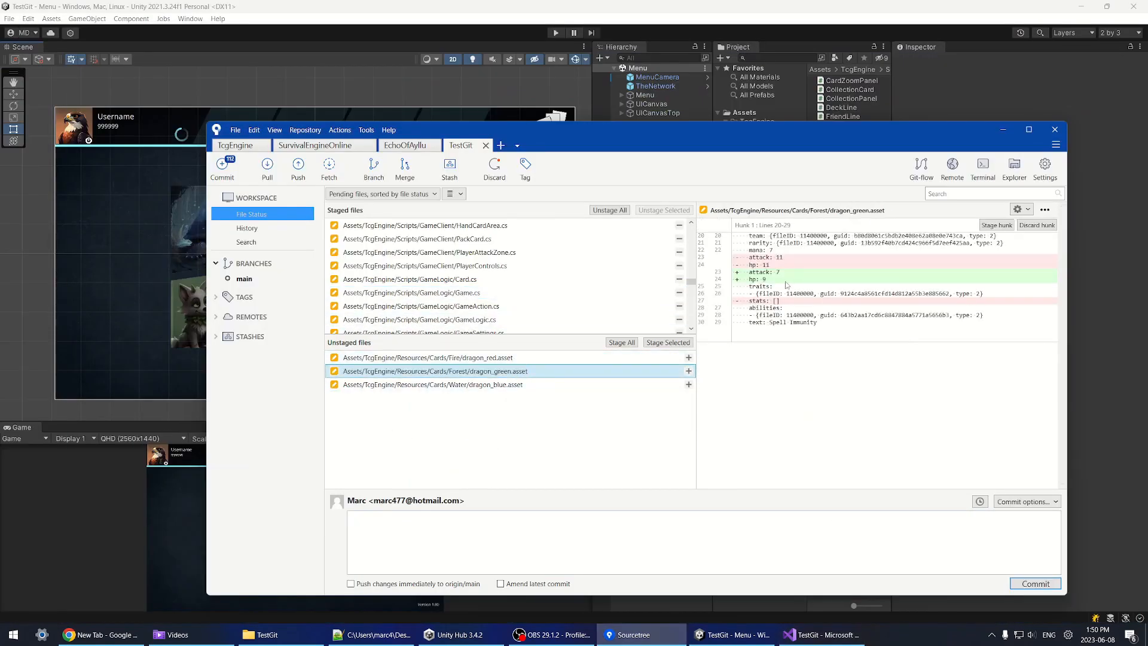
left_click(494, 385)
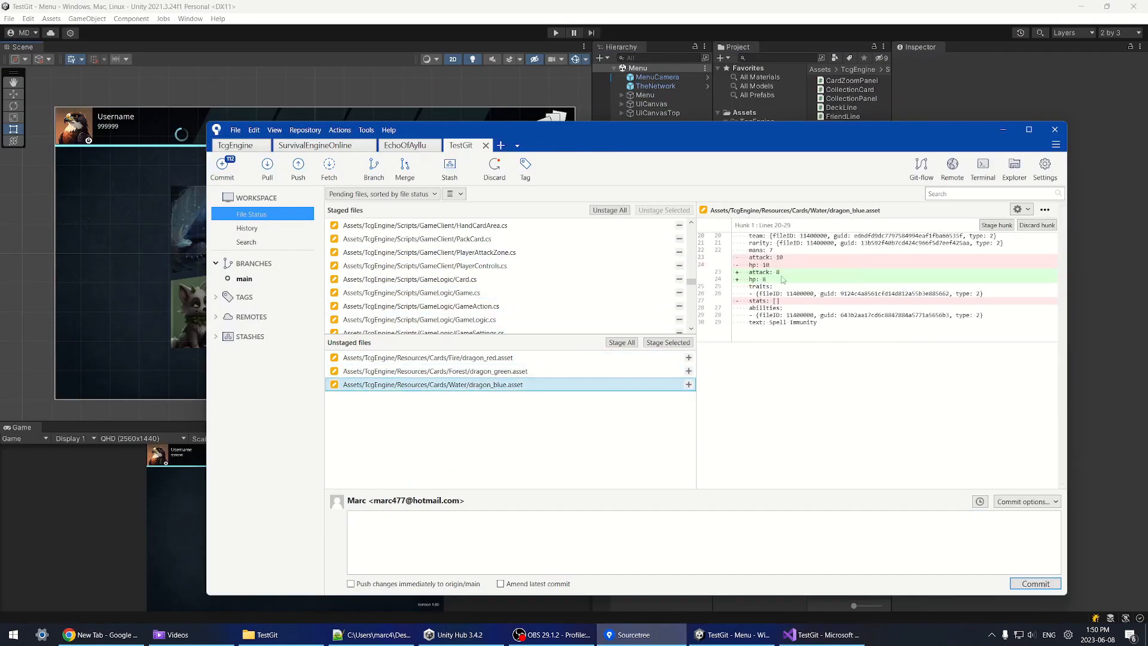
Step: Discard the unstaged changes to all three dragon assets and go back to Unity
left_click(496, 357)
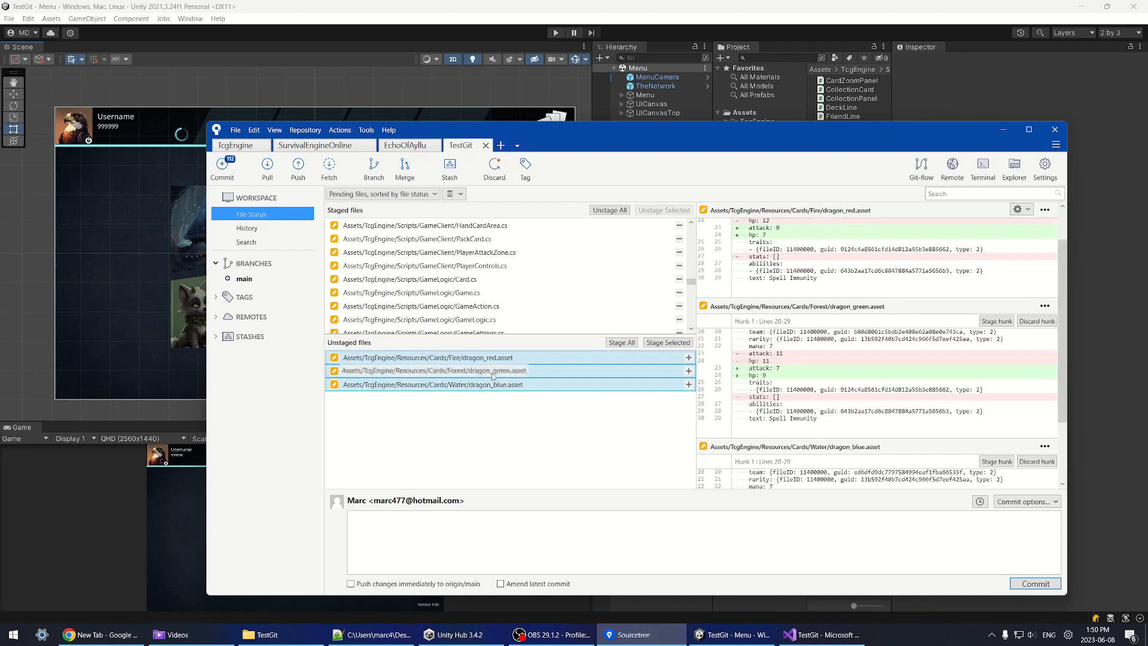
left_click(498, 385, "shift")
right_click(493, 375)
left_click(506, 475)
left_click(698, 219)
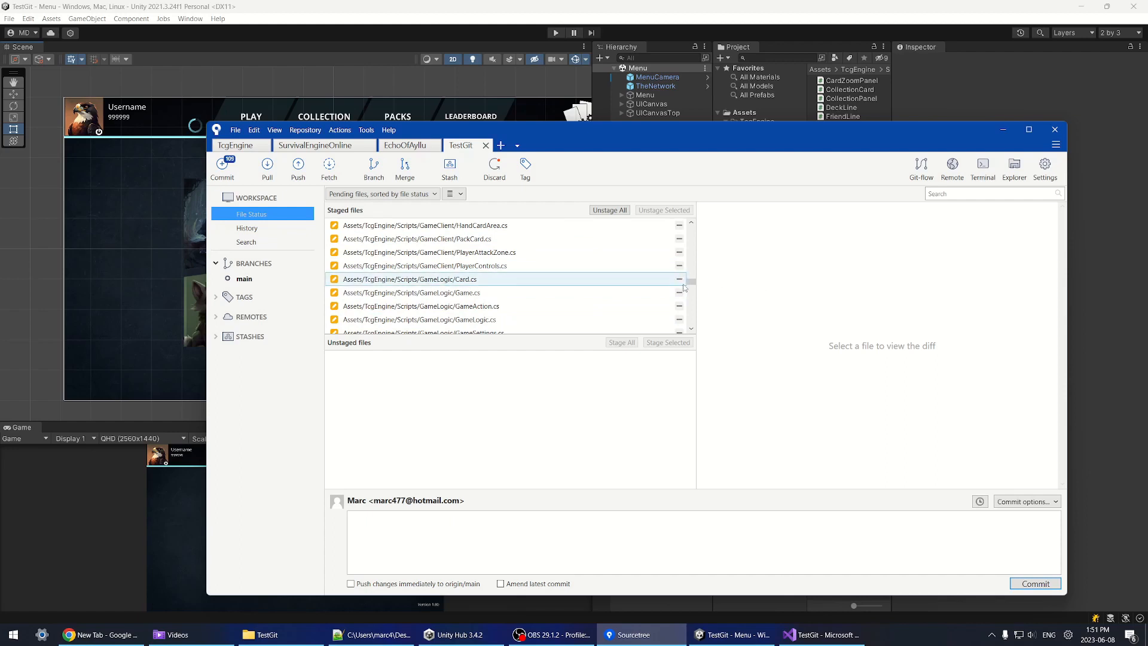
left_click_drag(691, 282, 703, 232)
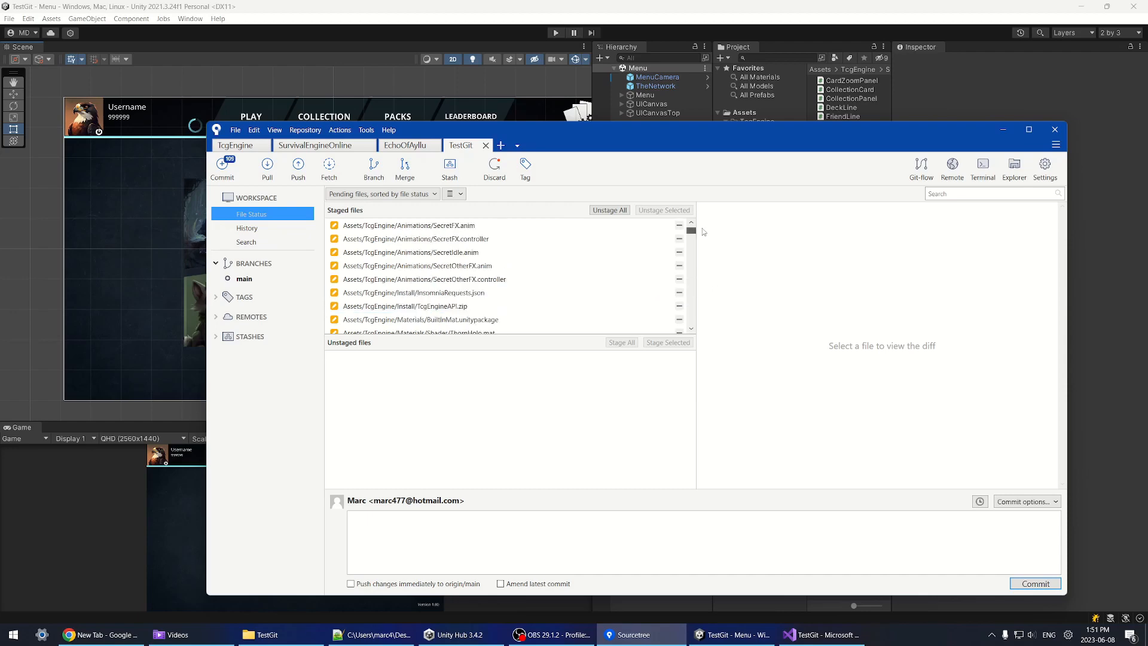
key("alt+Tab")
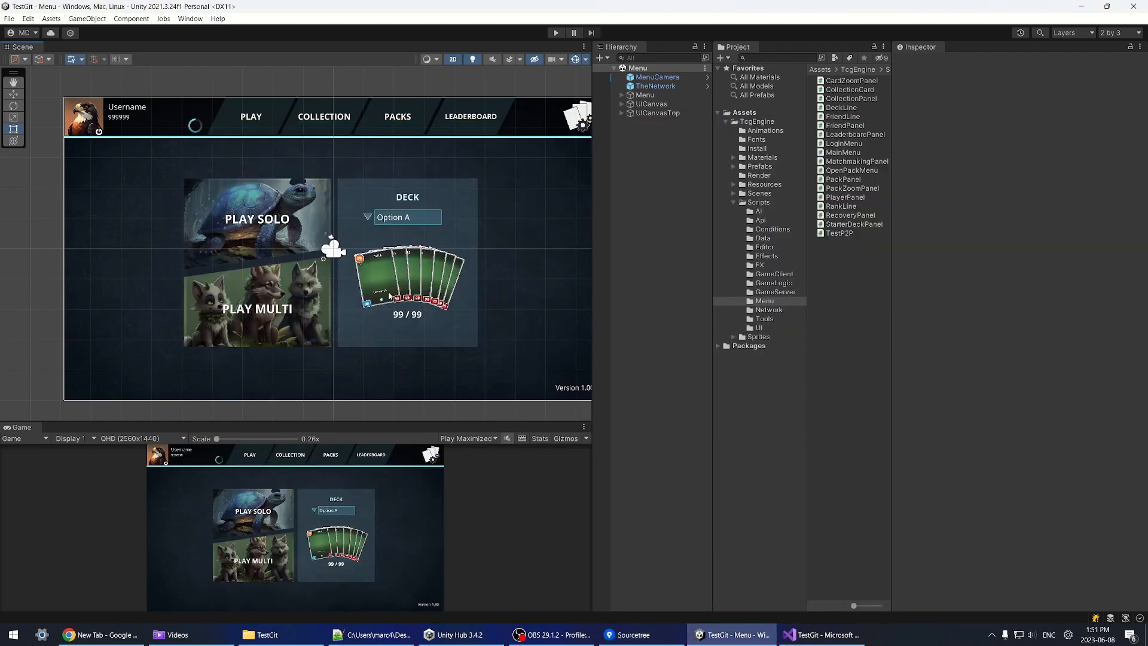
Step: Recentre the menu in the Scene view and inspect the GameUI prefab in Prefabs
scroll(389, 295, "up", 4)
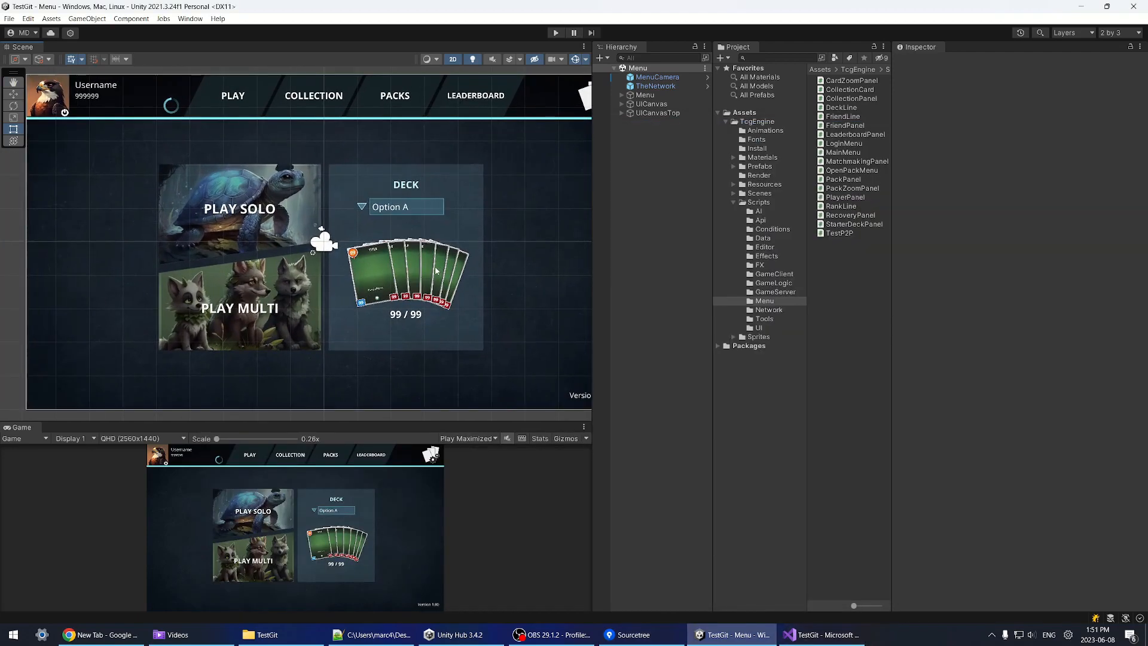
middle_click_drag(452, 199, 447, 231)
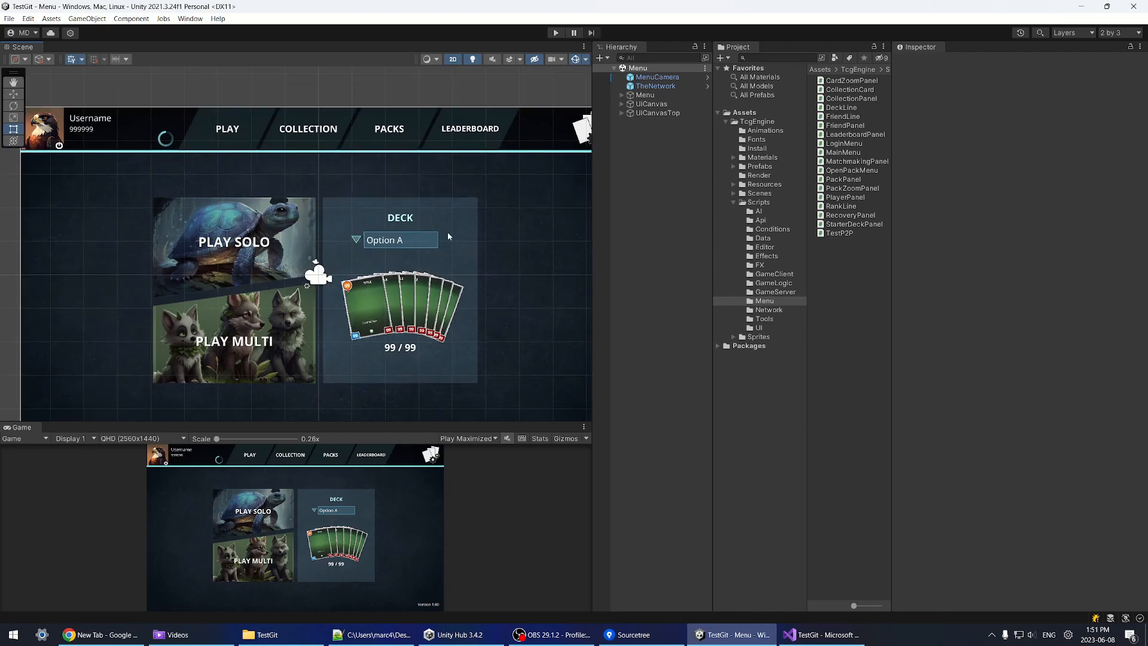
left_click(759, 167)
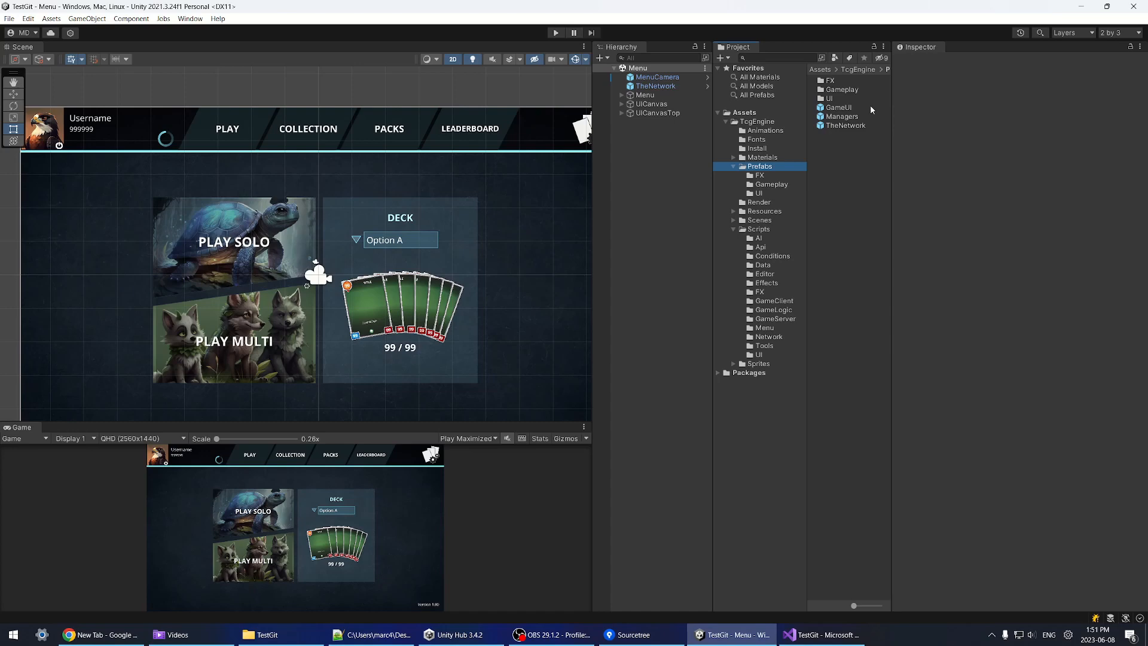
left_click(837, 109)
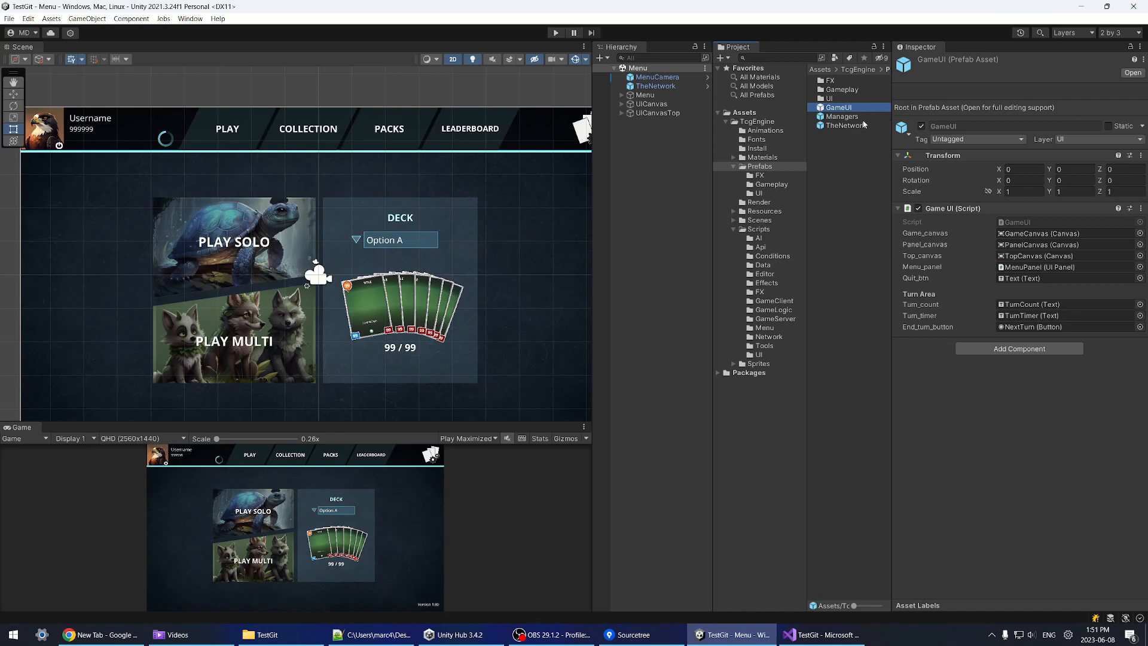
Step: Browse the Render and Scripts folders, glancing at Sourcetree before returning to Unity
left_click(733, 167)
left_click(760, 175)
left_click(762, 202)
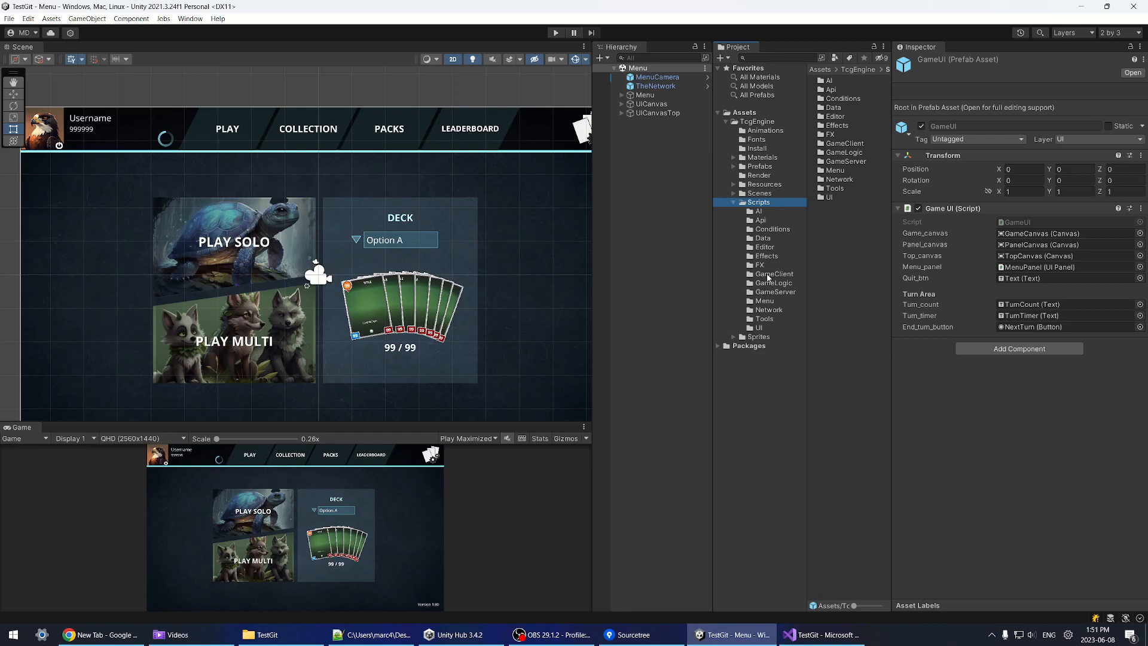
left_click(634, 634)
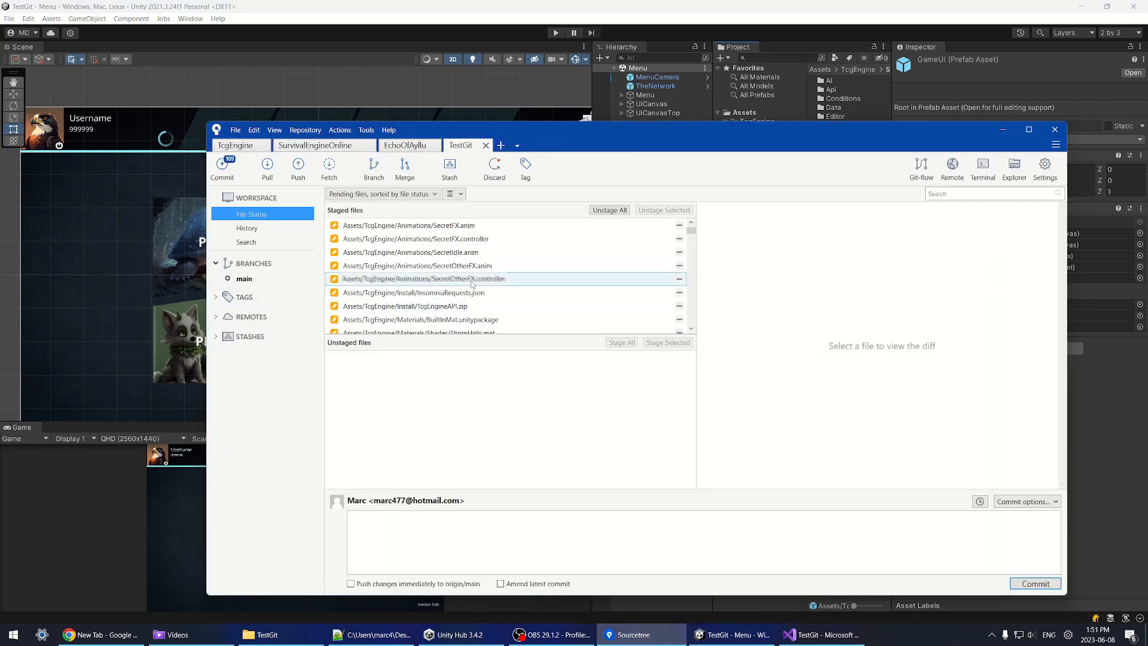
left_click(779, 10)
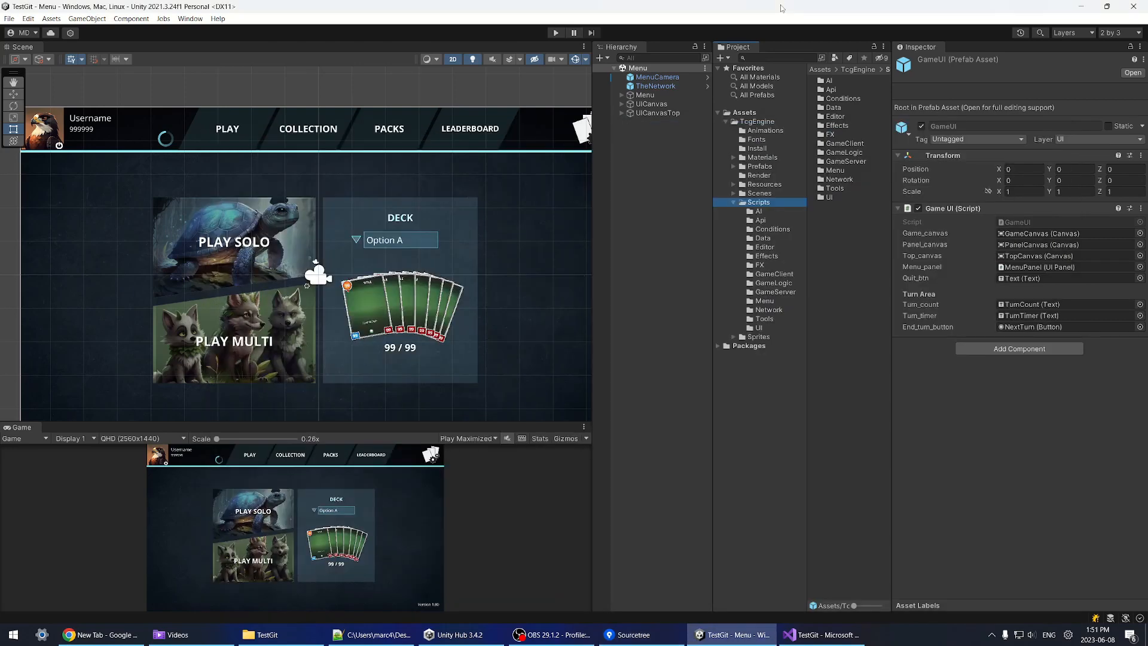
Step: Check the Prefabs, Resources and UI subfolders, refocus GameUI, then bring Sourcetree forward
left_click(775, 167)
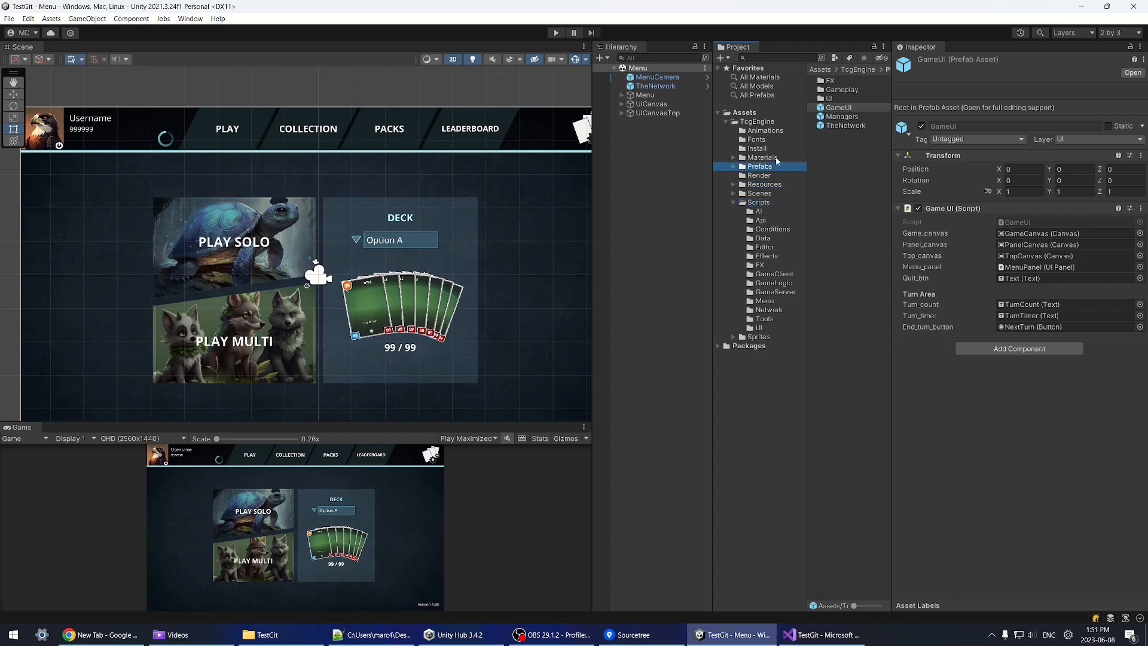
left_click(765, 184)
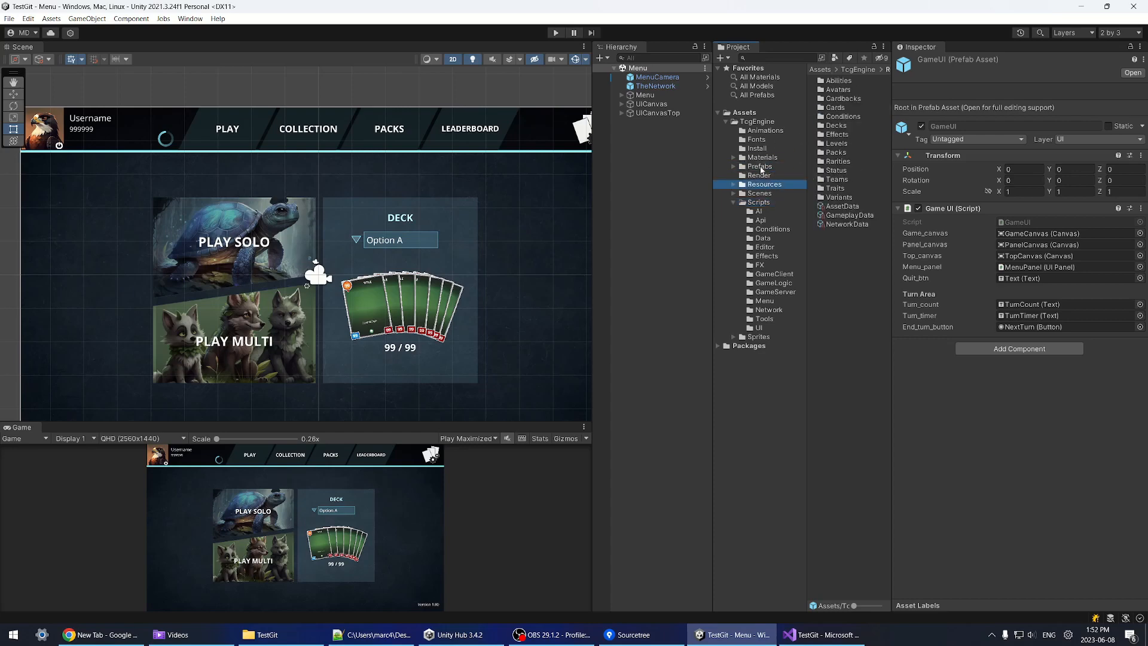
left_click(733, 167)
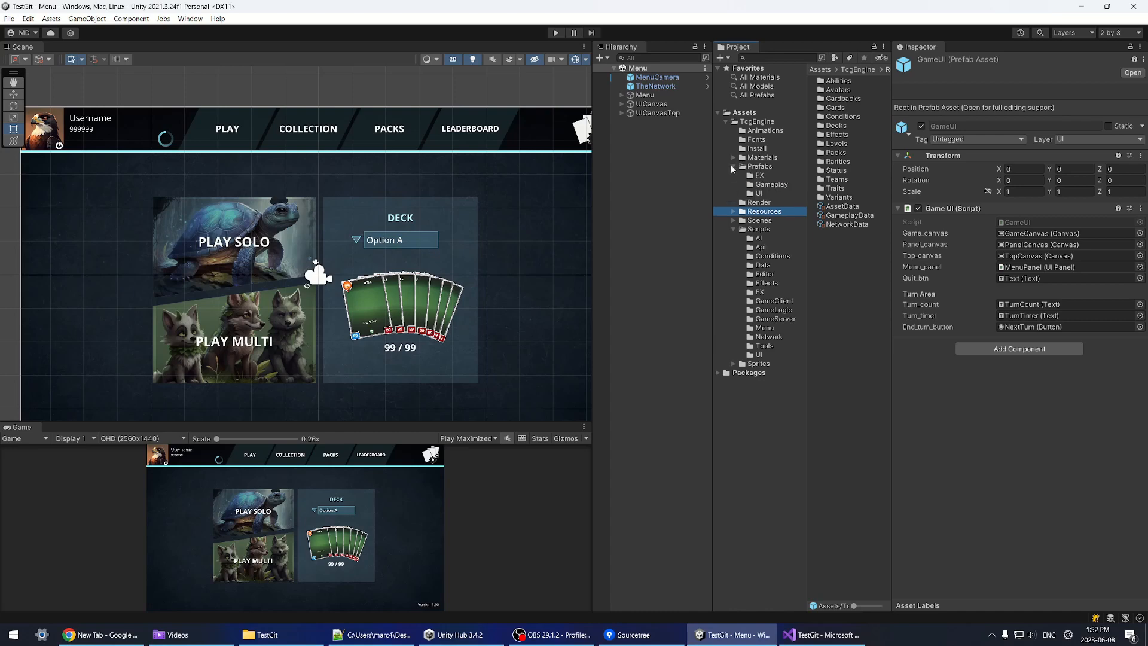
left_click(758, 193)
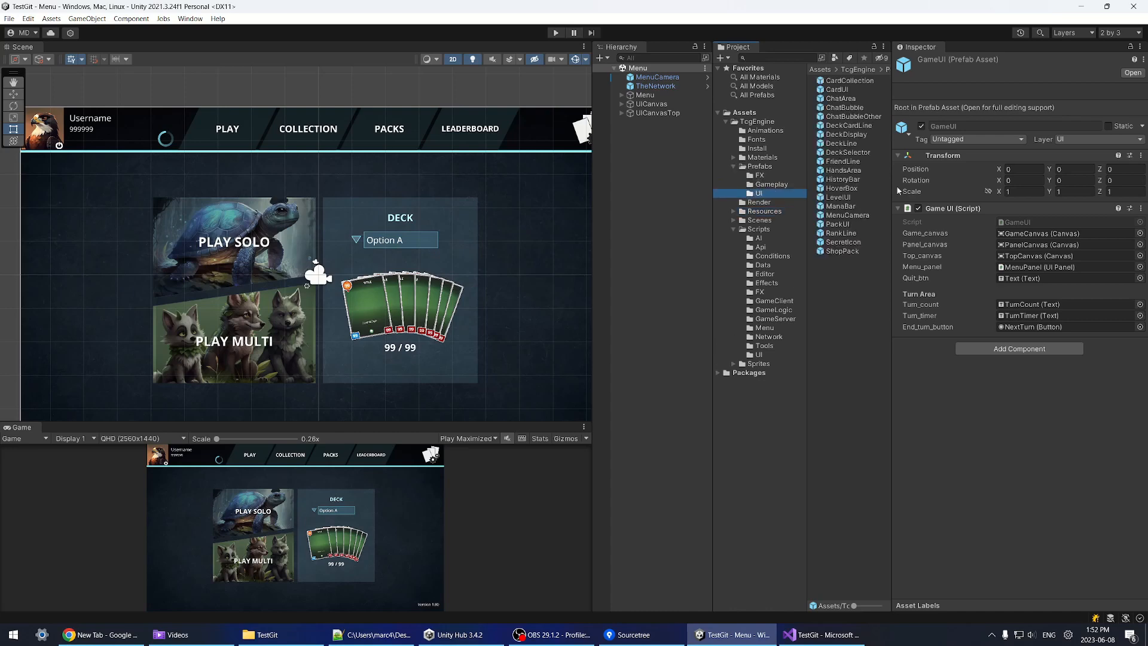
left_click(765, 168)
left_click(840, 108)
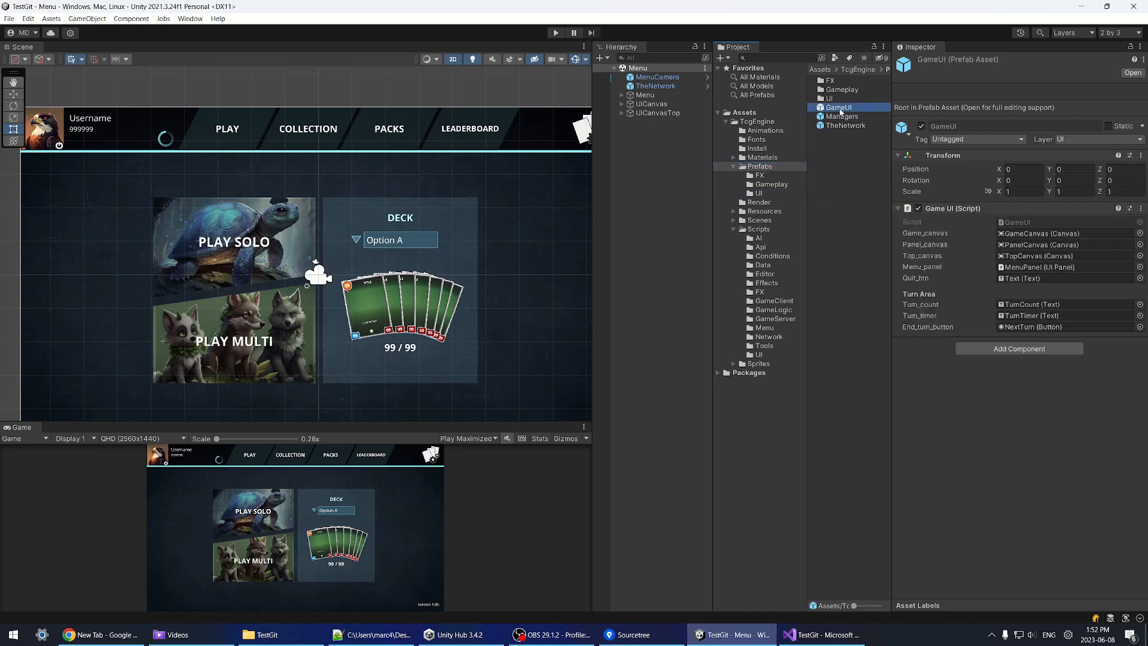
key("alt+Tab")
key("alt+Tab")
left_click(634, 634)
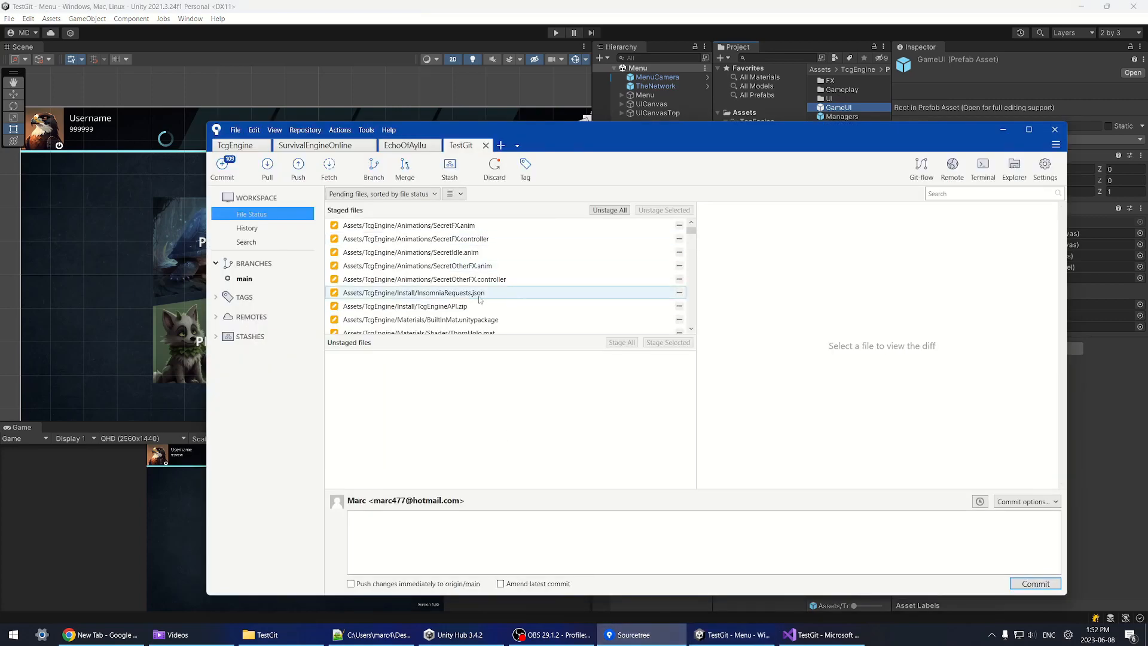
Step: Review the staged GameUI.prefab diff
scroll(508, 266, "down", 1)
left_click(508, 265)
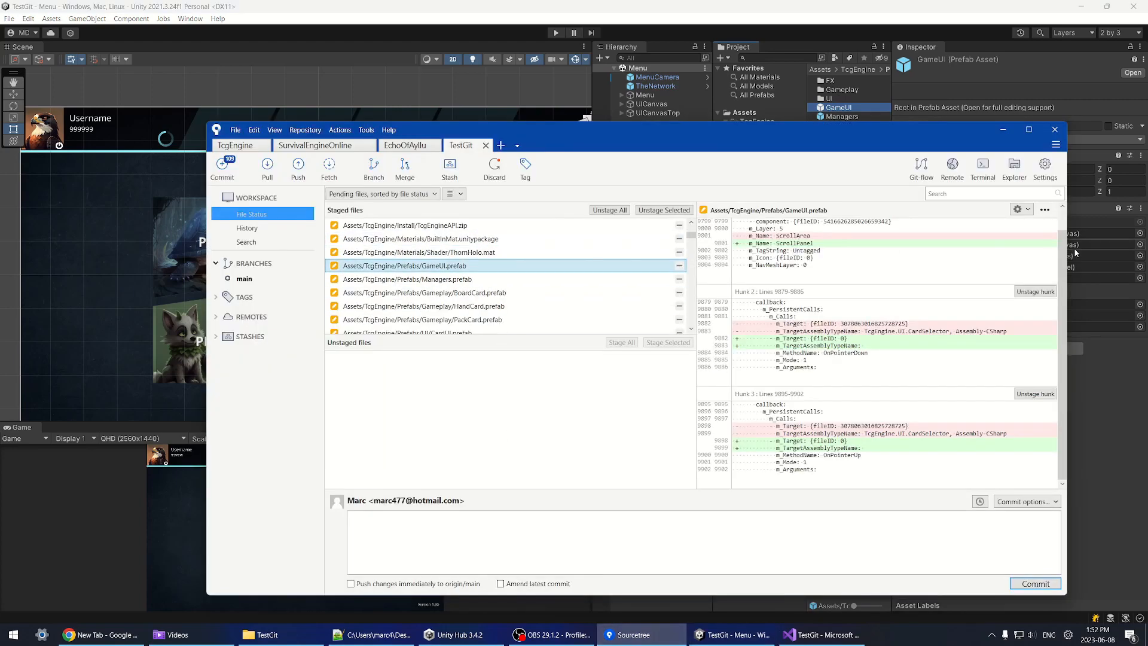
scroll(1064, 257, "up", 1)
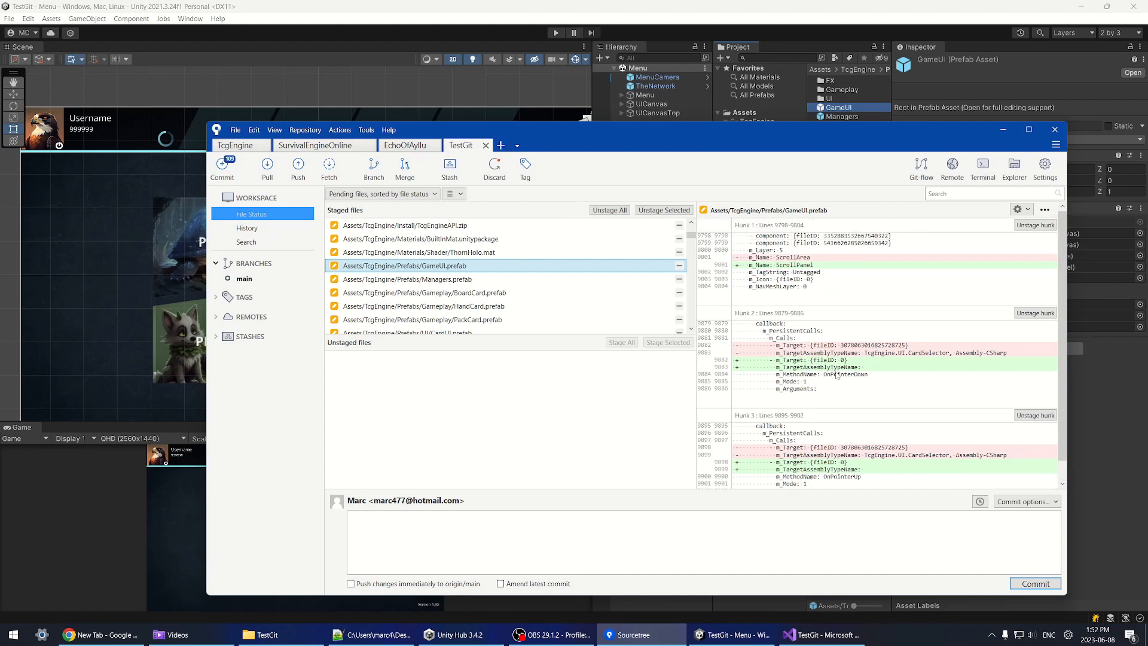
scroll(837, 376, "down", 1)
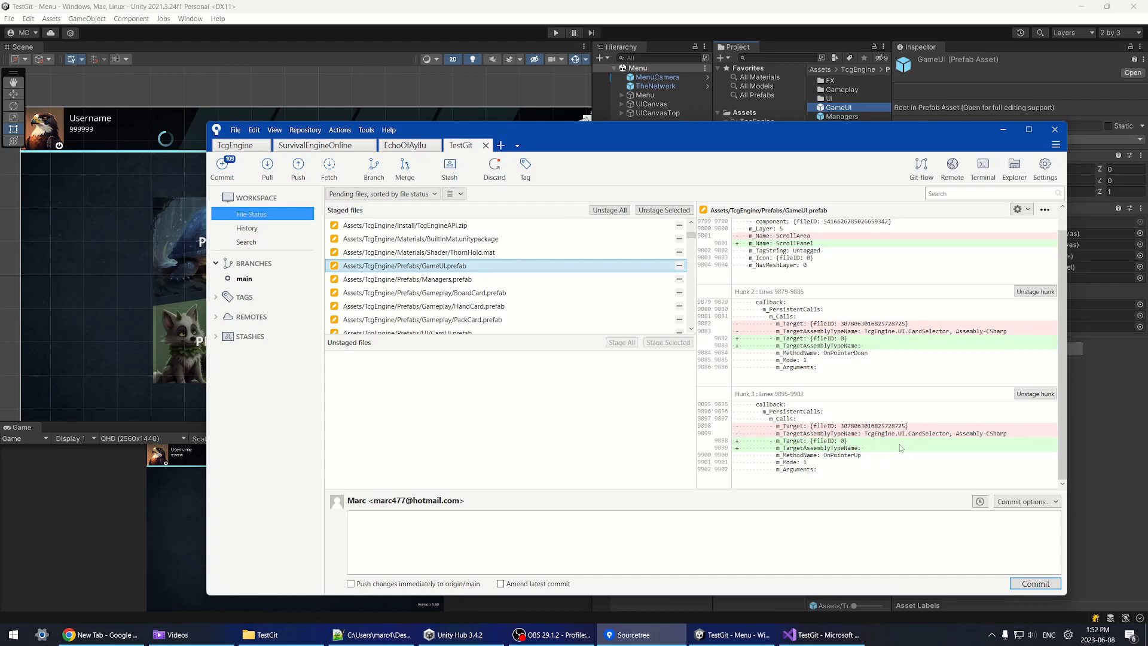
left_click(720, 12)
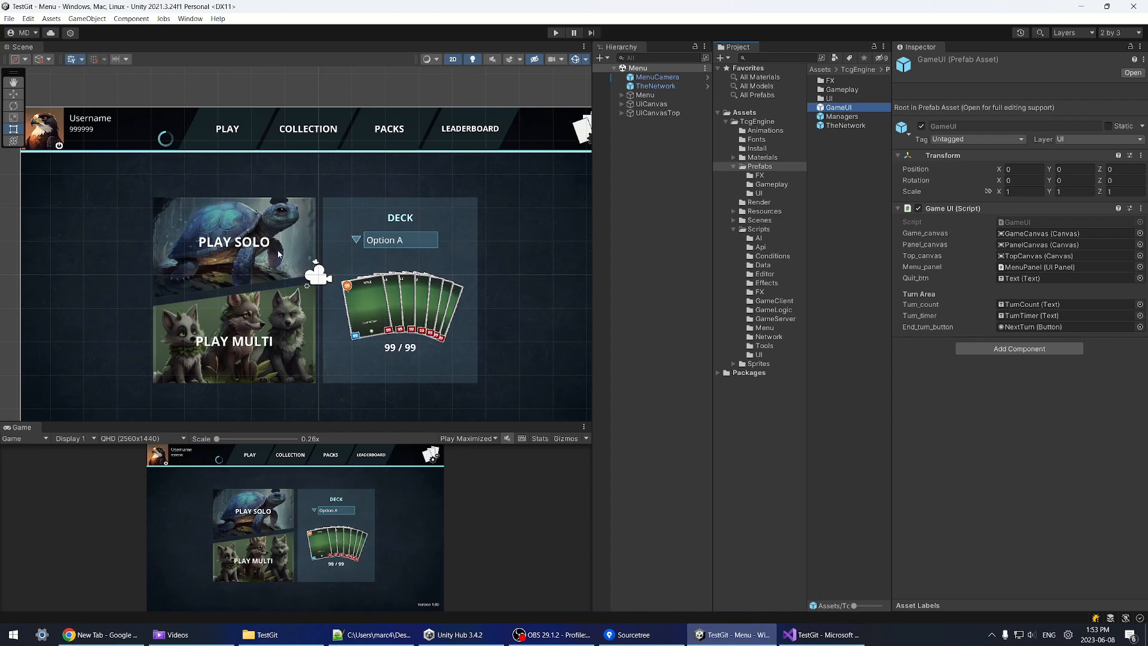
Step: Enter 'Update Engine Version' as the commit message in Sourcetree
left_click(634, 635)
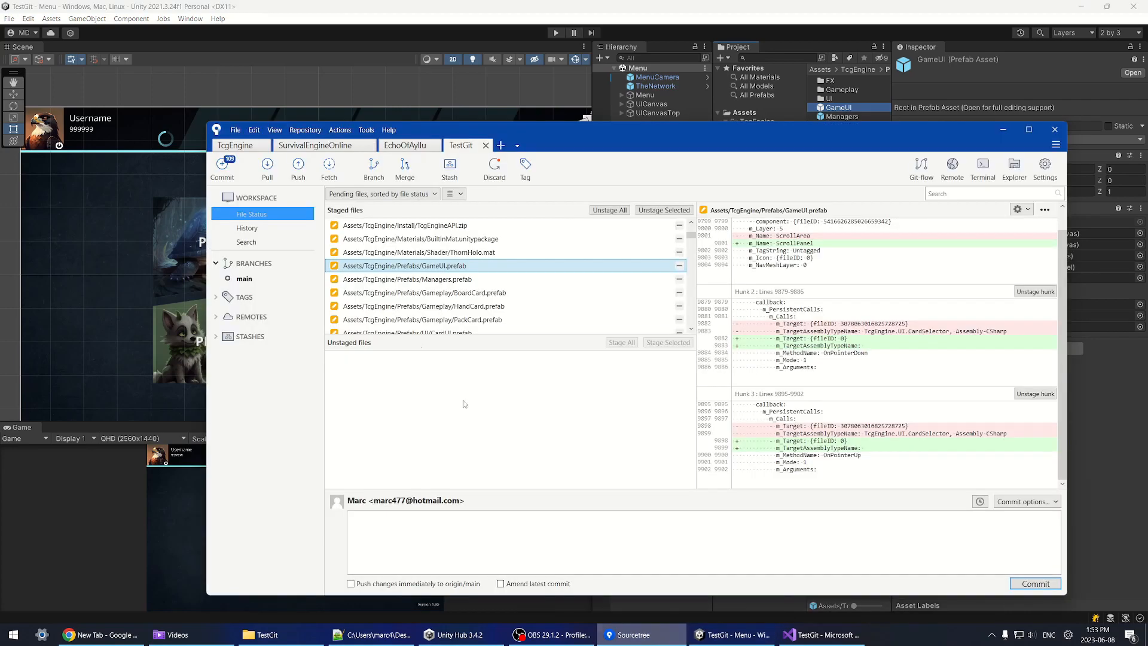
scroll(694, 240, "up", 3)
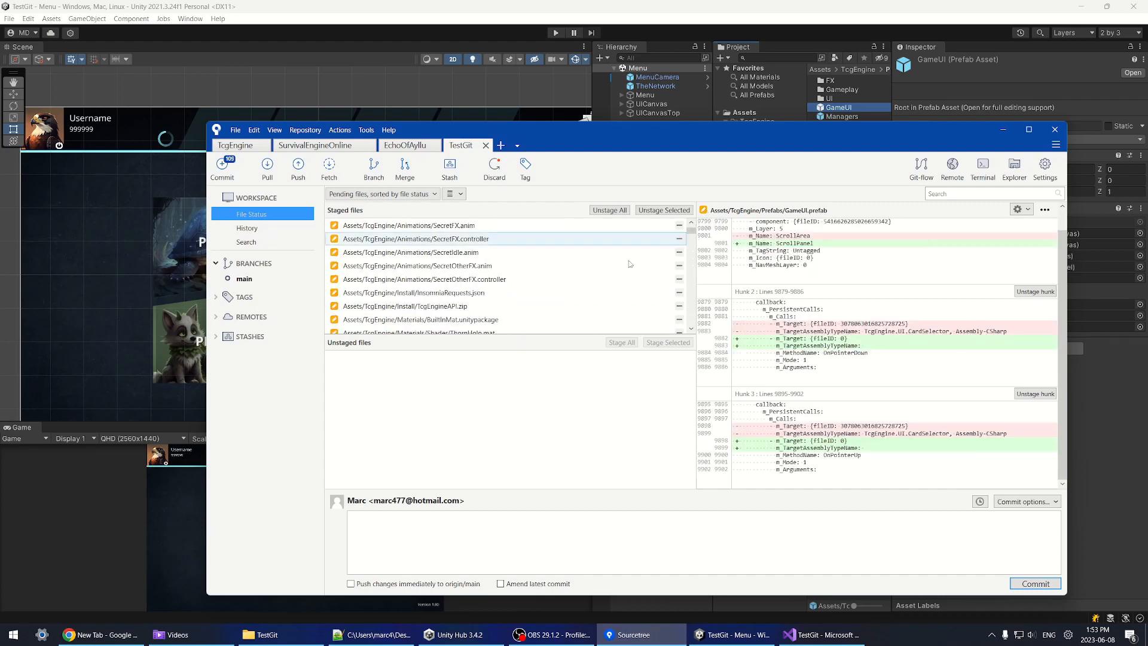
left_click(542, 529)
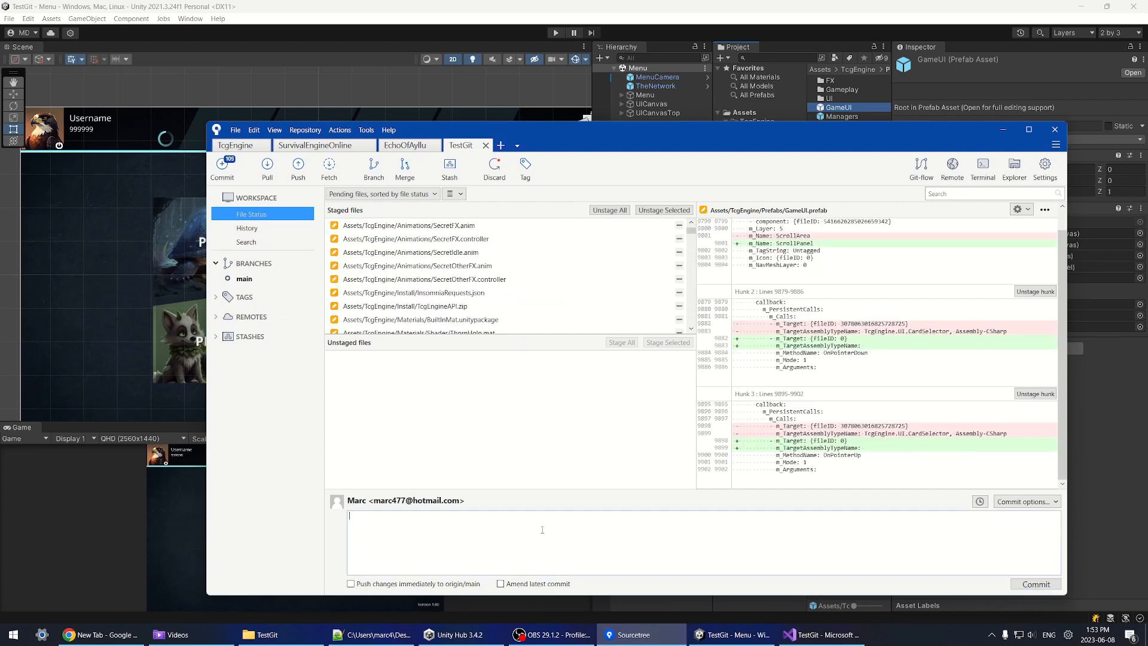
type("Update Engine Version")
Step: Commit the staged changes and push the new commit to origin
left_click(1036, 584)
left_click(269, 215)
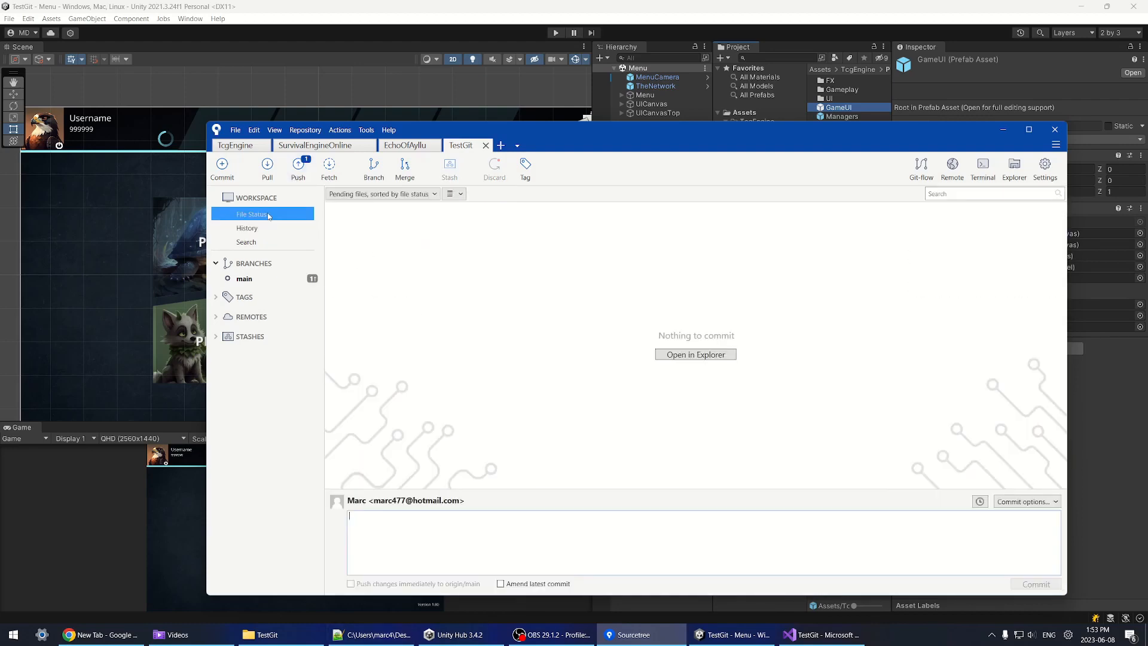
left_click(246, 227)
left_click(298, 168)
Step: Check out the Green Dragon commit from History, accepting the detached-HEAD warning
left_click(790, 350)
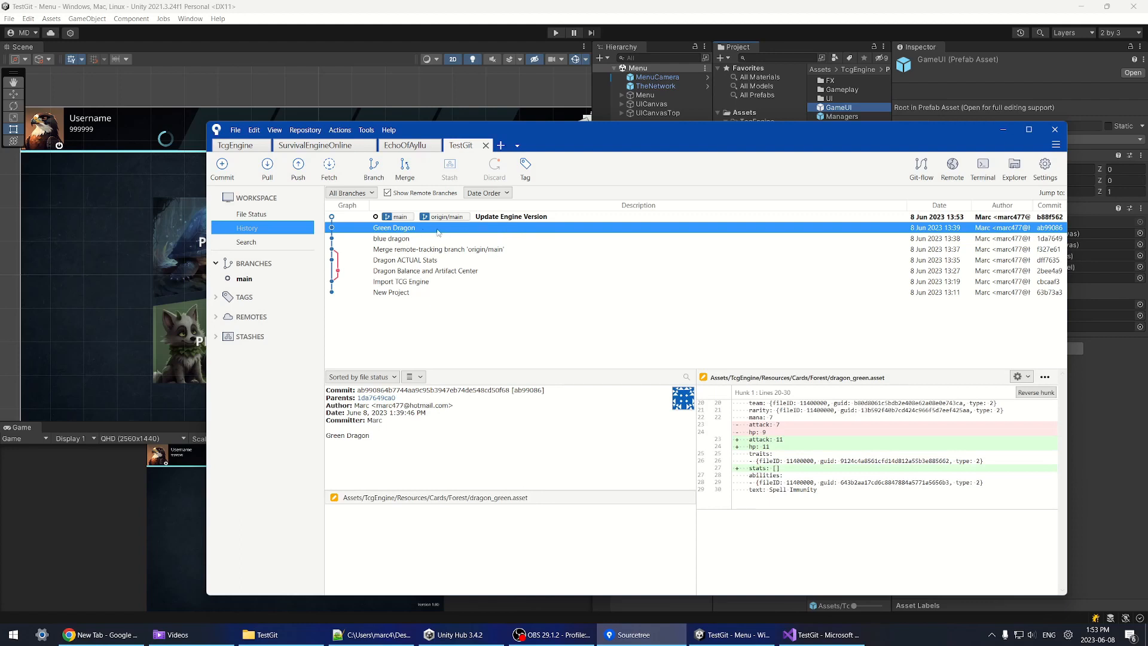
double_click(399, 233)
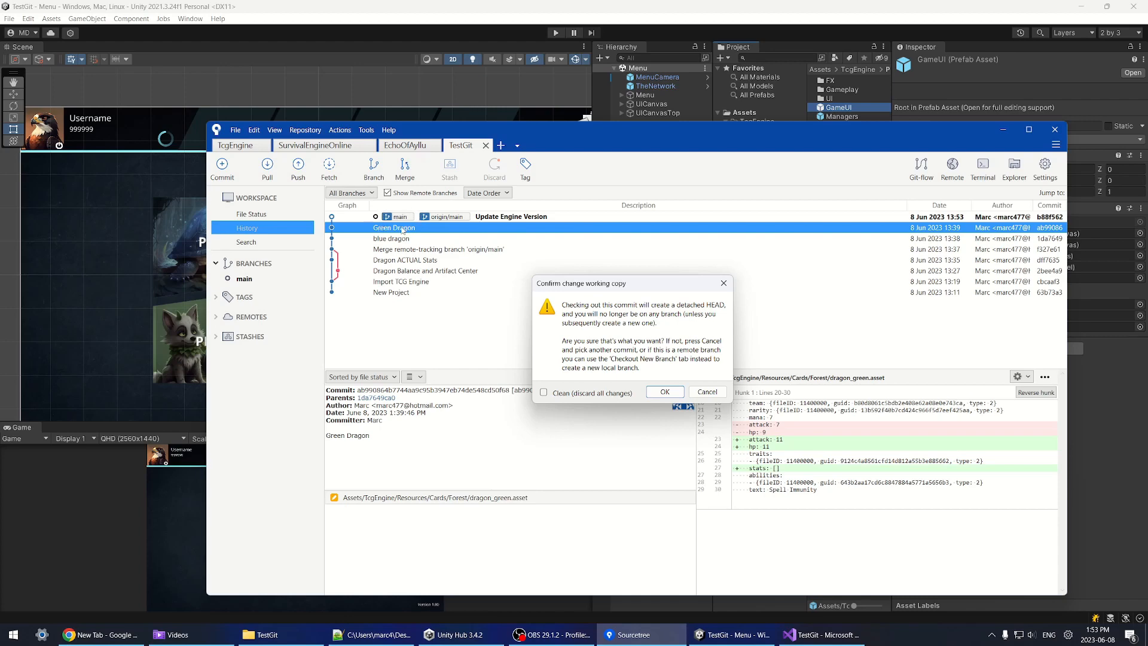
left_click(664, 392)
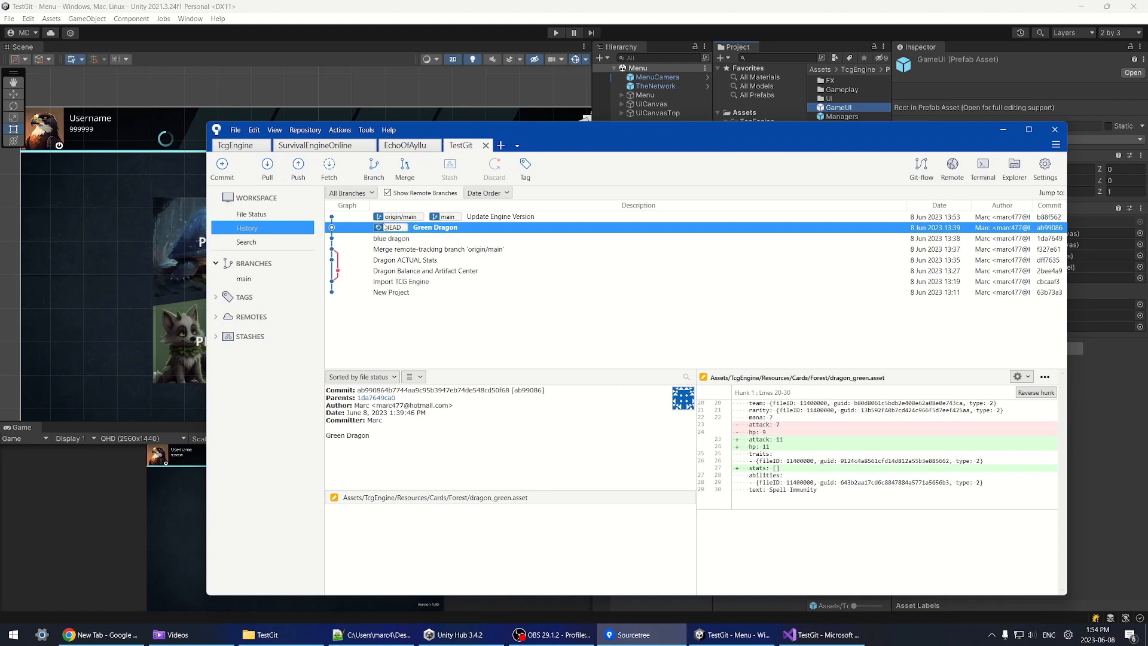
left_click(271, 216)
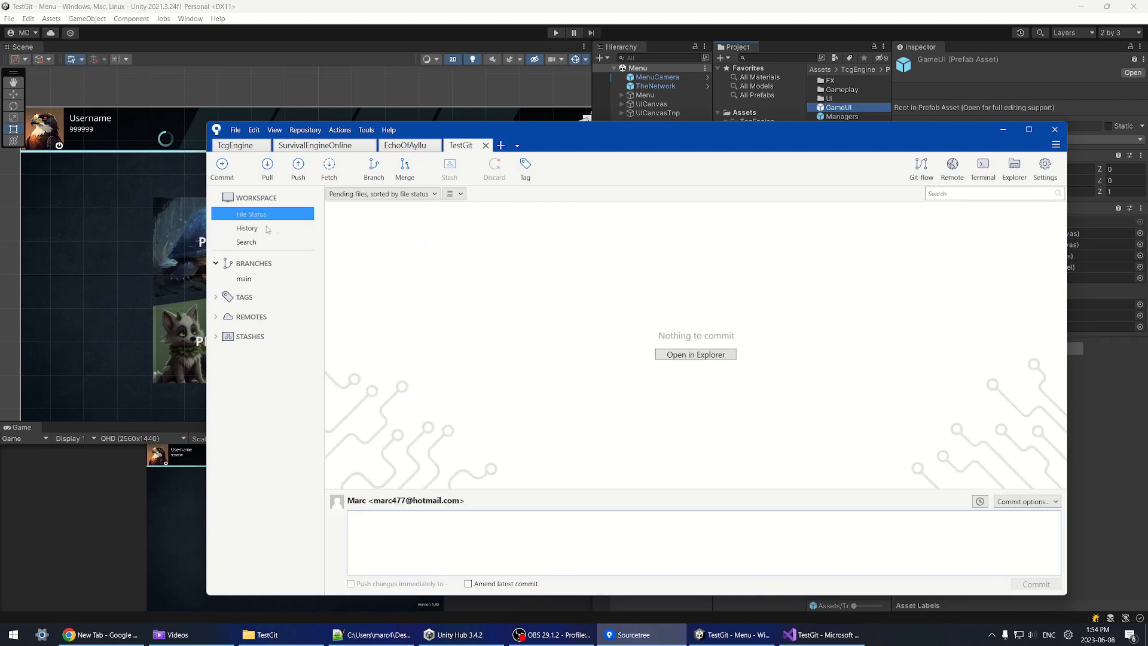
left_click(272, 228)
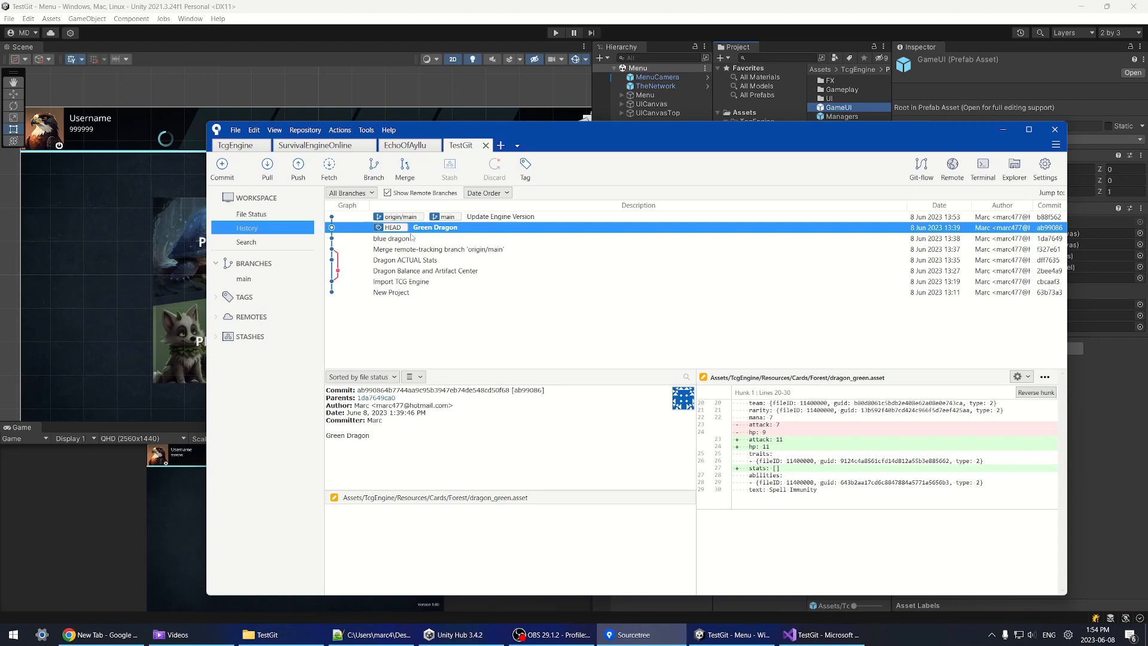
Step: Reload the Menu scene changed on disk and show GameUI.prefab in File Explorer
left_click(725, 21)
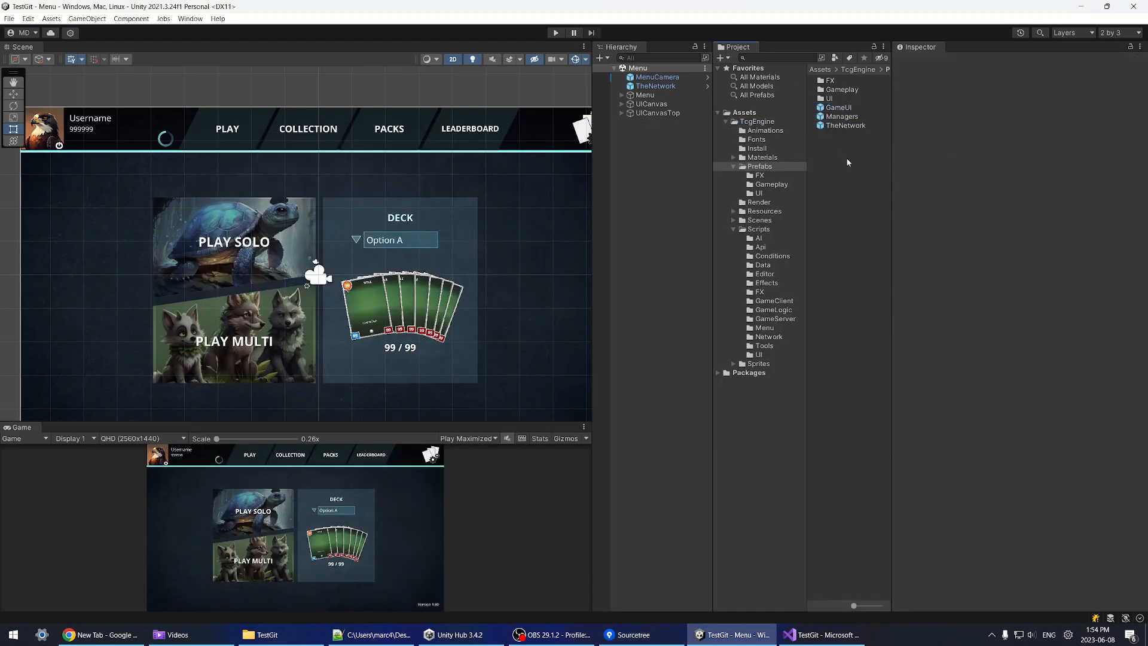
left_click(614, 339)
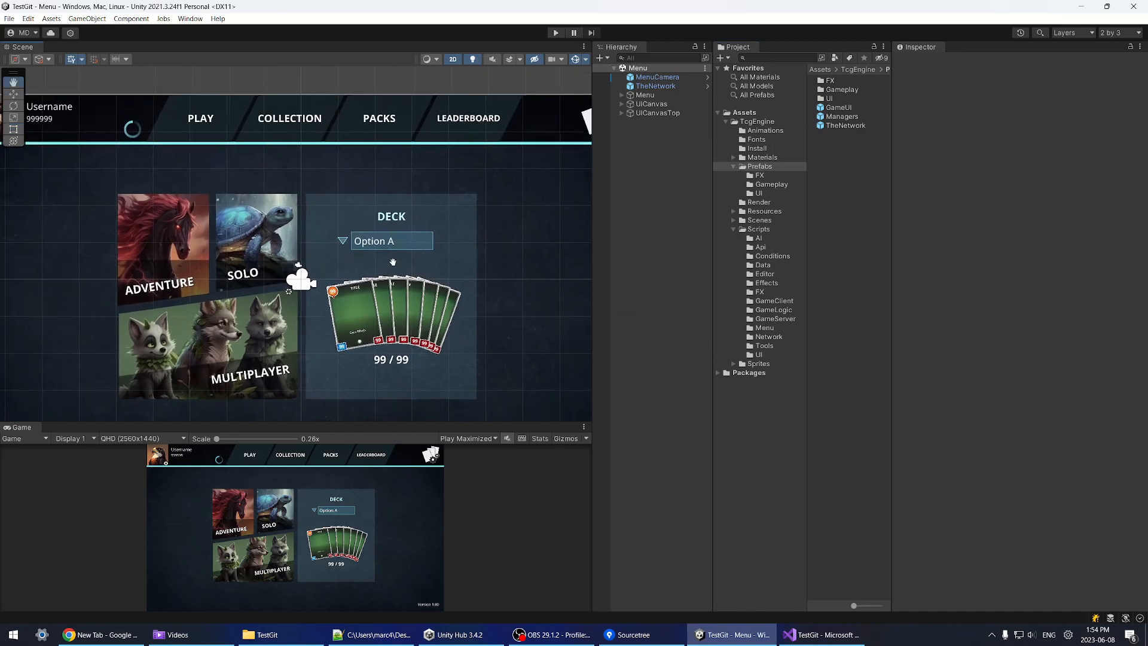
right_click(636, 71)
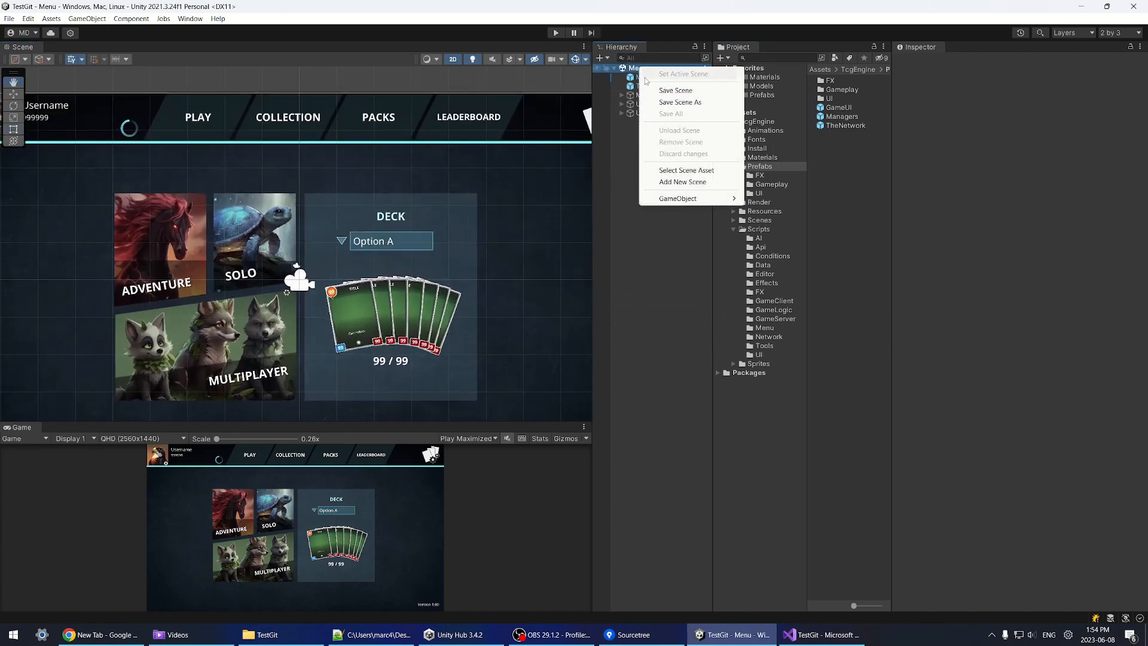
left_click(837, 108)
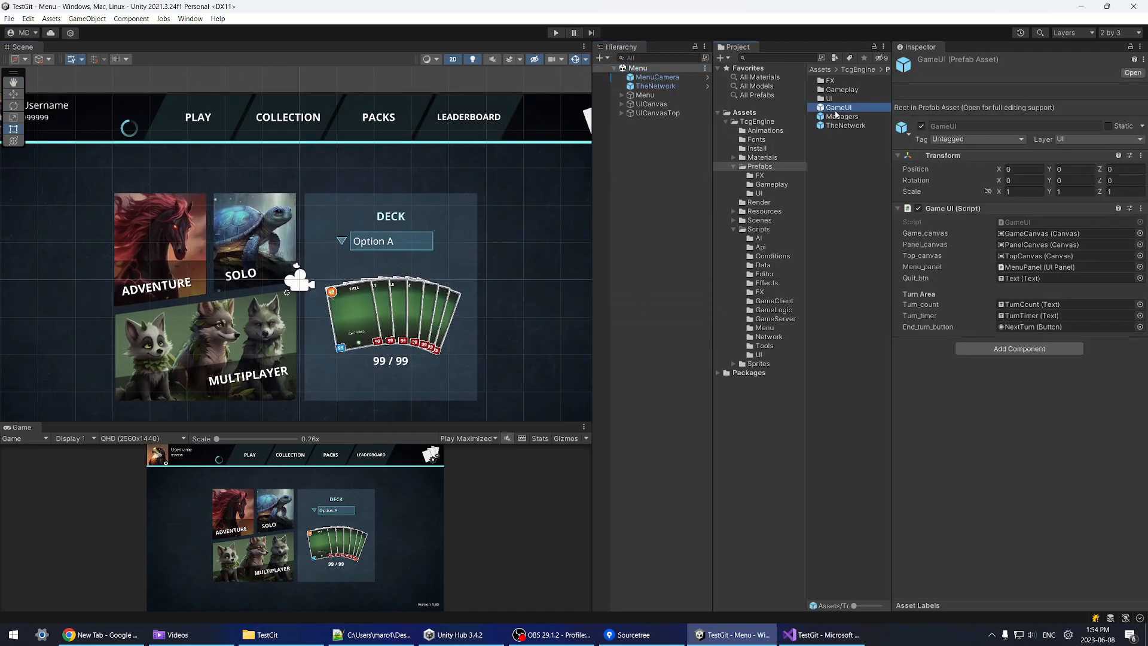
right_click(853, 112)
left_click(885, 129)
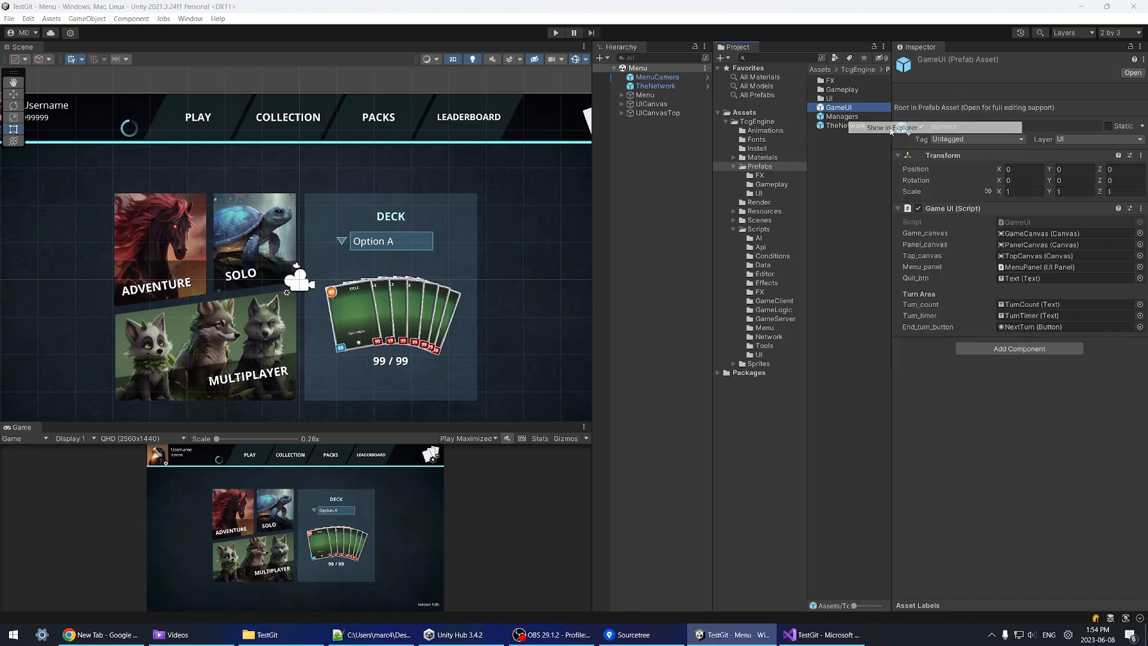
Step: Select the Menu scene asset and show Menu.unity in File Explorer
right_click(651, 69)
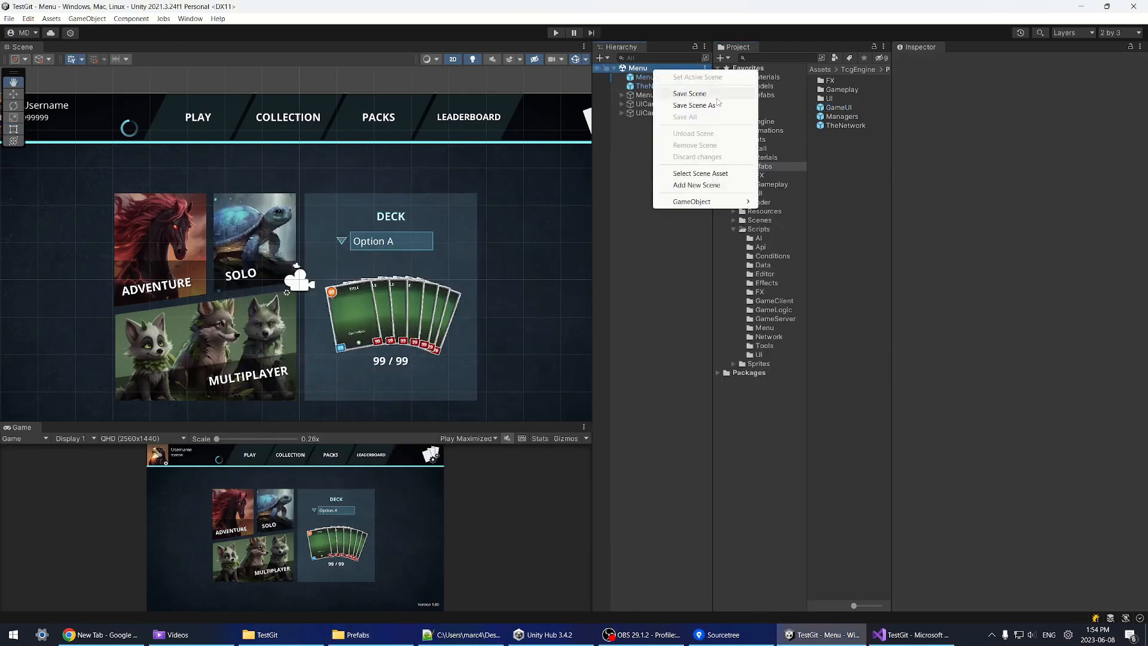
left_click(712, 174)
right_click(836, 89)
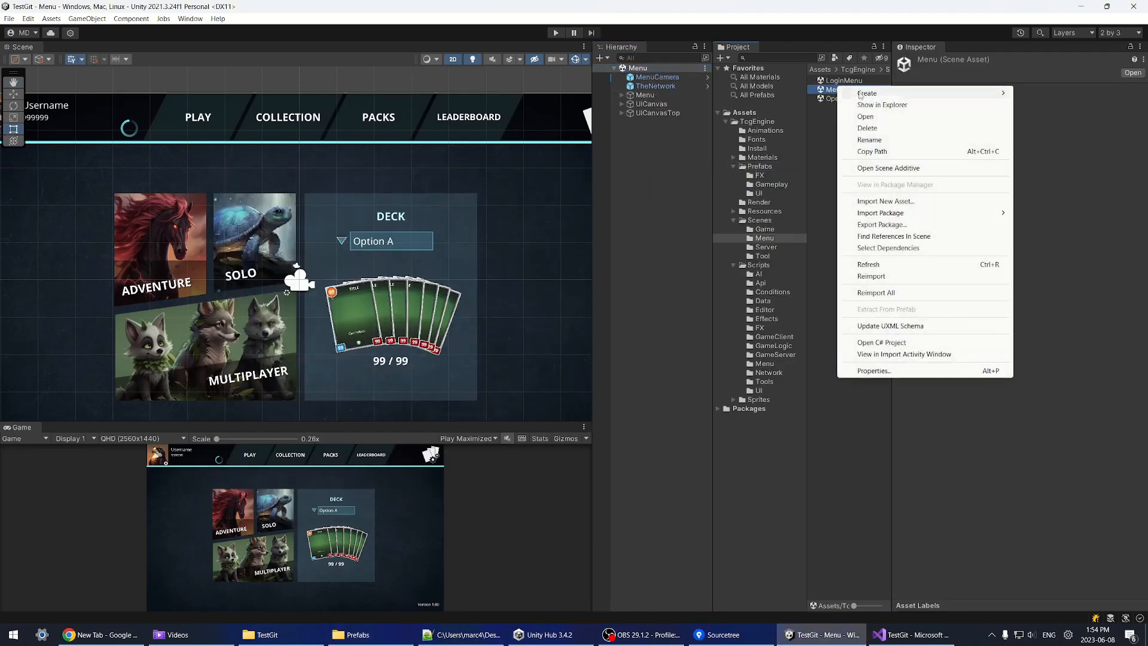
left_click(871, 101)
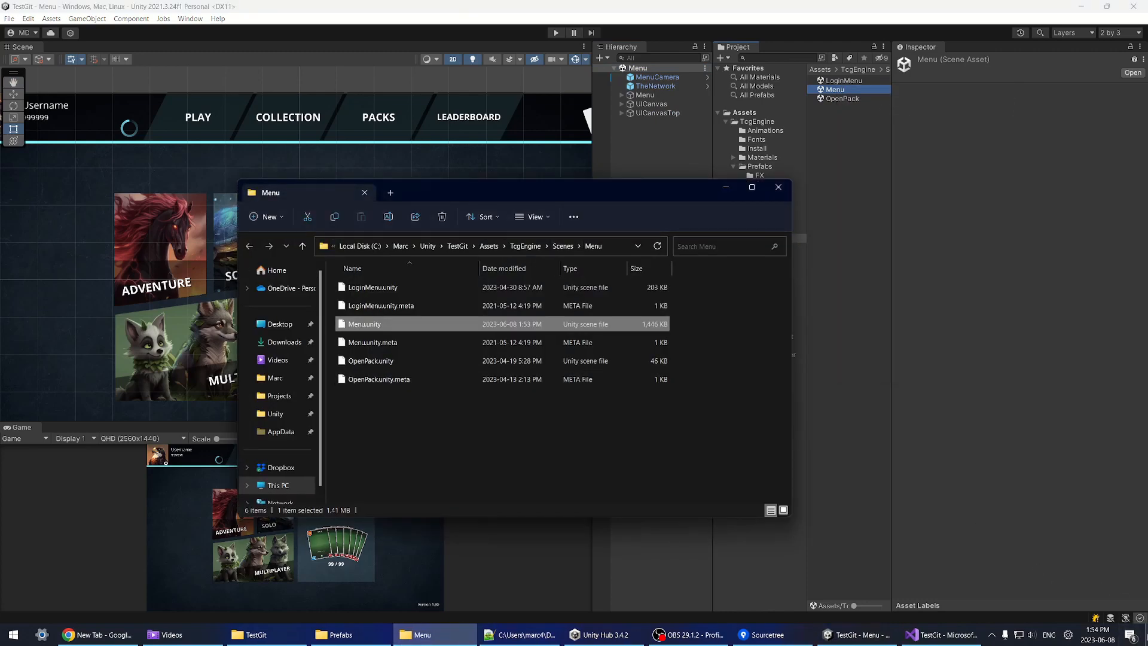
Step: Create a desktop folder named Backup and open it
left_click(1129, 634)
left_click(1145, 634)
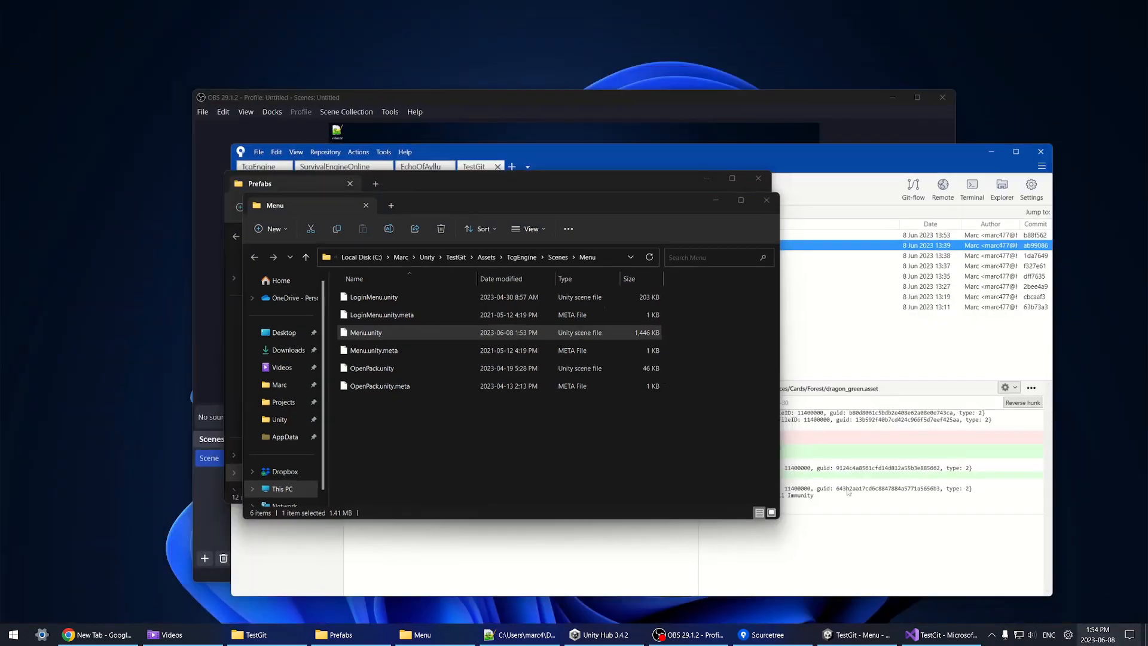
right_click(131, 167)
mouse_move(197, 323)
left_click(284, 327)
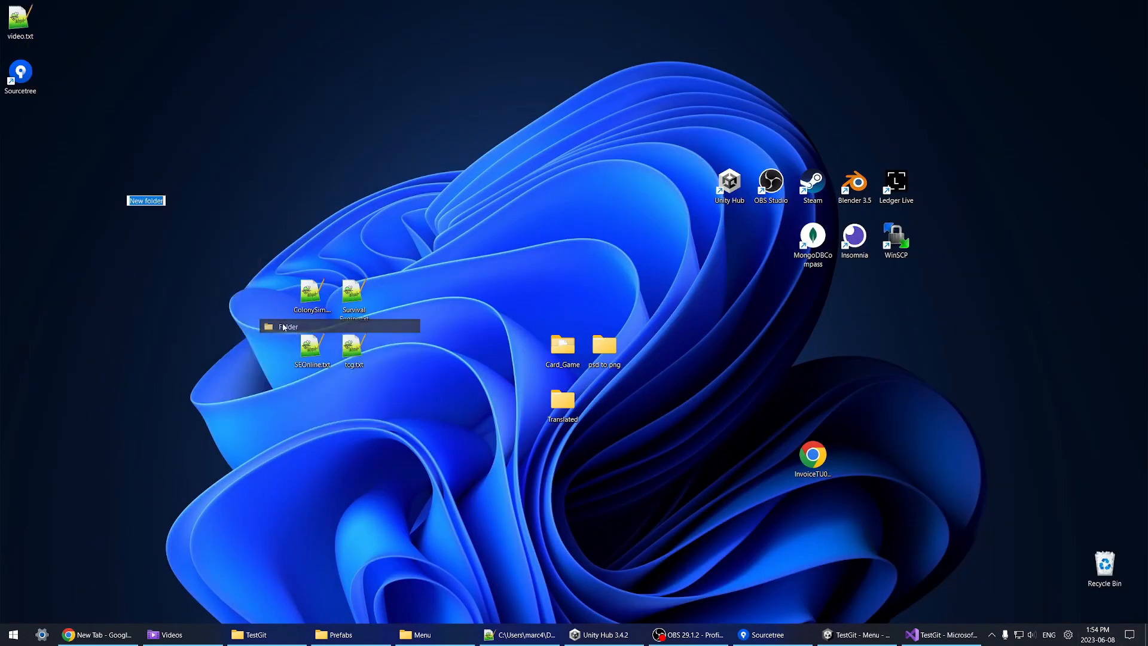
type("Backup")
key("Return")
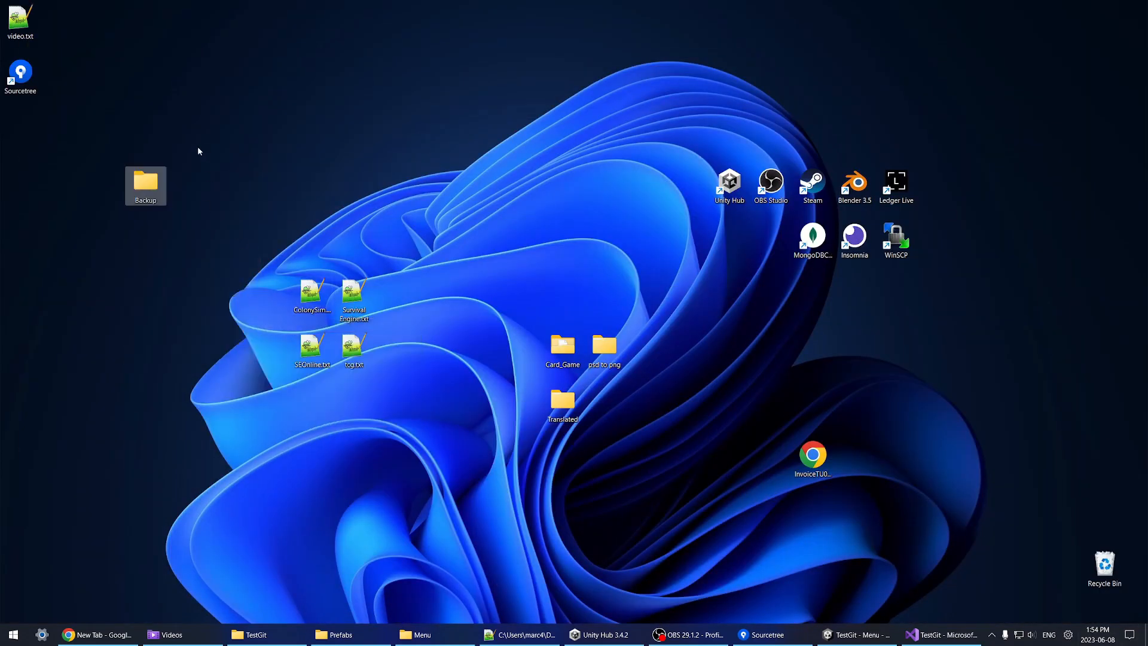
double_click(145, 185)
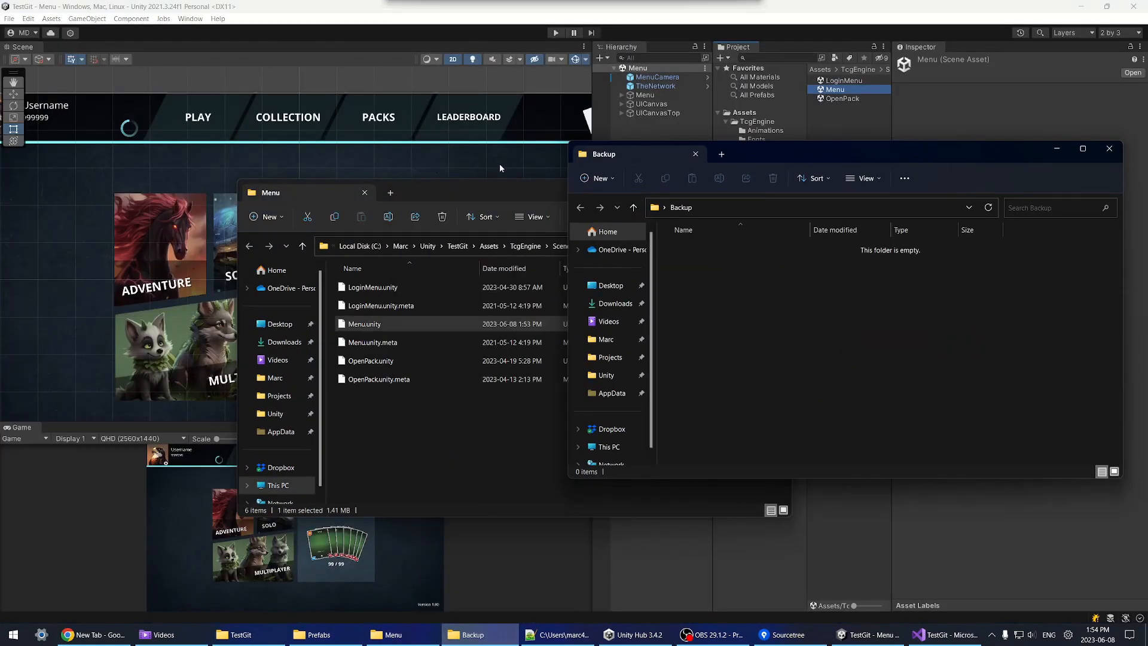
Step: Paste a copy of Menu.unity into Backup and close the Menu folder window
left_click_drag(496, 193, 377, 142)
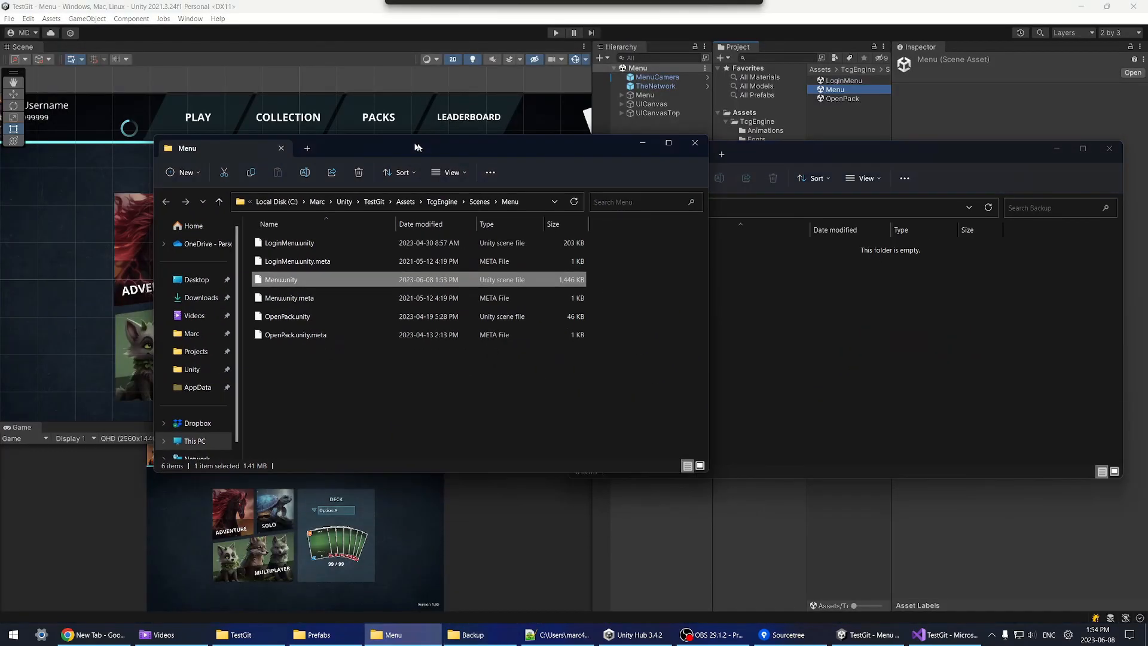
left_click(810, 361)
key("ctrl+v")
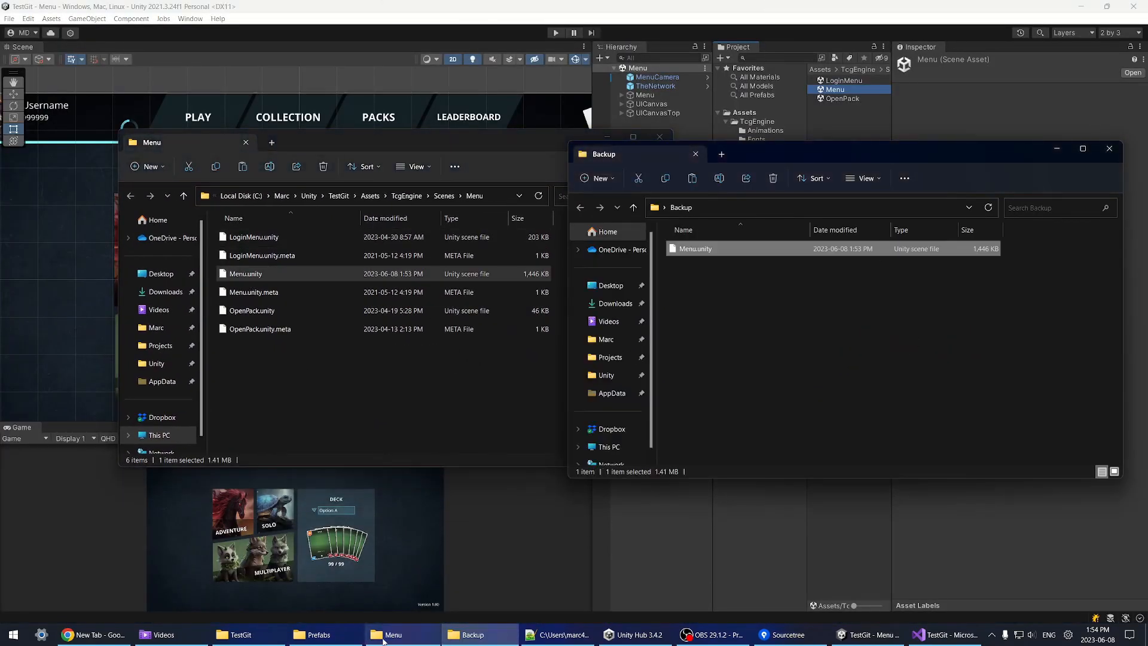
left_click_drag(569, 135, 574, 134)
left_click(665, 140)
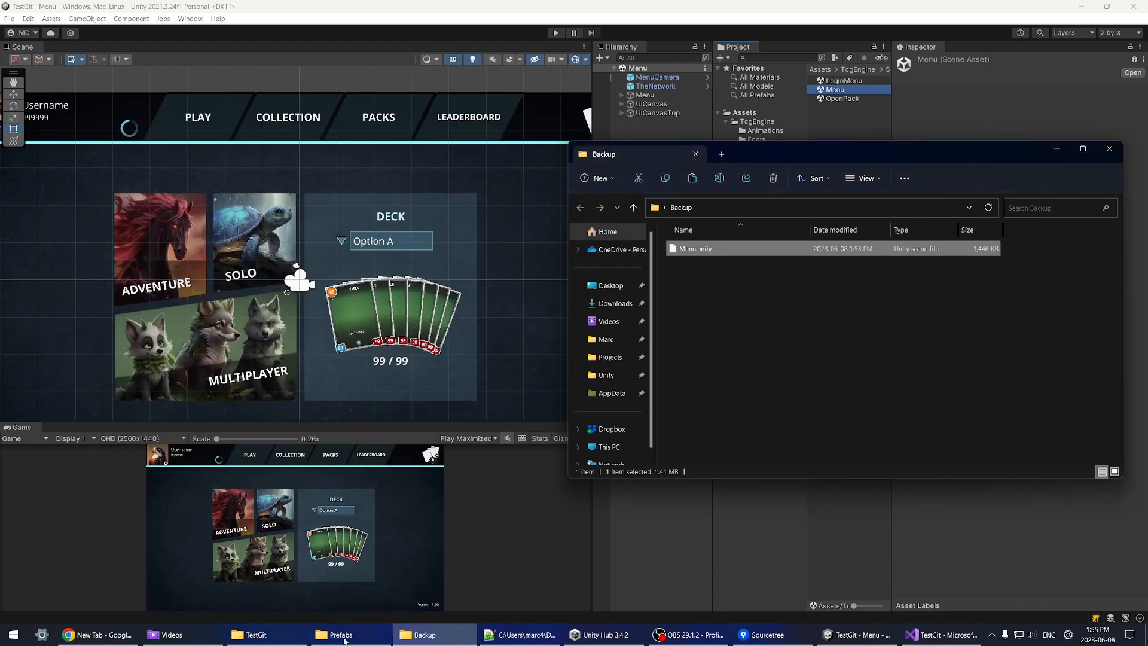
Step: Copy GameUI.prefab into Backup, close the Prefabs window, and return to Sourcetree
left_click(334, 635)
key("ctrl+c")
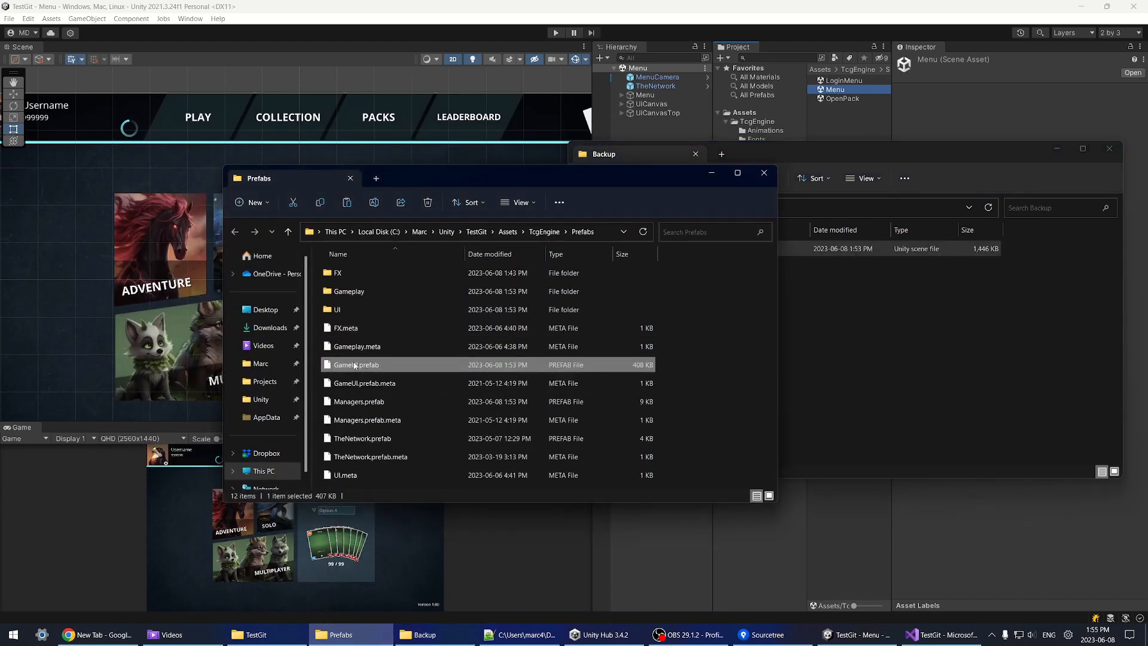
left_click(883, 361)
key("ctrl+v")
left_click(466, 171)
left_click(764, 172)
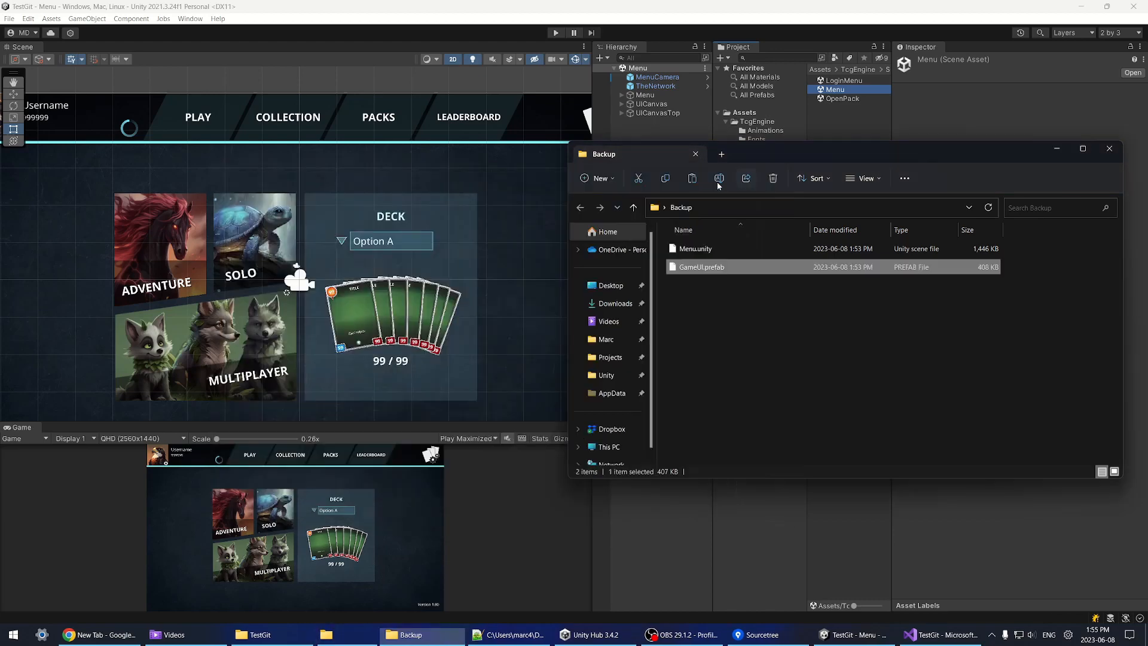
left_click(723, 335)
key("ctrl+a")
left_click(758, 379)
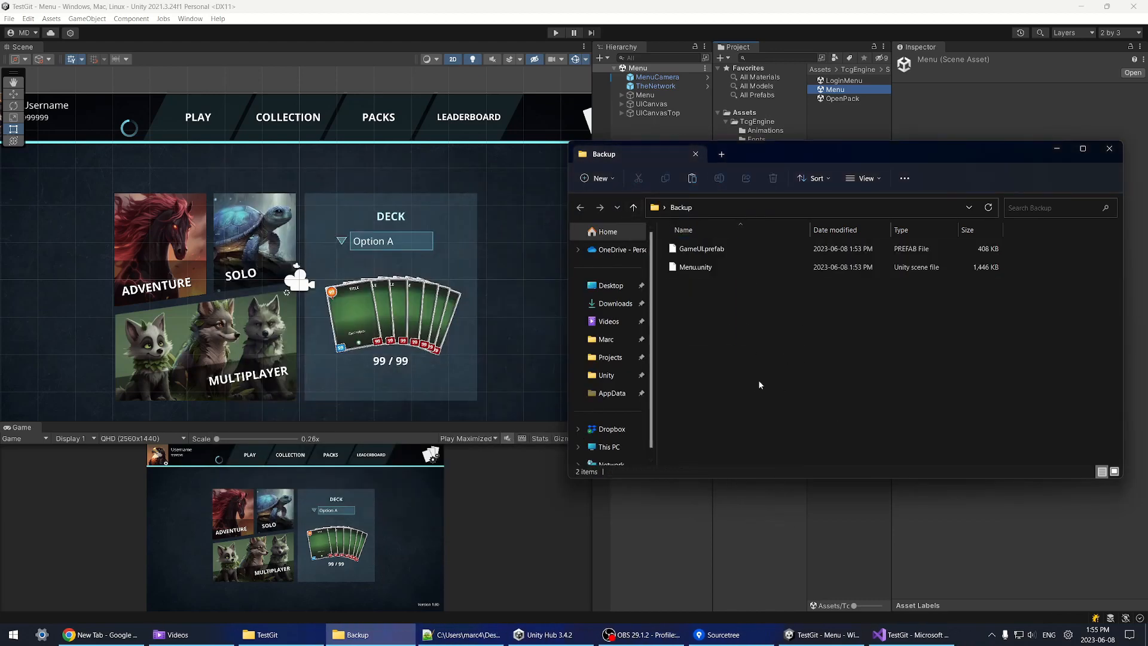
left_click(723, 634)
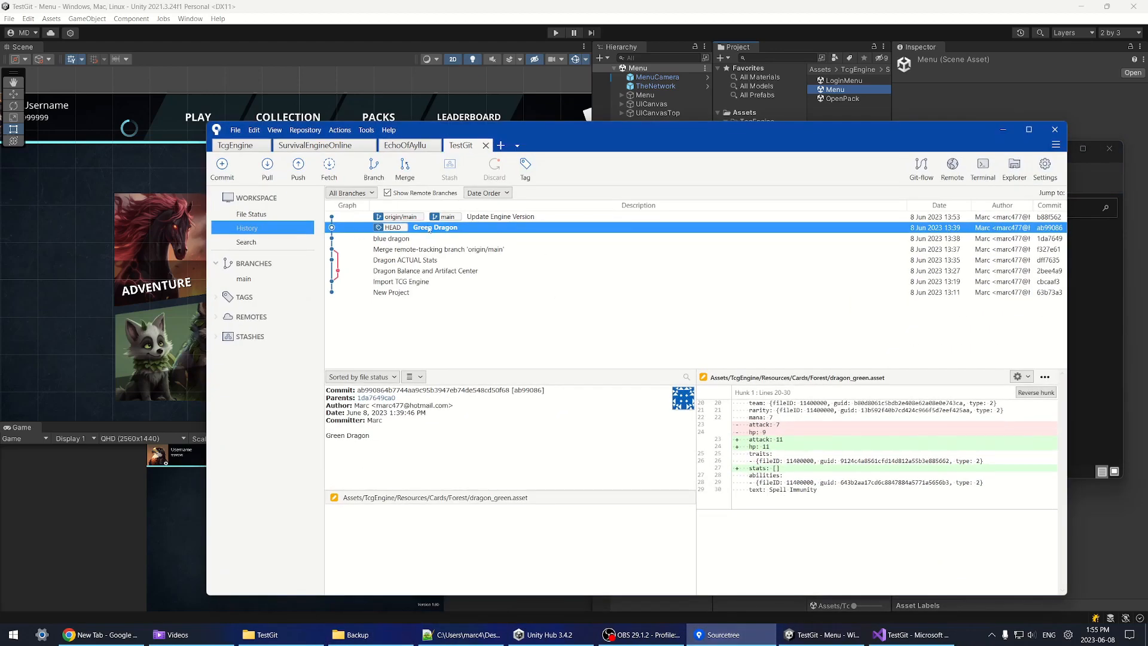
Step: Look over the Update Engine Version commit and check for pending file changes
left_click(501, 217)
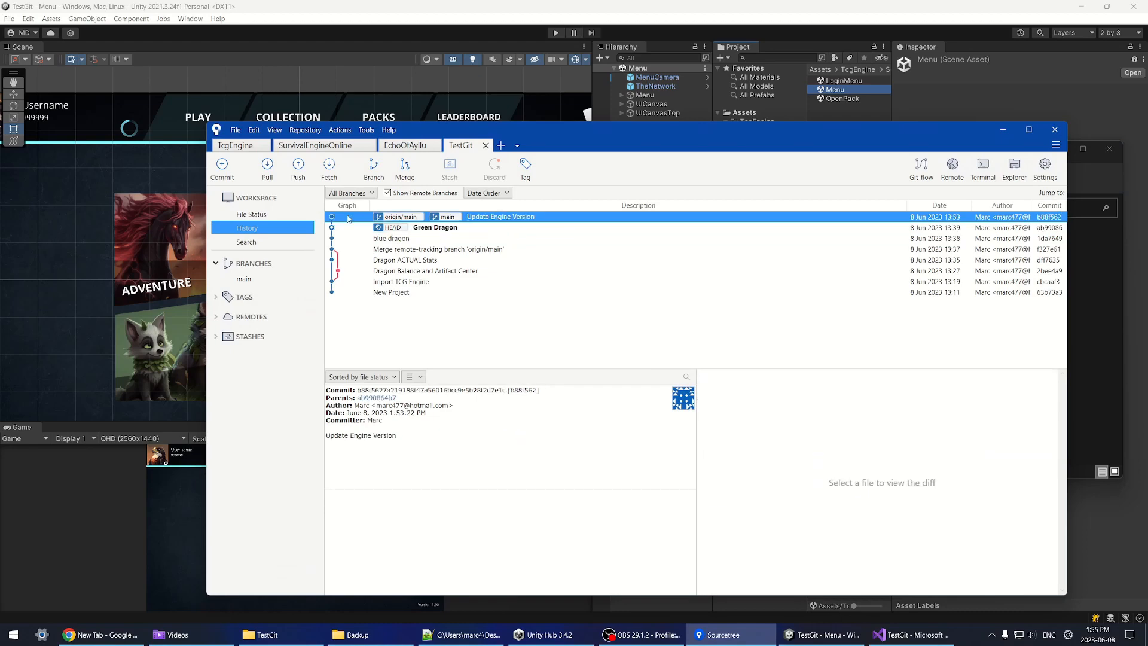
left_click(263, 214)
left_click(657, 58)
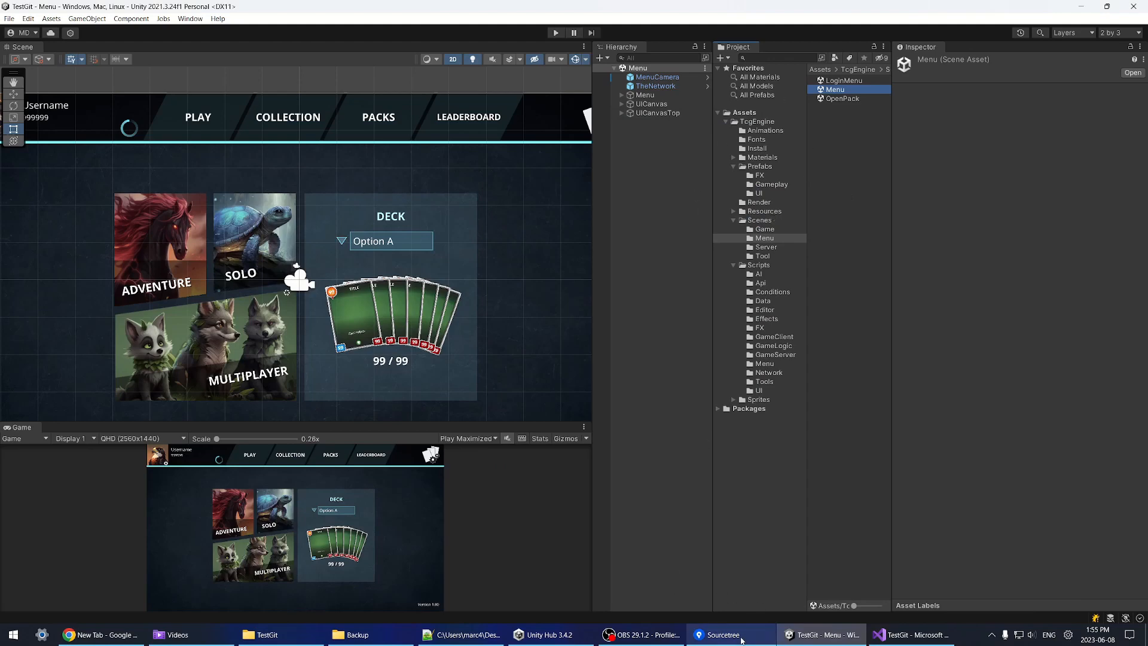
left_click(720, 634)
Step: Check out the latest main commit, Update Engine Version, and dismiss Unity's fatal error
left_click(244, 229)
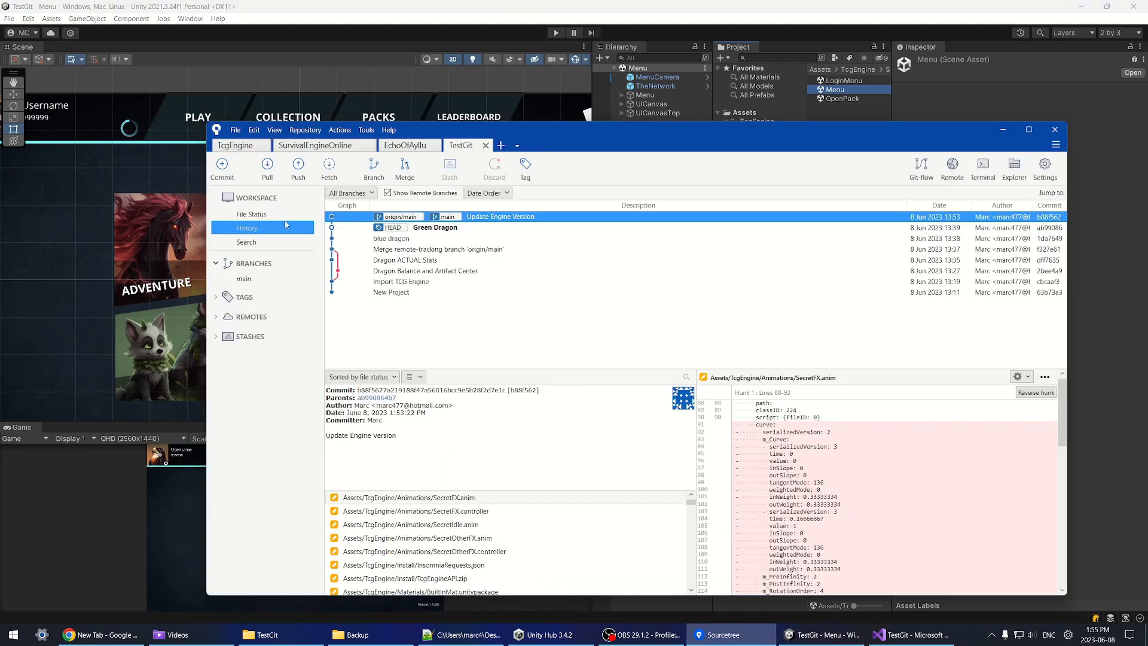
double_click(504, 219)
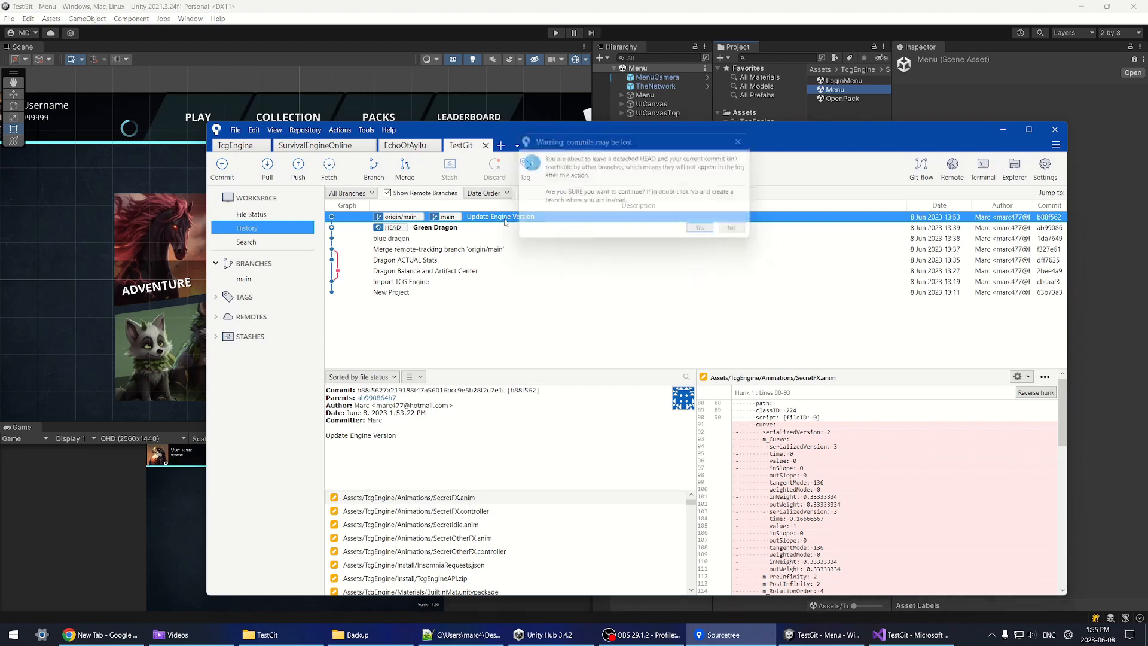
left_click(709, 233)
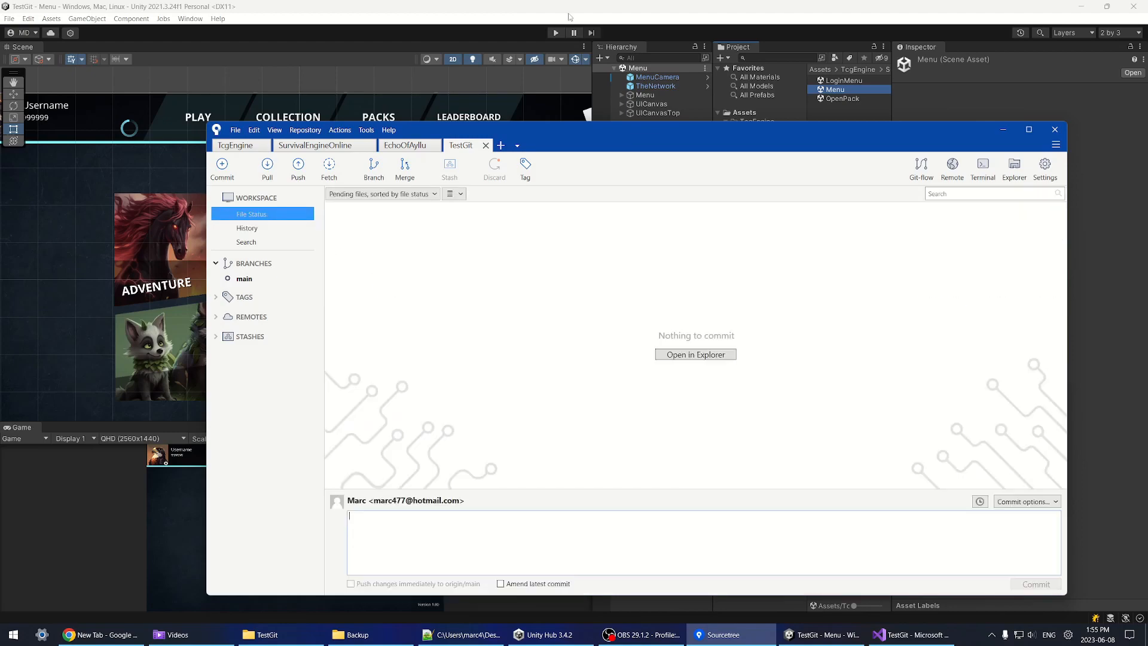
key("alt+Tab")
left_click(910, 635)
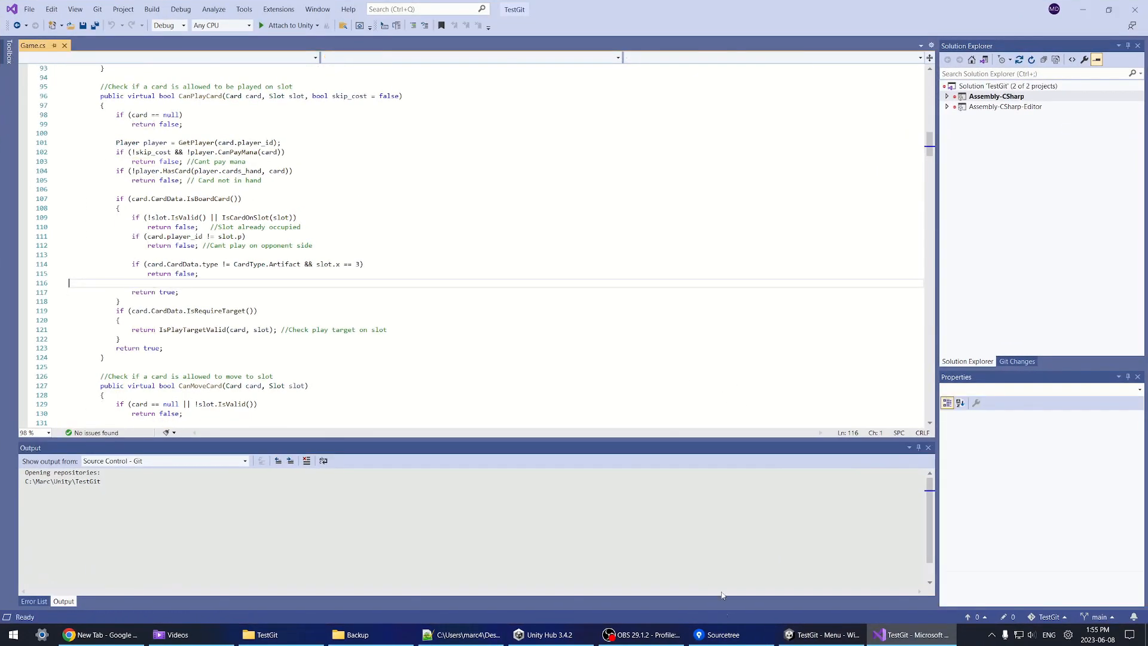
left_click(798, 638)
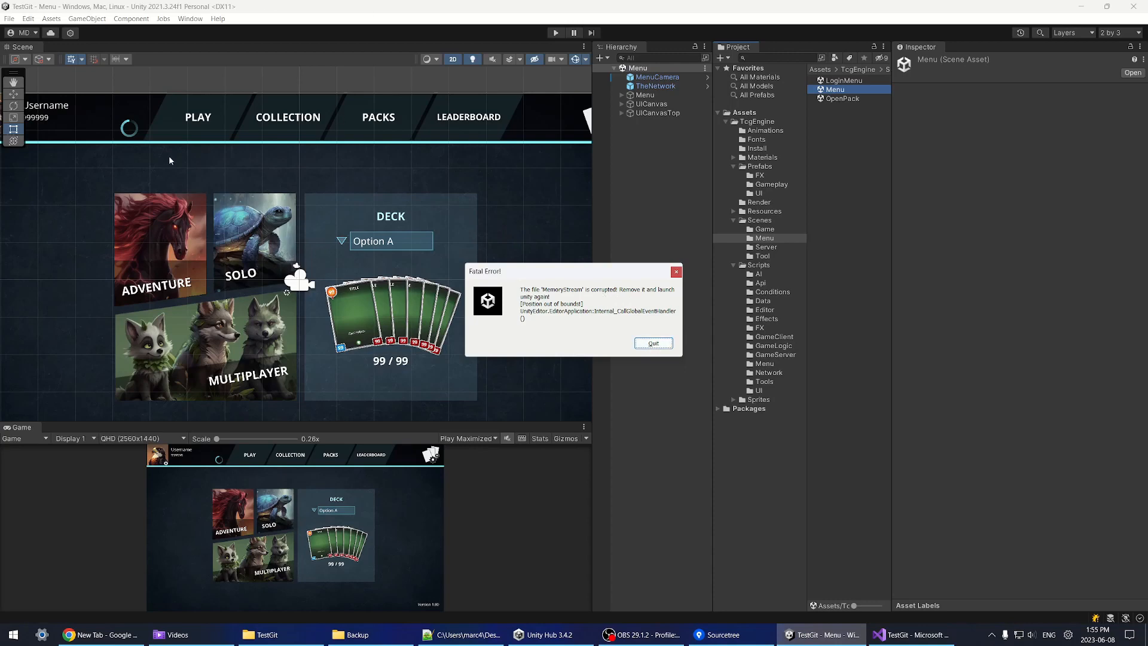
left_click(653, 343)
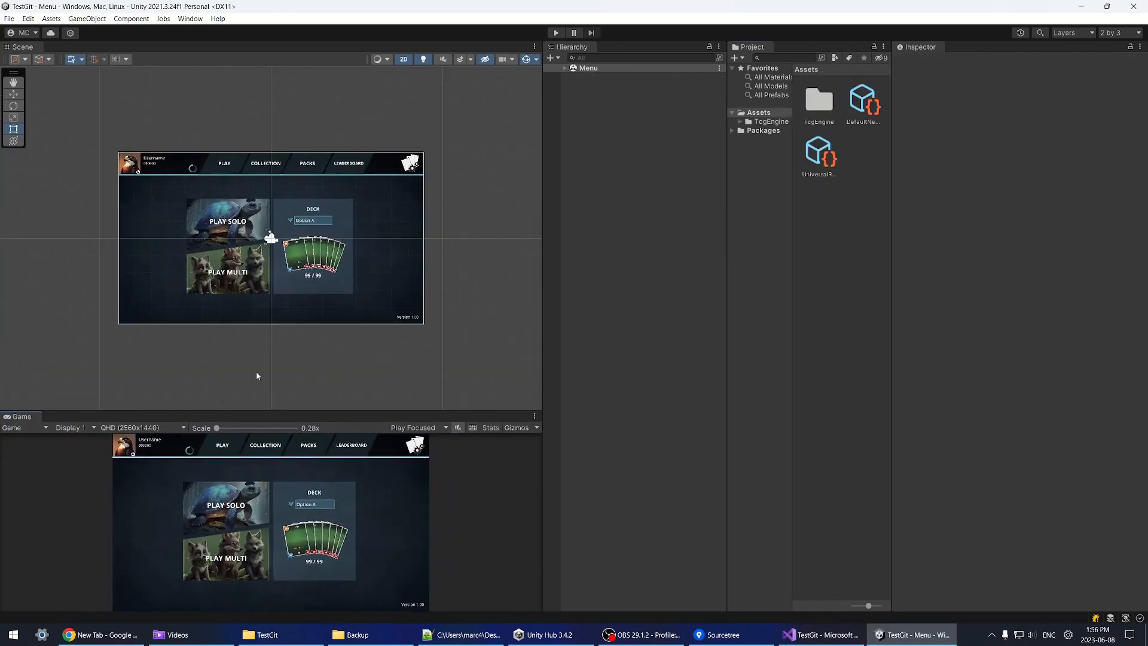
Step: Switch the Project assets to compact list view, then select both files in the Backup folder
left_click(722, 635)
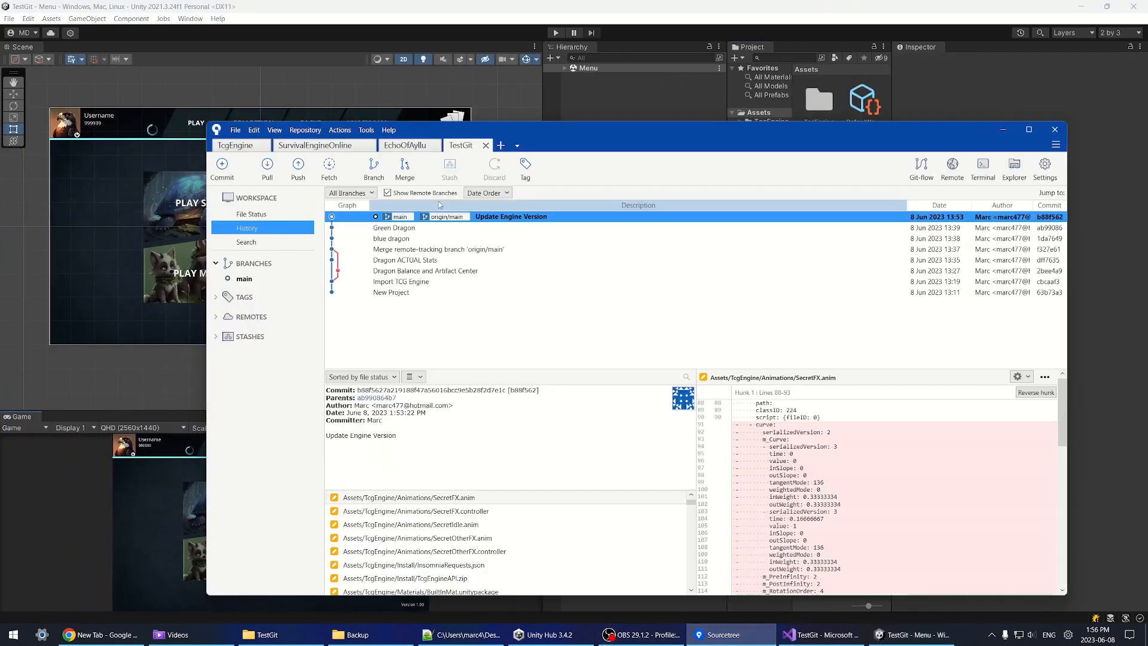
left_click(152, 165)
scroll(152, 165, "up", 3)
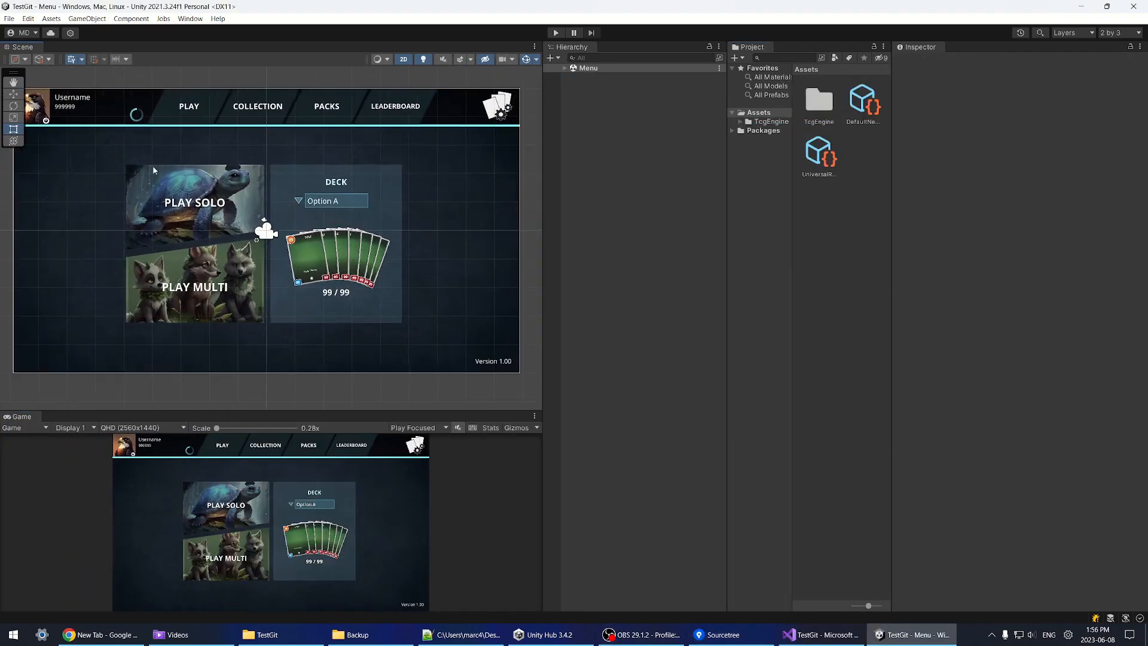
scroll(152, 165, "up", 1)
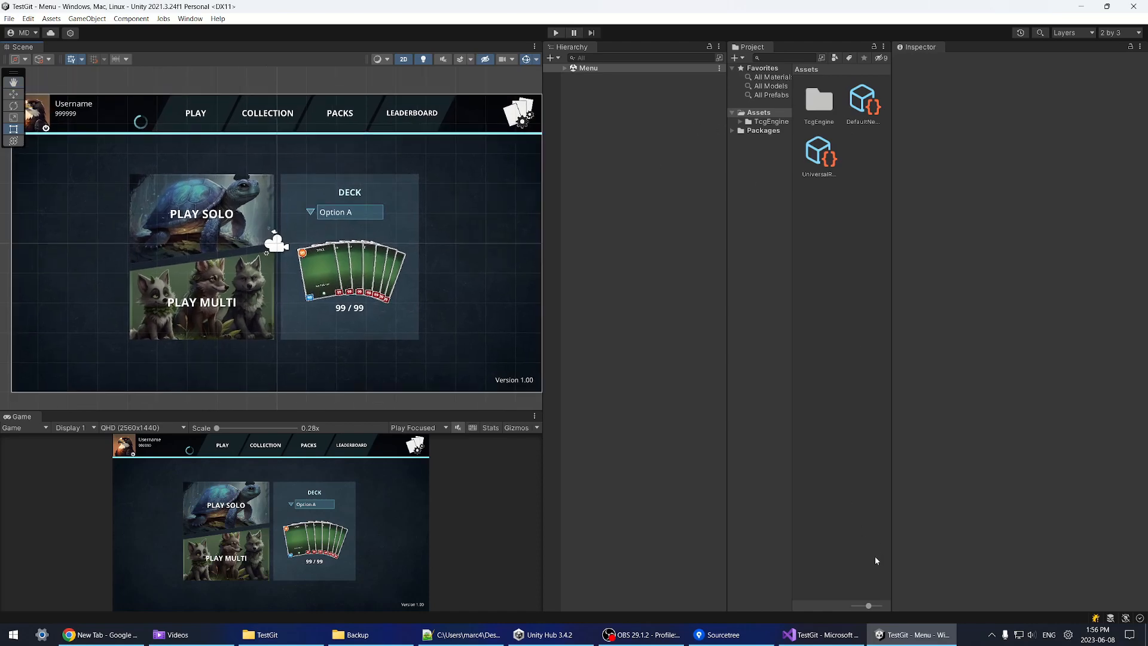
left_click_drag(870, 607, 878, 606)
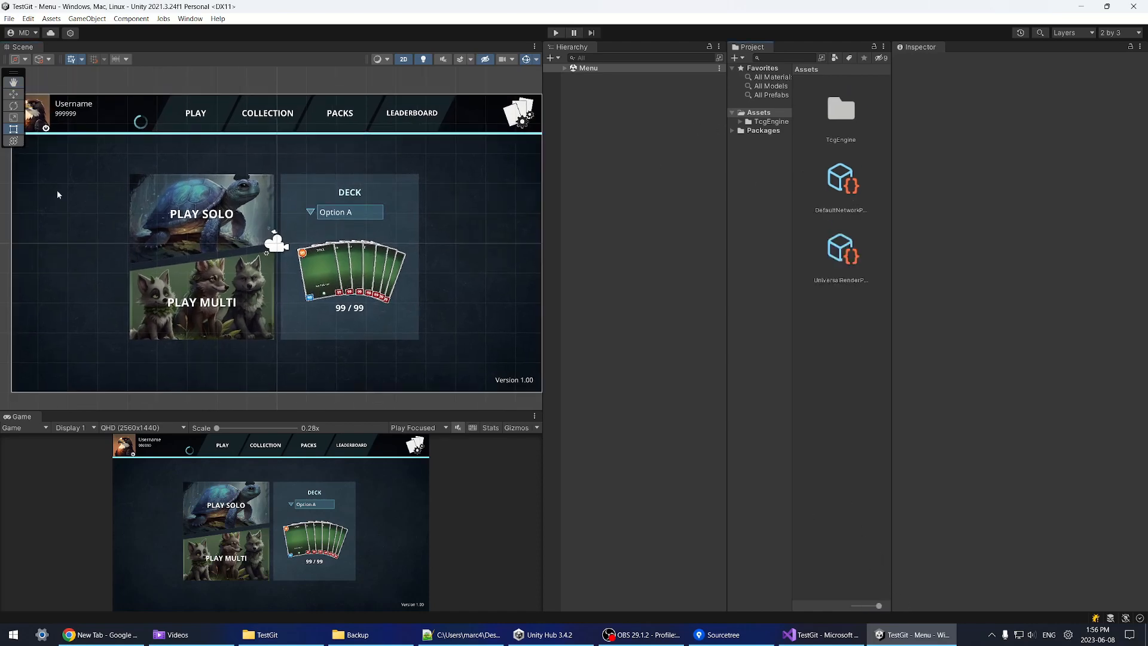
scroll(859, 557, "down", 3, "ctrl")
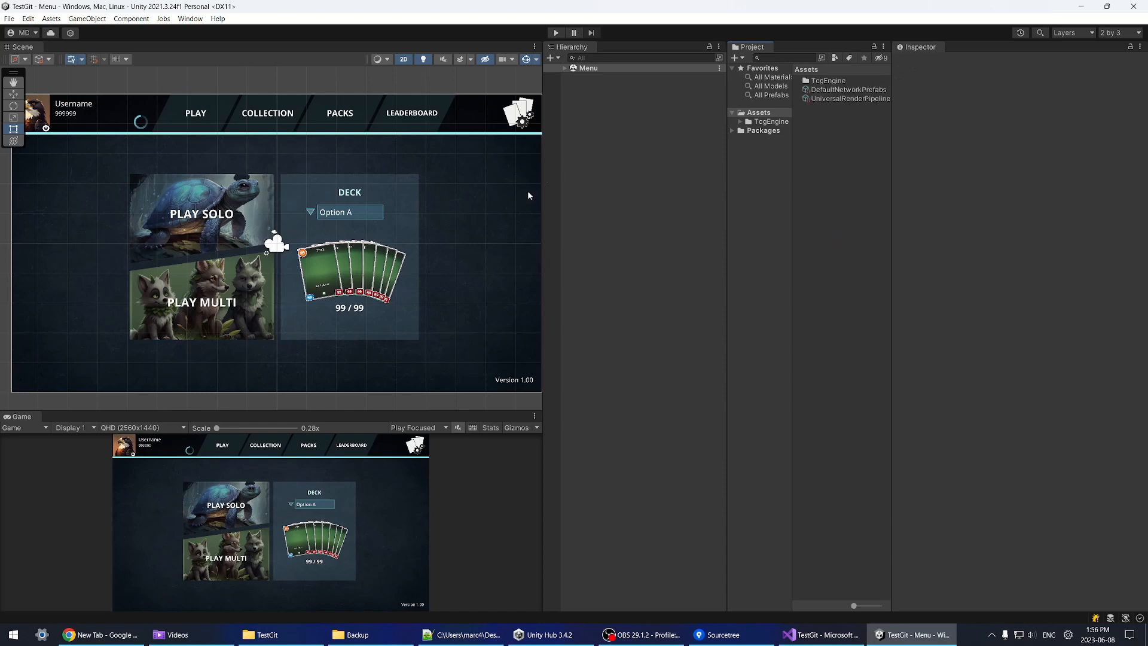
scroll(279, 272, "down", 2)
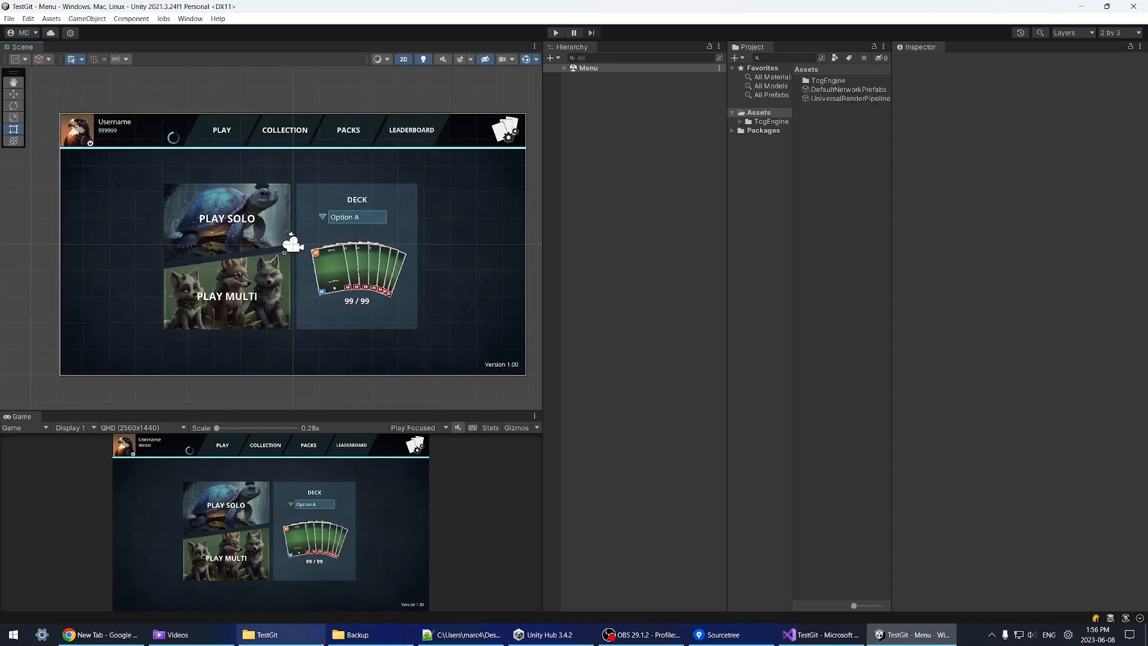
left_click(358, 635)
left_click_drag(761, 335, 731, 254)
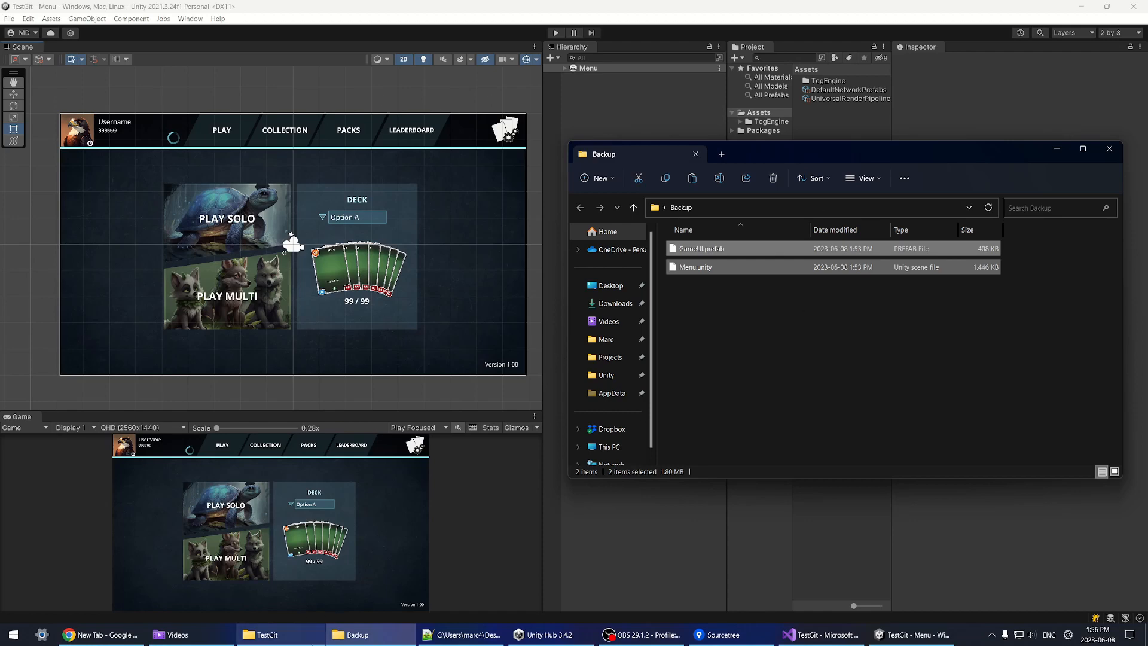
Step: Navigate the TestGit project folder to Assets/TcgEngine/Scenes/Menu
mouse_move(275, 633)
left_click(280, 587)
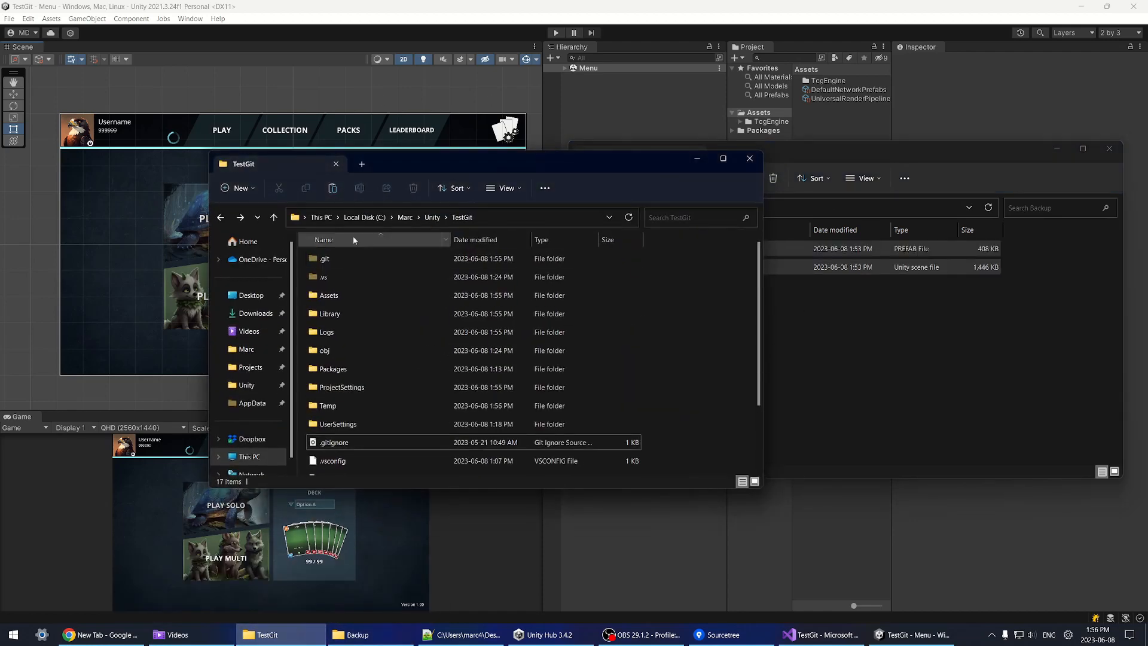
double_click(335, 297)
left_click(335, 258)
double_click(334, 258)
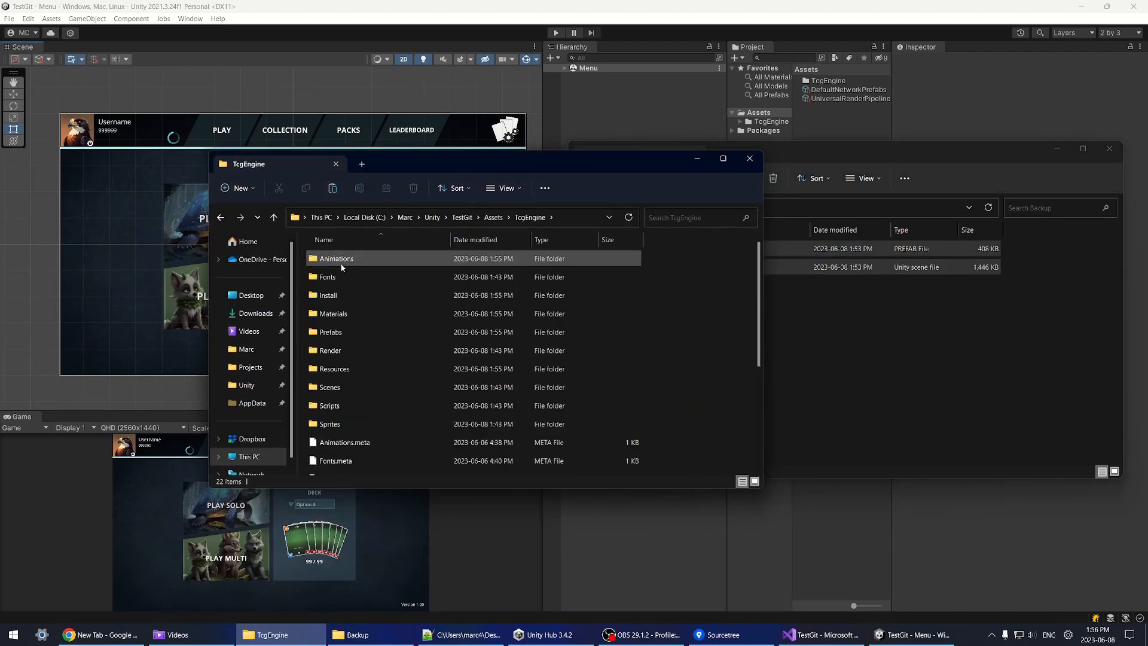
double_click(340, 386)
double_click(342, 282)
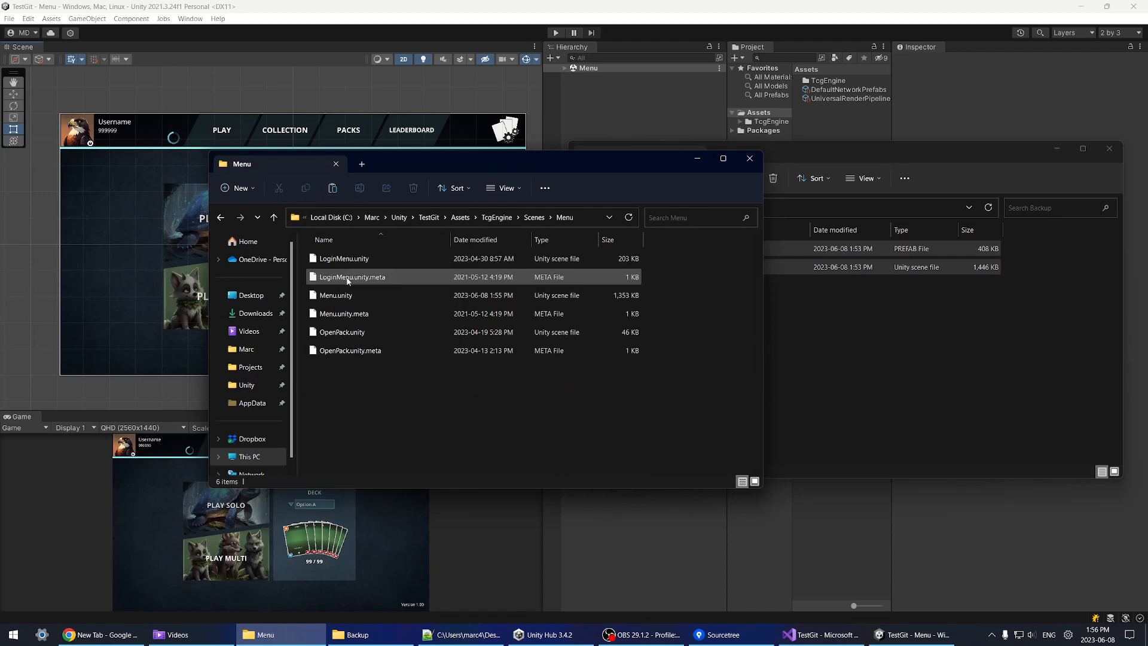
Step: Replace the project's Menu.unity with the backup copy
left_click(768, 292)
left_click(709, 267)
left_click(382, 425)
key("ctrl+v")
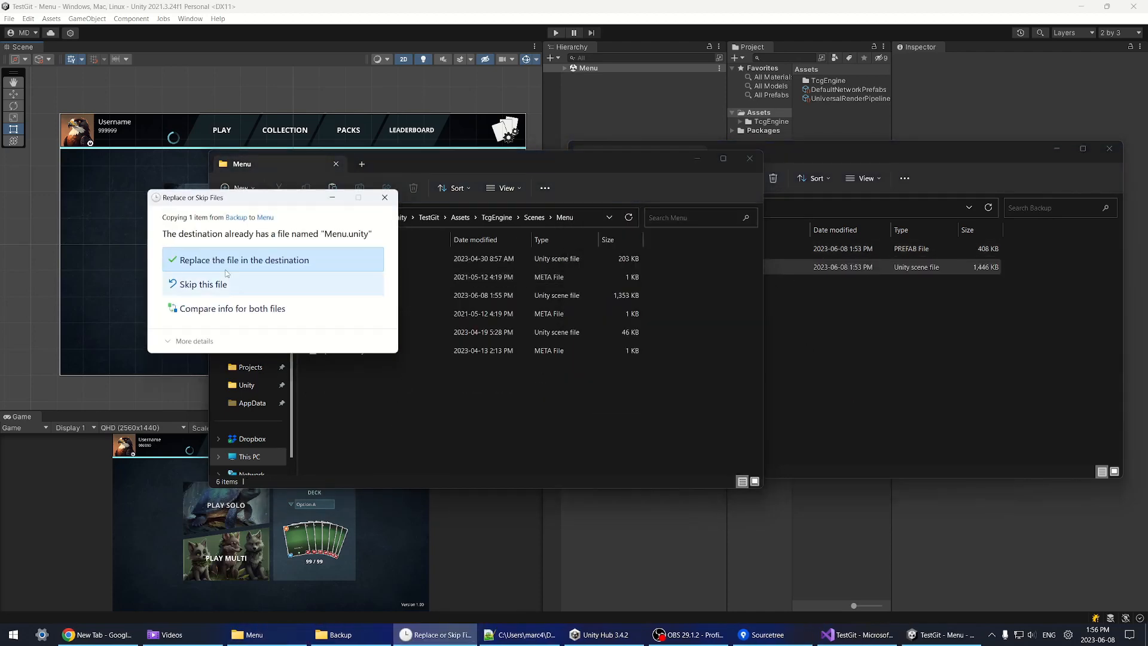
left_click(229, 260)
Step: Replace GameUI.prefab in Prefabs with the backup and reload the Menu scene in Unity
left_click(937, 408)
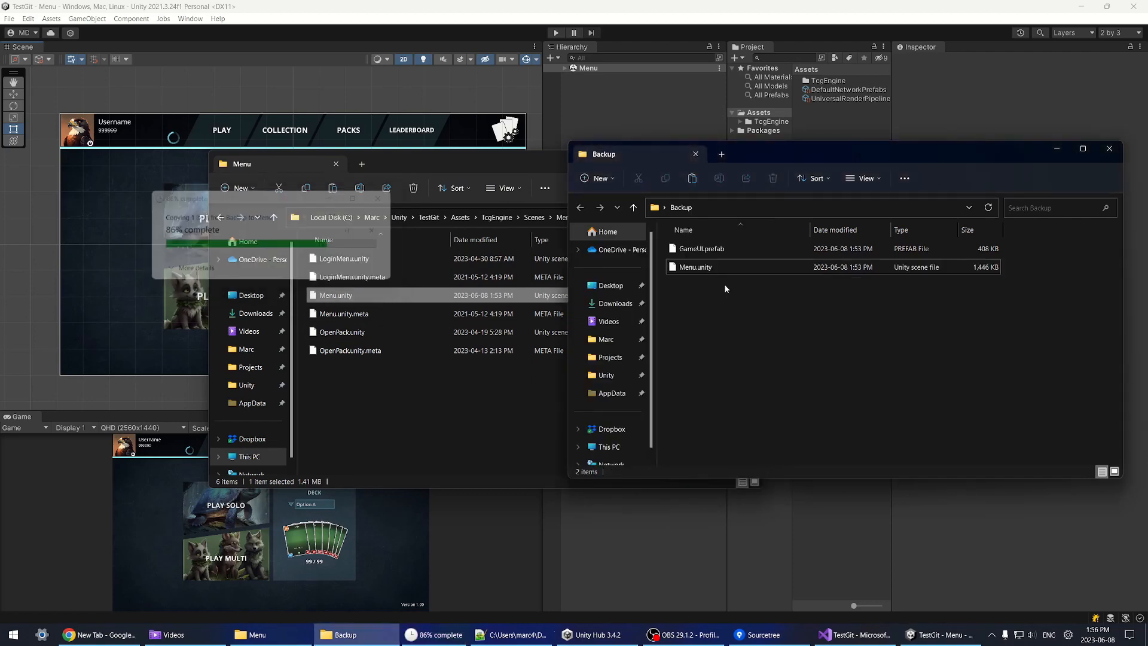
left_click(720, 248)
left_click(378, 375)
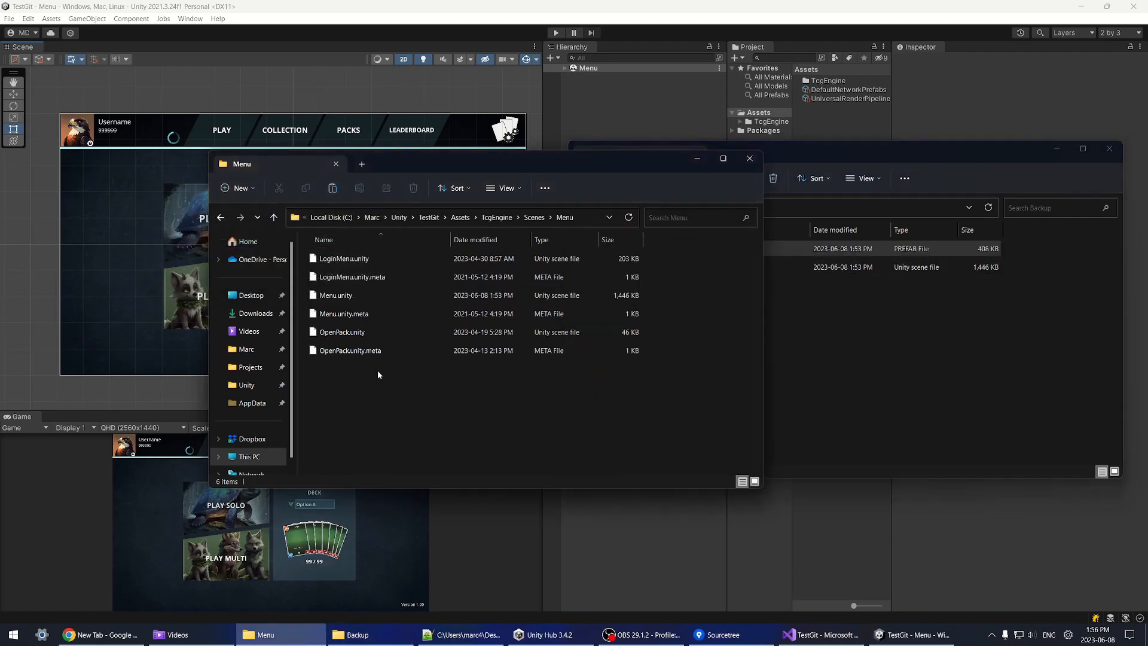
left_click(541, 218)
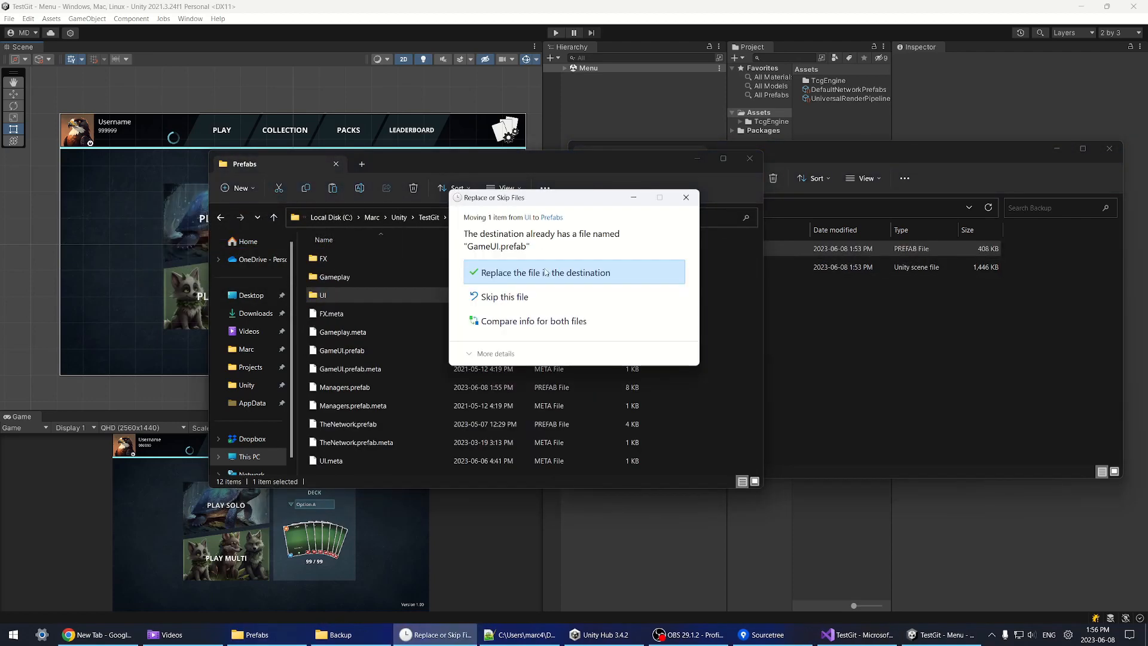
left_click(545, 272)
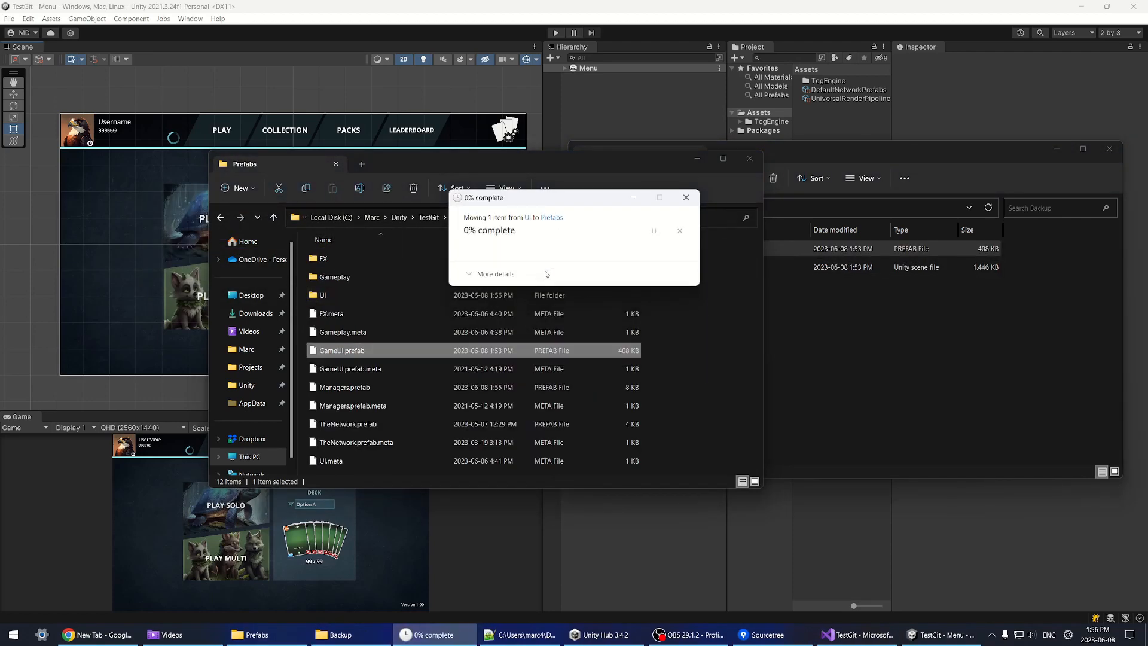
left_click(572, 4)
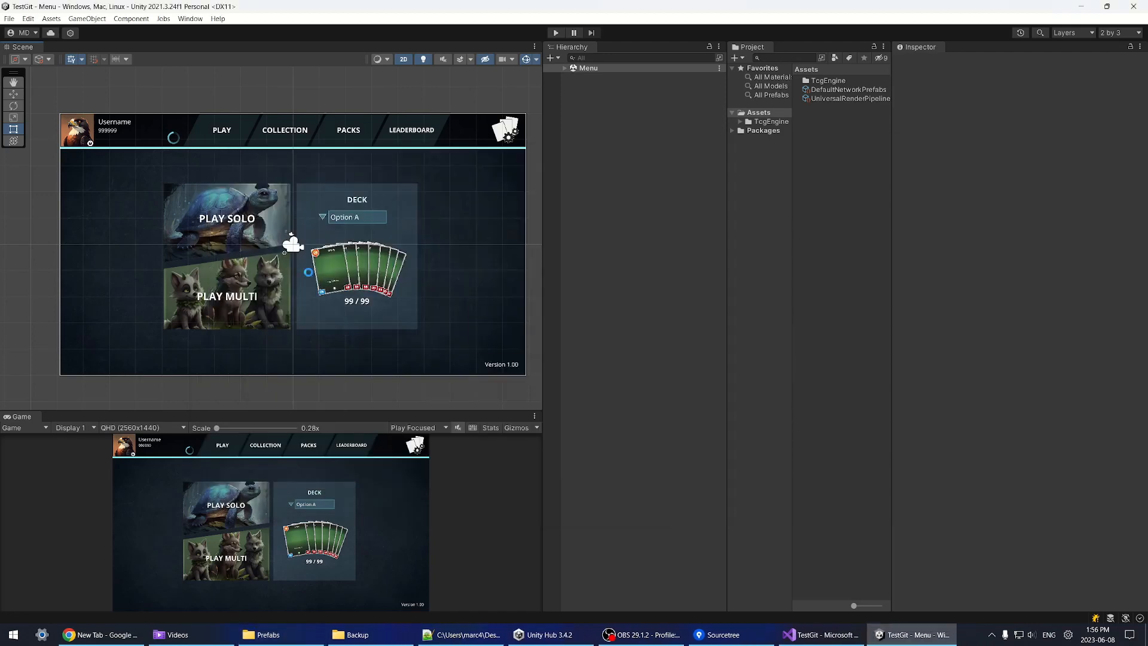
left_click(603, 340)
scroll(399, 242, "up", 3)
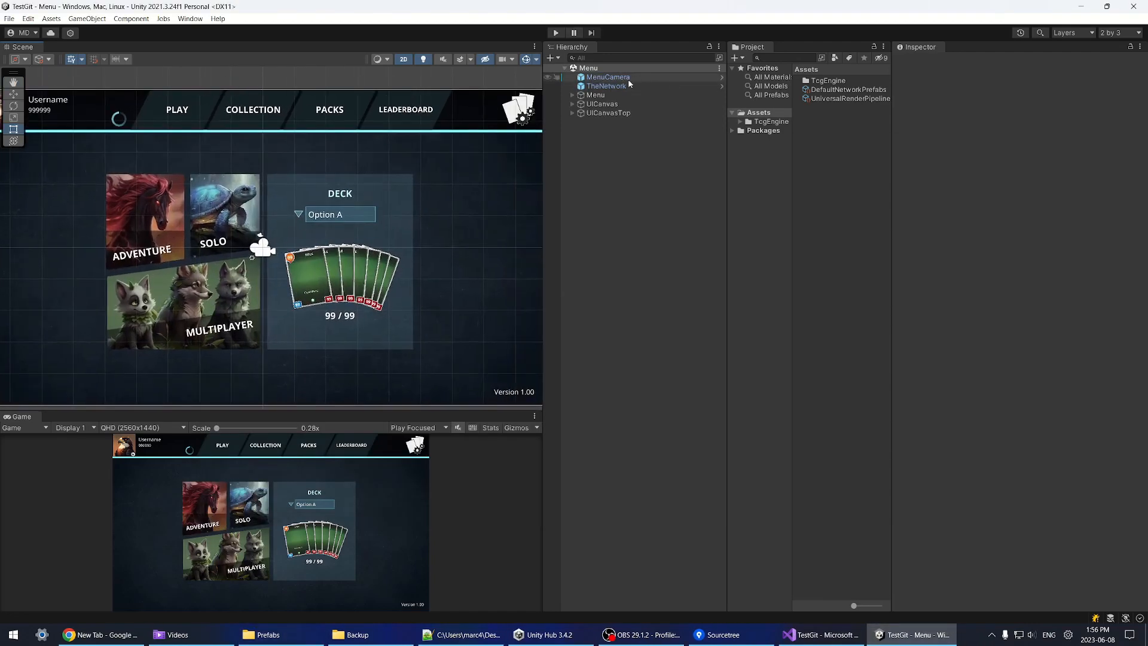
Step: Deactivate the AdventurePanel under UICanvas
left_click(572, 104)
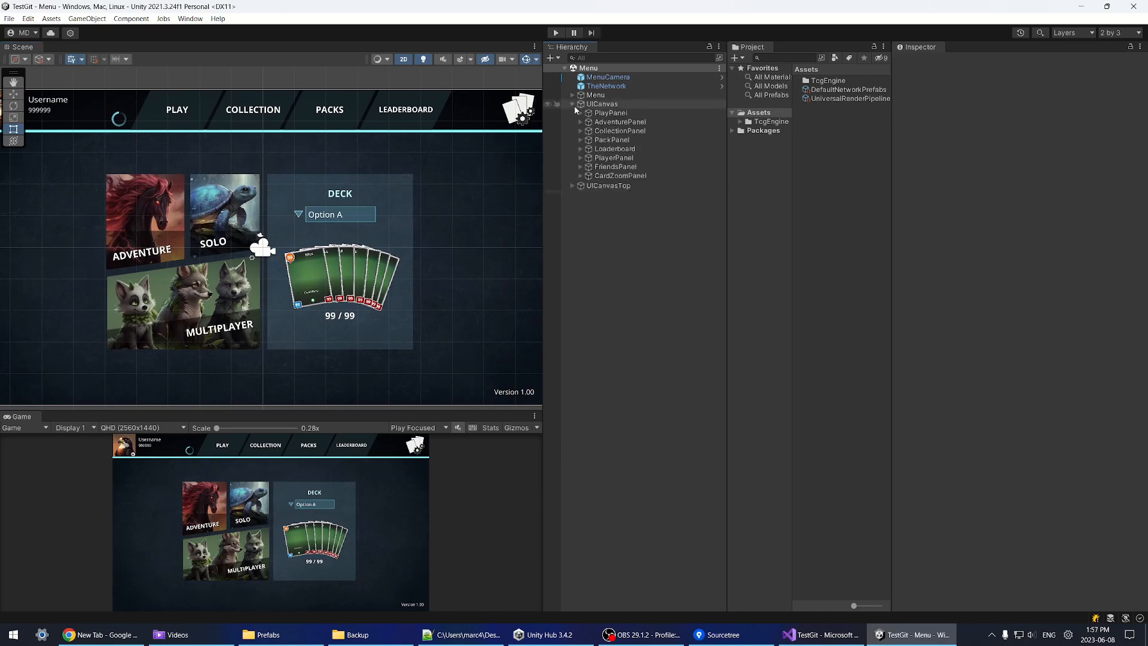
left_click(602, 122)
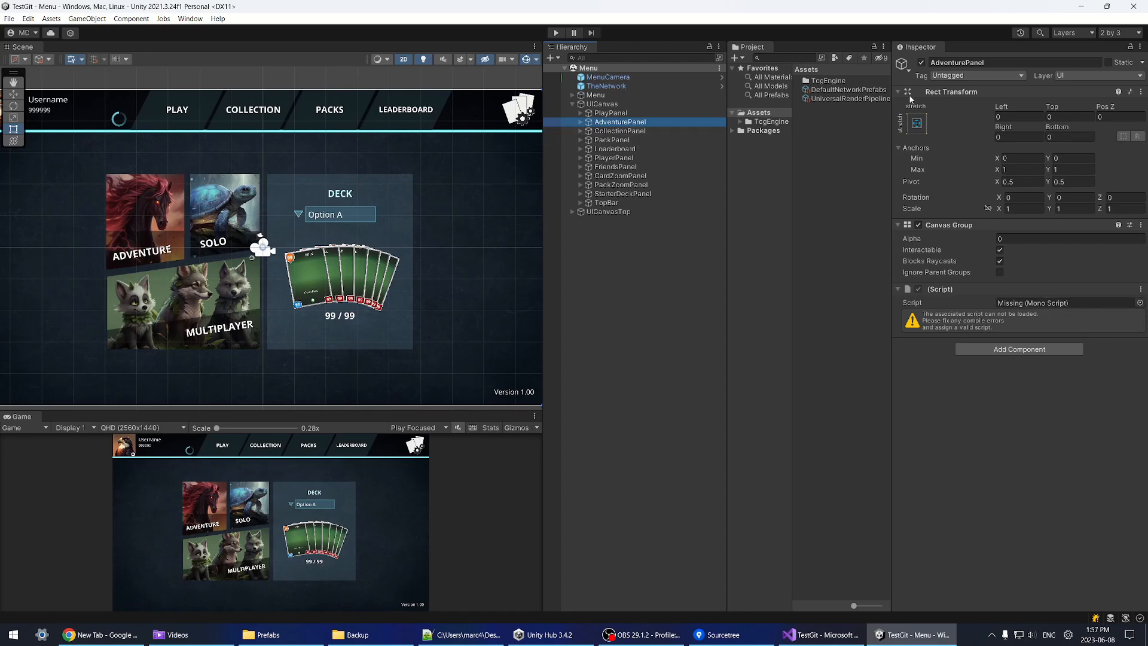
left_click(922, 62)
Step: Review the CollectionPanel settings, clear the selection, and run the Menu scene
left_click(621, 130)
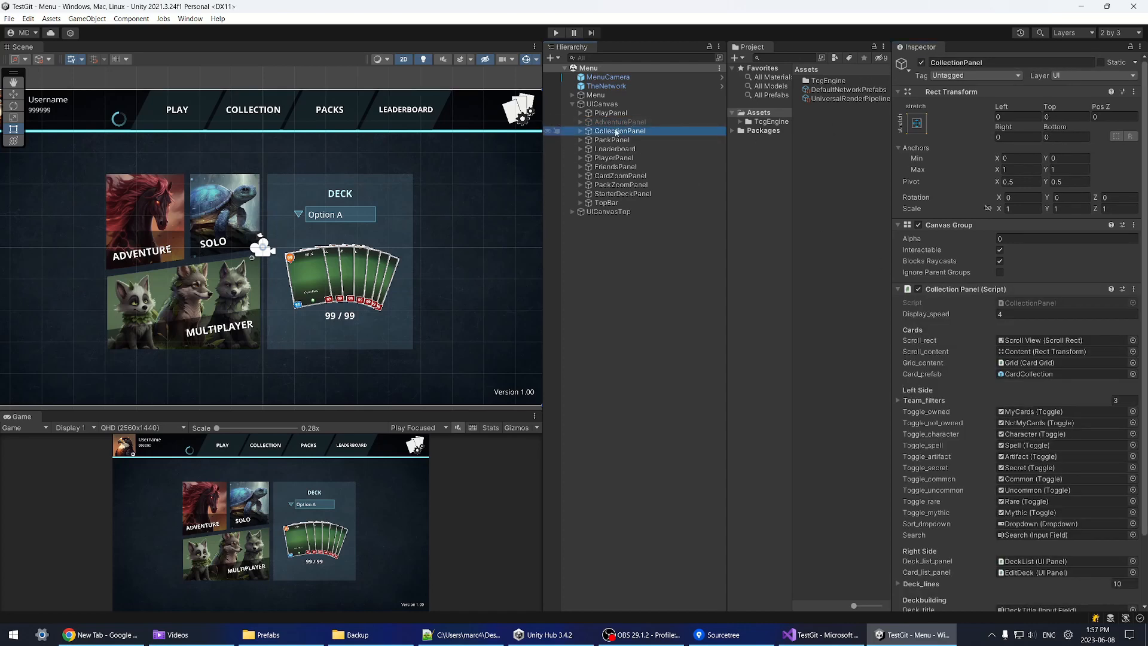
left_click(621, 122)
double_click(621, 123)
left_click(621, 130)
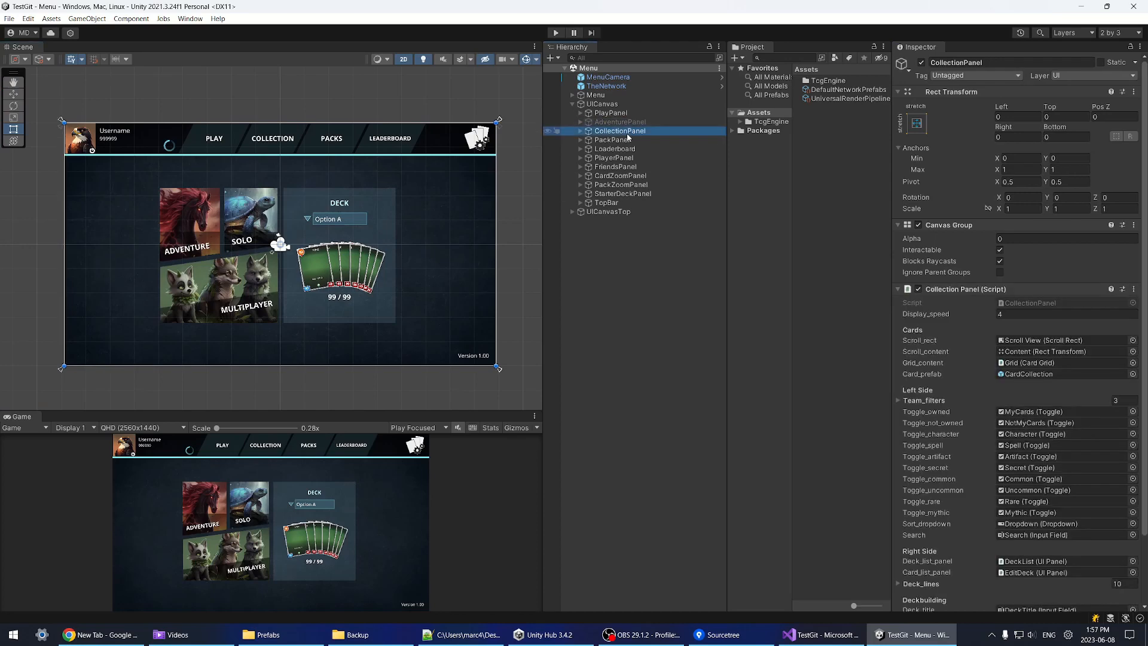
left_click(629, 122)
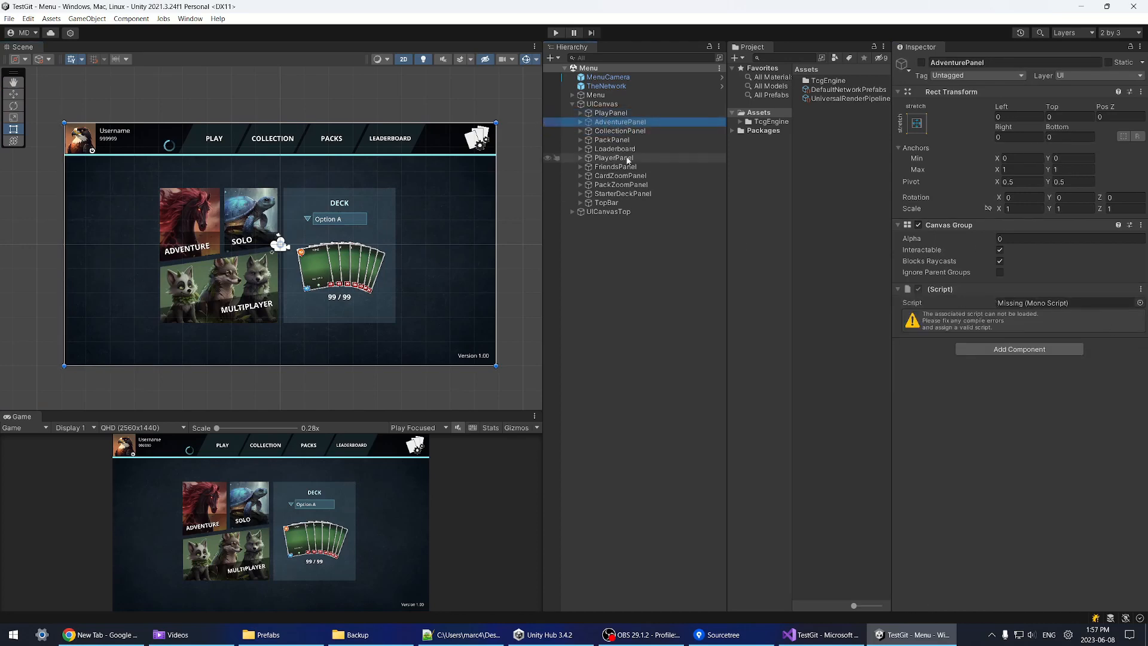
left_click(621, 130)
scroll(1084, 363, "down", 3)
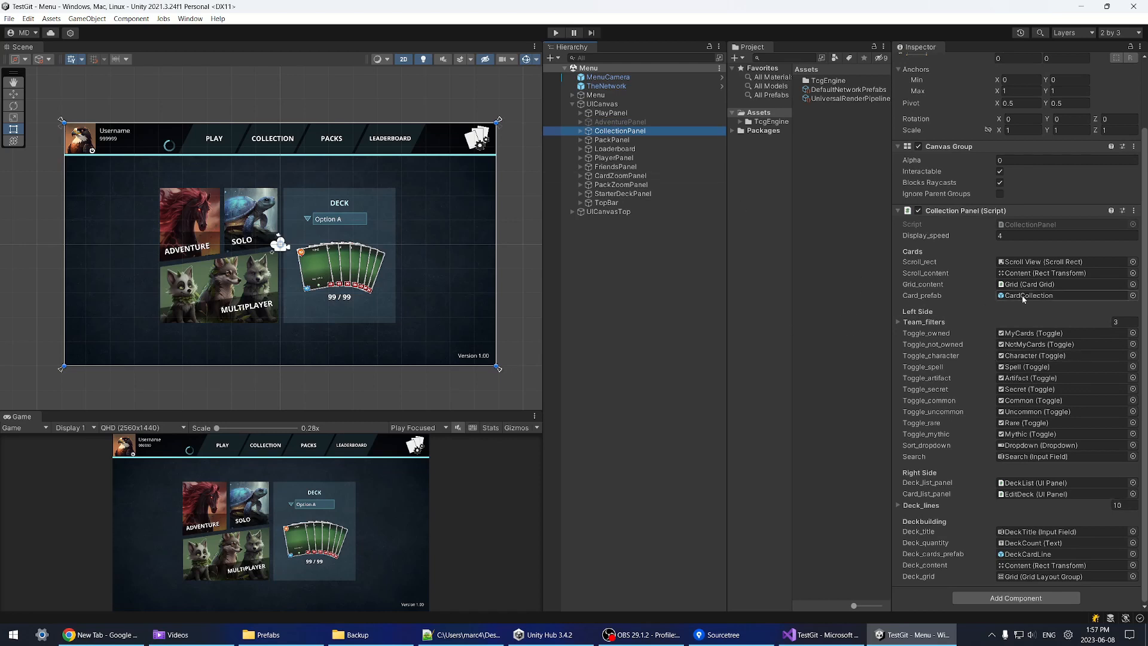
left_click(678, 317)
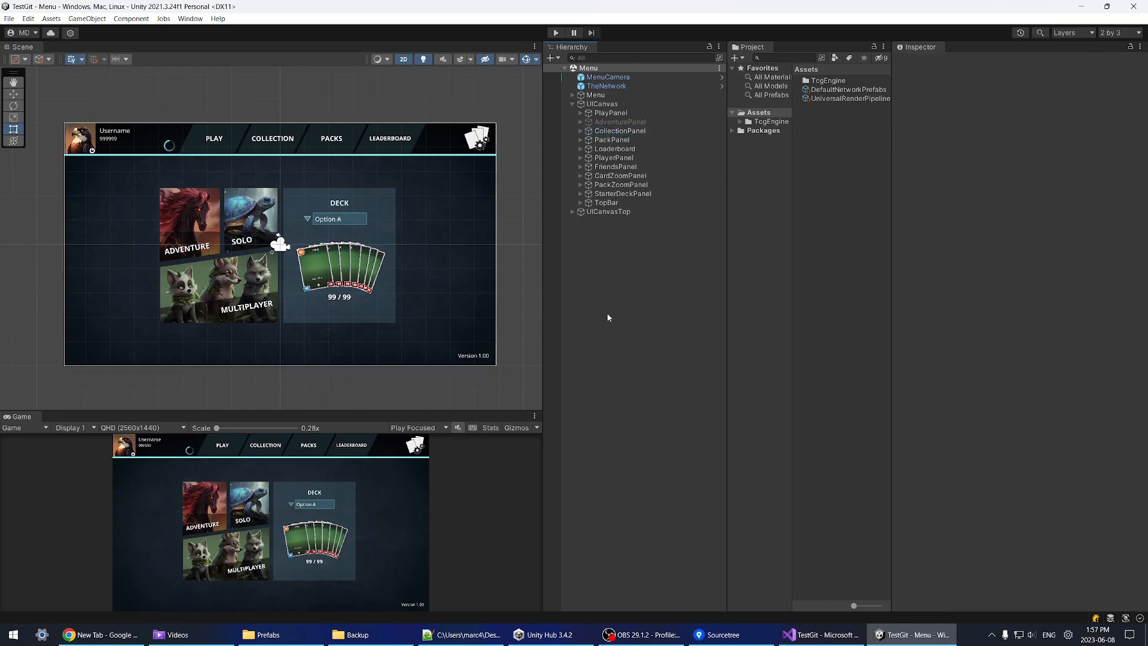
left_click(555, 33)
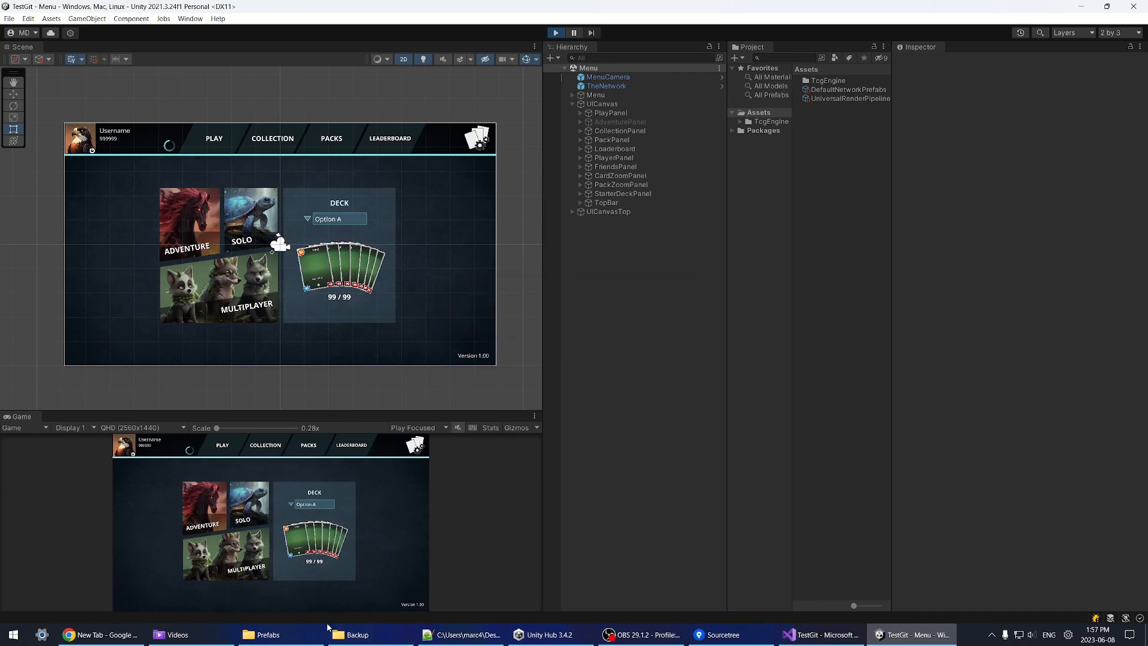
Step: Follow the Console's missing-script warnings to the Level9 button, inspect its components, then stop play mode
left_click(293, 617)
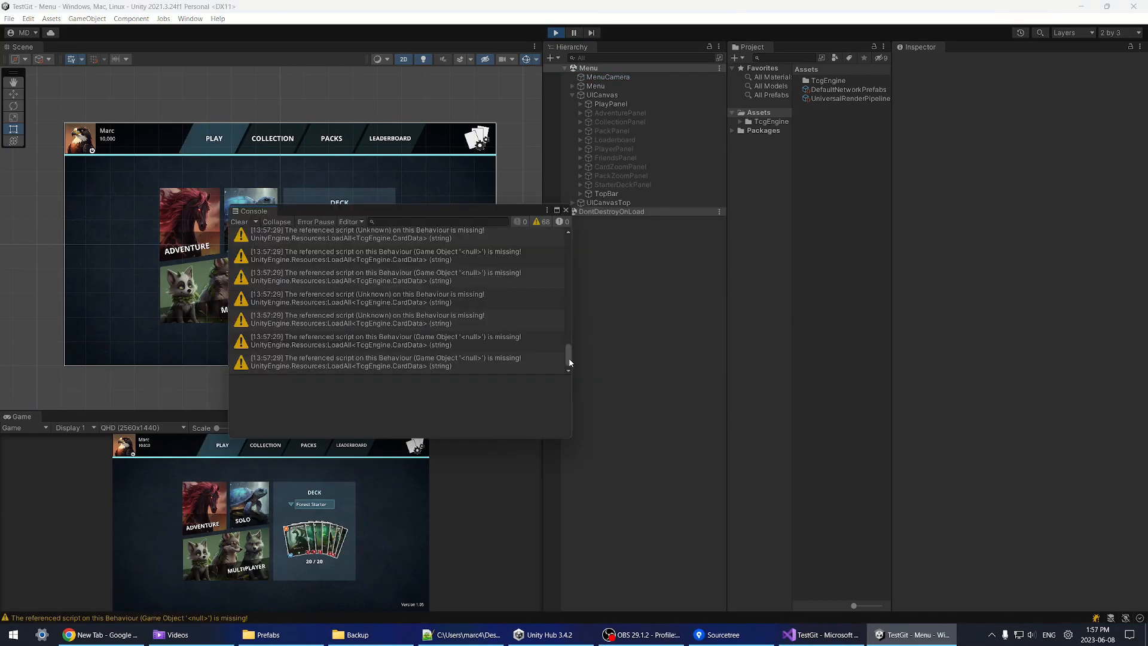
left_click_drag(568, 359, 577, 207)
left_click(404, 238)
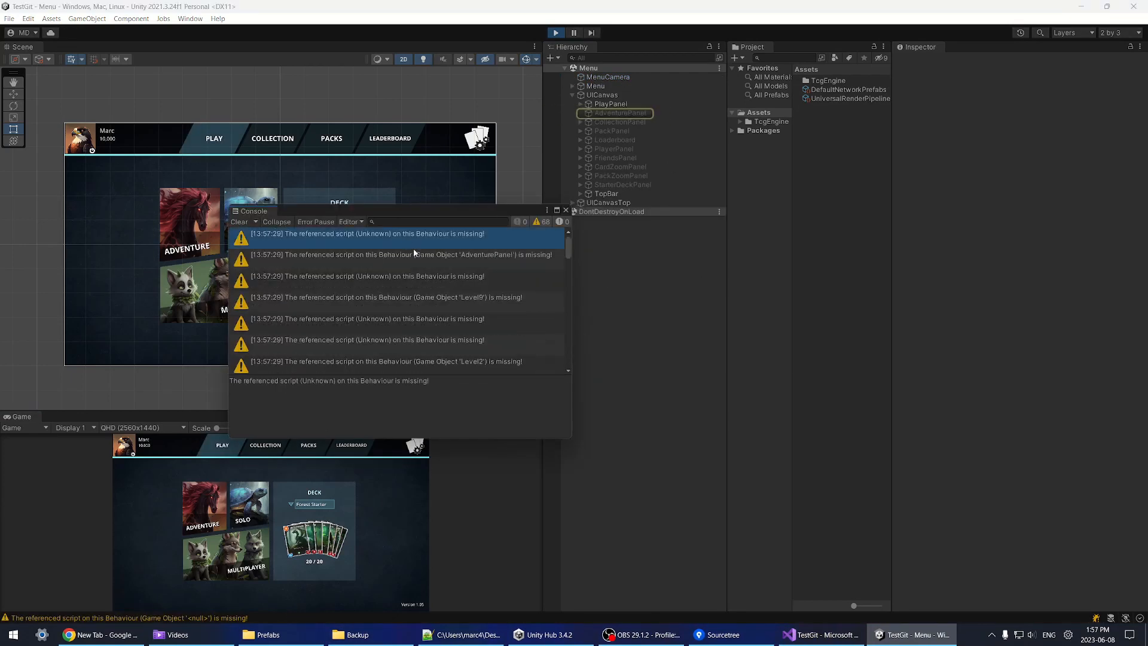
left_click(414, 251)
left_click(418, 276)
left_click(622, 249)
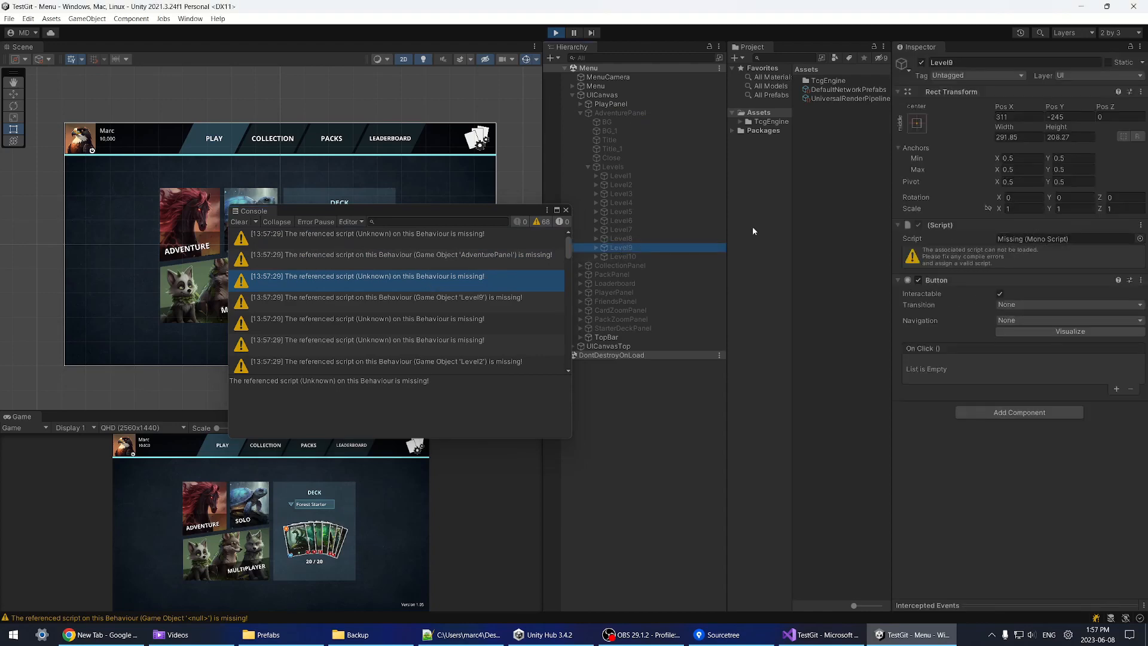
left_click(566, 210)
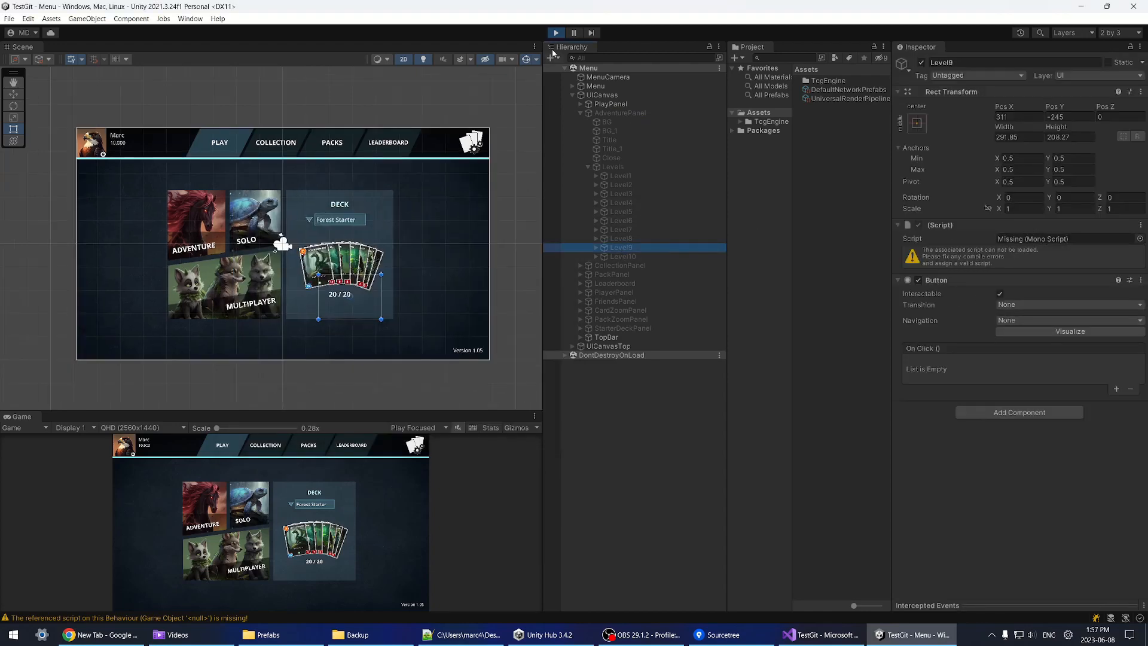
left_click(555, 32)
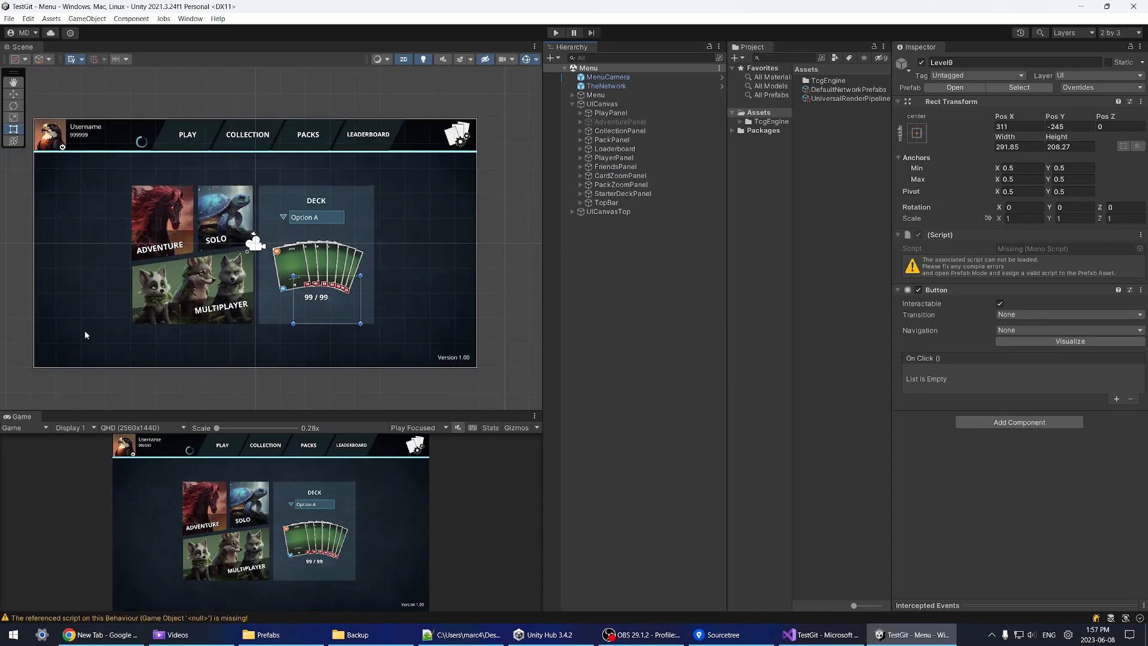
Step: Arrange the Backup and Prefabs Explorer windows and select the backup GameUI.prefab
left_click(357, 634)
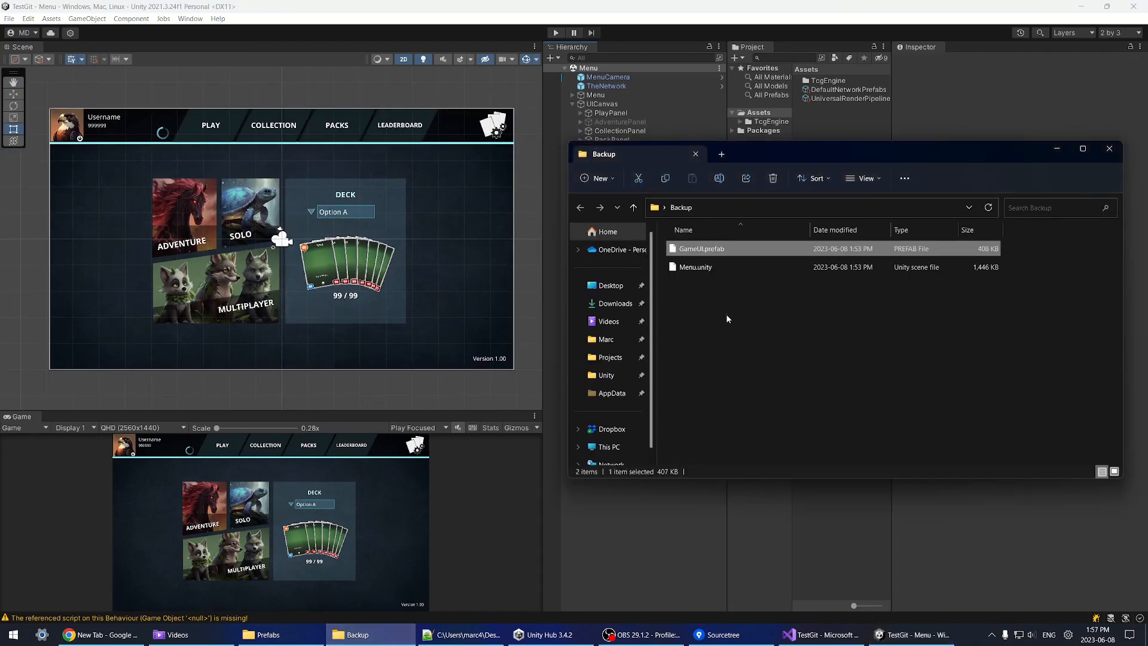
left_click(809, 384)
left_click(1057, 148)
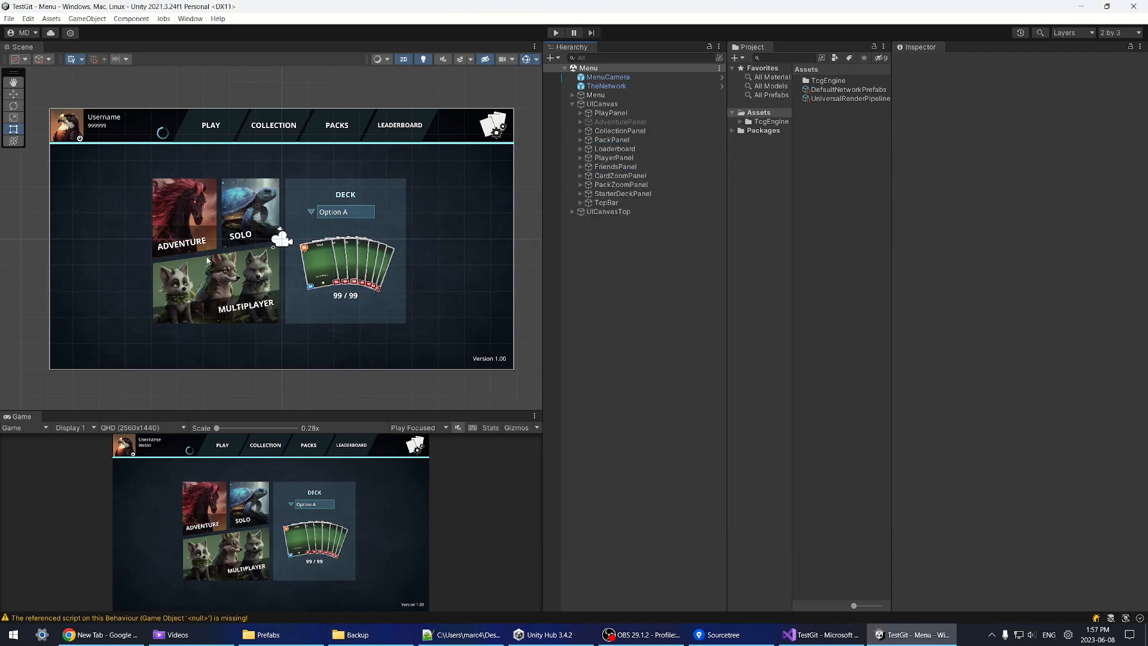
scroll(242, 236, "down", 1)
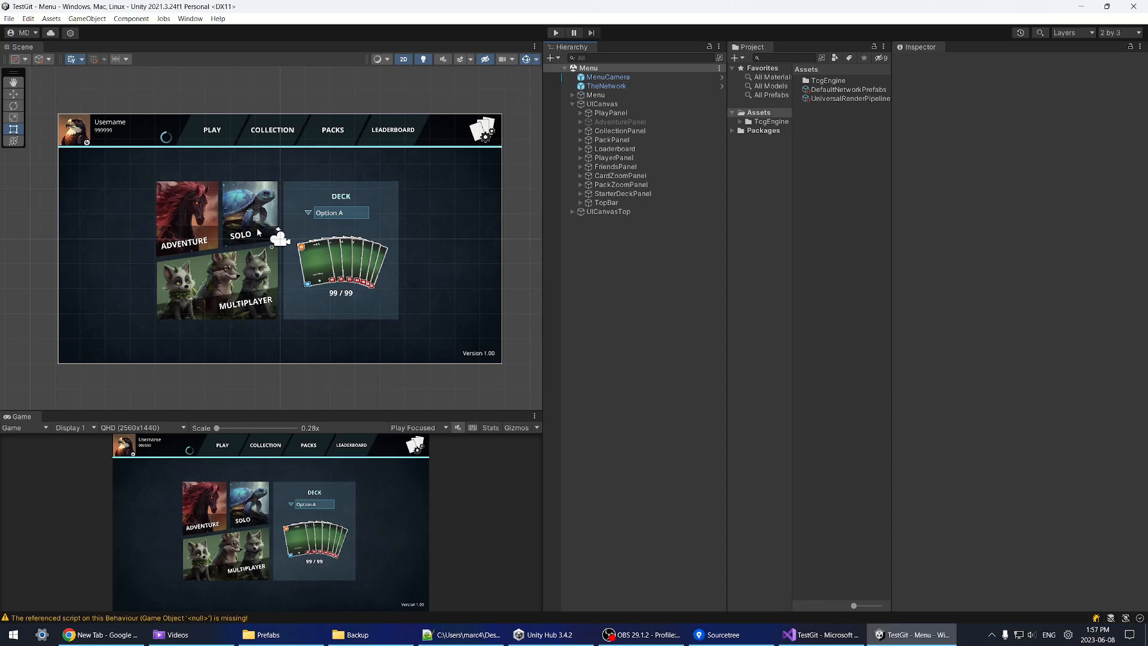
scroll(269, 239, "up", 2)
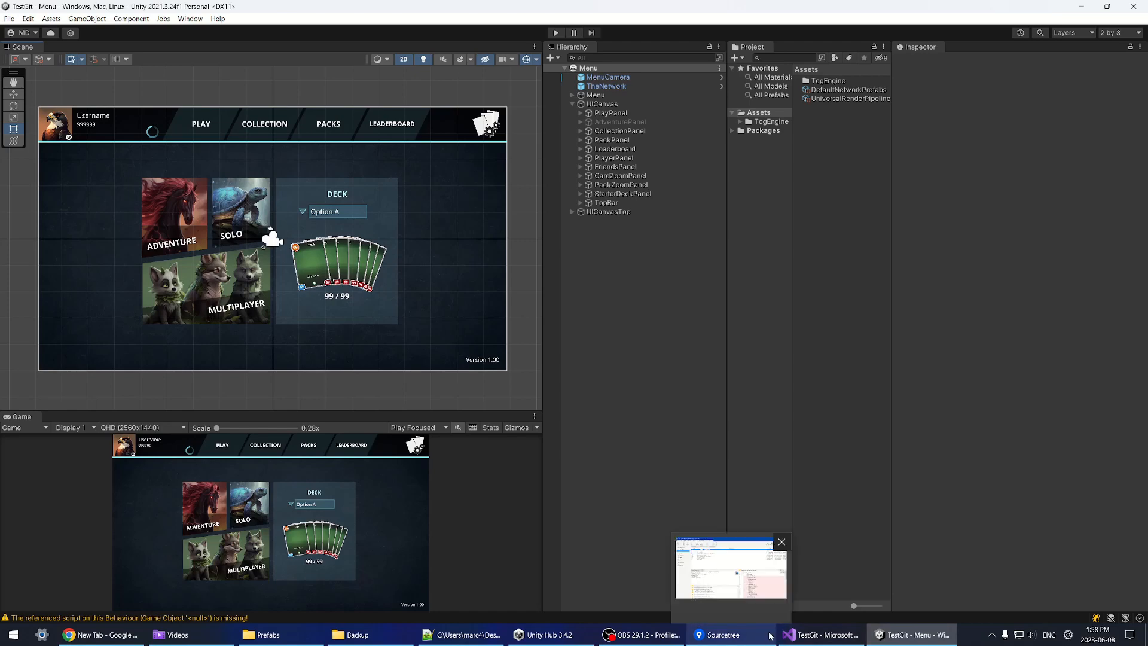
left_click(301, 641)
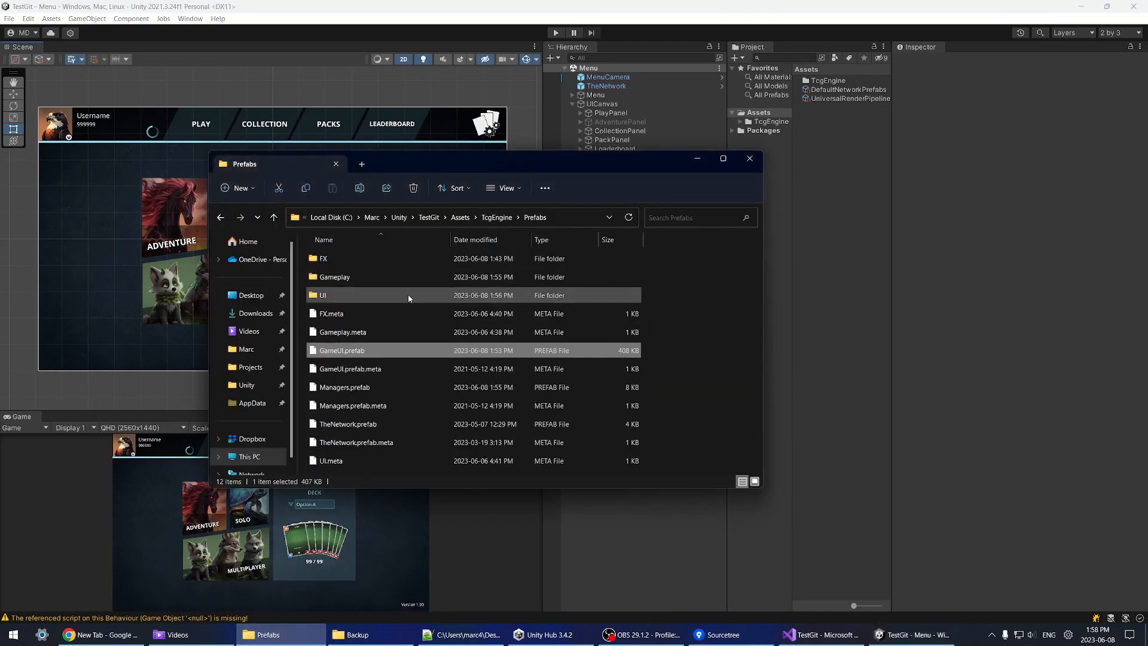
left_click(357, 634)
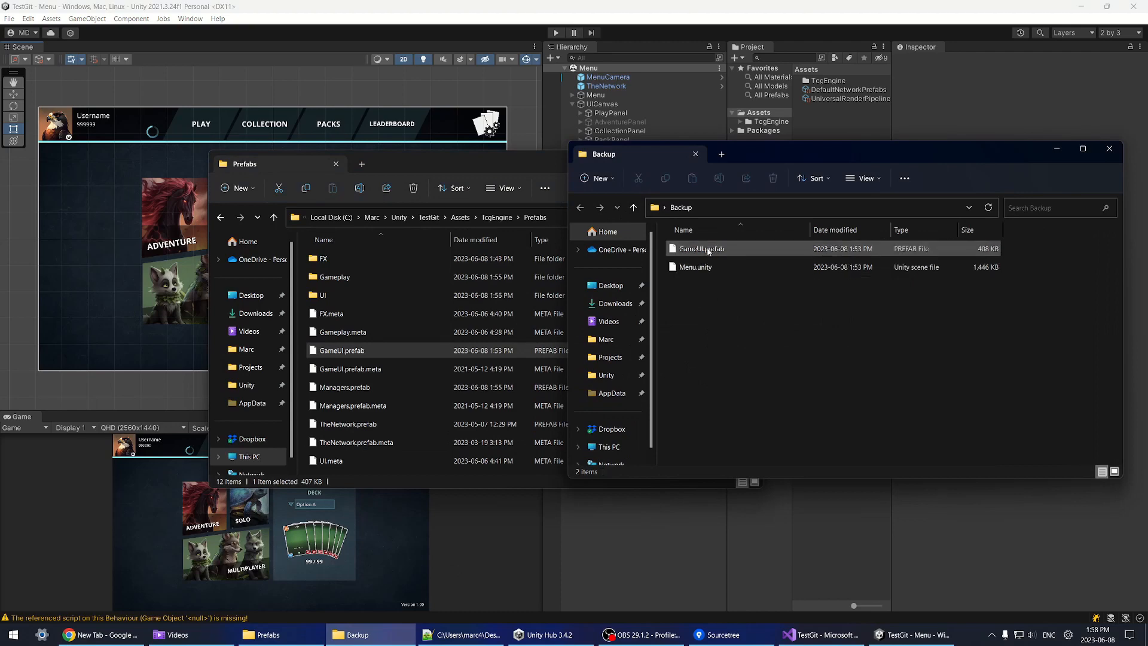
left_click(709, 250)
Step: Discard the uncommitted changes to GameUI.prefab in Sourcetree's File Status
left_click(723, 634)
left_click(251, 213)
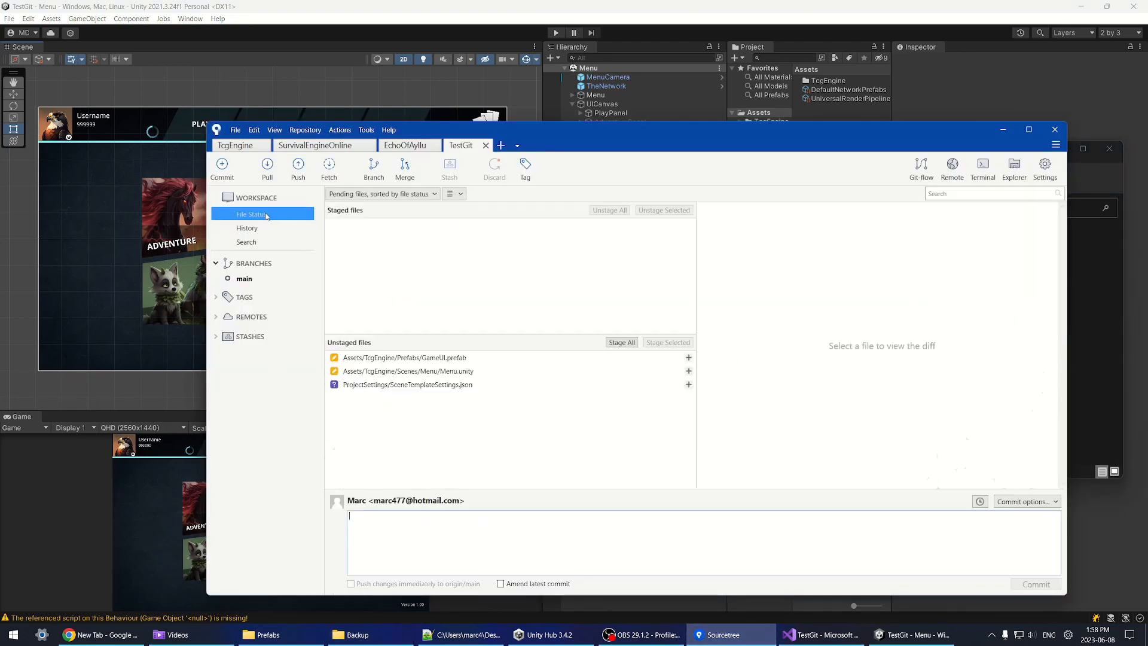
right_click(438, 358)
left_click(469, 456)
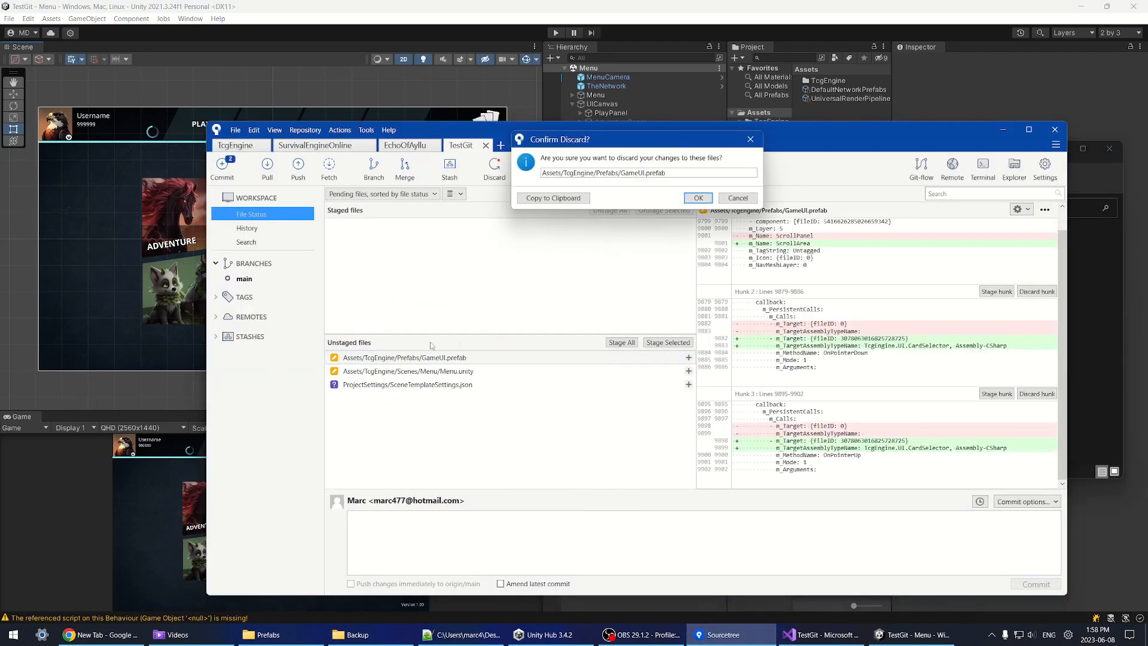
left_click(697, 197)
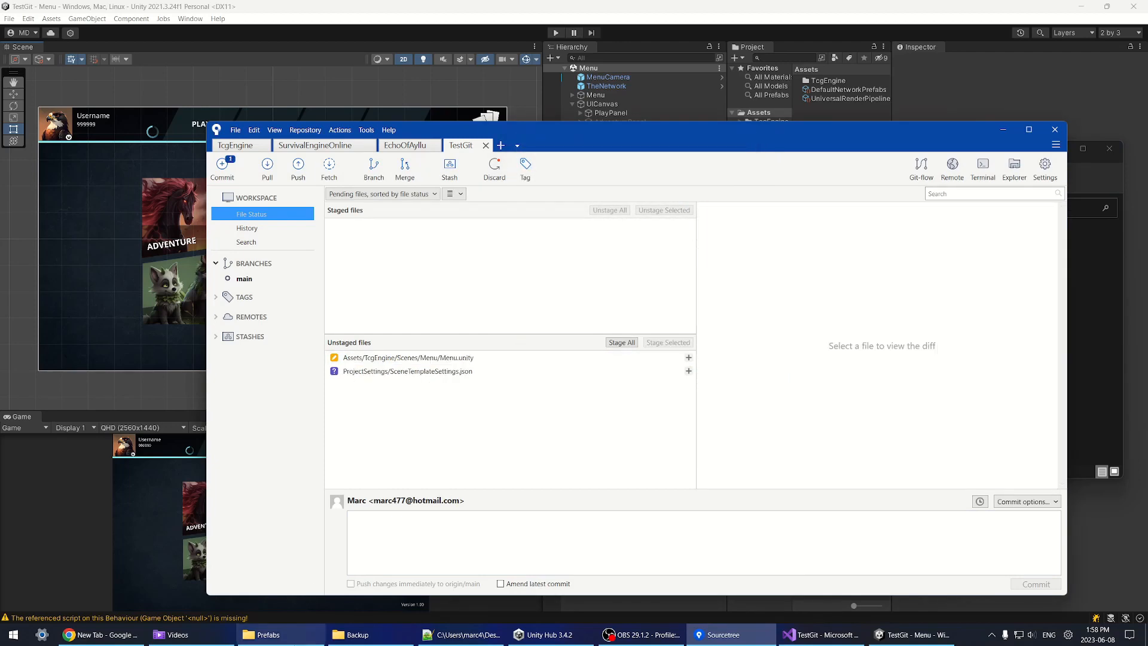
Step: Reselect the backup GameUI.prefab in the Backup folder, then go back to Unity's TcgEngine folder
left_click(358, 634)
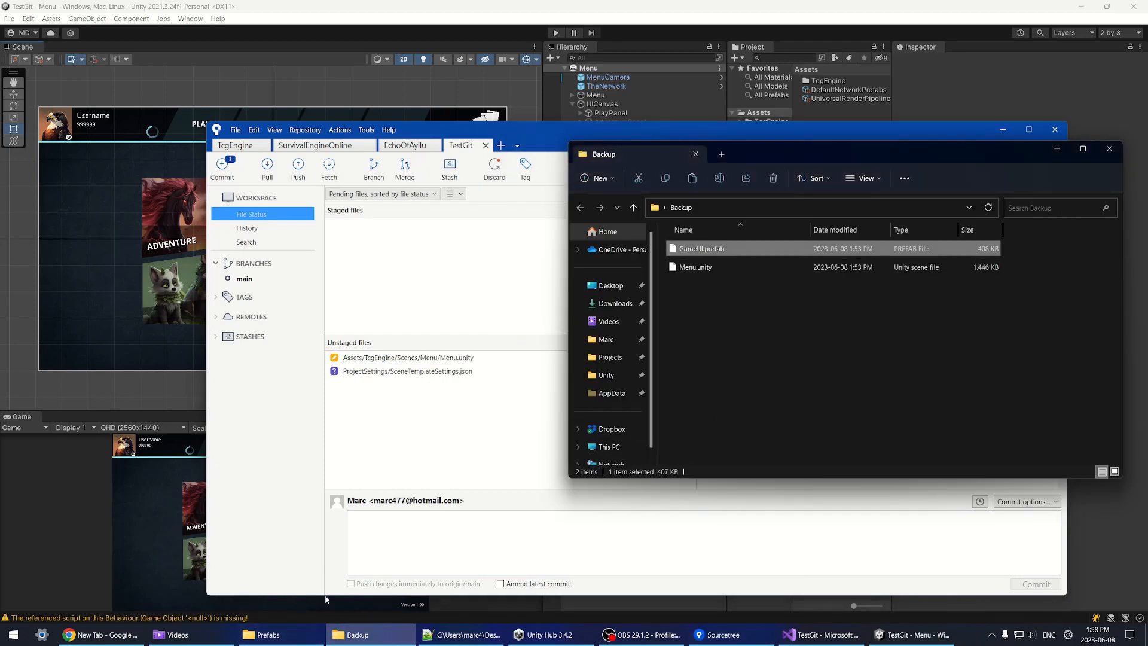
left_click(263, 634)
left_click(773, 415)
left_click(705, 250)
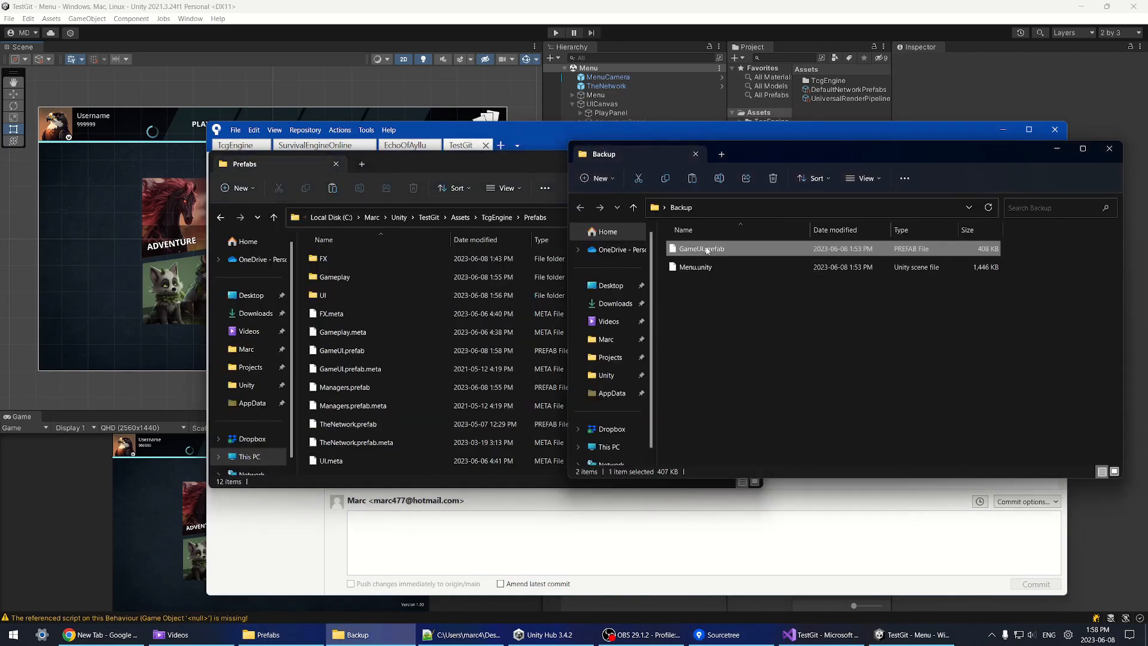
left_click(705, 249)
left_click(777, 121)
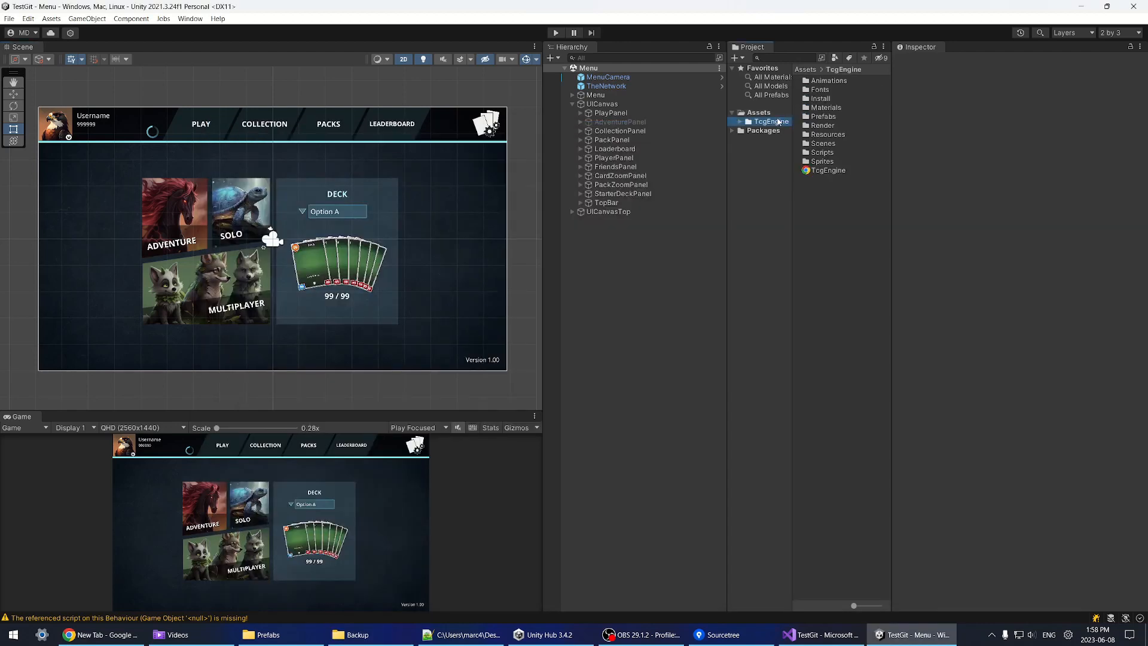
Step: Open GameUI-Mine and GameUI from TcgEngine > Prefabs in Prefab Mode, collapse their canvases, then return to Menu
double_click(824, 116)
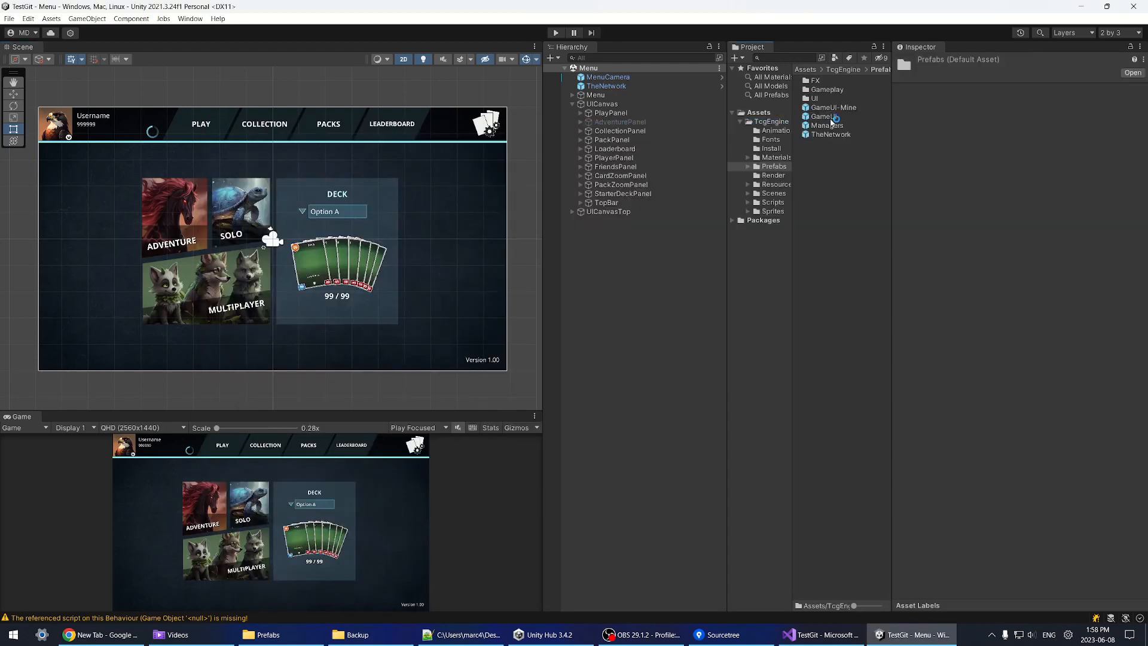
double_click(834, 108)
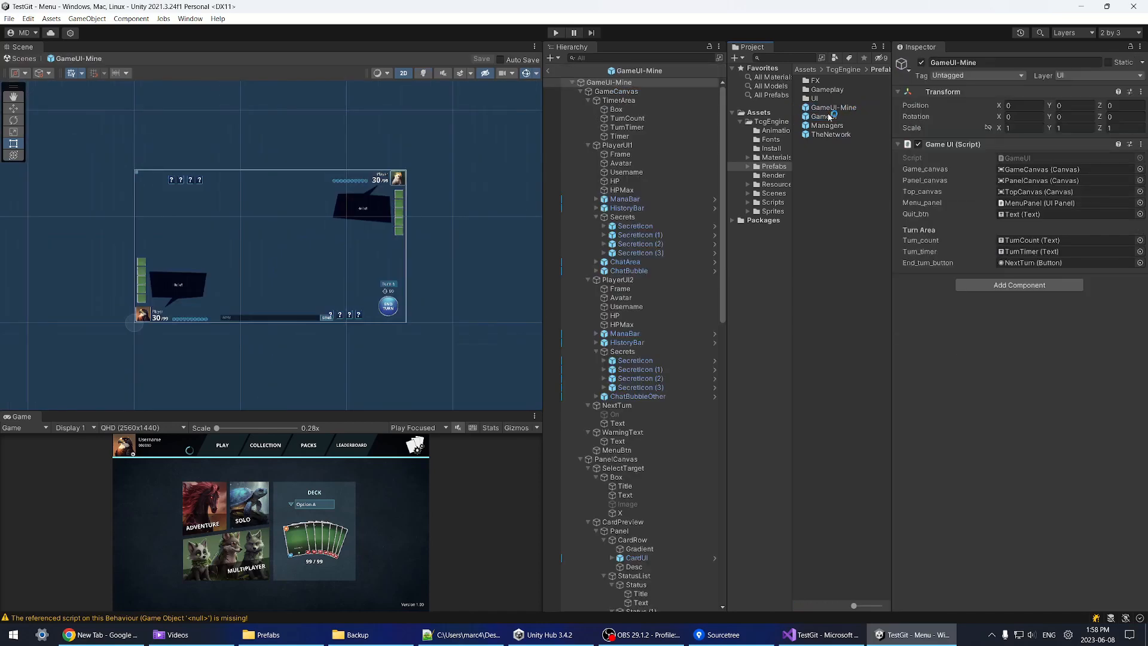
double_click(809, 118)
left_click(598, 82)
left_click(580, 91)
left_click(580, 100)
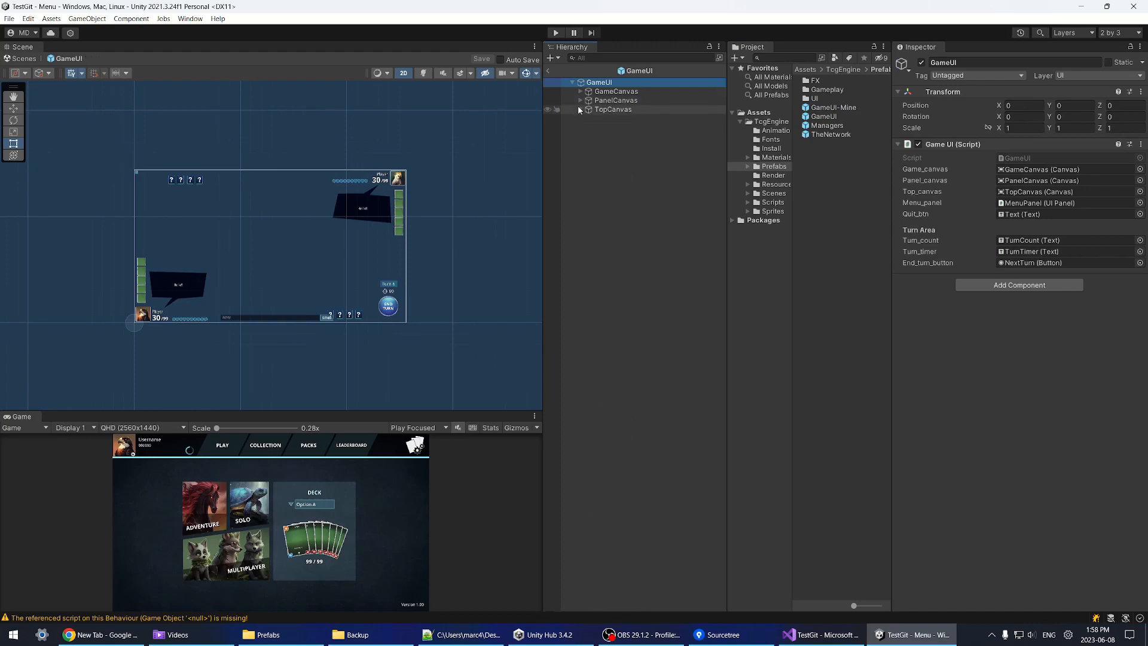
left_click(823, 108)
left_click(824, 118)
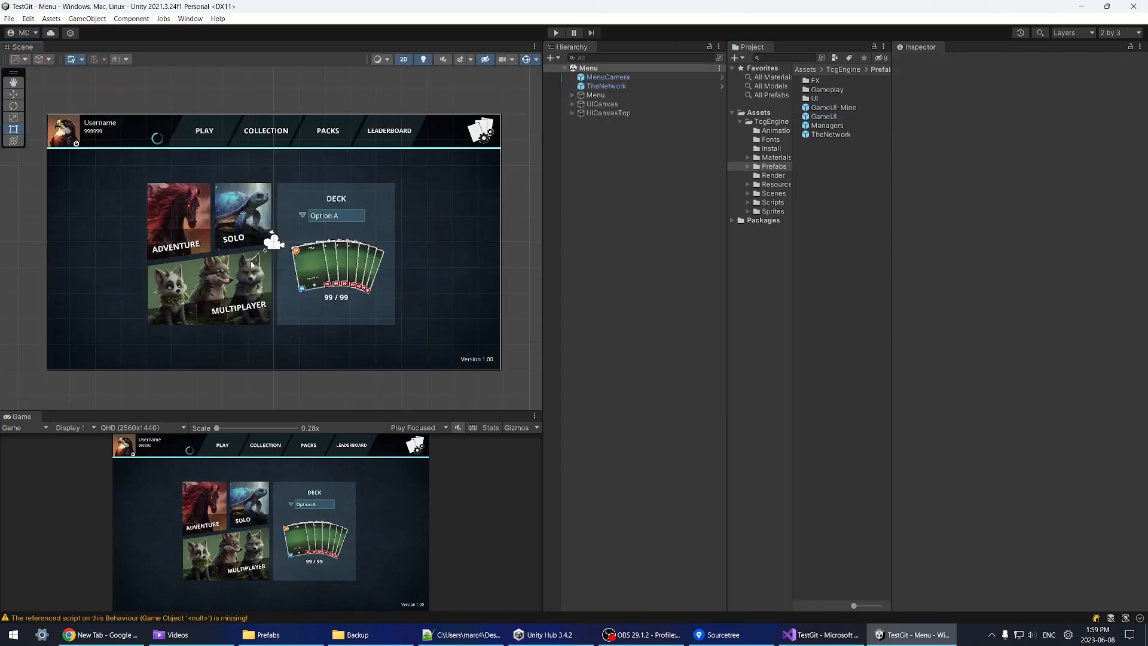
Step: Widen and heighten the Scene view by dragging its splitters, zooming to fit
scroll(252, 265, "up", 2)
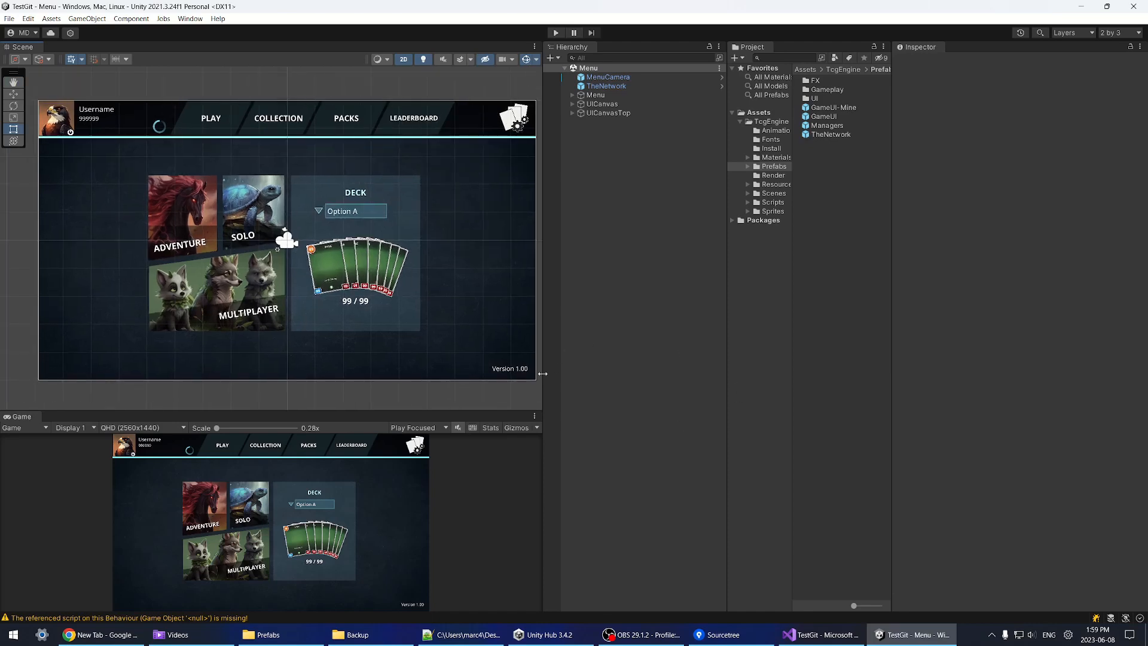
left_click_drag(541, 395, 583, 394)
left_click_drag(517, 417, 518, 435)
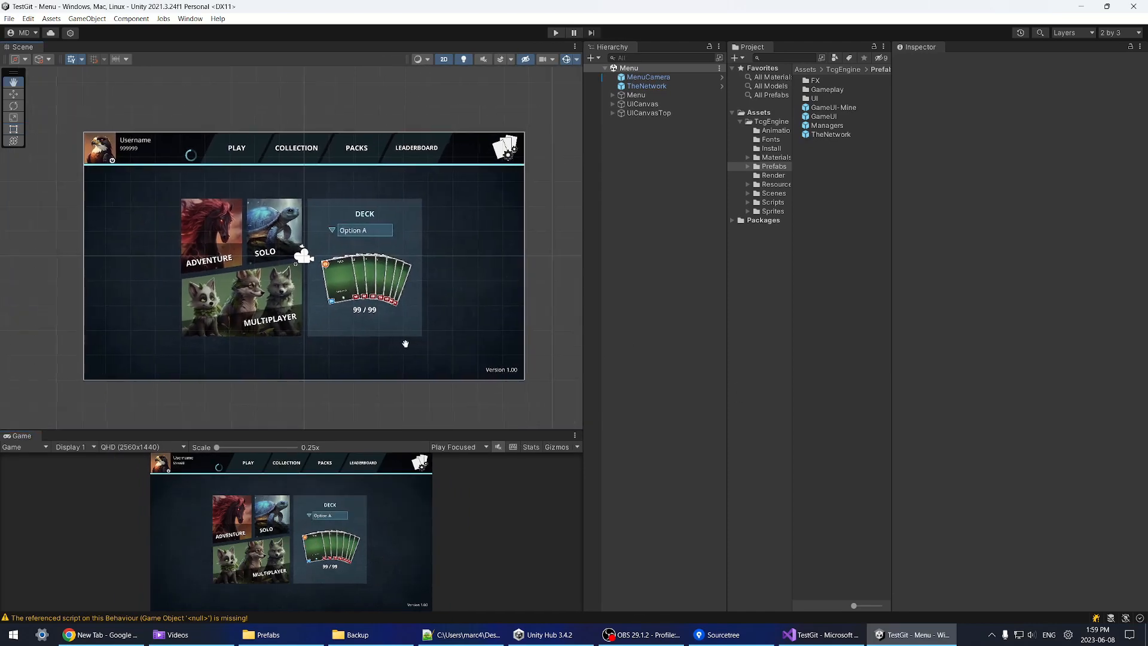
scroll(410, 343, "up", 2)
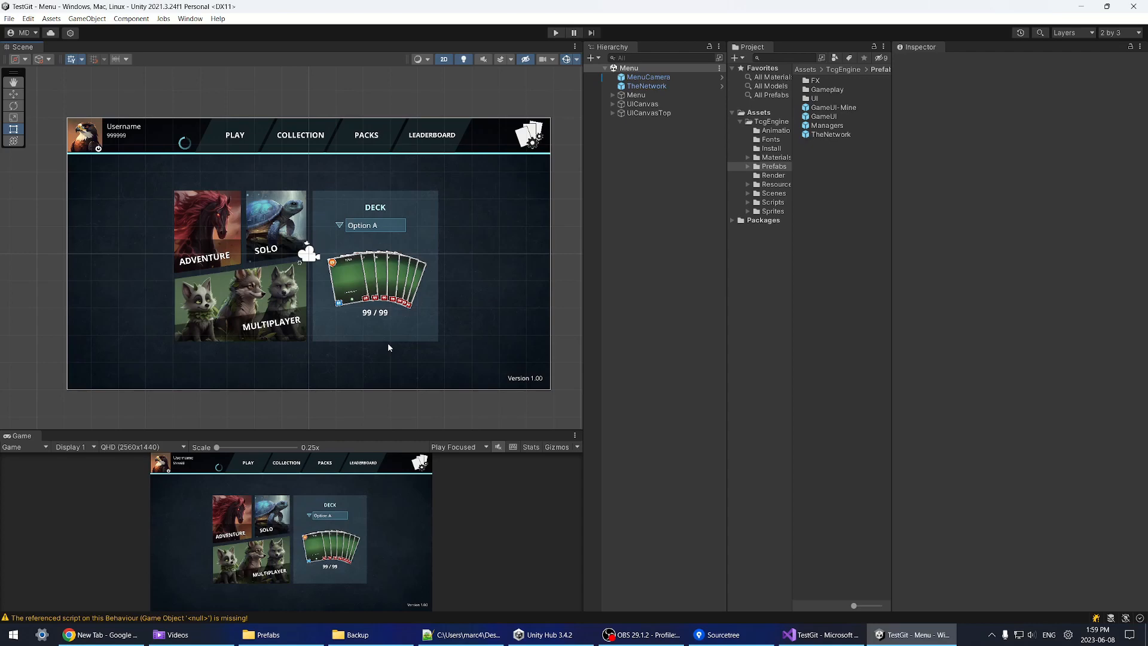
scroll(387, 342, "down", 1)
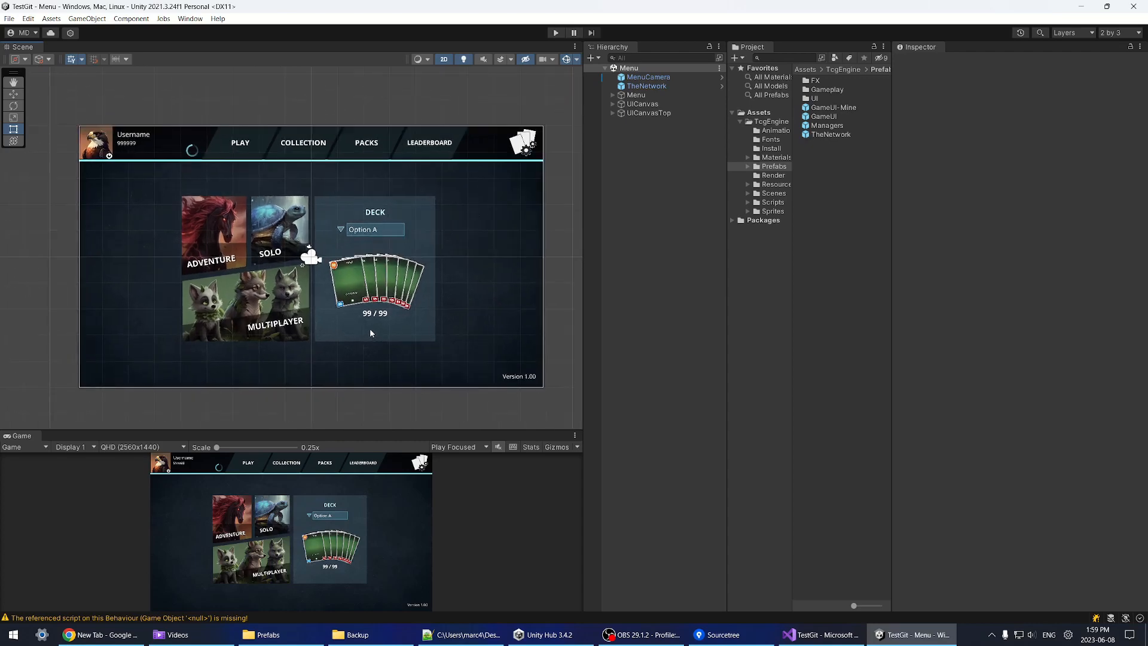
scroll(377, 332, "up", 2)
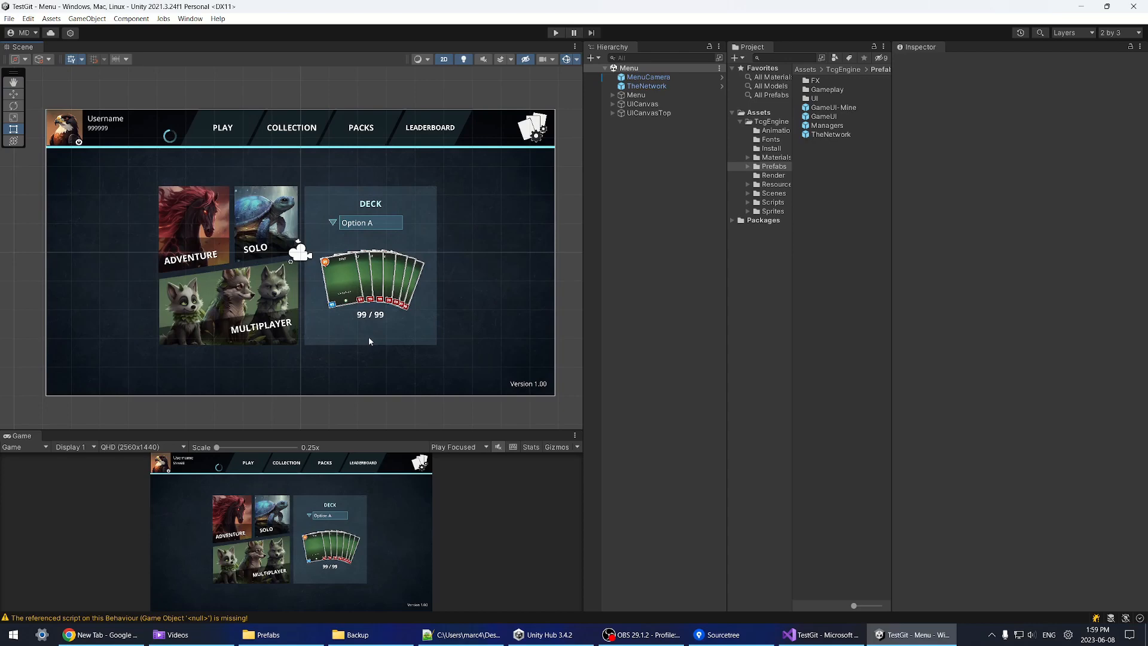
left_click_drag(581, 251, 595, 261)
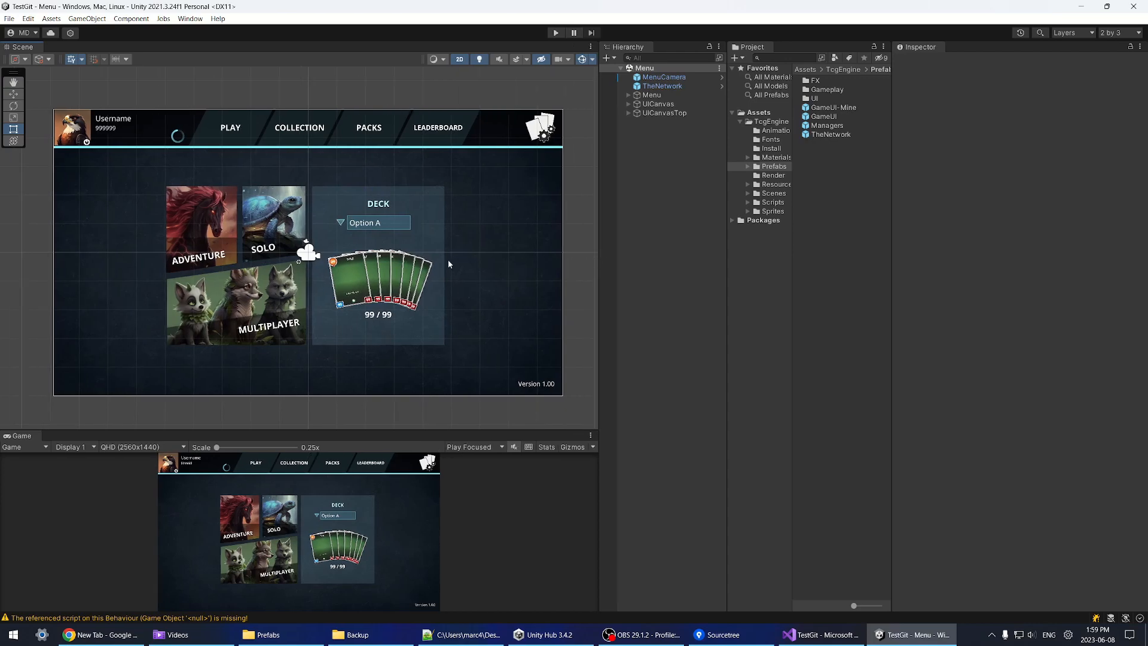
Step: Inspect the GameUI prefab asset, clear the selection, and switch to Sourcetree
left_click(830, 116)
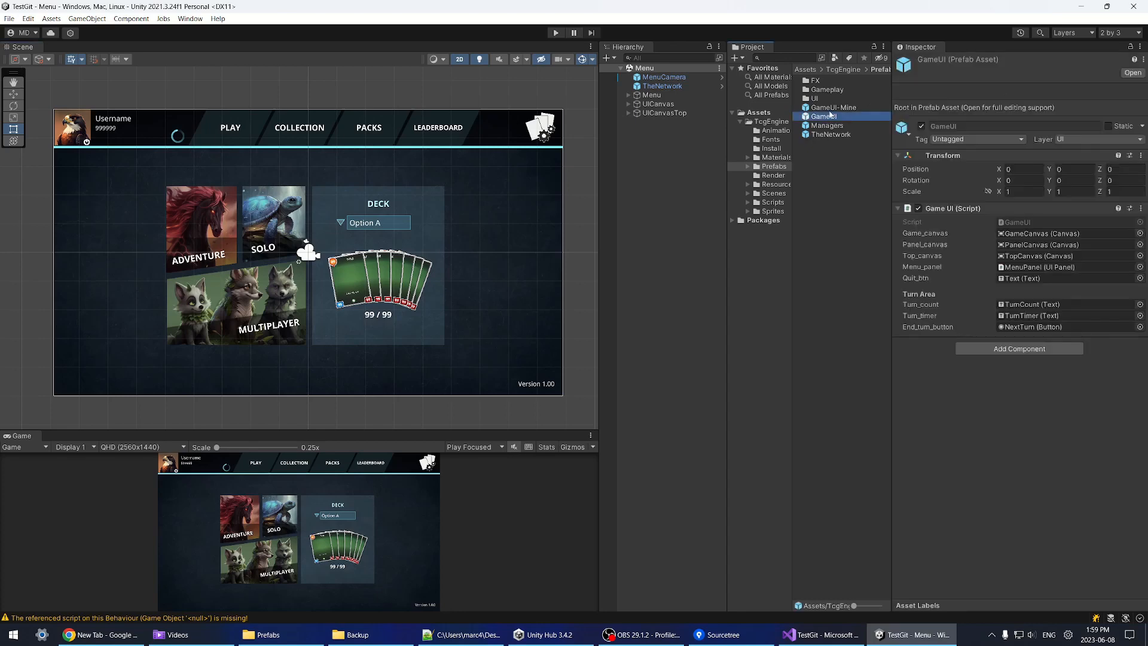
left_click(840, 210)
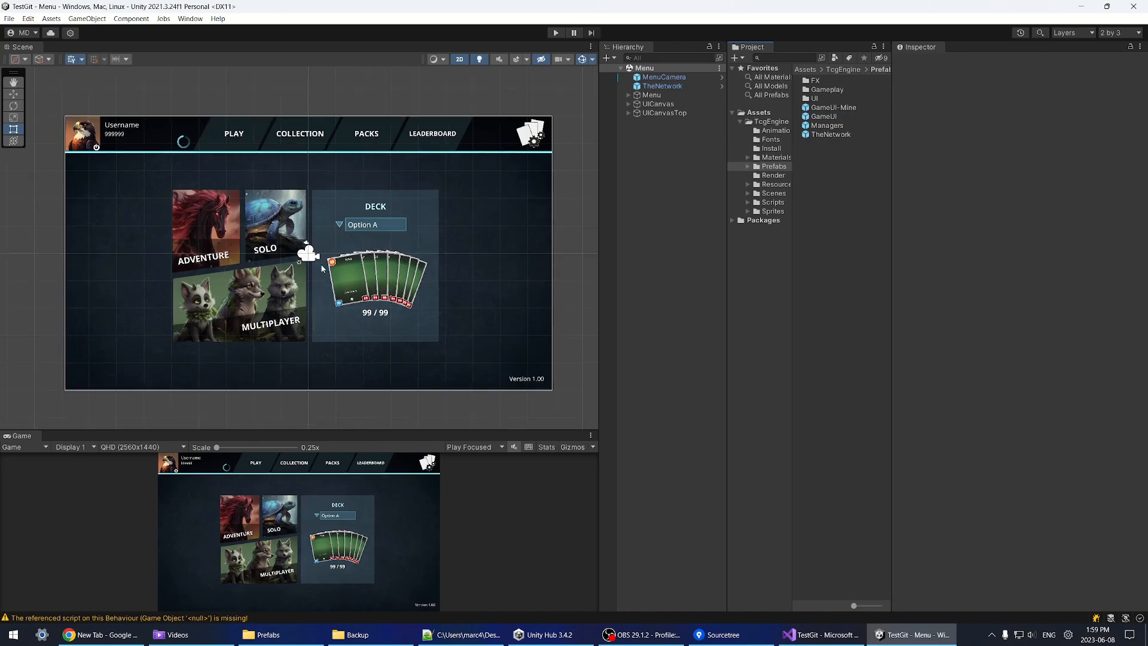
left_click(721, 637)
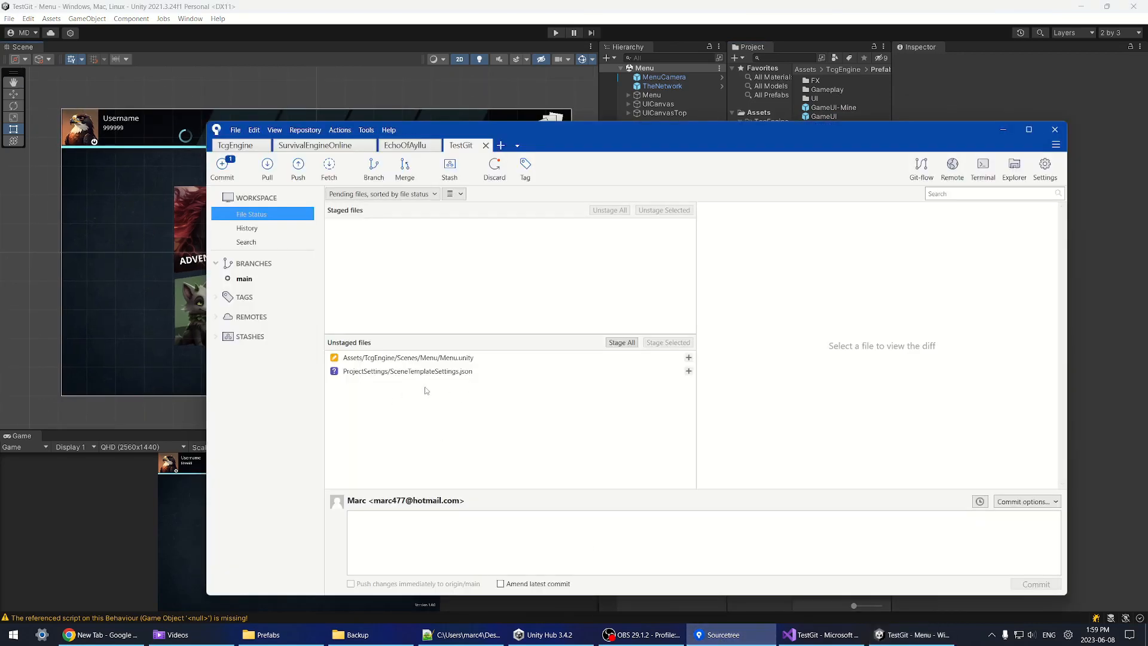
Step: Refresh File Status via History, view the Menu.unity diff, then switch to Unity and back
left_click(247, 227)
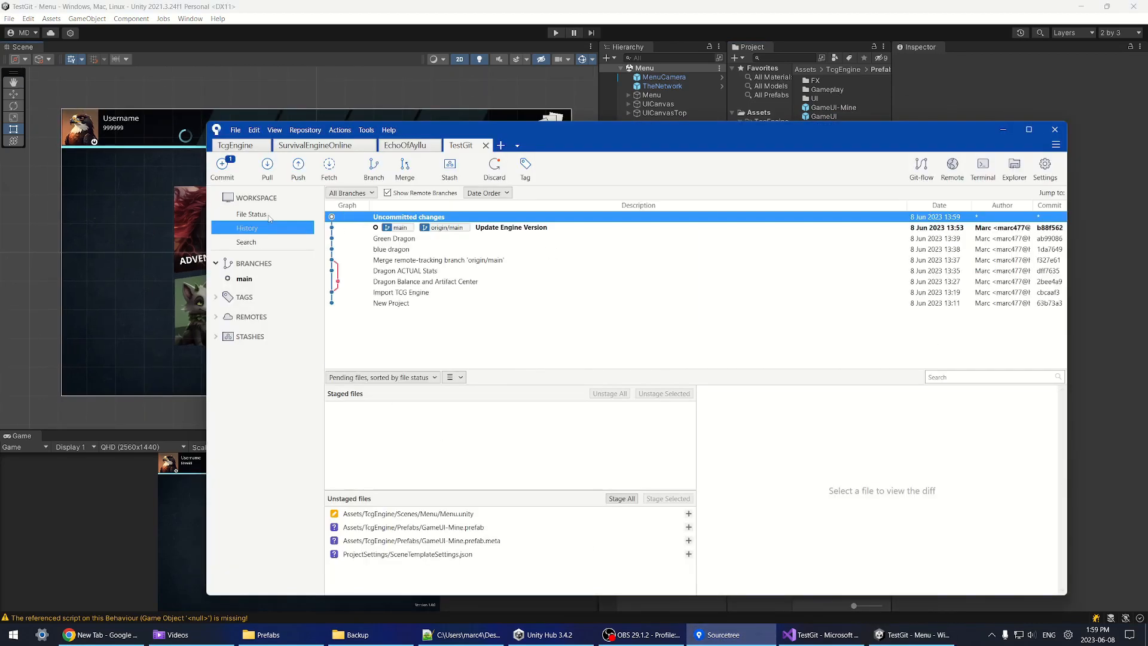
left_click(251, 214)
left_click(449, 358)
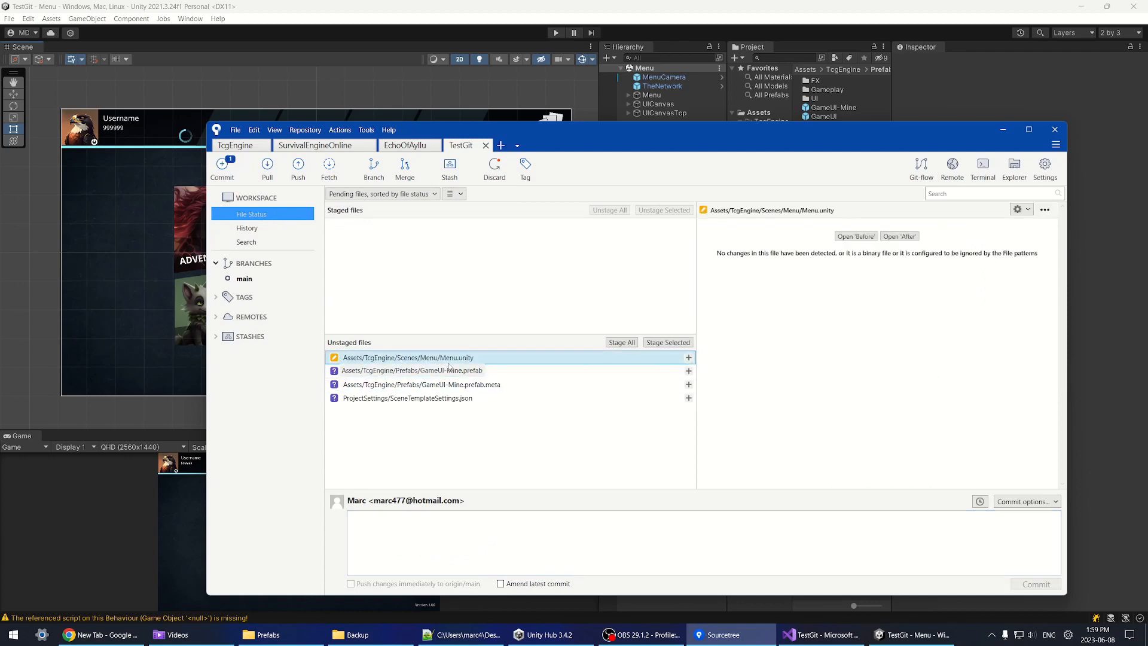
key("alt+Tab")
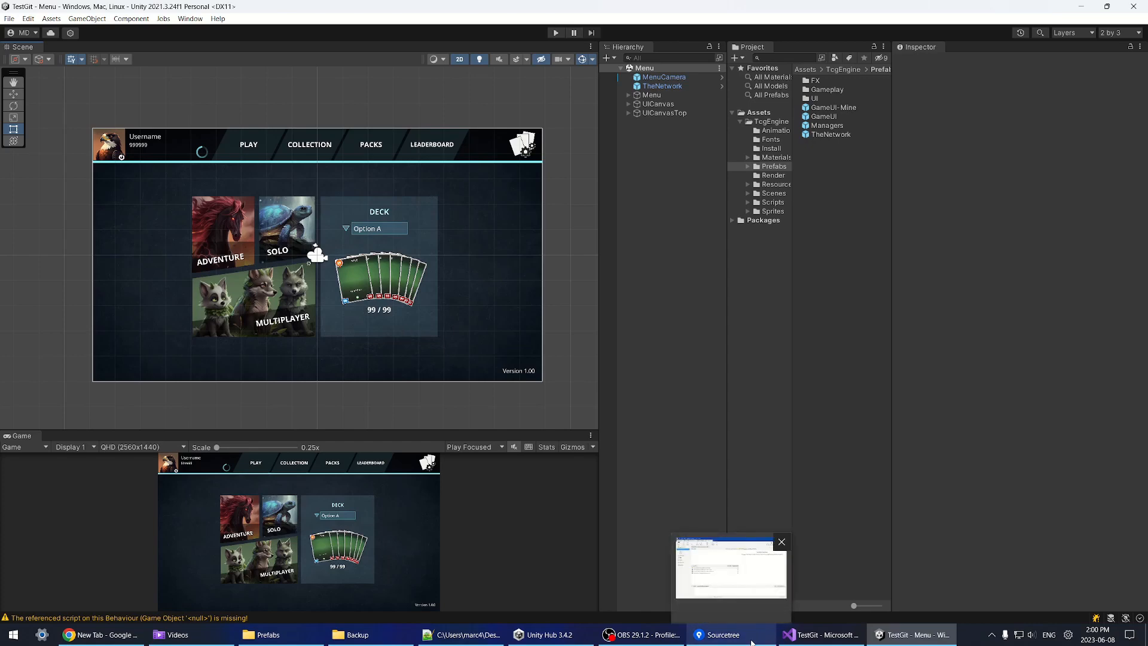
left_click(720, 634)
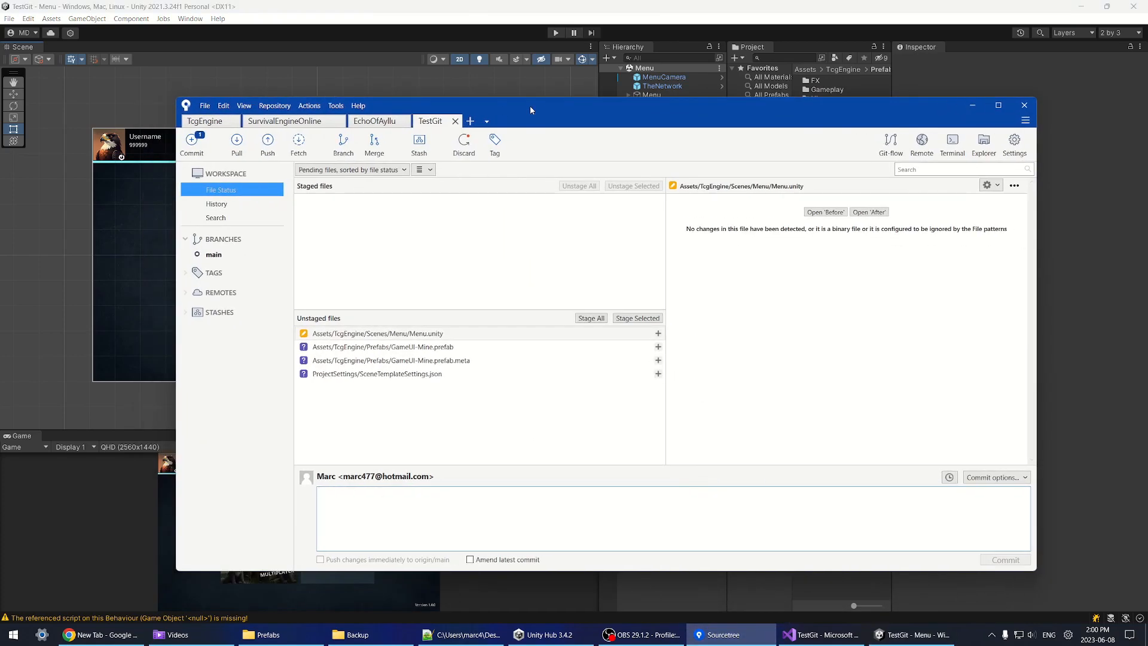